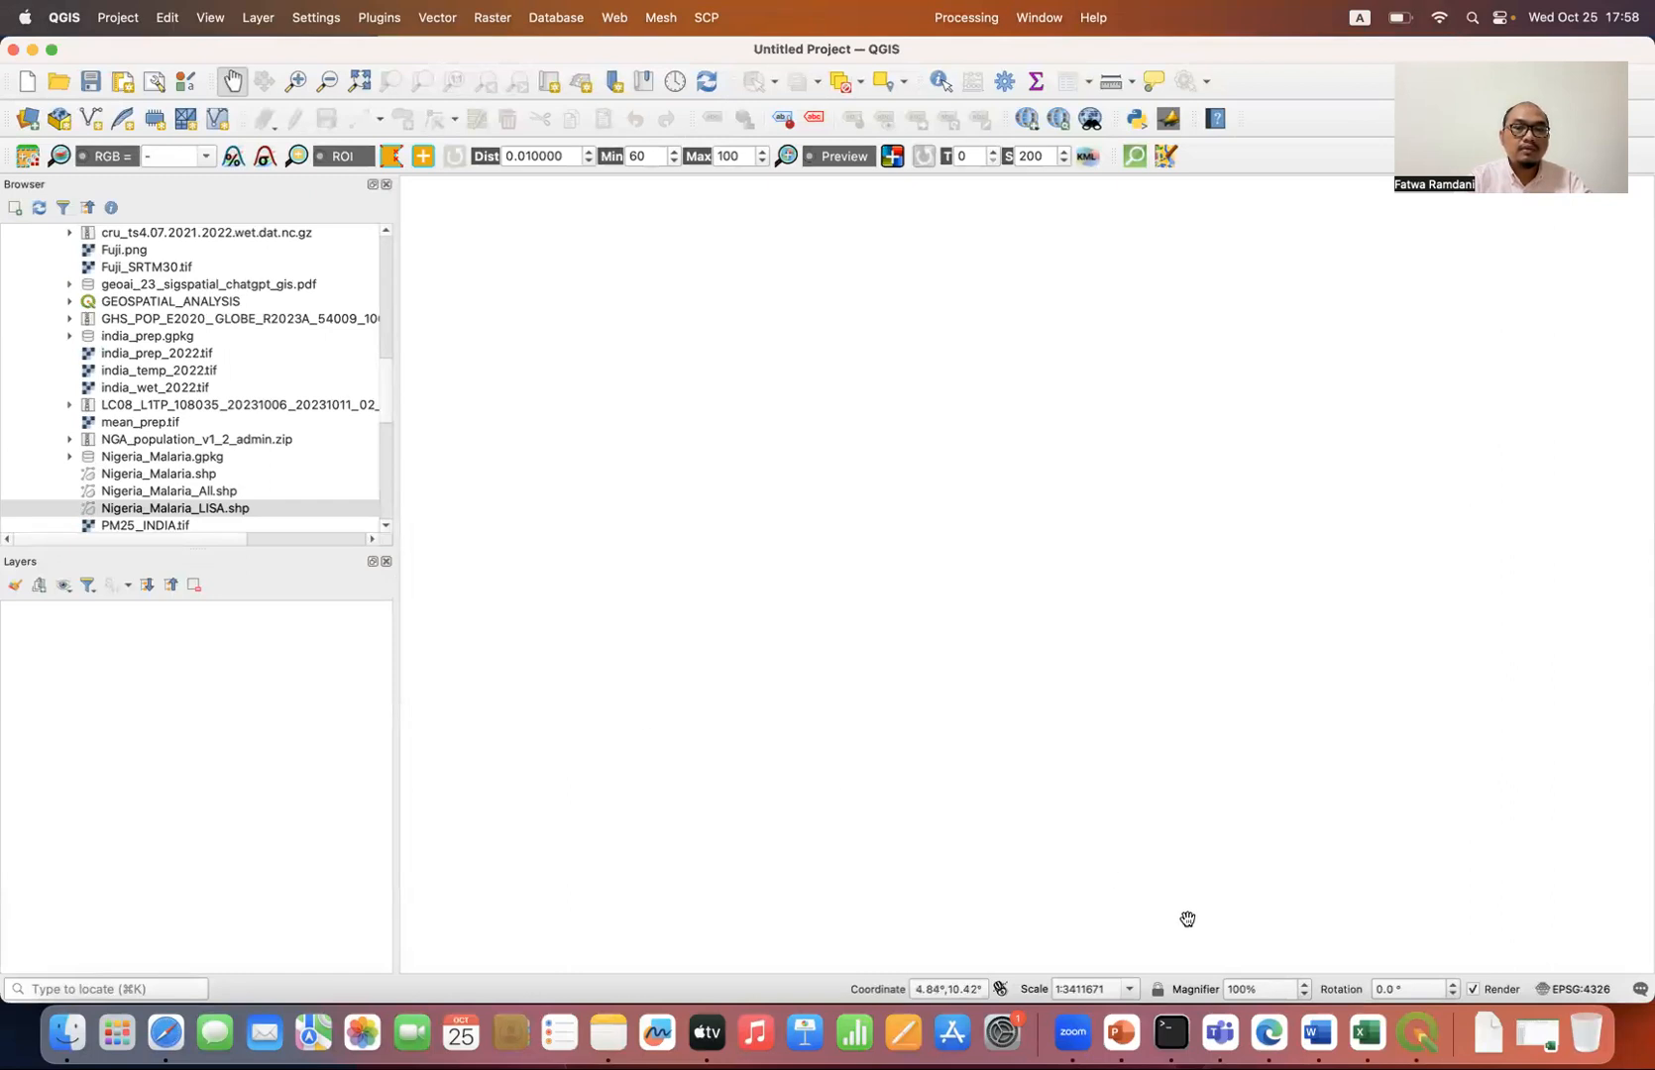
Step: Switch to Microsoft Edge and open the main gridded data variables from the local copy of CRU TS v. 4.07
left_click(1269, 1030)
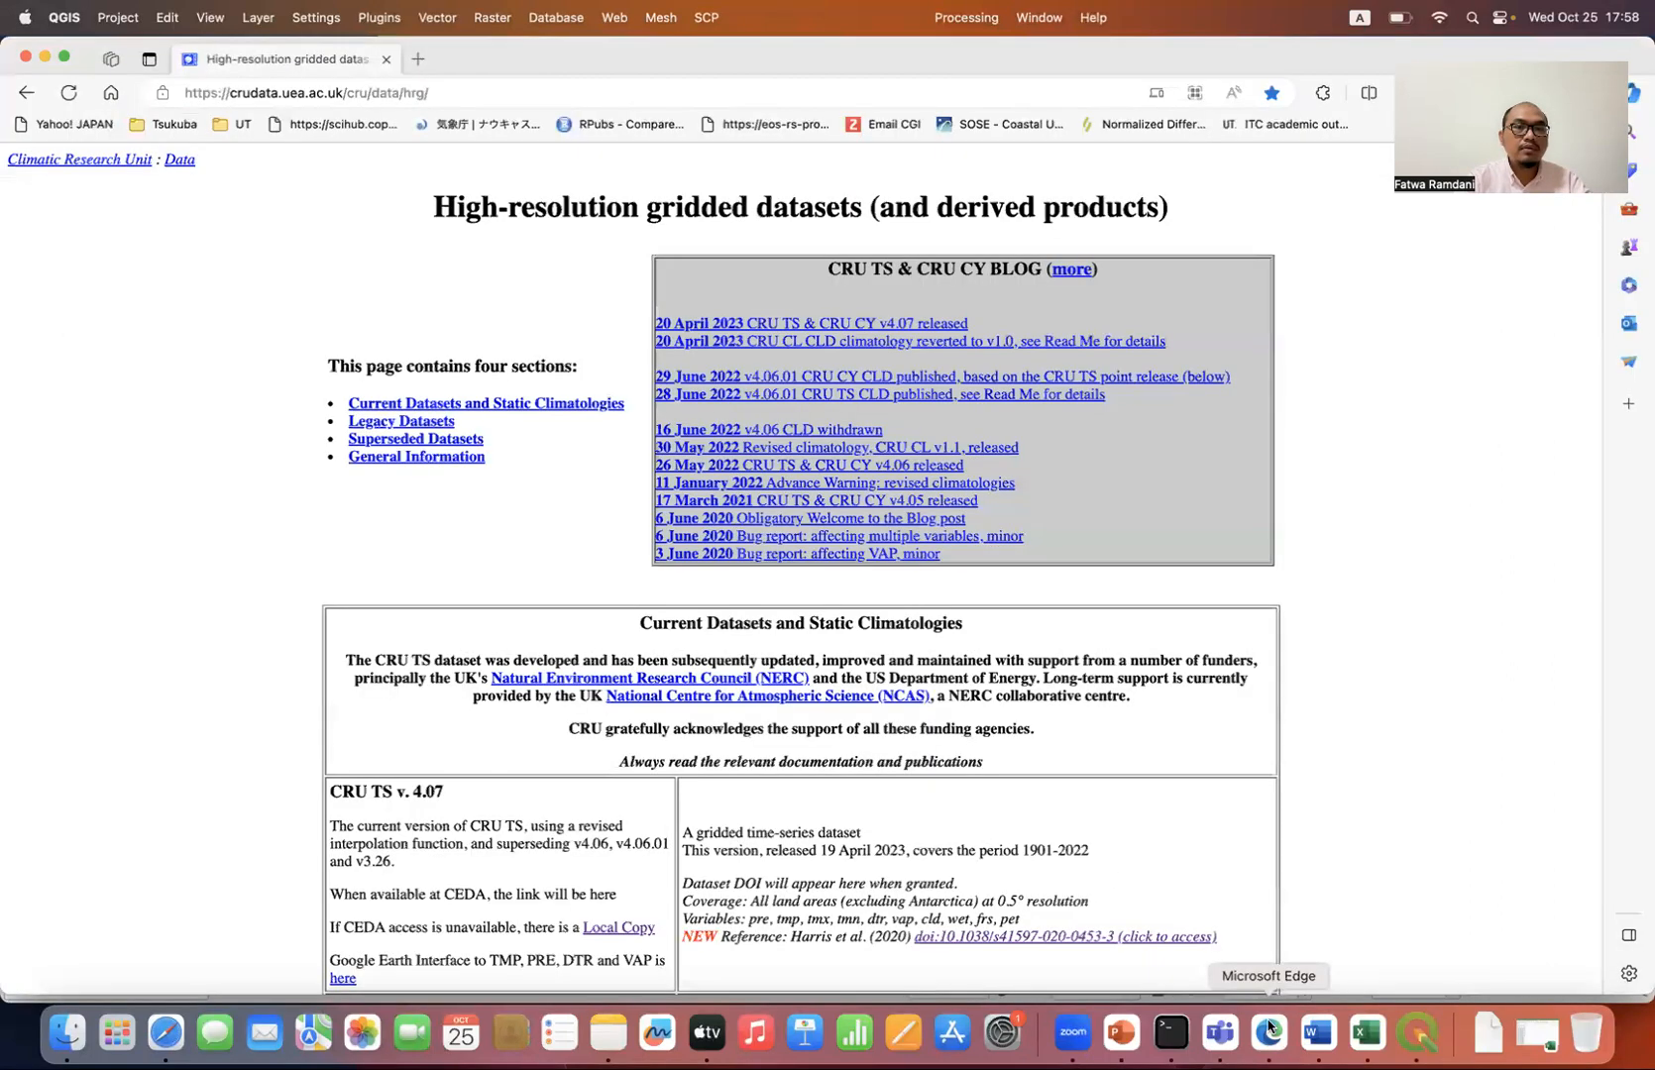
left_click(502, 94)
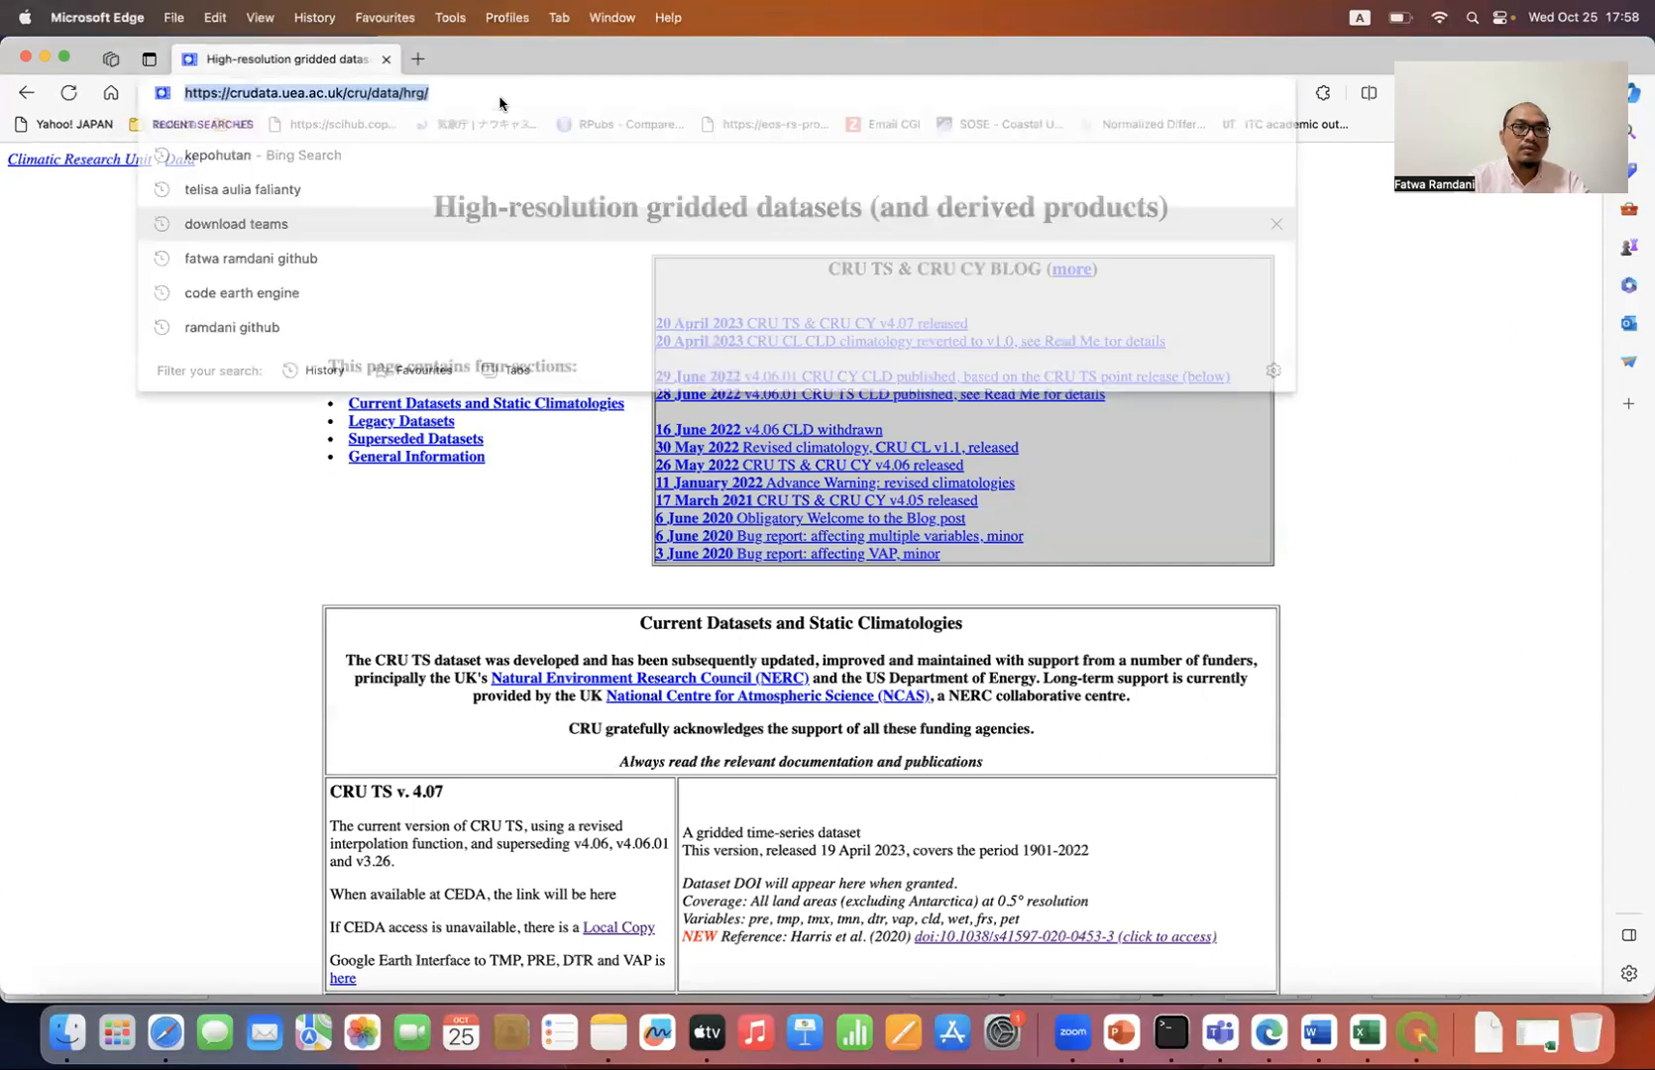
left_click(138, 565)
scroll(149, 664, "down", 2)
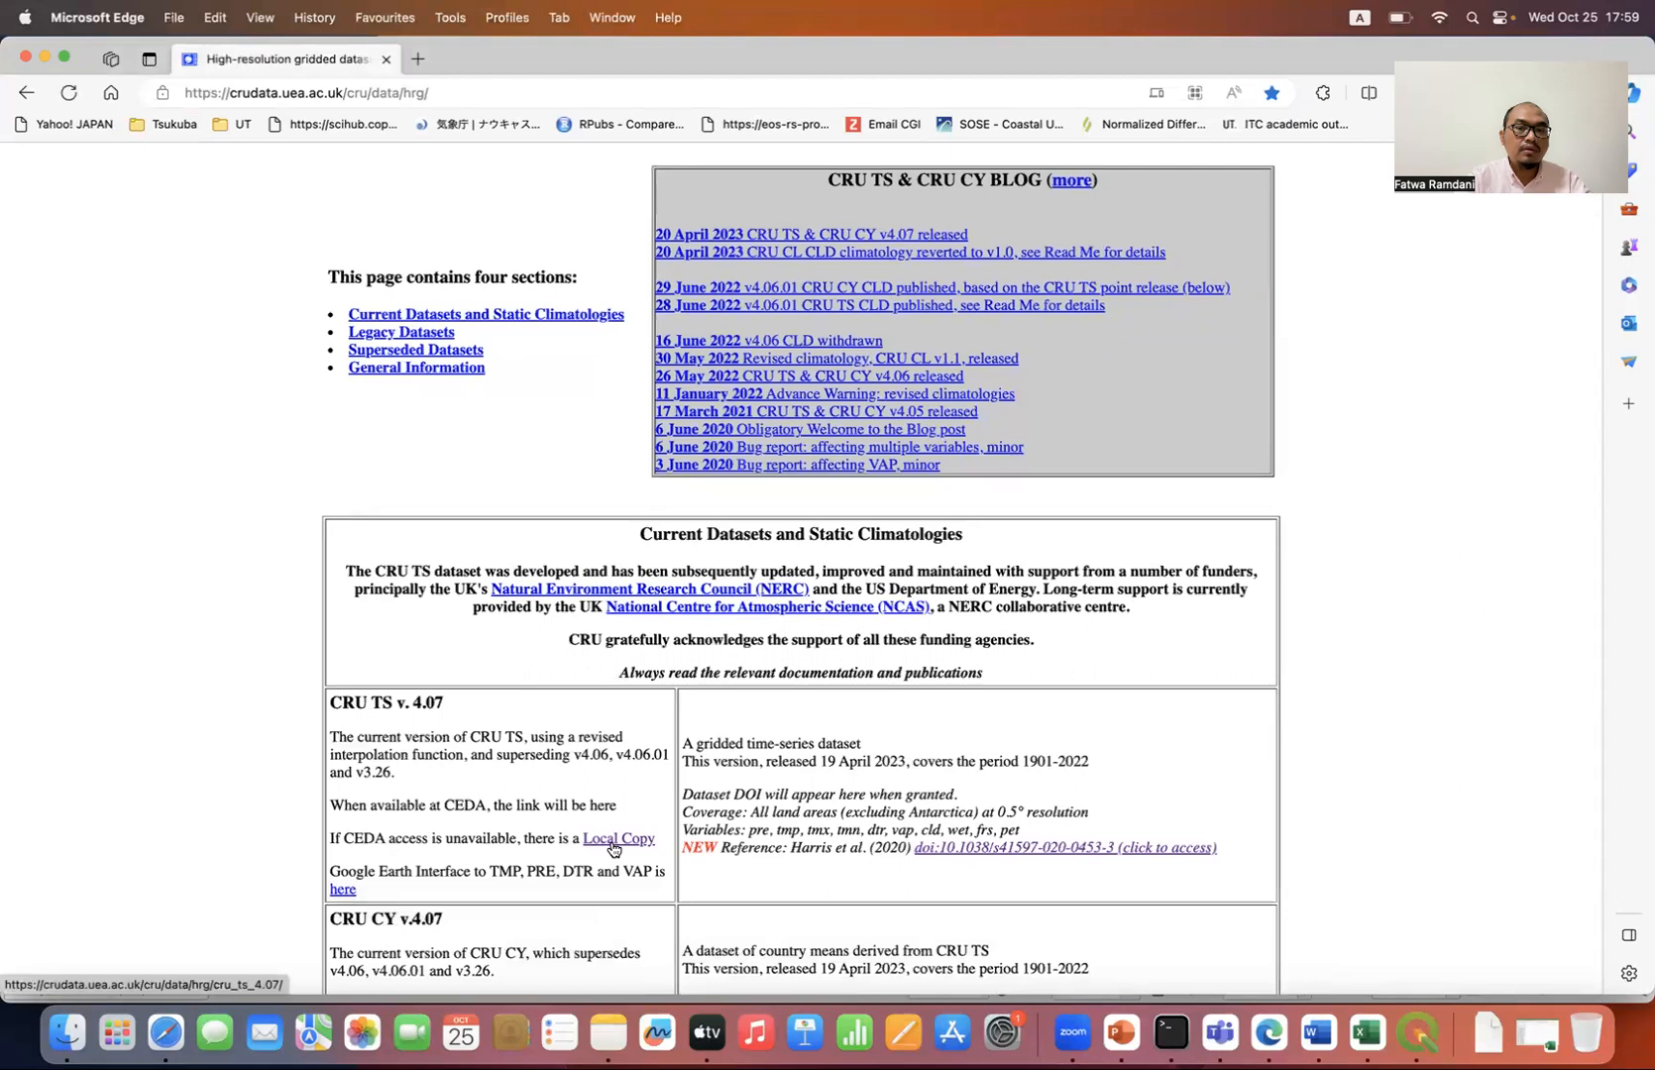
left_click(614, 847)
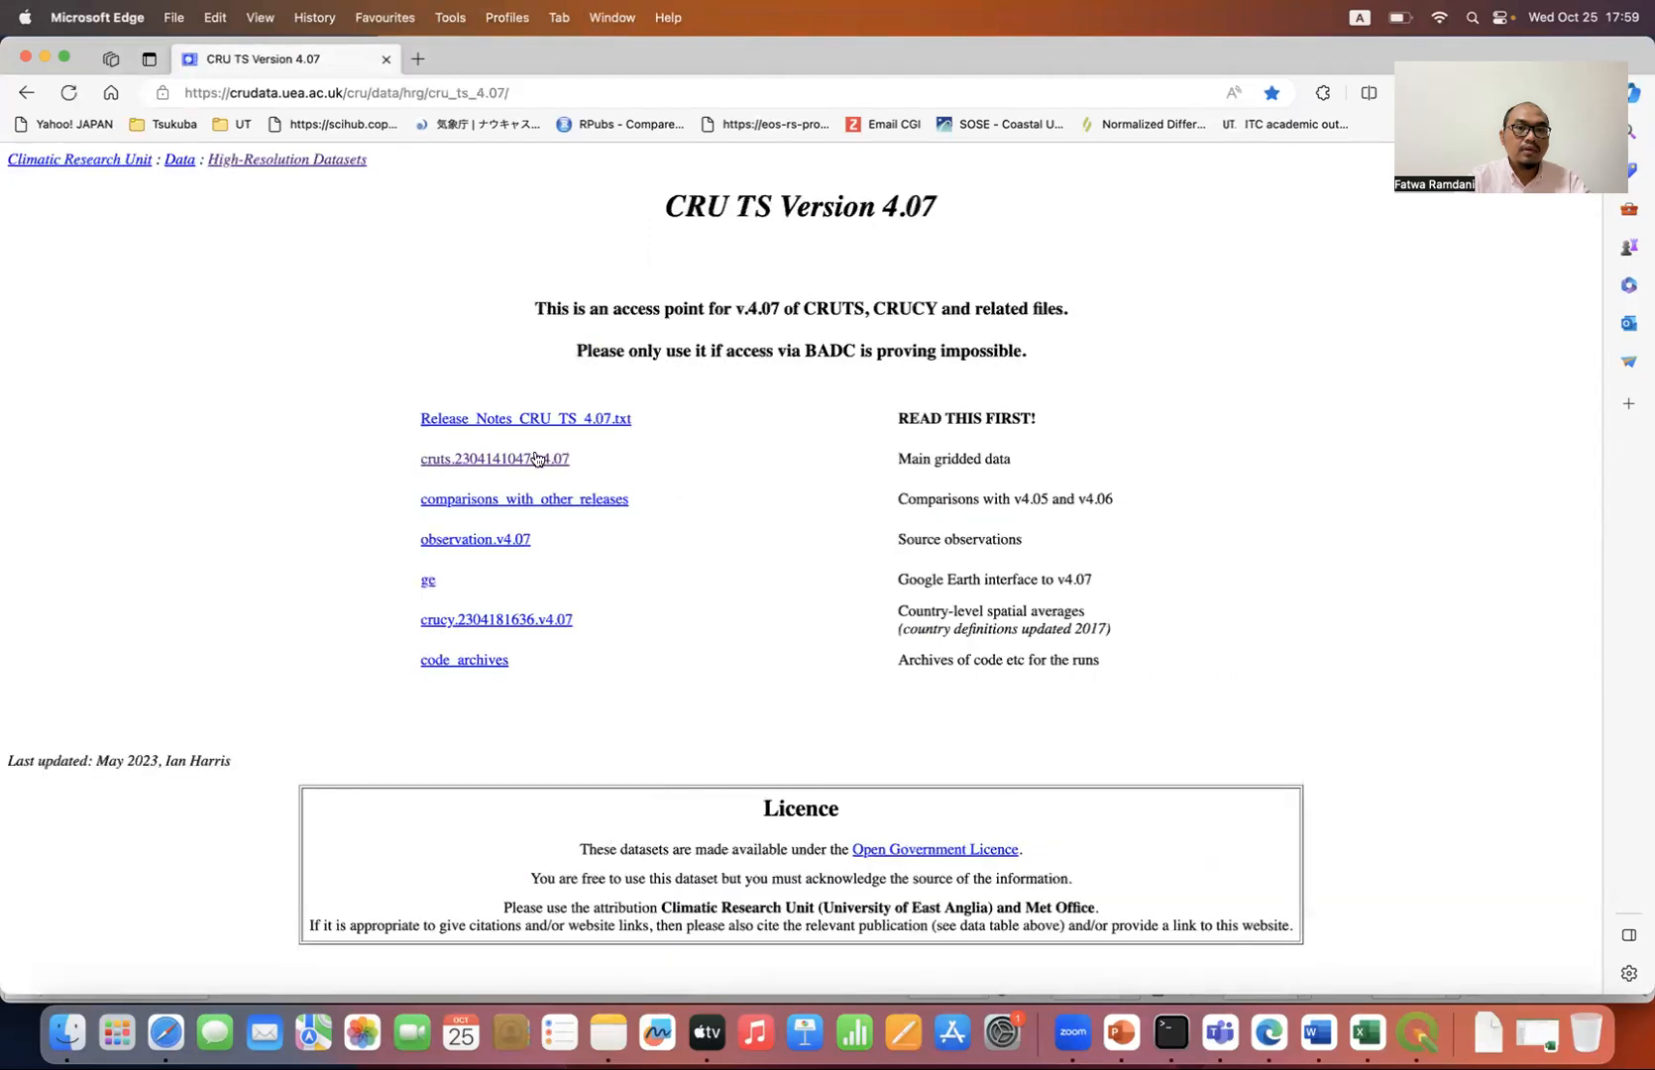
left_click(536, 460)
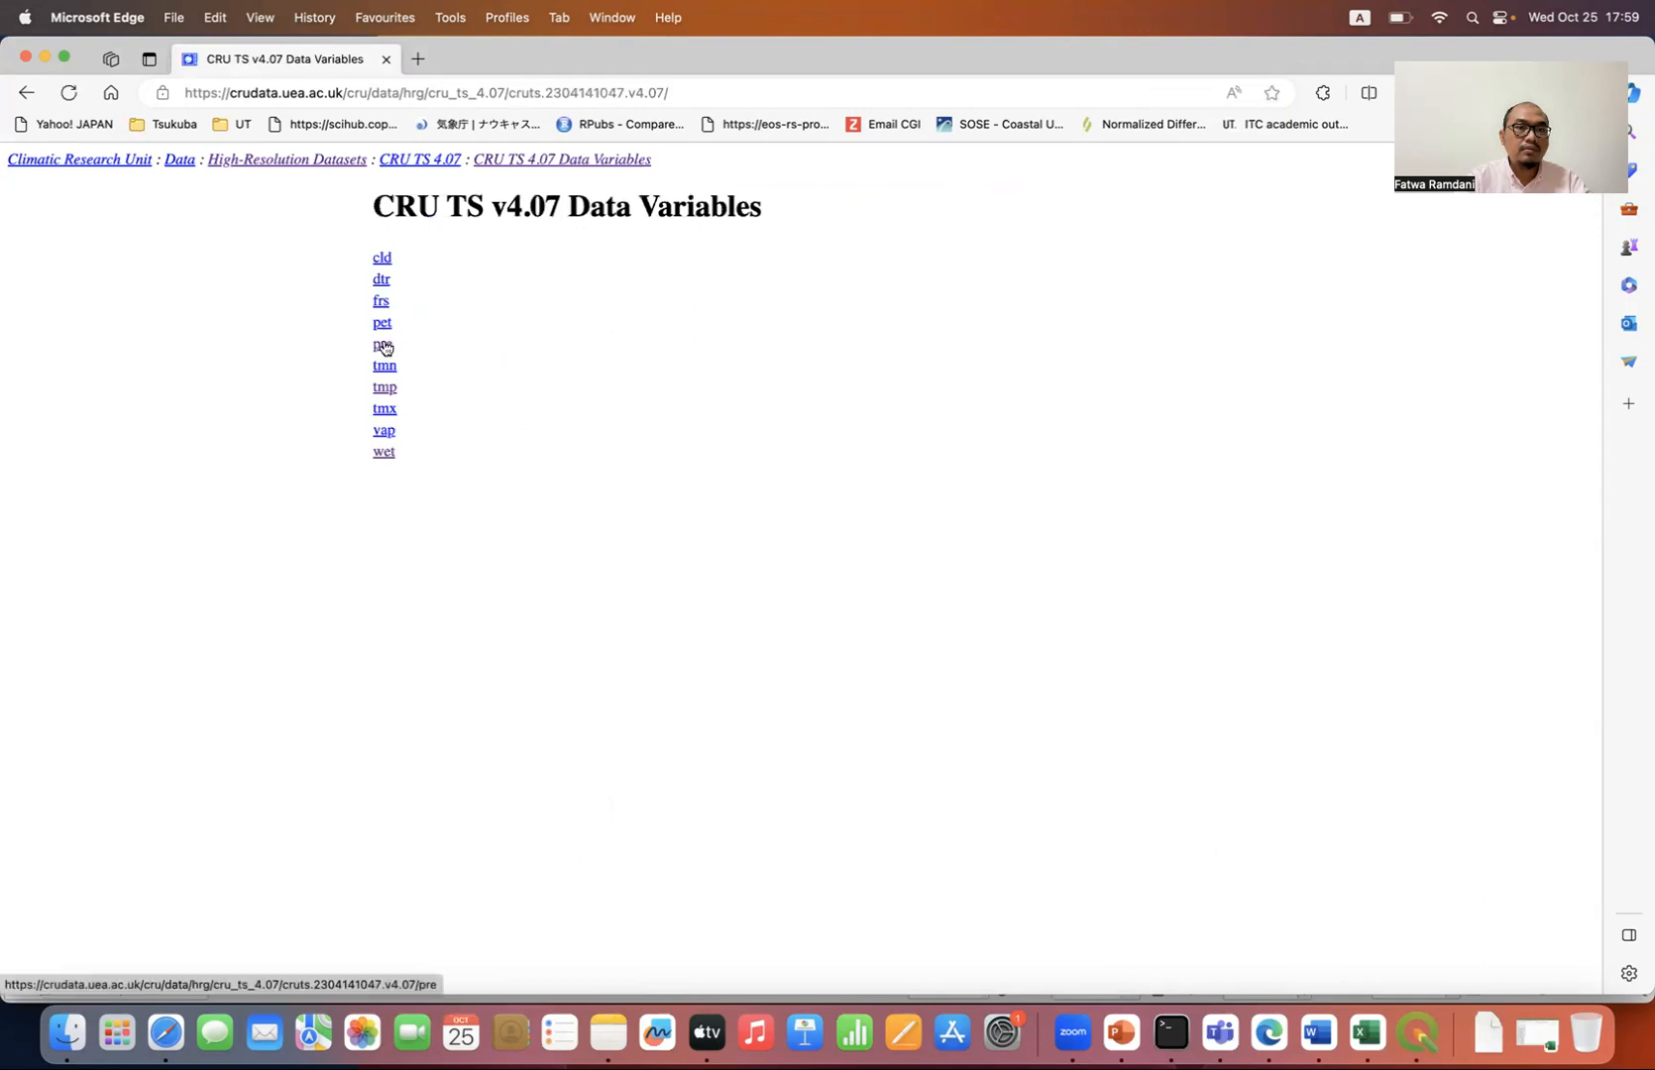
Step: Start downloading cru_ts4.07.2021.2022.pre.dat.nc.gz from the pre variable, and cancel the download
left_click(385, 345)
scroll(285, 432, "down", 3)
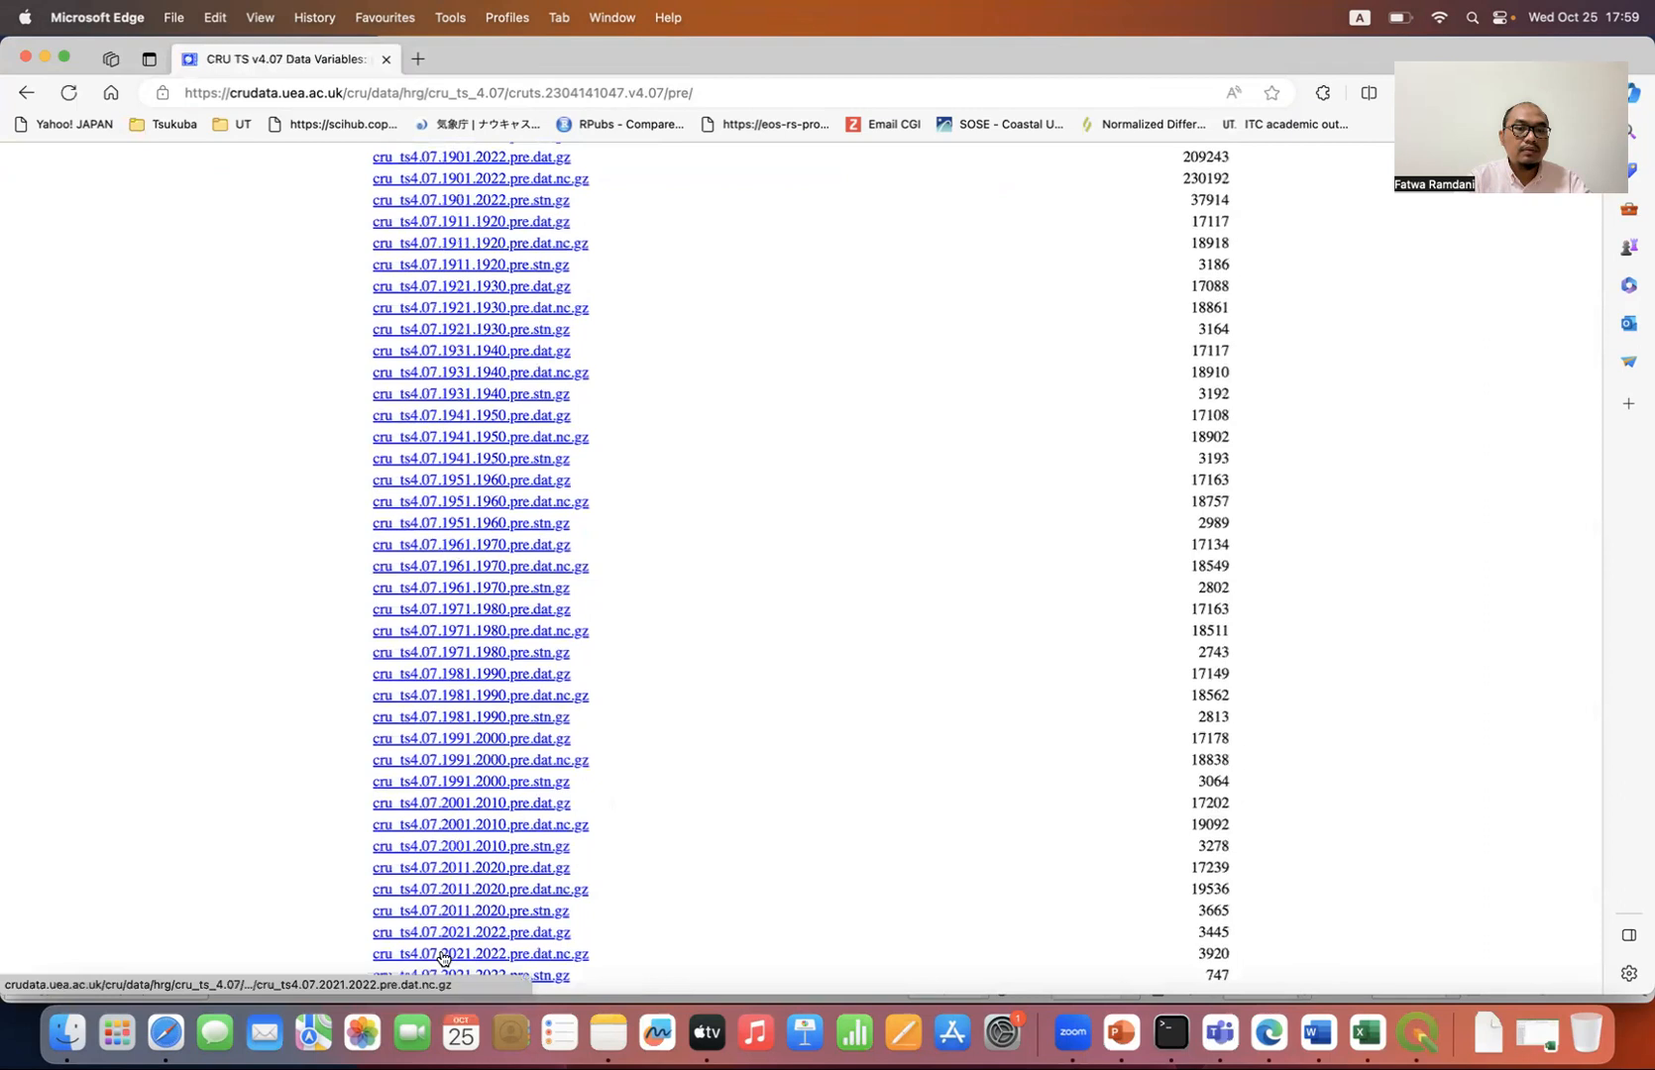
left_click(507, 955)
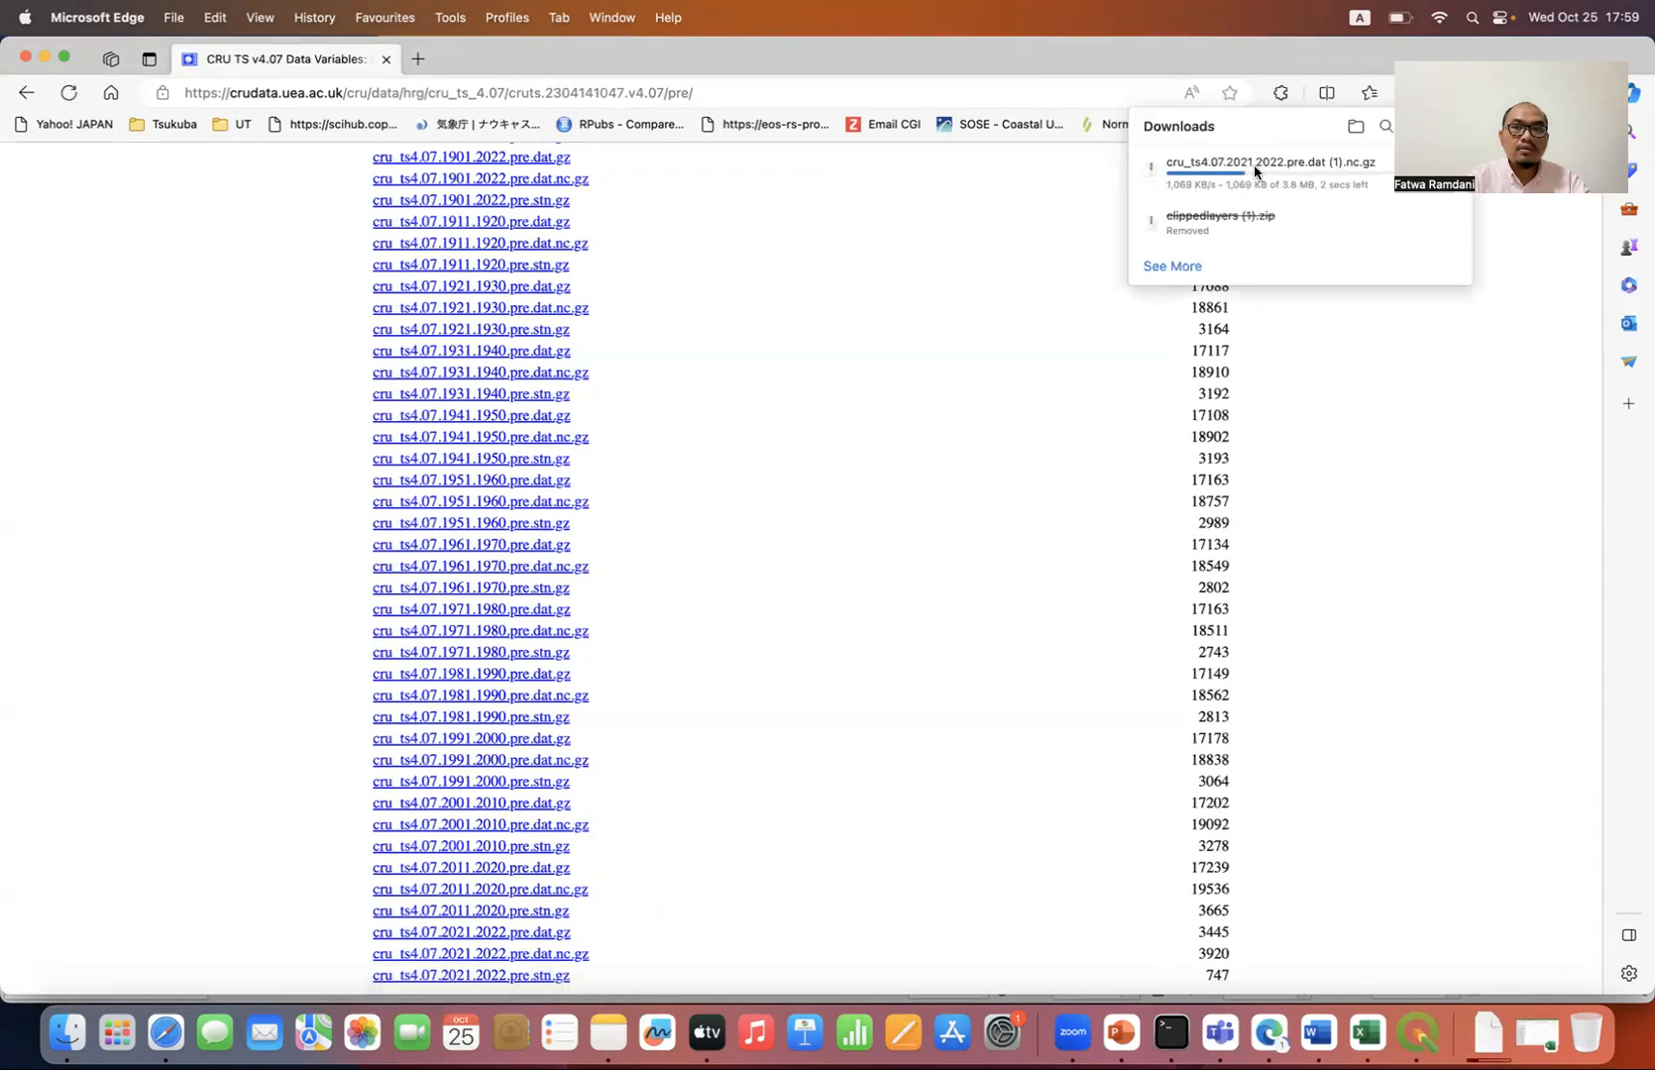
left_click(1387, 171)
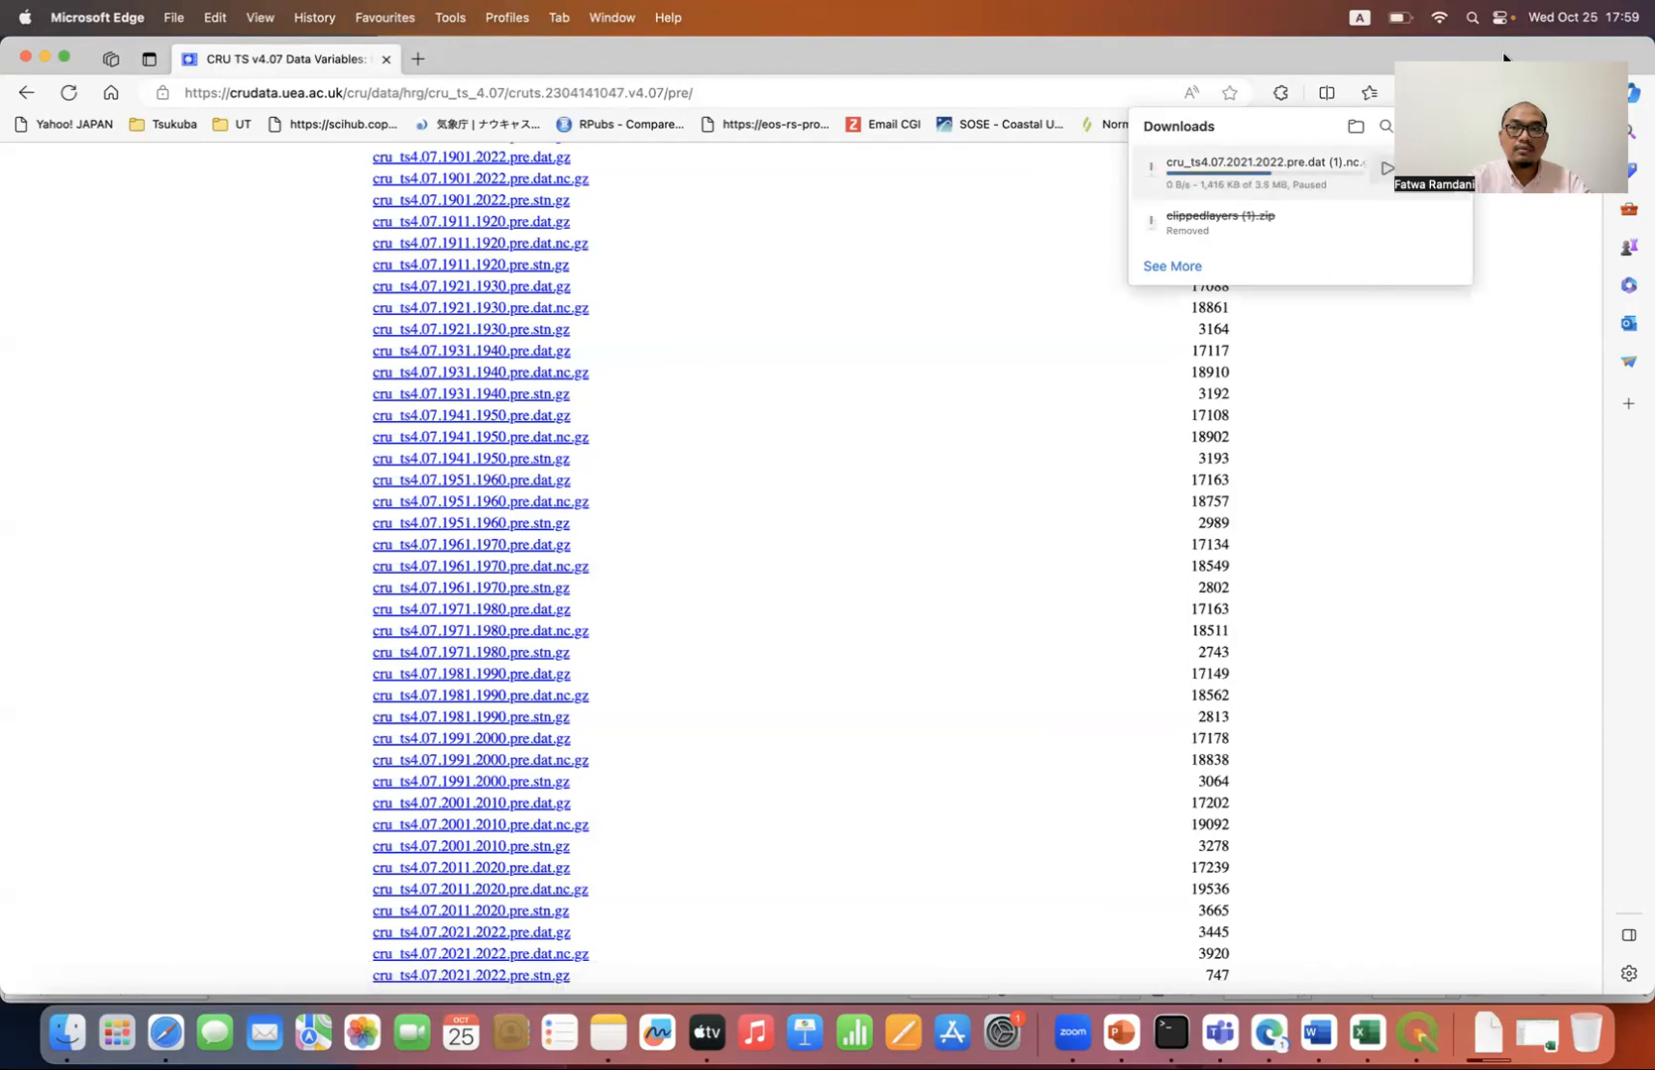
left_click(1389, 169)
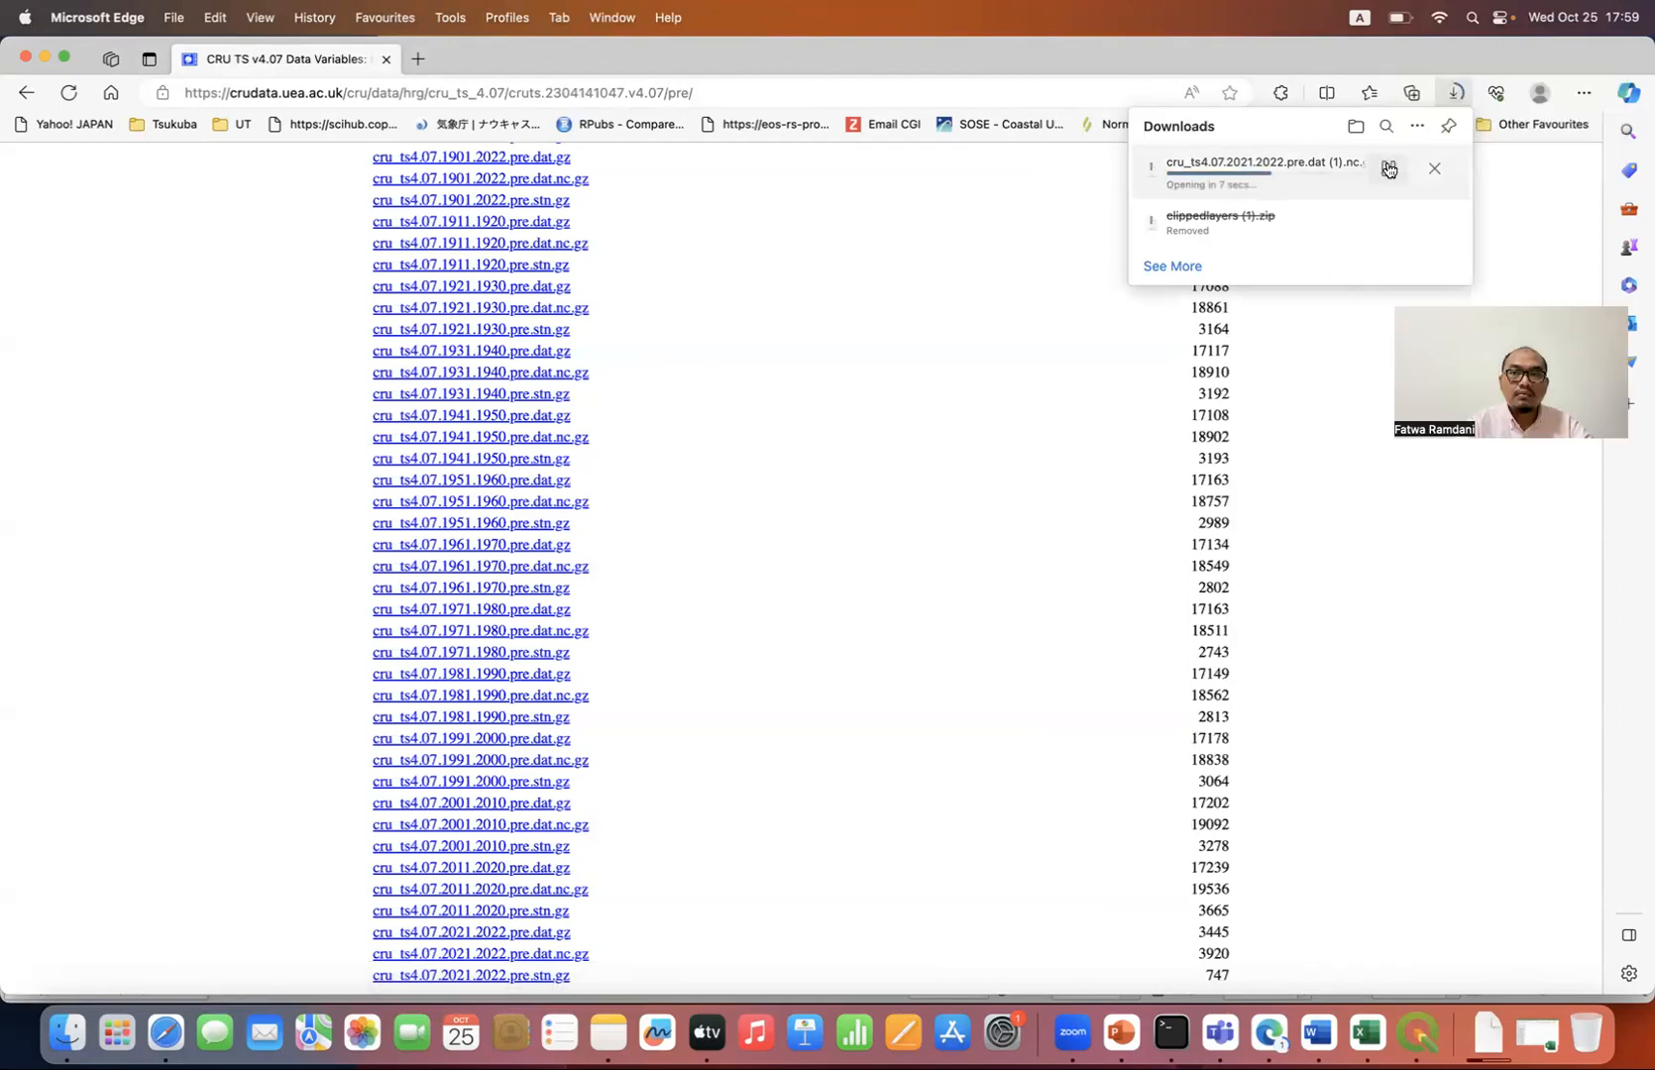
left_click(1427, 181)
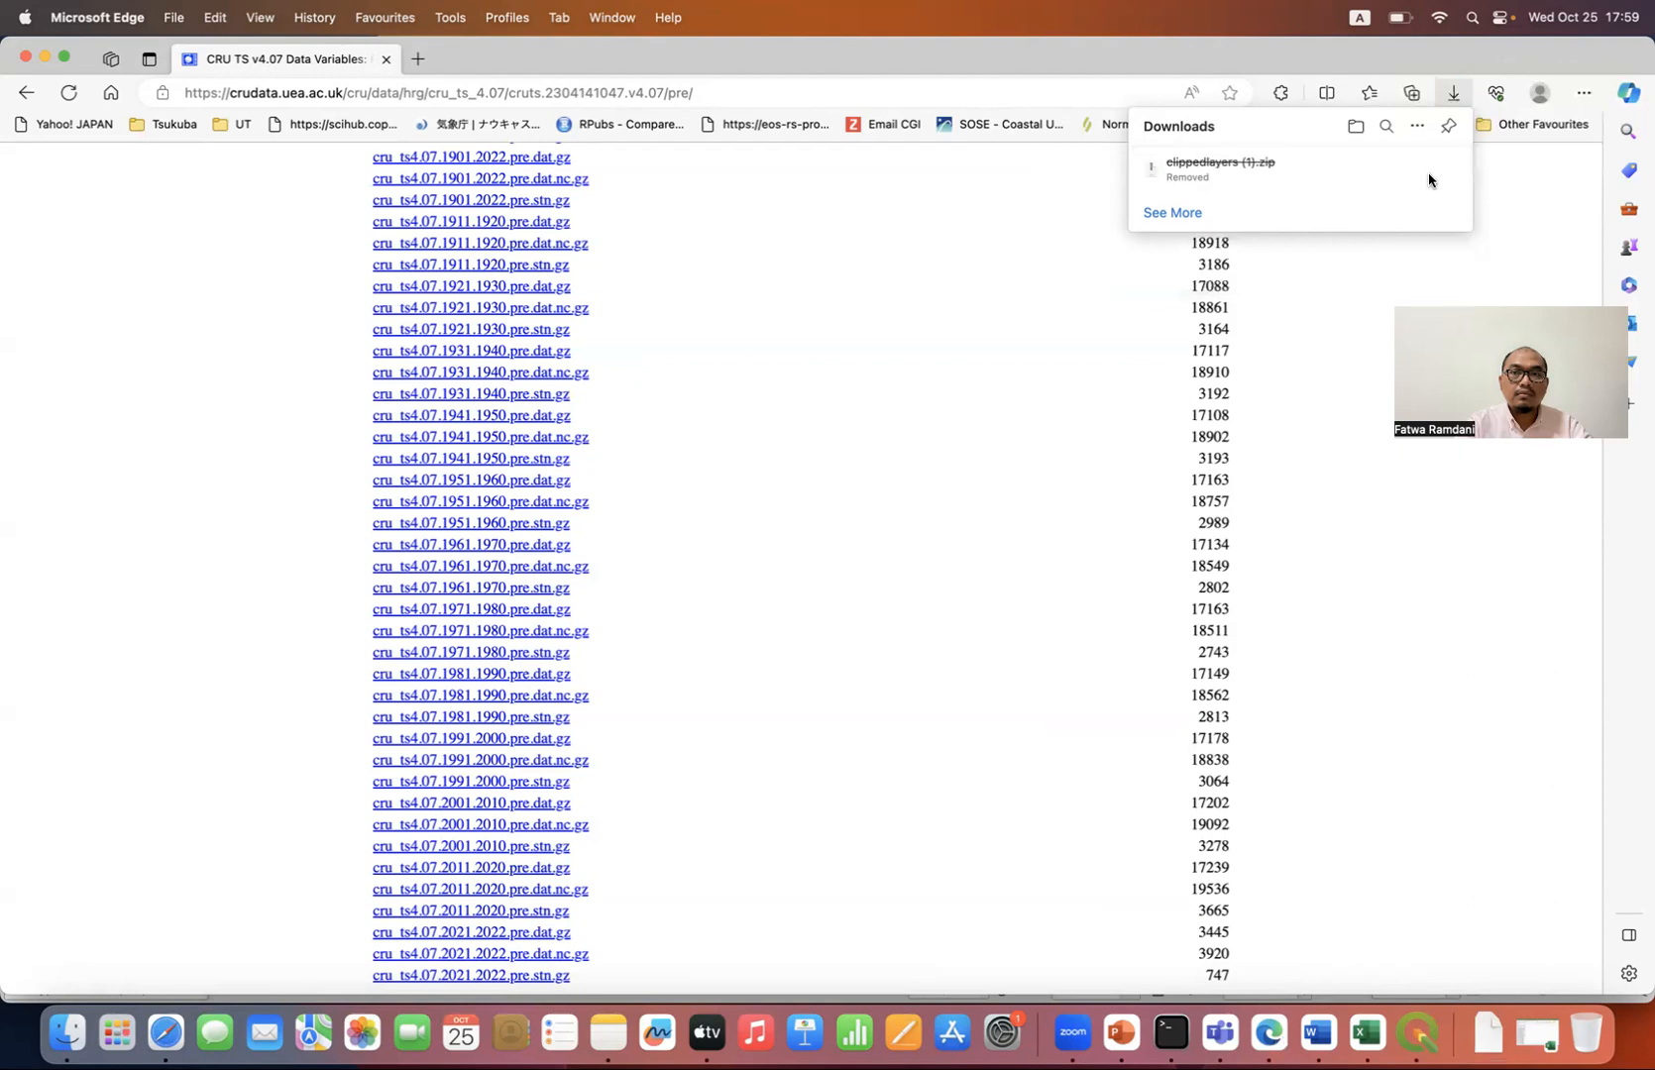
Step: Start downloading cru_ts4.07.2021.2022.tmp.dat.nc.gz from the tmp variable, and cancel the download
left_click(14, 93)
left_click(386, 392)
scroll(272, 596, "down", 5)
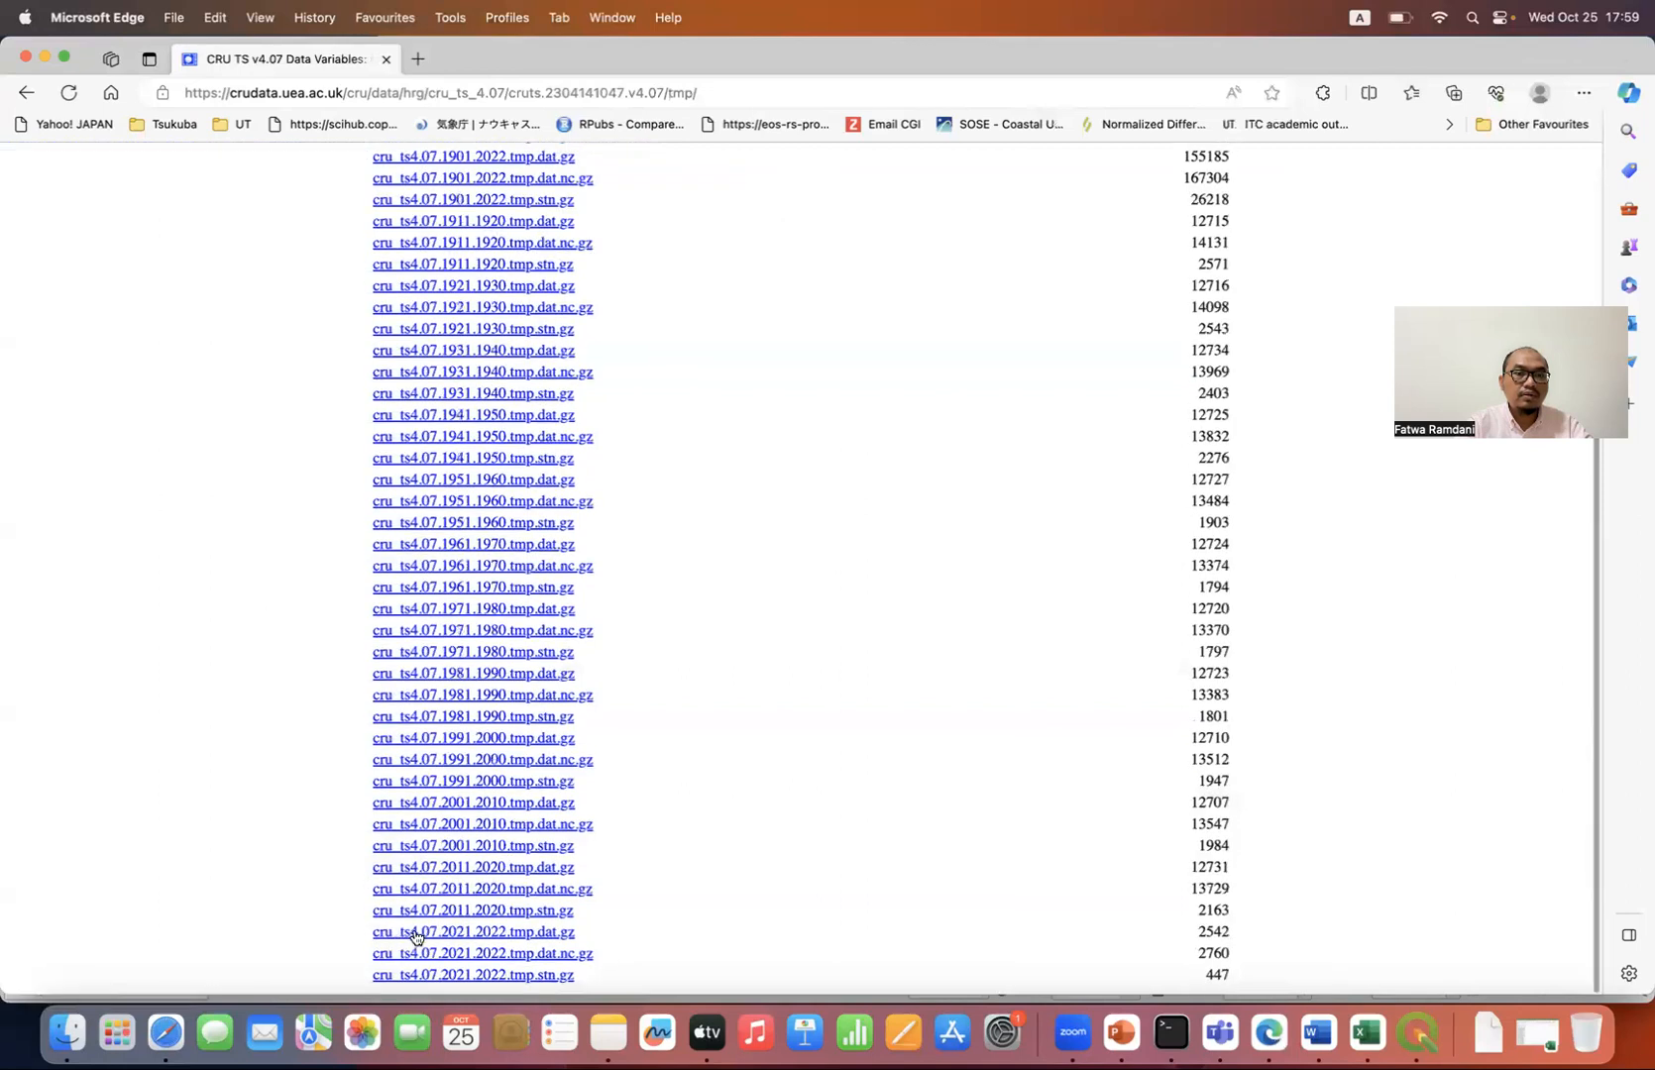
left_click(439, 955)
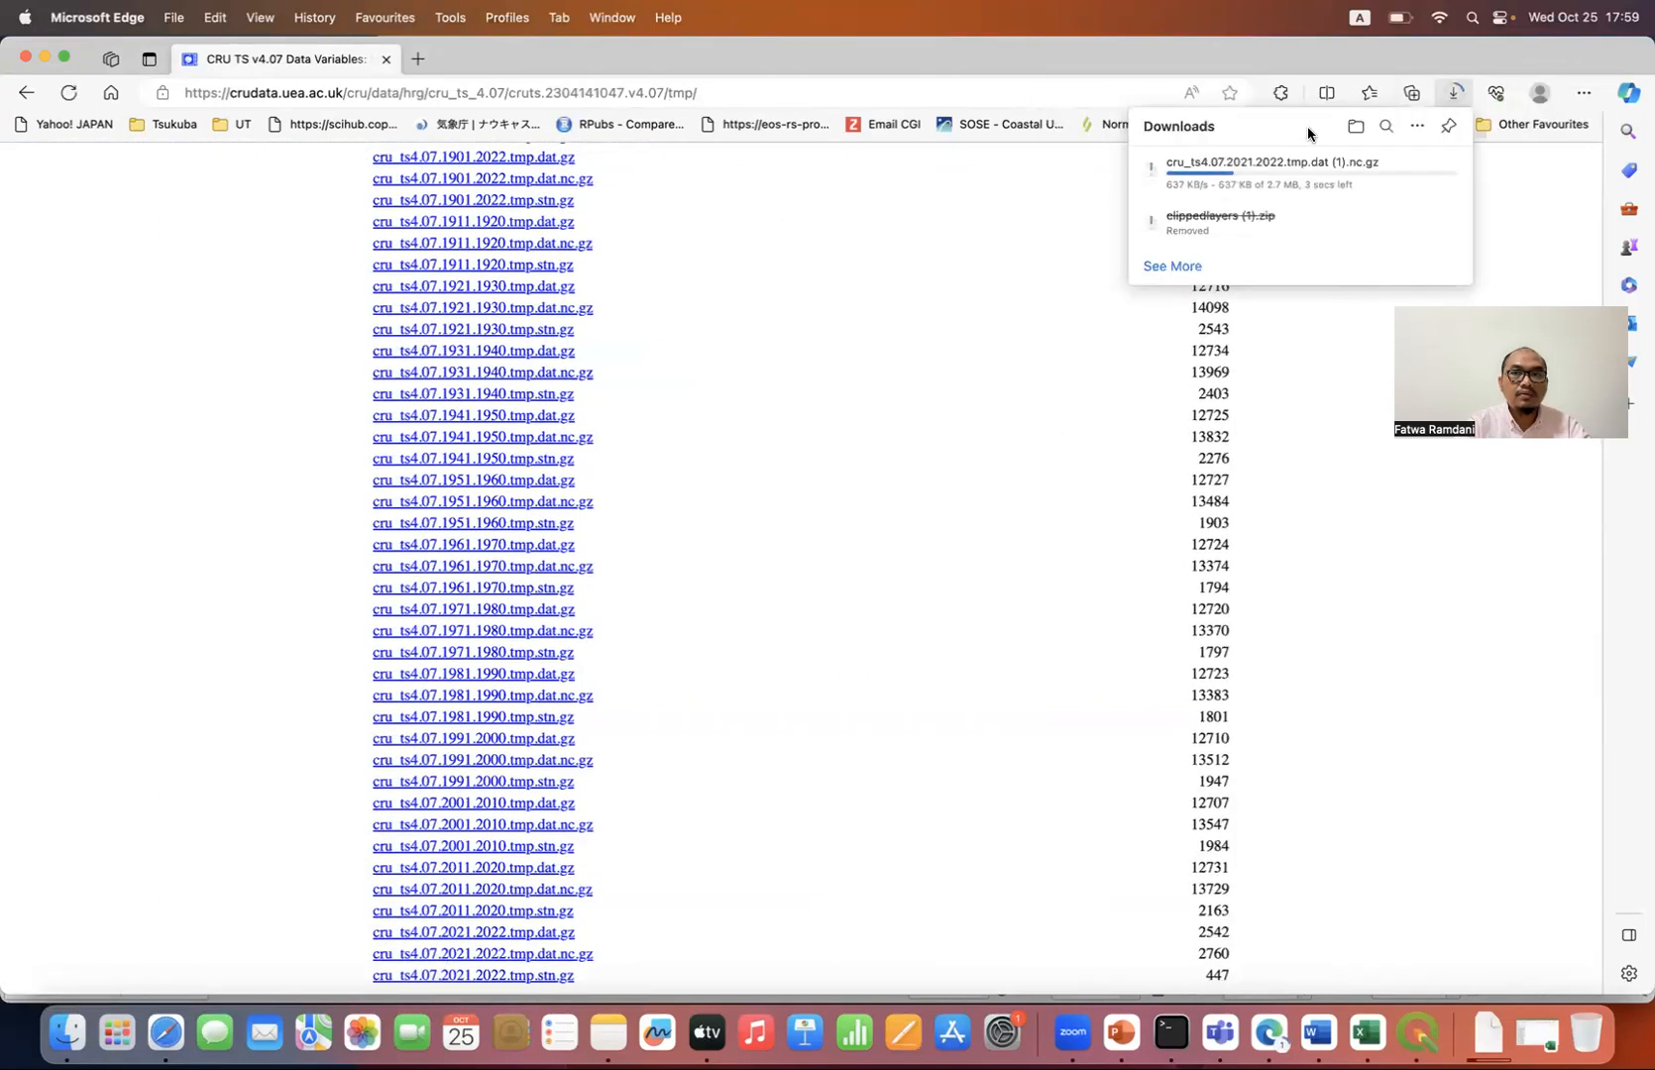
mouse_move(1361, 174)
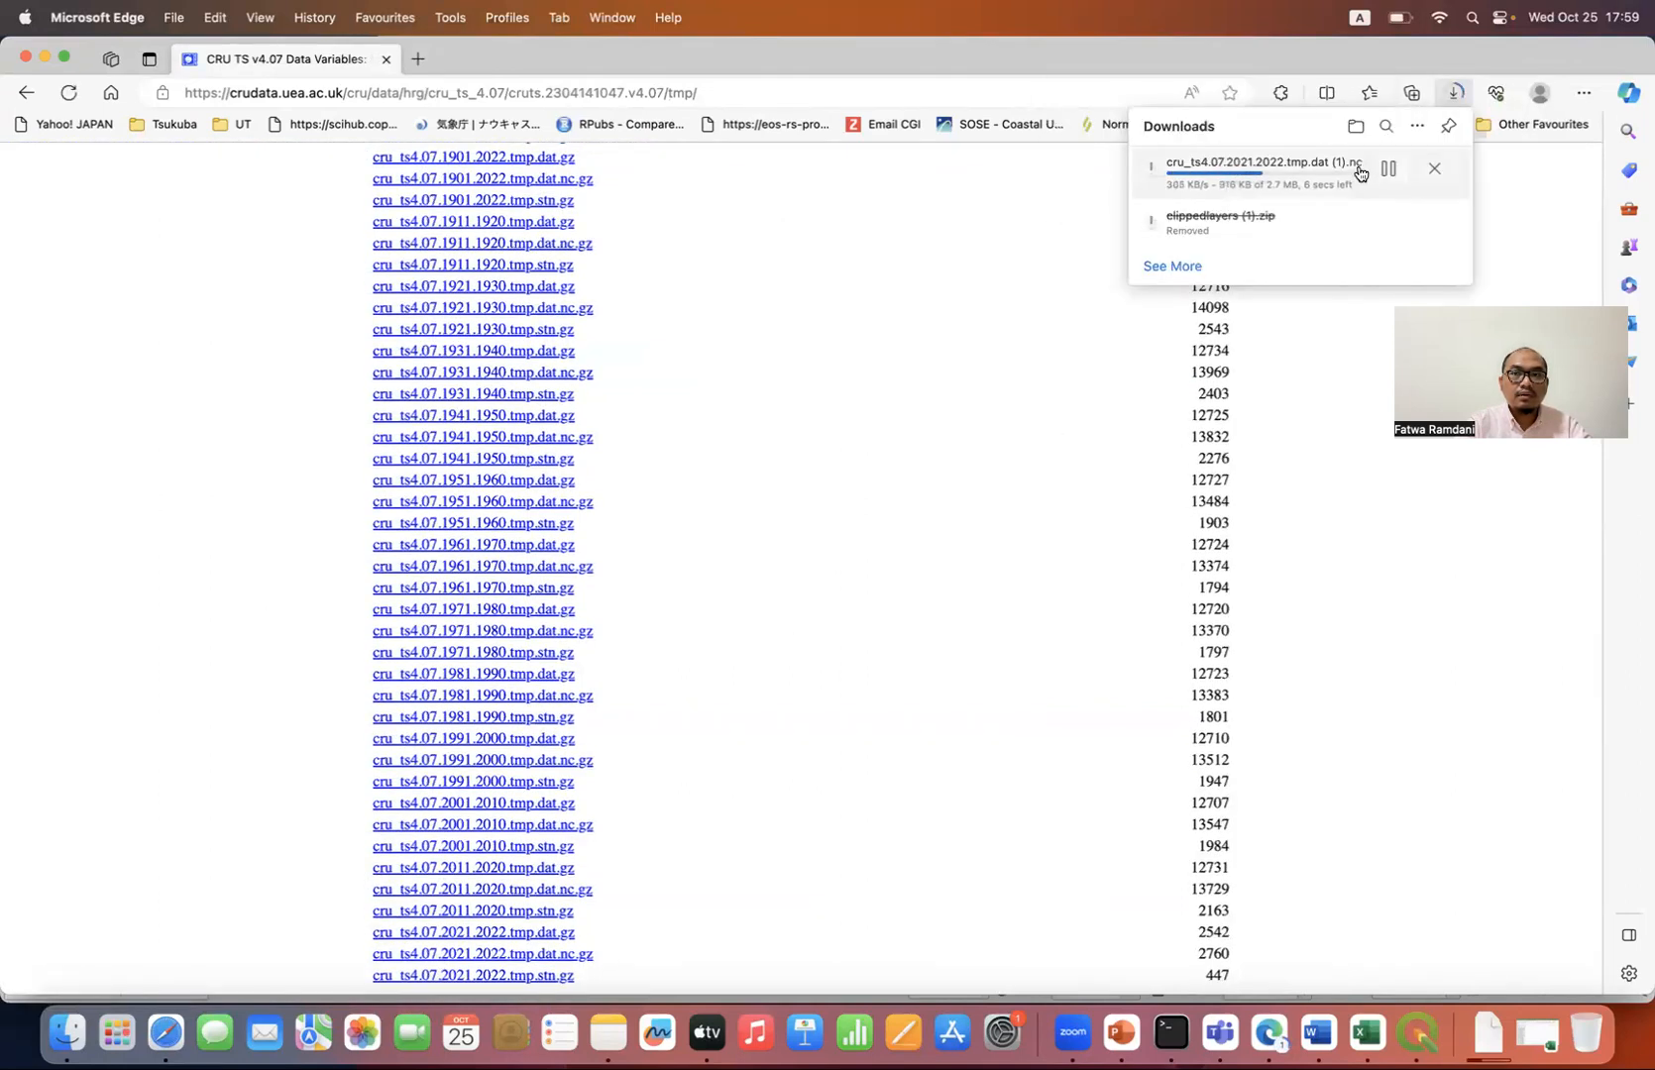
left_click(1435, 170)
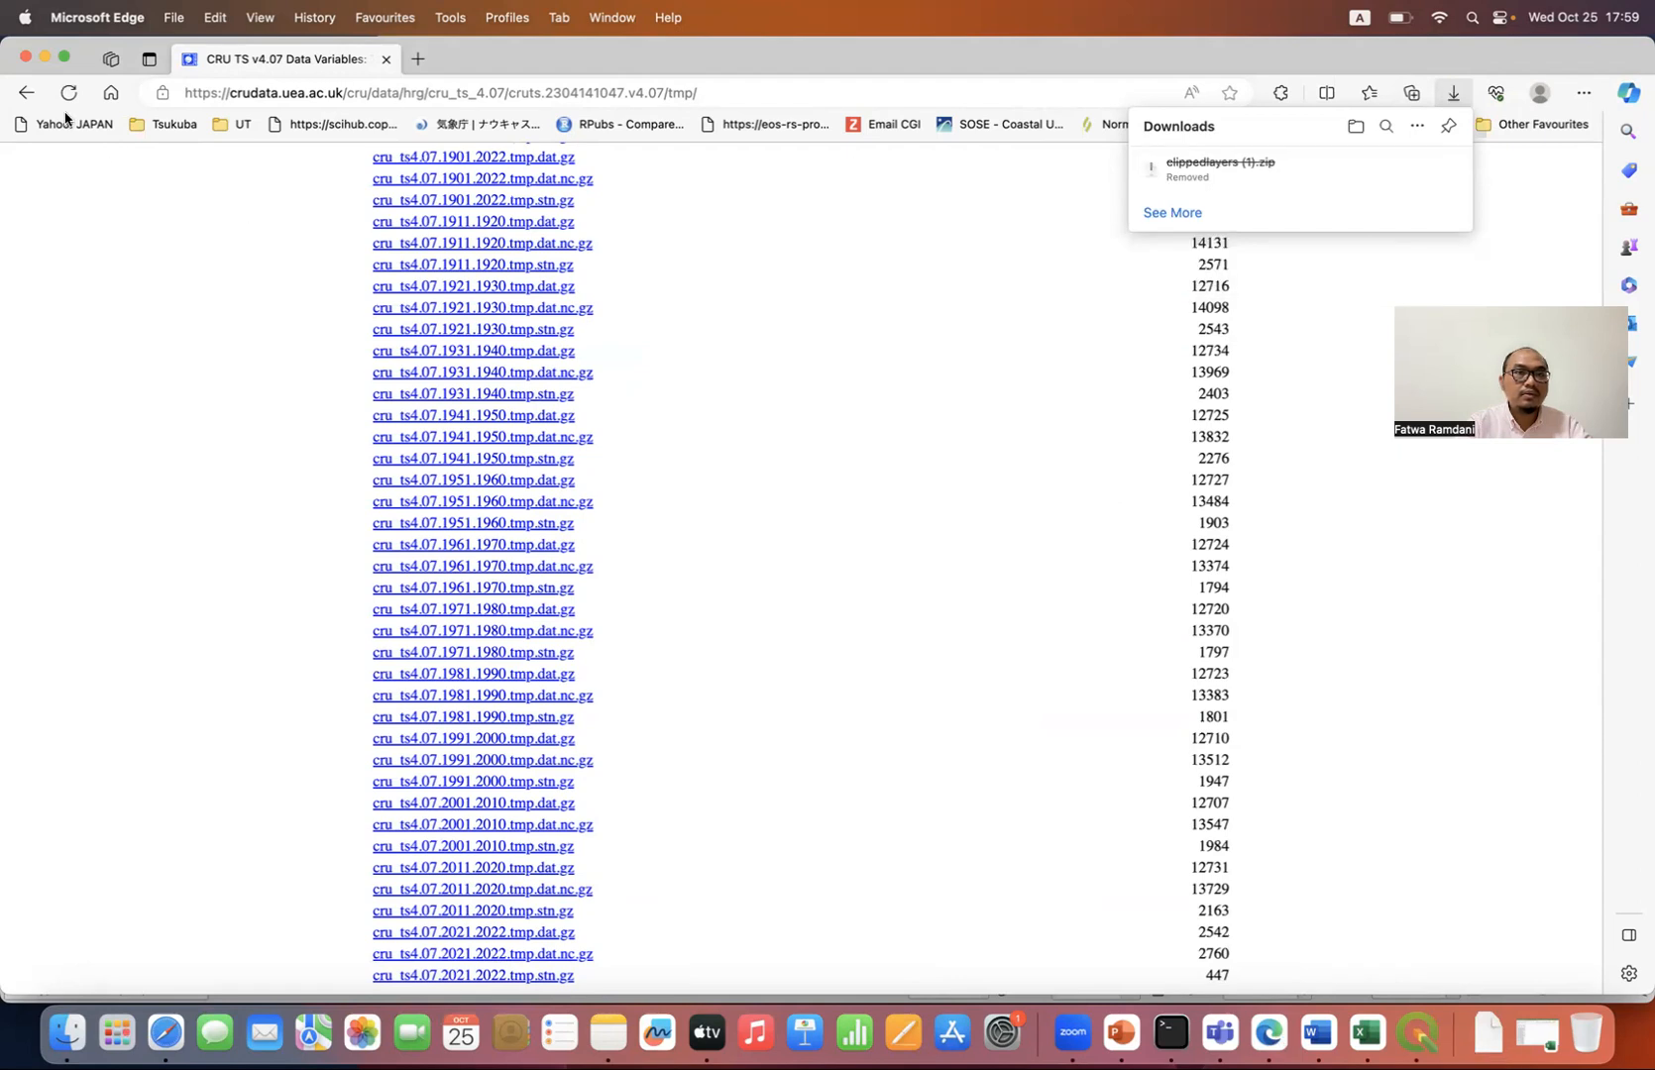
Step: Start downloading cru_ts4.07.2021.2022.wet.dat.nc.gz from the wet variable, and cancel the download
left_click(26, 92)
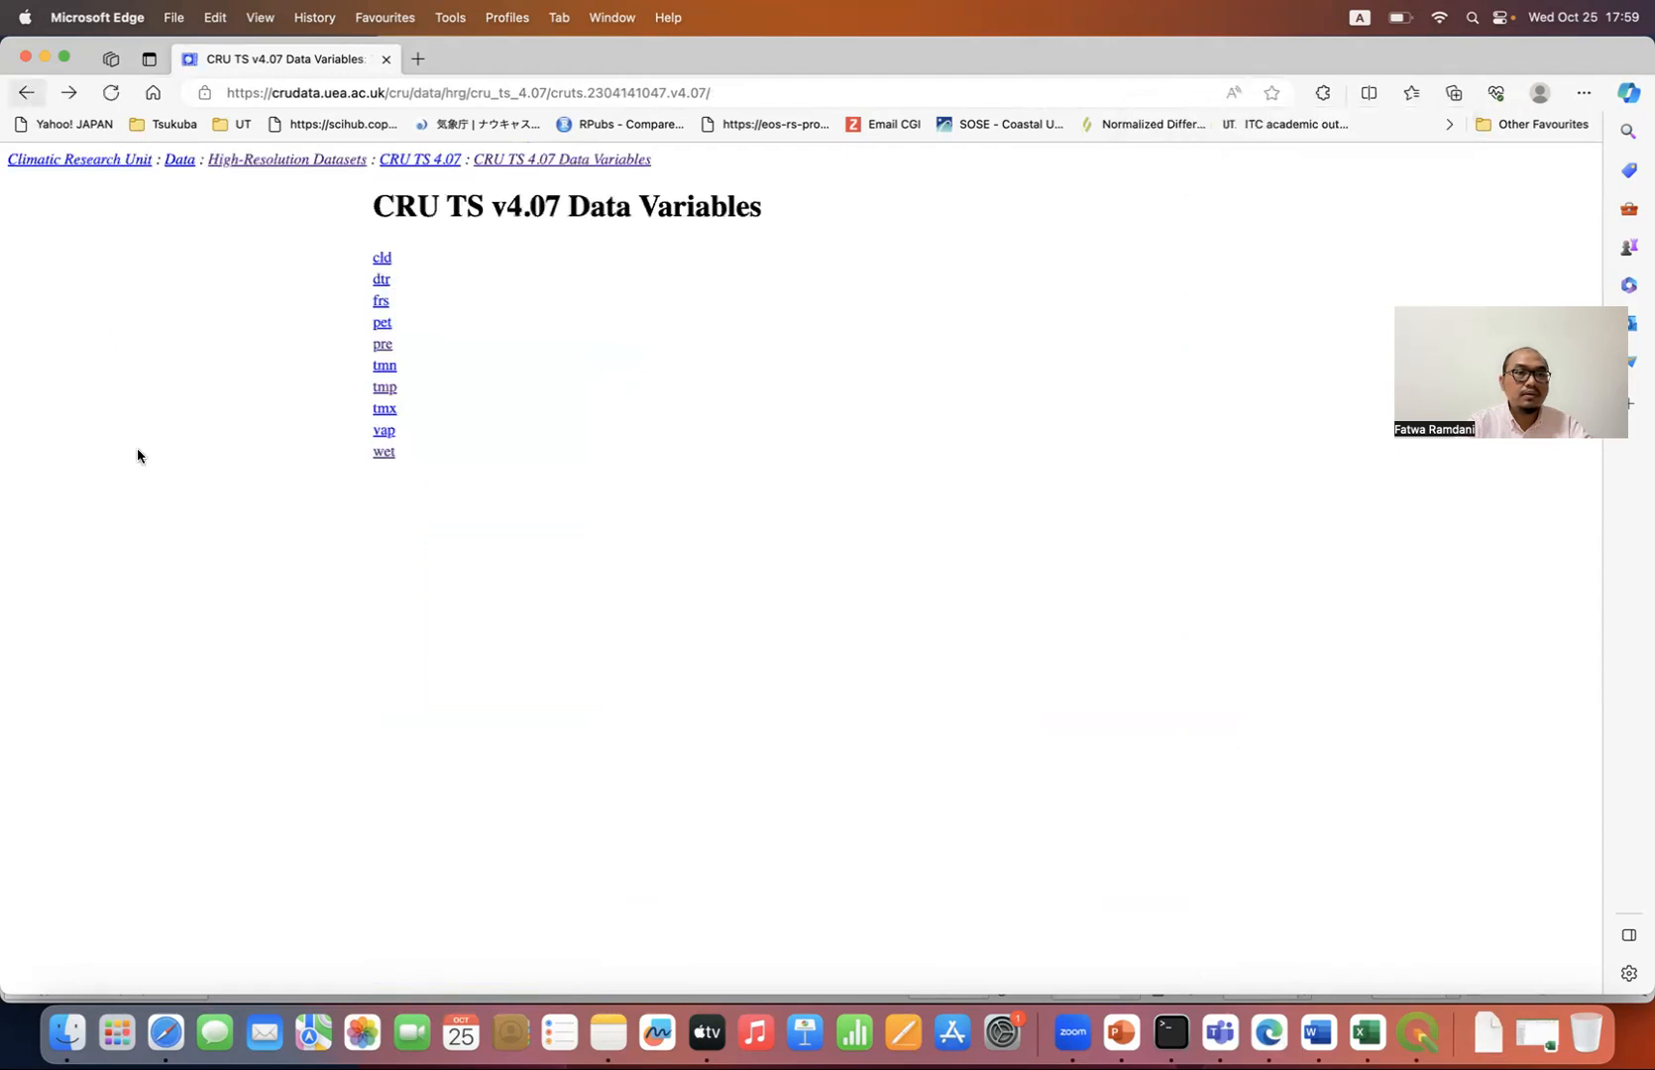
left_click(383, 453)
scroll(288, 560, "down", 5)
scroll(293, 567, "up", 1)
left_click(477, 953)
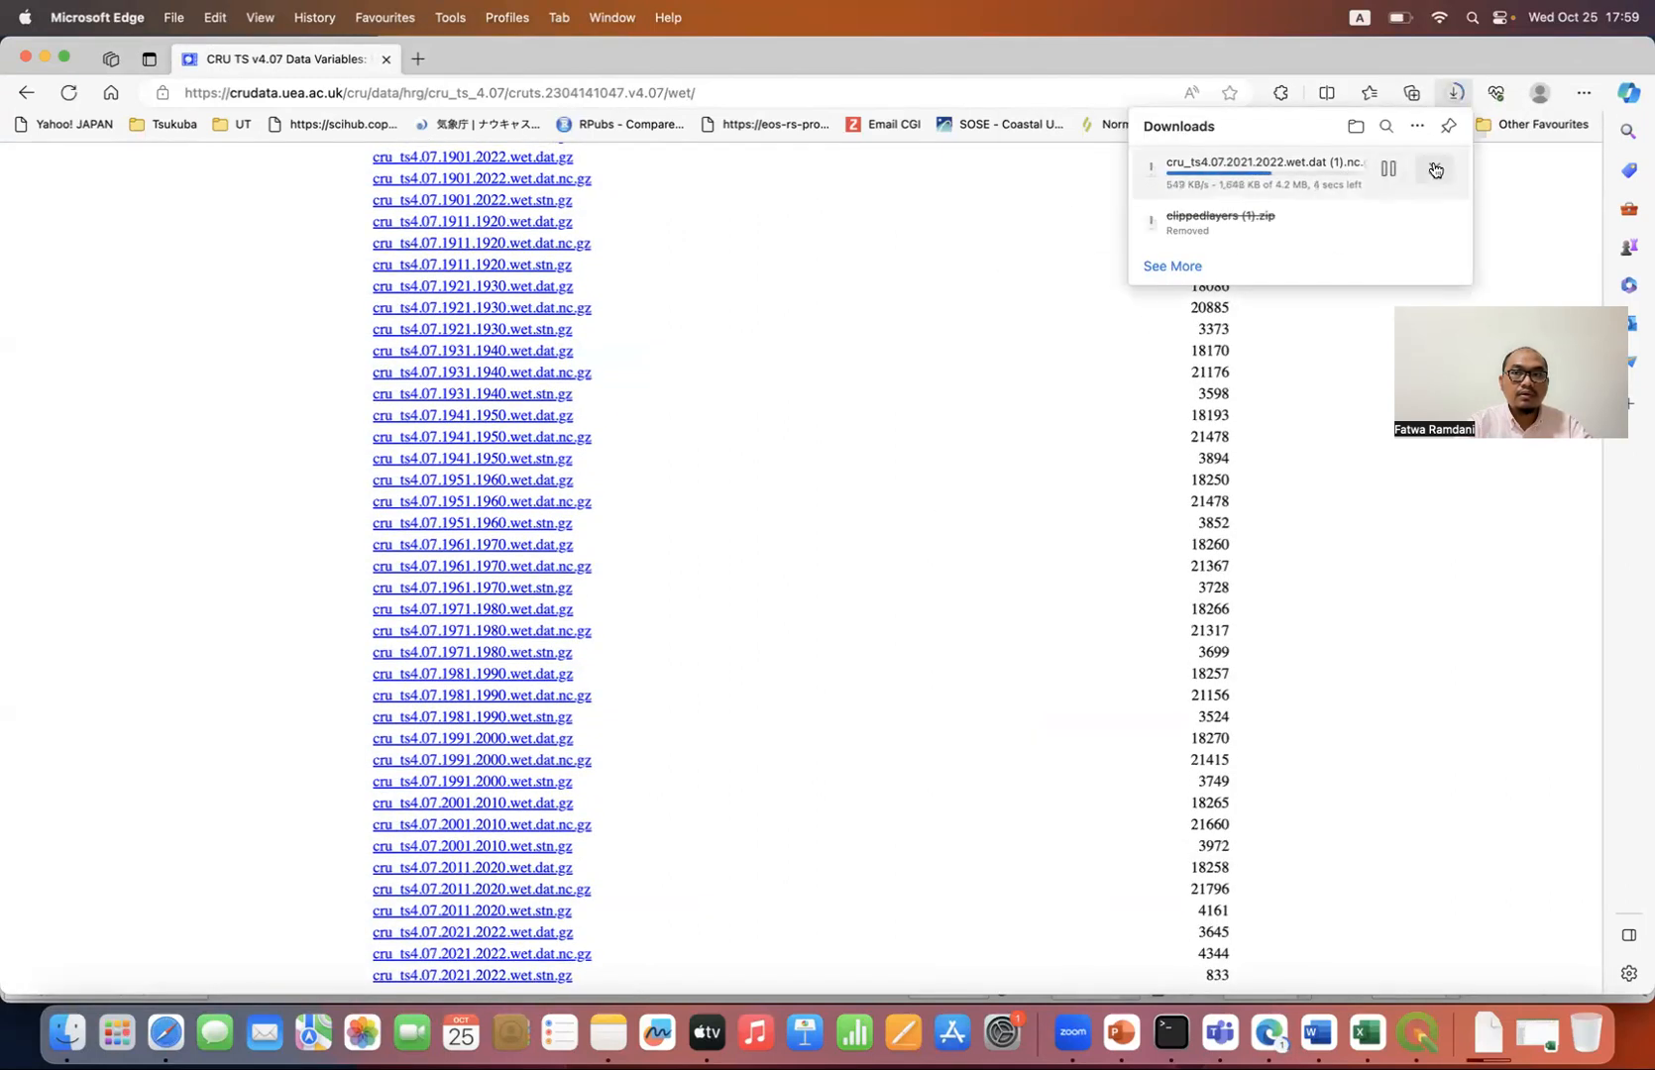
left_click(1435, 169)
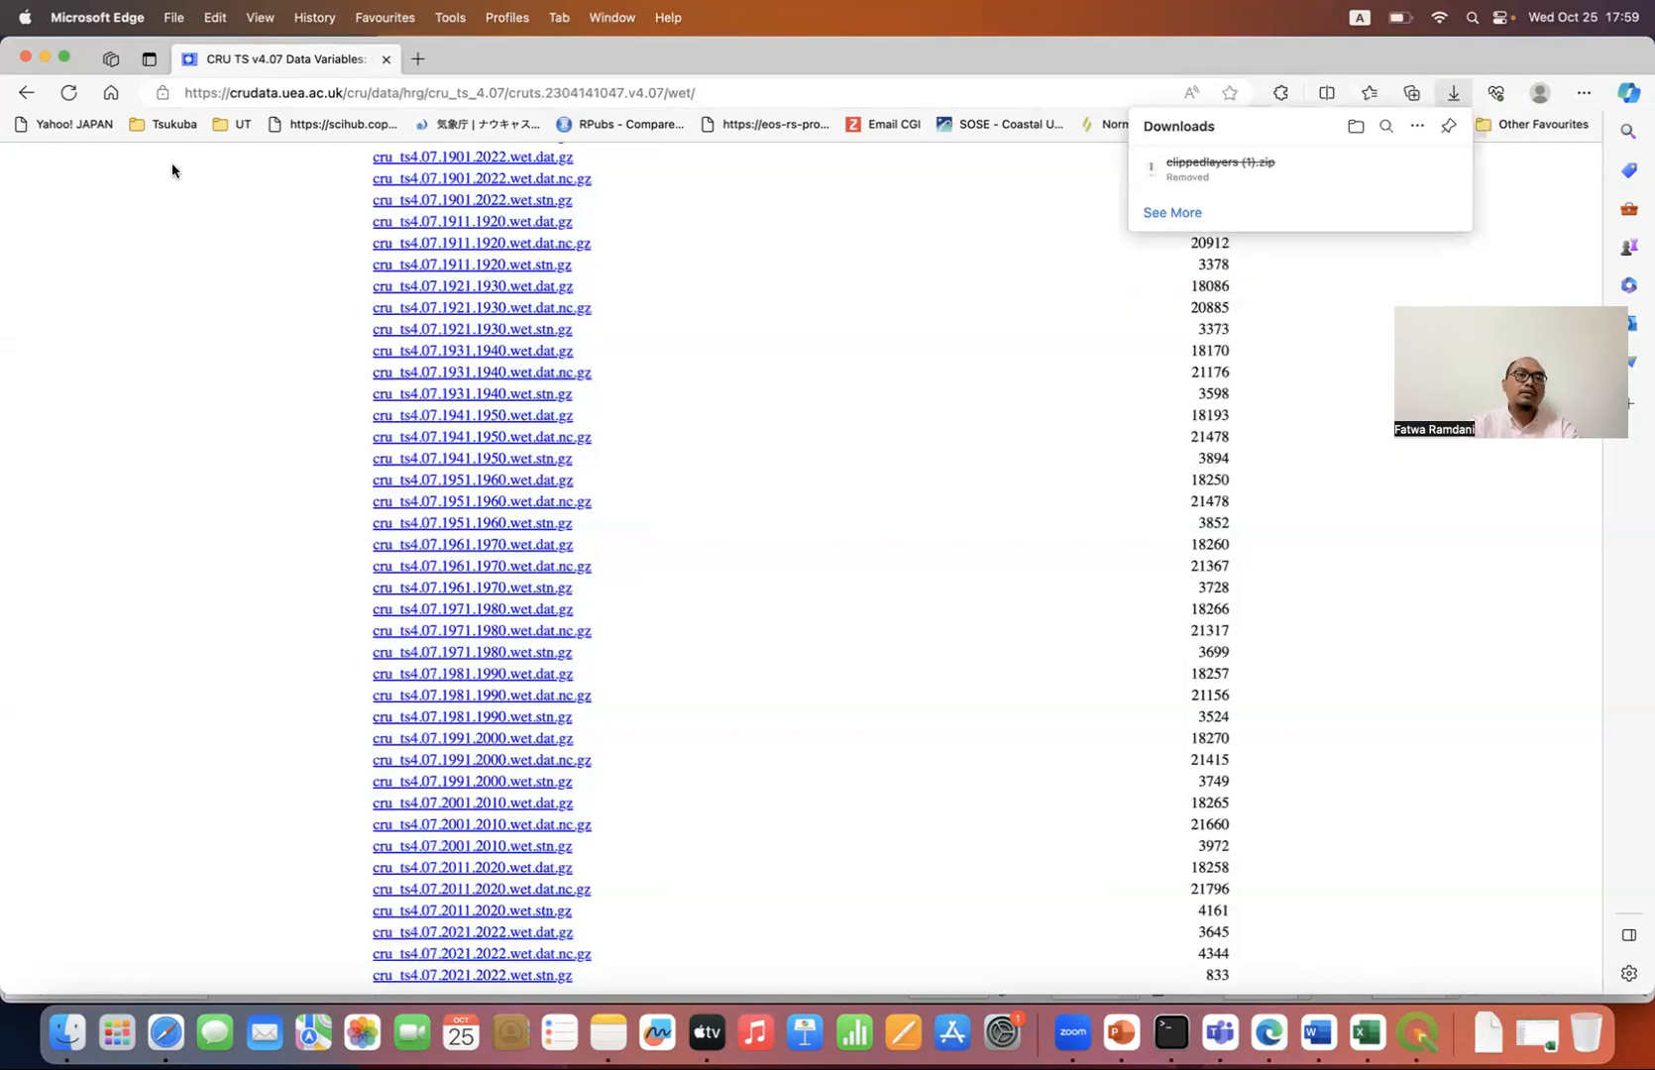
Step: Look over the reference article linked for CRU TS v. 4.07 from the high-resolution datasets page, and return to that page
left_click(24, 95)
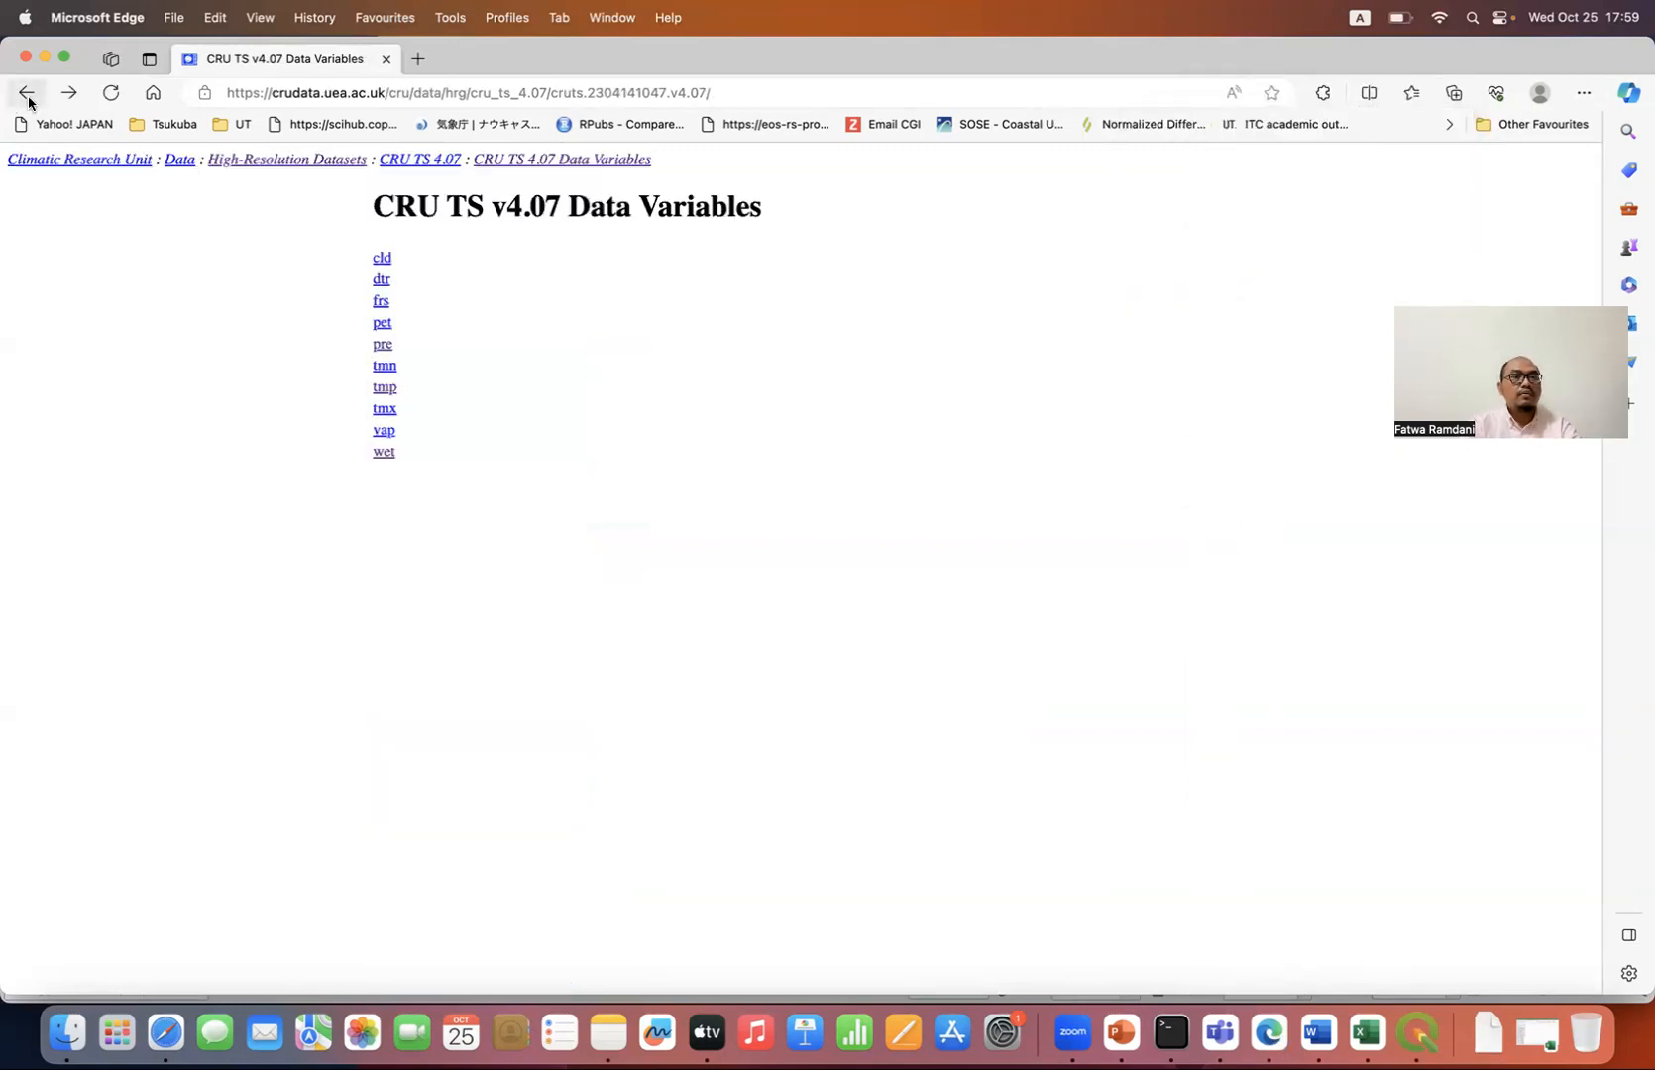
left_click(26, 96)
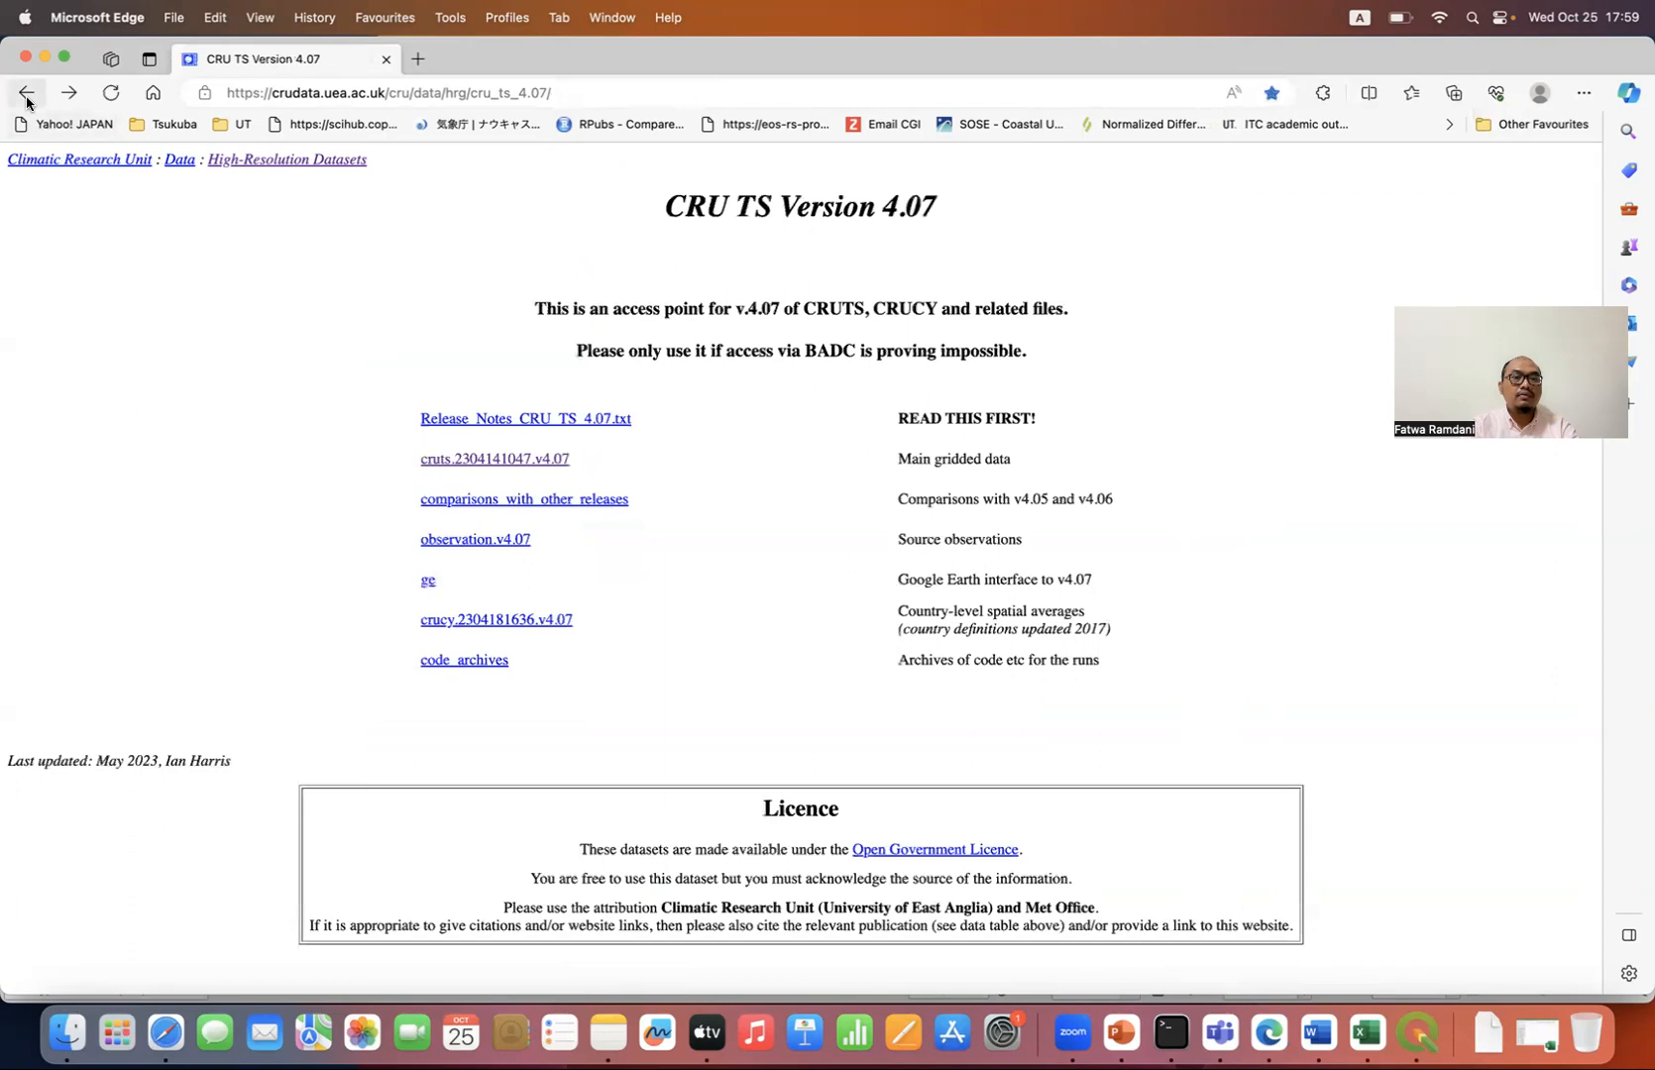
left_click(26, 96)
scroll(137, 466, "down", 1)
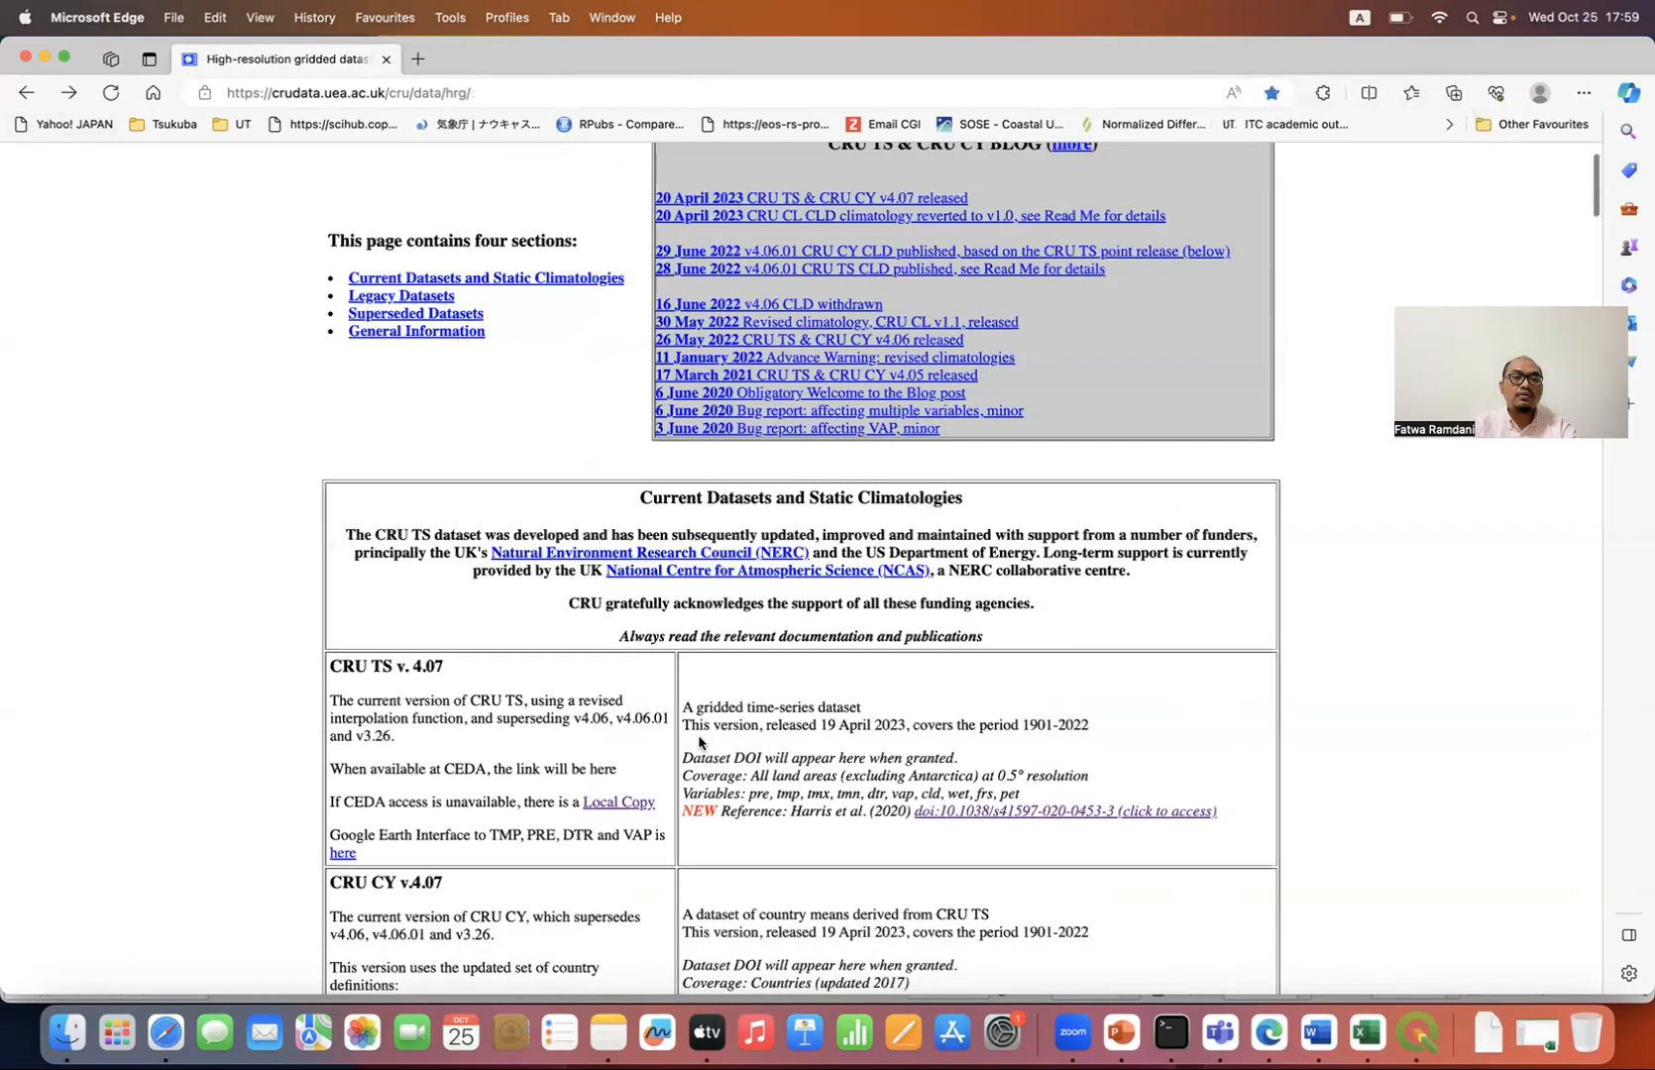
left_click(970, 811)
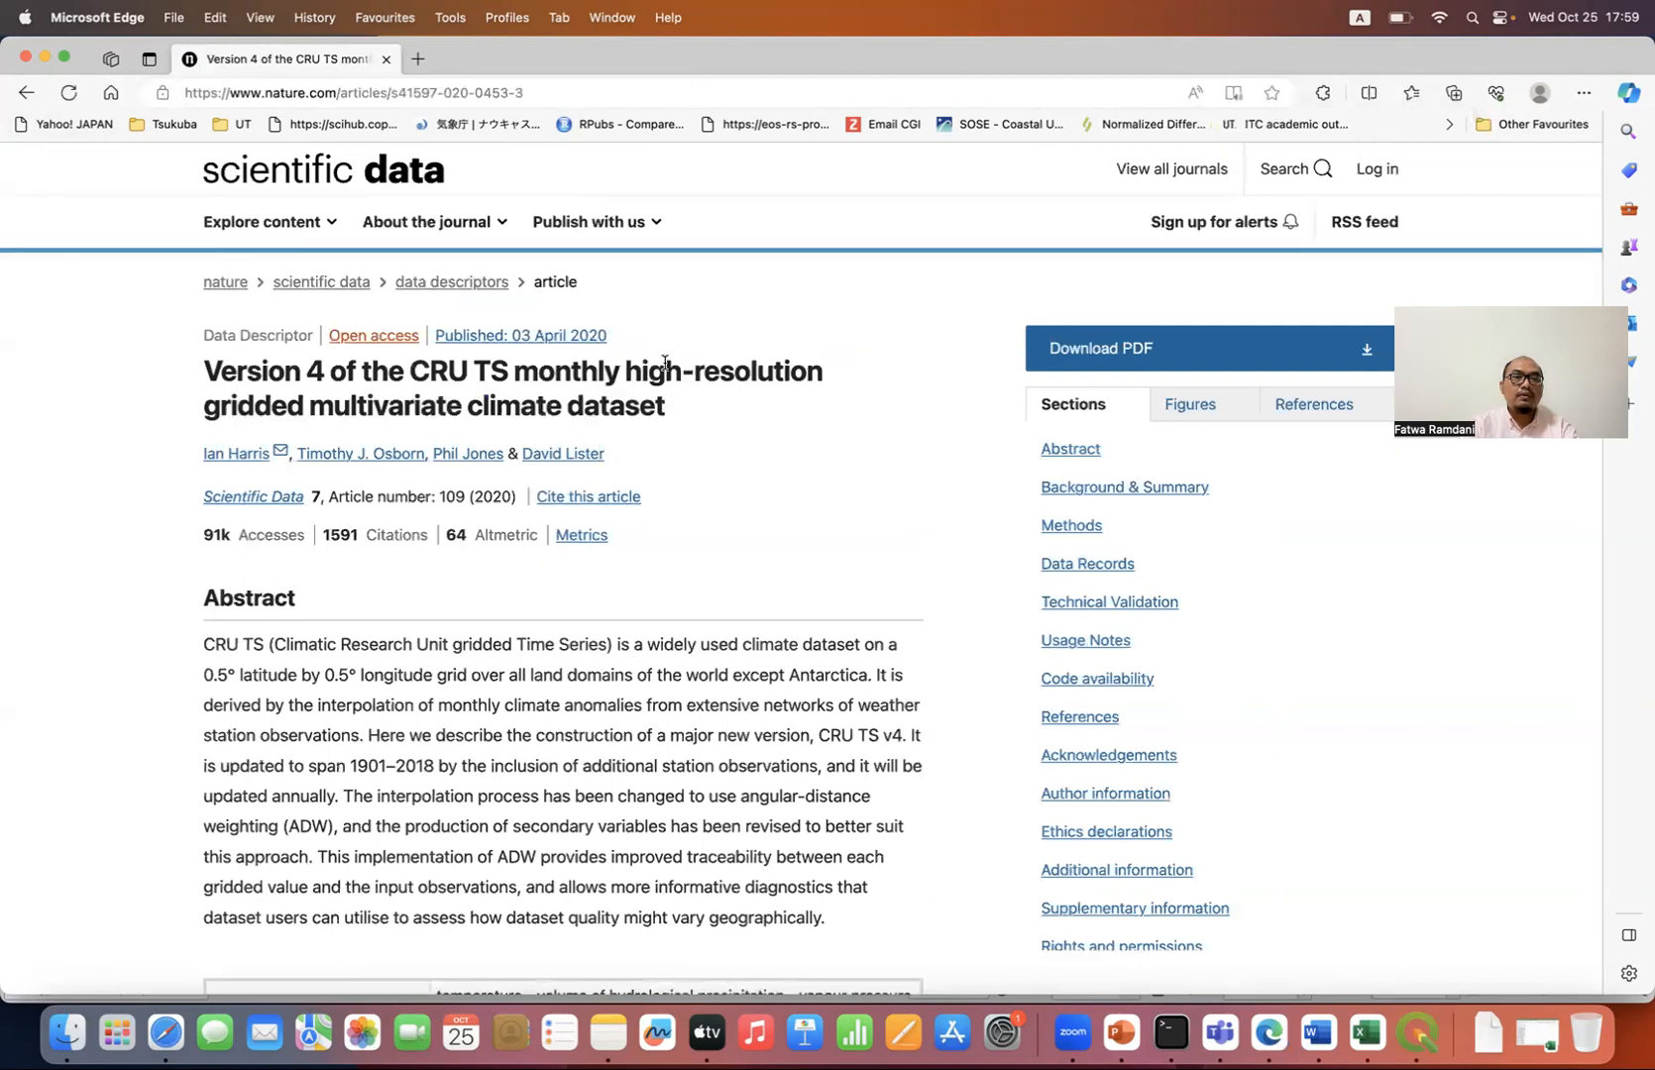
scroll(750, 418, "down", 2)
scroll(750, 418, "up", 2)
scroll(750, 418, "down", 2)
scroll(750, 418, "up", 2)
scroll(750, 418, "up", 1)
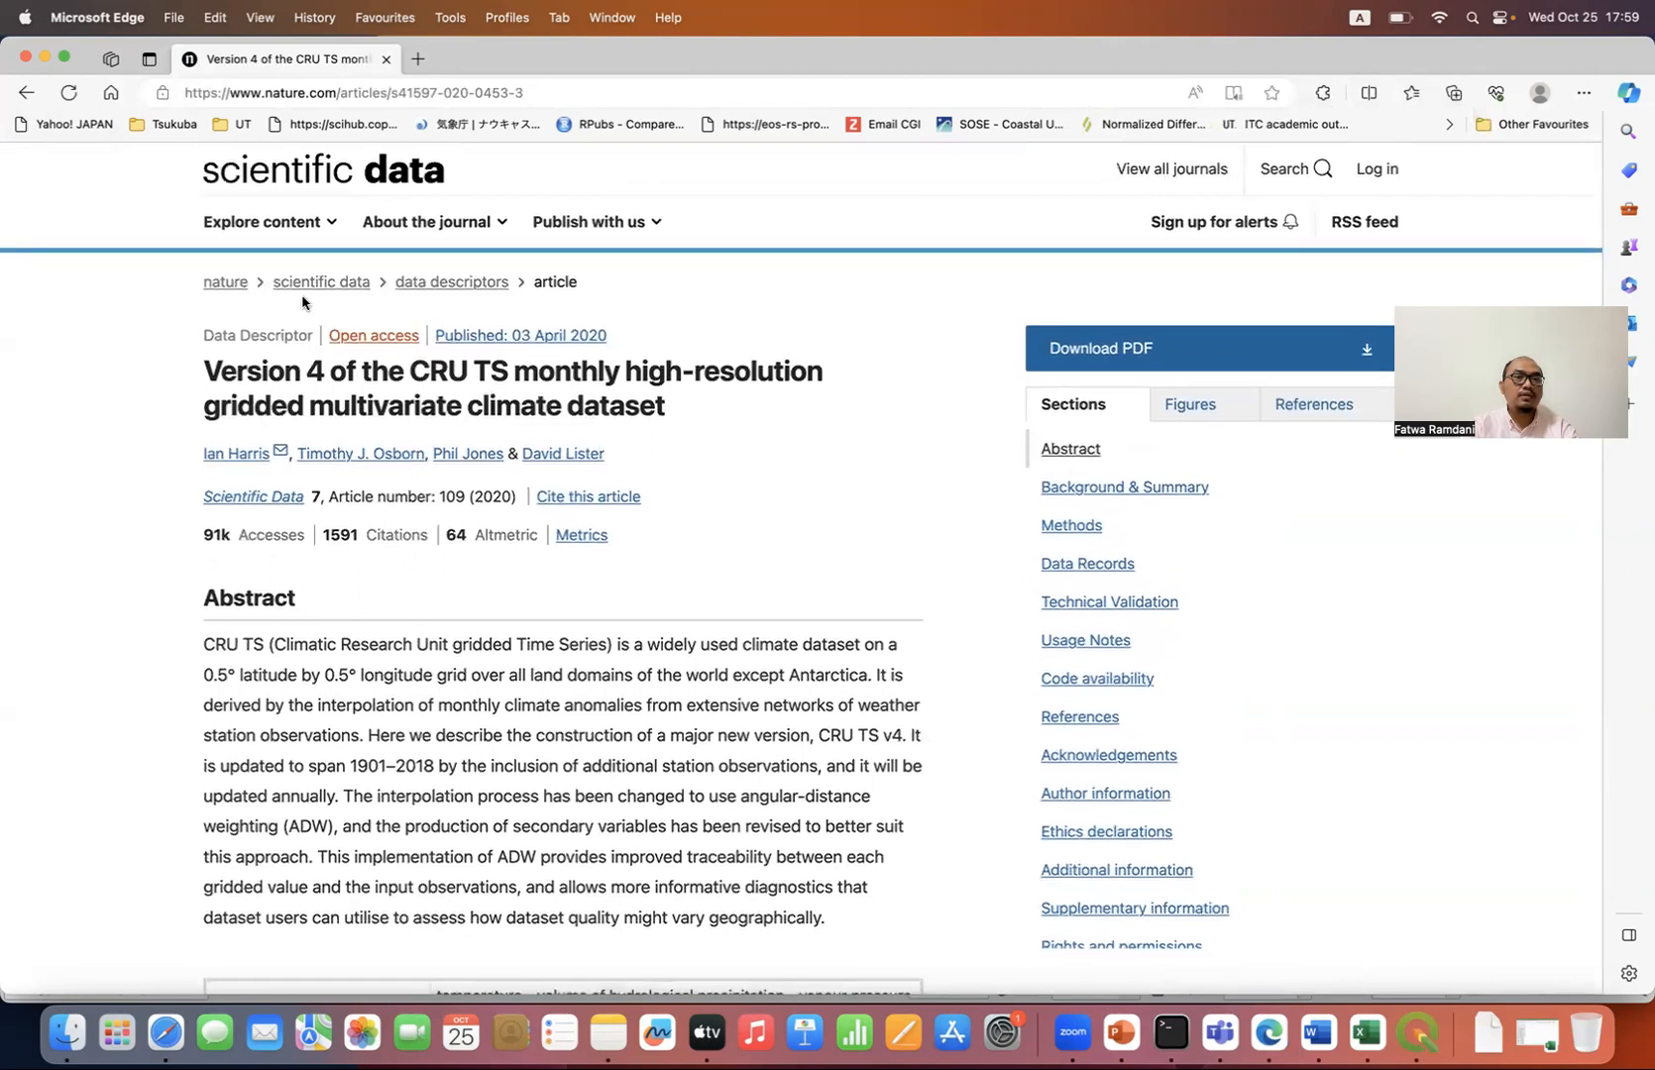
left_click(23, 92)
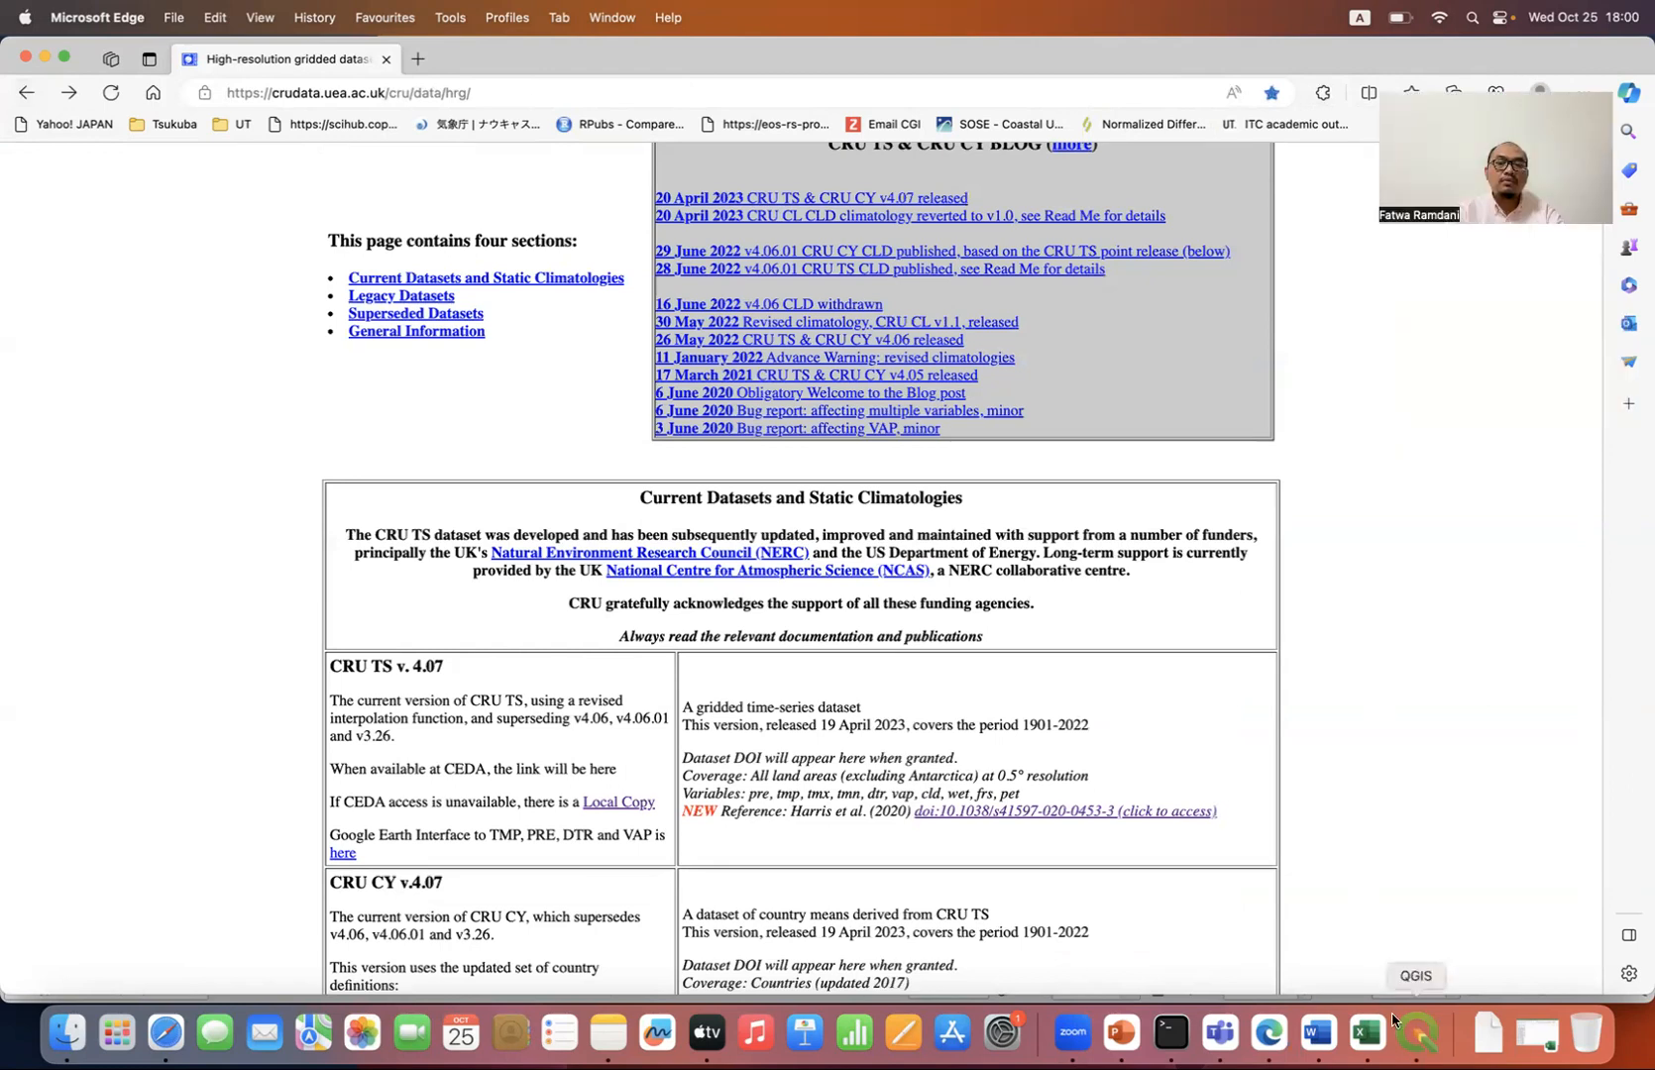
Step: Switch to QGIS and add the pre raster from cru_ts4.07.2021.2022.pre.dat.nc to the project
left_click(1418, 1034)
scroll(266, 377, "down", 5)
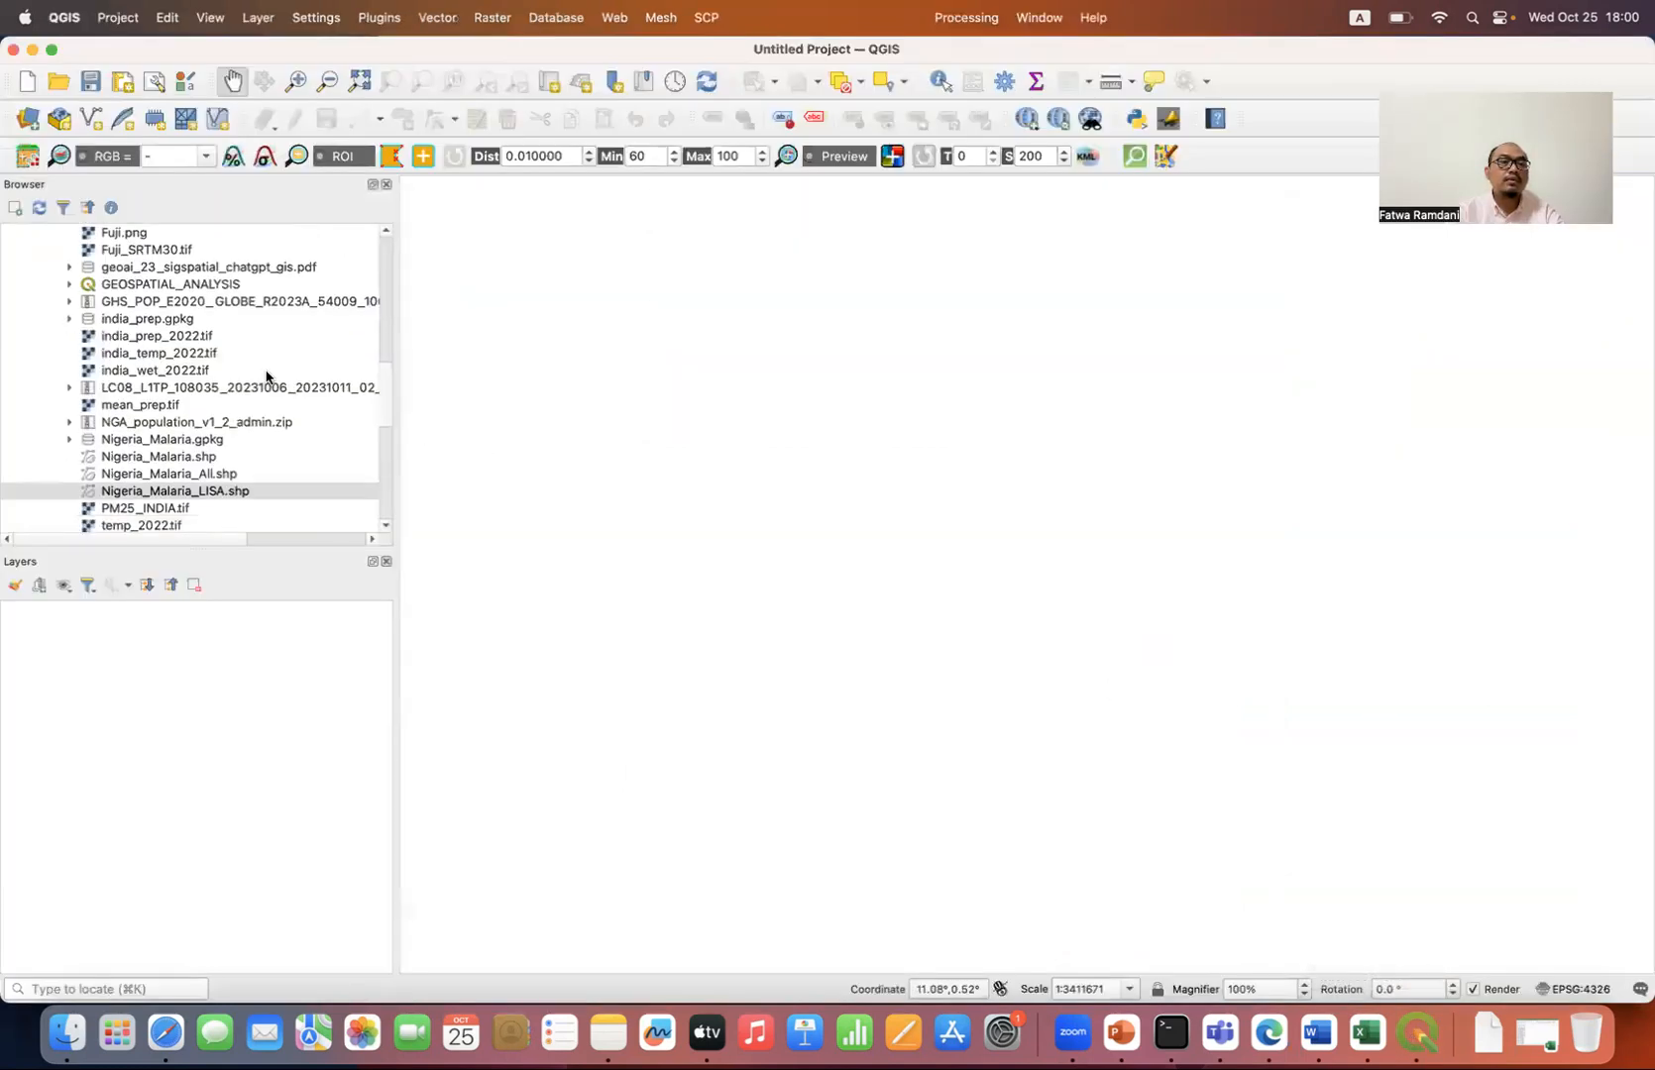
scroll(267, 377, "up", 5)
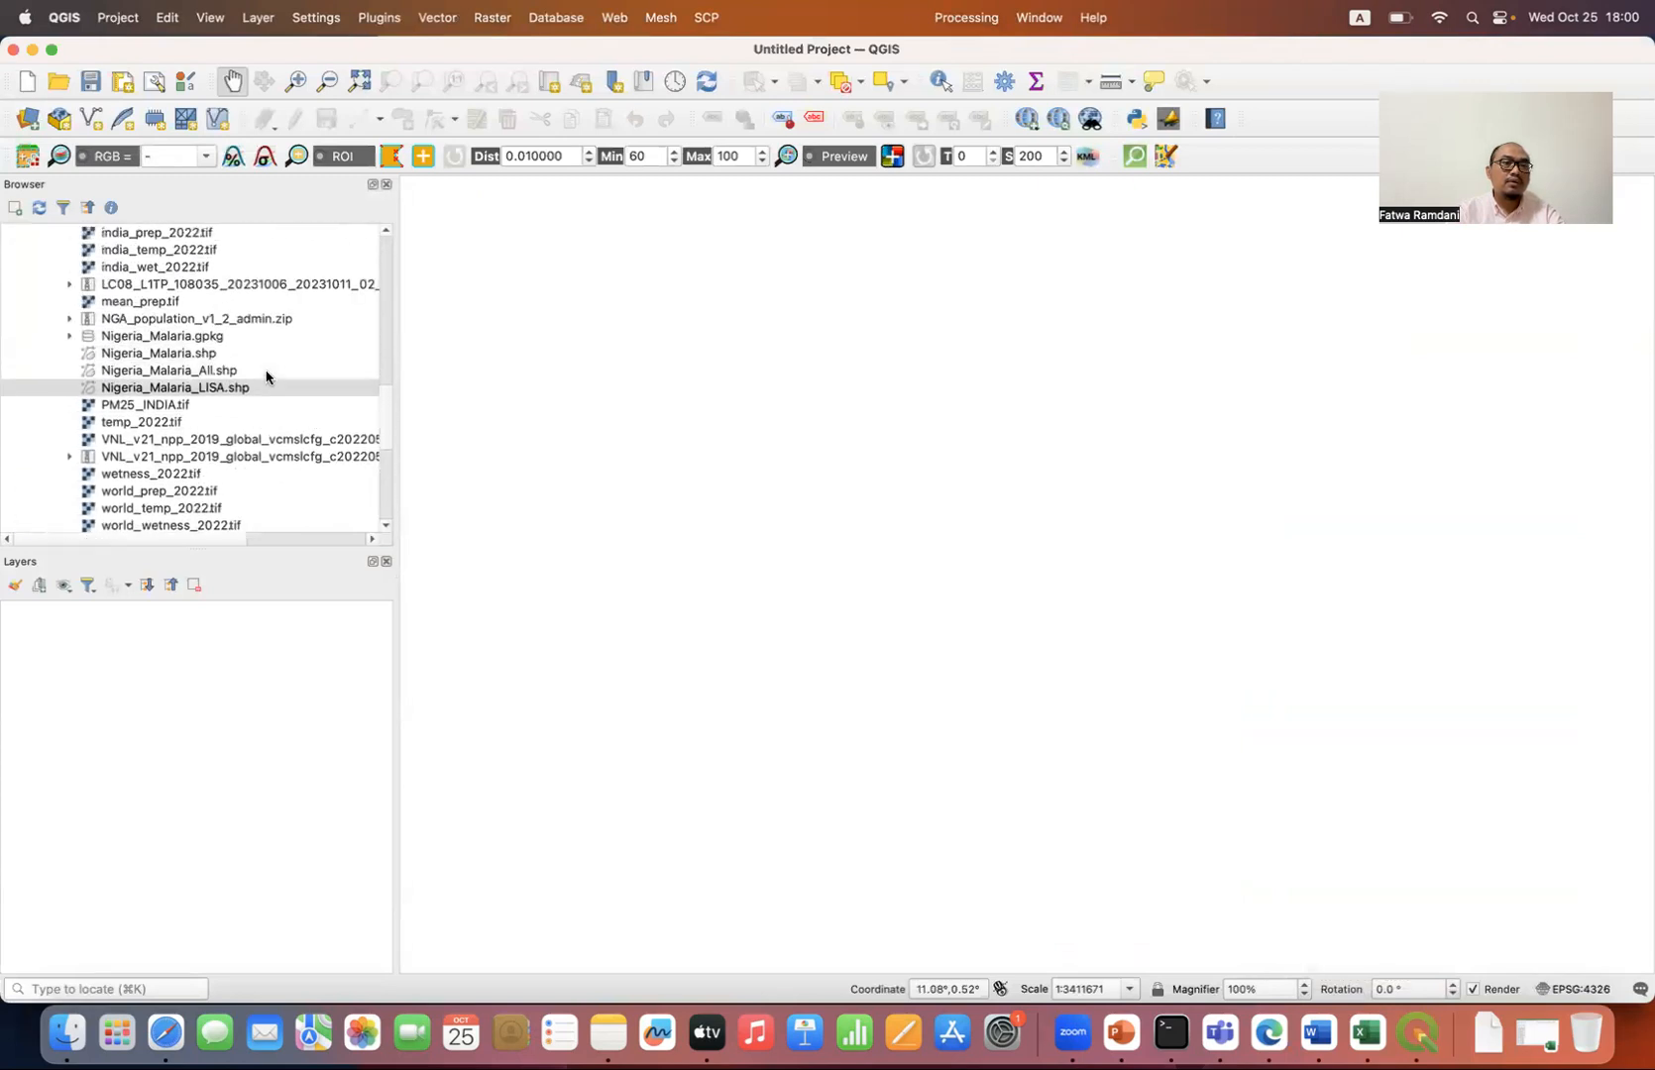
scroll(266, 377, "up", 4)
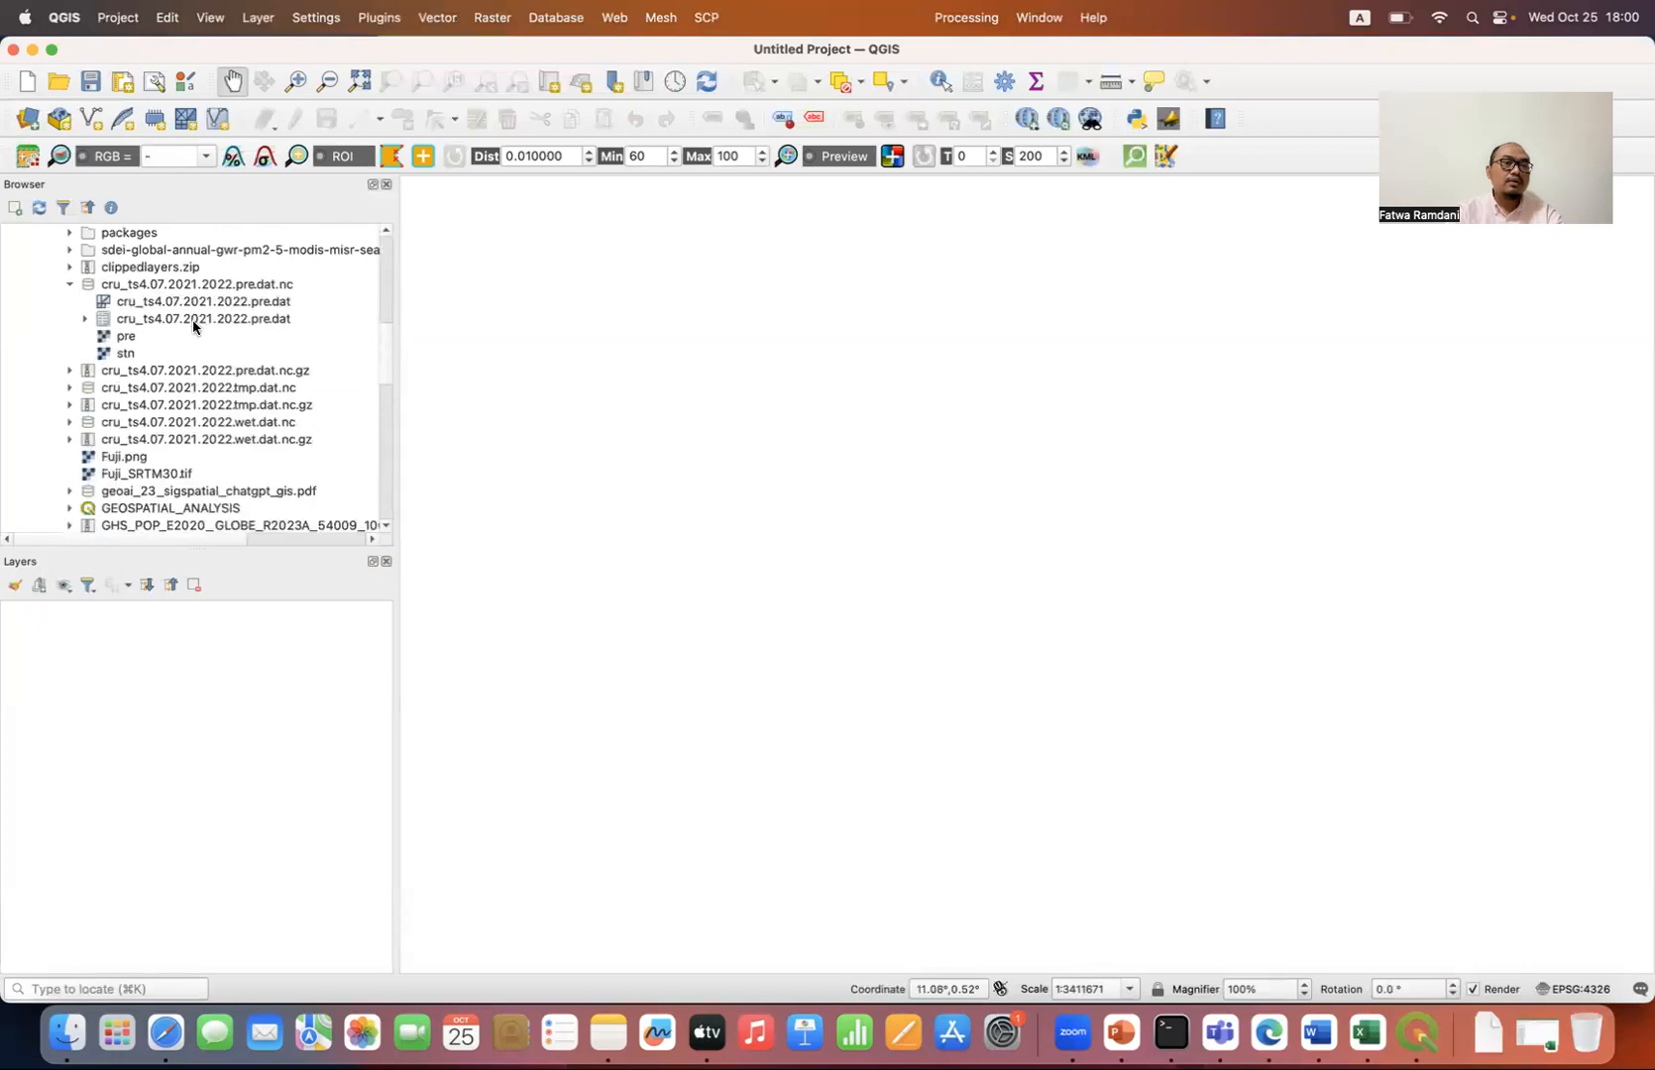
double_click(126, 338)
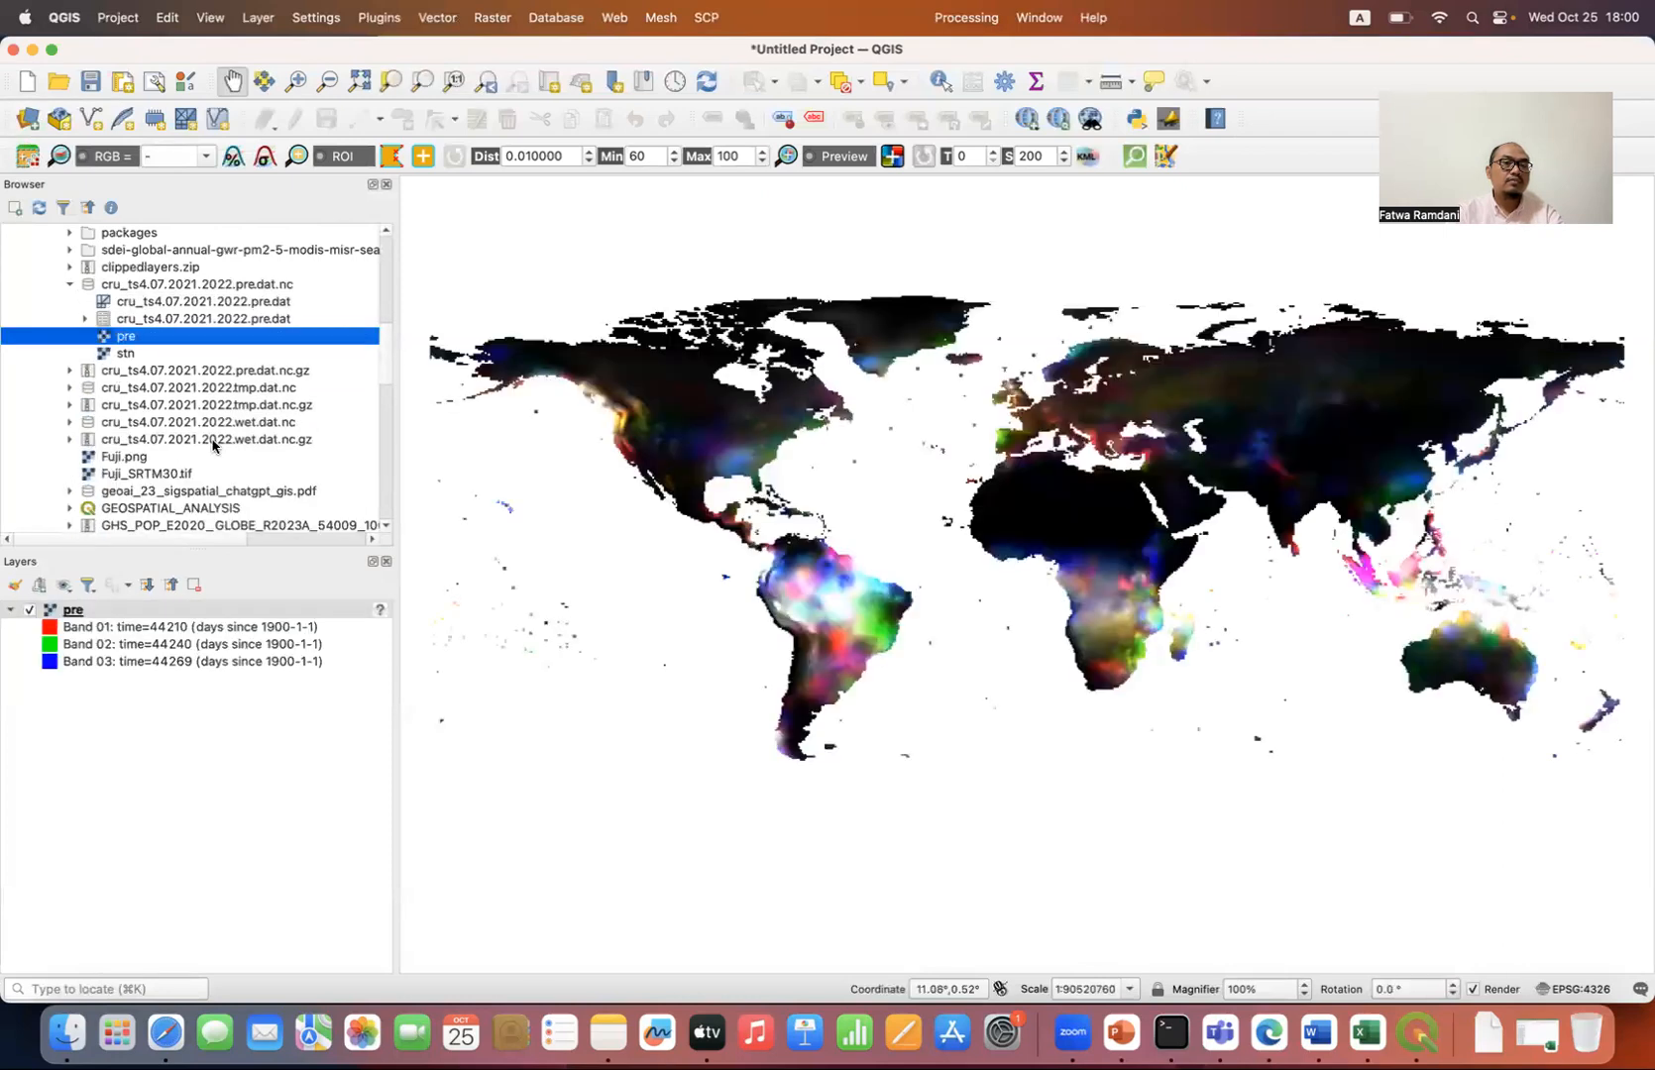
Step: Examine the bands available for the pre layer in its symbology properties without changing them
left_click(604, 413)
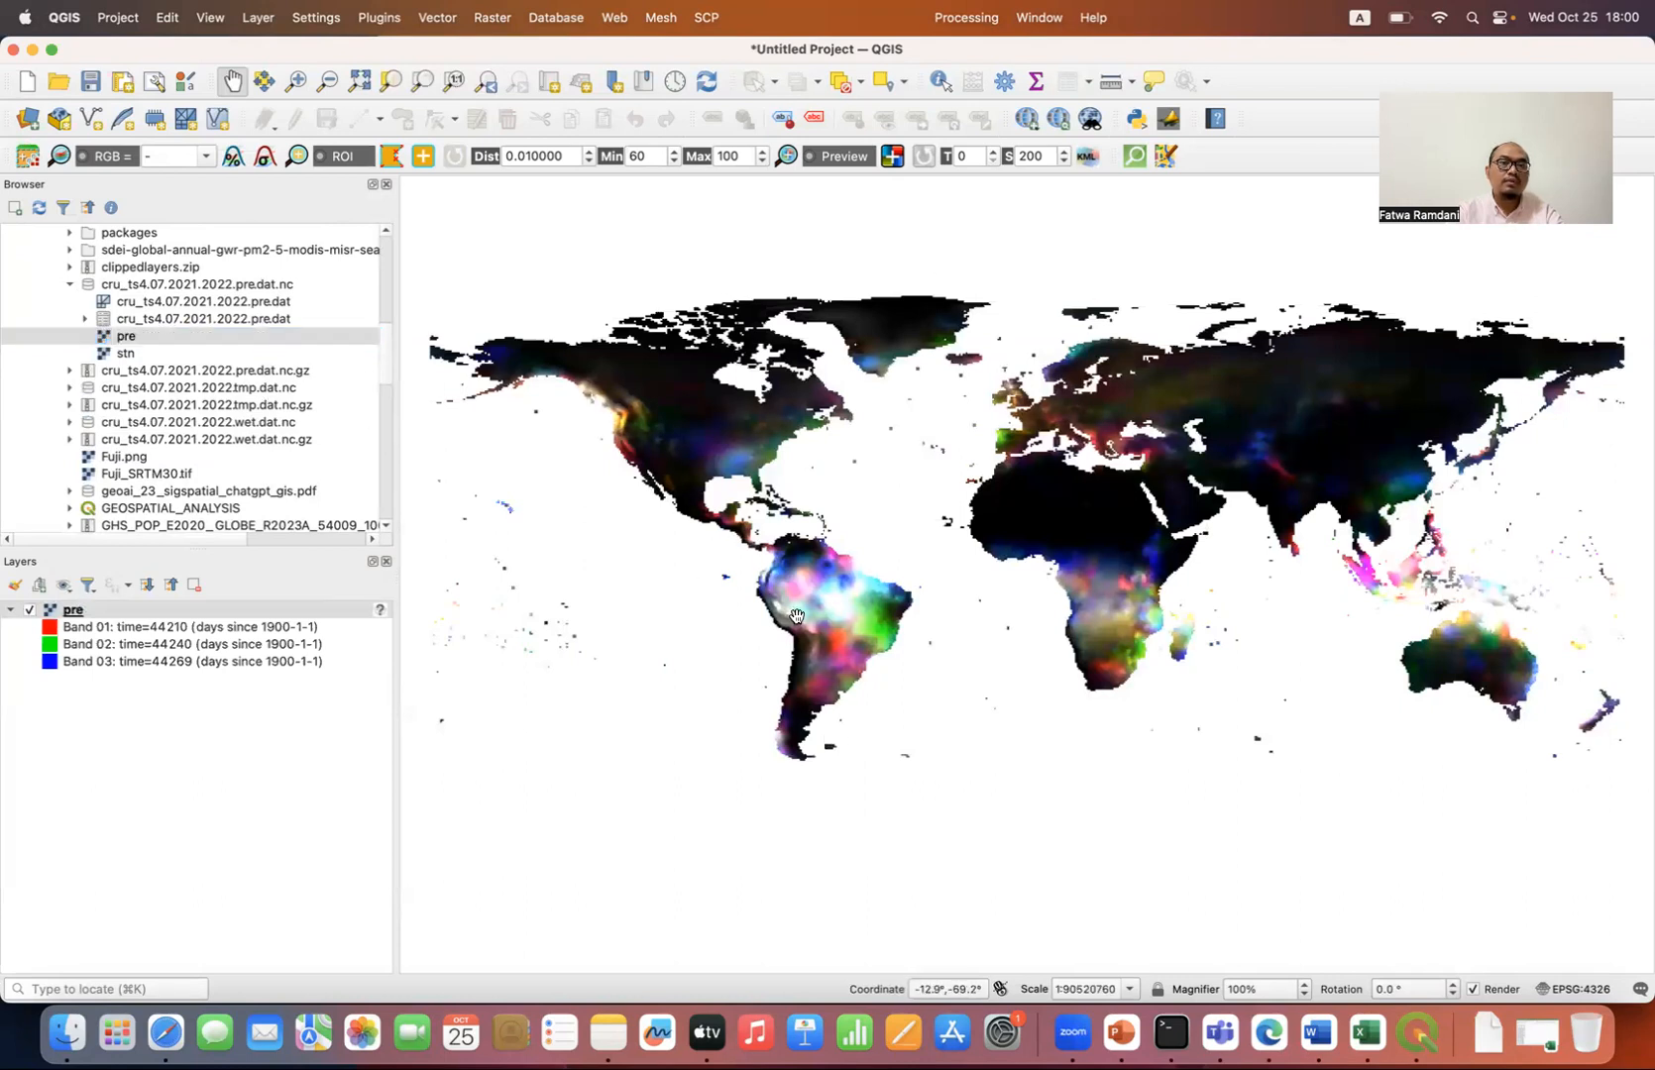
double_click(225, 610)
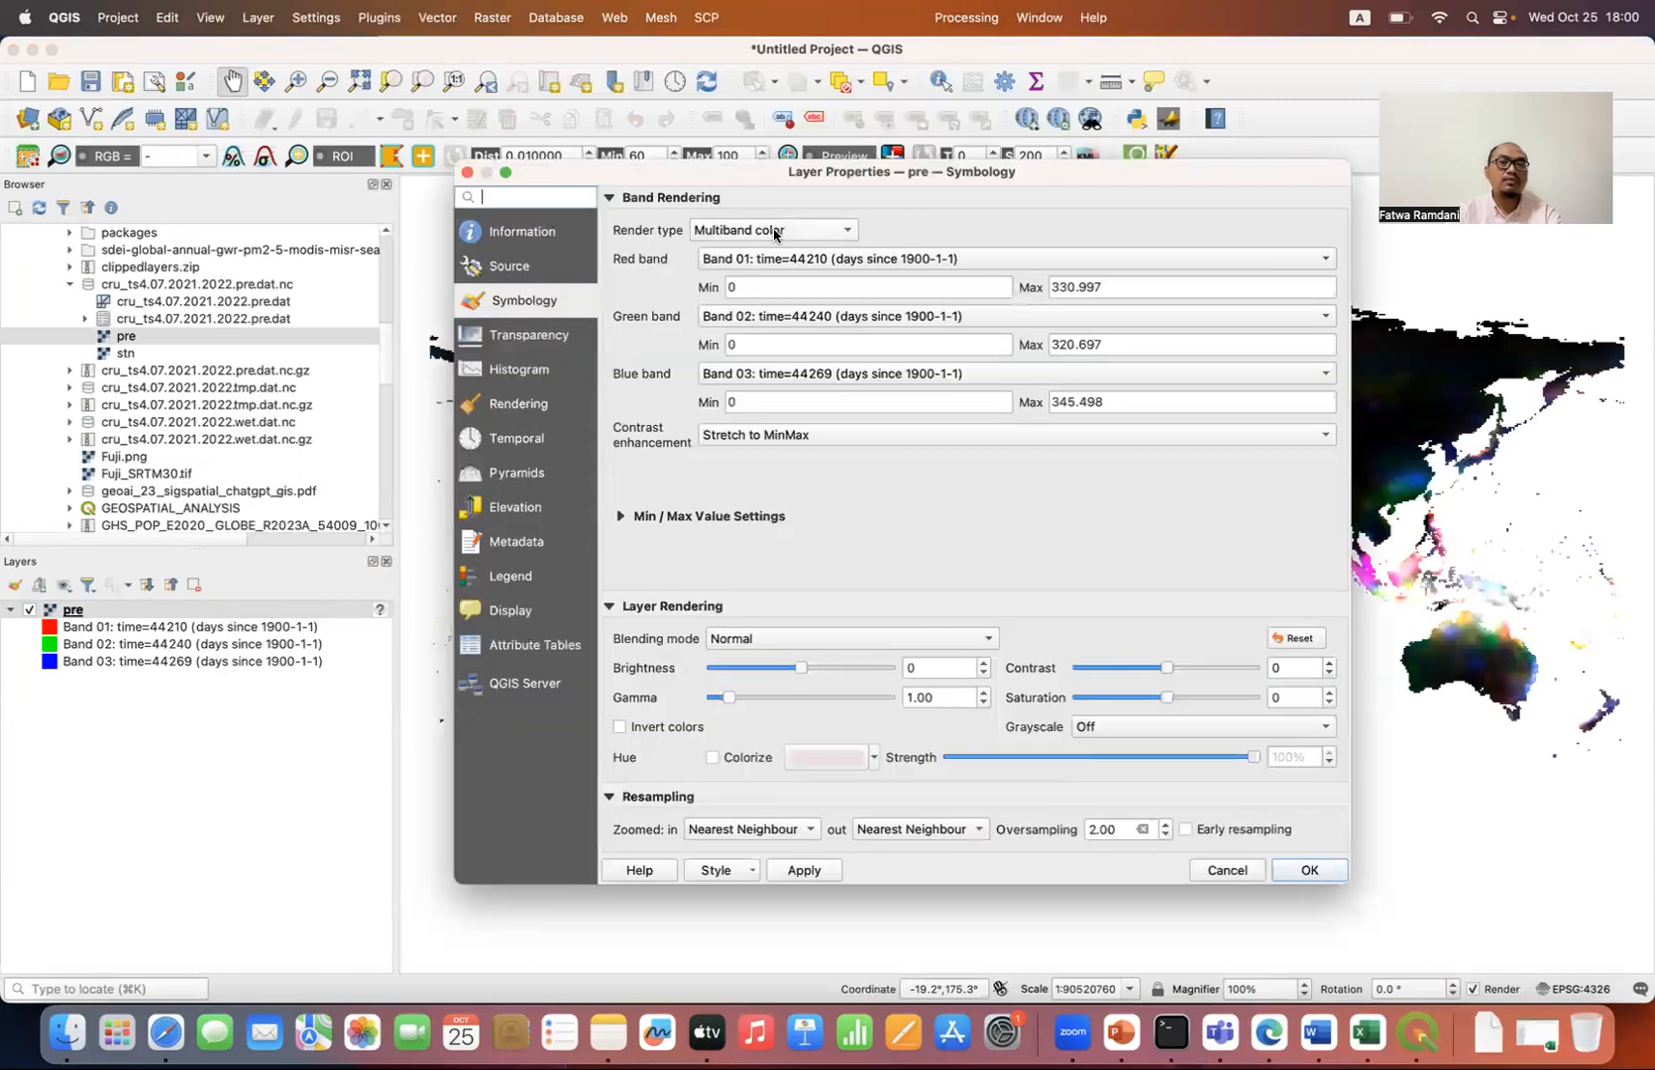
left_click(780, 260)
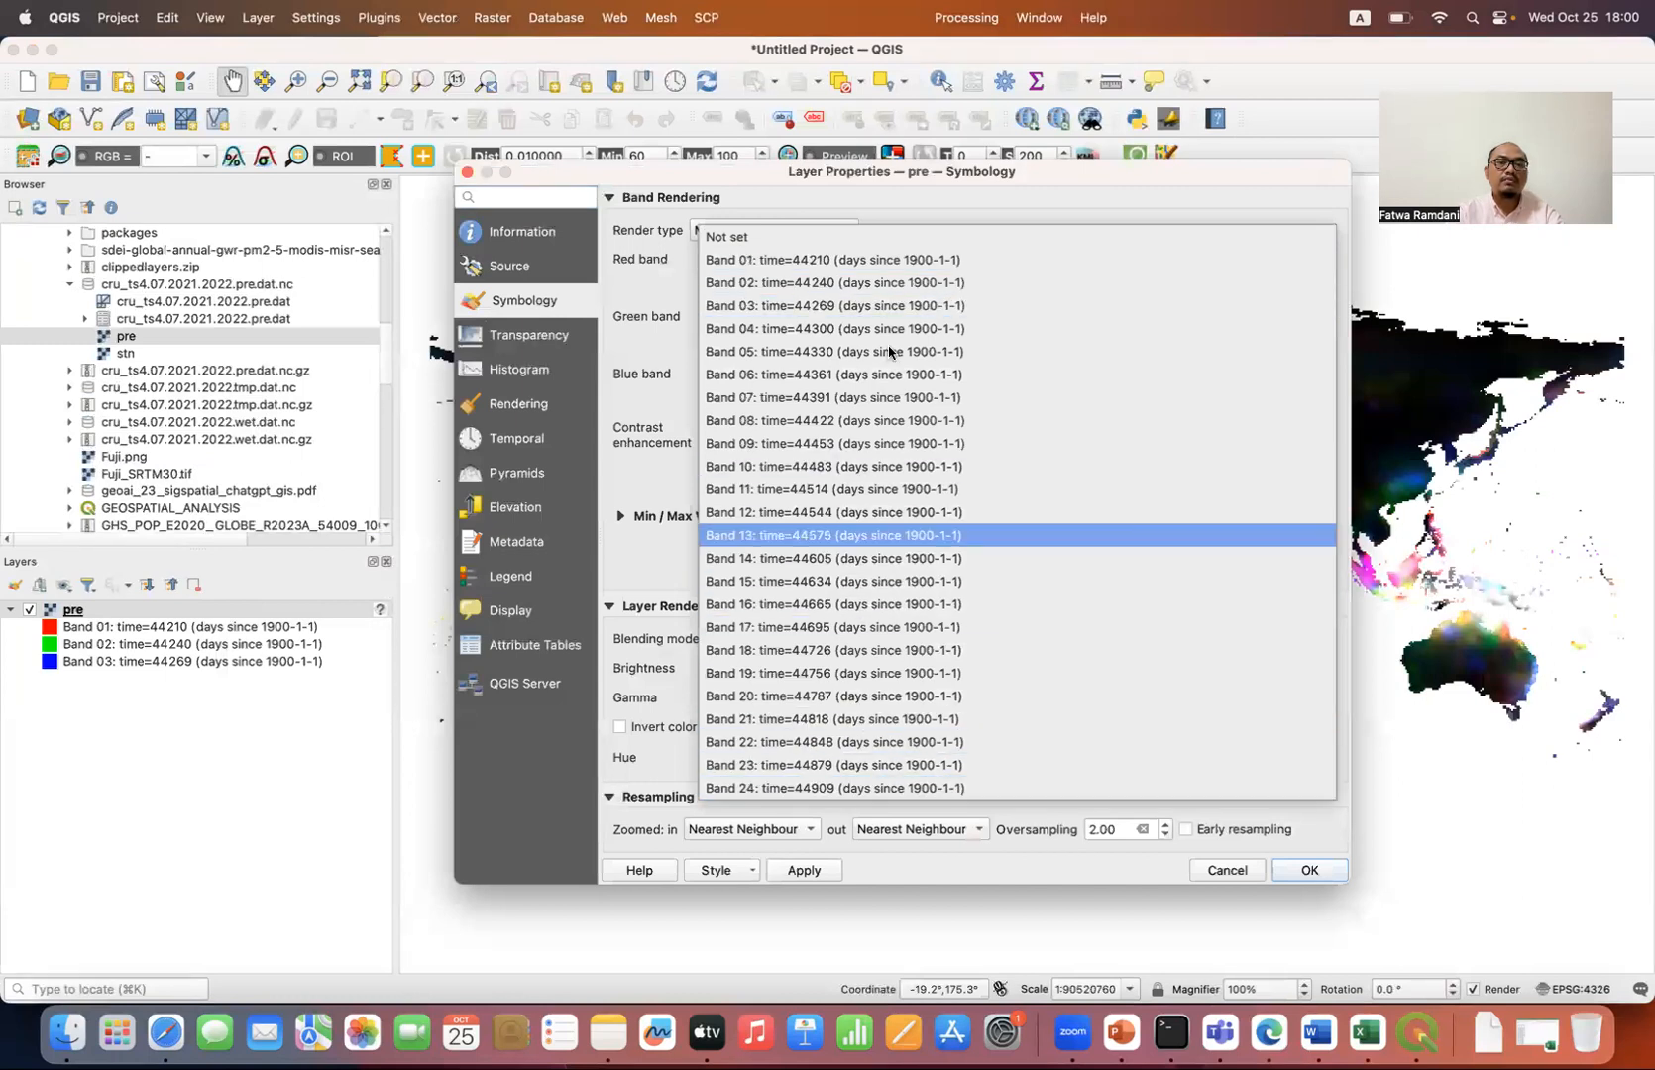
left_click(680, 267)
left_click(467, 174)
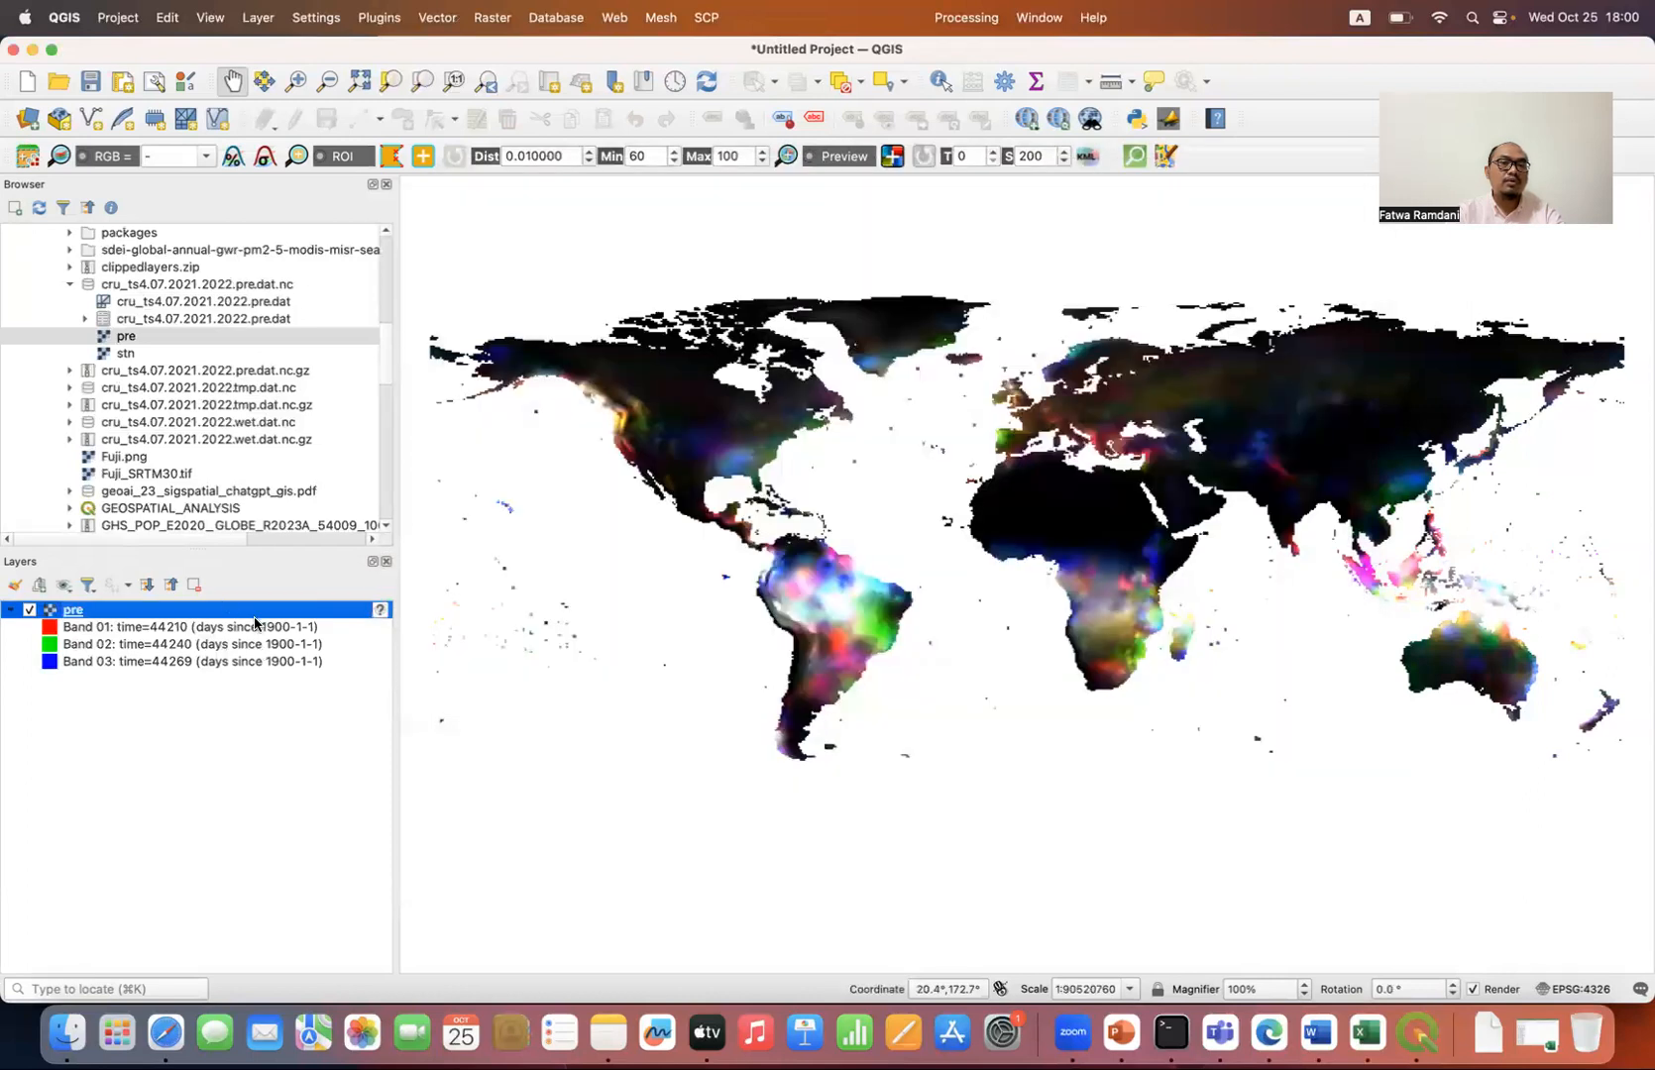
left_click(578, 339)
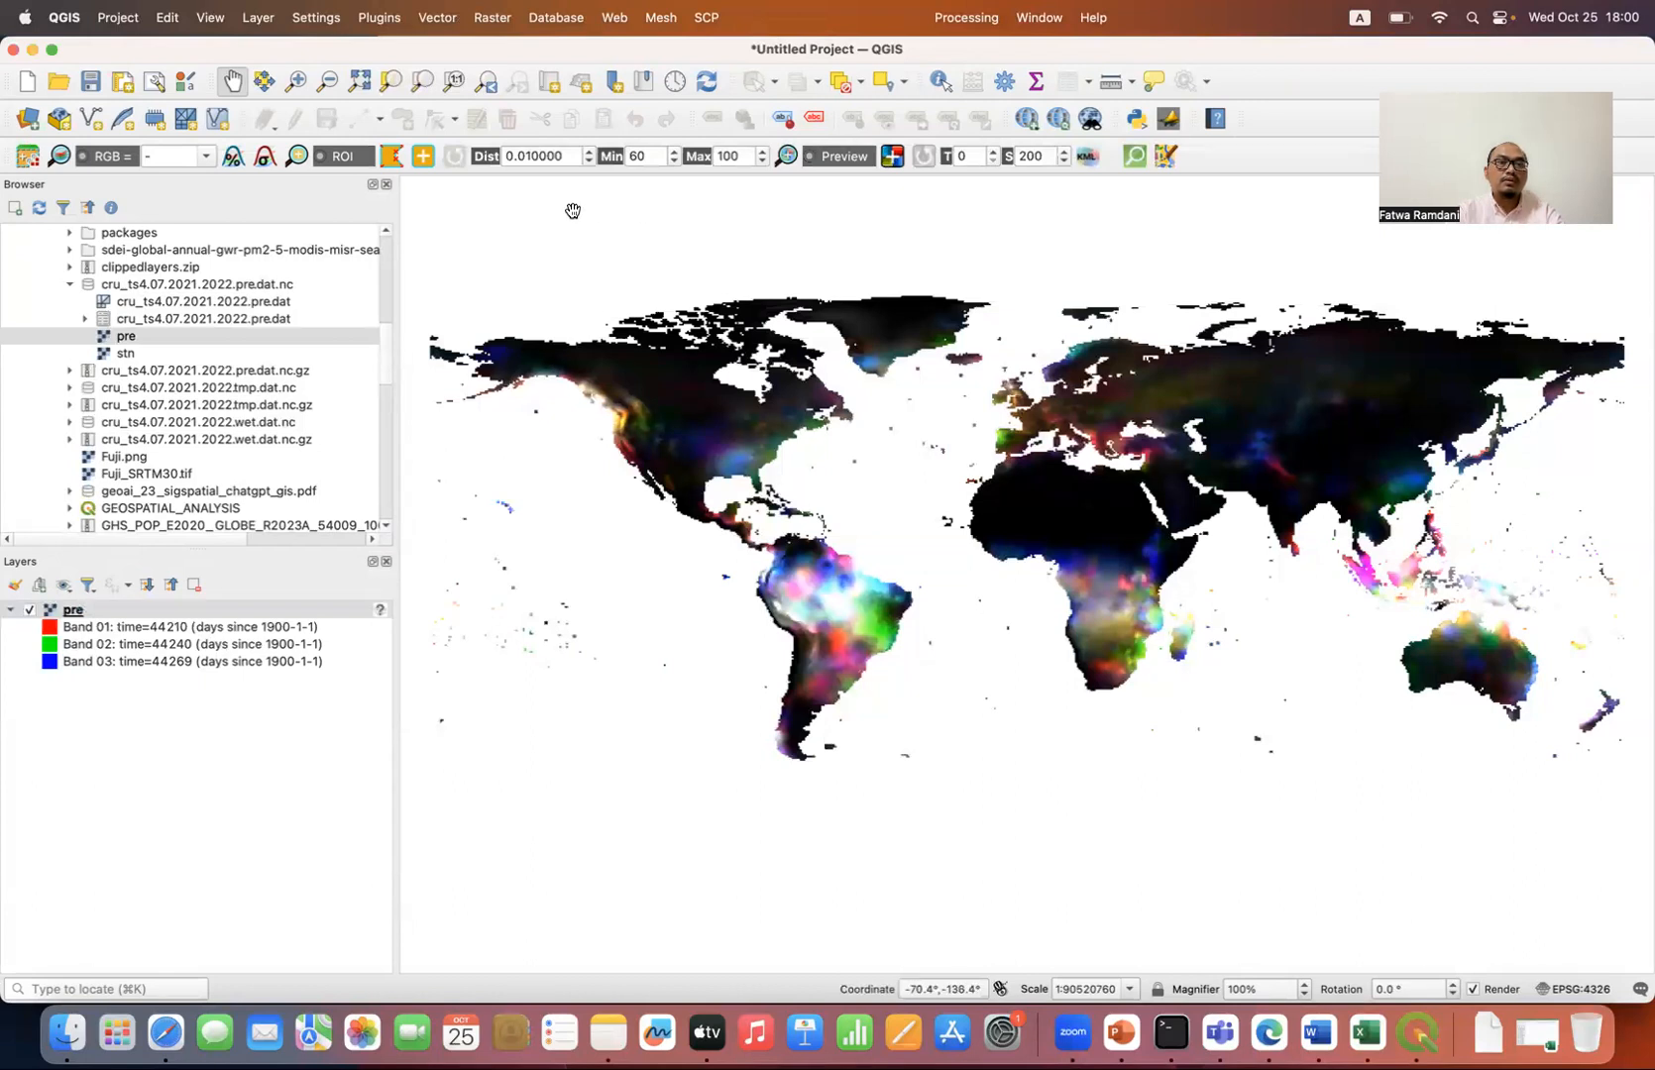
Step: Start a Raster Calculator expression with an opening parenthesis and the sum of bands pre@13, pre@14 and pre@15
left_click(492, 18)
left_click(508, 50)
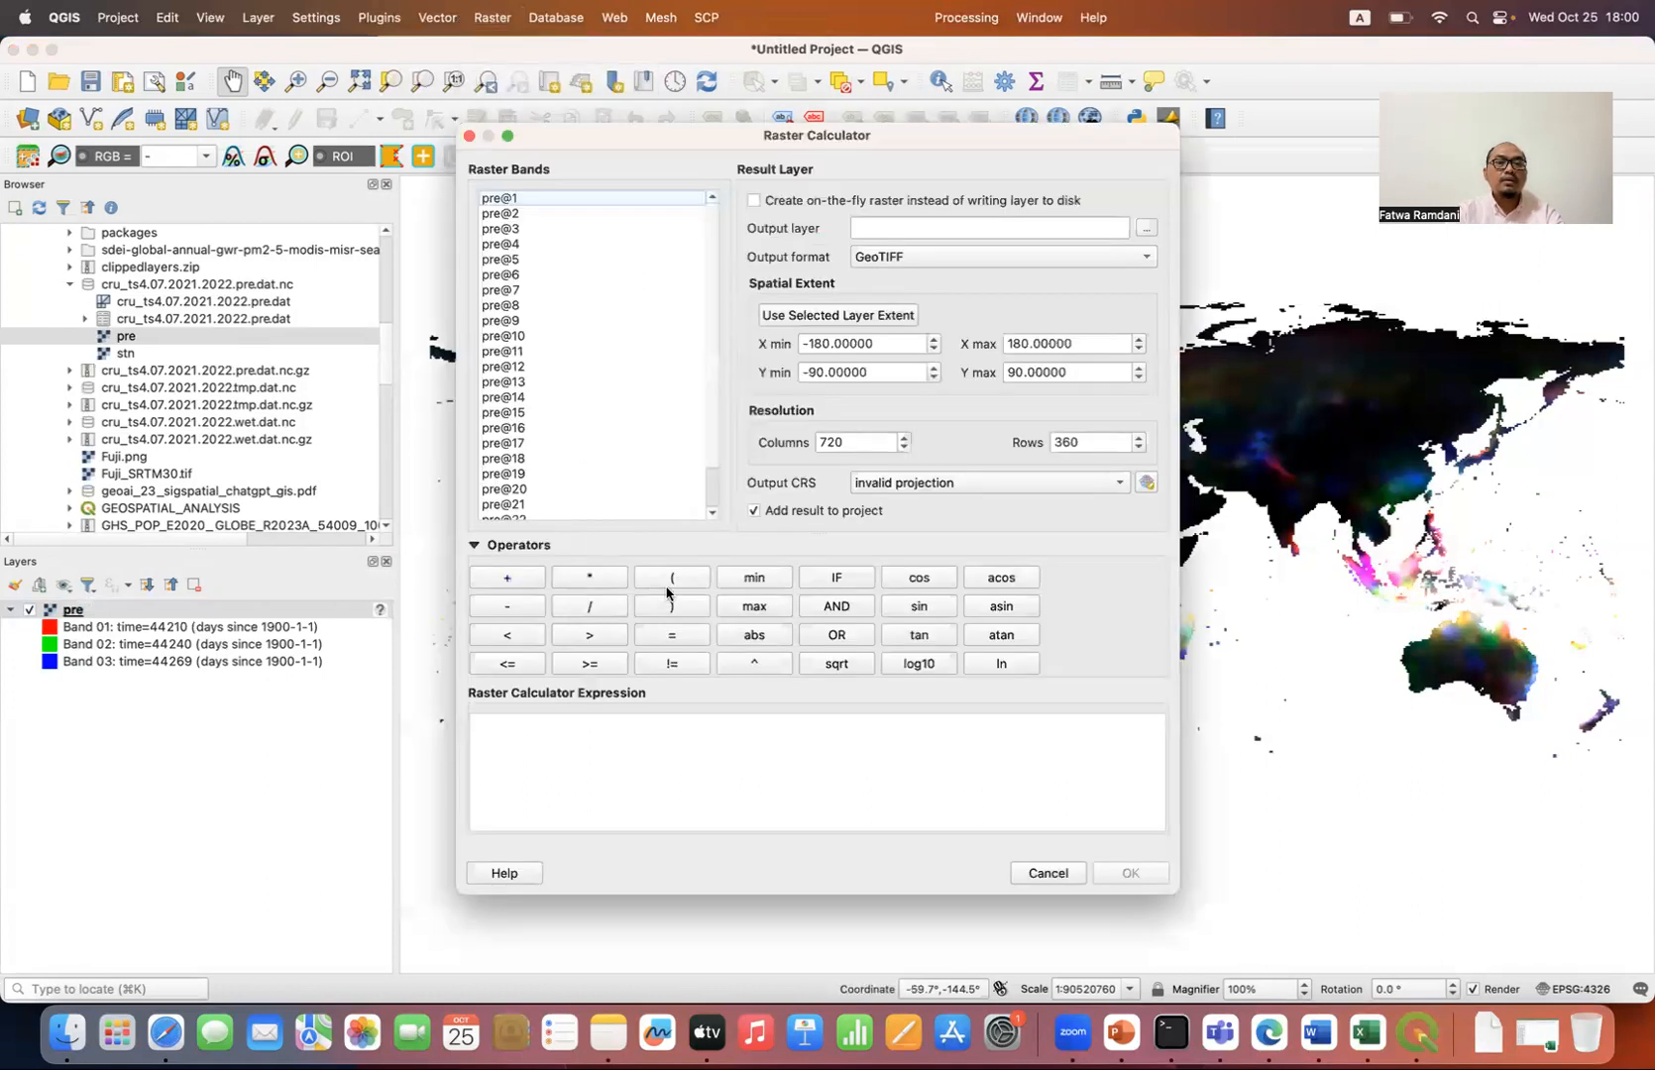
left_click(676, 578)
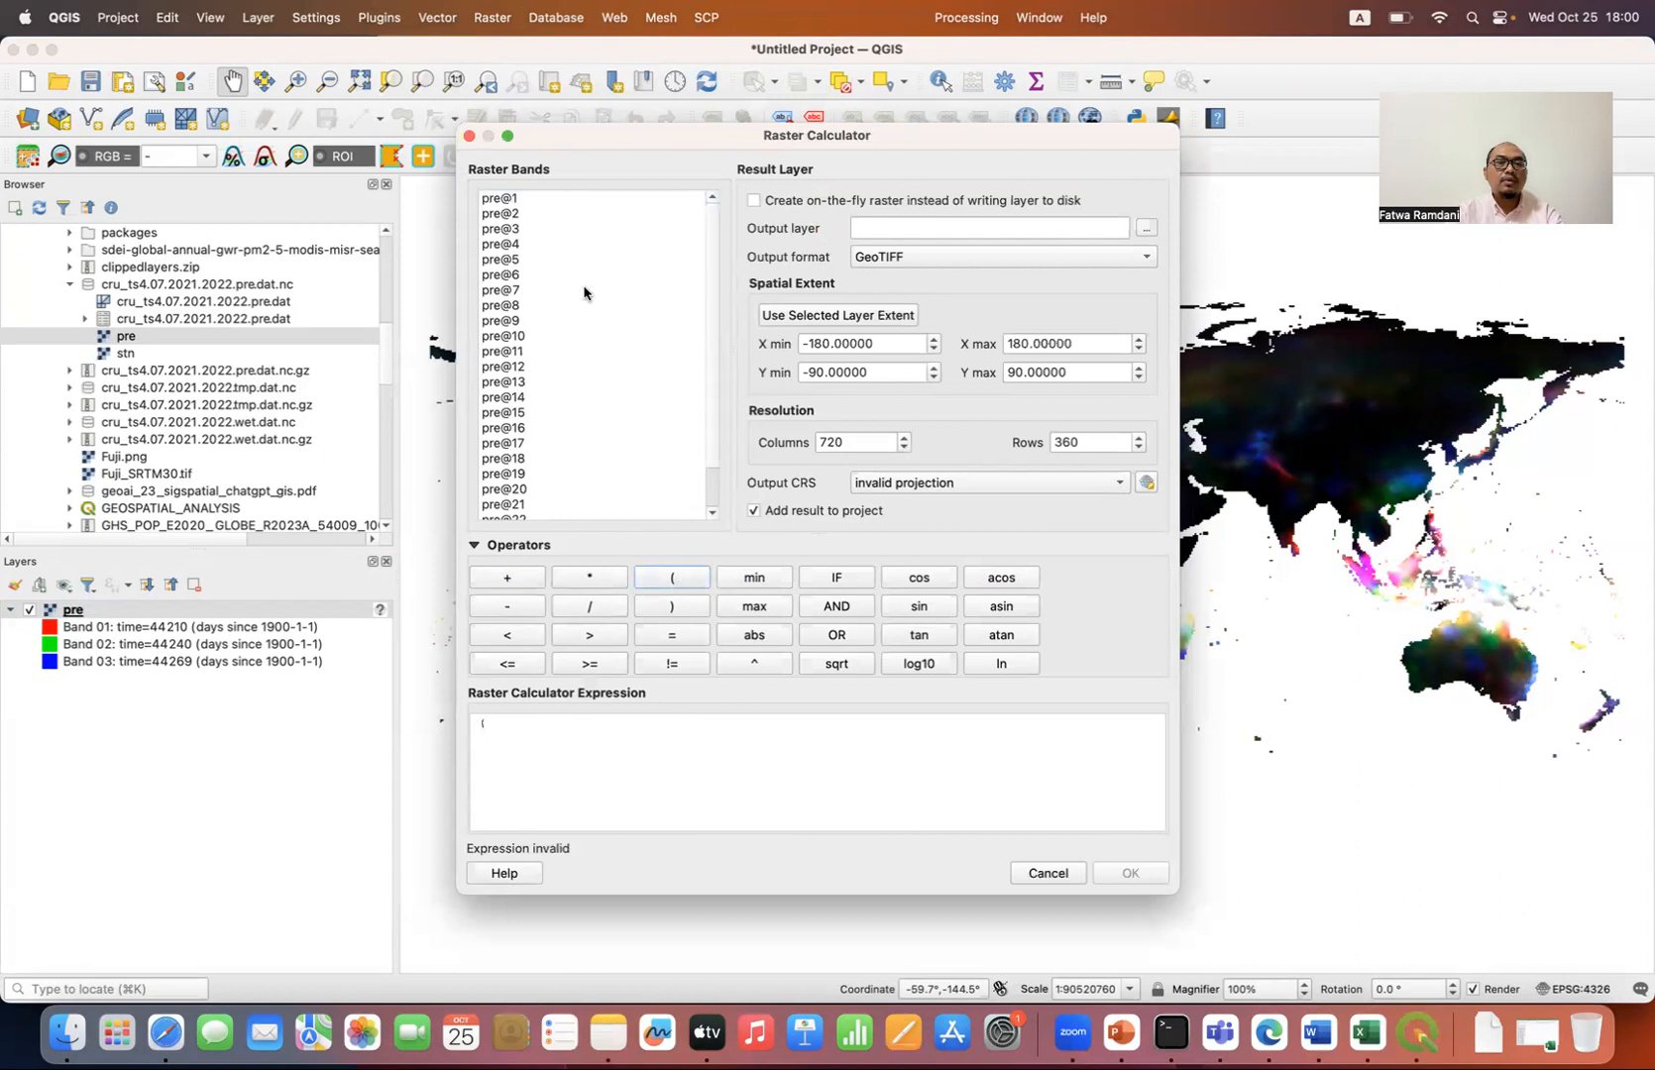
scroll(533, 424, "down", 1)
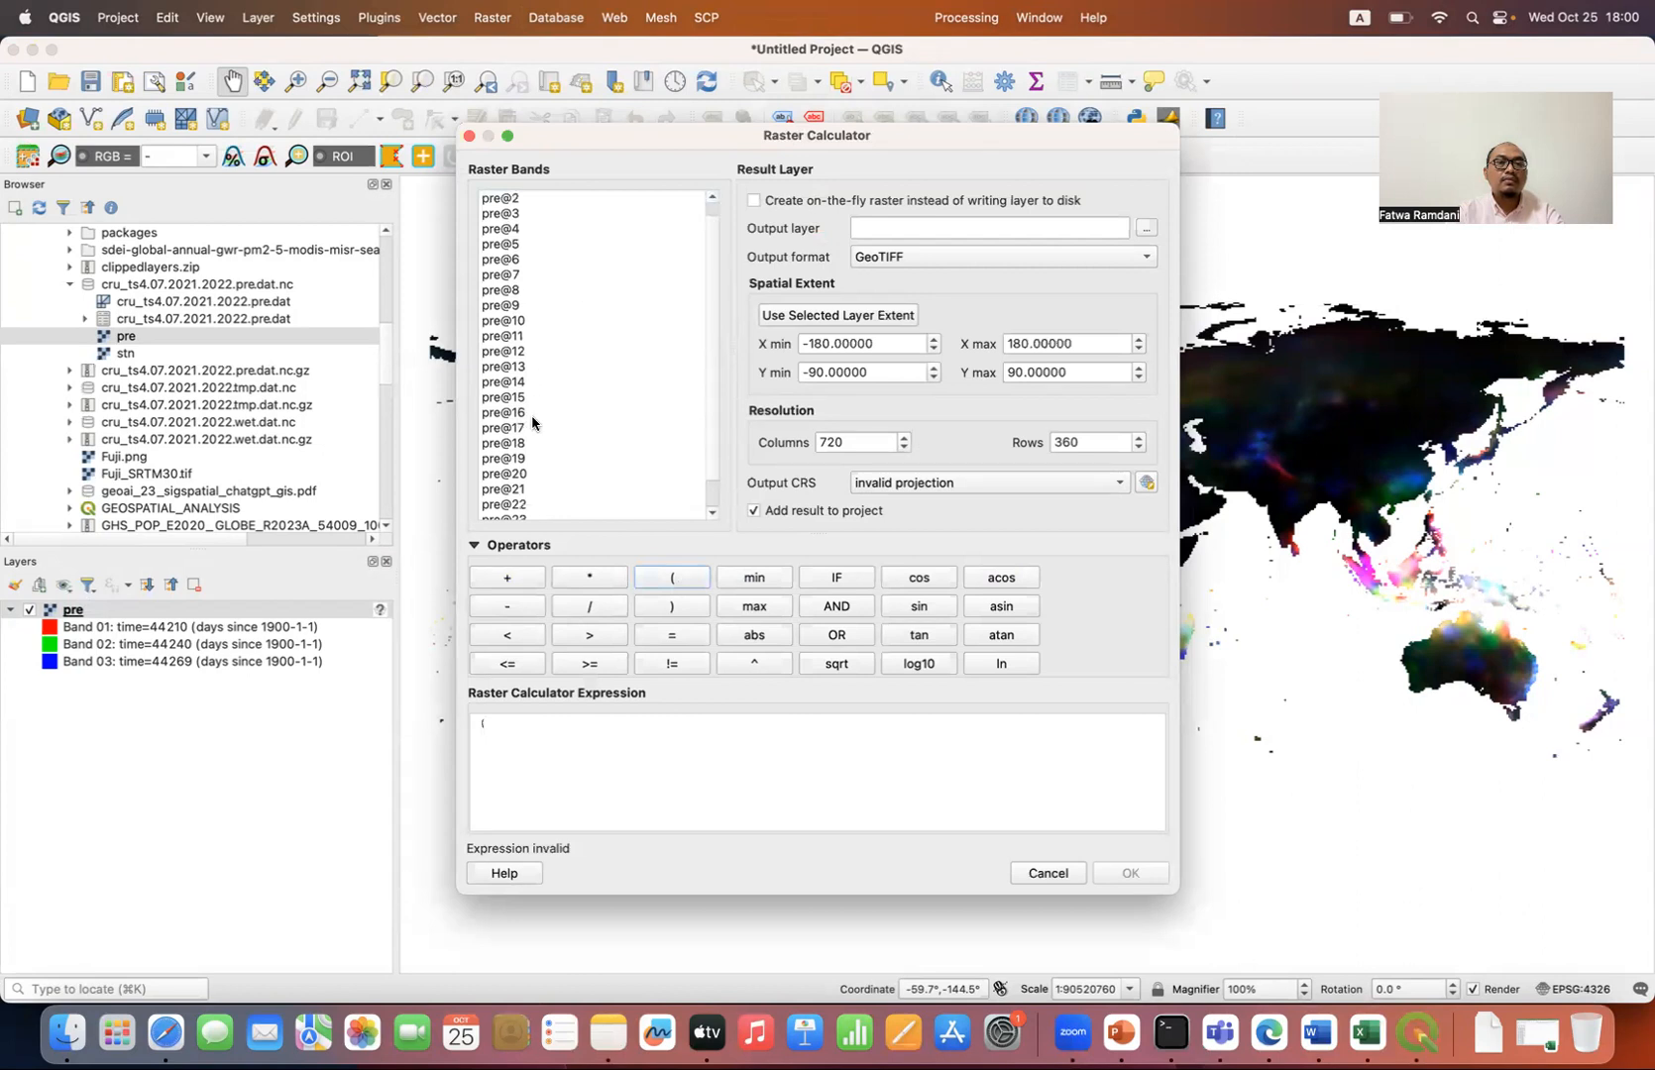
double_click(514, 368)
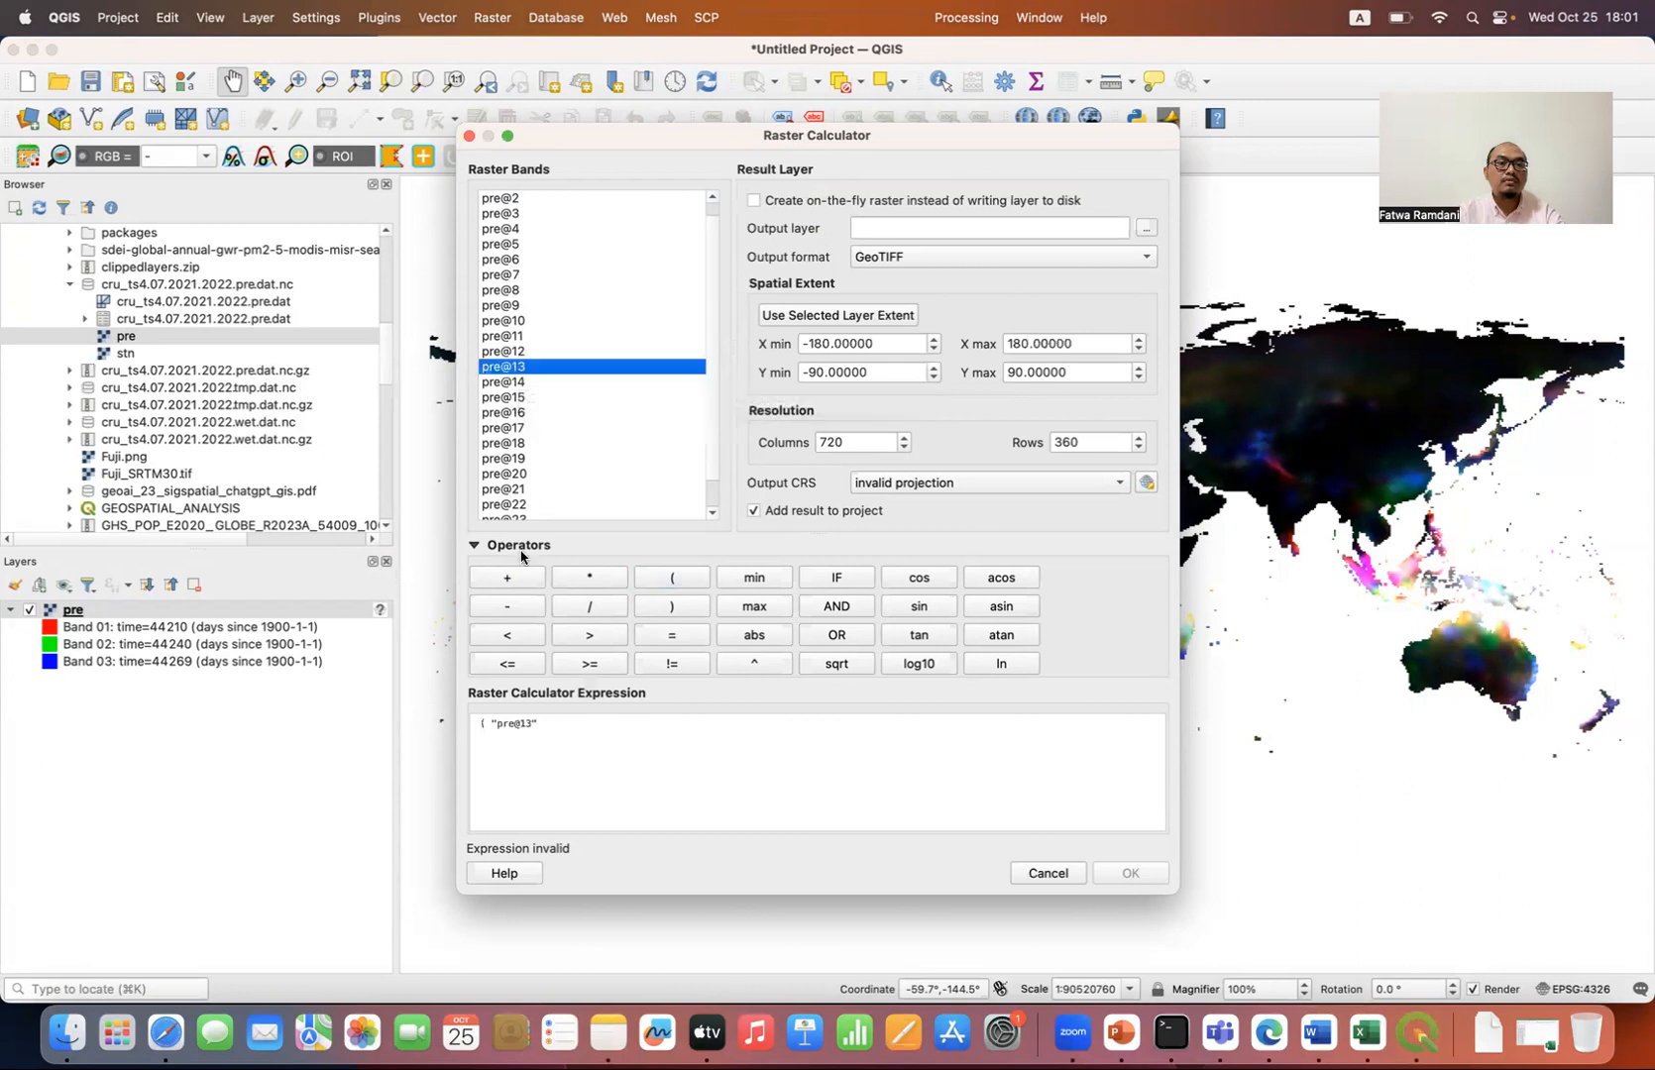
left_click(518, 581)
double_click(526, 383)
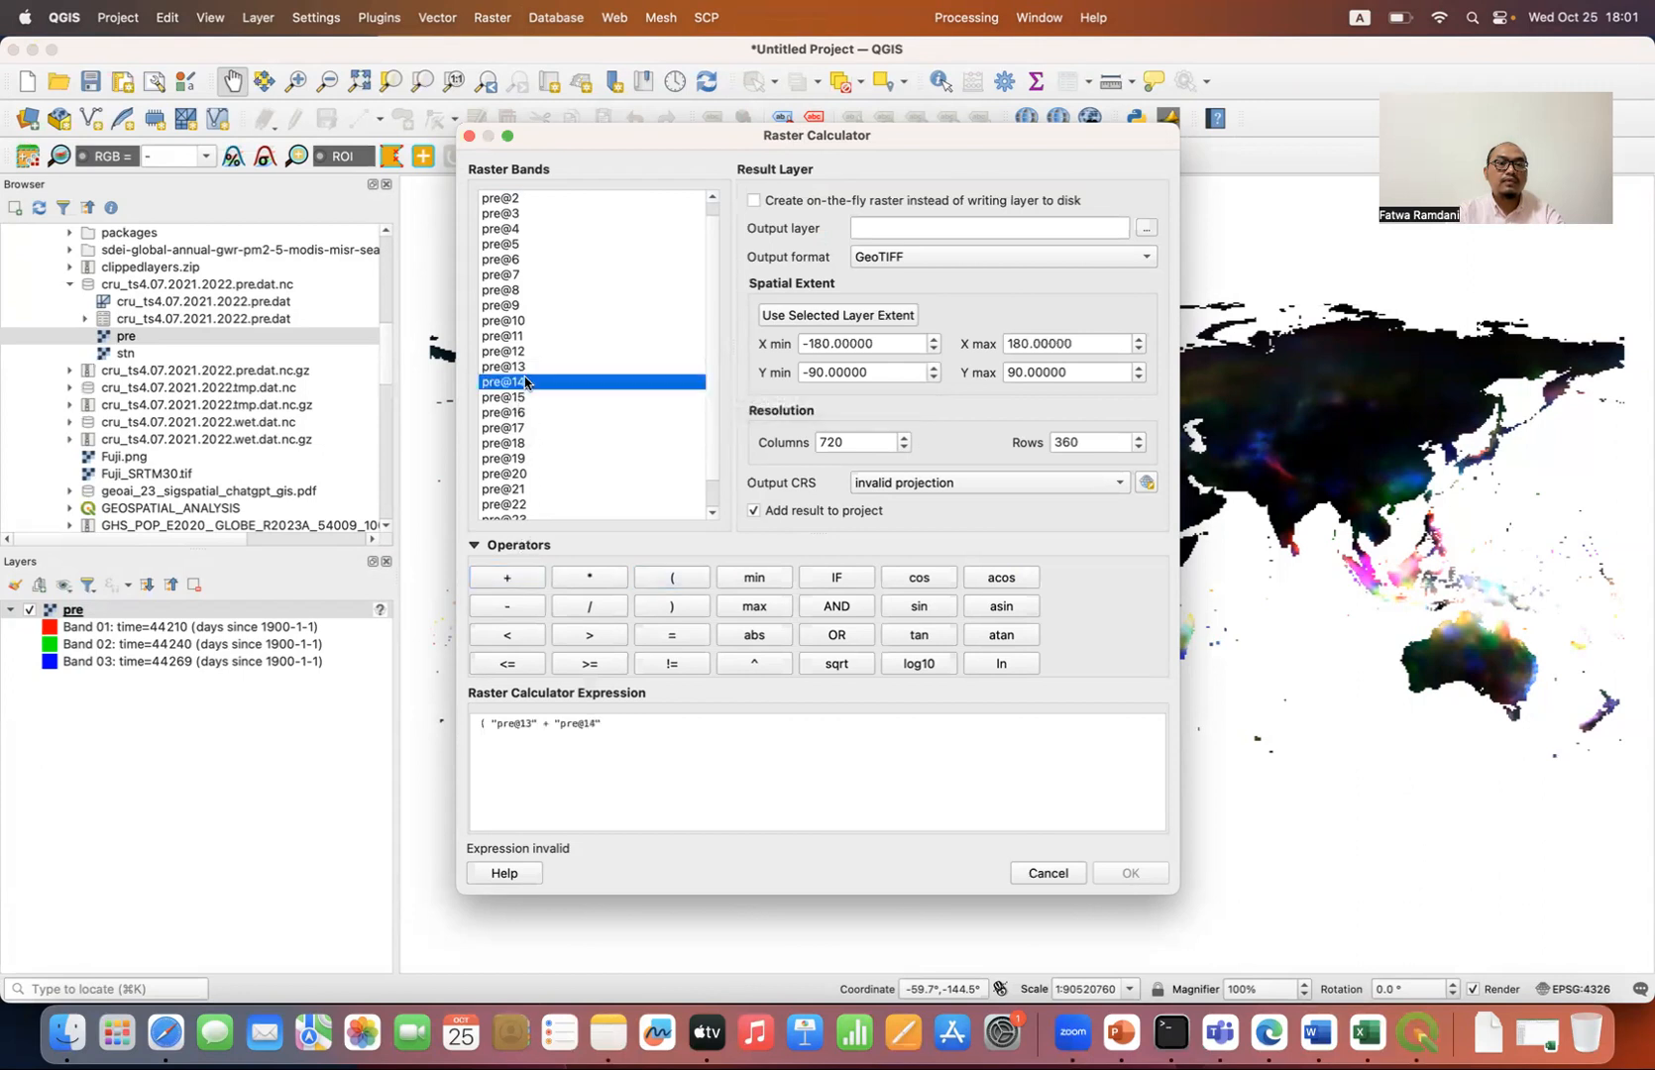
left_click(505, 576)
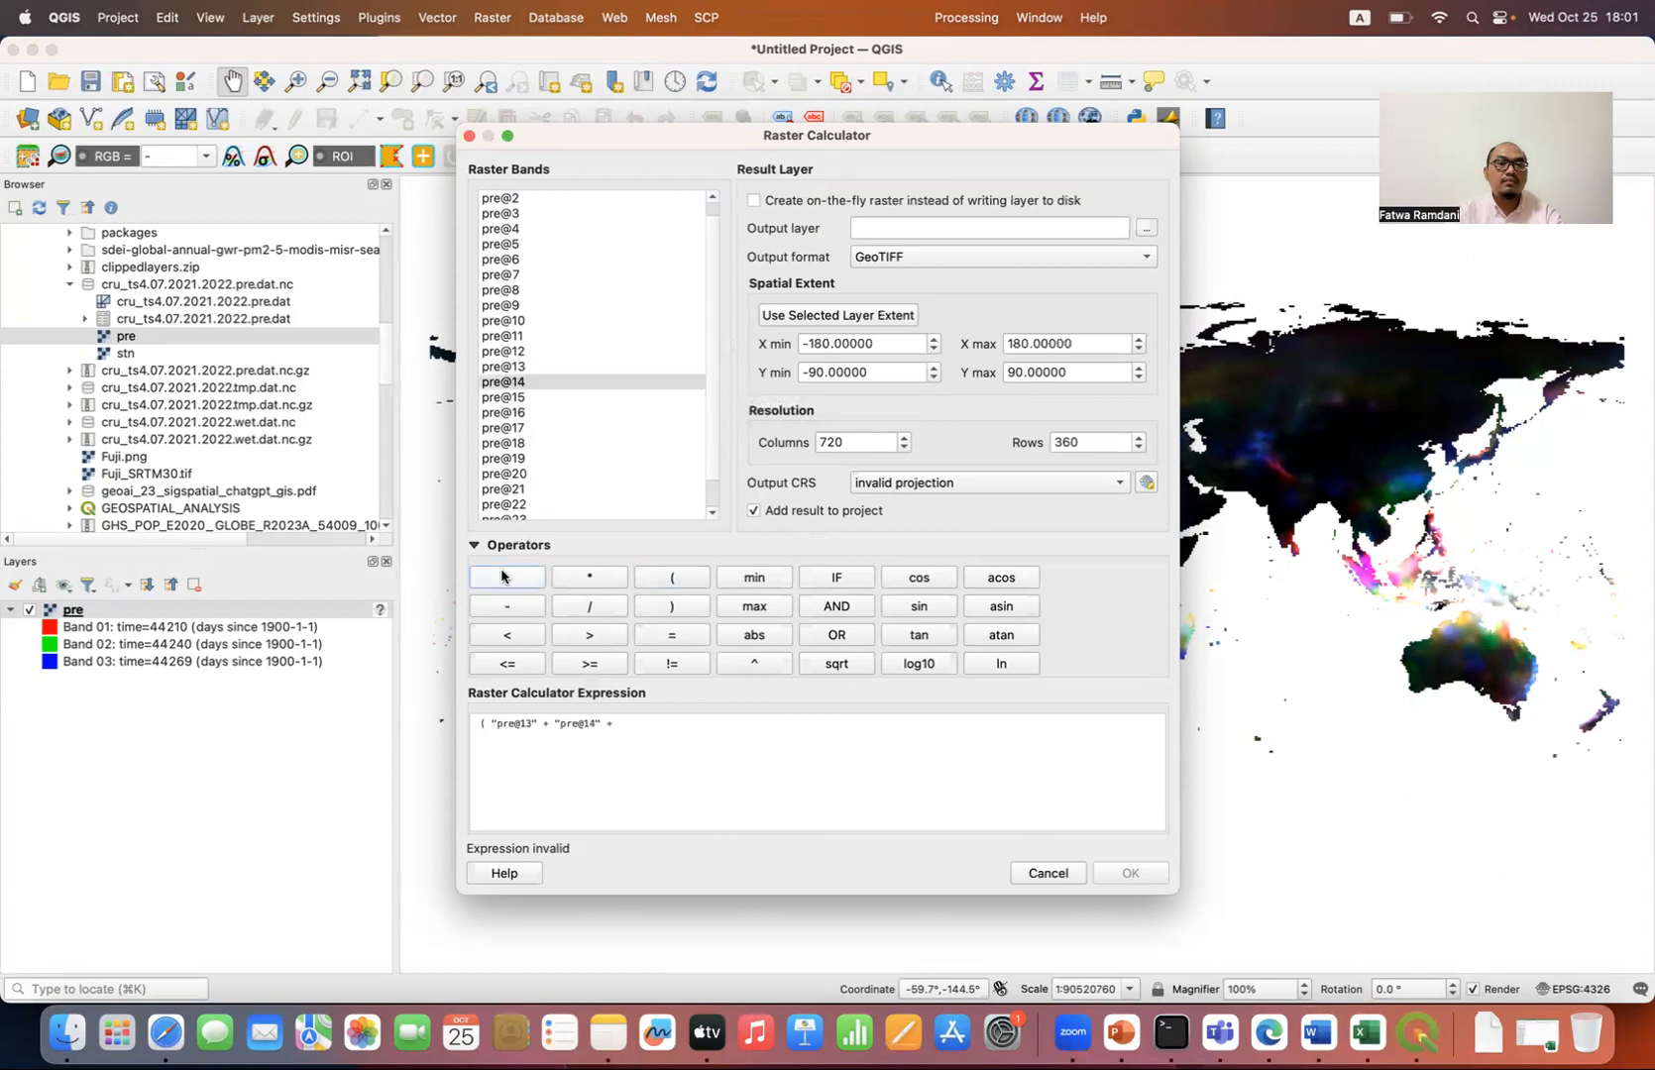
left_click(527, 397)
double_click(527, 398)
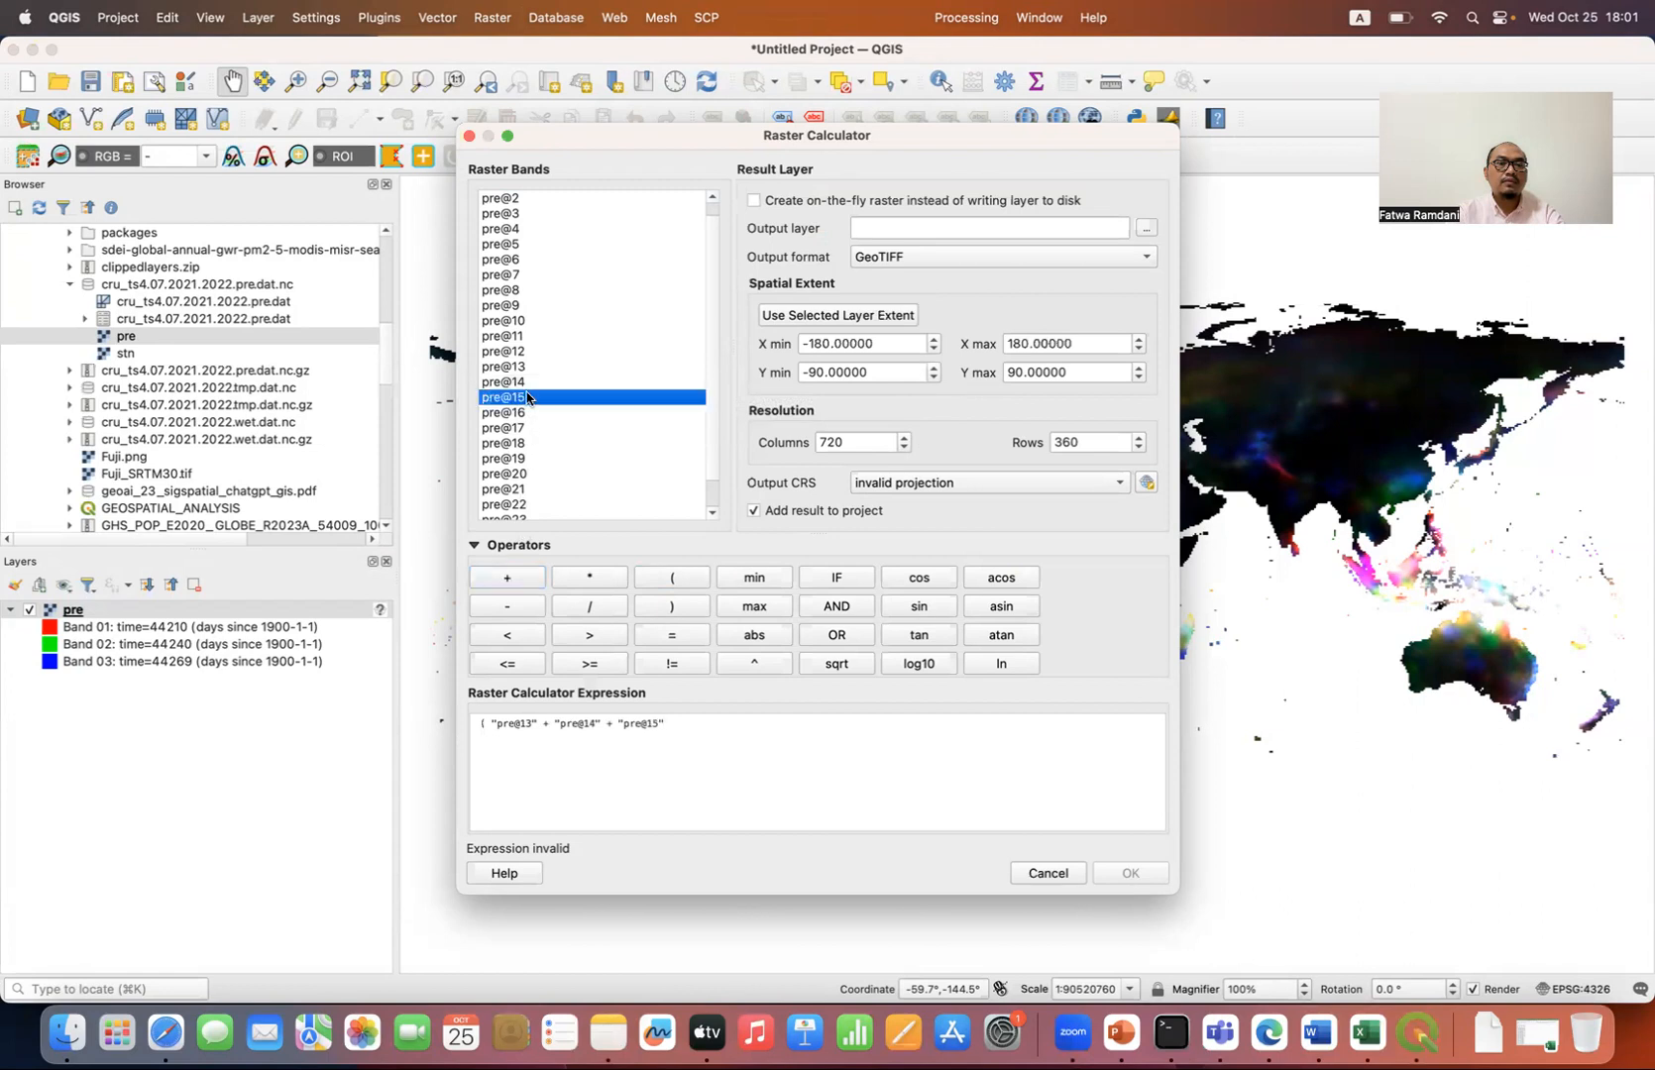
left_click(514, 587)
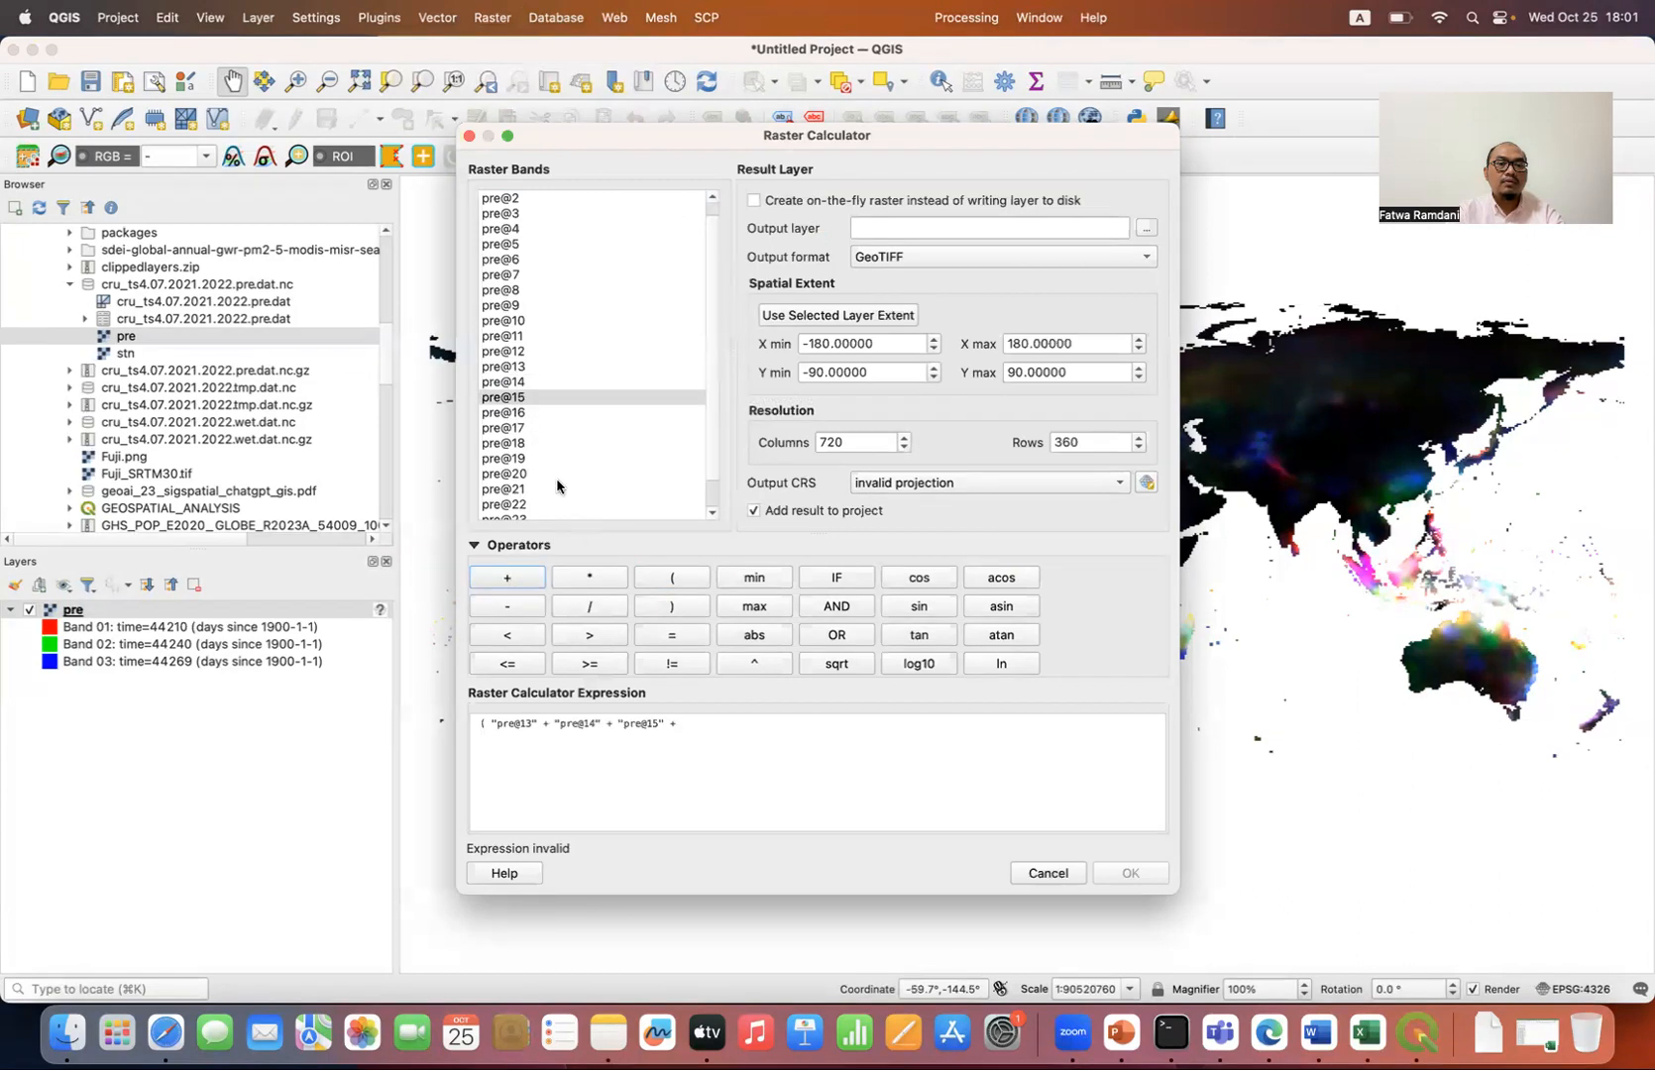
Step: Extend the sum in the expression with bands pre@16, pre@17, pre@18, pre@19 and pre@20
double_click(523, 413)
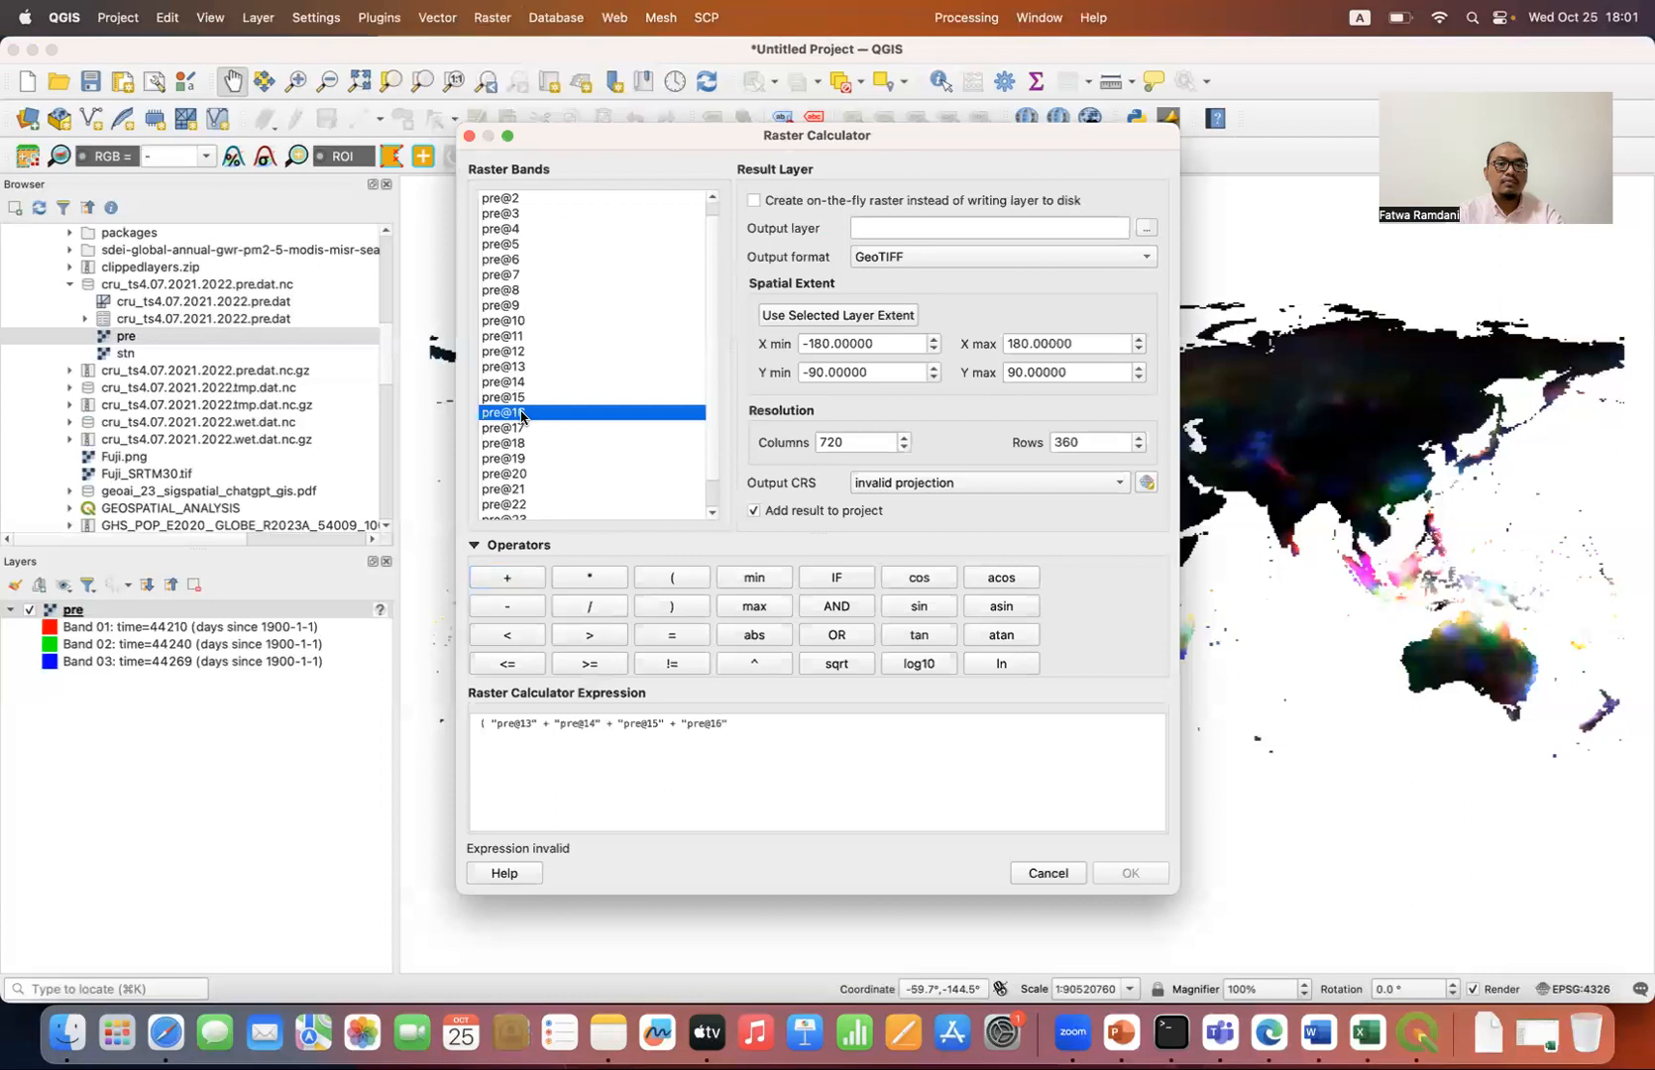
left_click(516, 578)
double_click(529, 429)
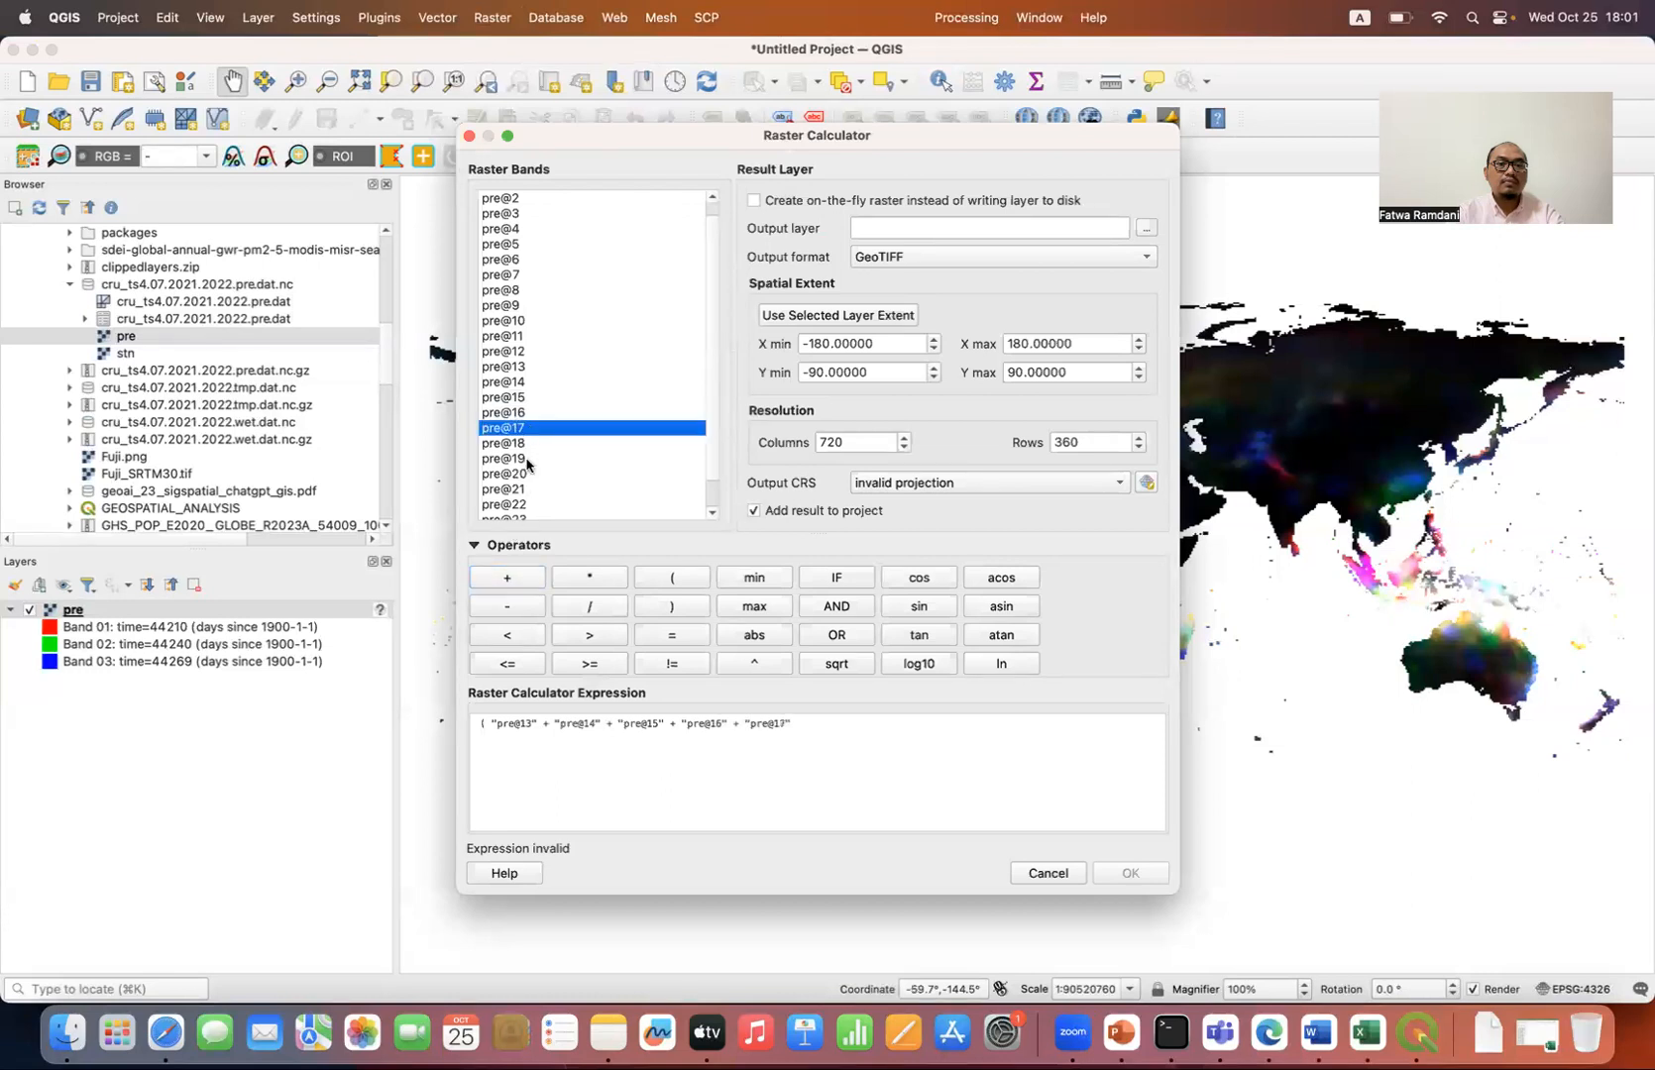
left_click(510, 575)
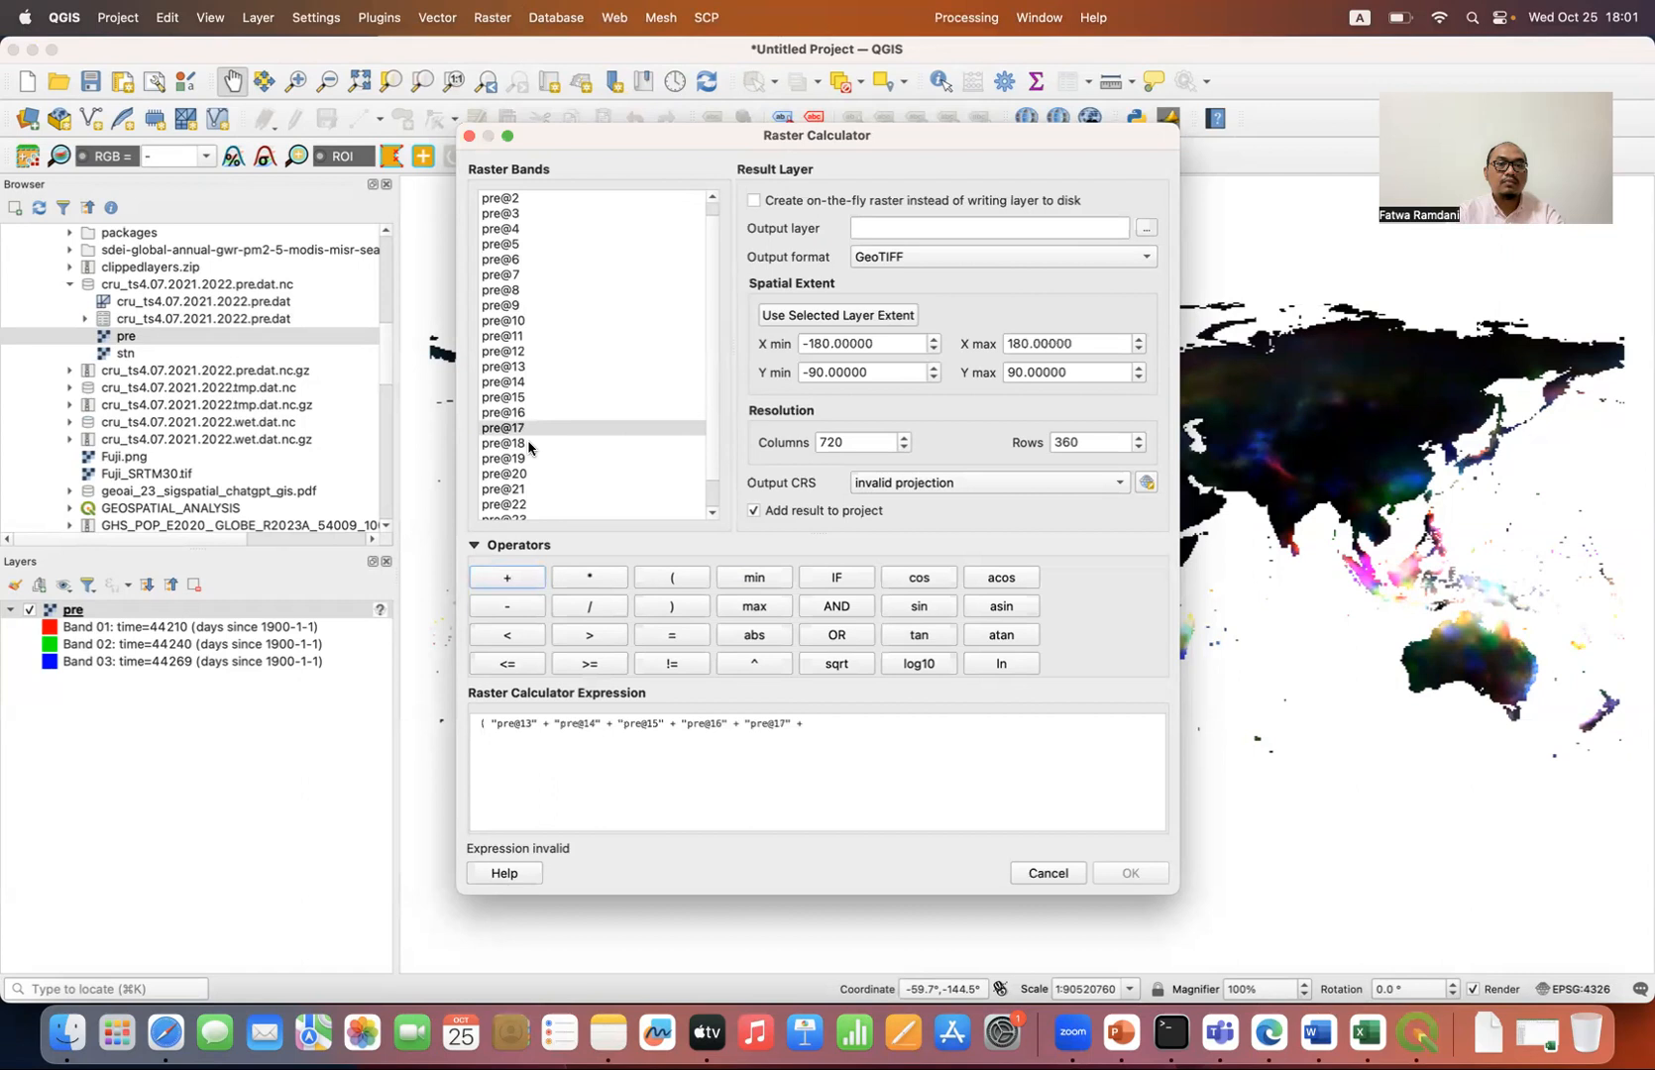
double_click(525, 444)
left_click(513, 579)
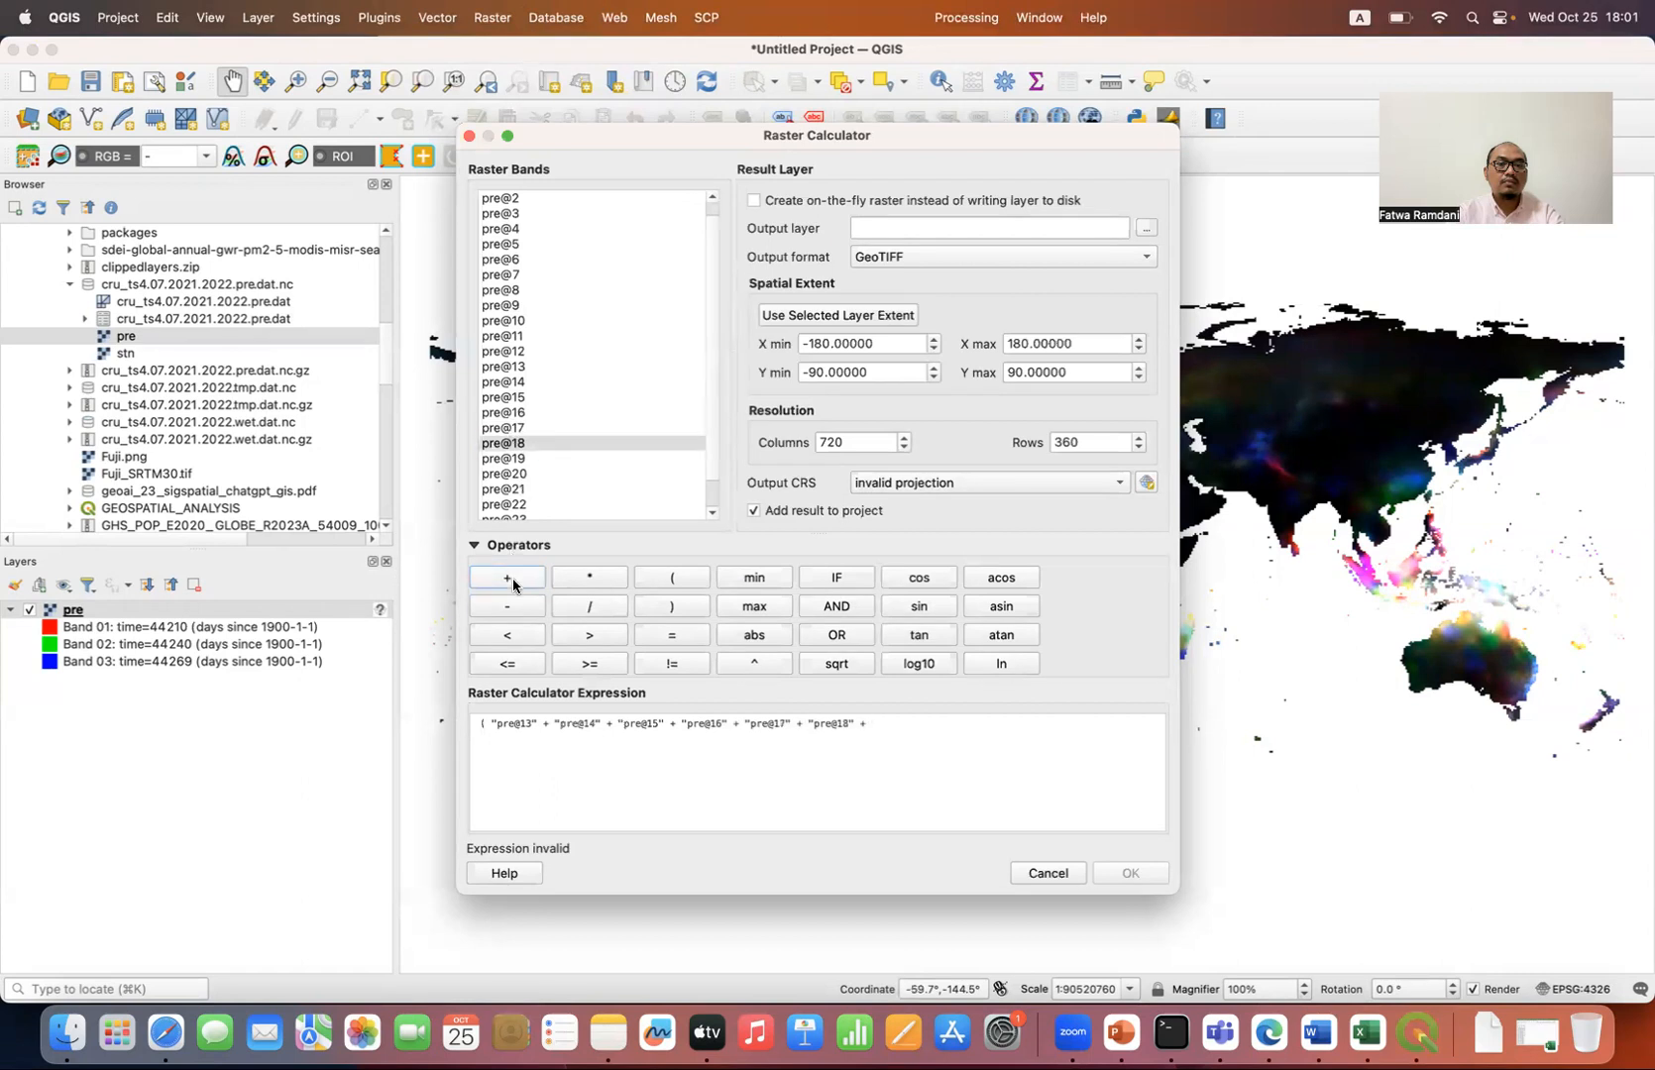
double_click(529, 459)
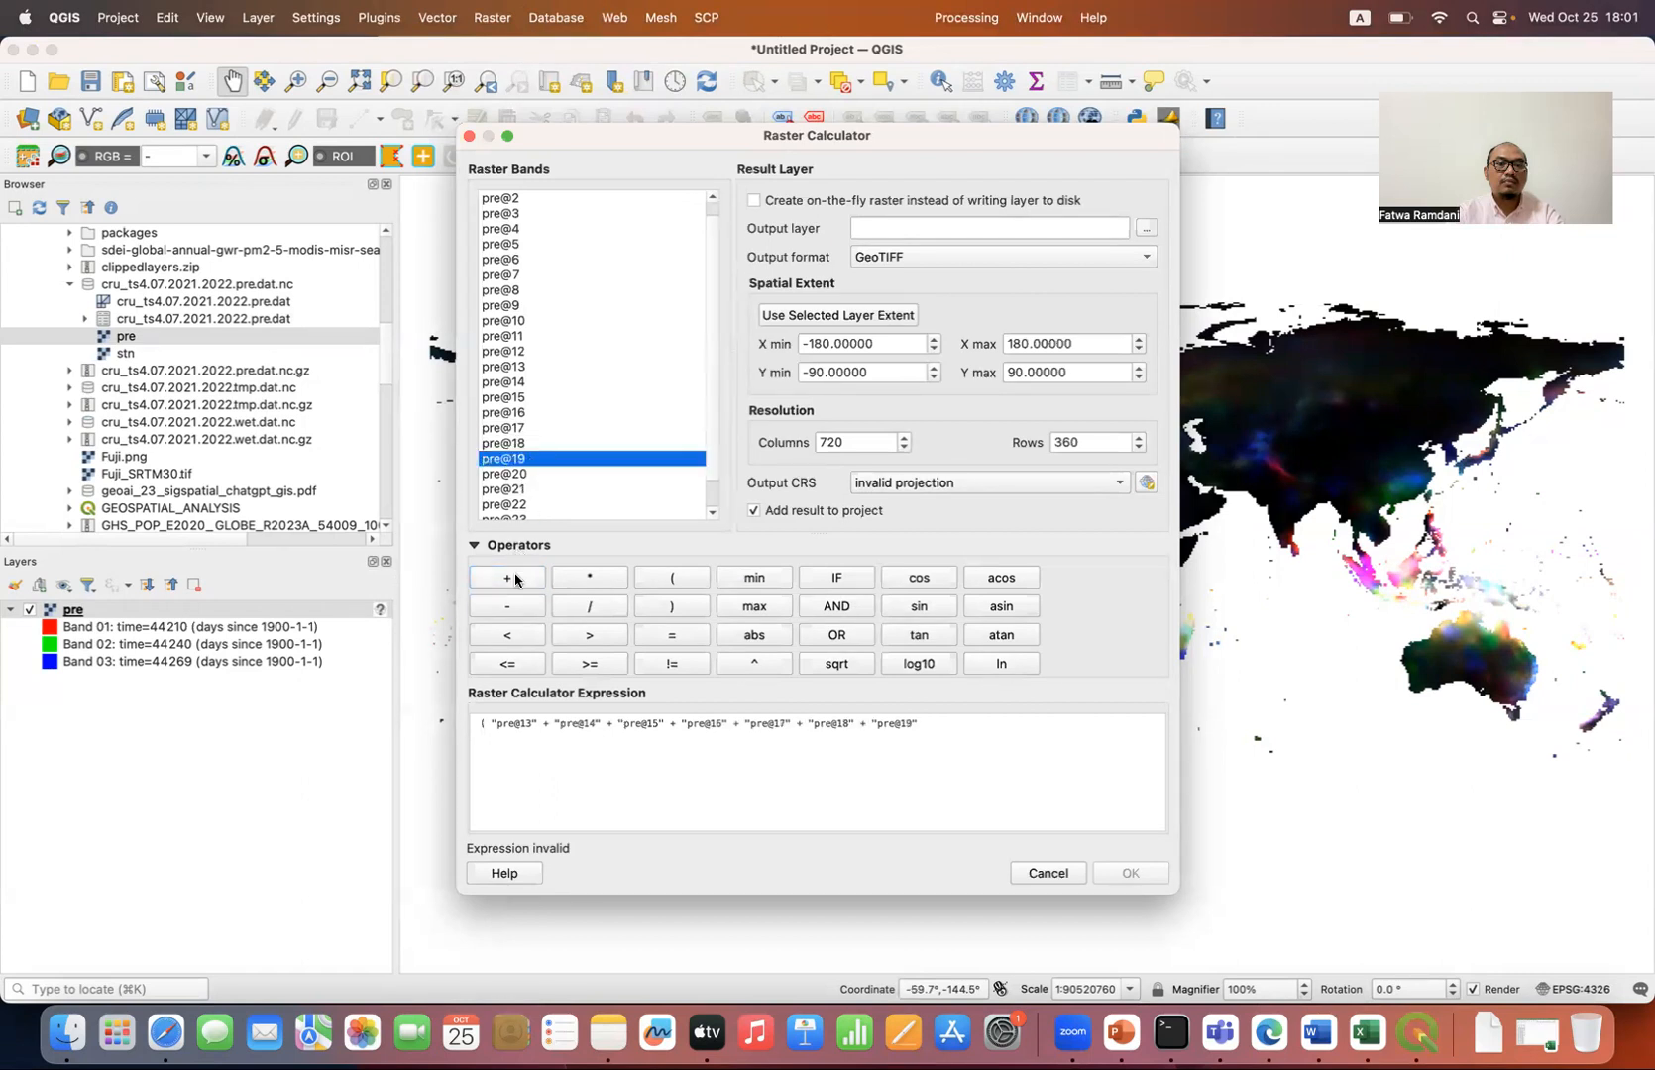
left_click(514, 576)
double_click(526, 477)
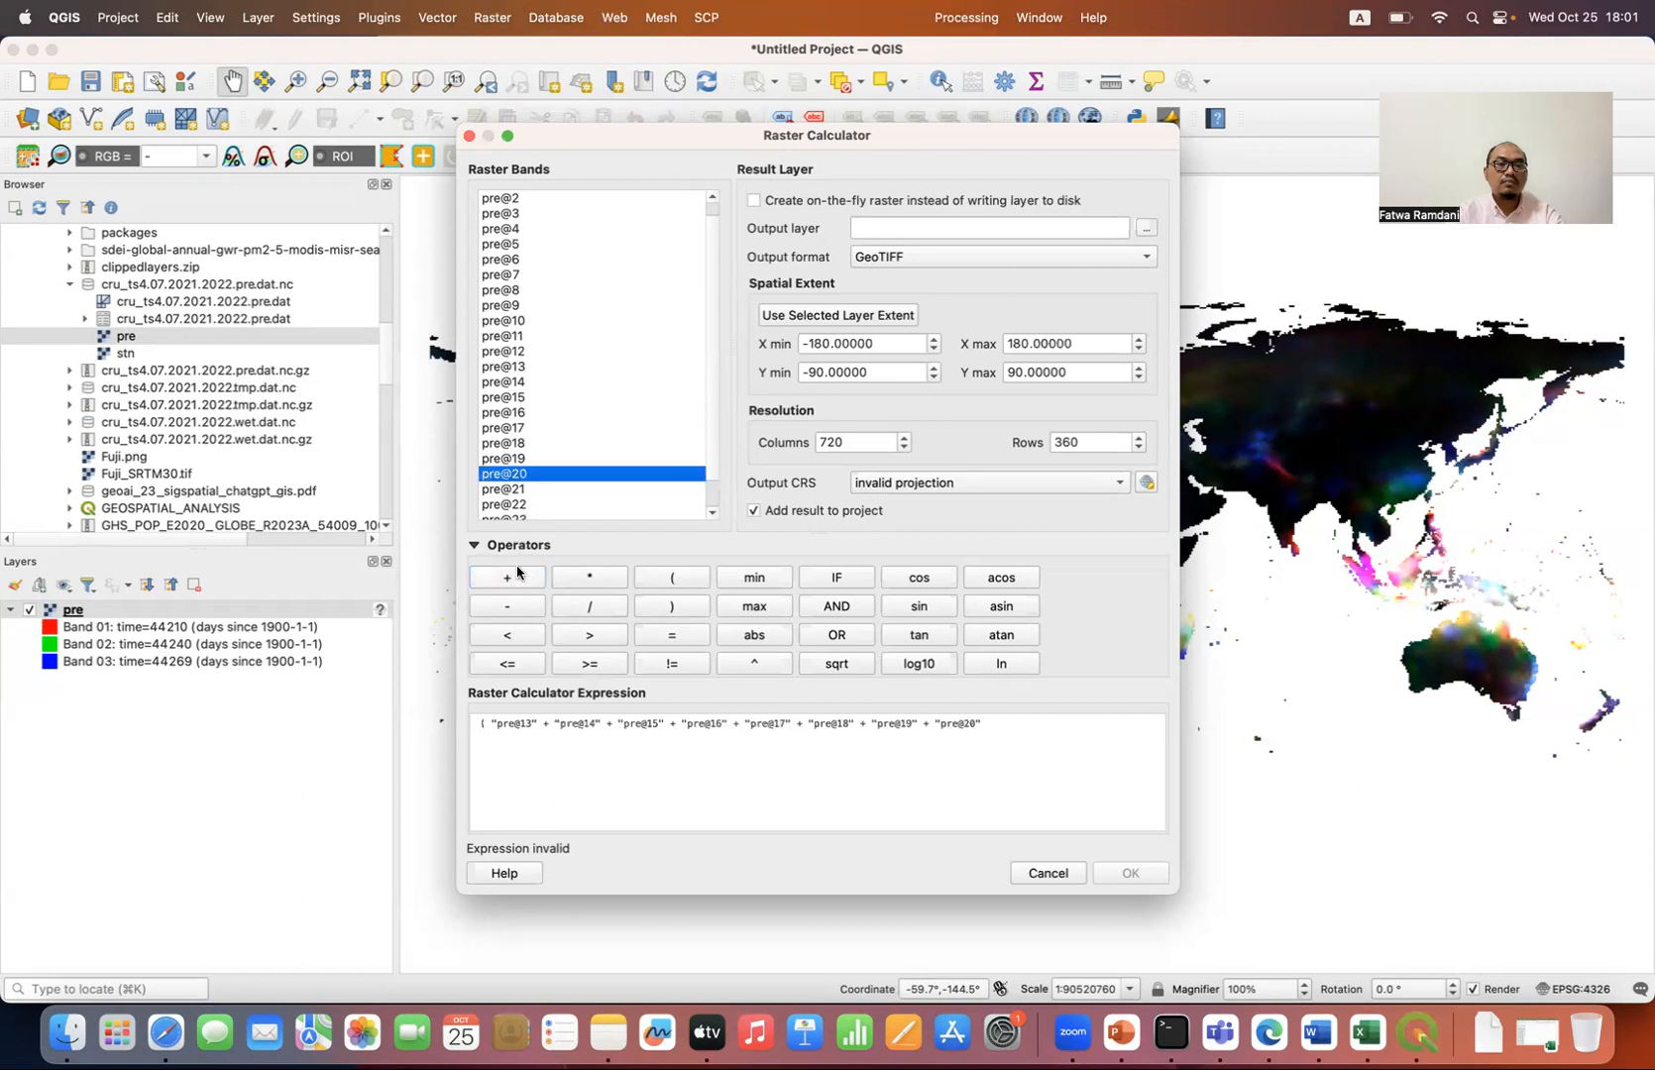
left_click(516, 579)
Step: Complete the sum in the expression with bands pre@21, pre@22, pre@23 and pre@24
double_click(532, 489)
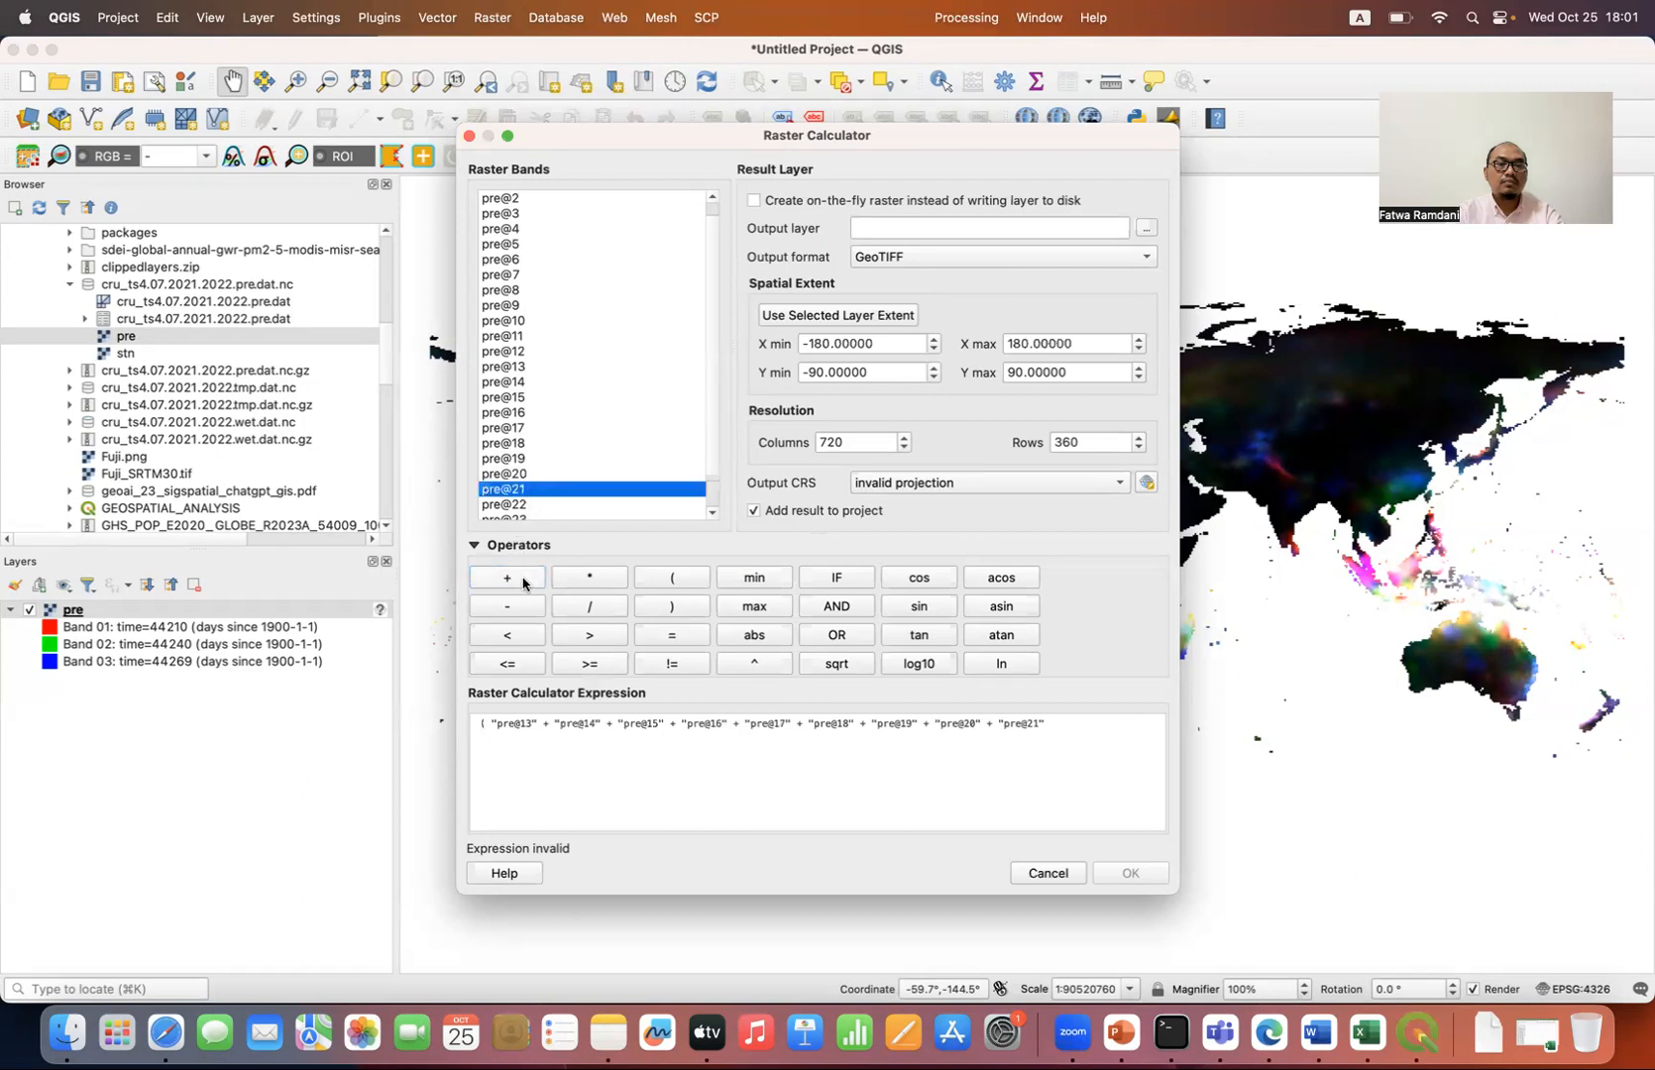
left_click(526, 579)
double_click(530, 505)
left_click(527, 582)
scroll(557, 494, "down", 2)
double_click(532, 490)
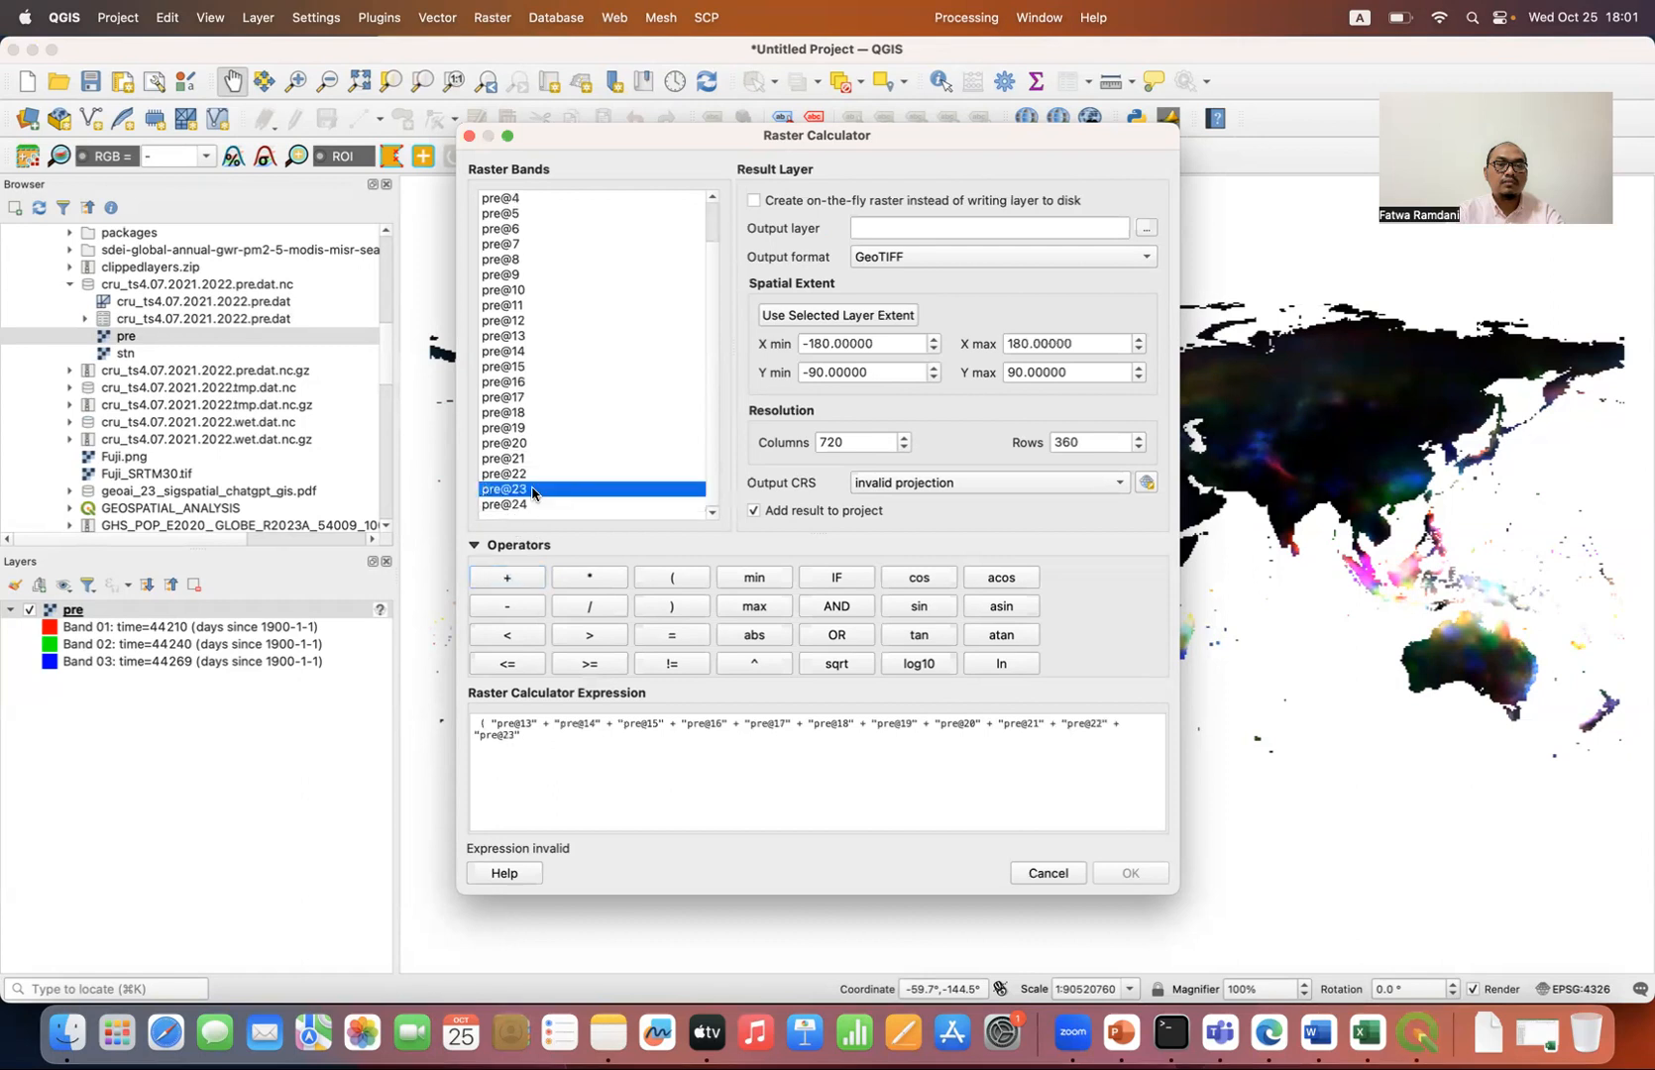
left_click(516, 574)
double_click(529, 505)
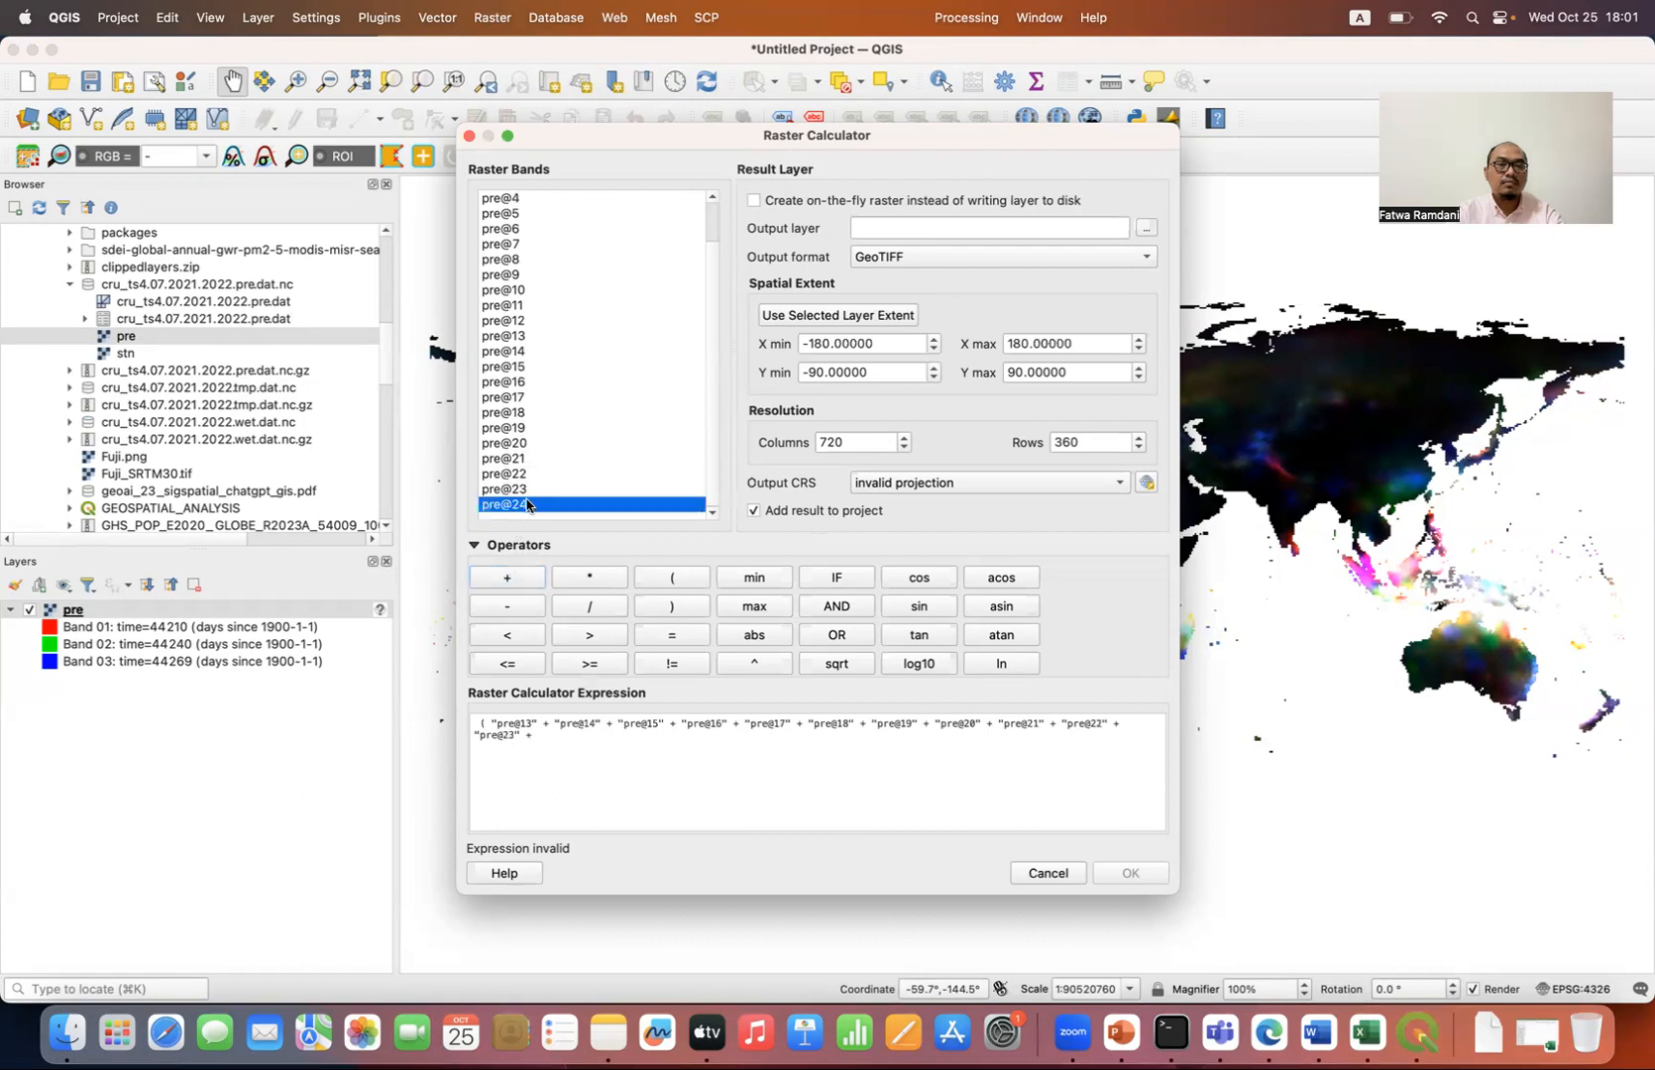
Step: Close the parenthesis around the summed bands and divide the sum by 12
left_click(654, 605)
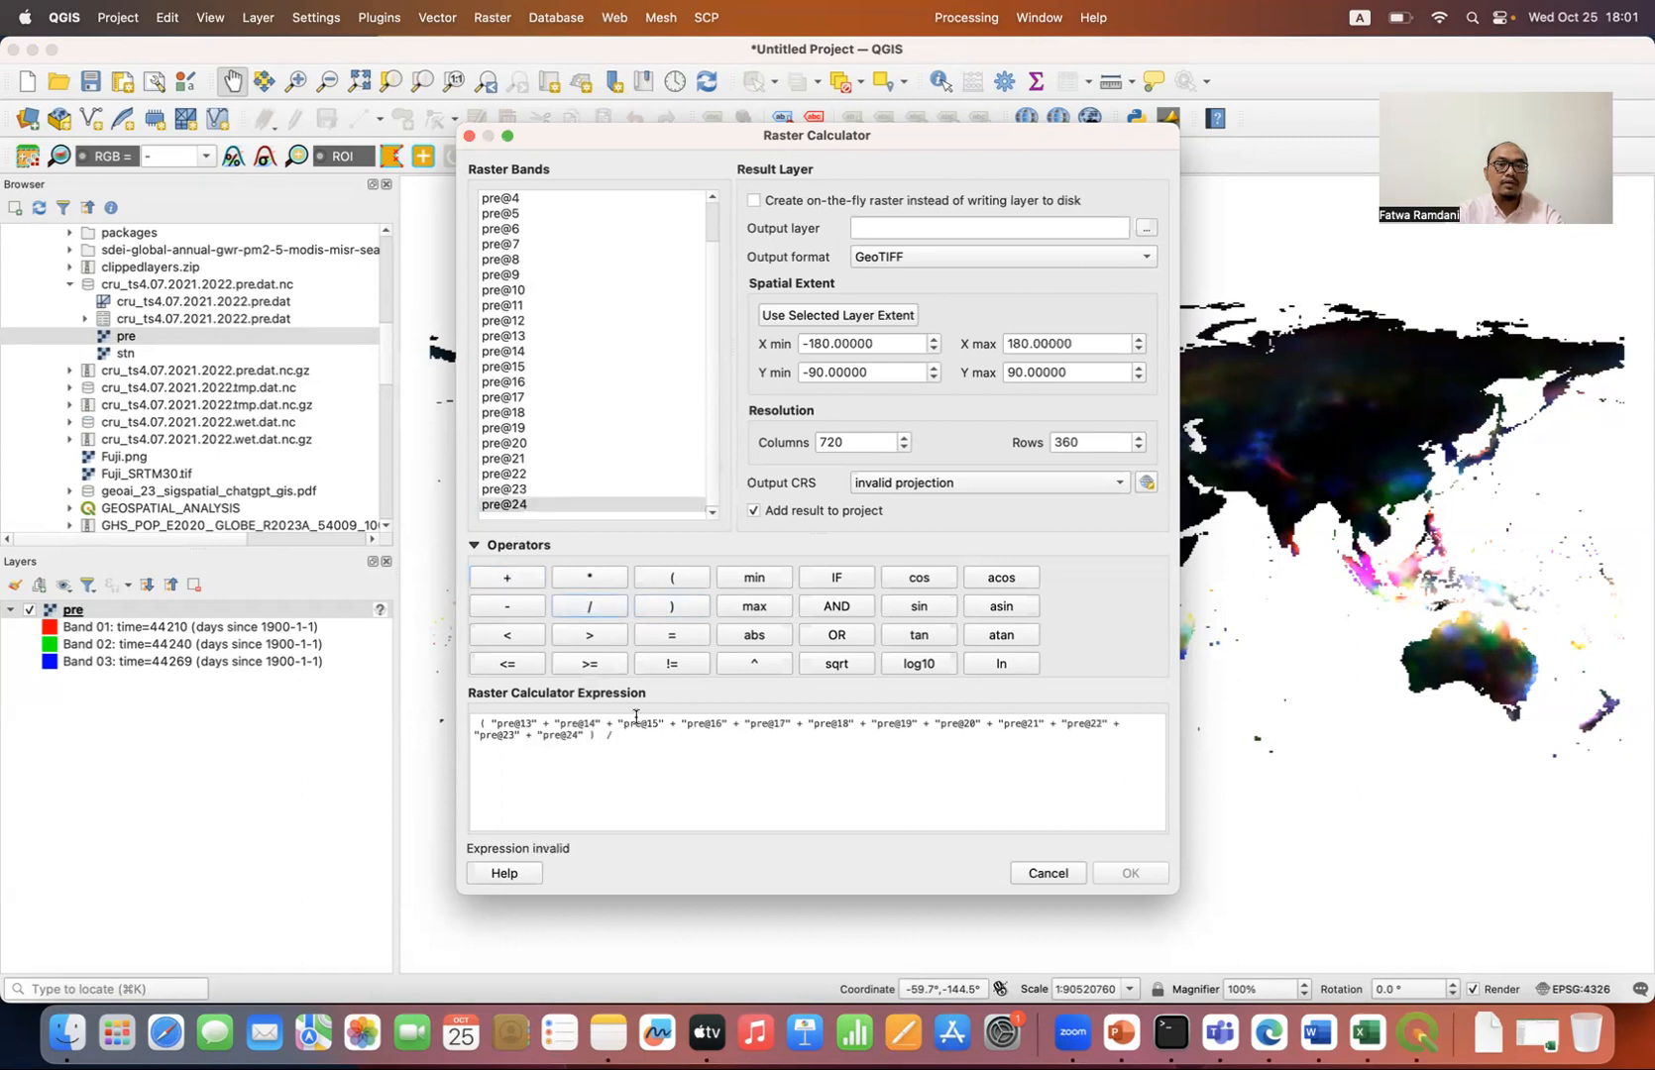
left_click(643, 750)
type("12")
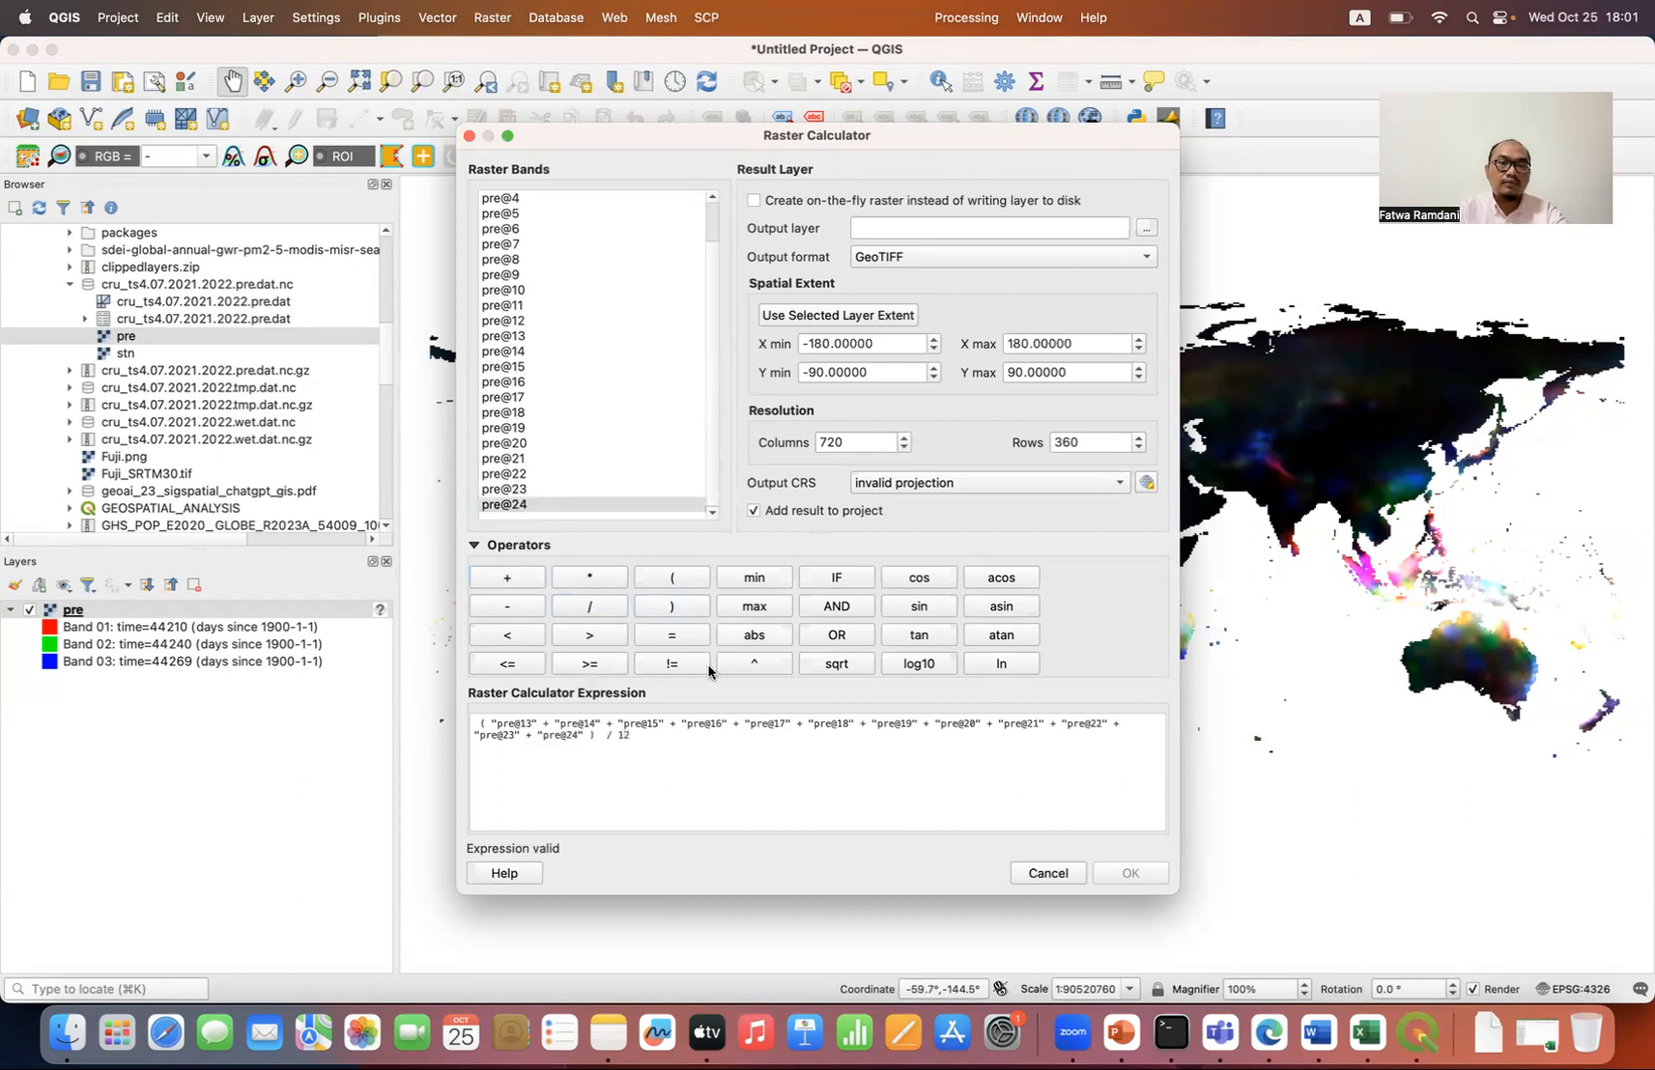
Step: Set the output layer to world_prep_2022 in the Downloads folder, and cancel the calculation without running it
left_click(1148, 231)
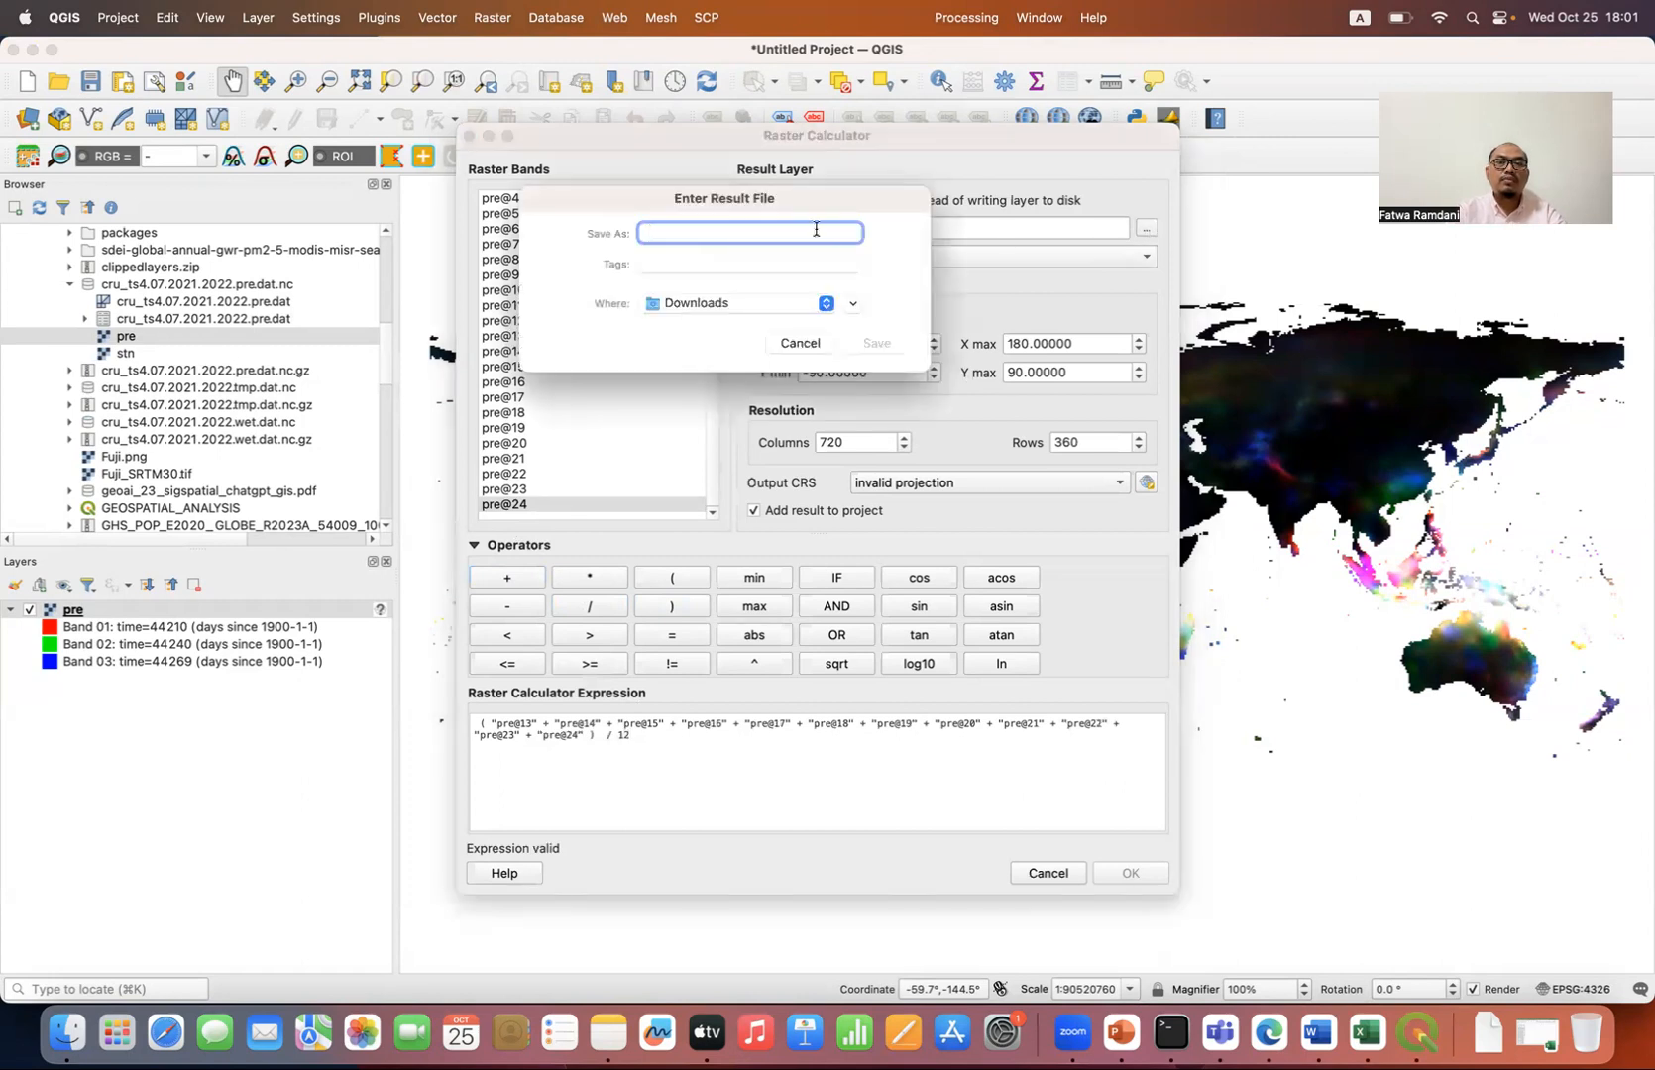
type("world")
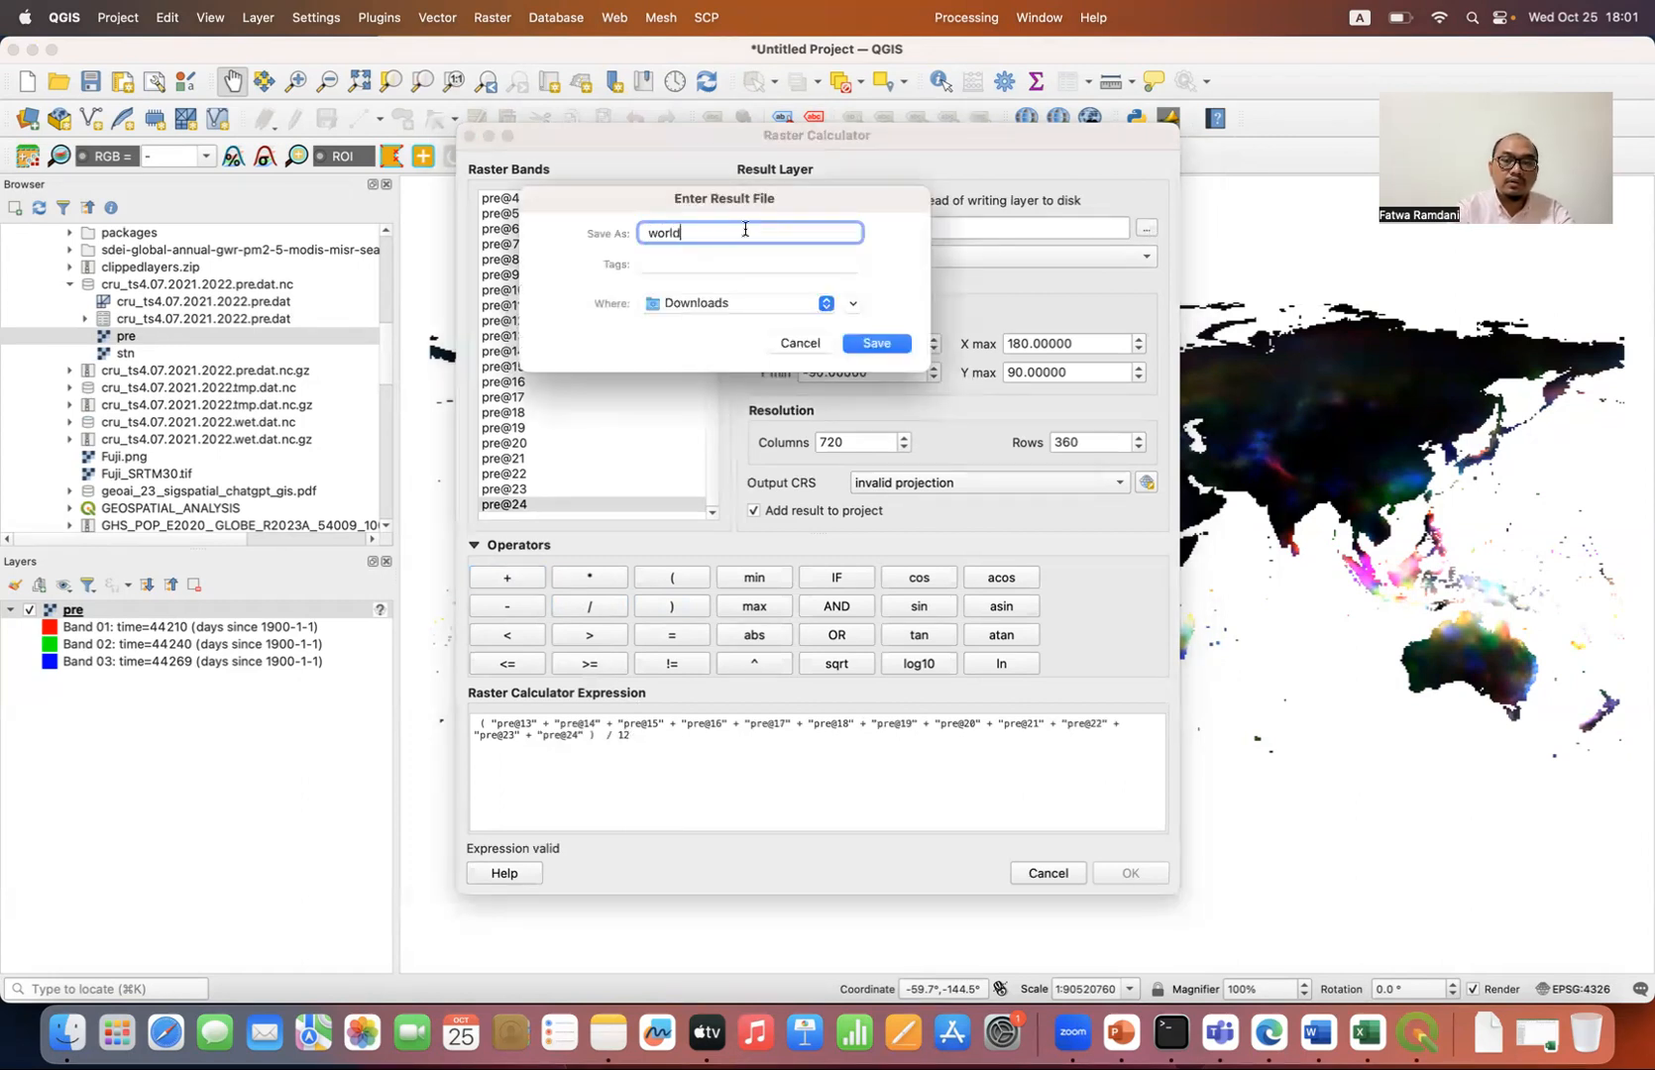
type("_prep_2022")
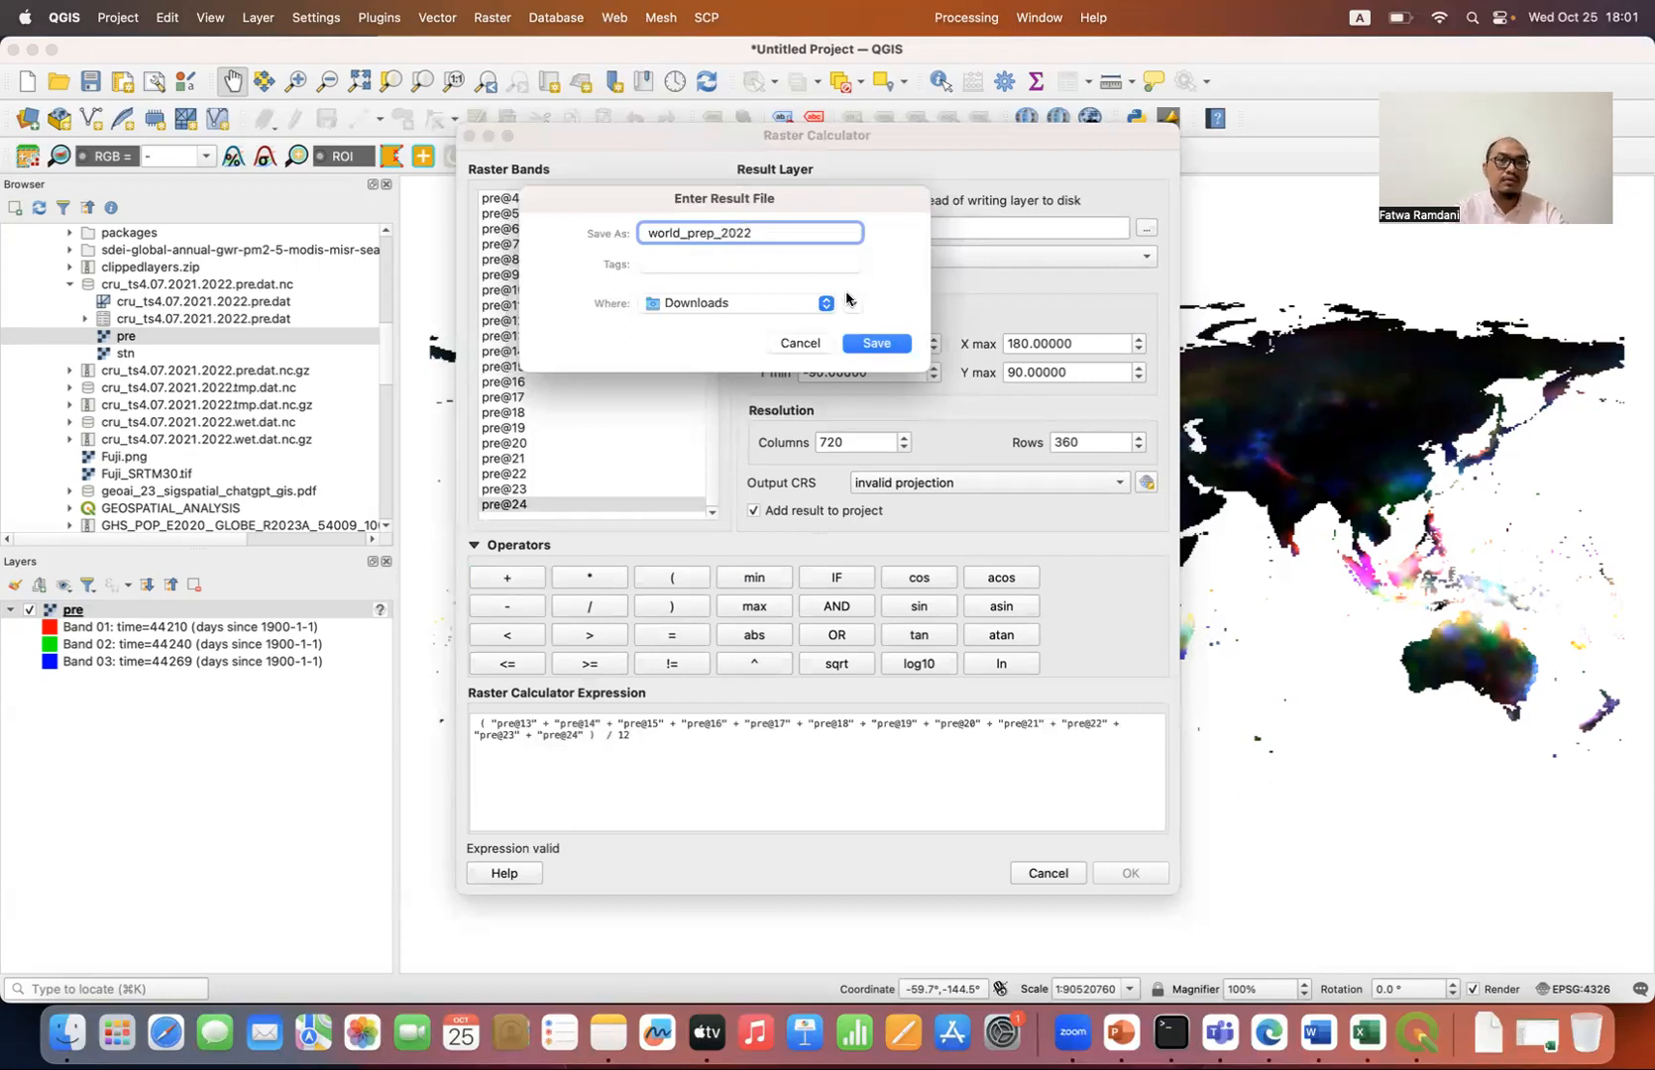
left_click(877, 341)
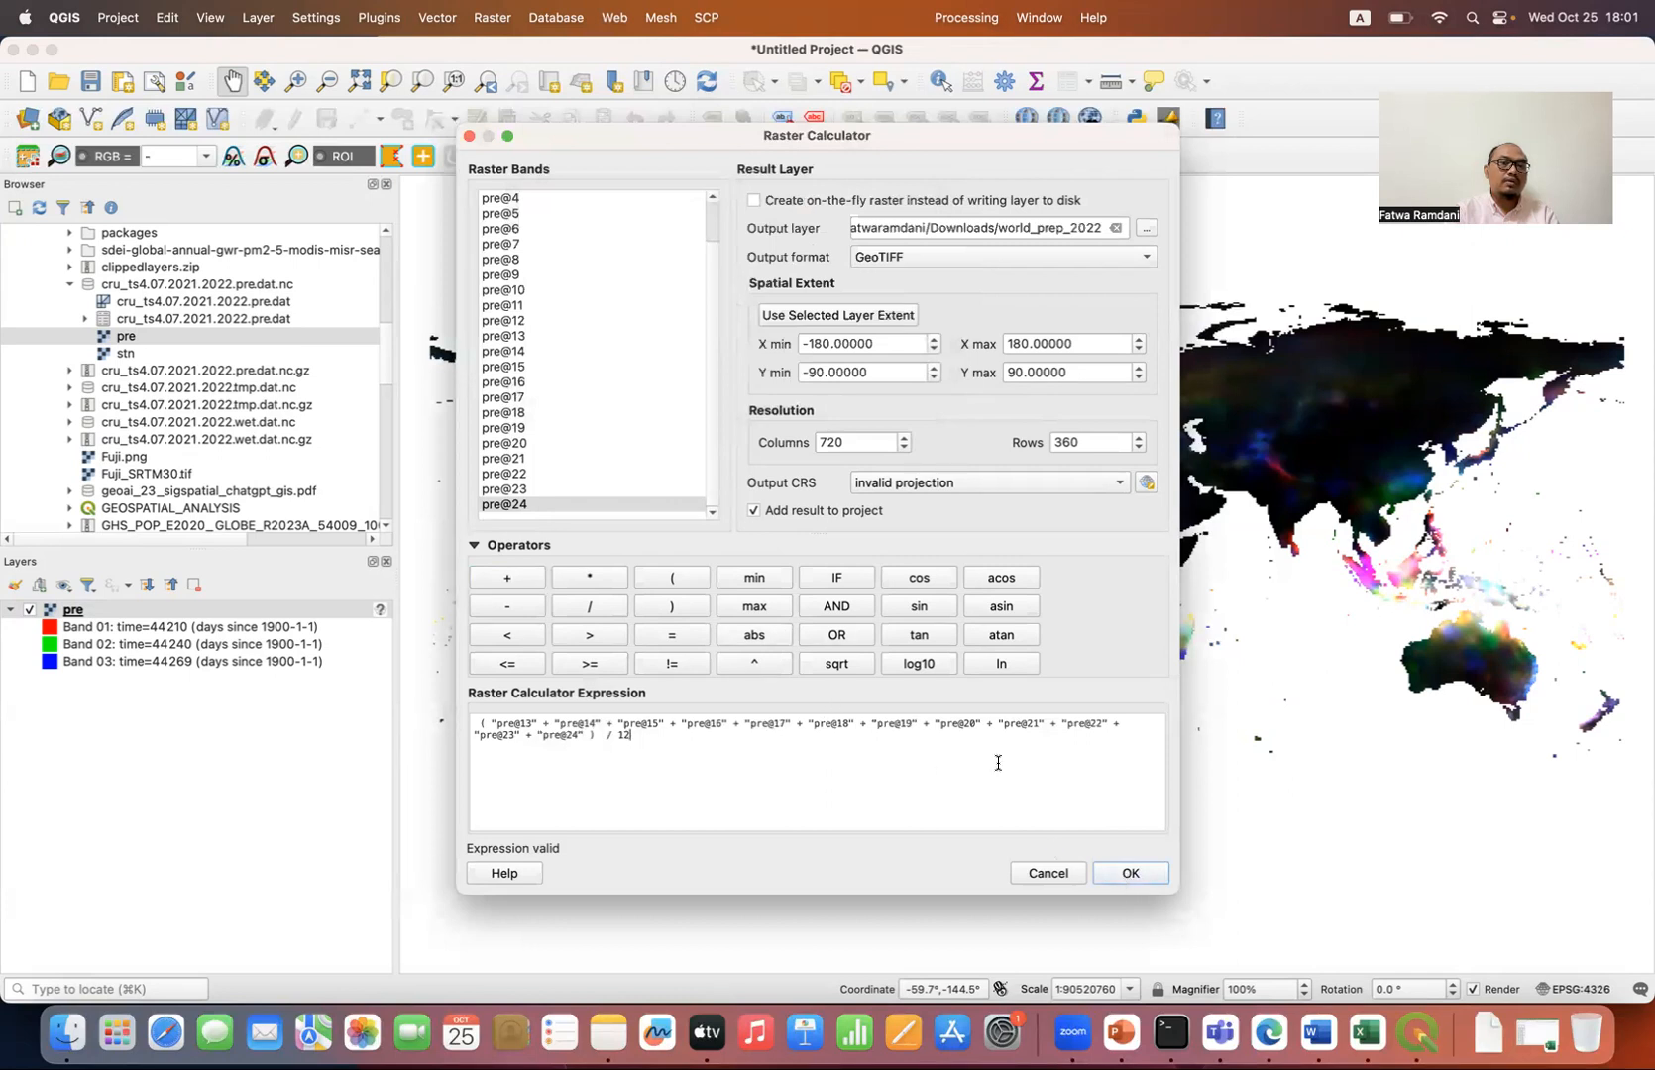
left_click(1045, 876)
Step: Add the existing raster world_prep_2022.tif from the Downloads folder to the project
scroll(245, 425, "down", 10)
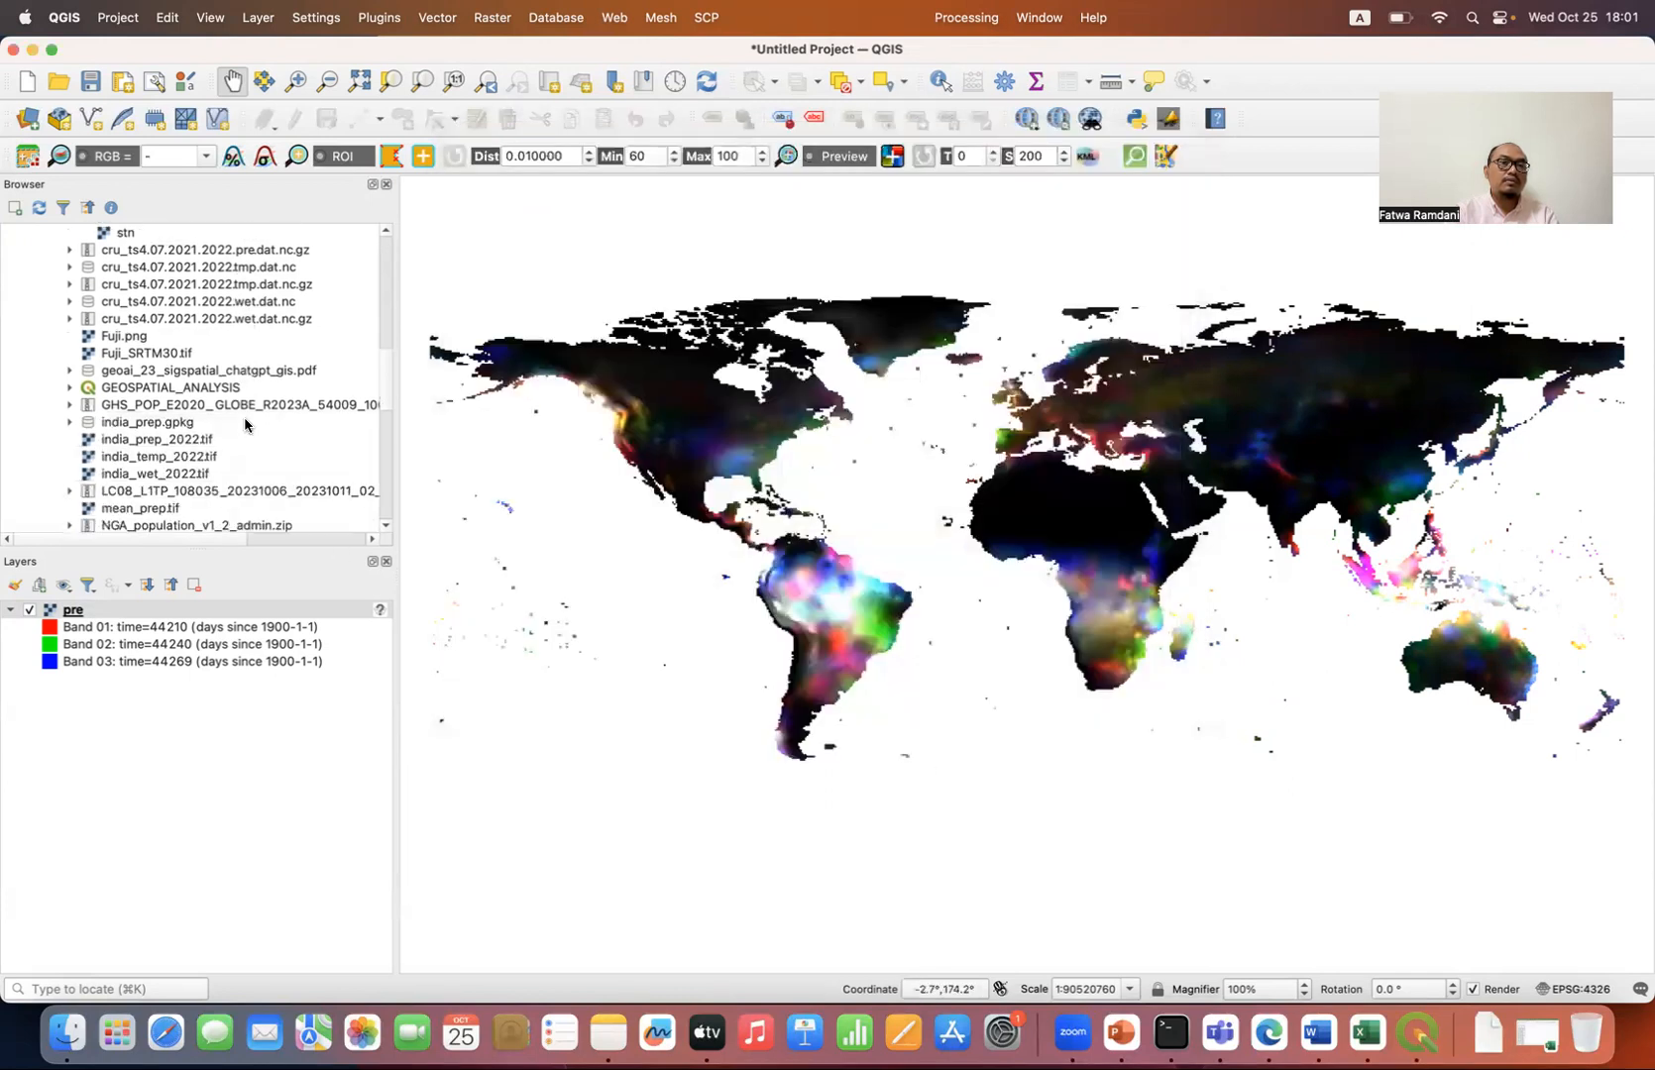
scroll(244, 425, "up", 5)
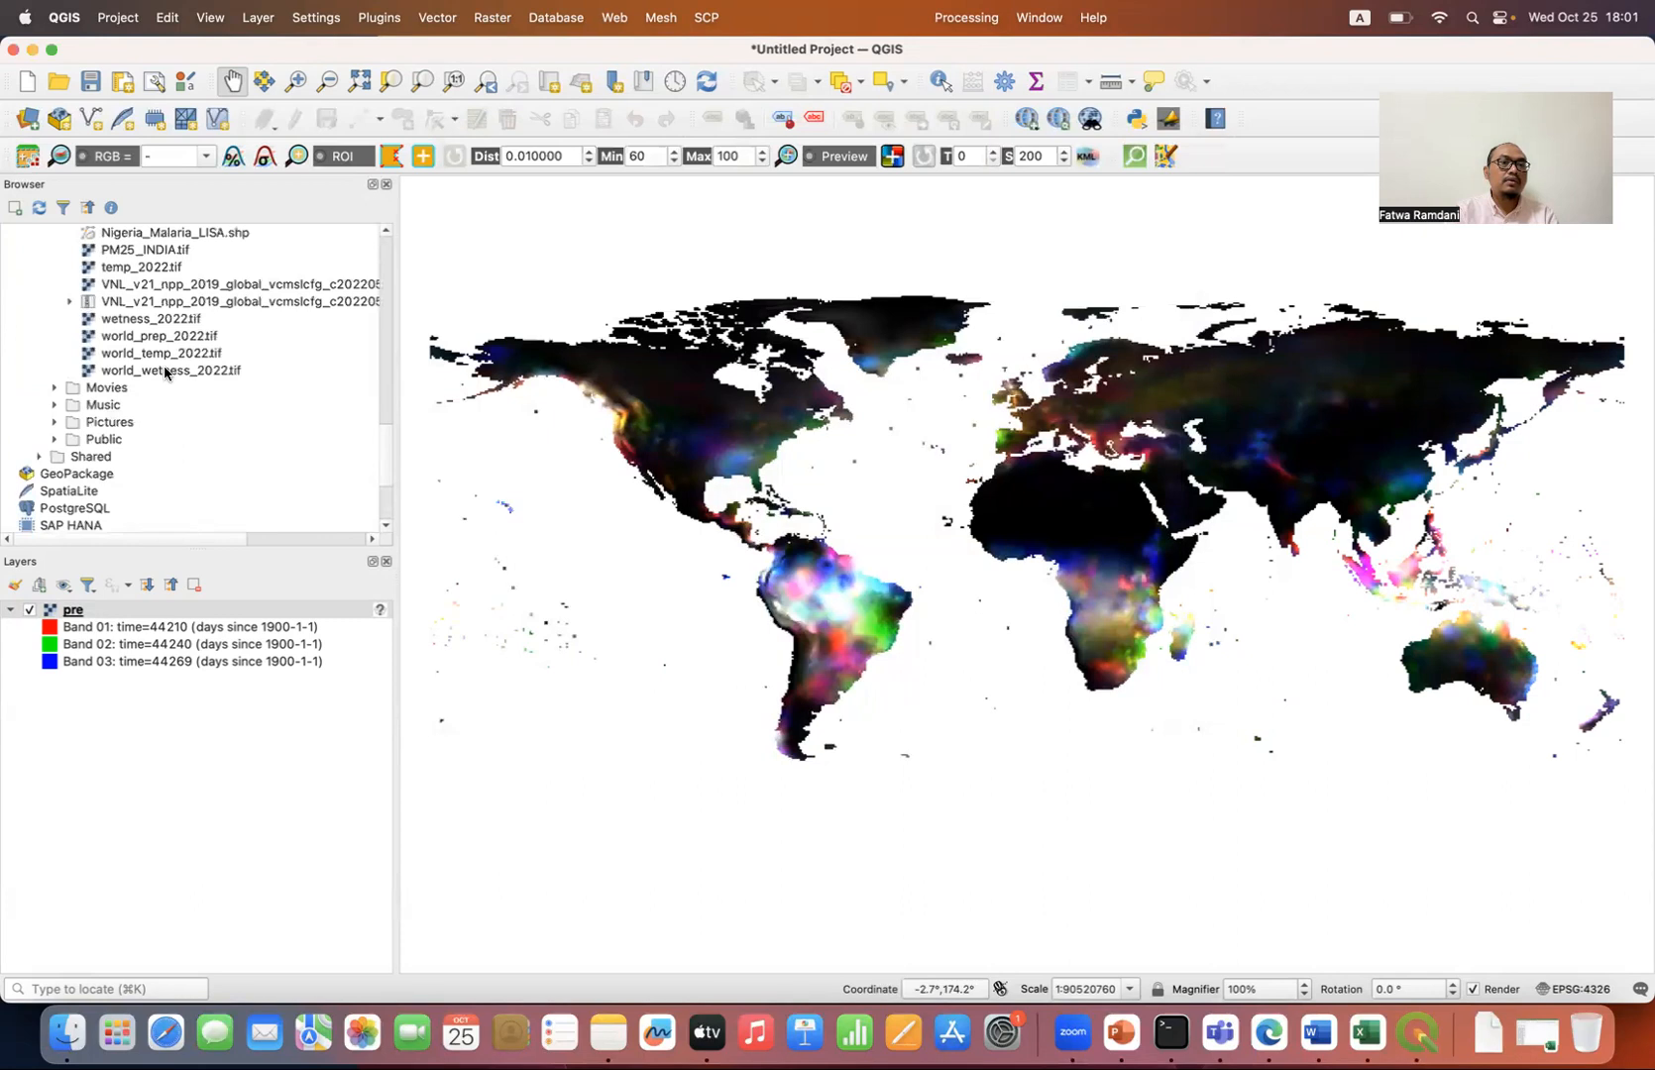
double_click(172, 342)
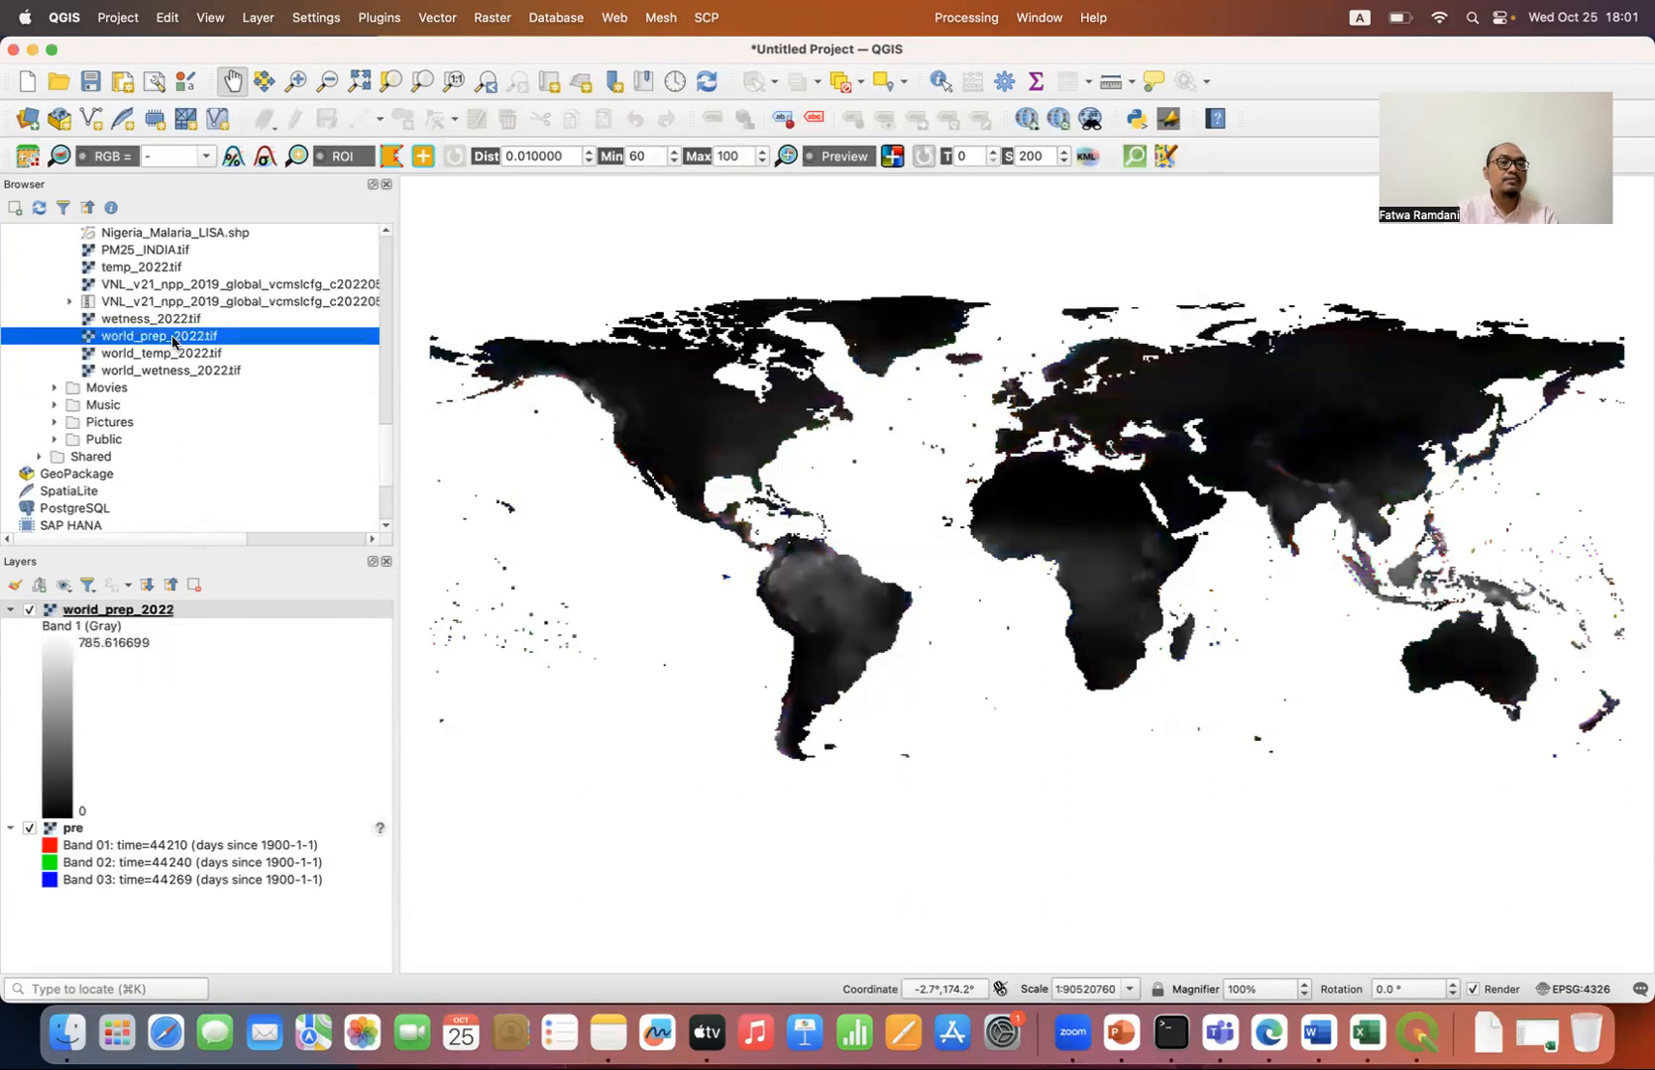
Step: Remove the pre layer from the project
left_click(91, 833)
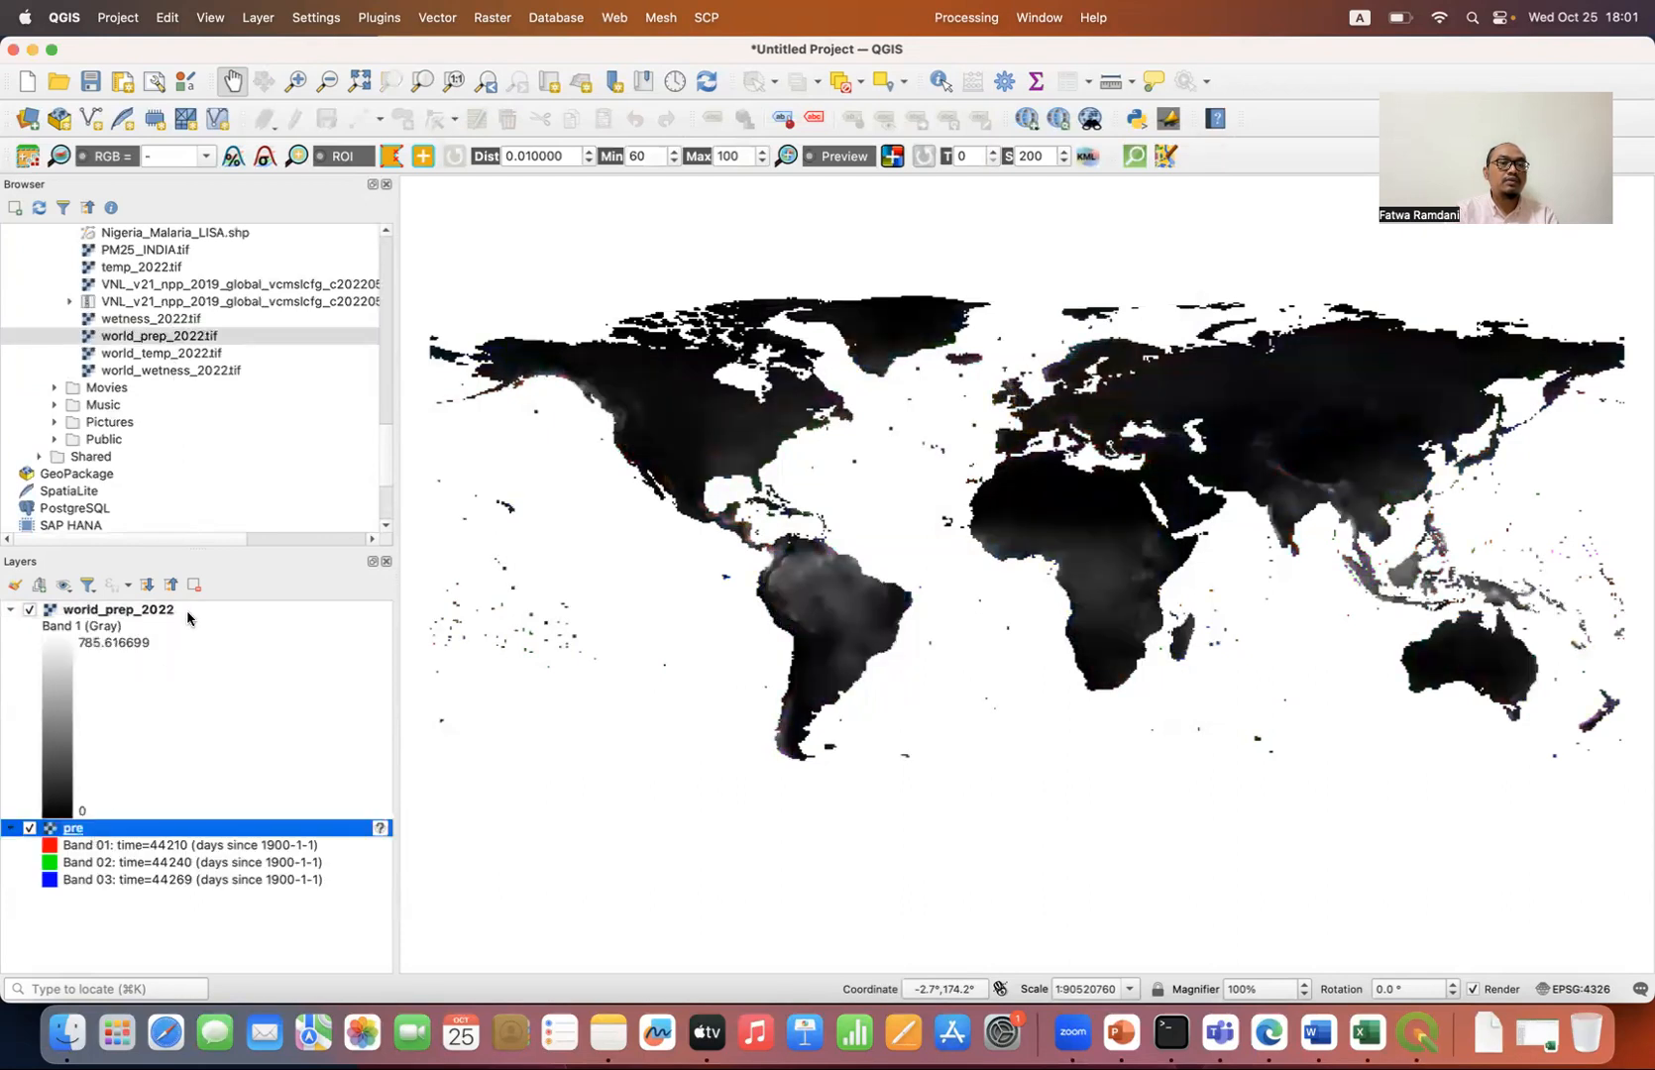
left_click(194, 585)
left_click(888, 547)
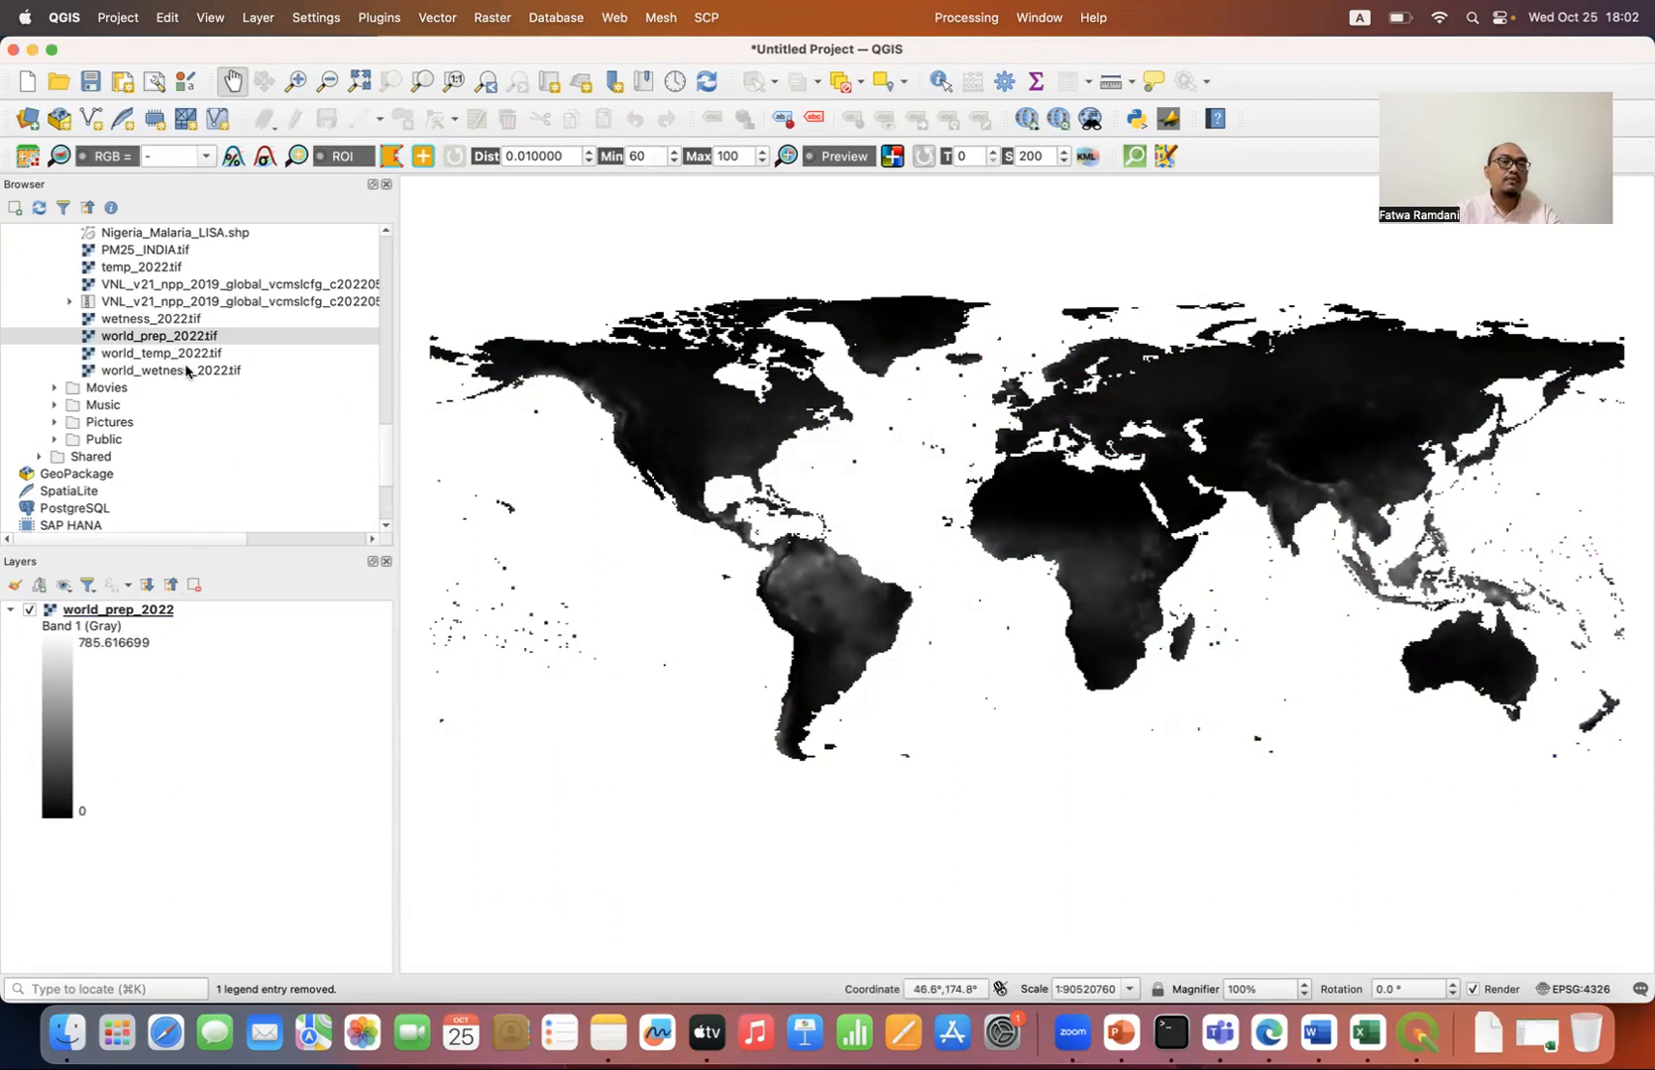
Step: Add the tmp raster from cru_ts4.07.2021.2022.tmp.dat.nc to the project
scroll(195, 365, "up", 7)
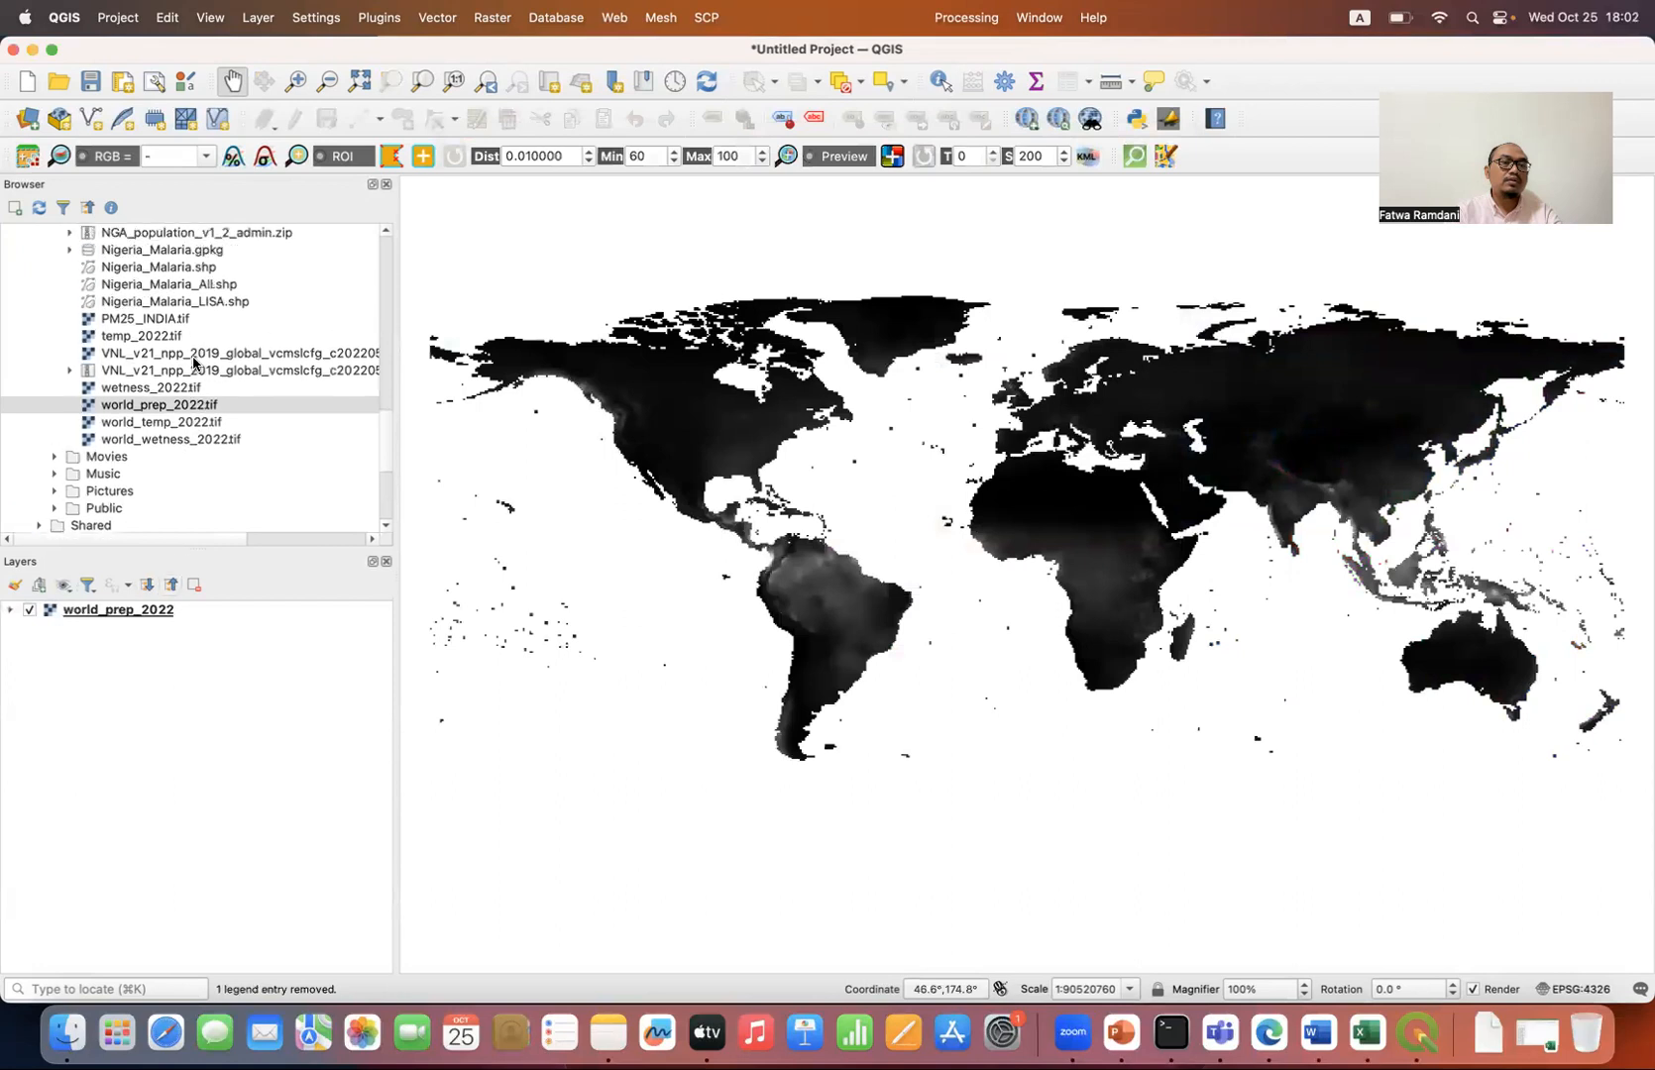
scroll(195, 364, "up", 1)
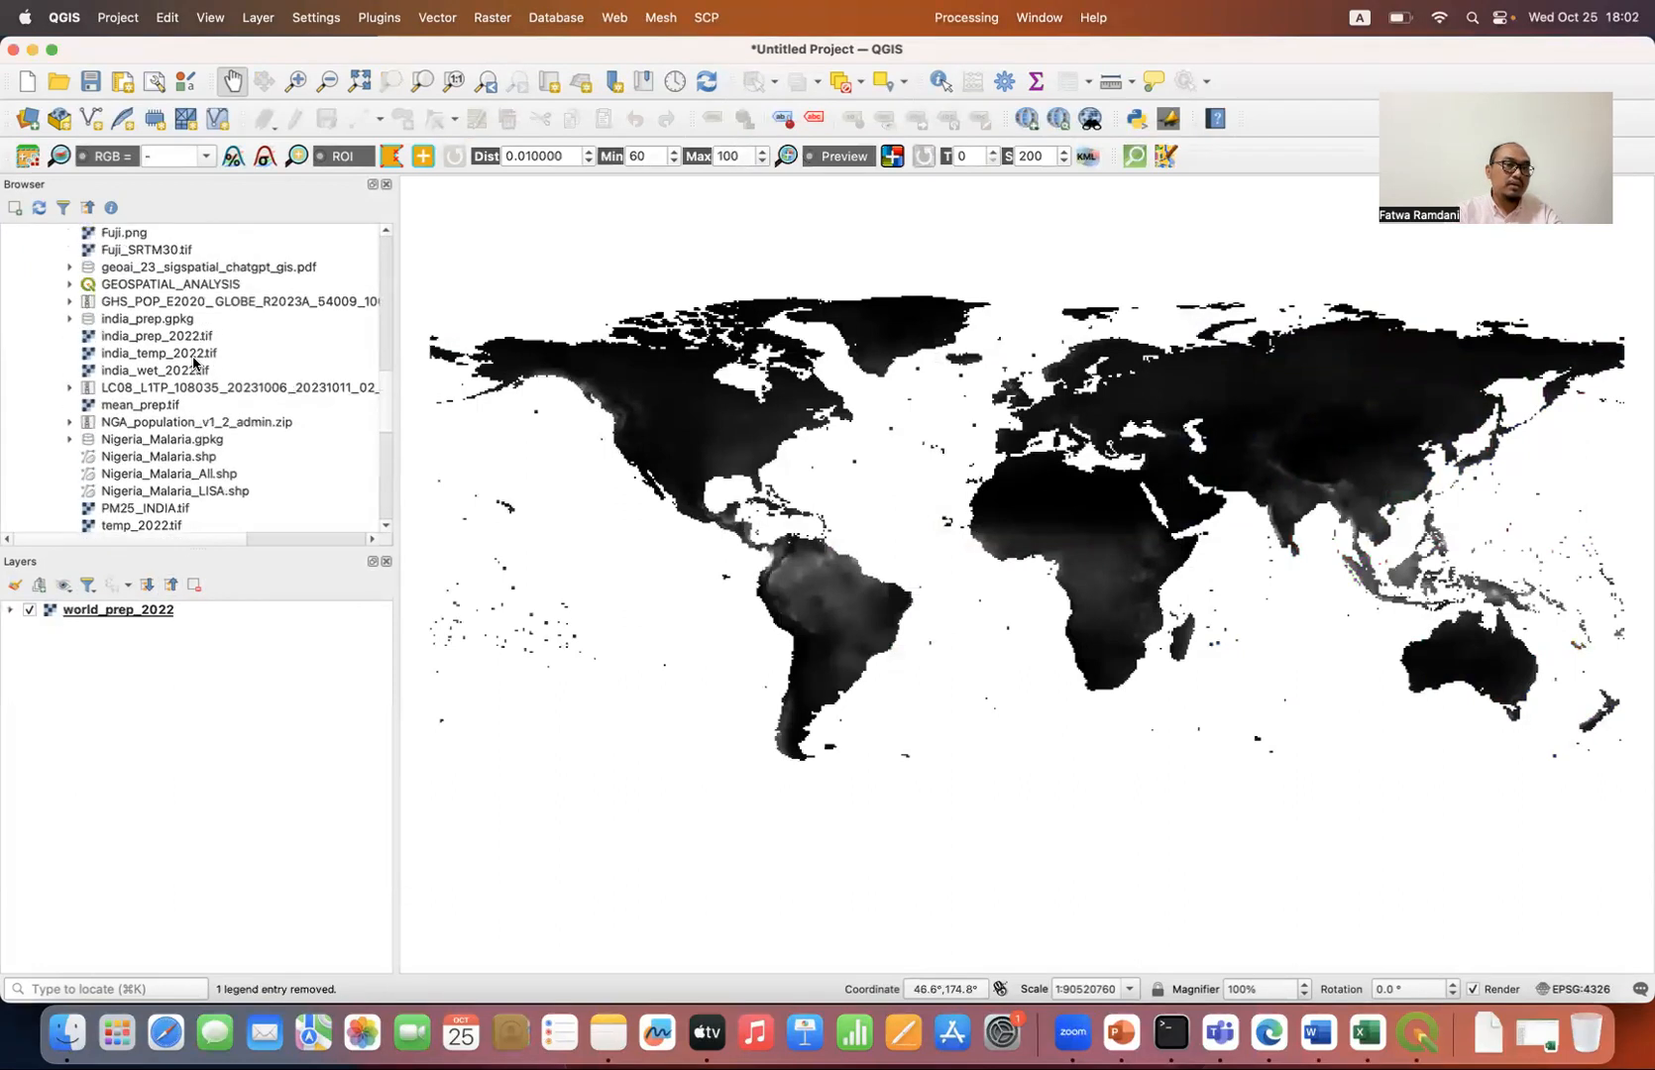
scroll(184, 342, "up", 7)
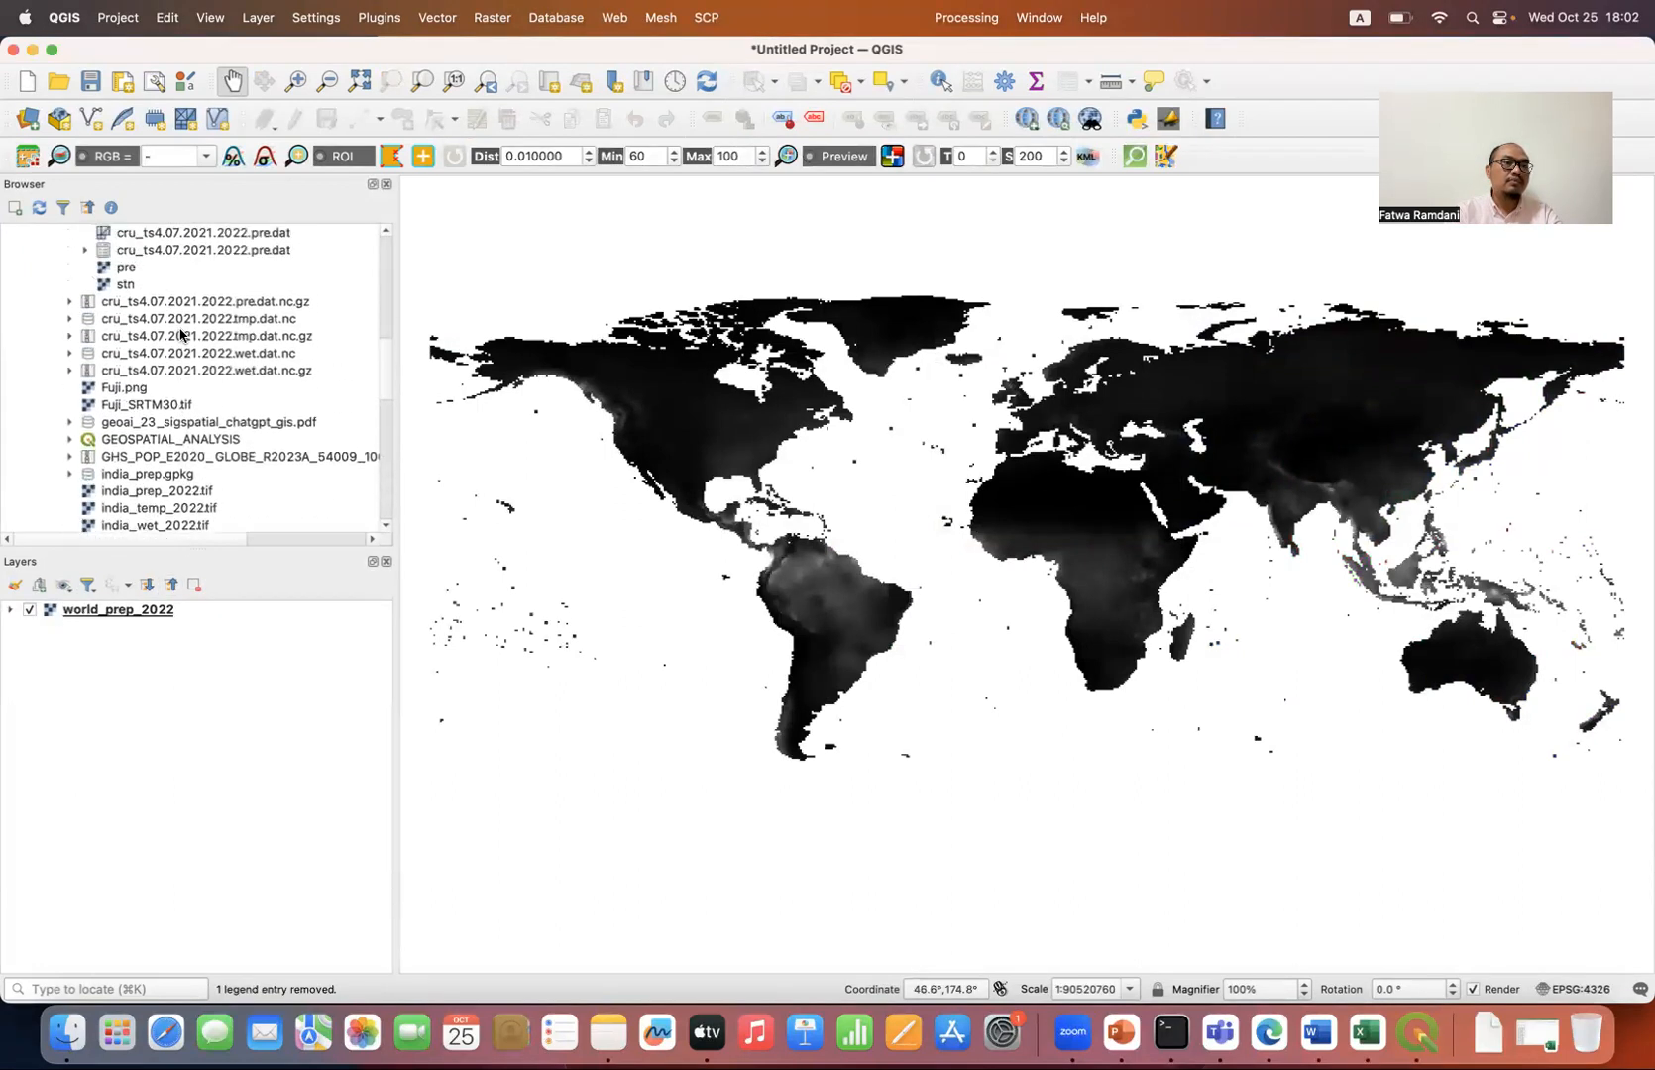
scroll(182, 337, "up", 1)
left_click(69, 285)
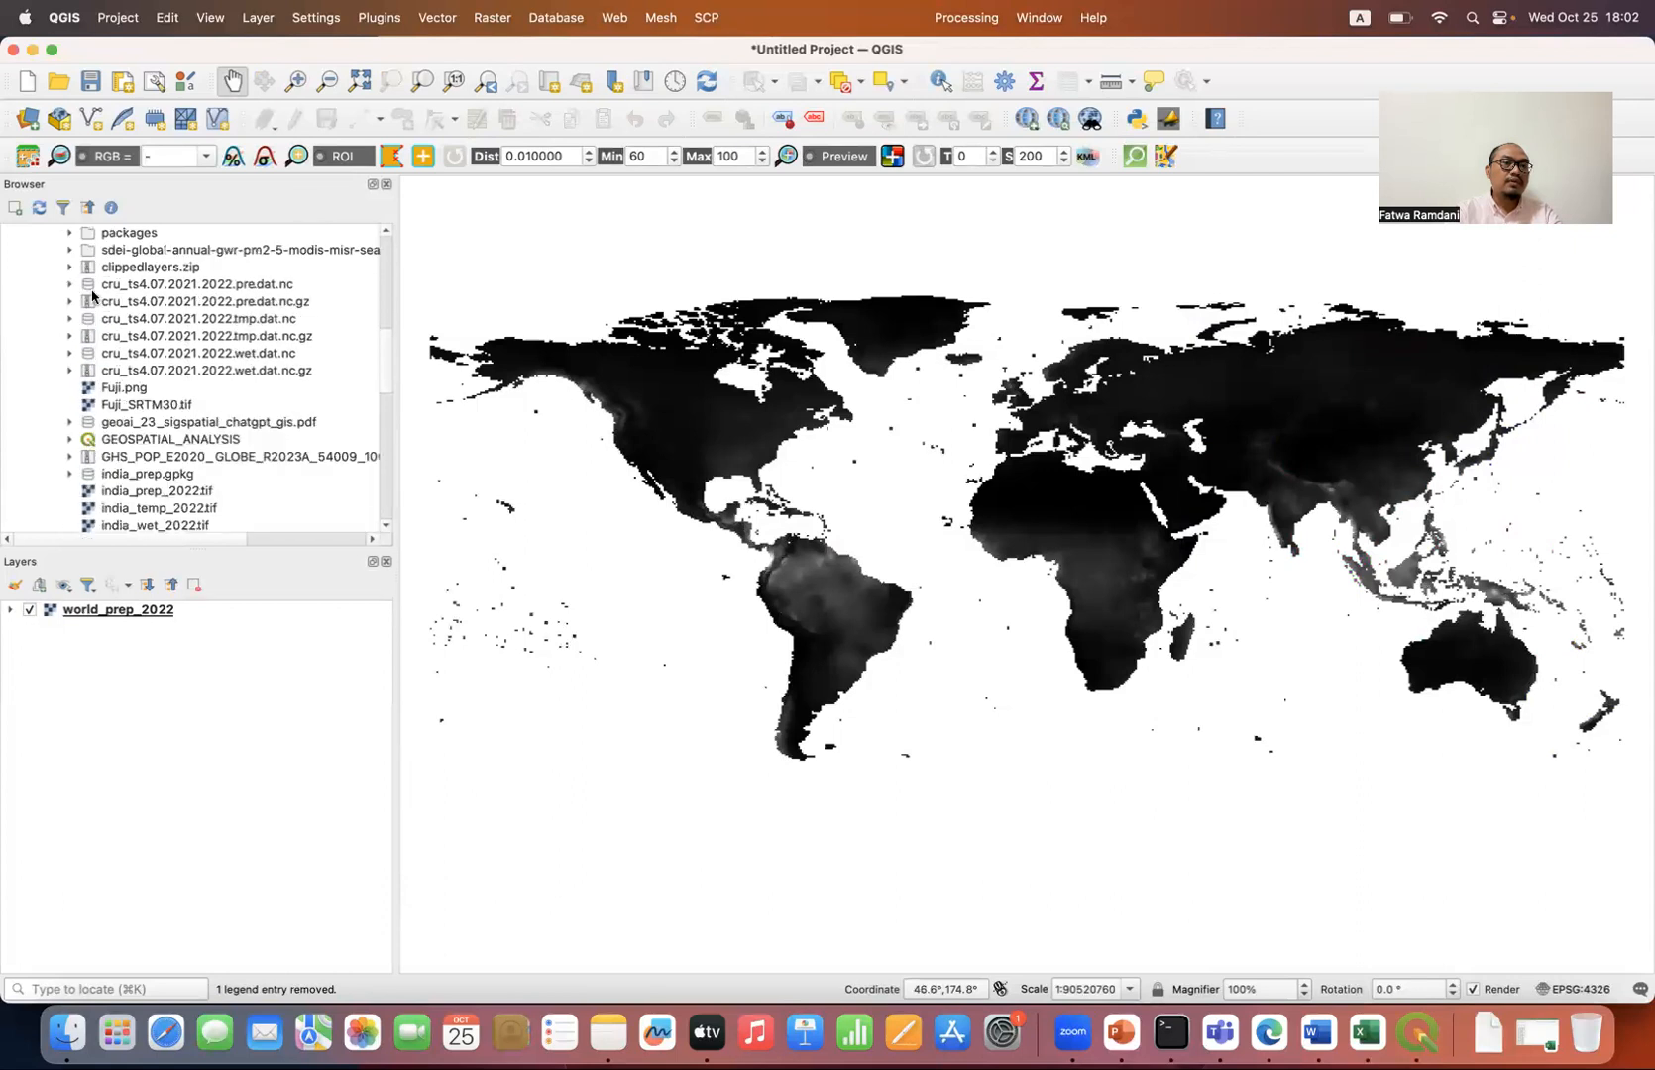
left_click(69, 318)
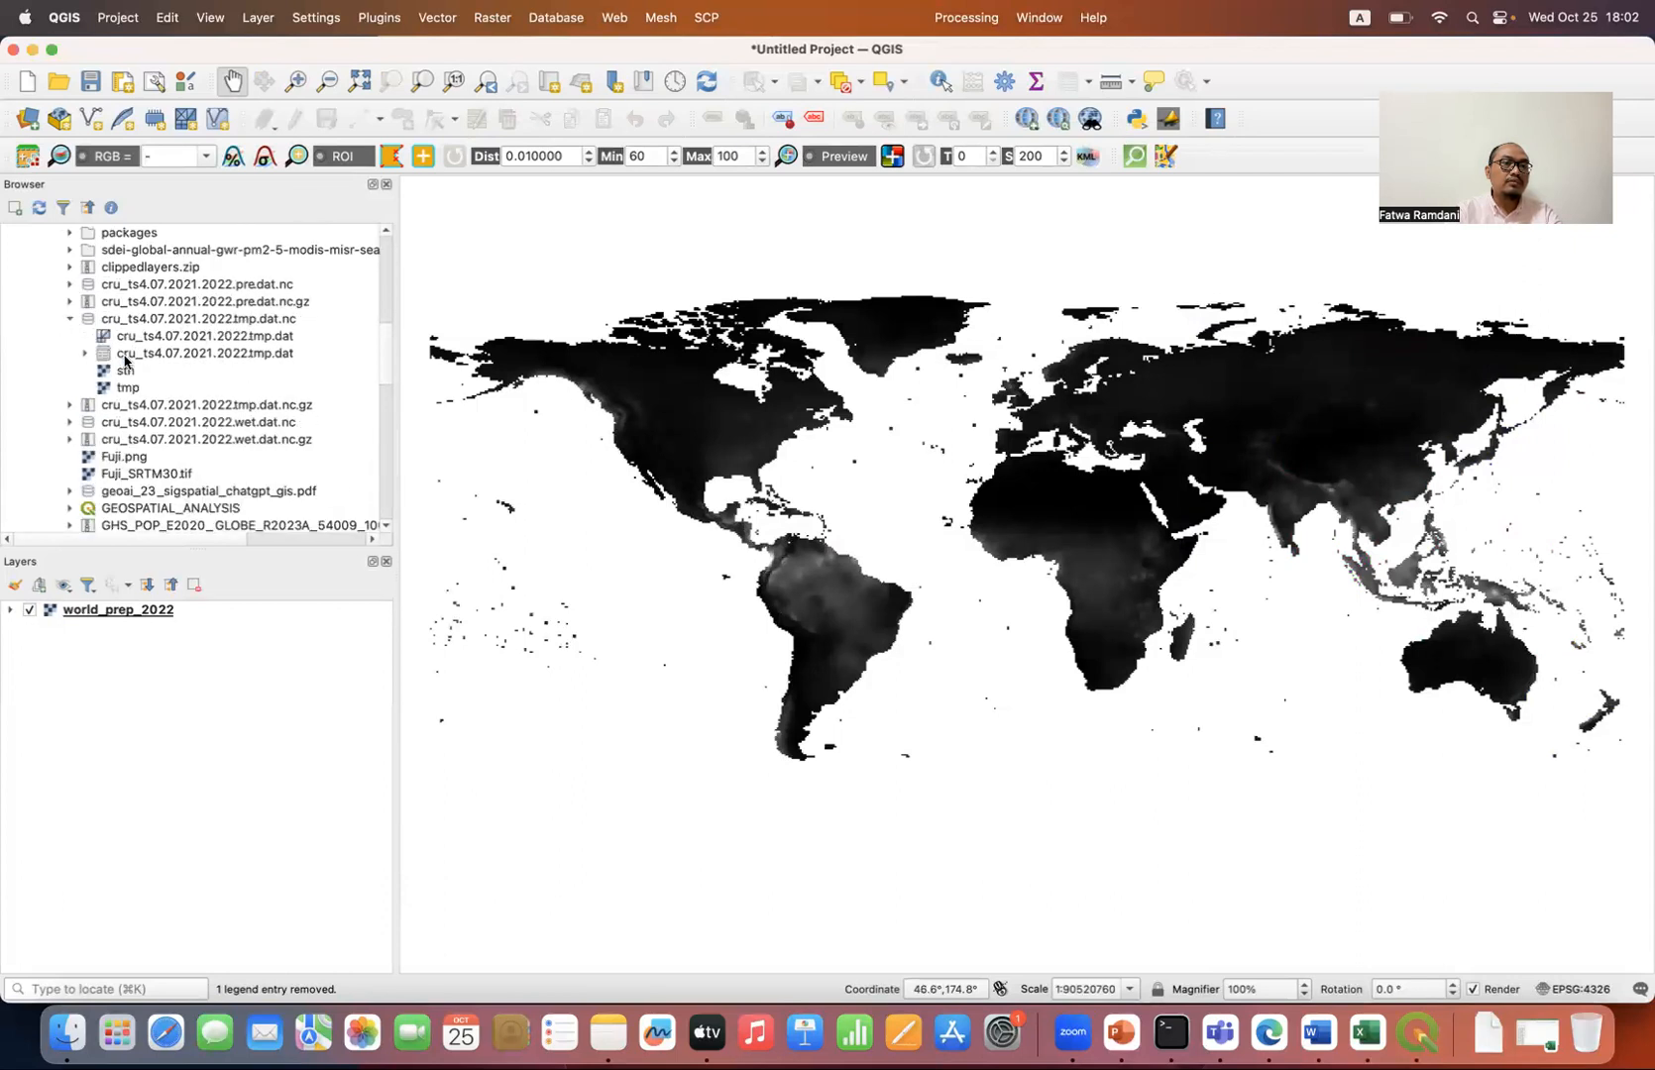
double_click(127, 388)
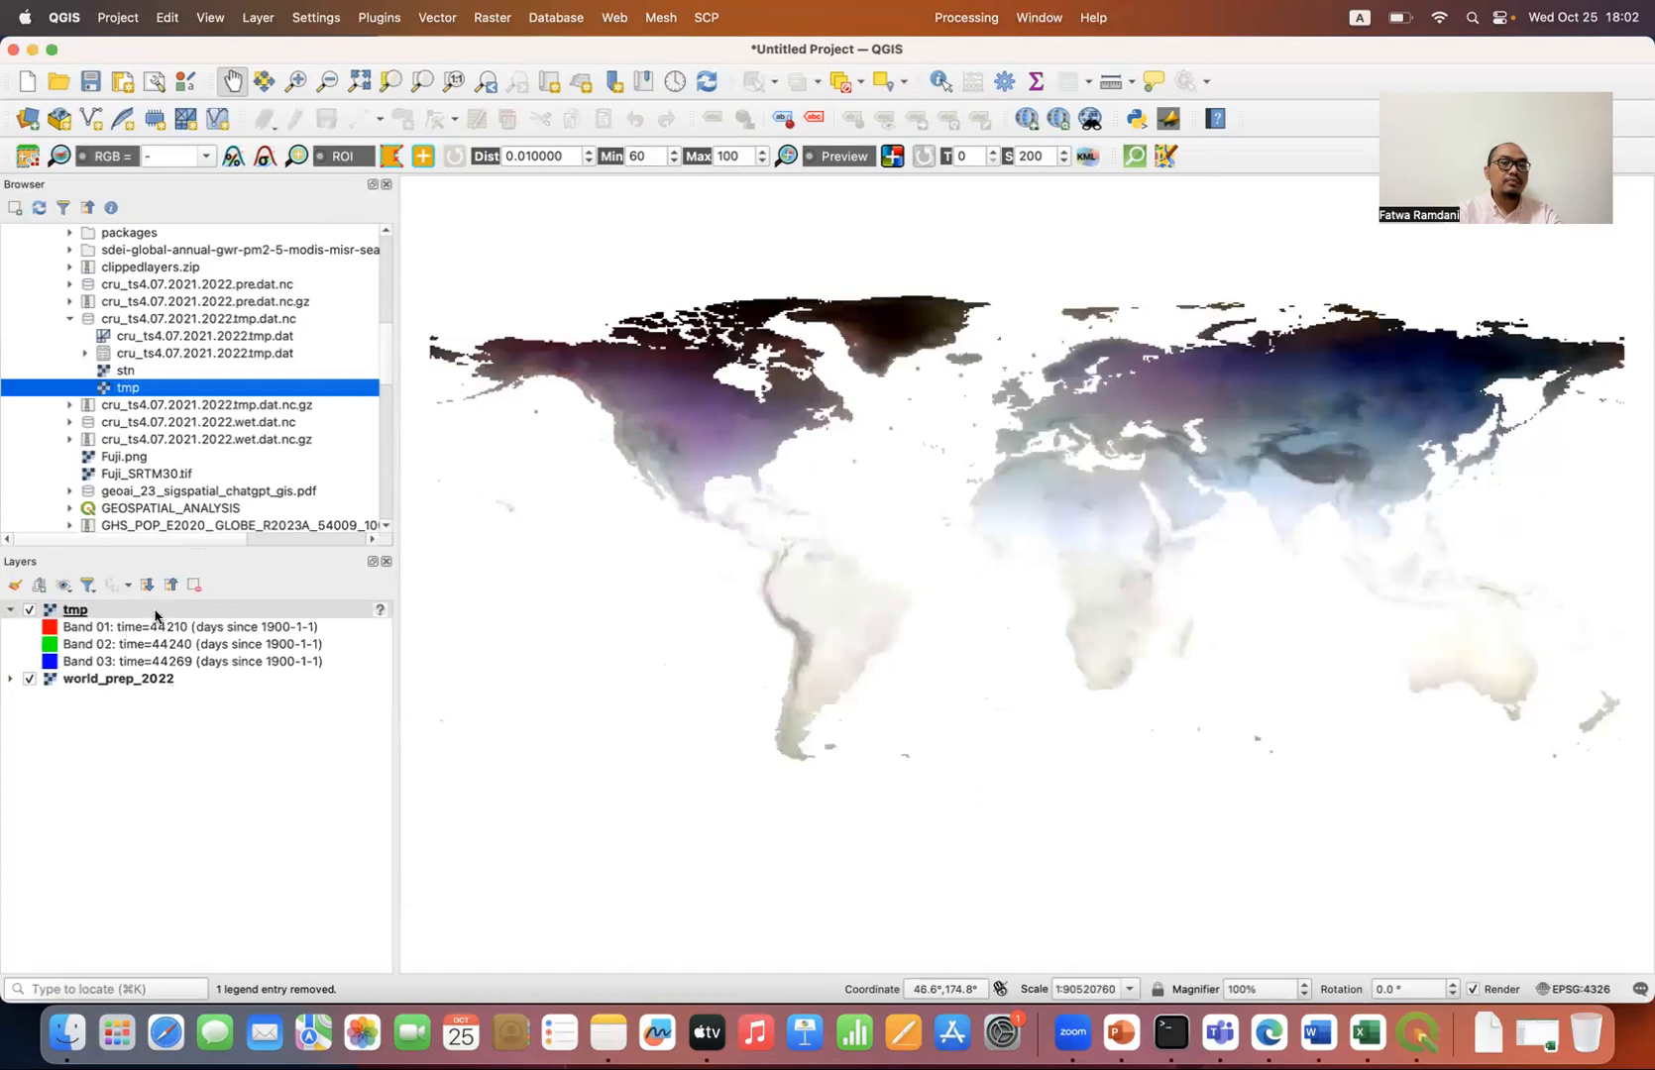
left_click(162, 615)
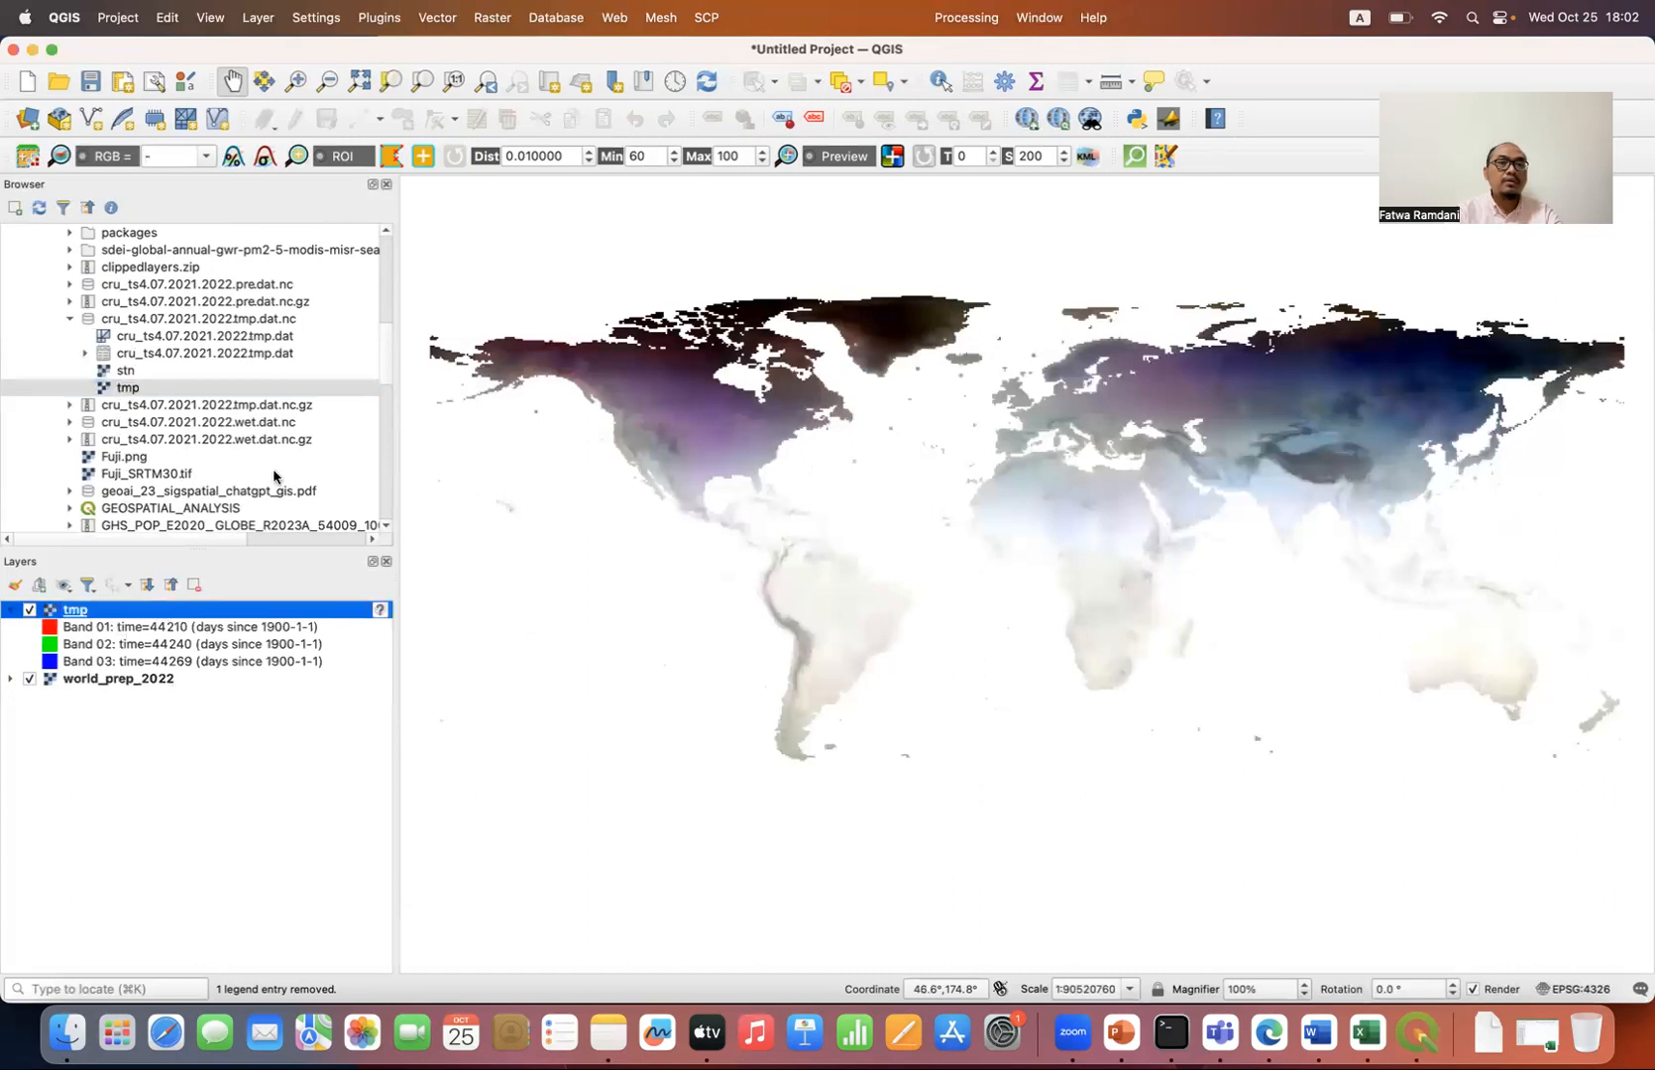
left_click(493, 17)
left_click(518, 50)
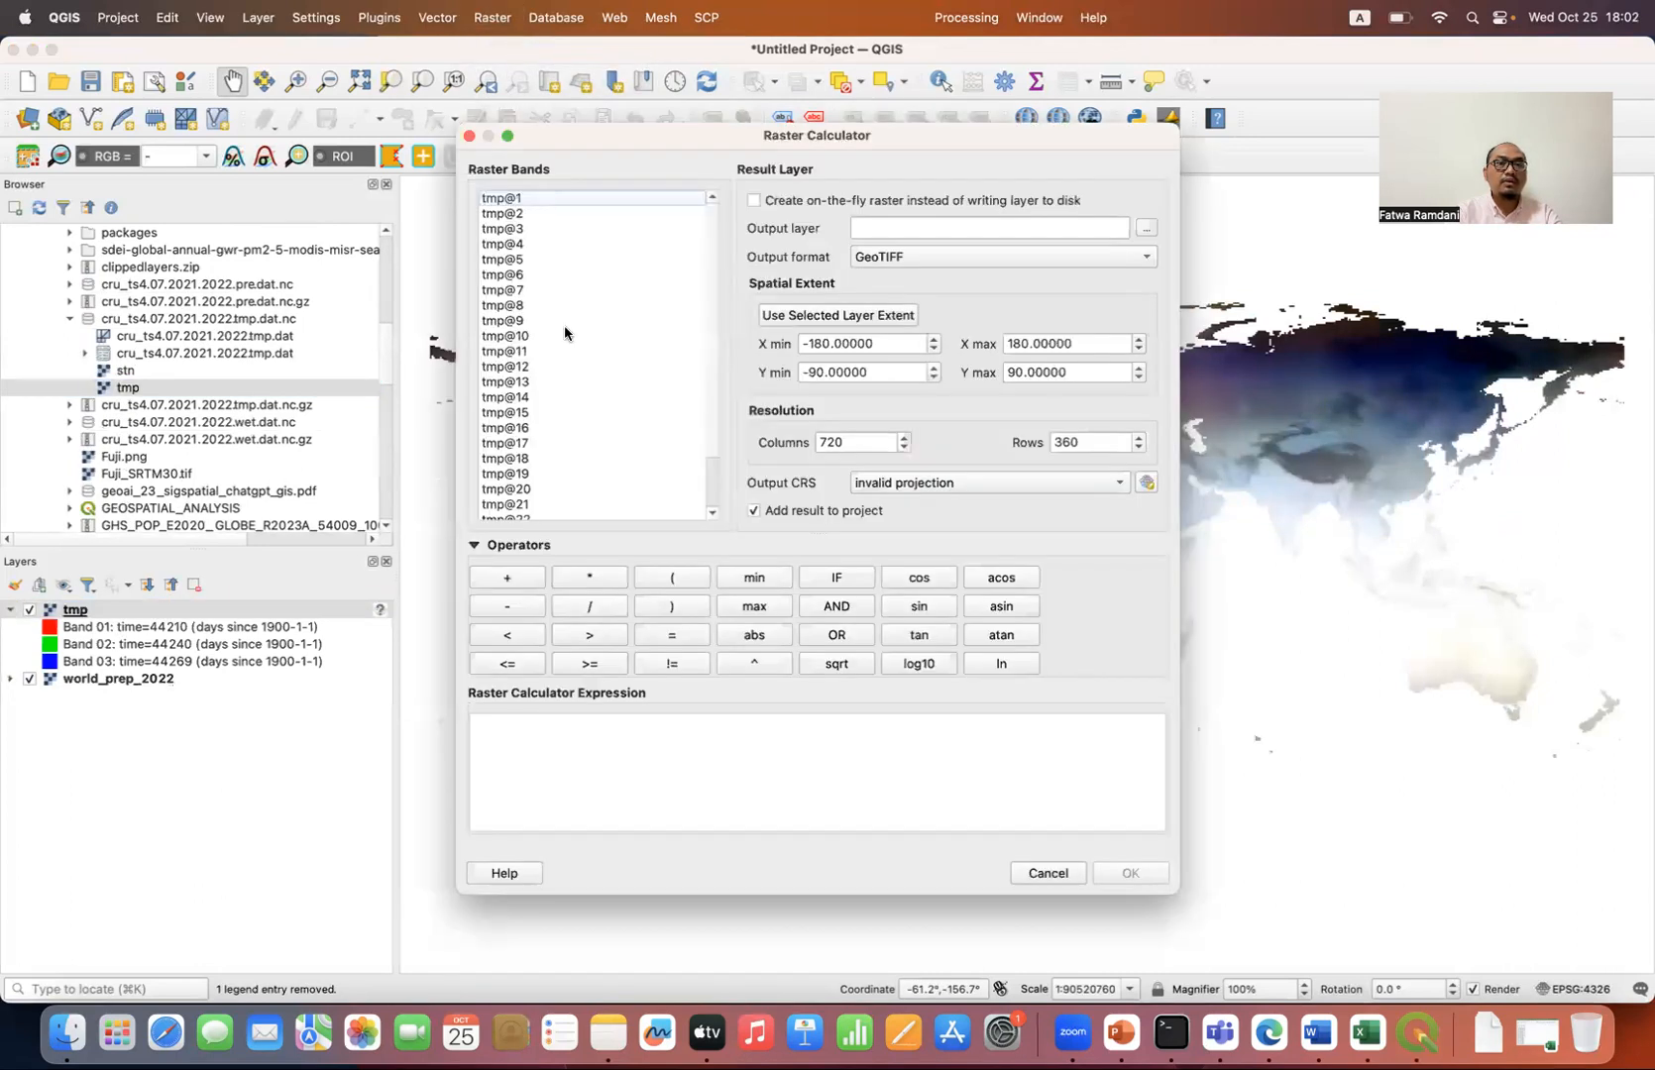
scroll(570, 458, "down", 2)
left_click(664, 578)
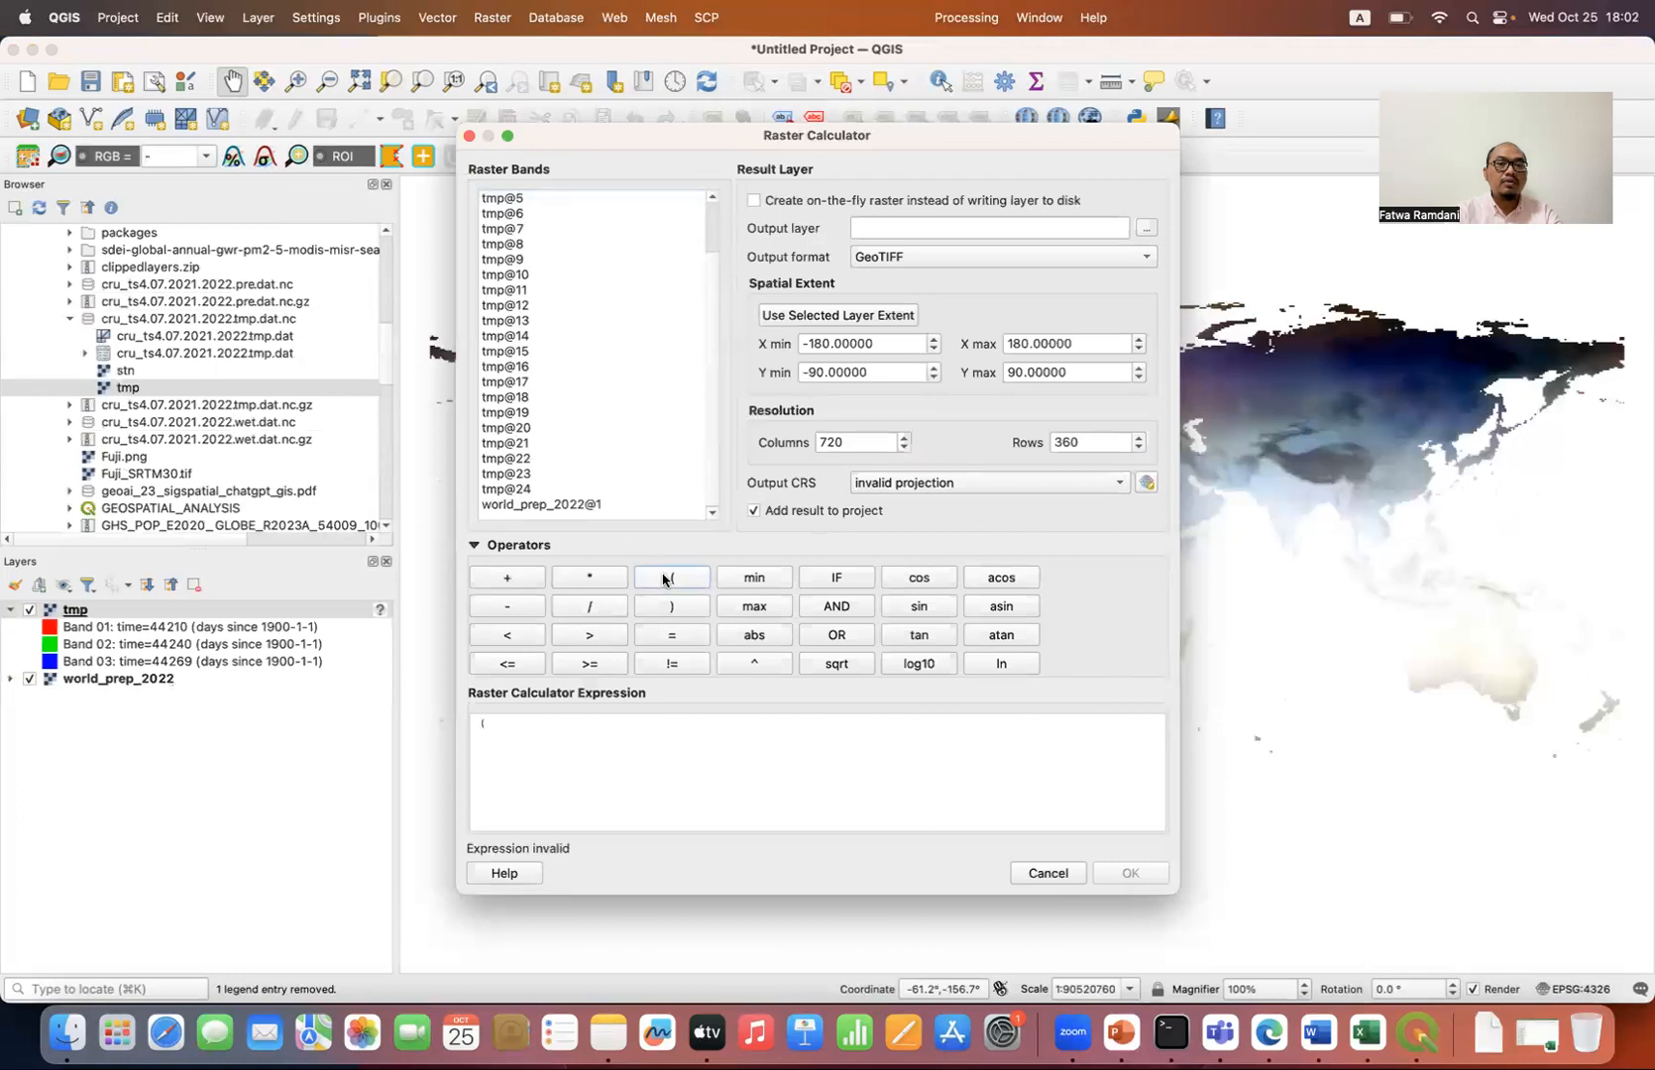
double_click(523, 322)
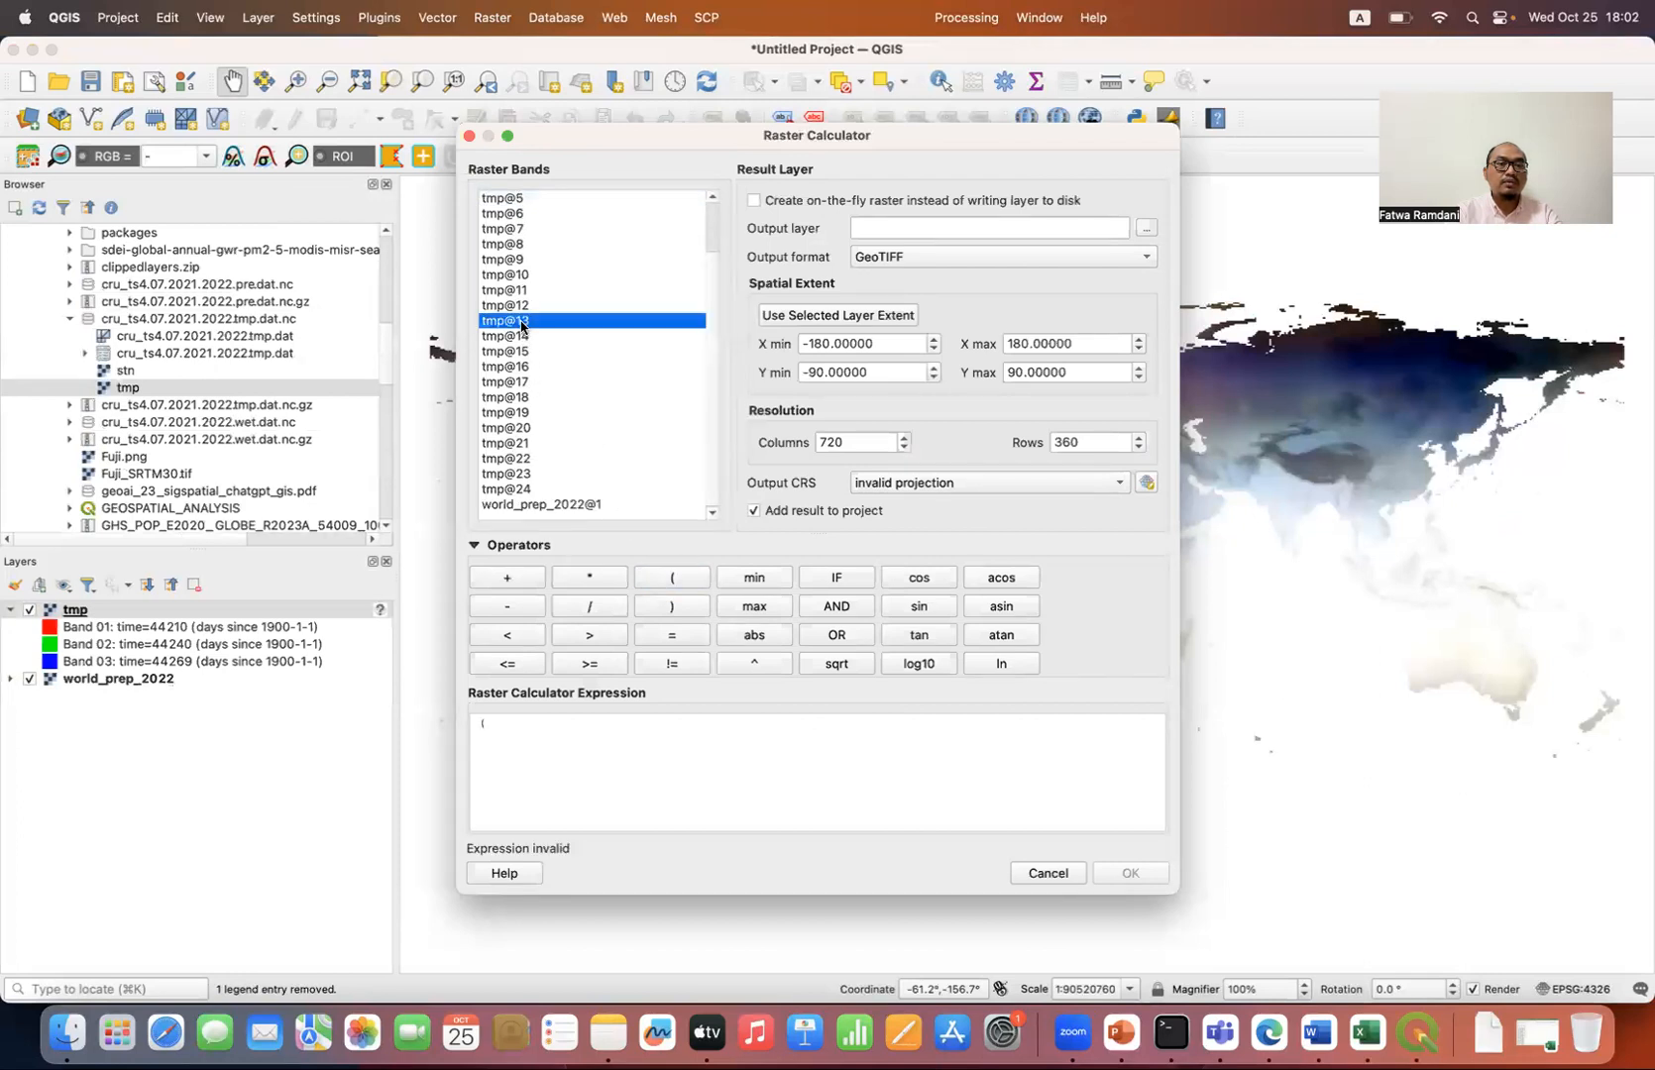
left_click(516, 580)
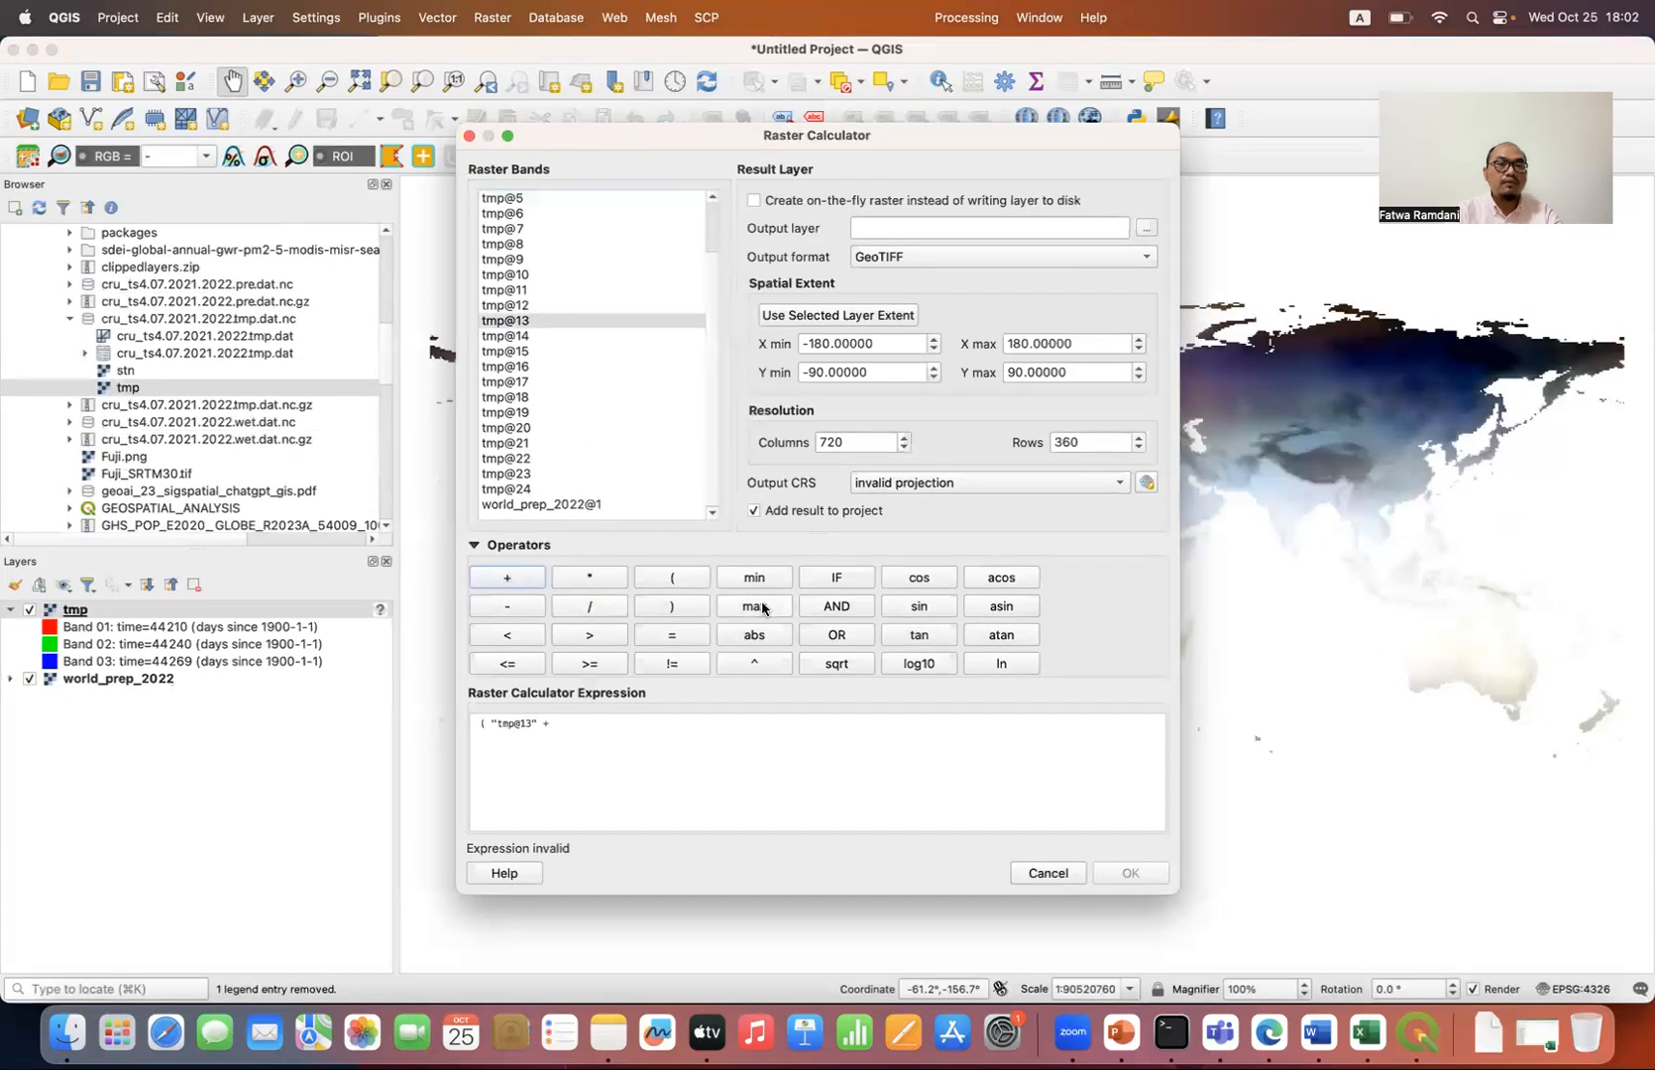
left_click(1049, 874)
Step: Add the existing raster world_temp_2022.tif from the Downloads folder to the project and collapse all layer legends
scroll(197, 440, "down", 5)
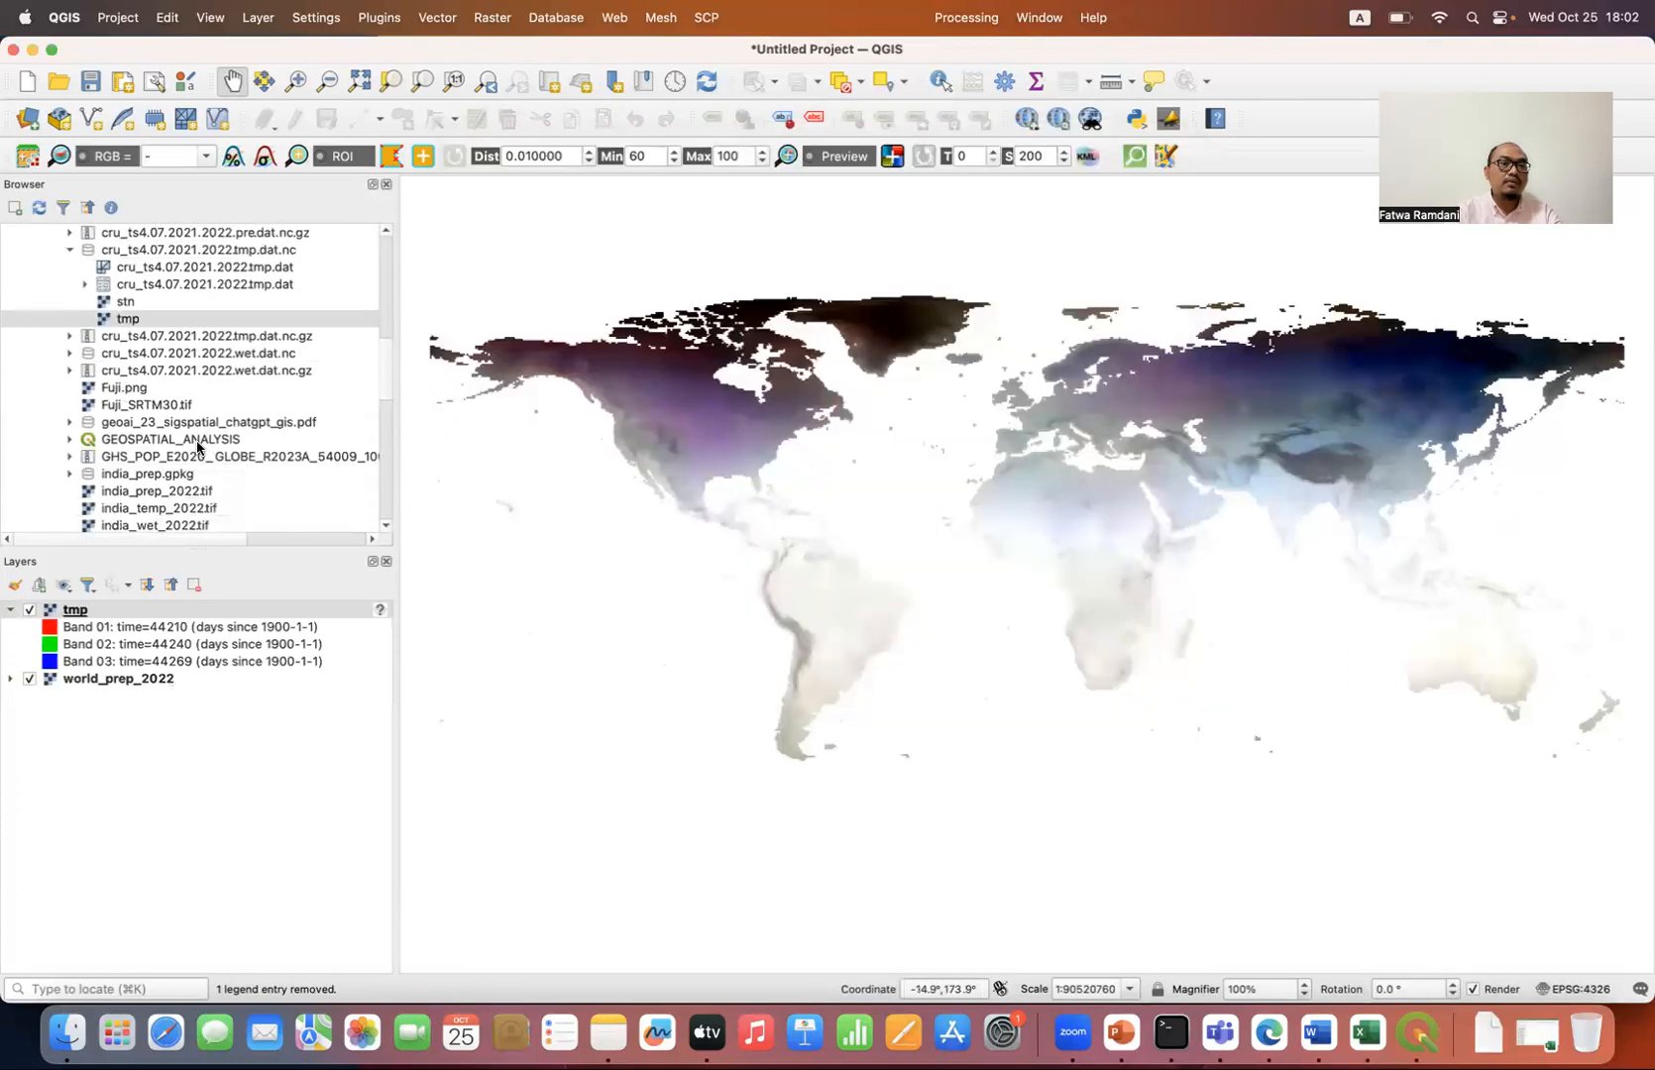
scroll(198, 447, "down", 5)
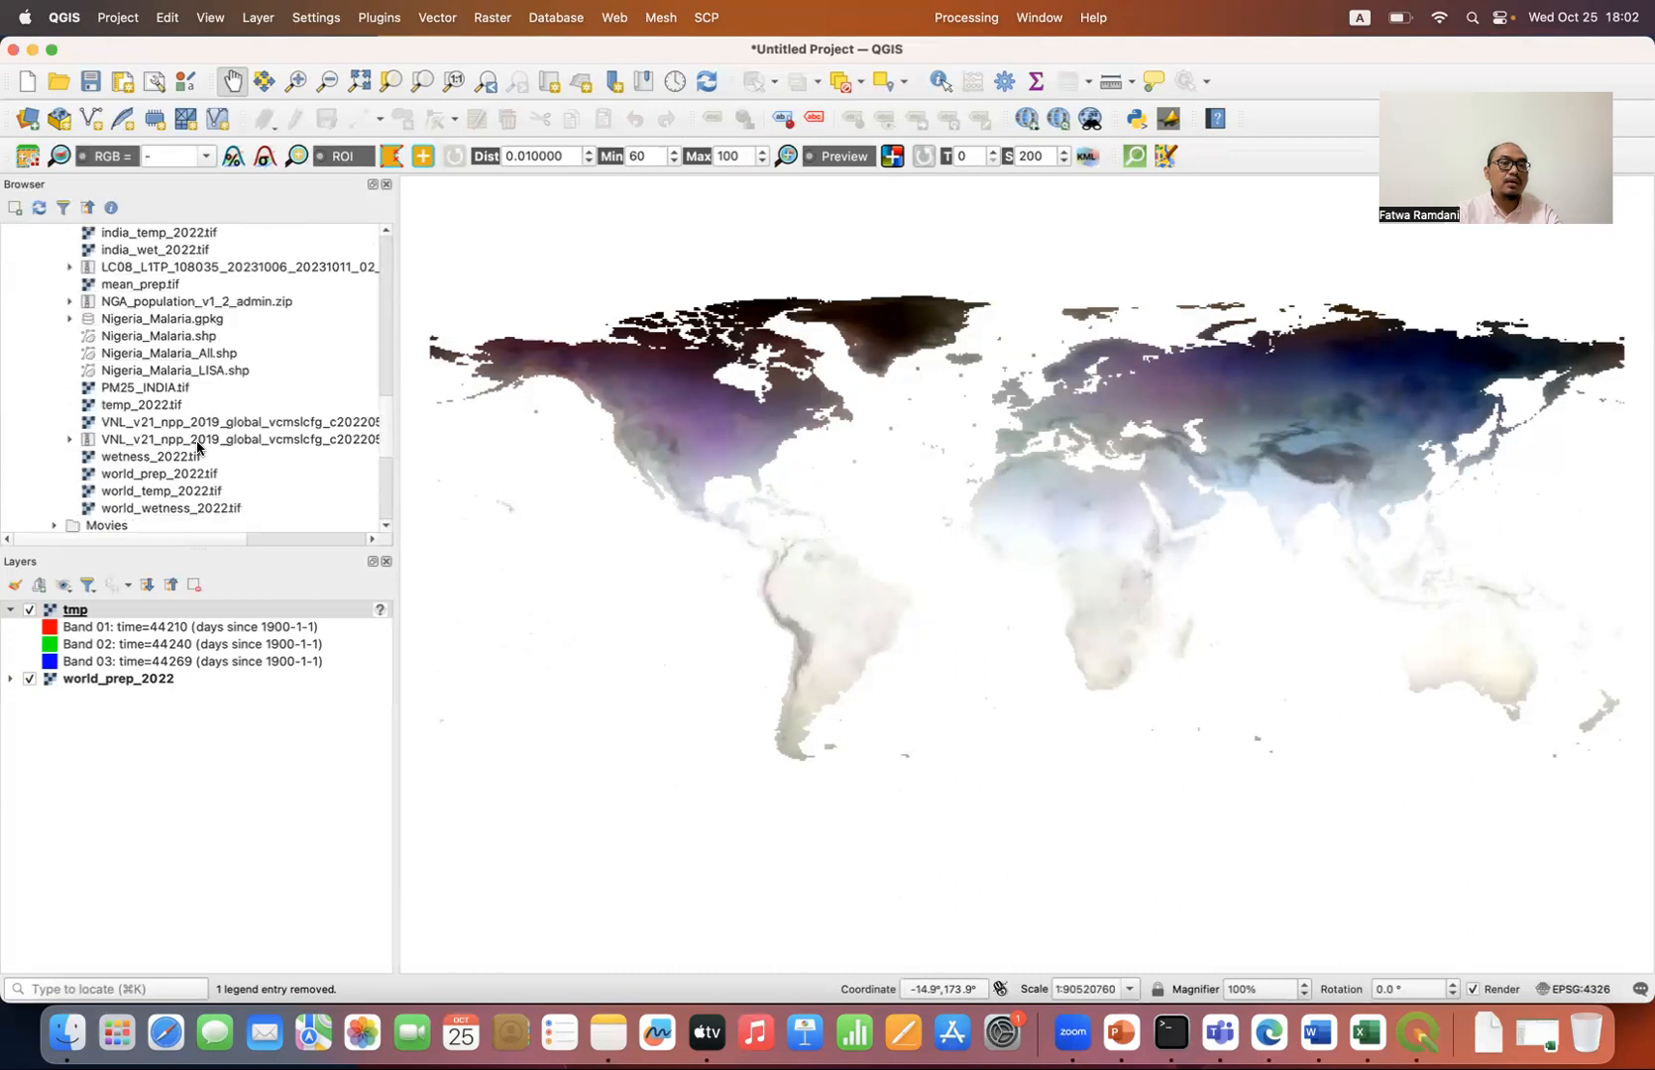
double_click(194, 493)
left_click(172, 584)
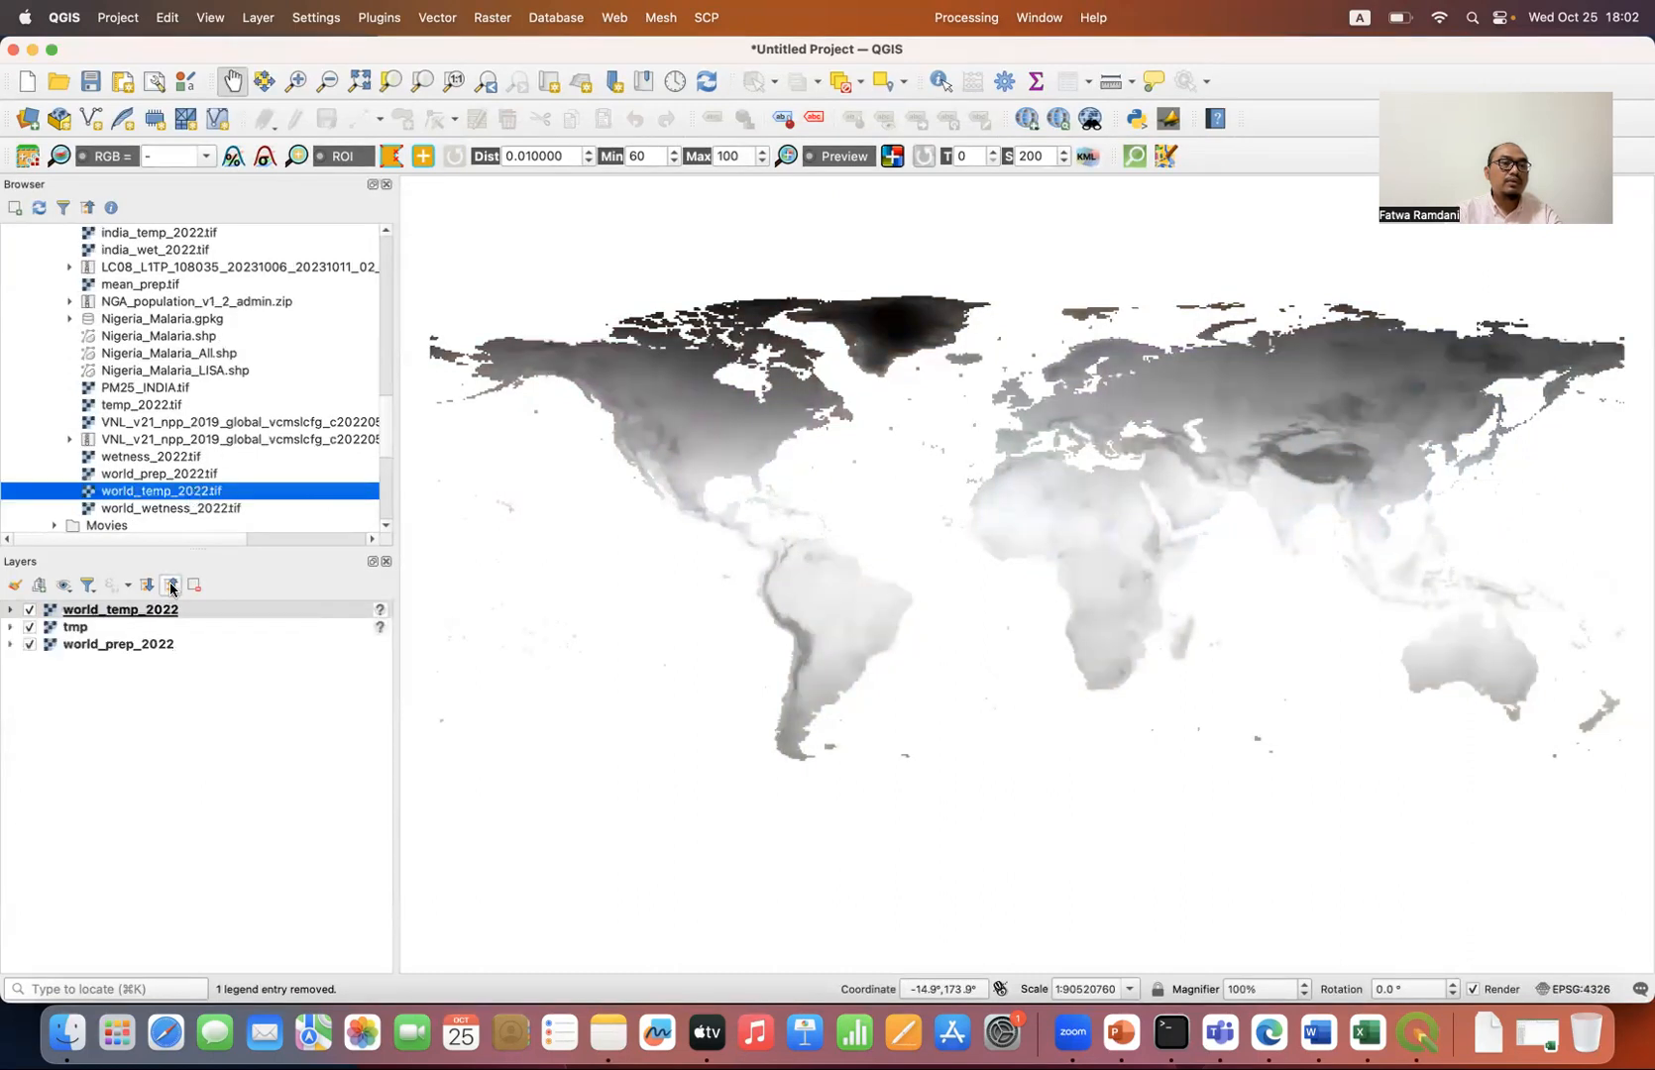
Step: Remove the tmp layer from the project
left_click(109, 627)
left_click(195, 586)
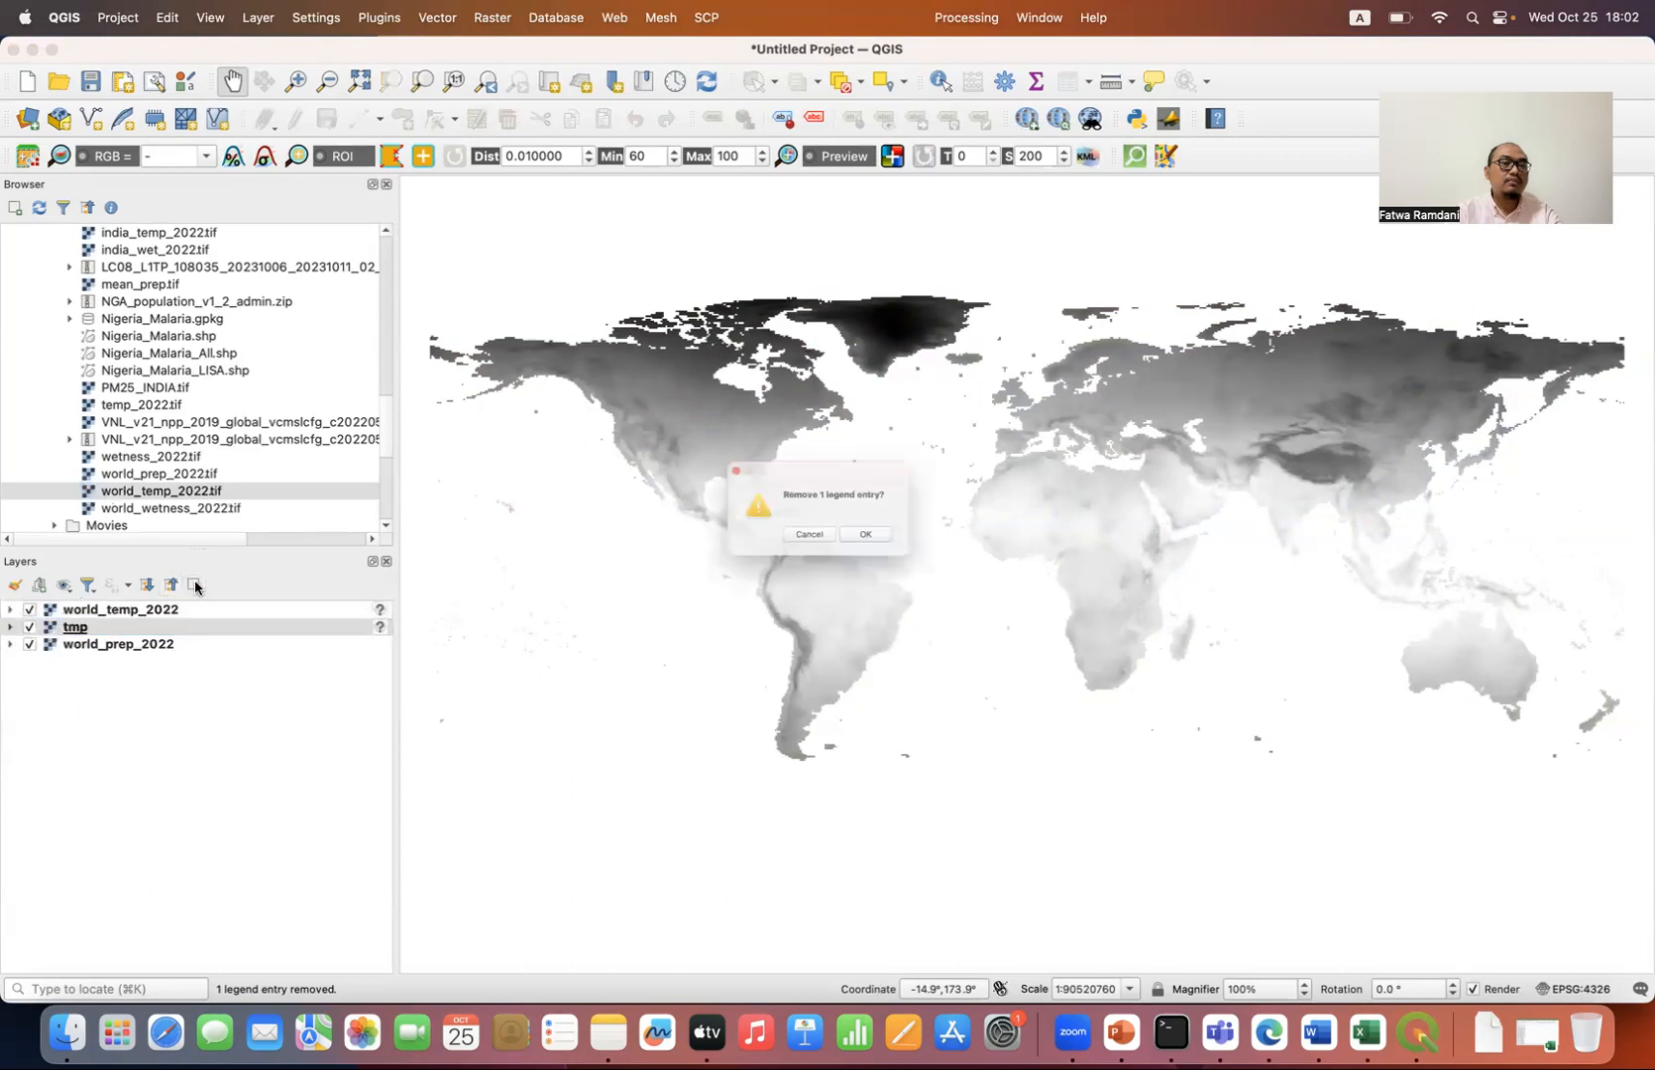
left_click(858, 551)
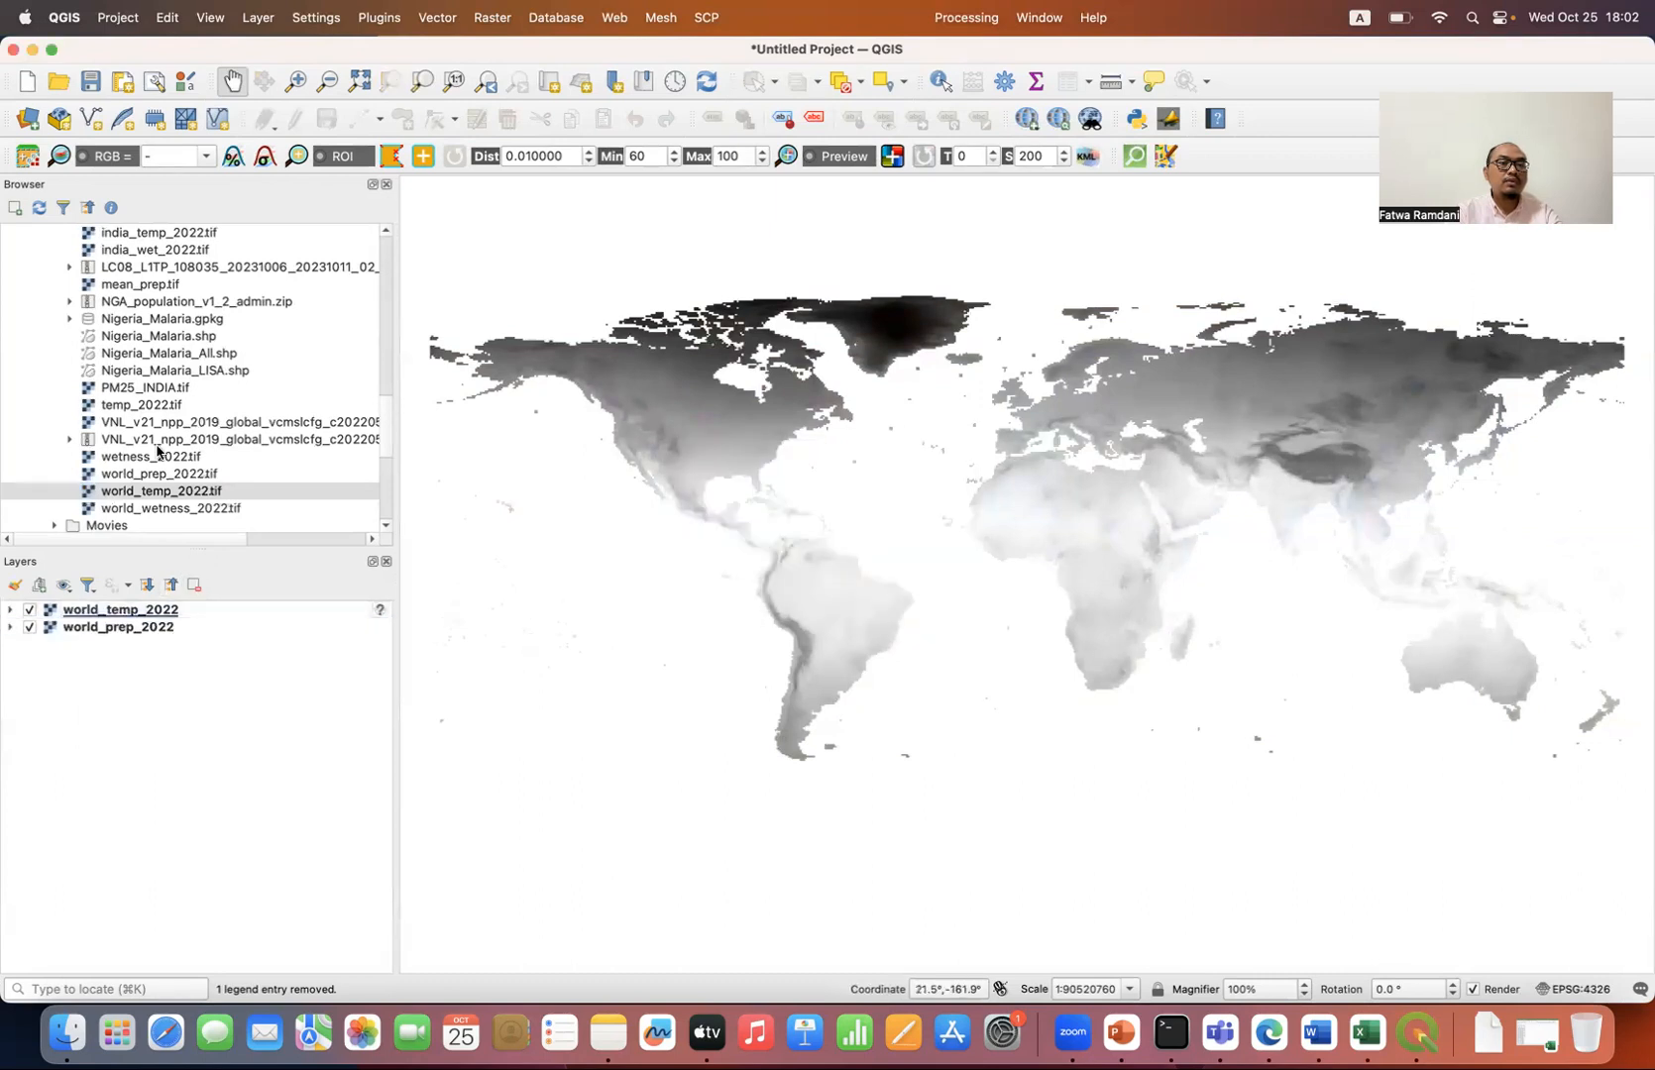
Step: Add the wet raster from cru_ts4.07.2021.2022.wet.dat.nc to the project
scroll(188, 406, "up", 5)
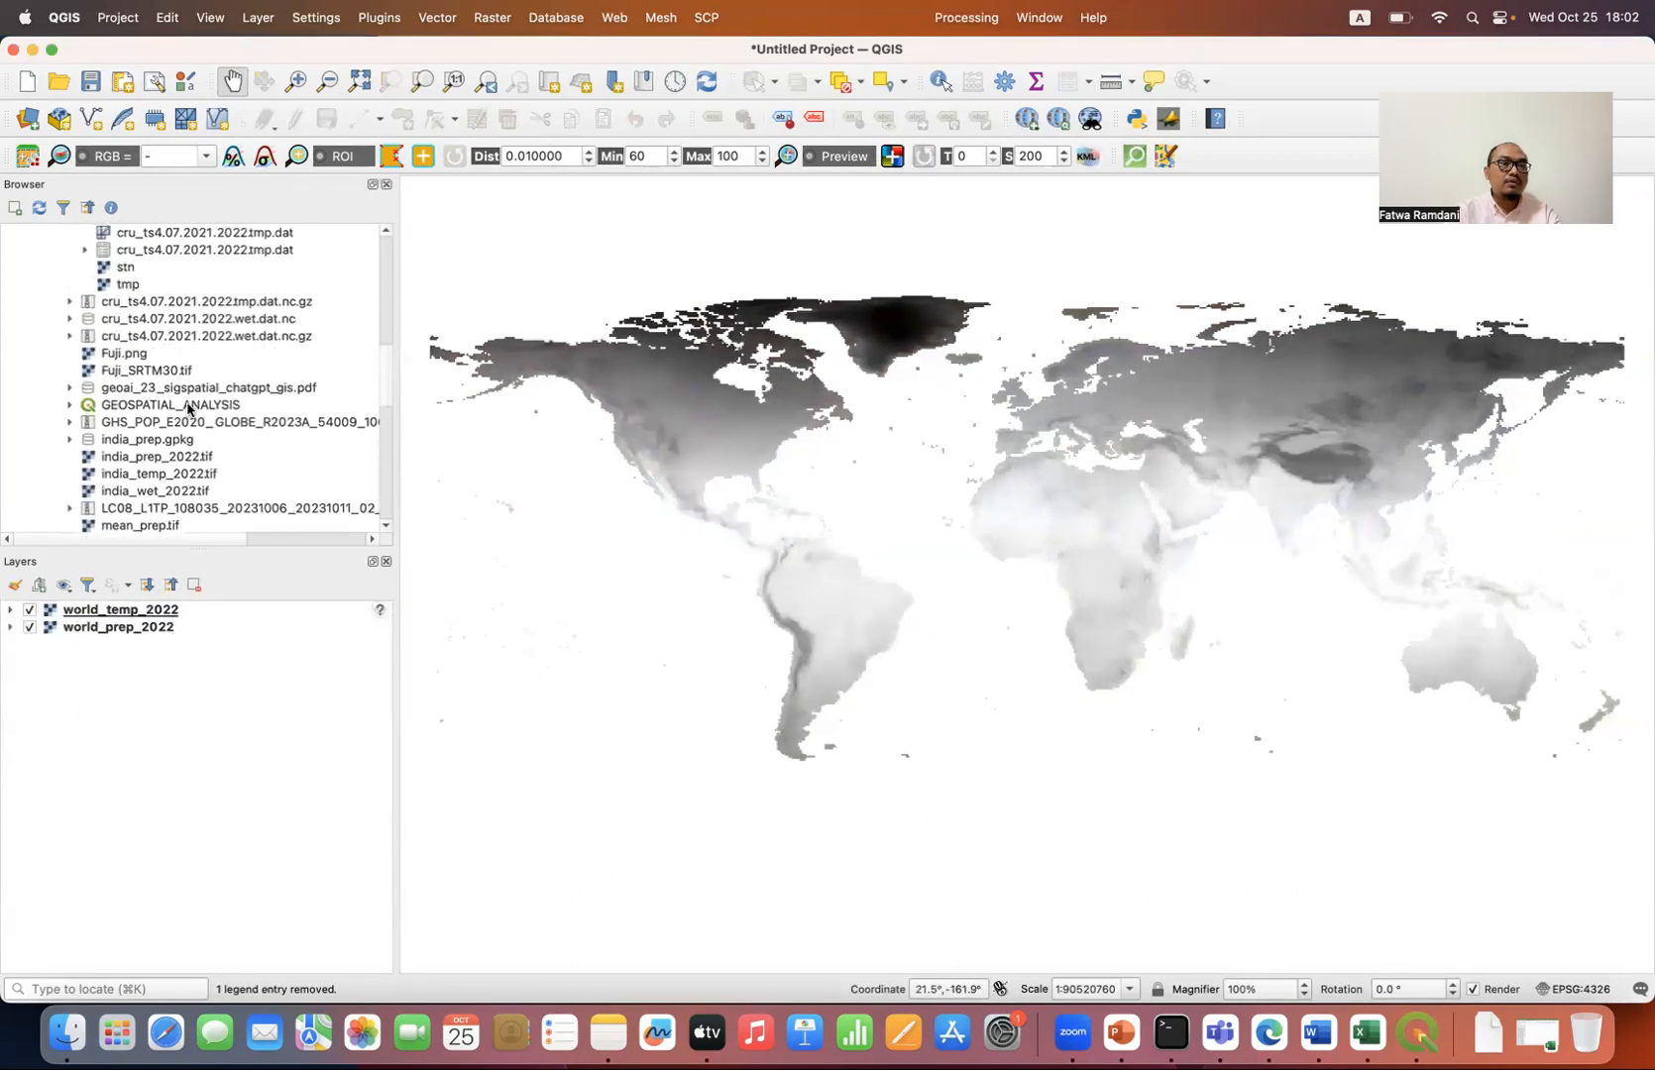
left_click(68, 320)
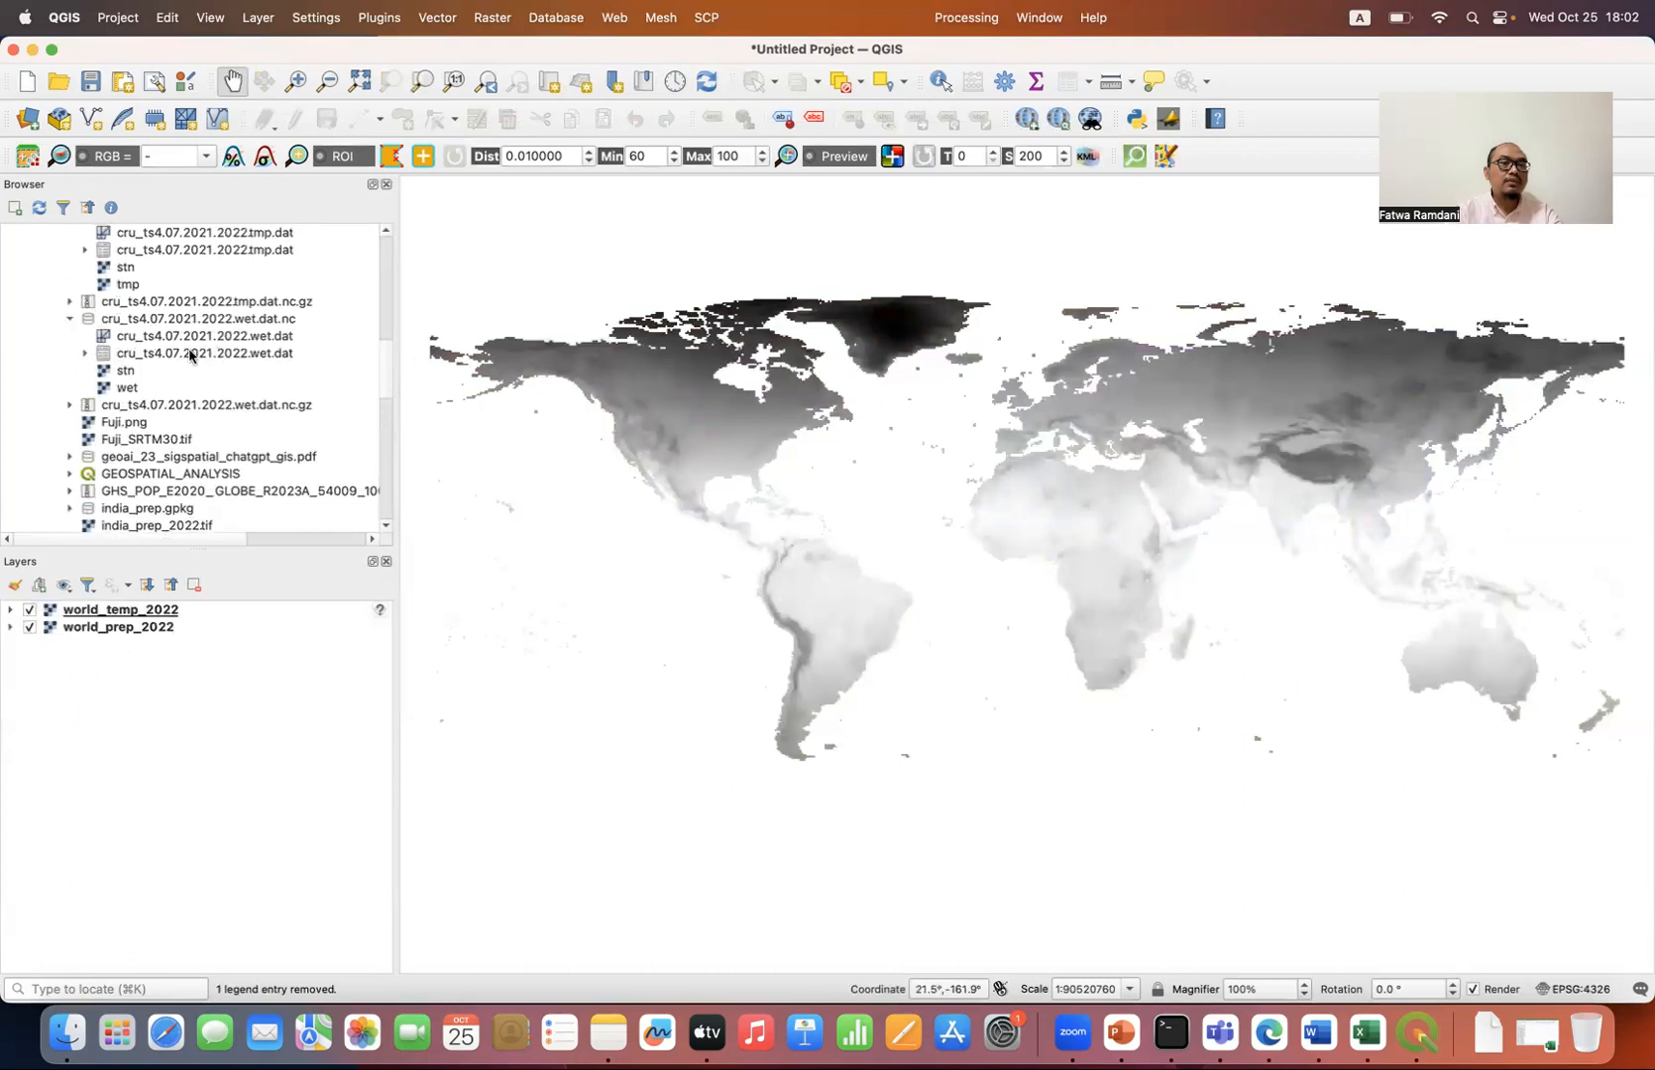
double_click(133, 389)
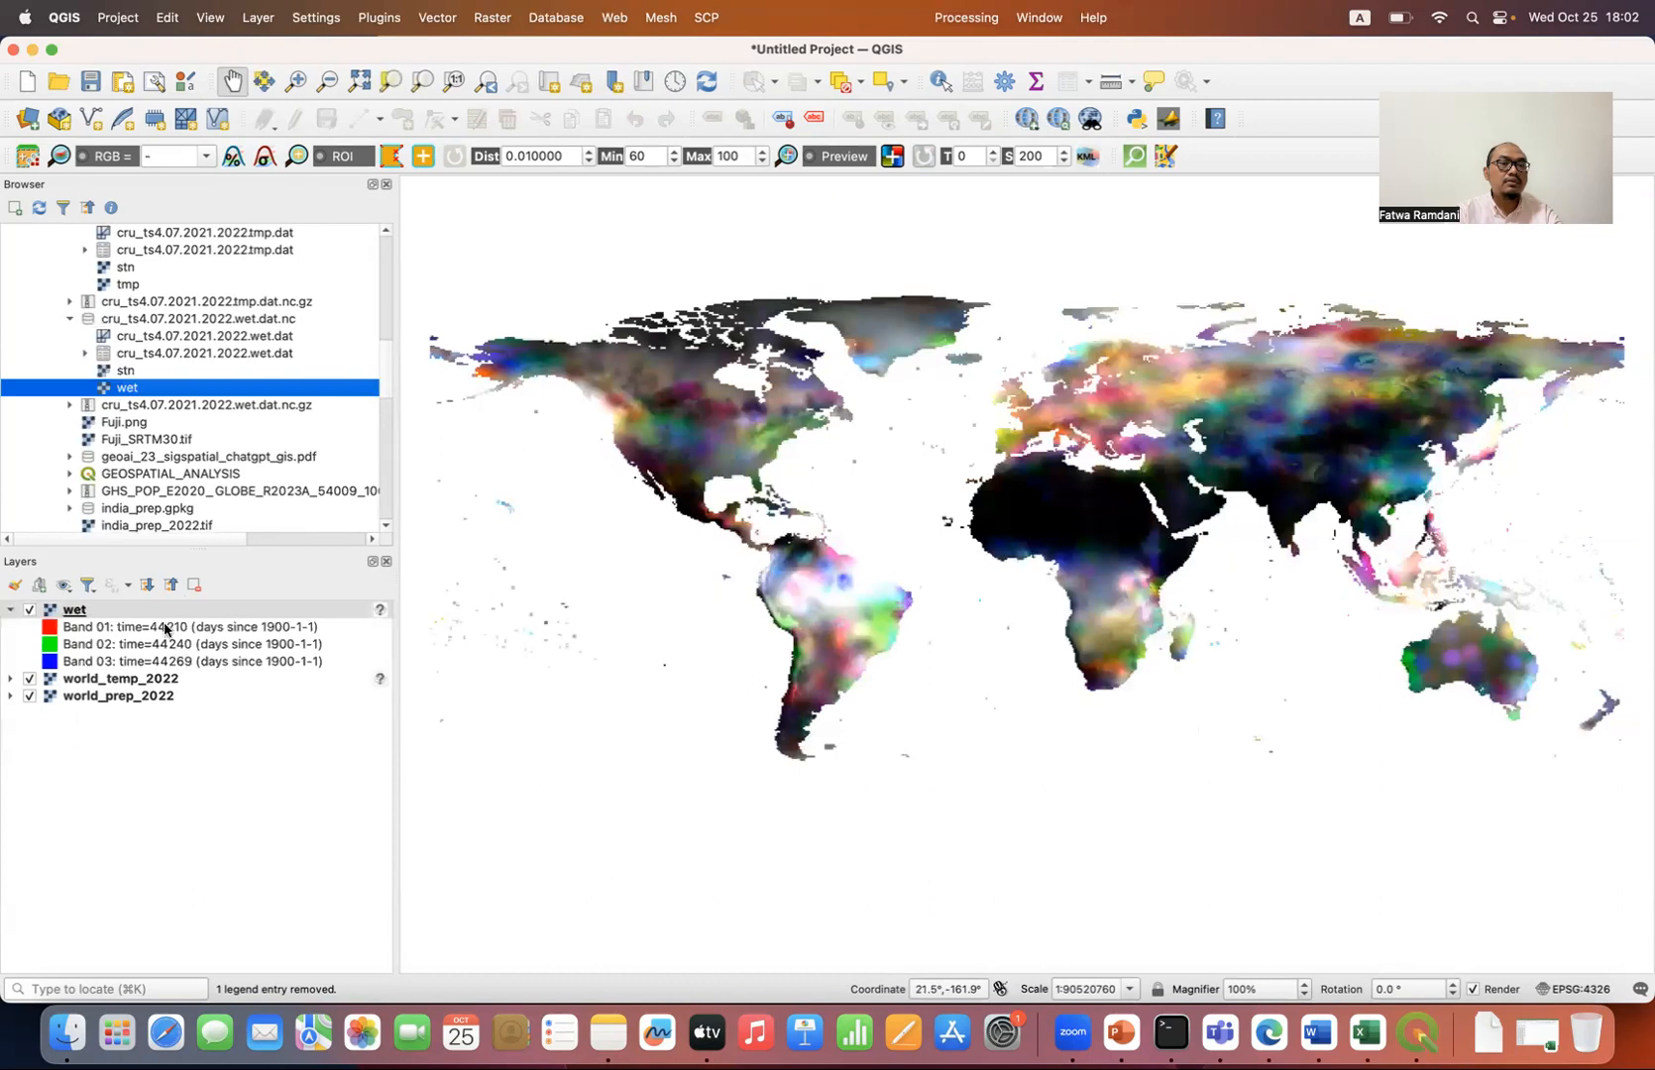
left_click(210, 609)
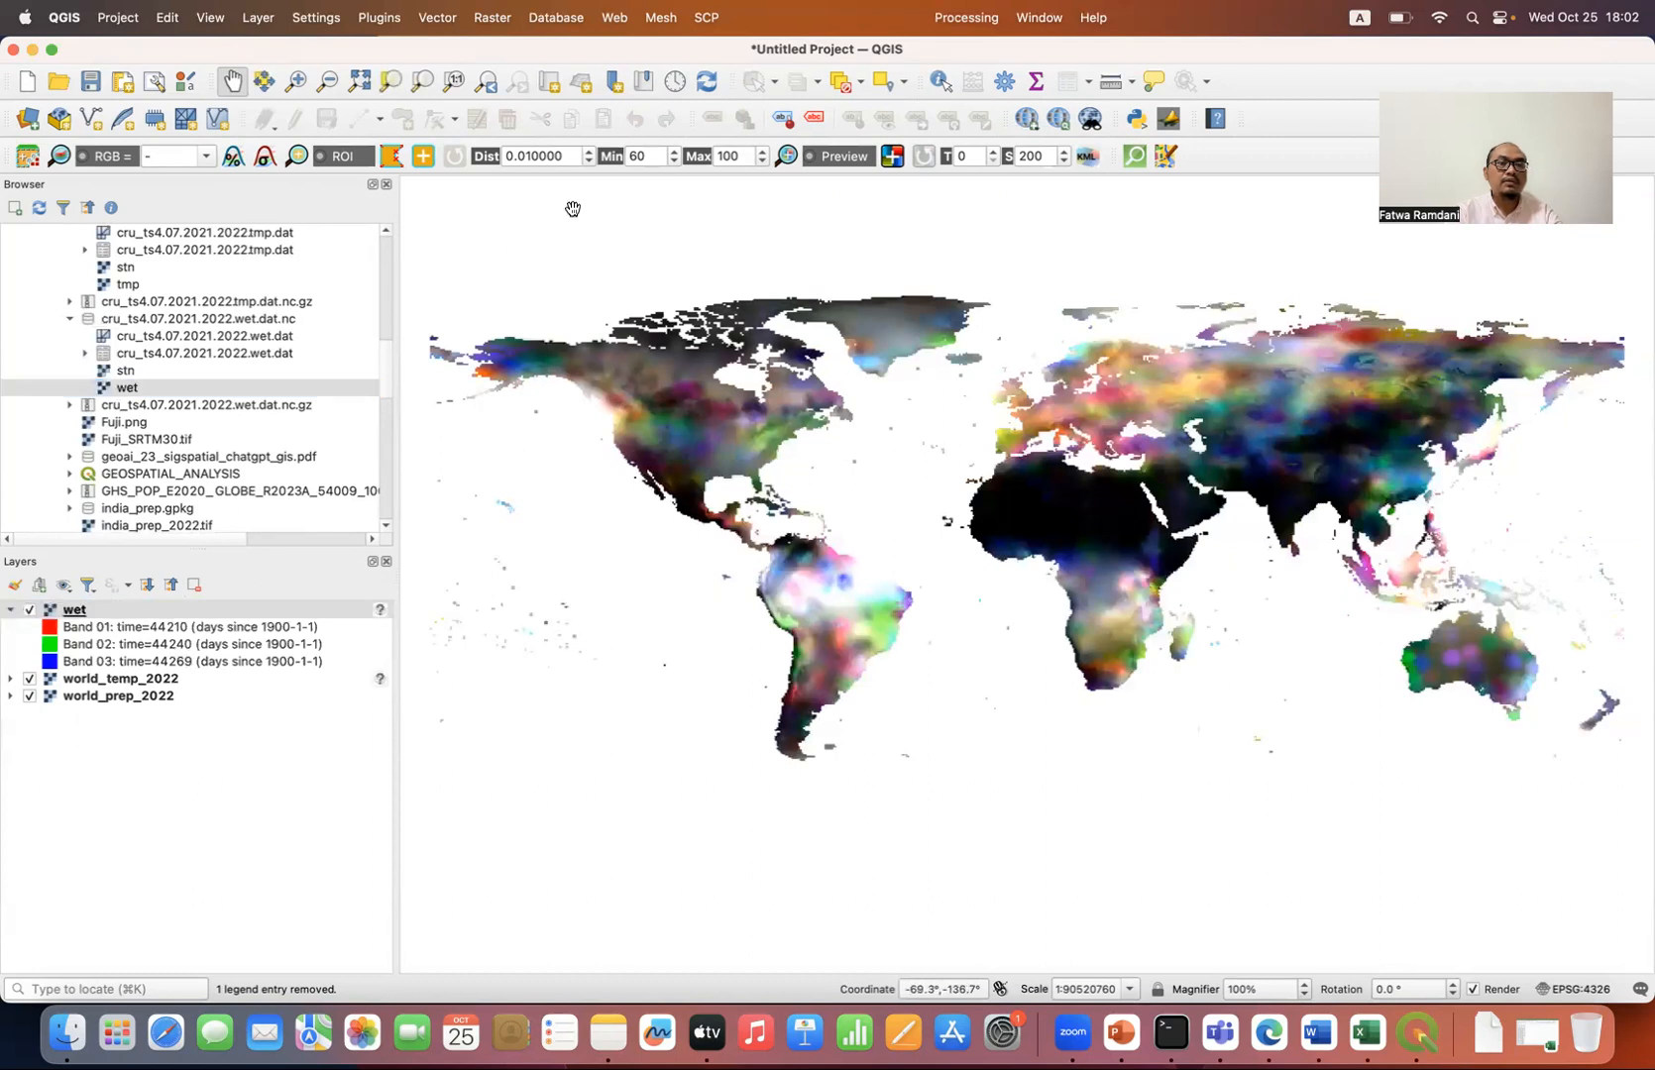
left_click(494, 20)
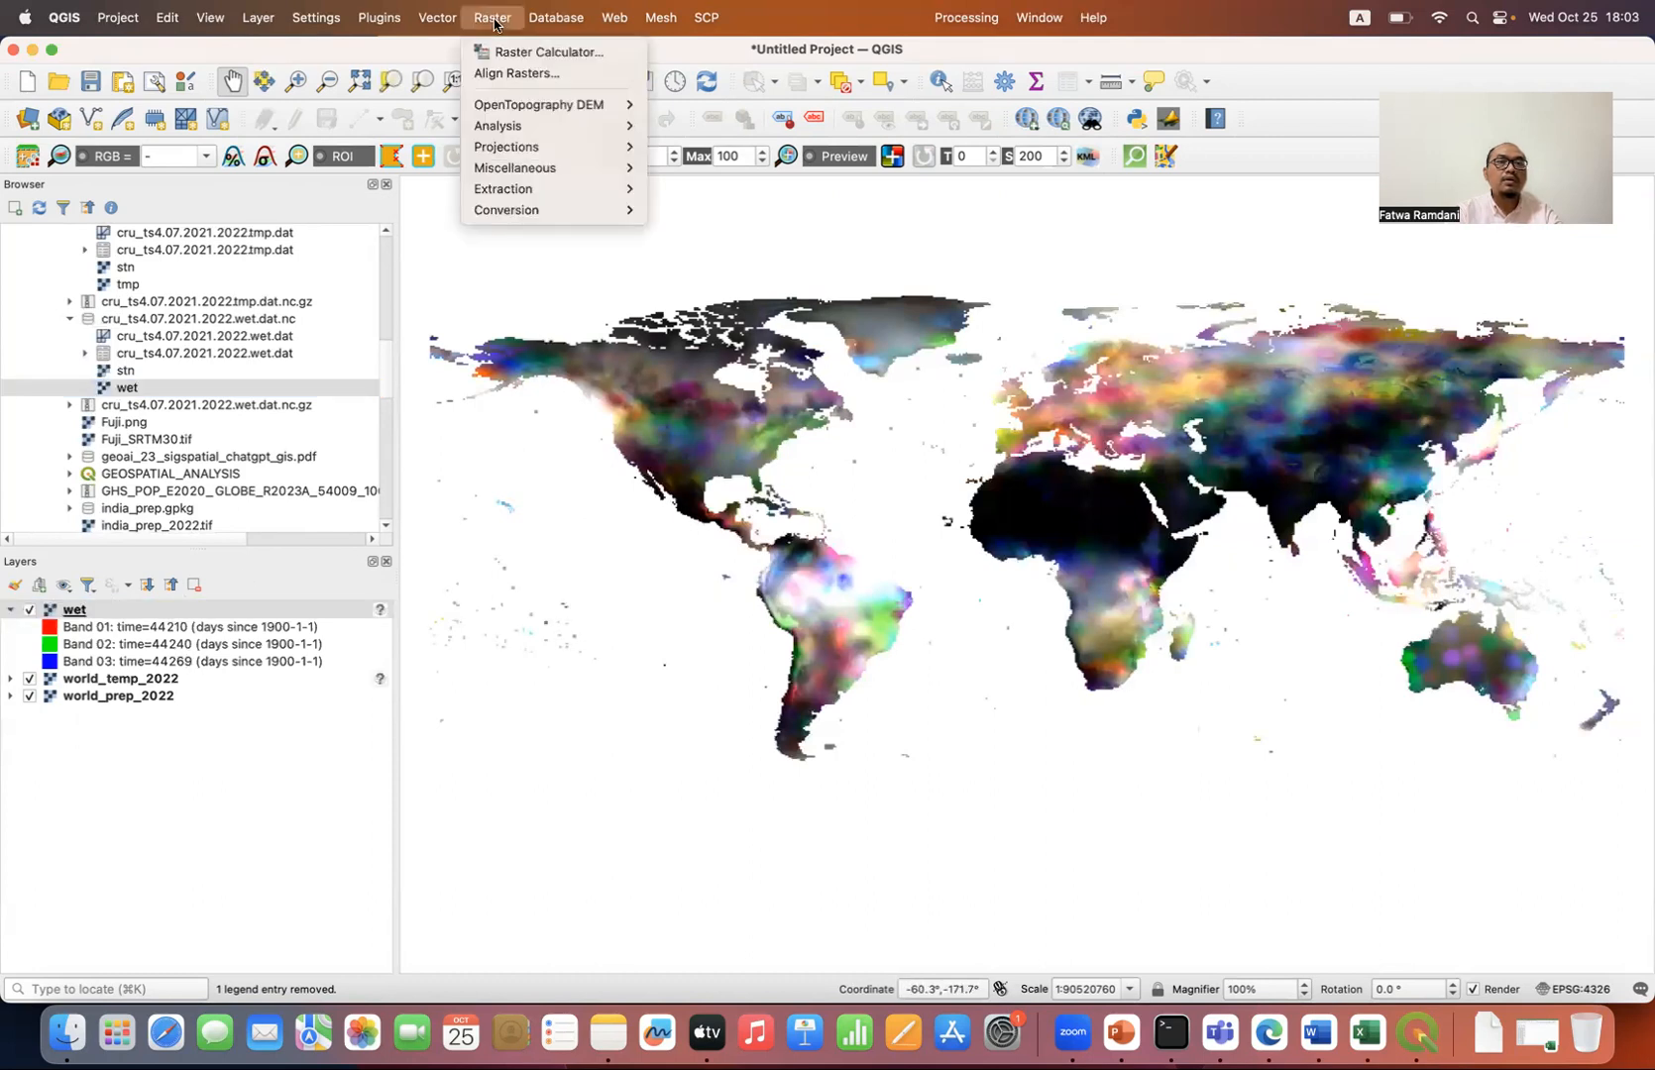
left_click(524, 58)
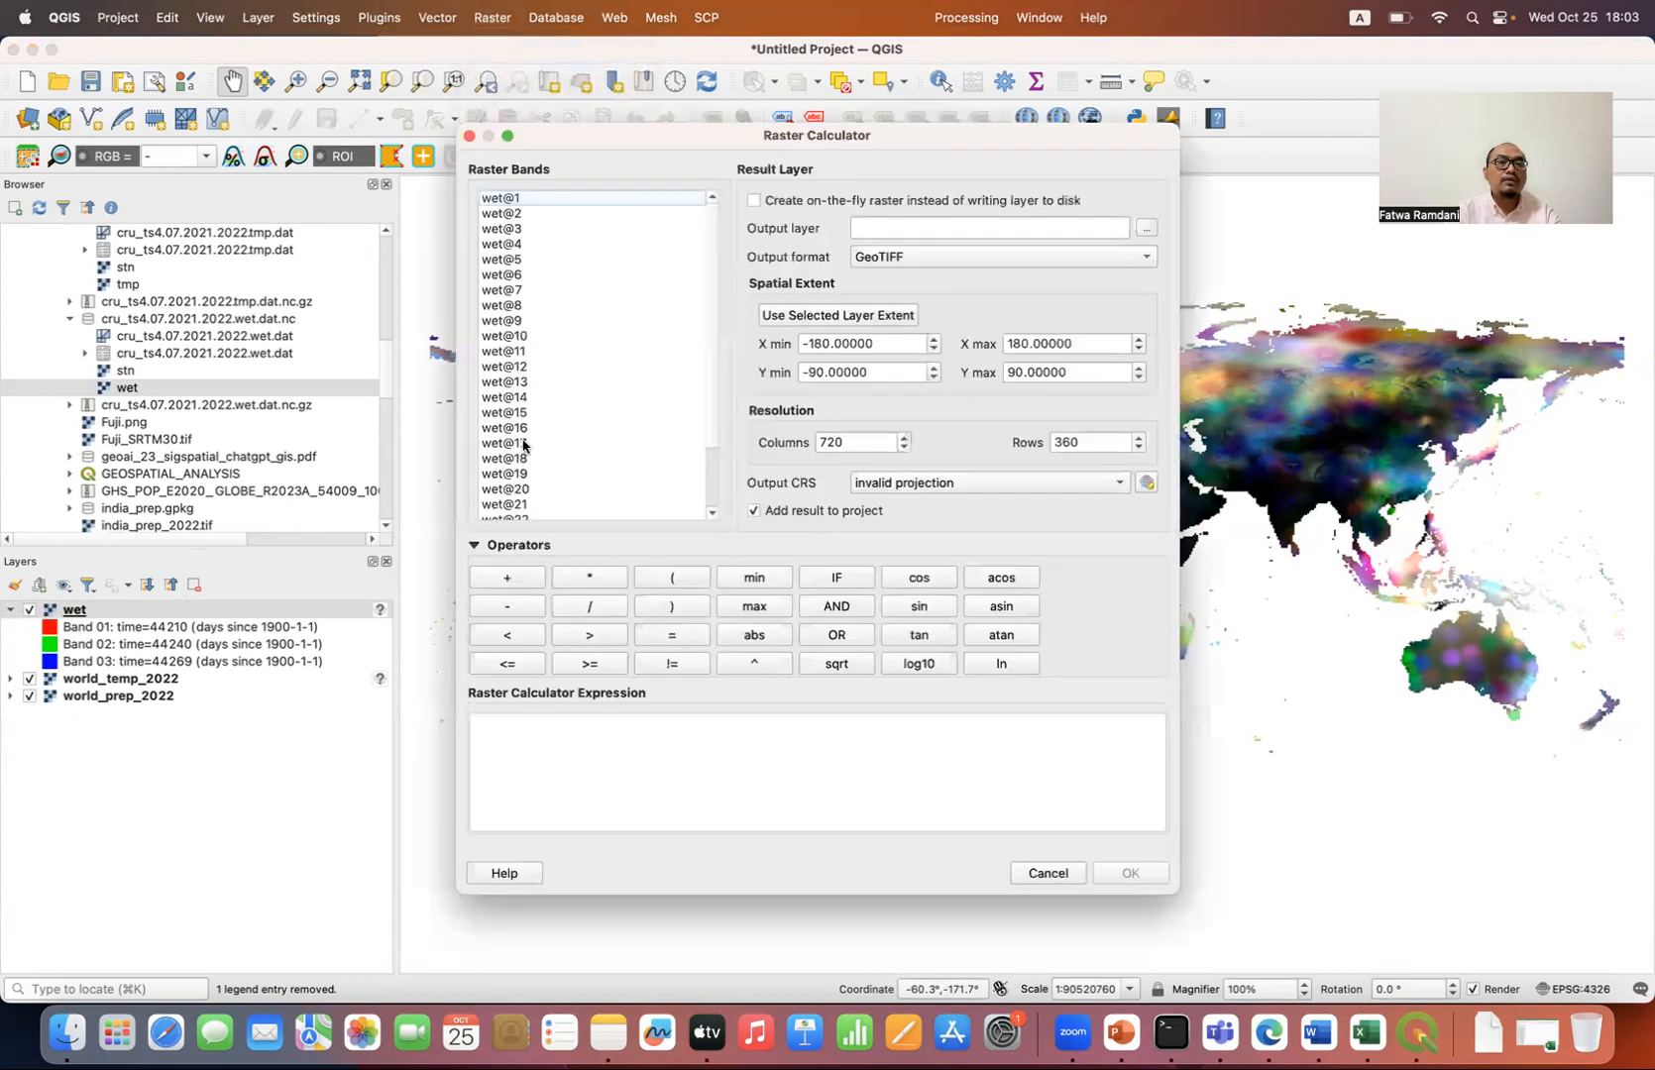
scroll(525, 451, "down", 2)
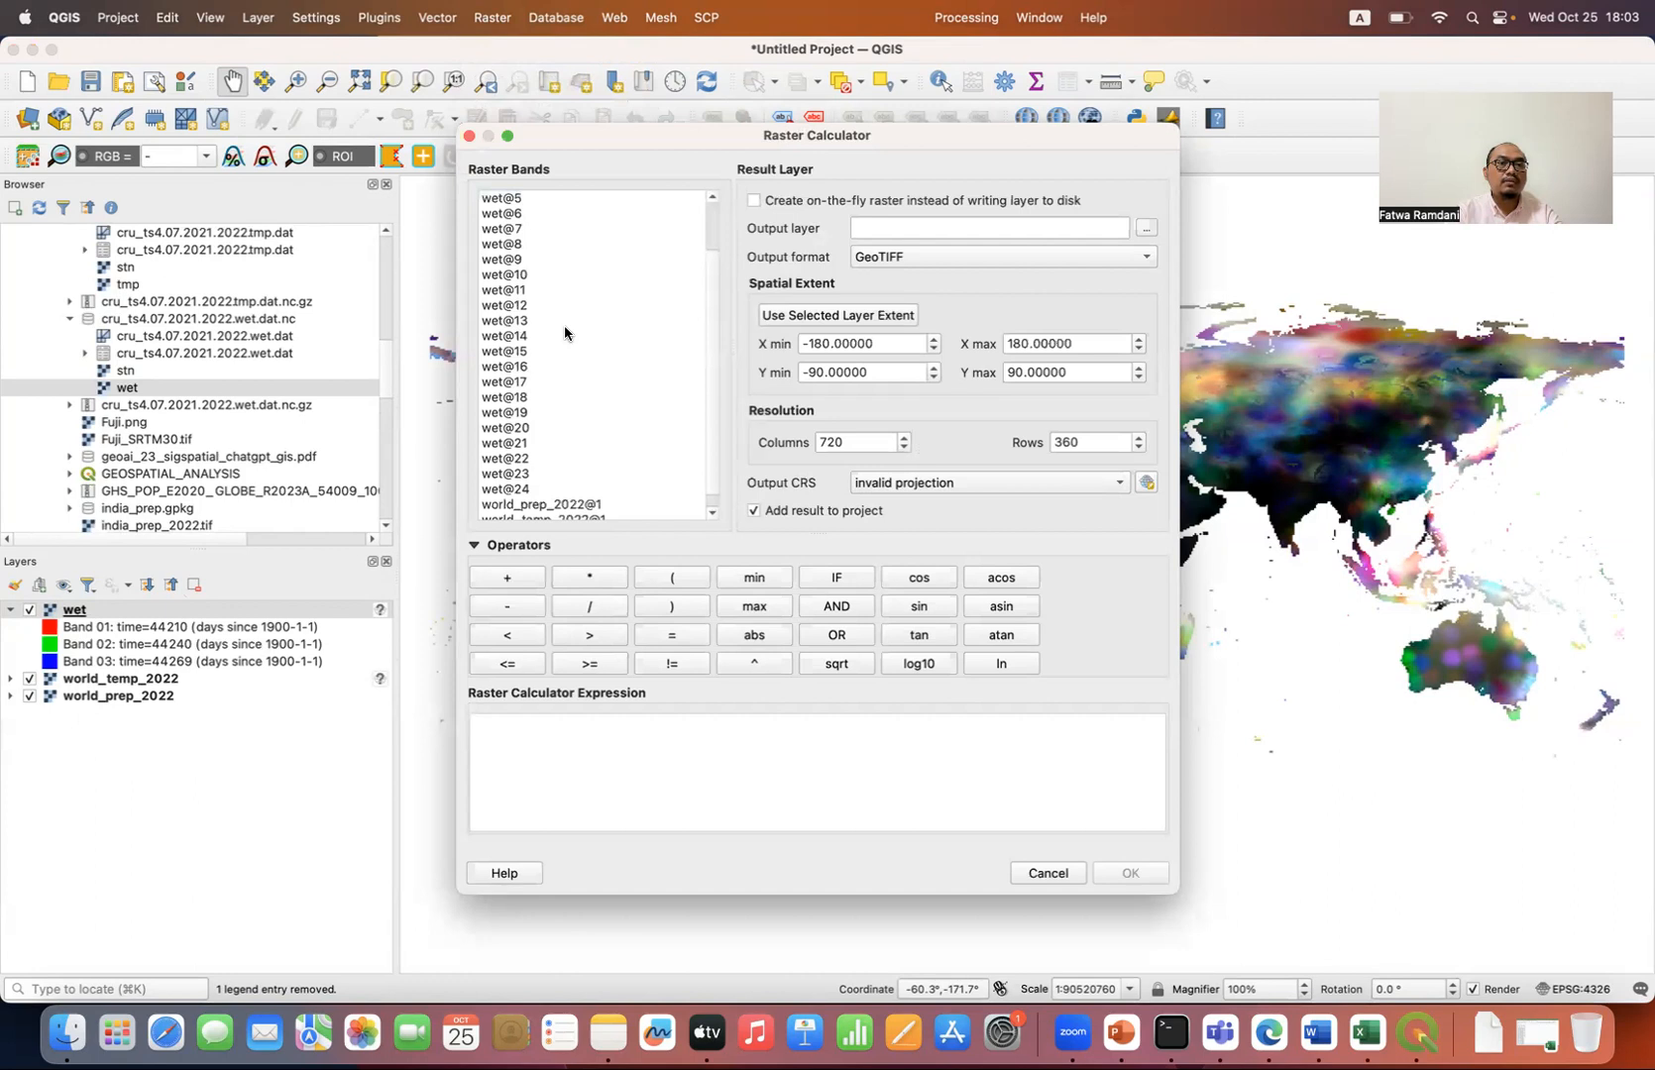
left_click(659, 584)
double_click(509, 321)
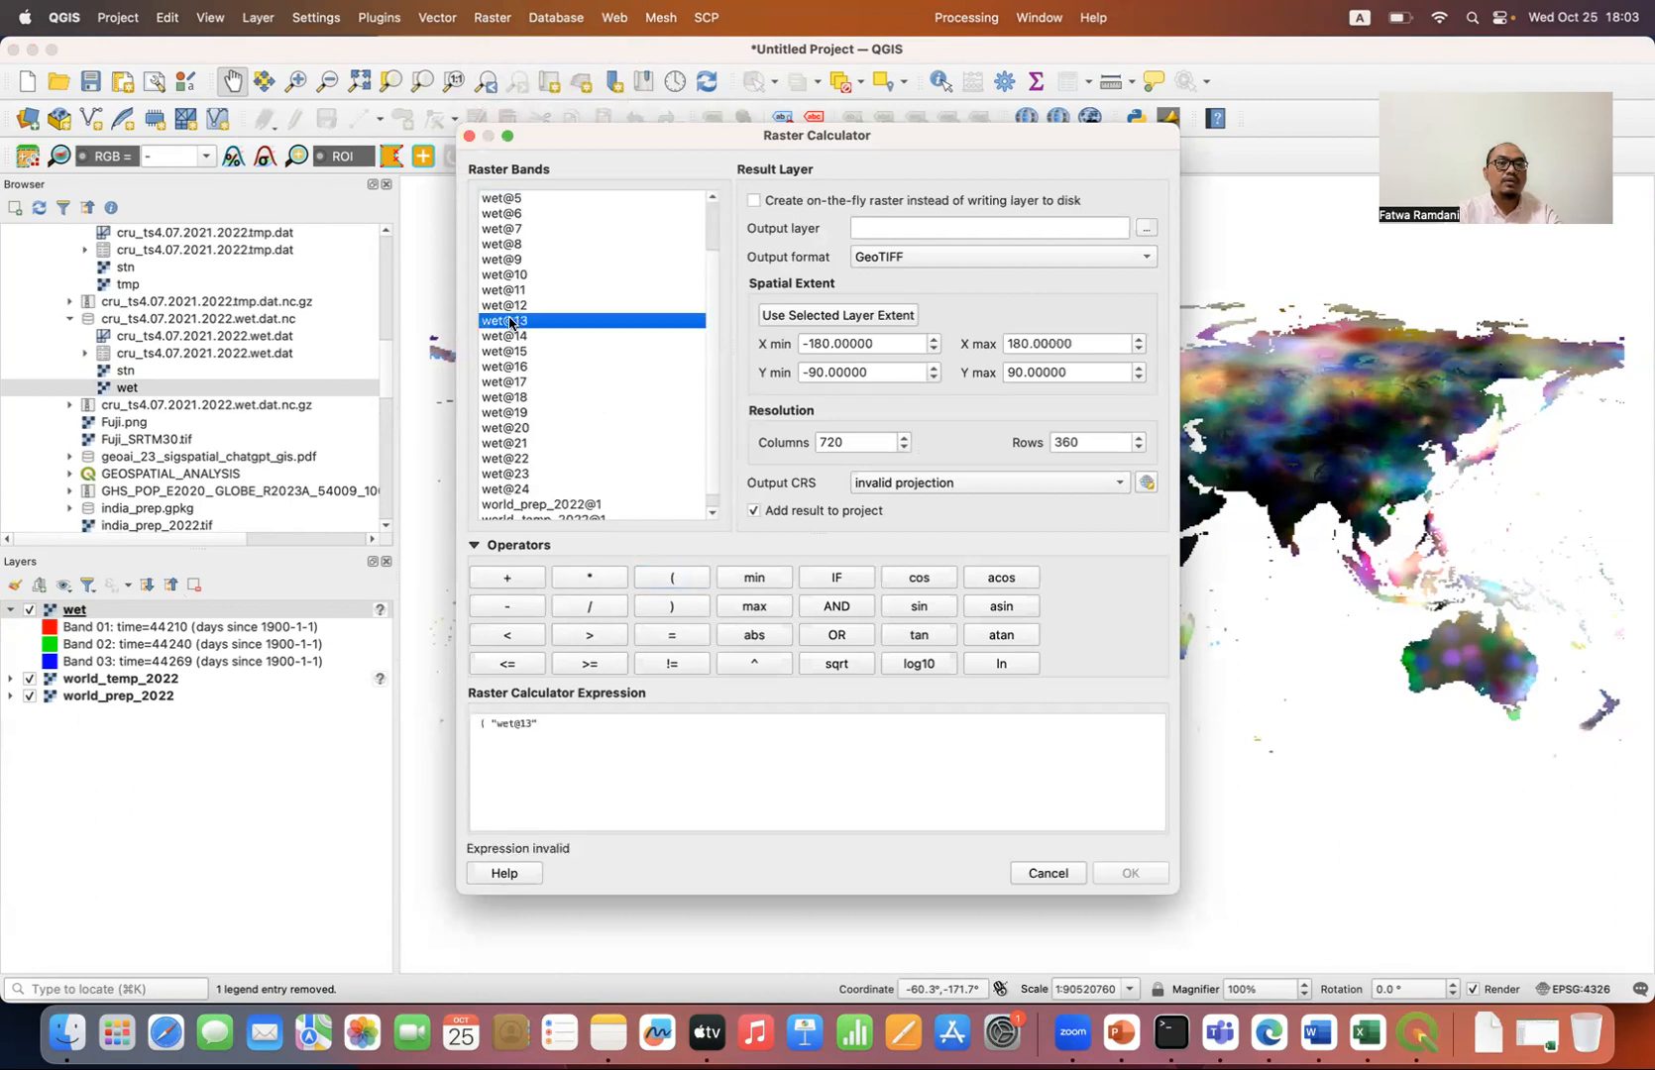
left_click(527, 582)
left_click(548, 338)
double_click(548, 338)
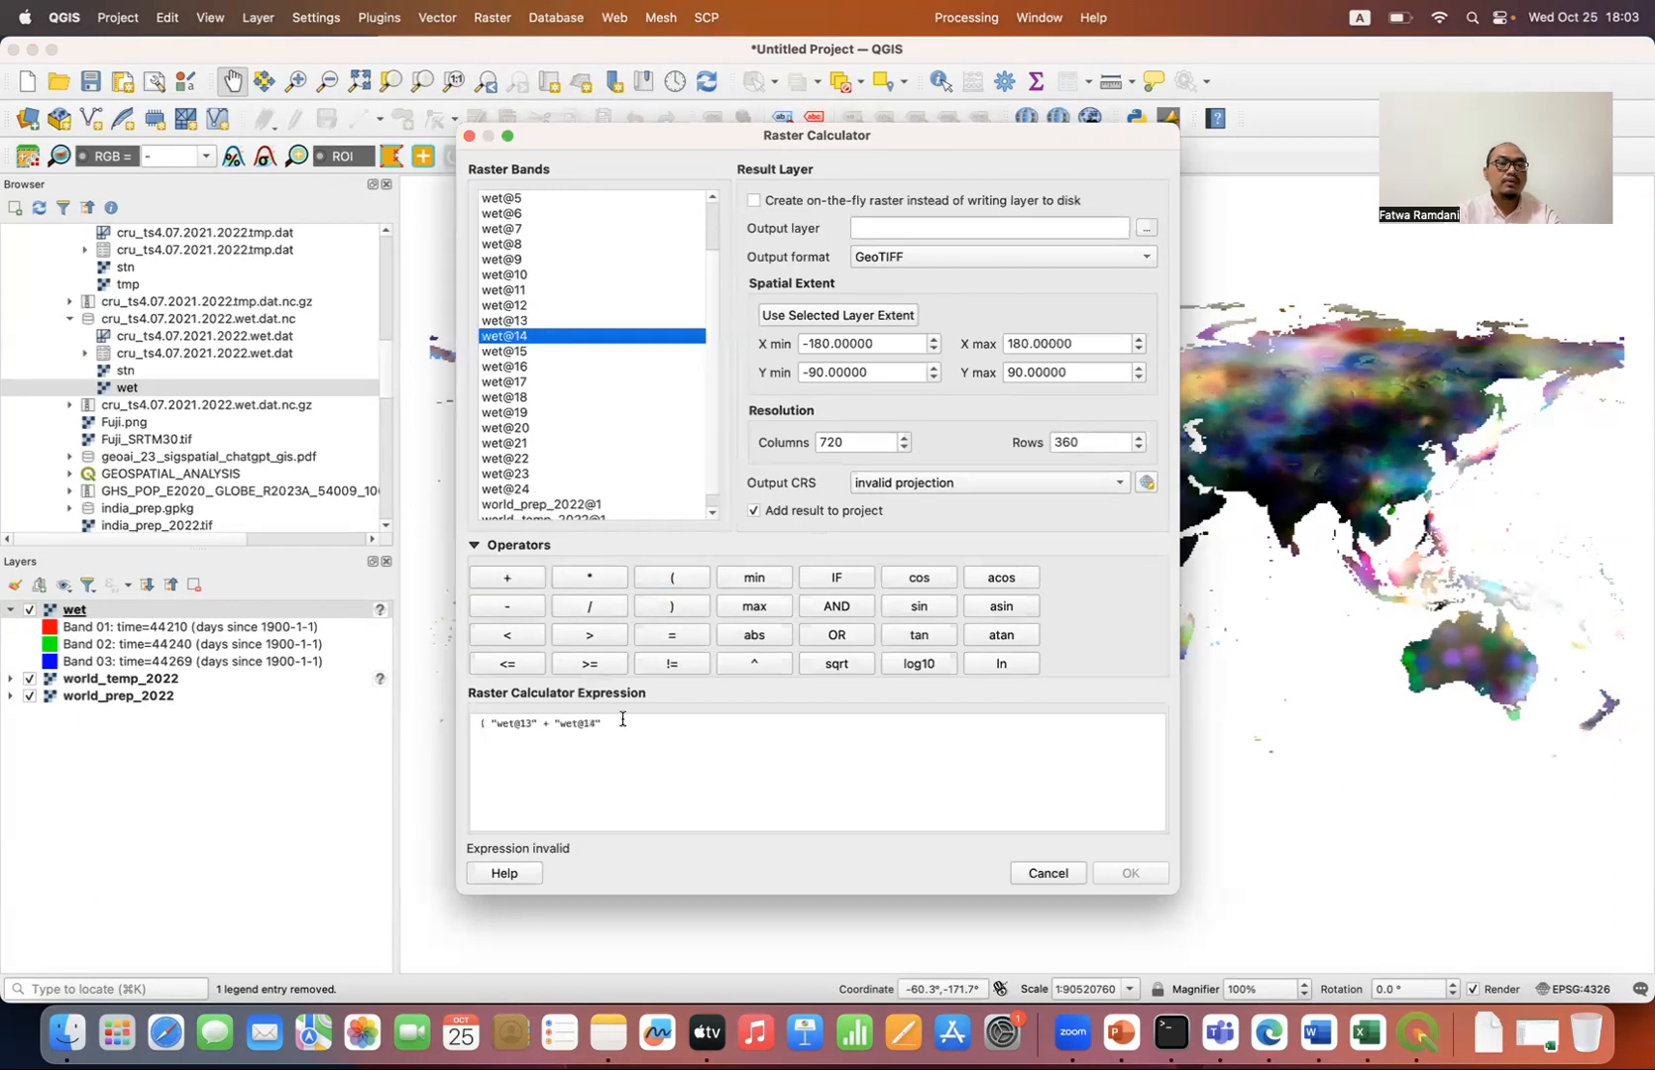
left_click(1048, 874)
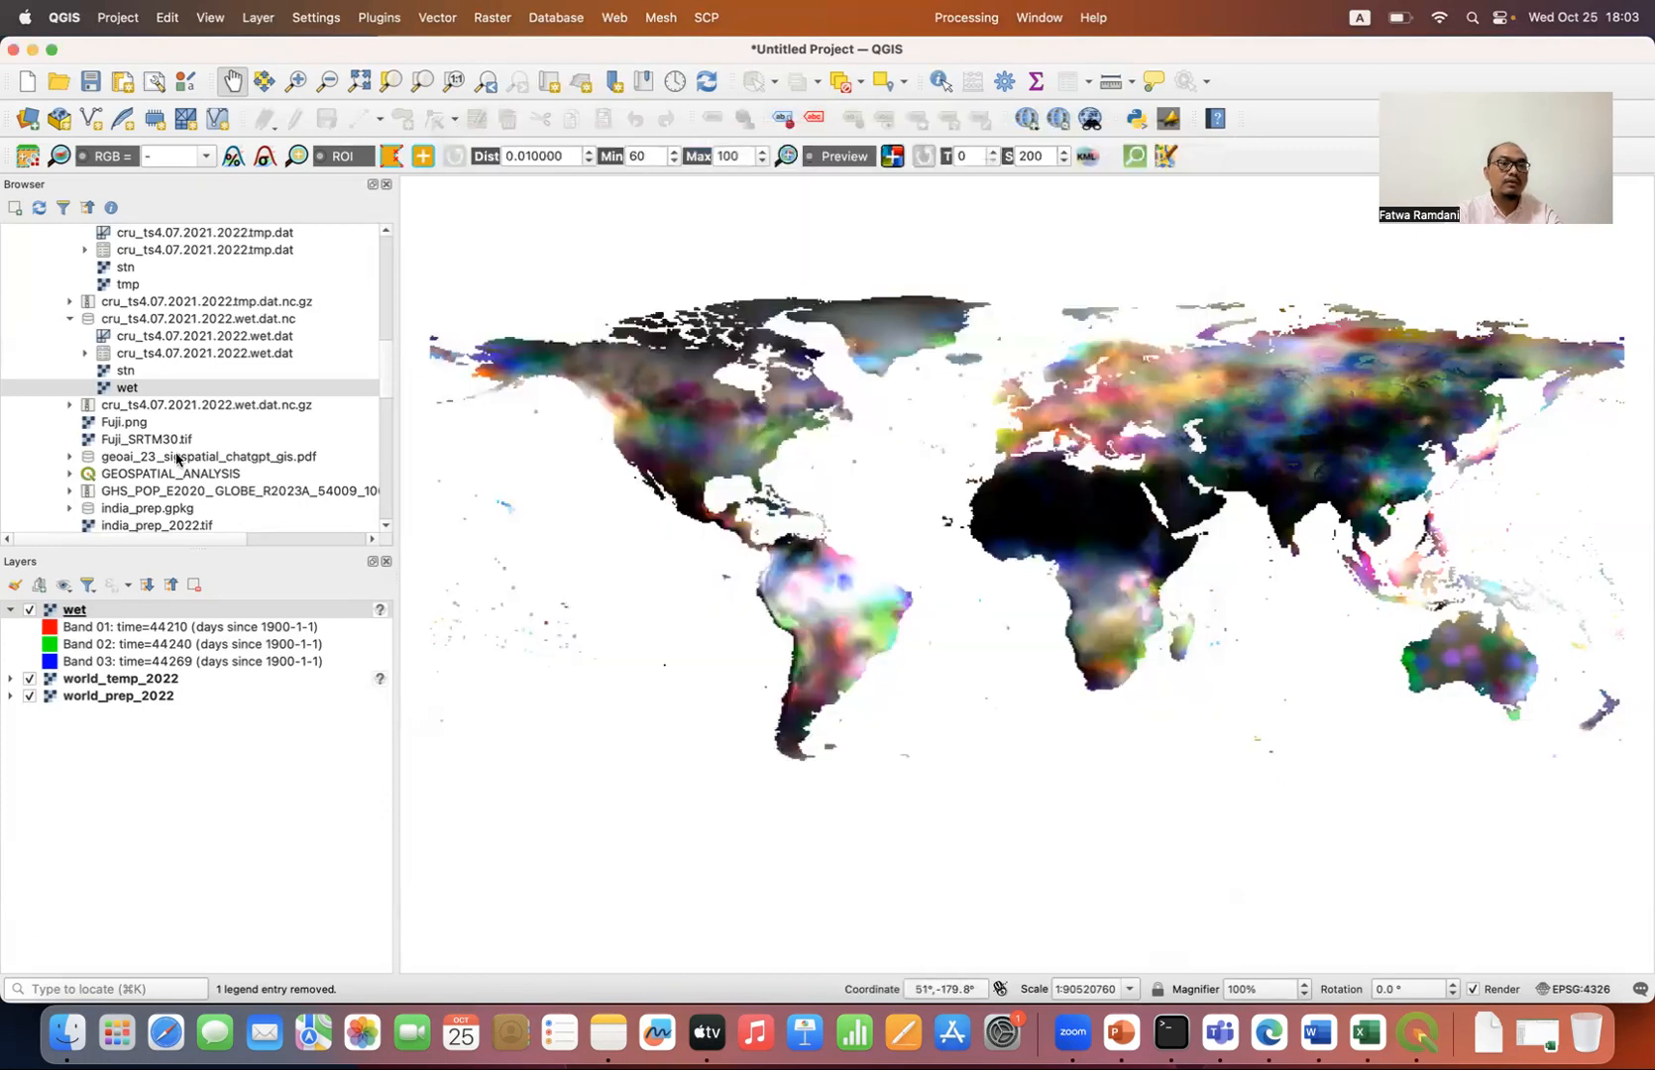
Step: Add the existing raster world_wetness_2022.tif from the Downloads folder to the project and collapse all layer legends
scroll(177, 458, "down", 7)
scroll(175, 448, "down", 3)
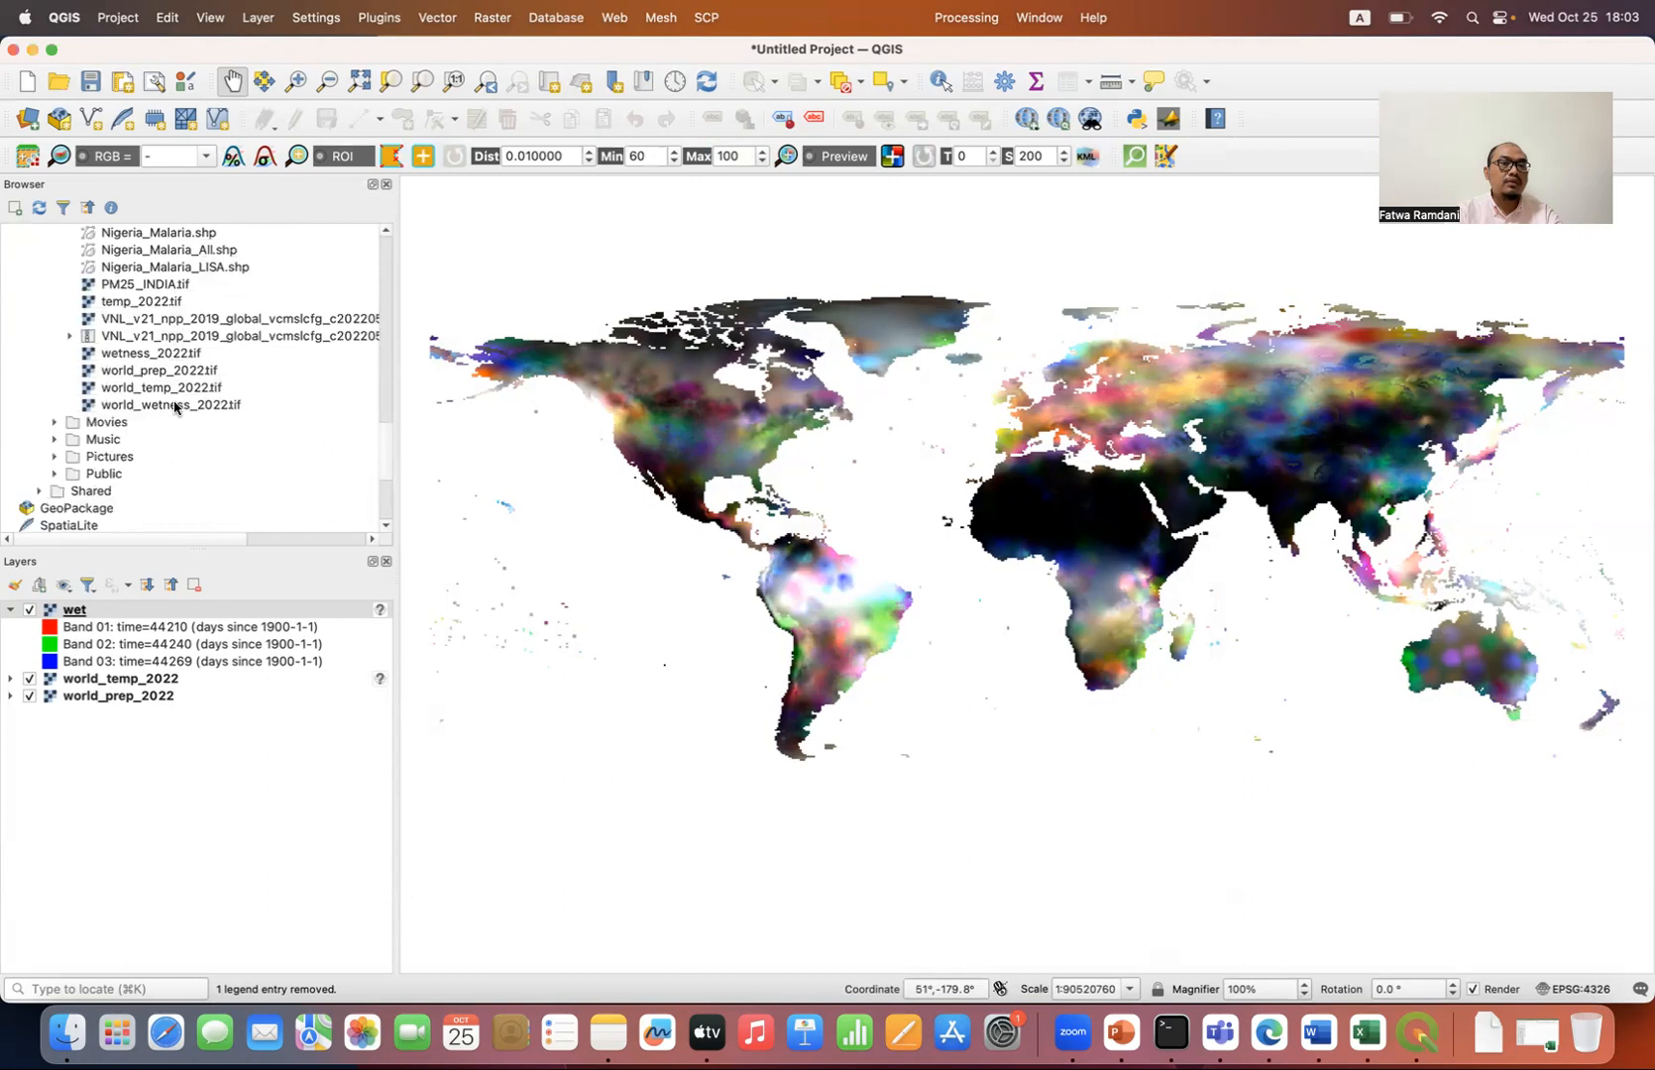
double_click(174, 406)
left_click(171, 584)
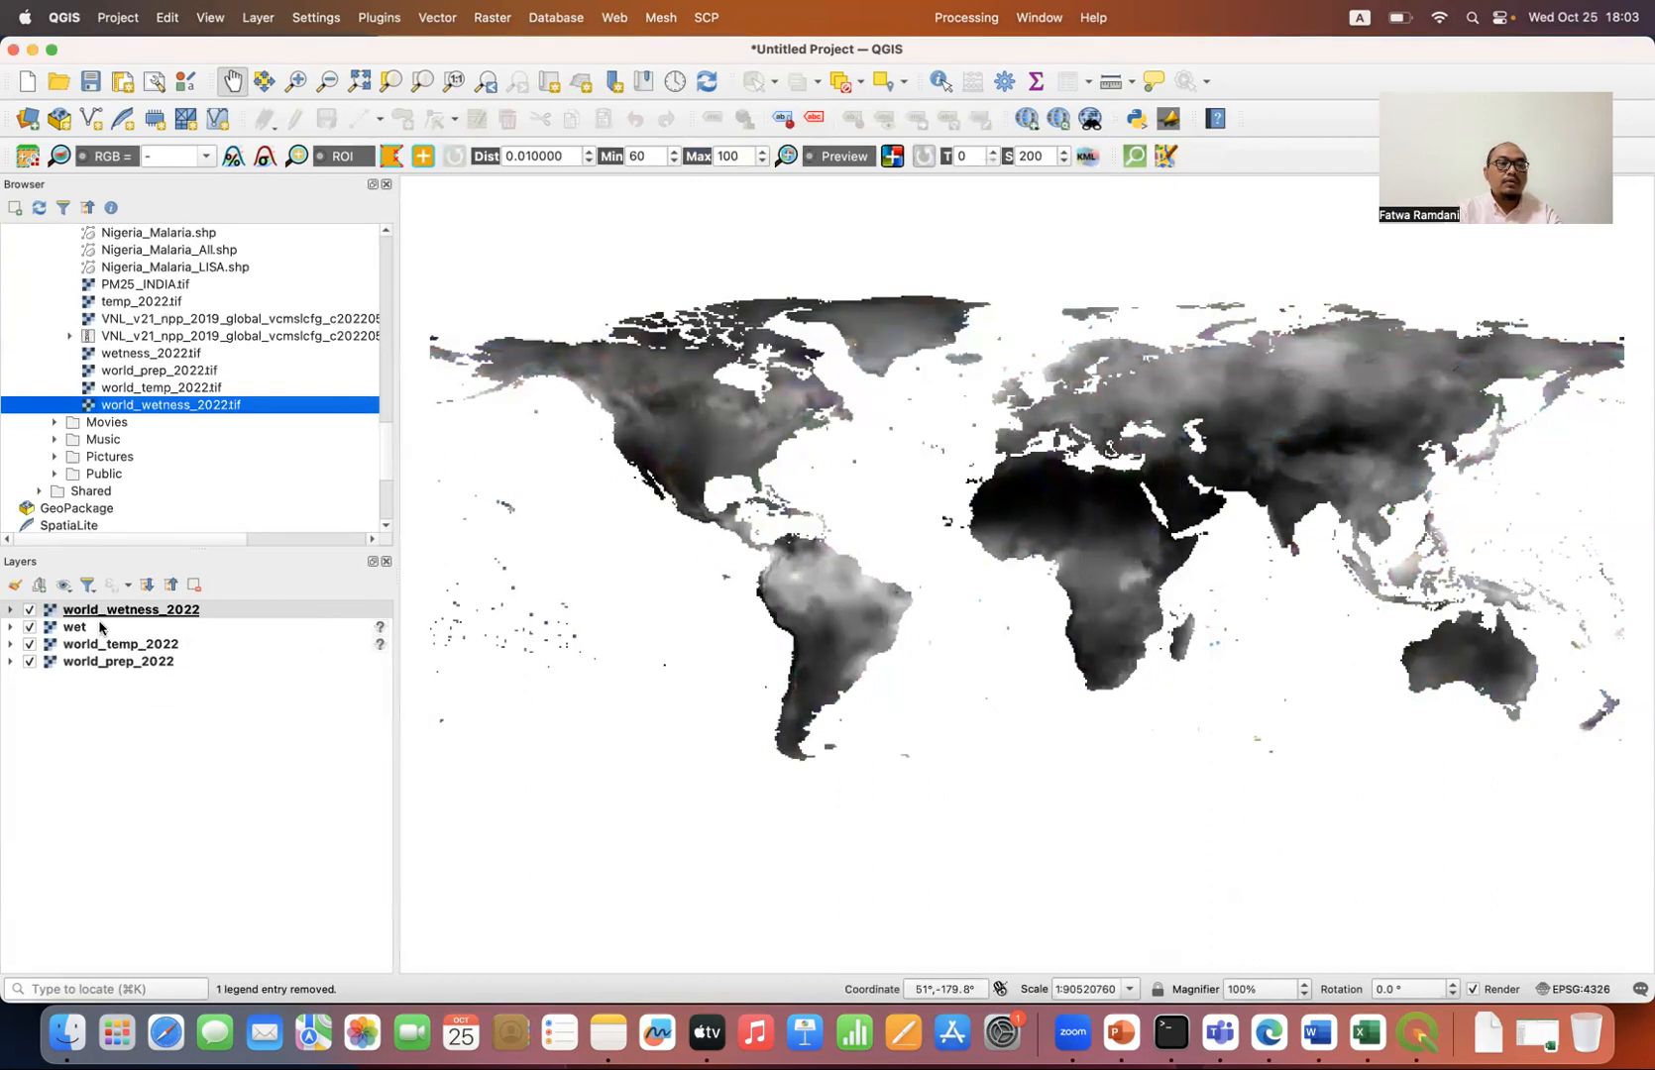
Step: Add ne_10m_admin_1_states_provinces.shp from its folder in Downloads to the project, directly above the world_prep_2022 layer
left_click(161, 668)
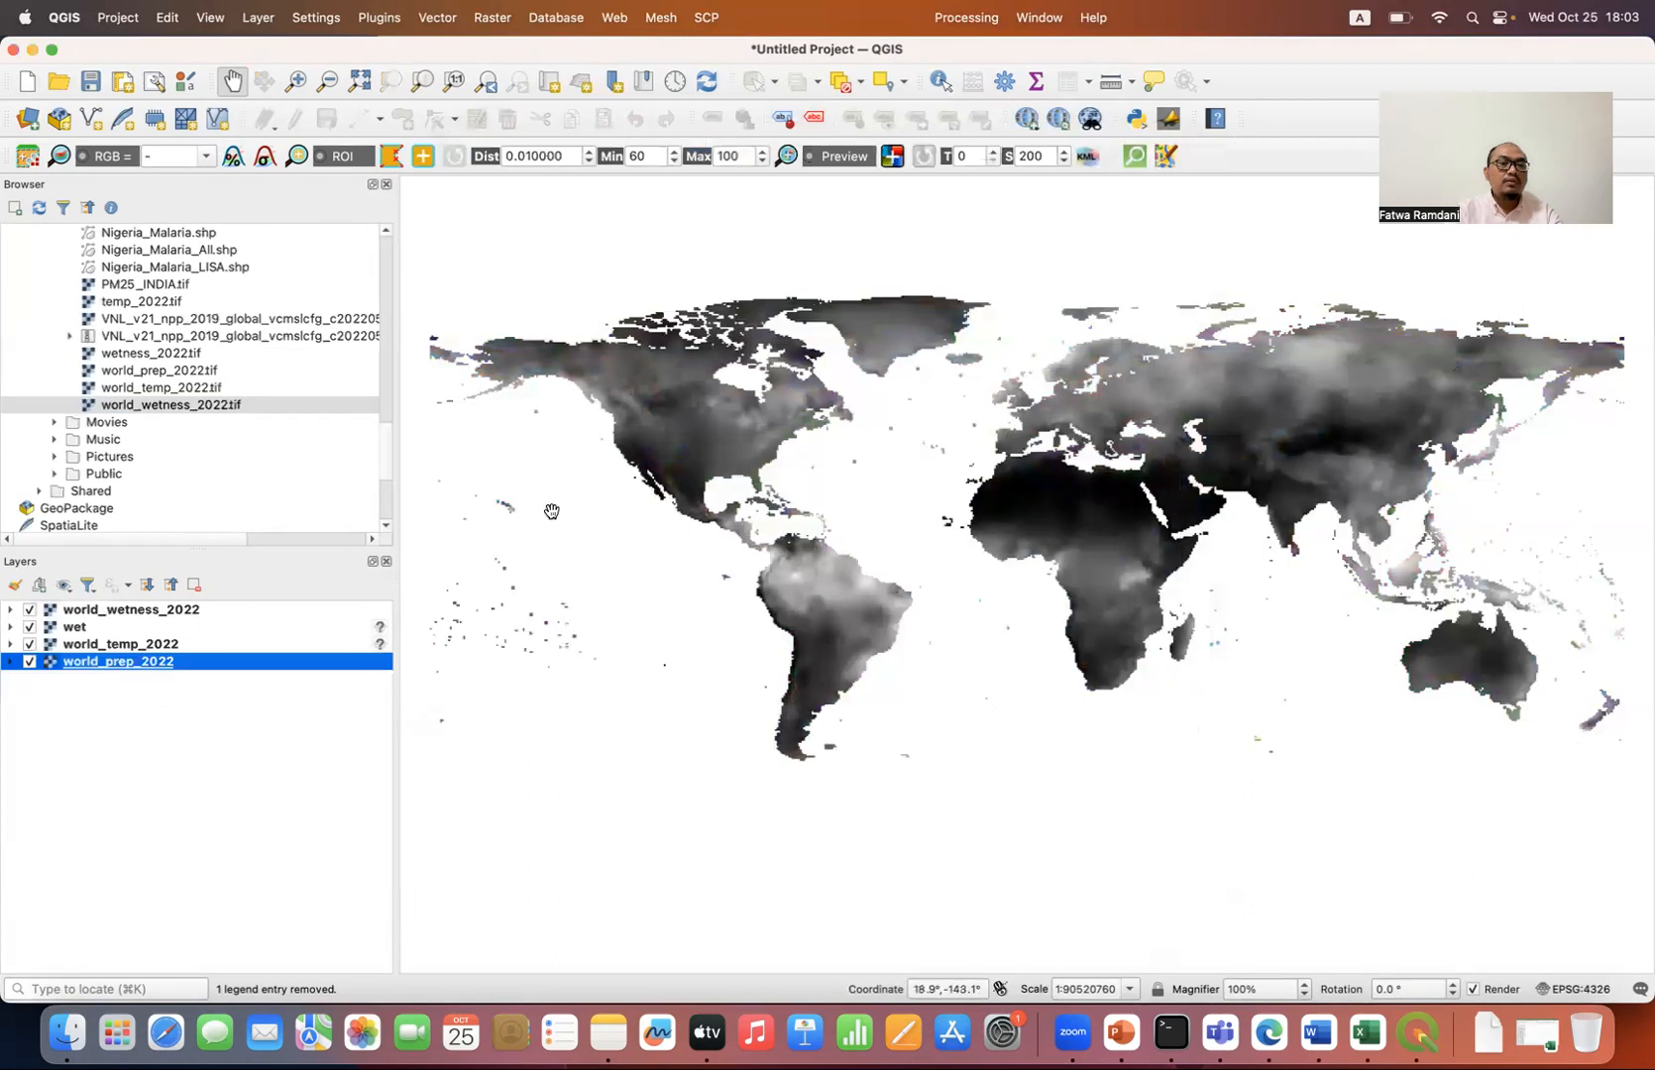
left_click_drag(386, 444, 388, 316)
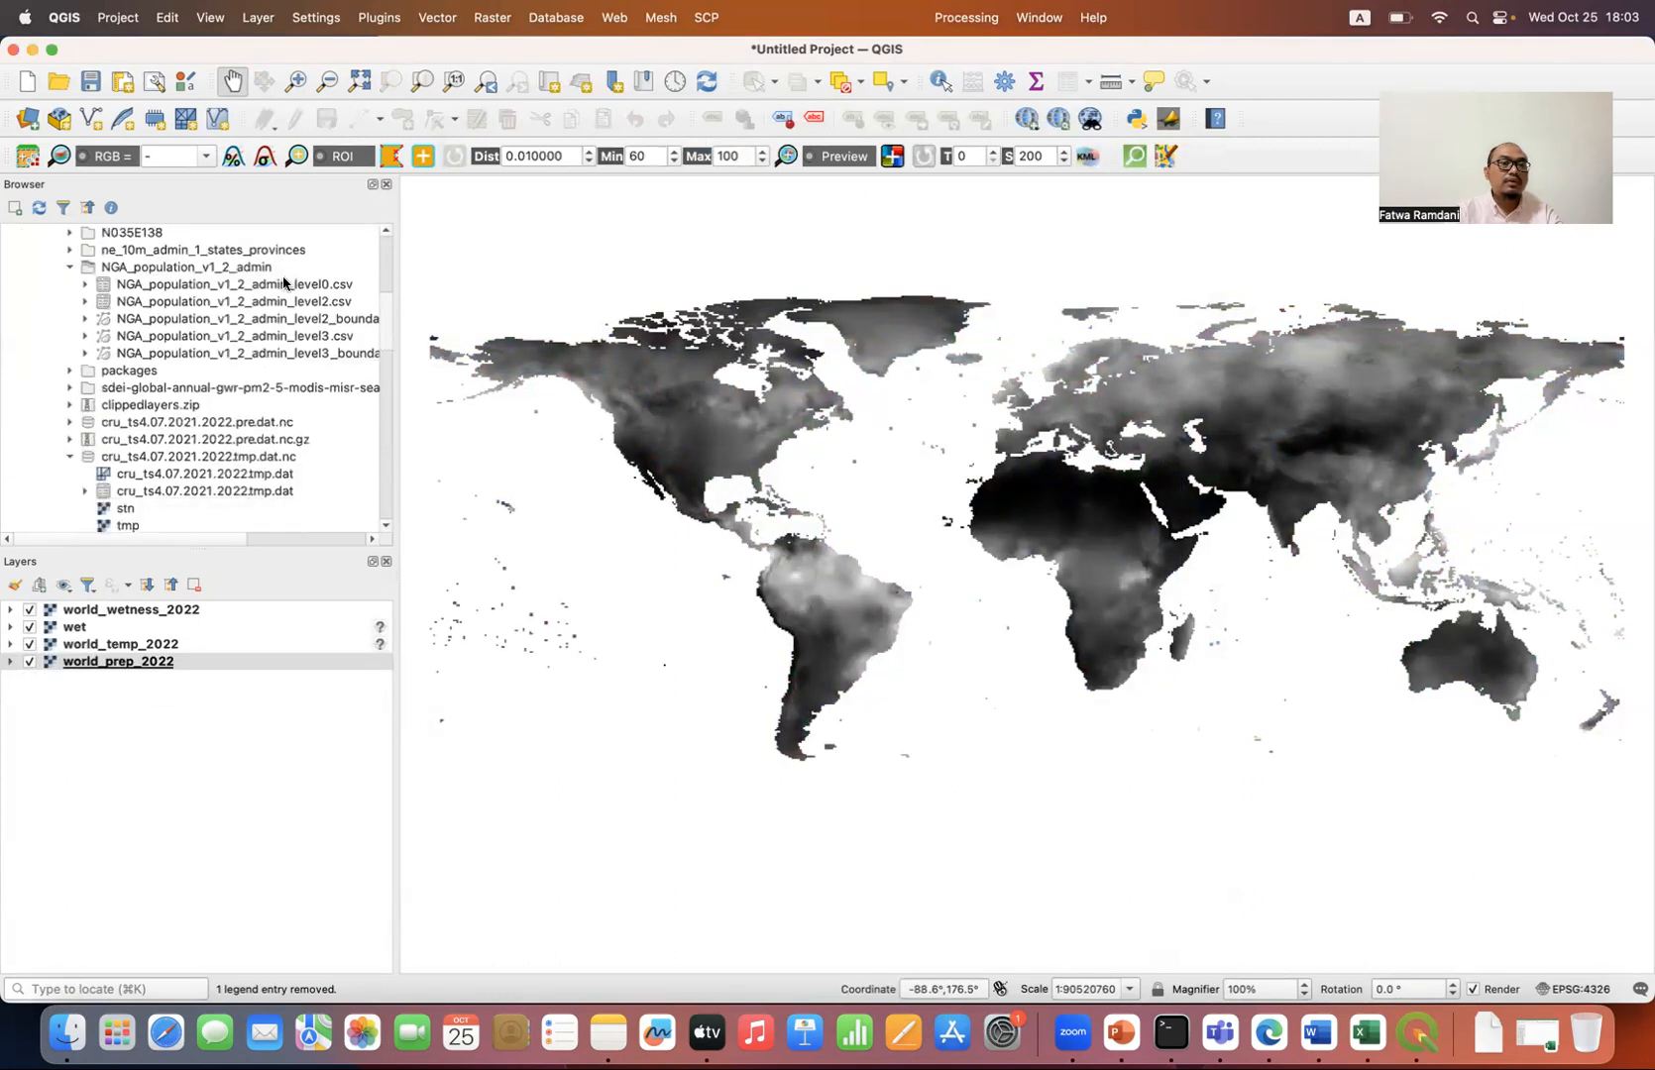
left_click(70, 251)
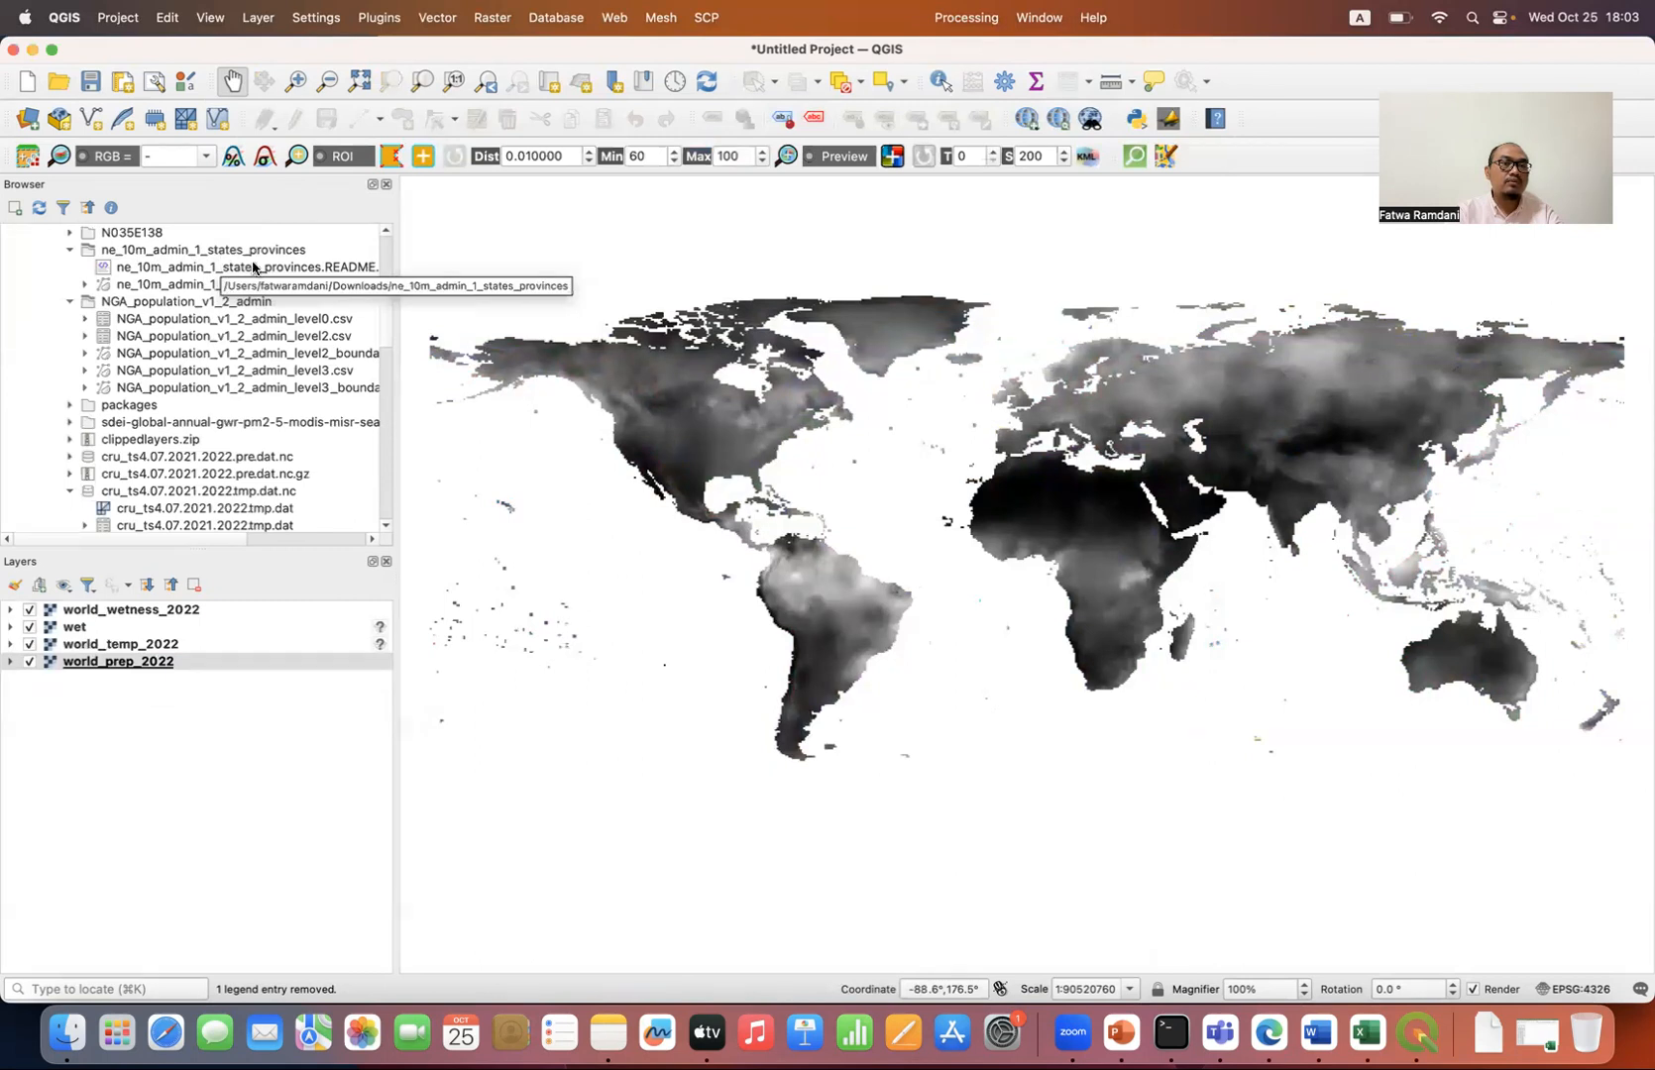
double_click(207, 286)
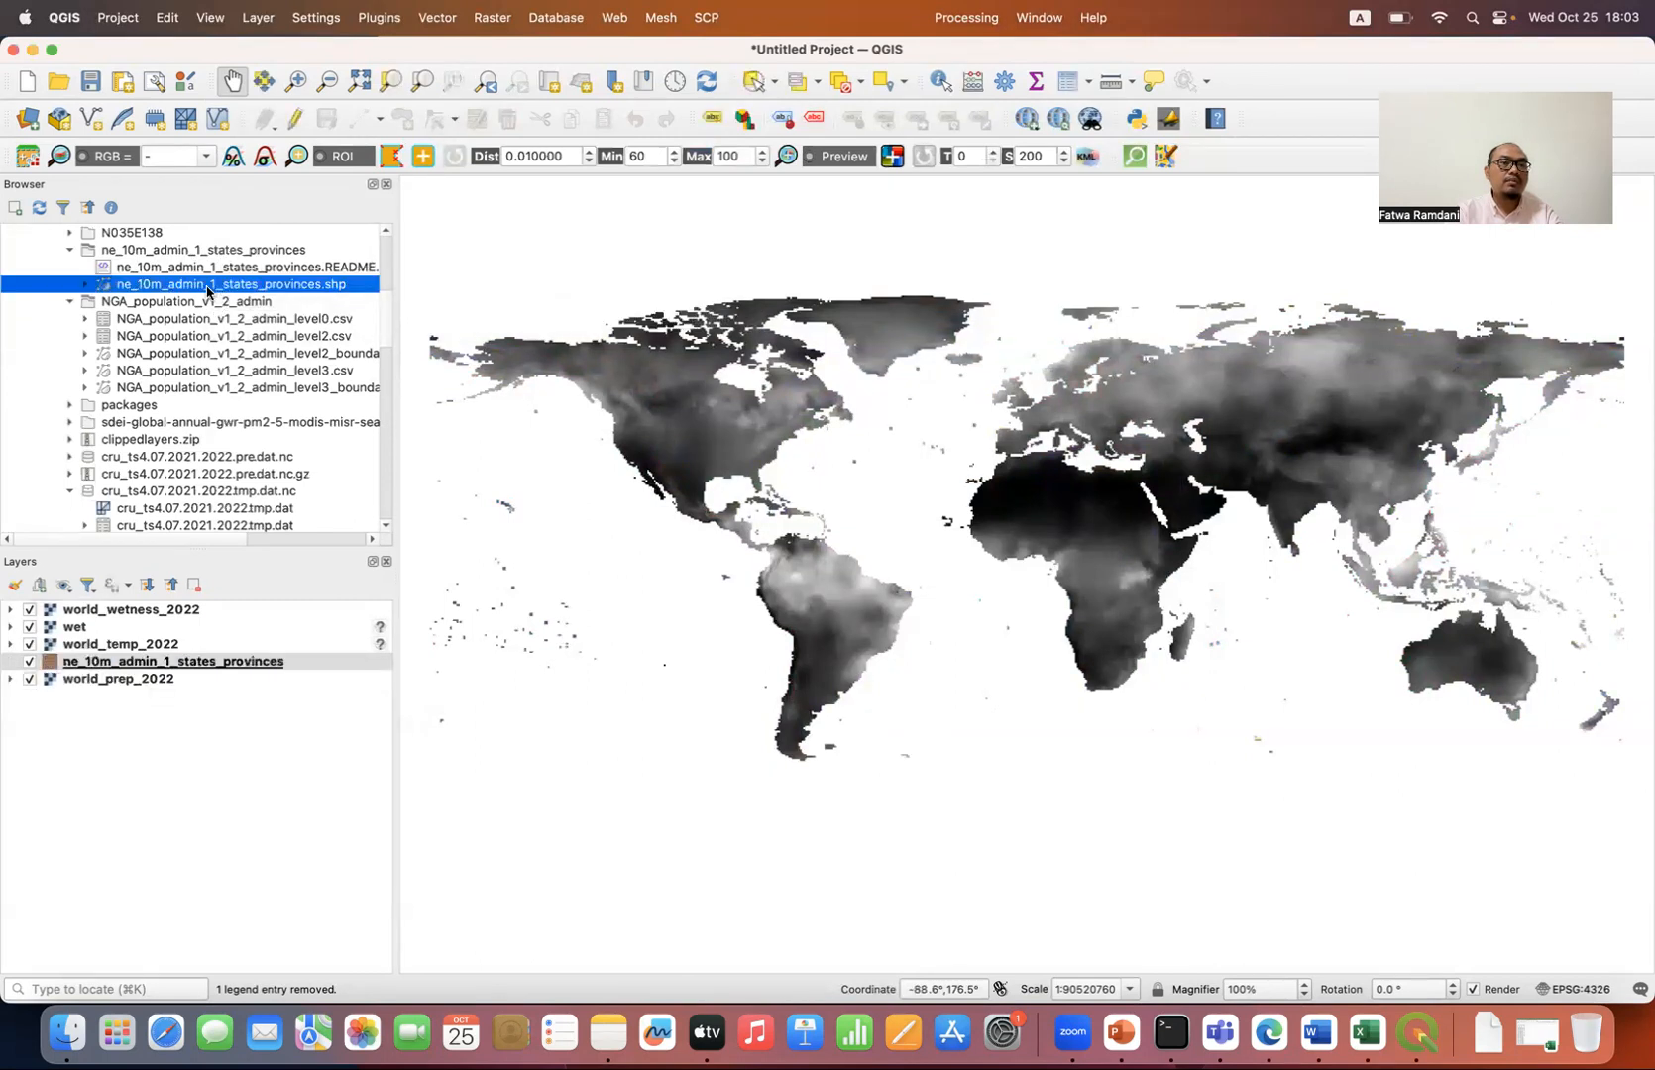
Step: Move the ne_10m_admin_1_states_provinces layer above all rasters in the layer order
left_click(188, 662)
left_click_drag(188, 662, 194, 603)
left_click(195, 609)
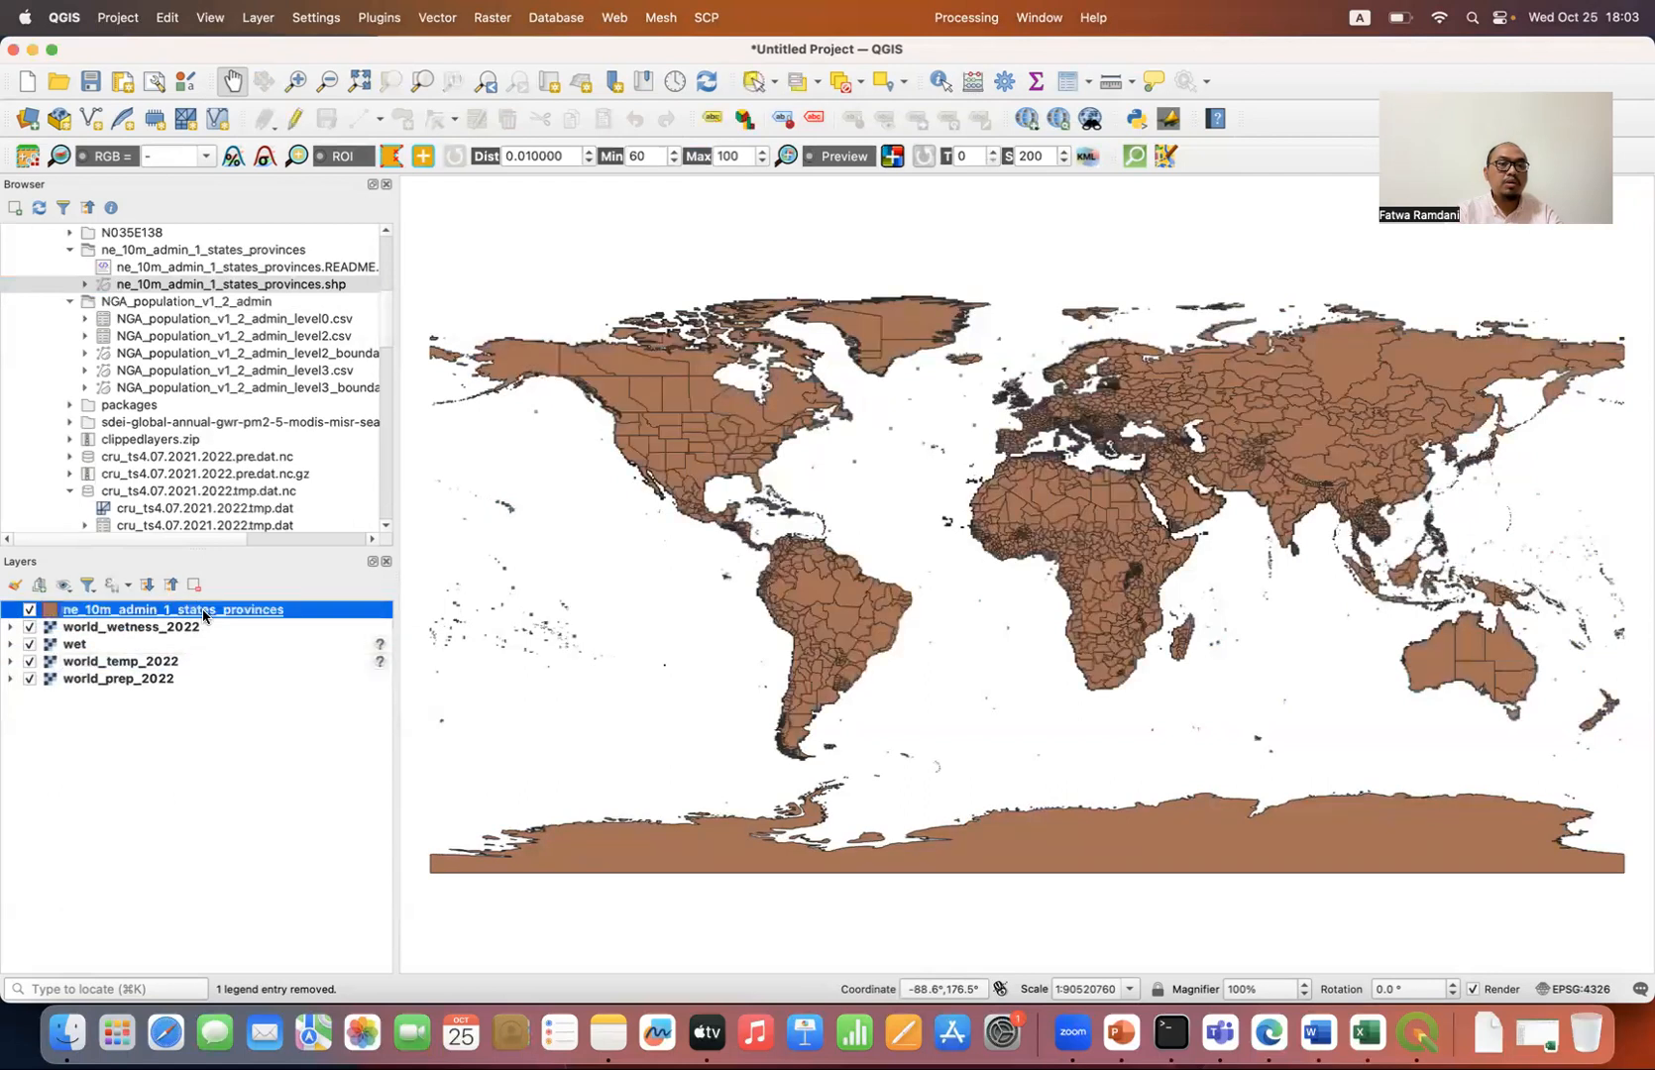
Step: Open the provinces layer's attribute table and begin a select-by-expression query with the admin field followed by an equals sign
left_click(1069, 82)
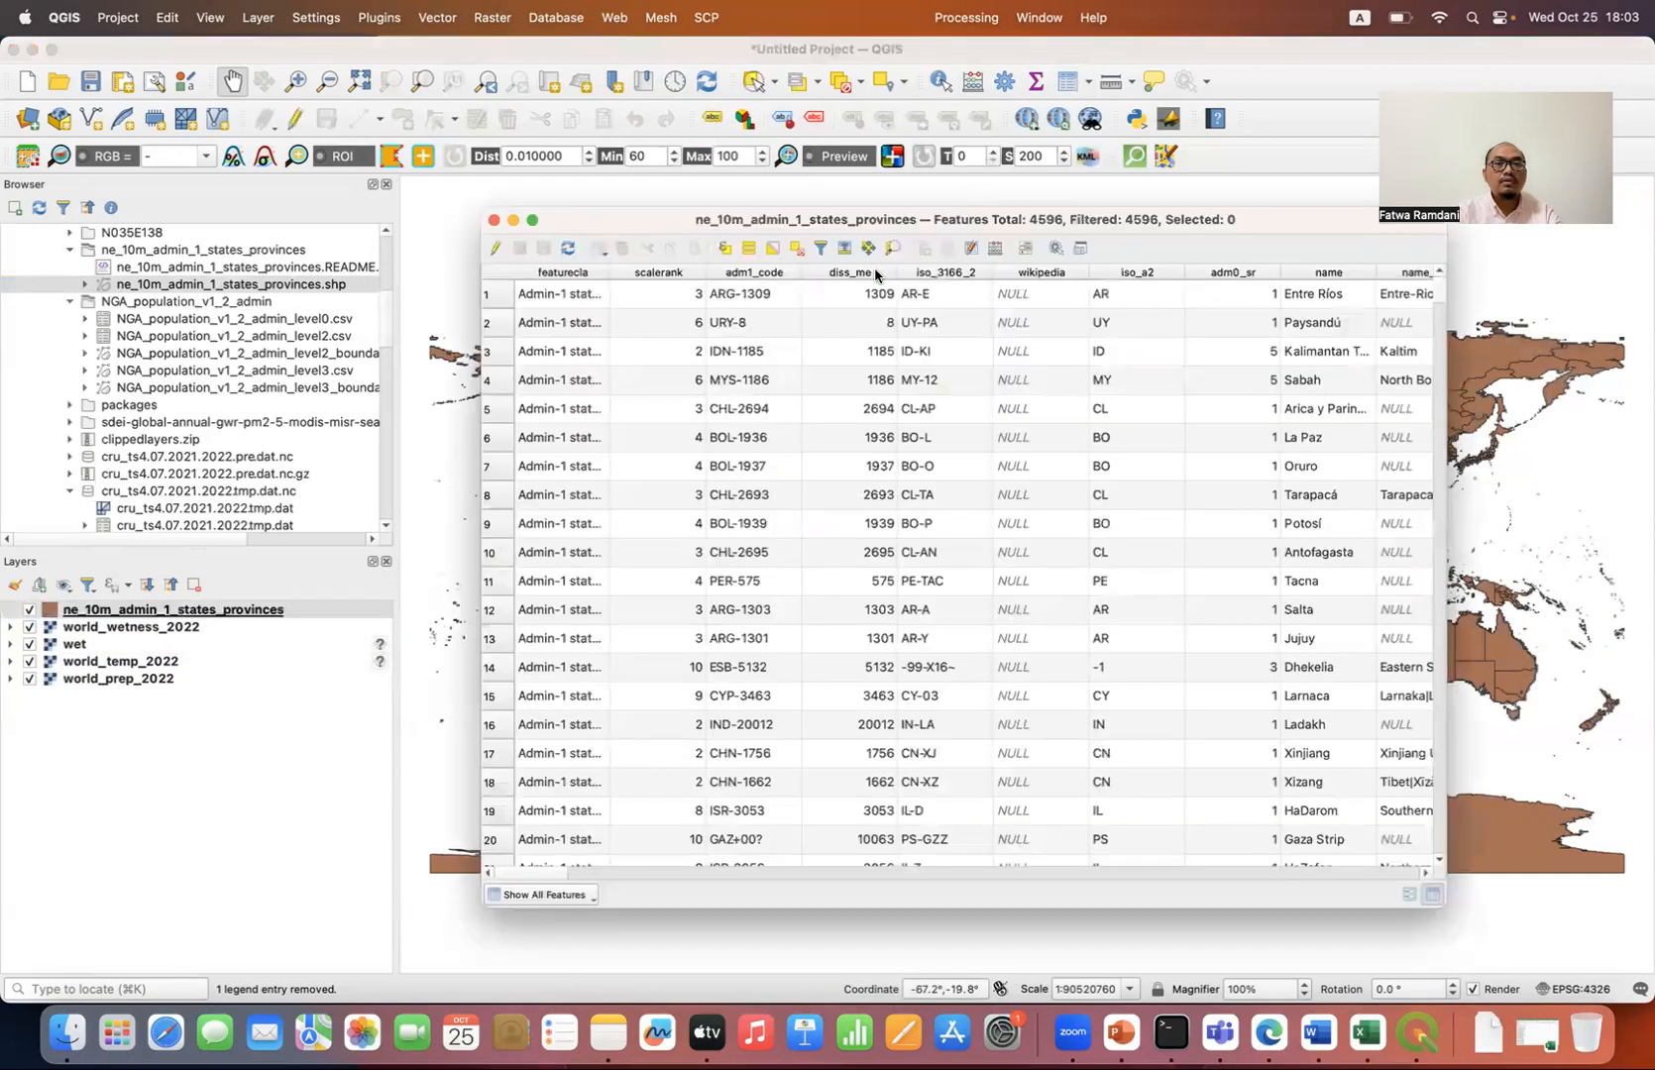
left_click(722, 250)
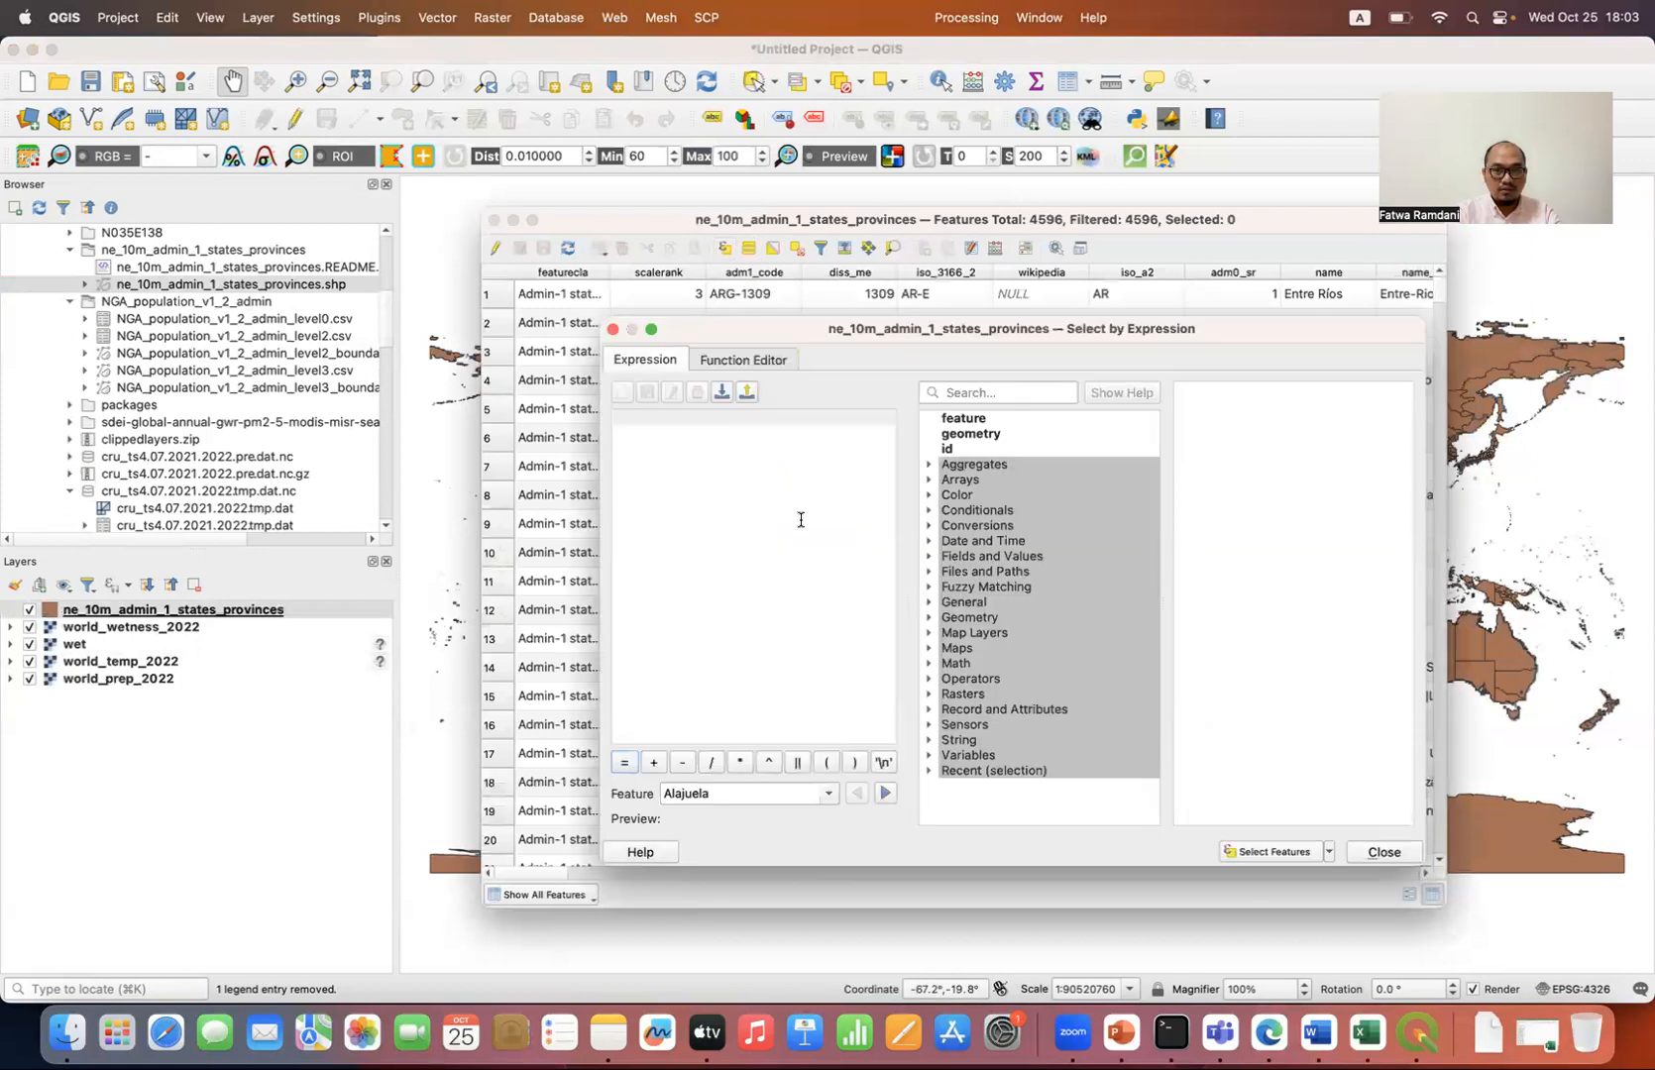
left_click(930, 557)
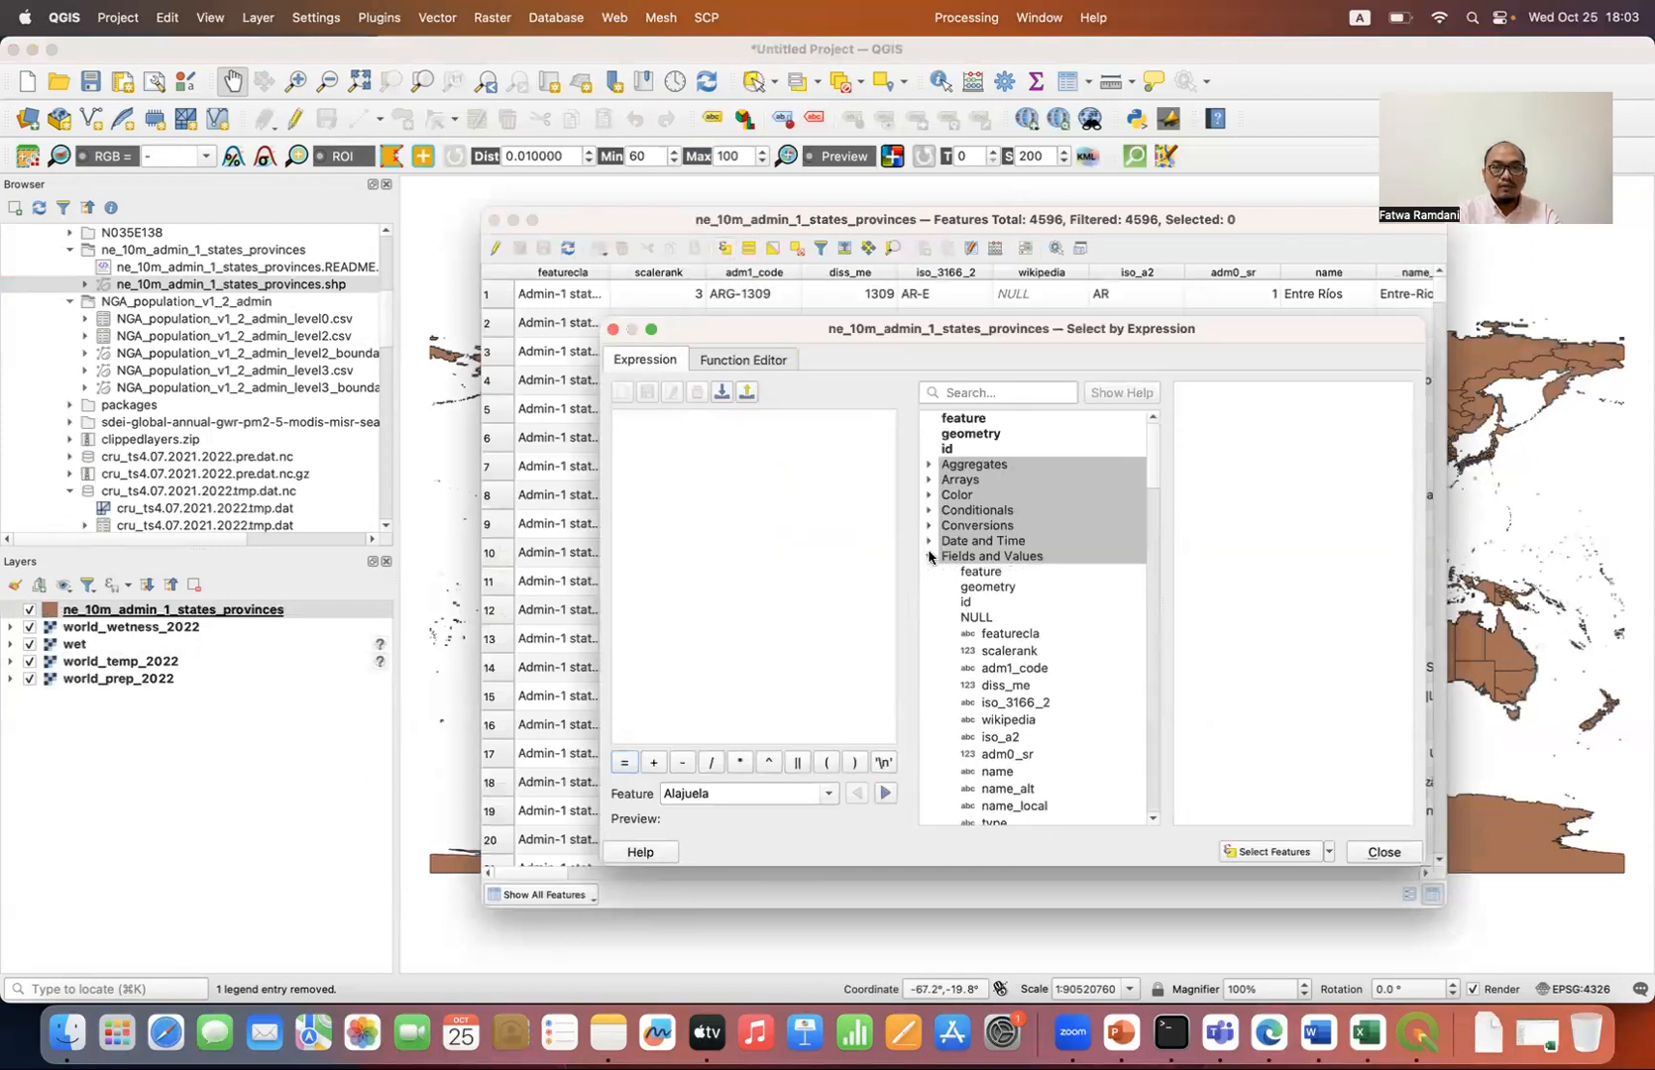
scroll(974, 667, "down", 5)
scroll(973, 667, "down", 10)
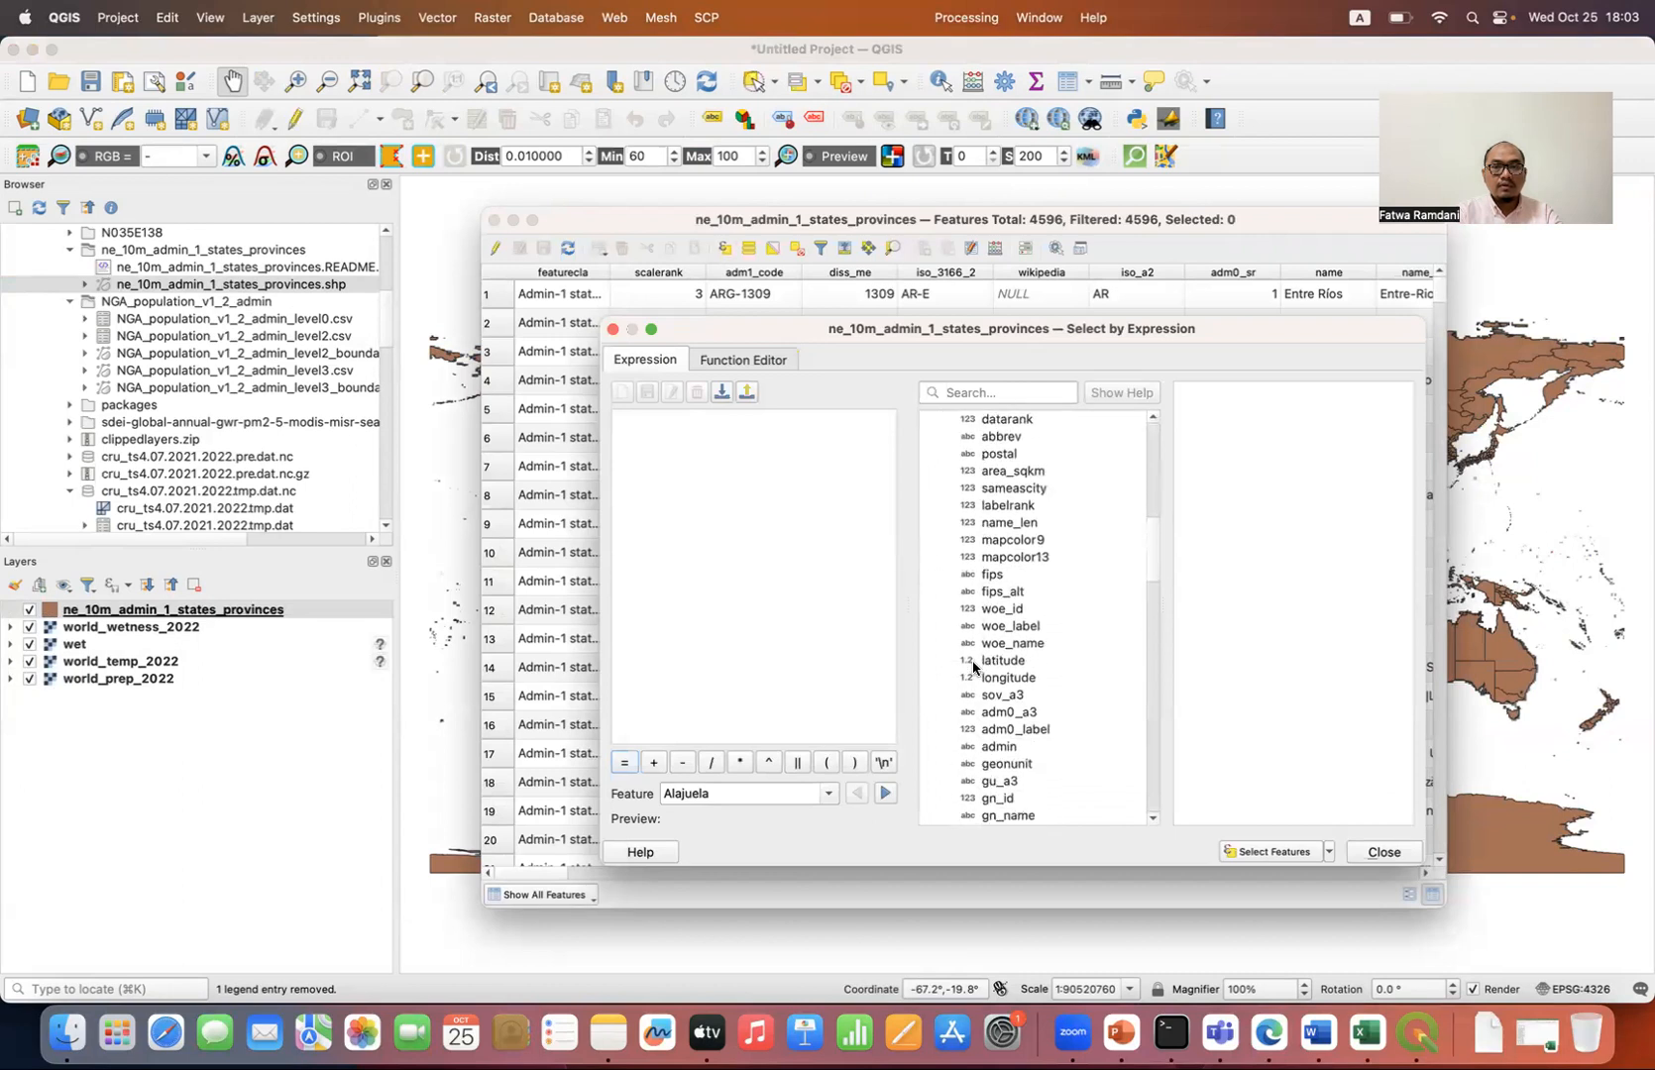
double_click(995, 615)
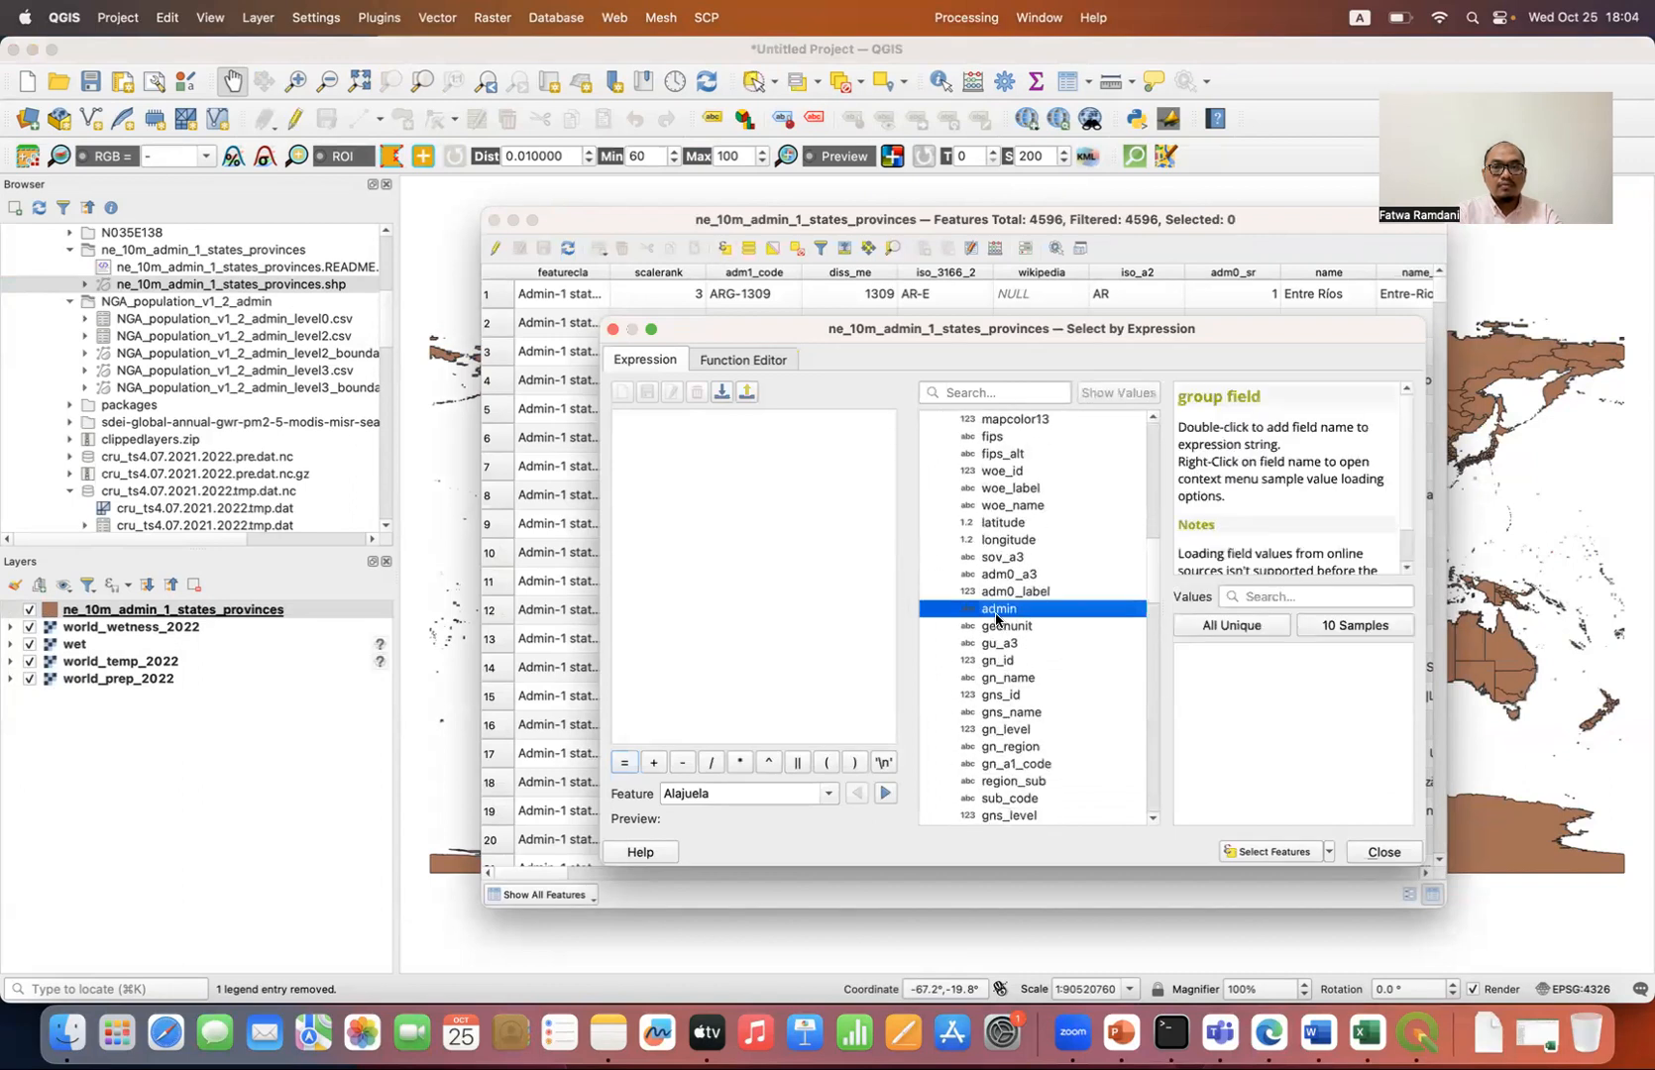
left_click(625, 763)
Step: Filter the unique values of the admin field by india and complete the expression as "admin" = 'India'
left_click(1252, 597)
type("indis")
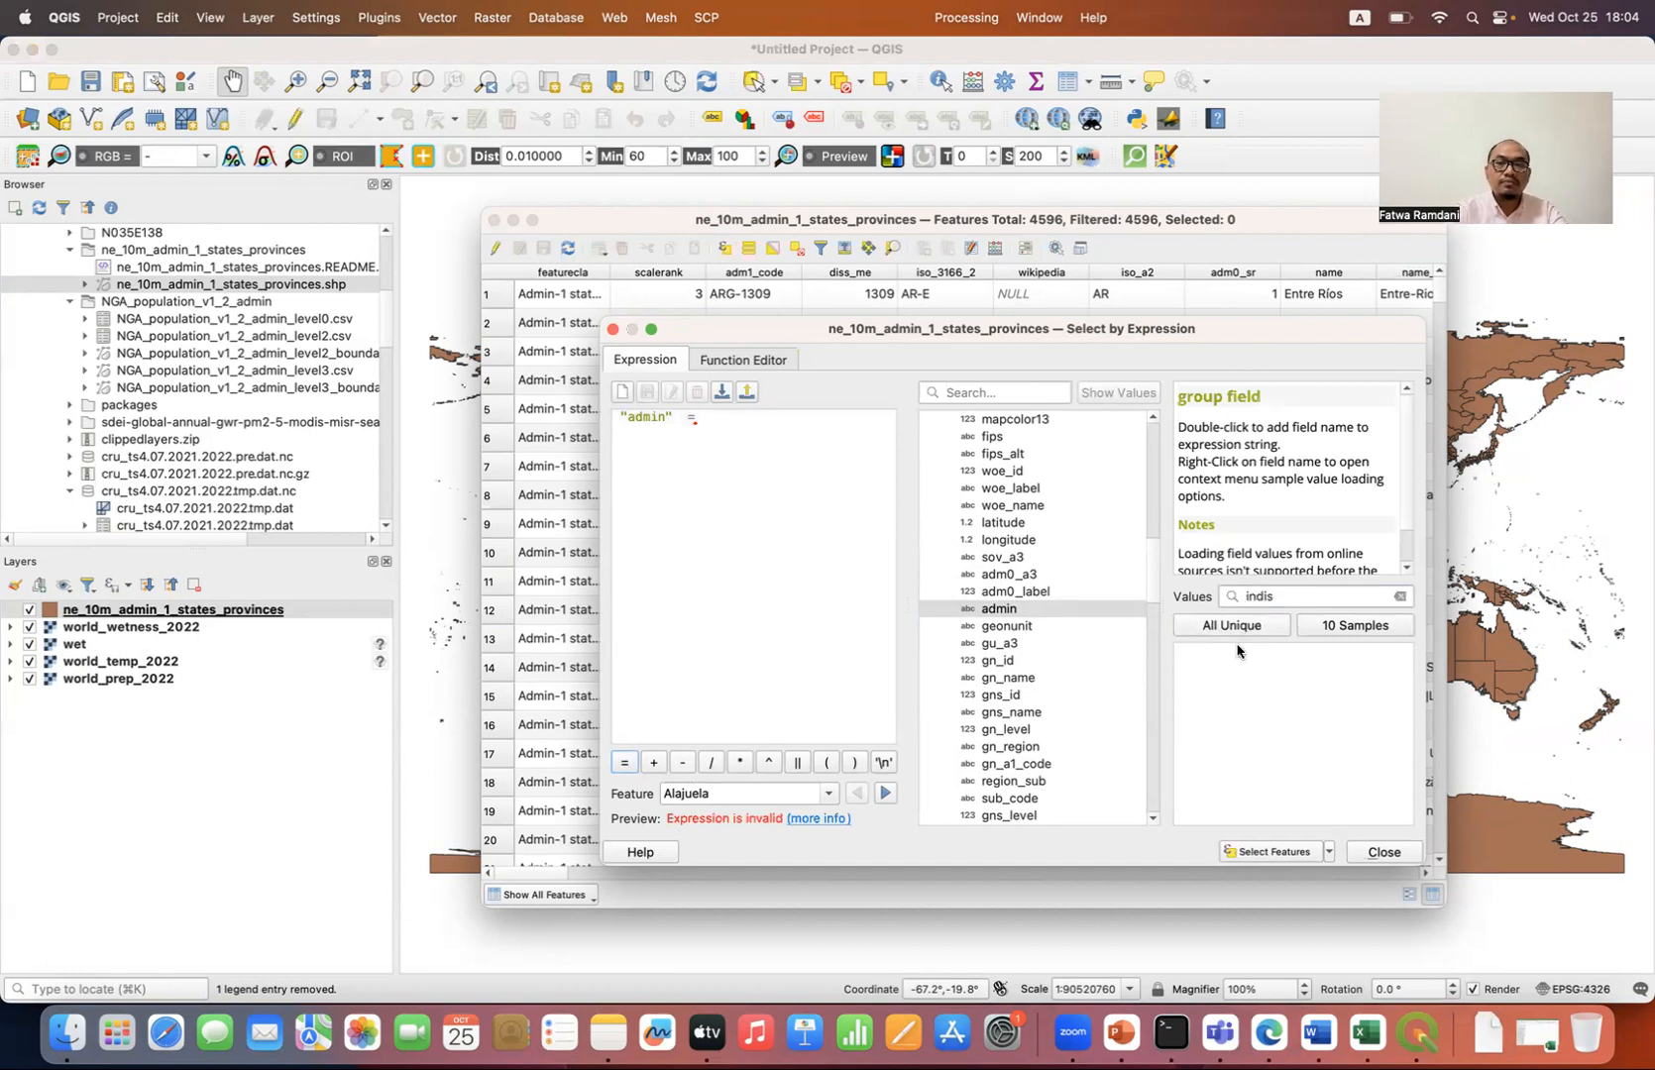
left_click(1263, 626)
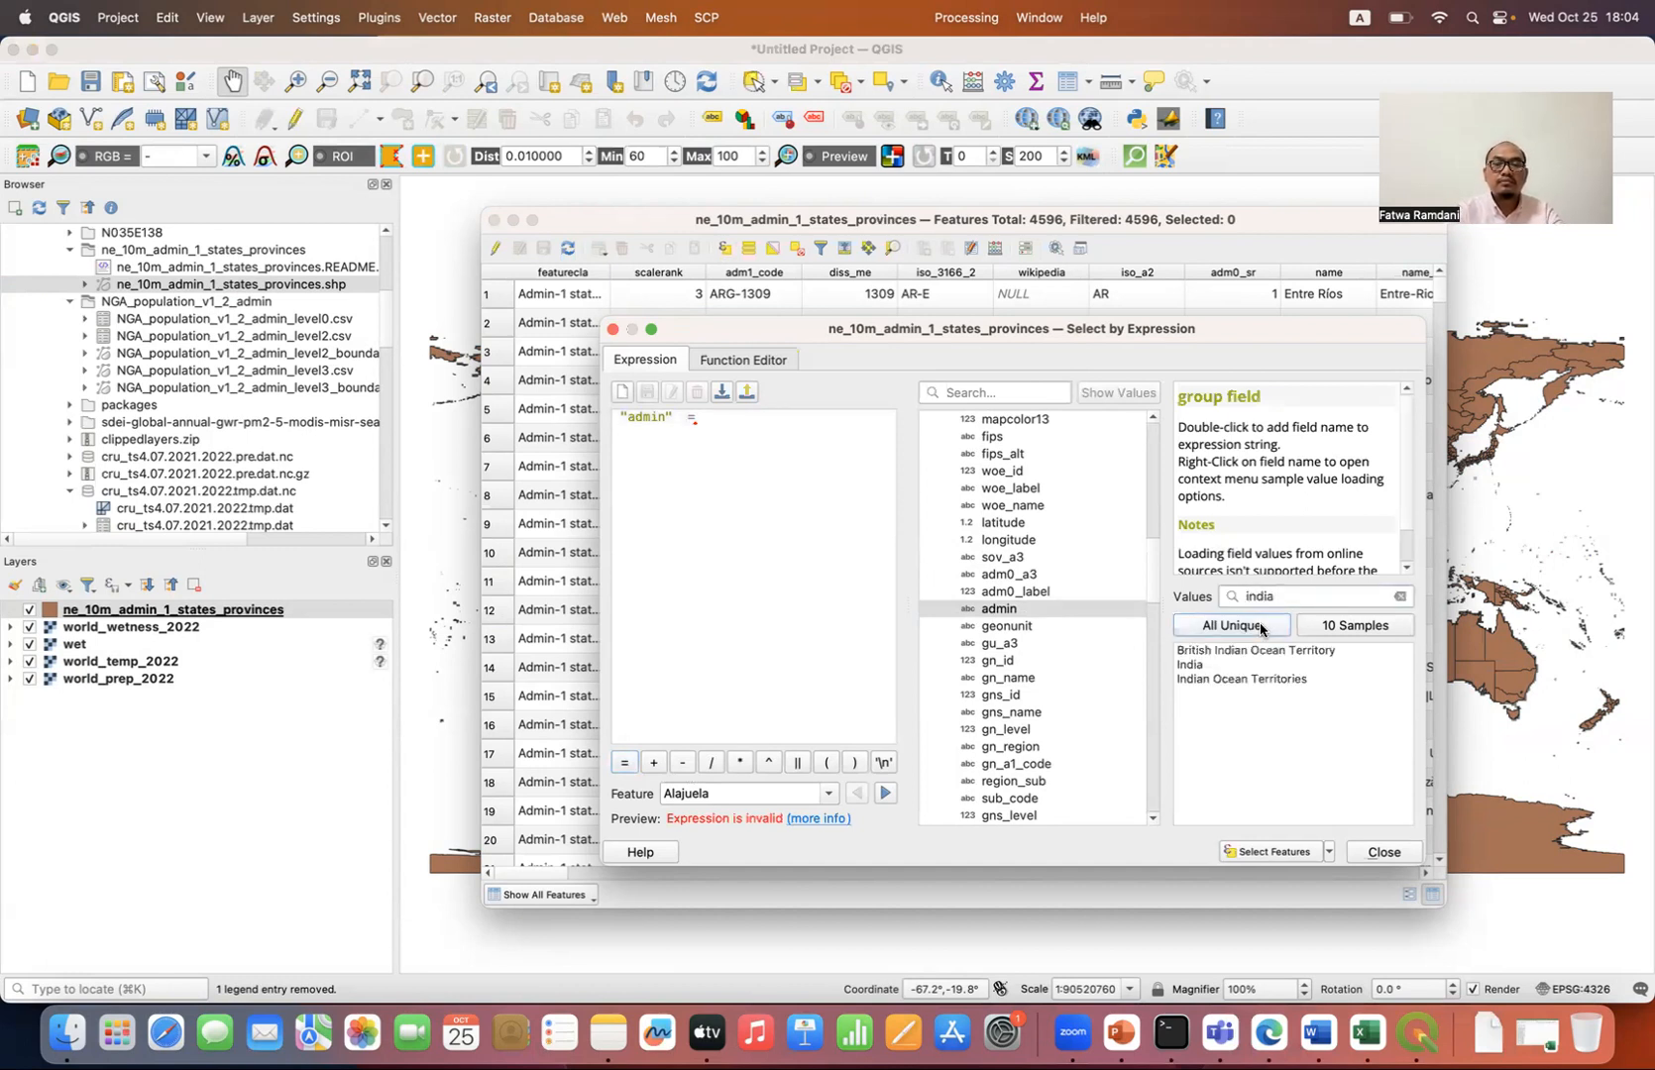
left_click(1210, 665)
double_click(1210, 665)
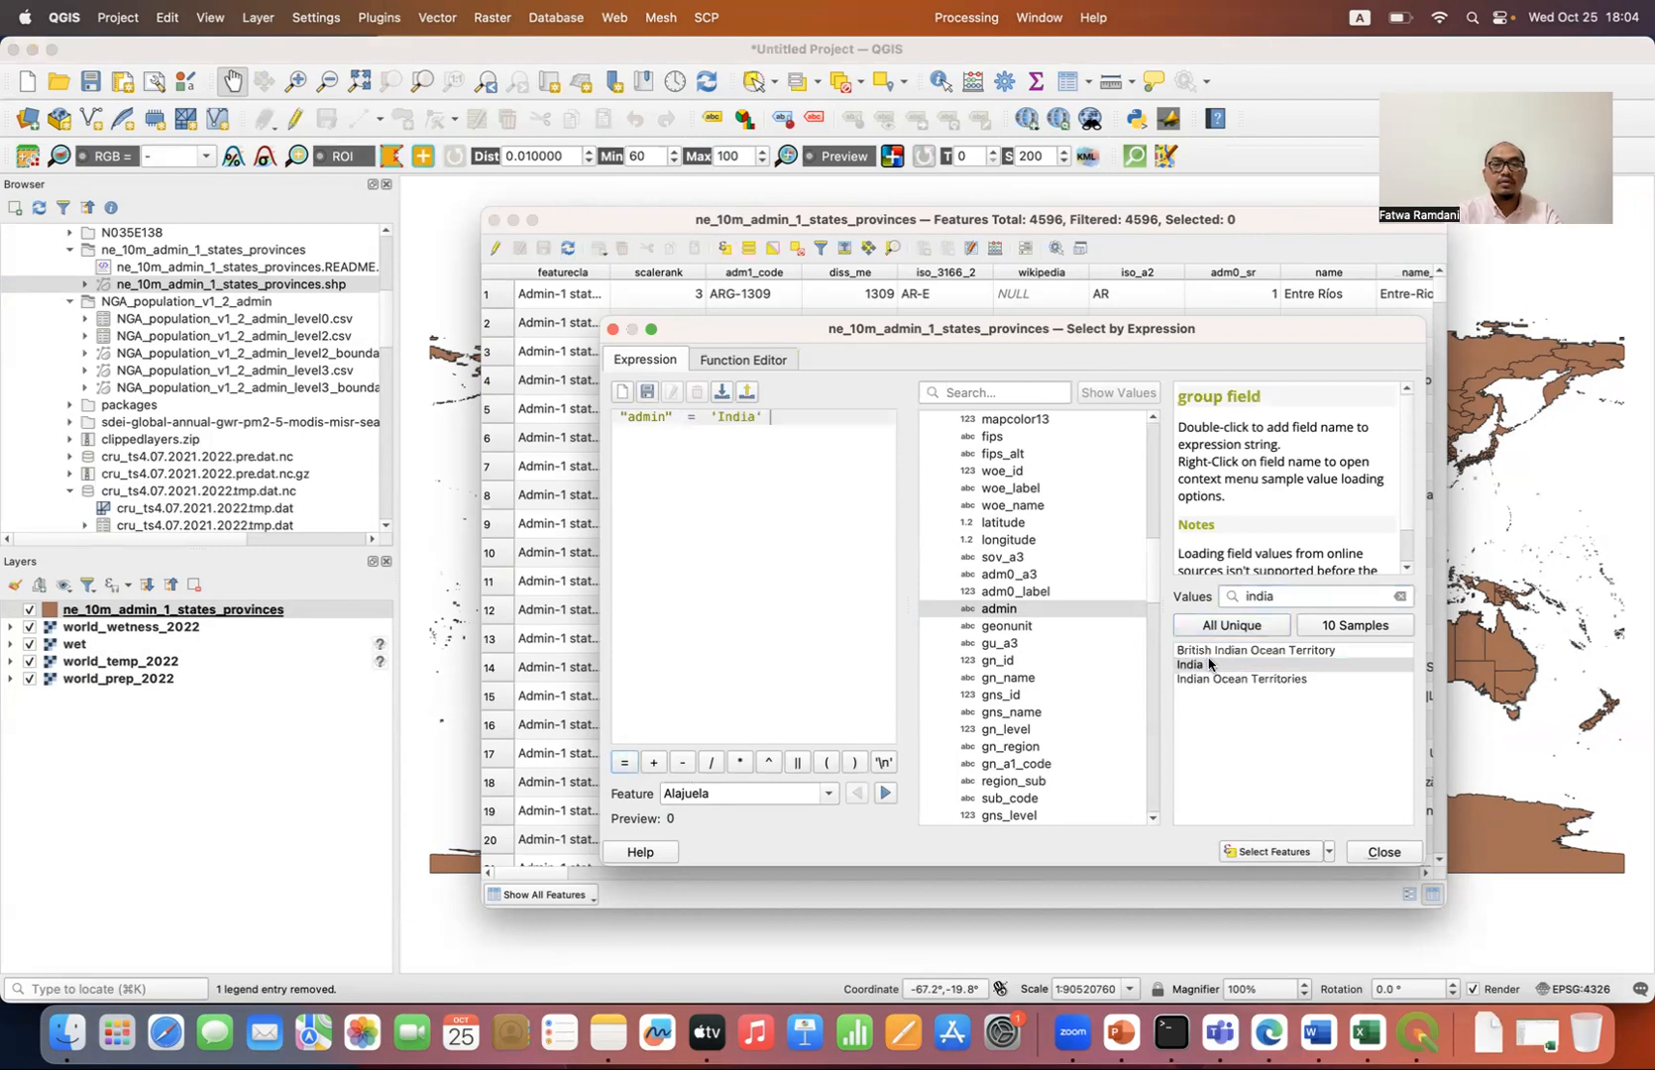
Step: Select the features matching the India expression in the provinces layer, and close the expression dialog and attribute table
left_click(1292, 852)
left_click(1378, 857)
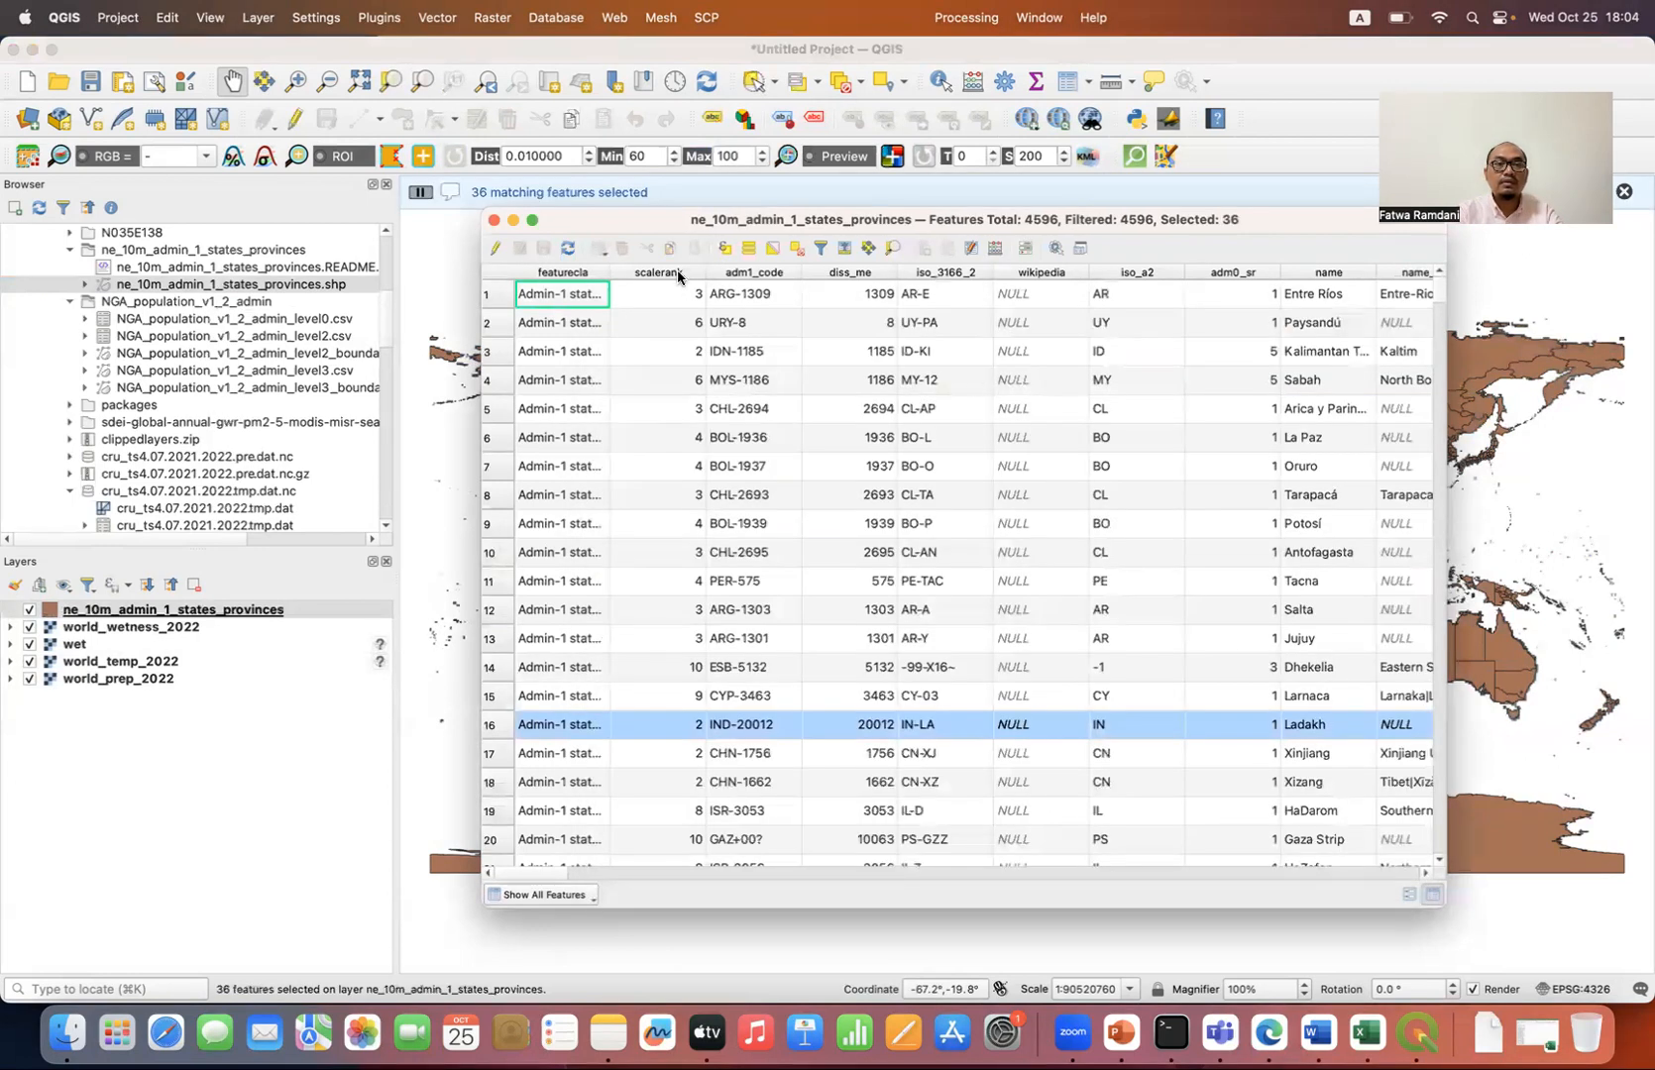
left_click(495, 221)
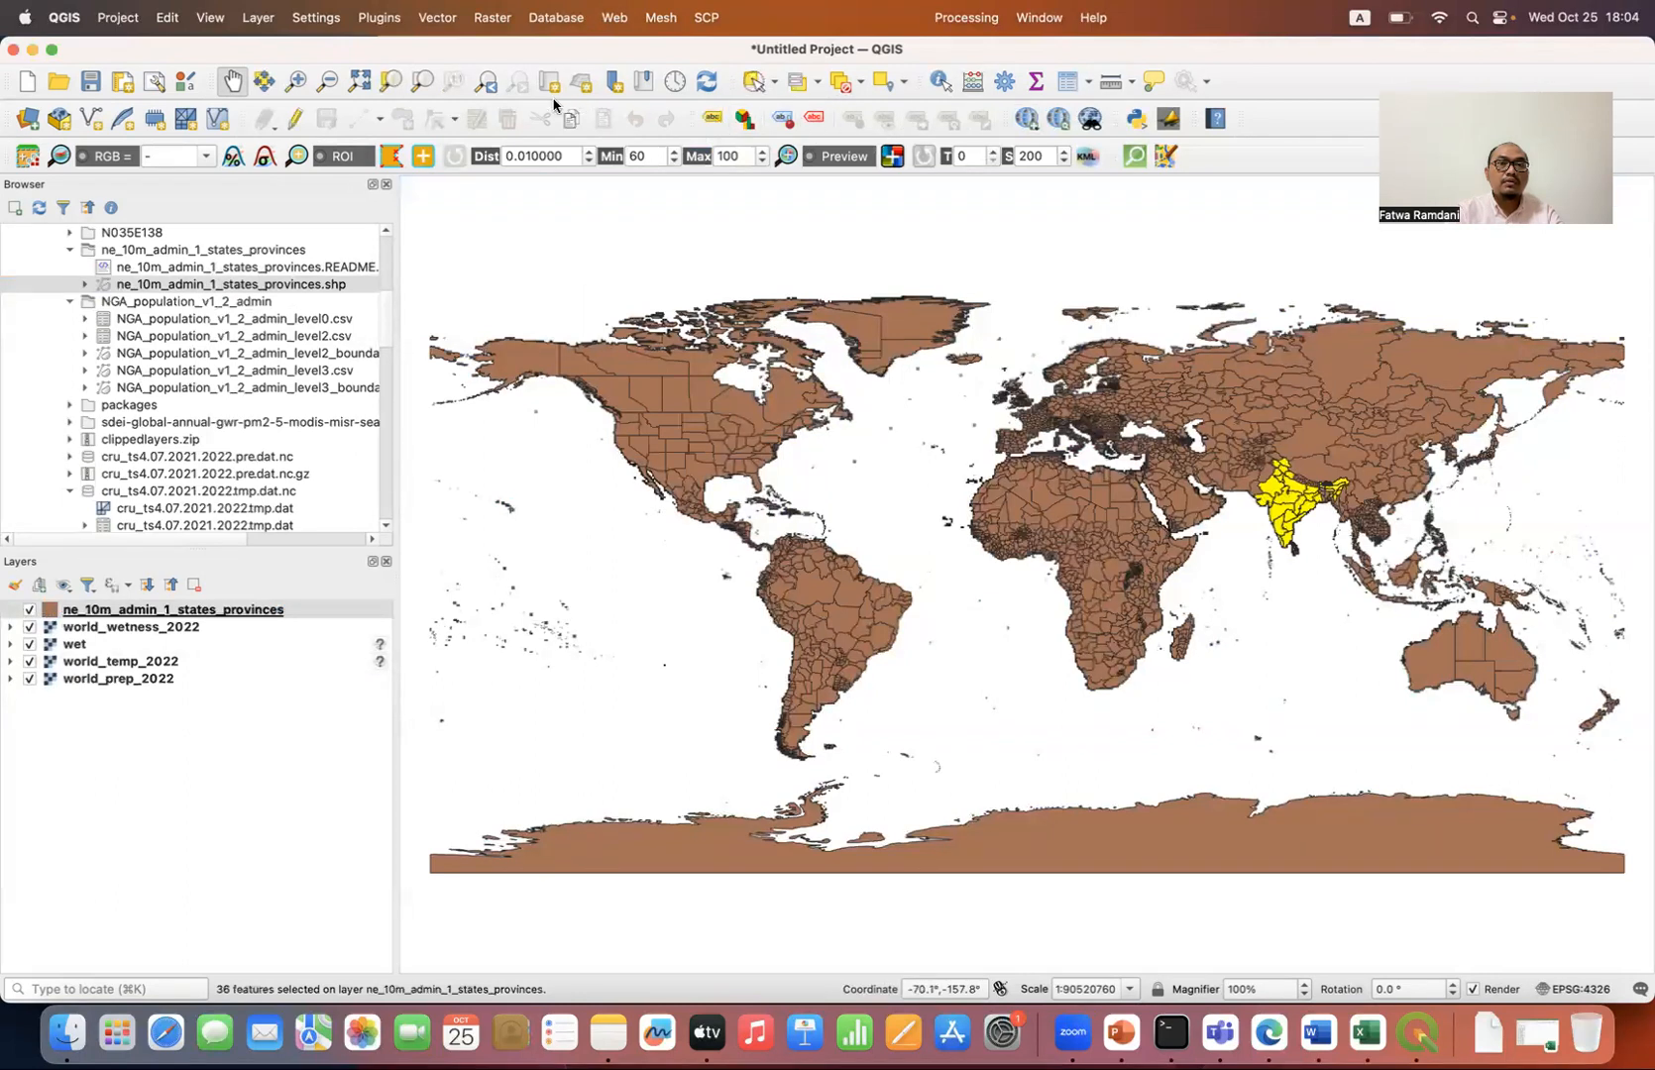
left_click(391, 84)
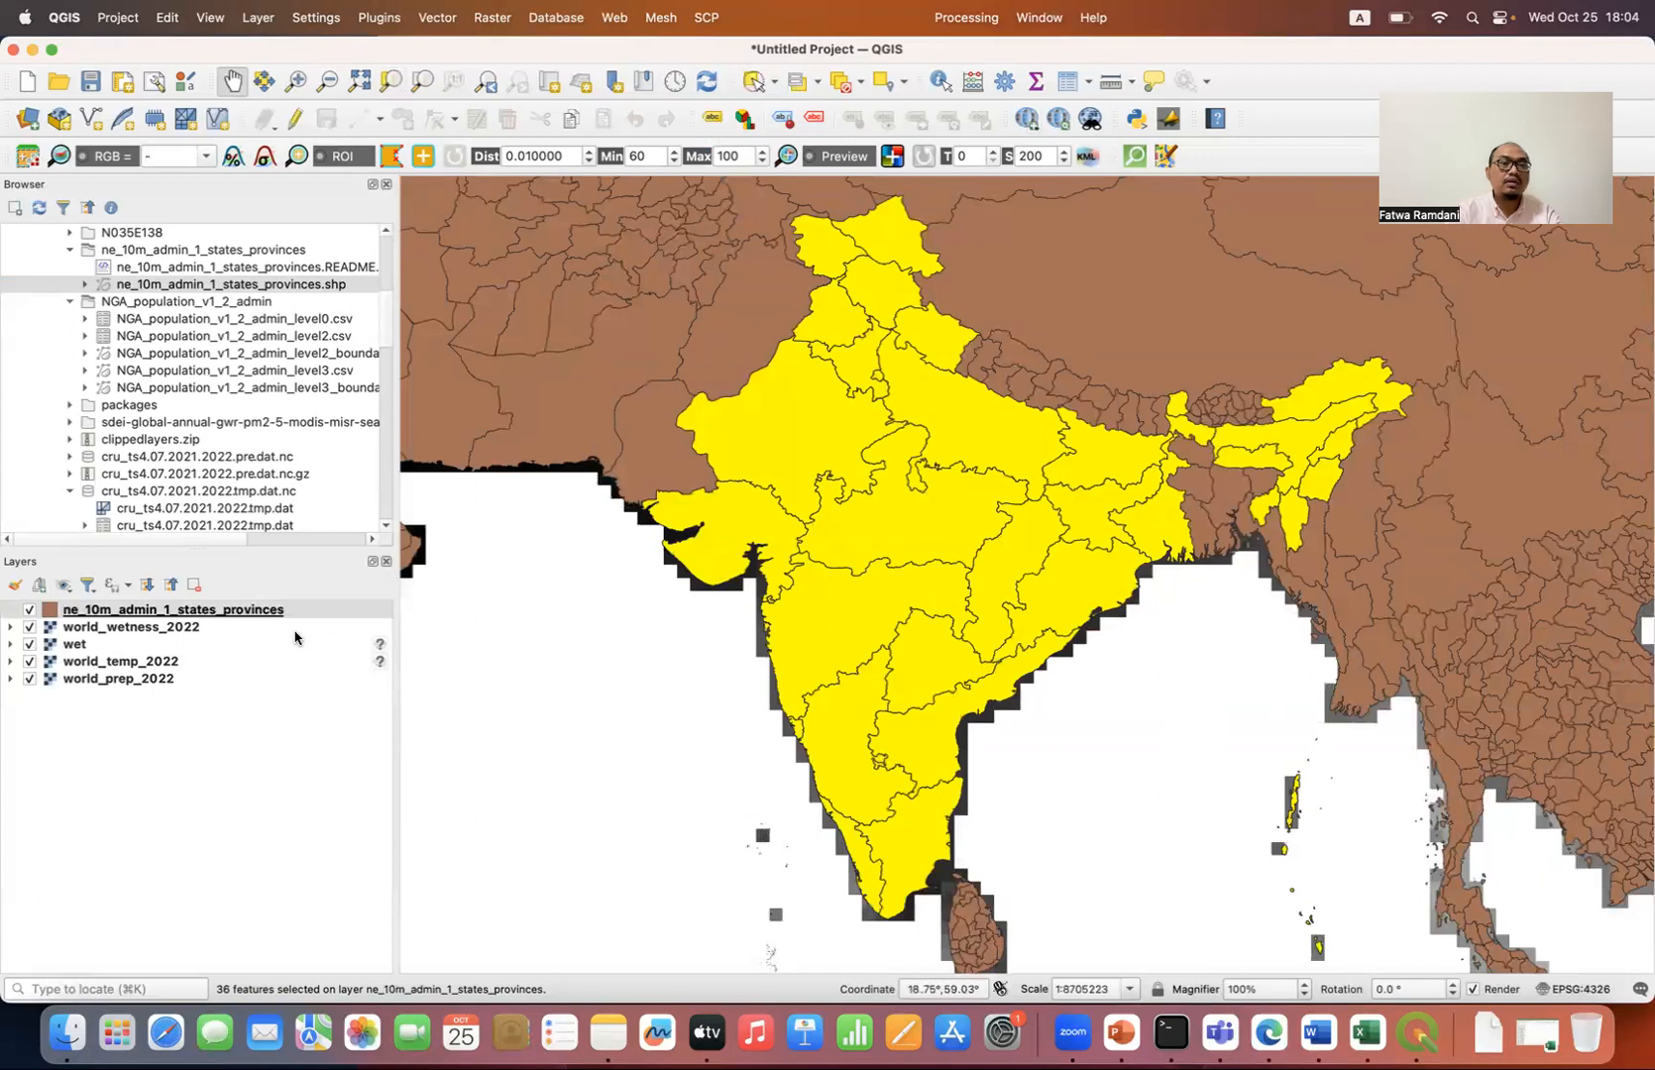
Step: Set up Clip Raster by Mask Layer for world_prep_2022 with only the selected provinces as mask and EPSG:4326 - WGS 84 as target CRS
left_click(505, 20)
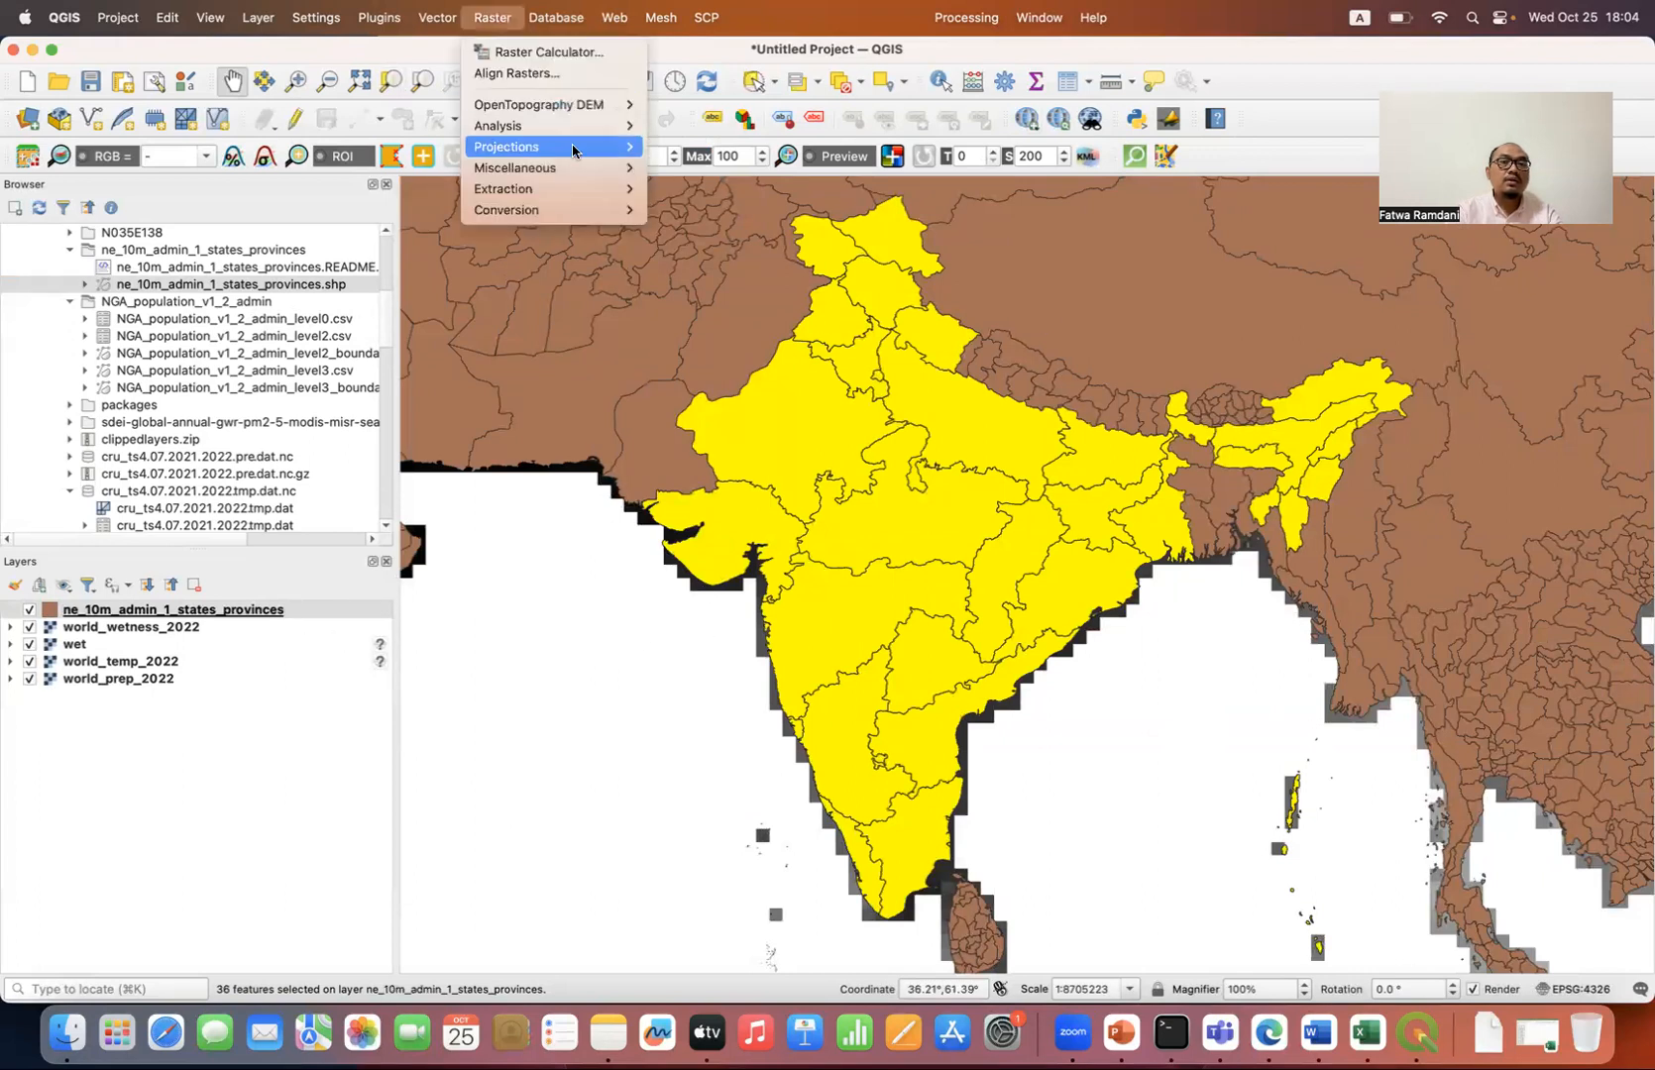
mouse_move(642, 191)
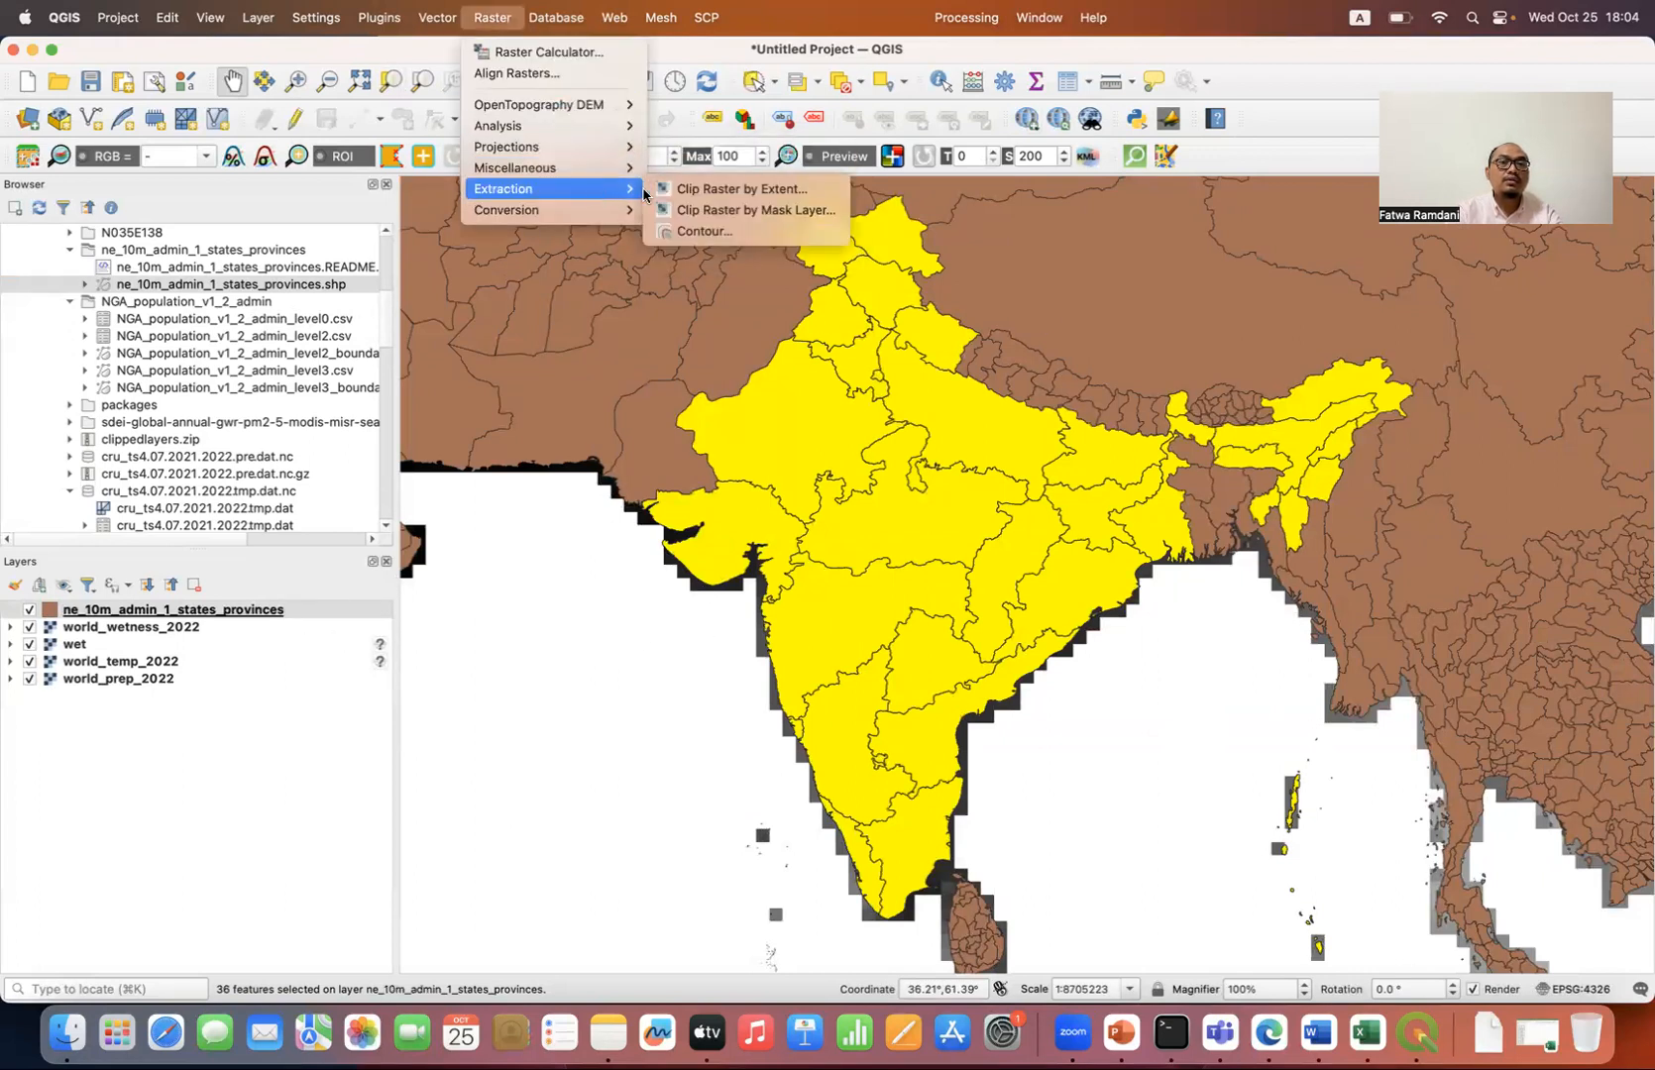
left_click(757, 210)
left_click(691, 294)
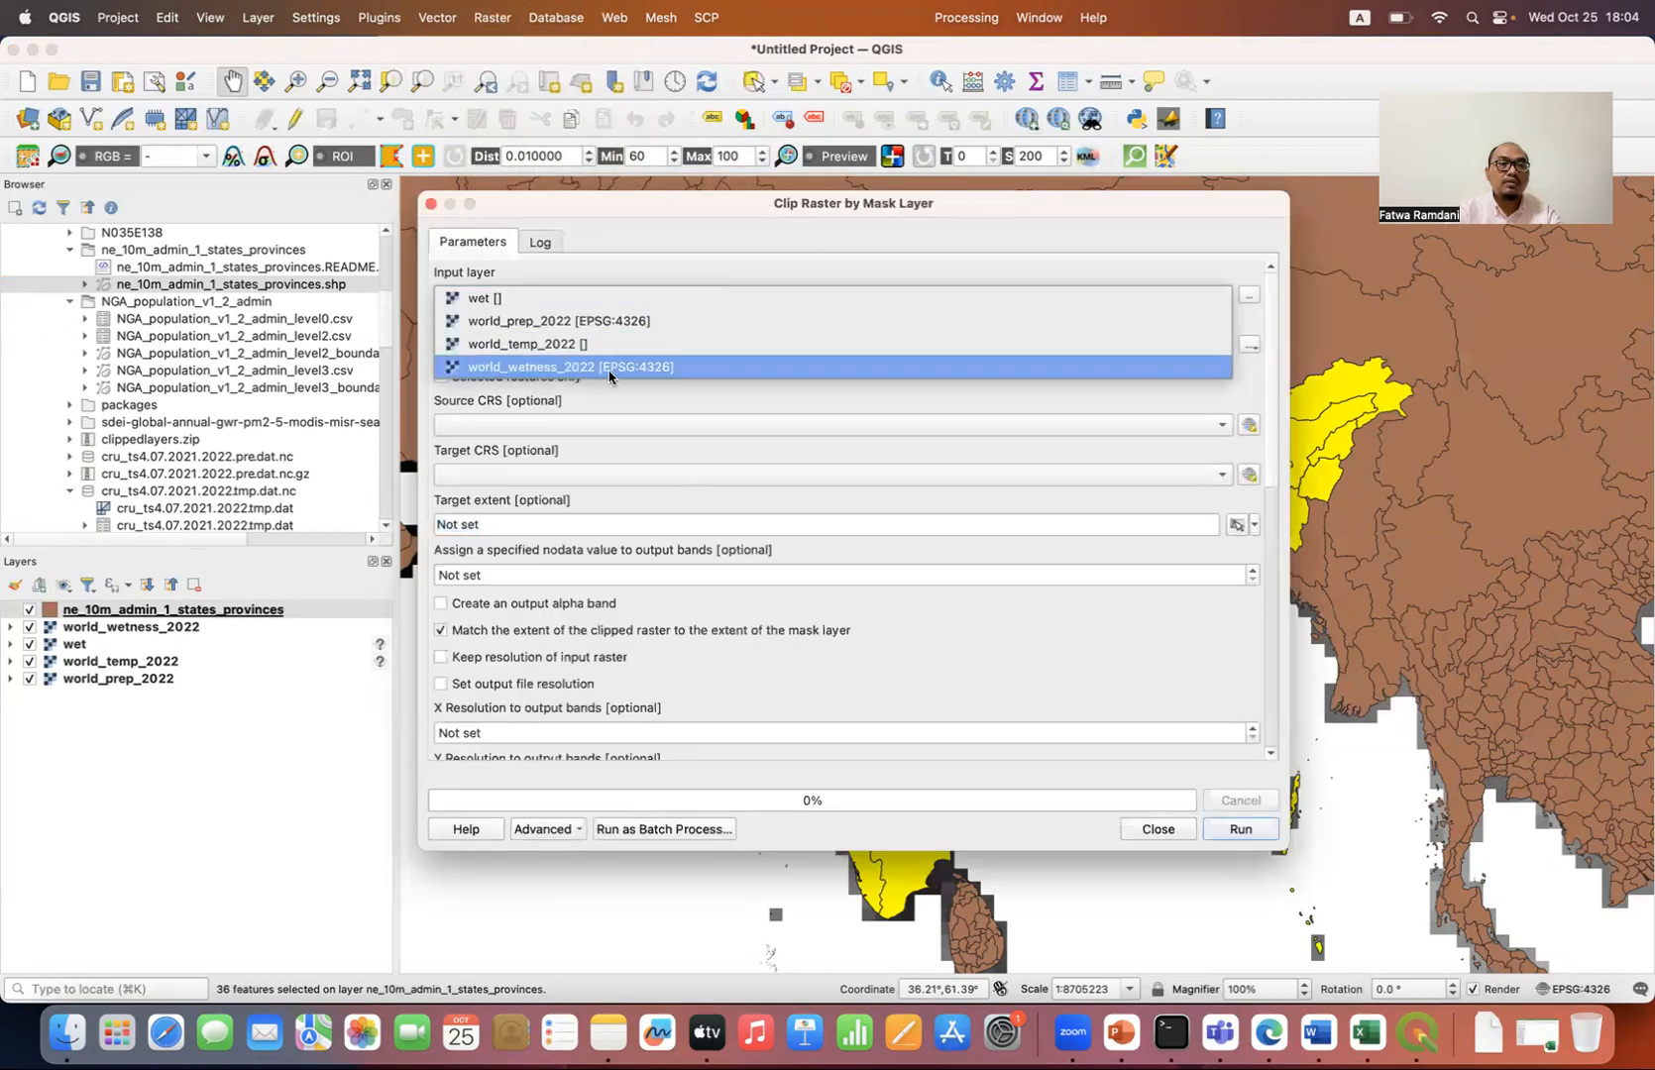
left_click(606, 322)
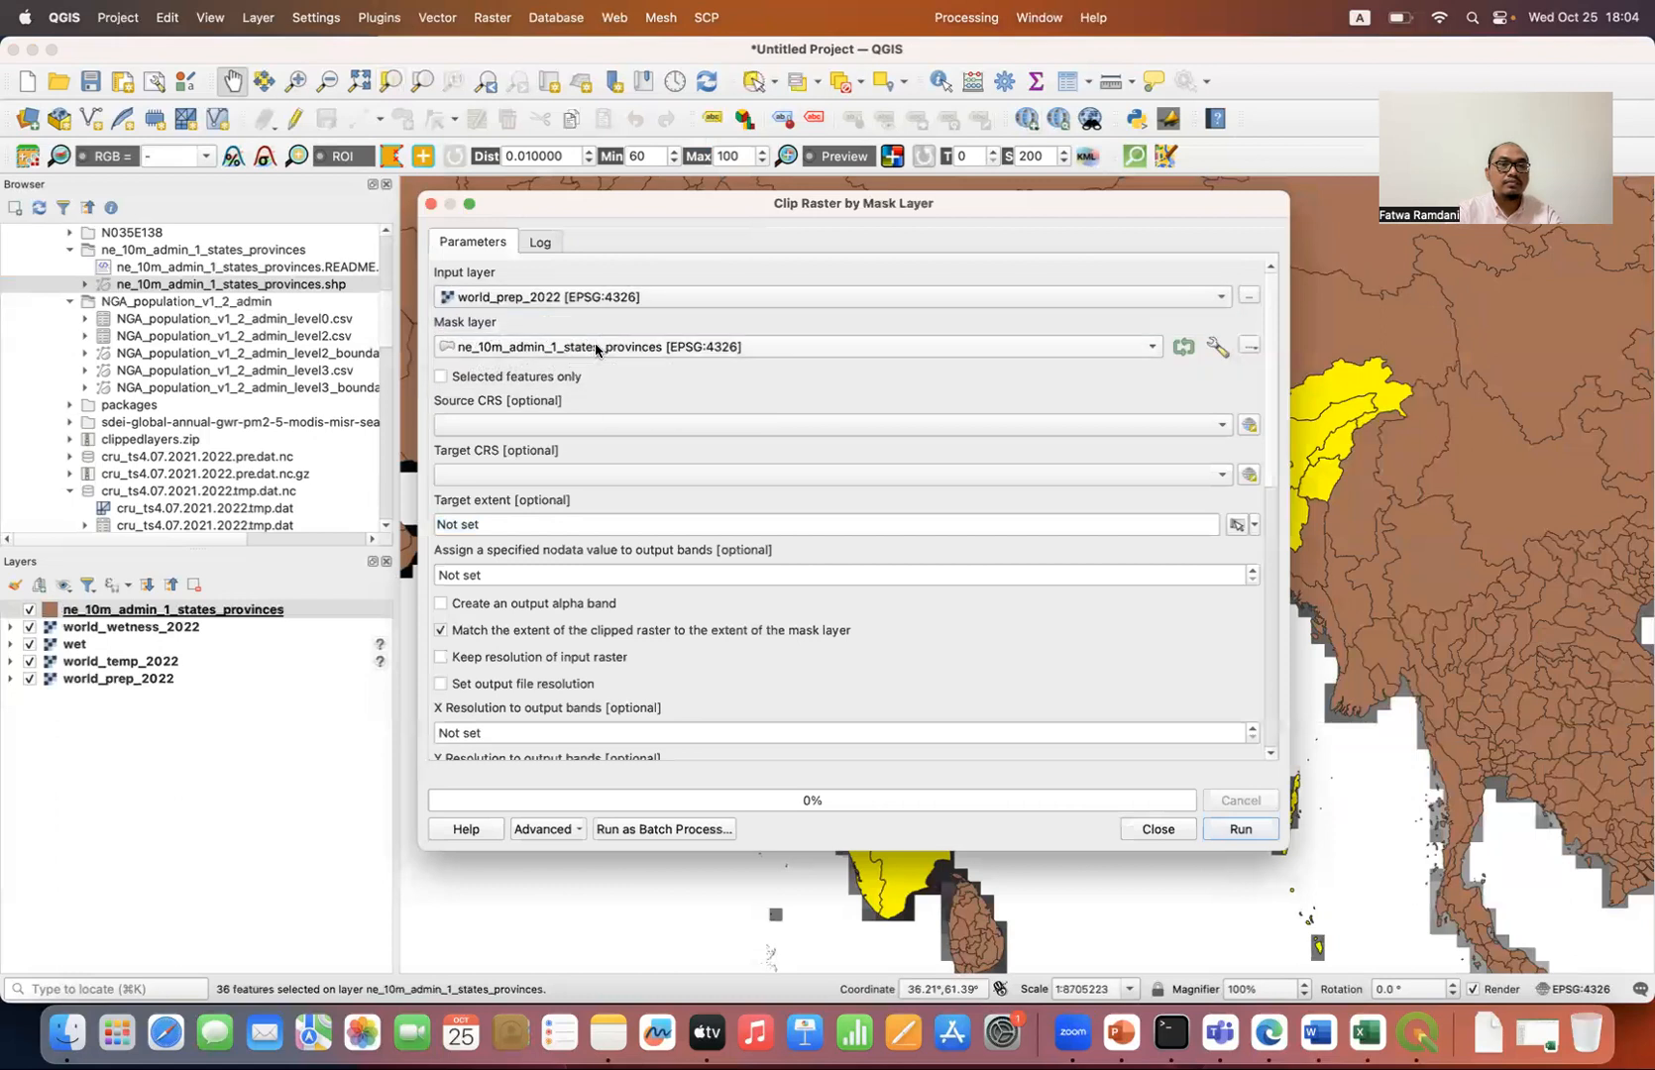
left_click(510, 379)
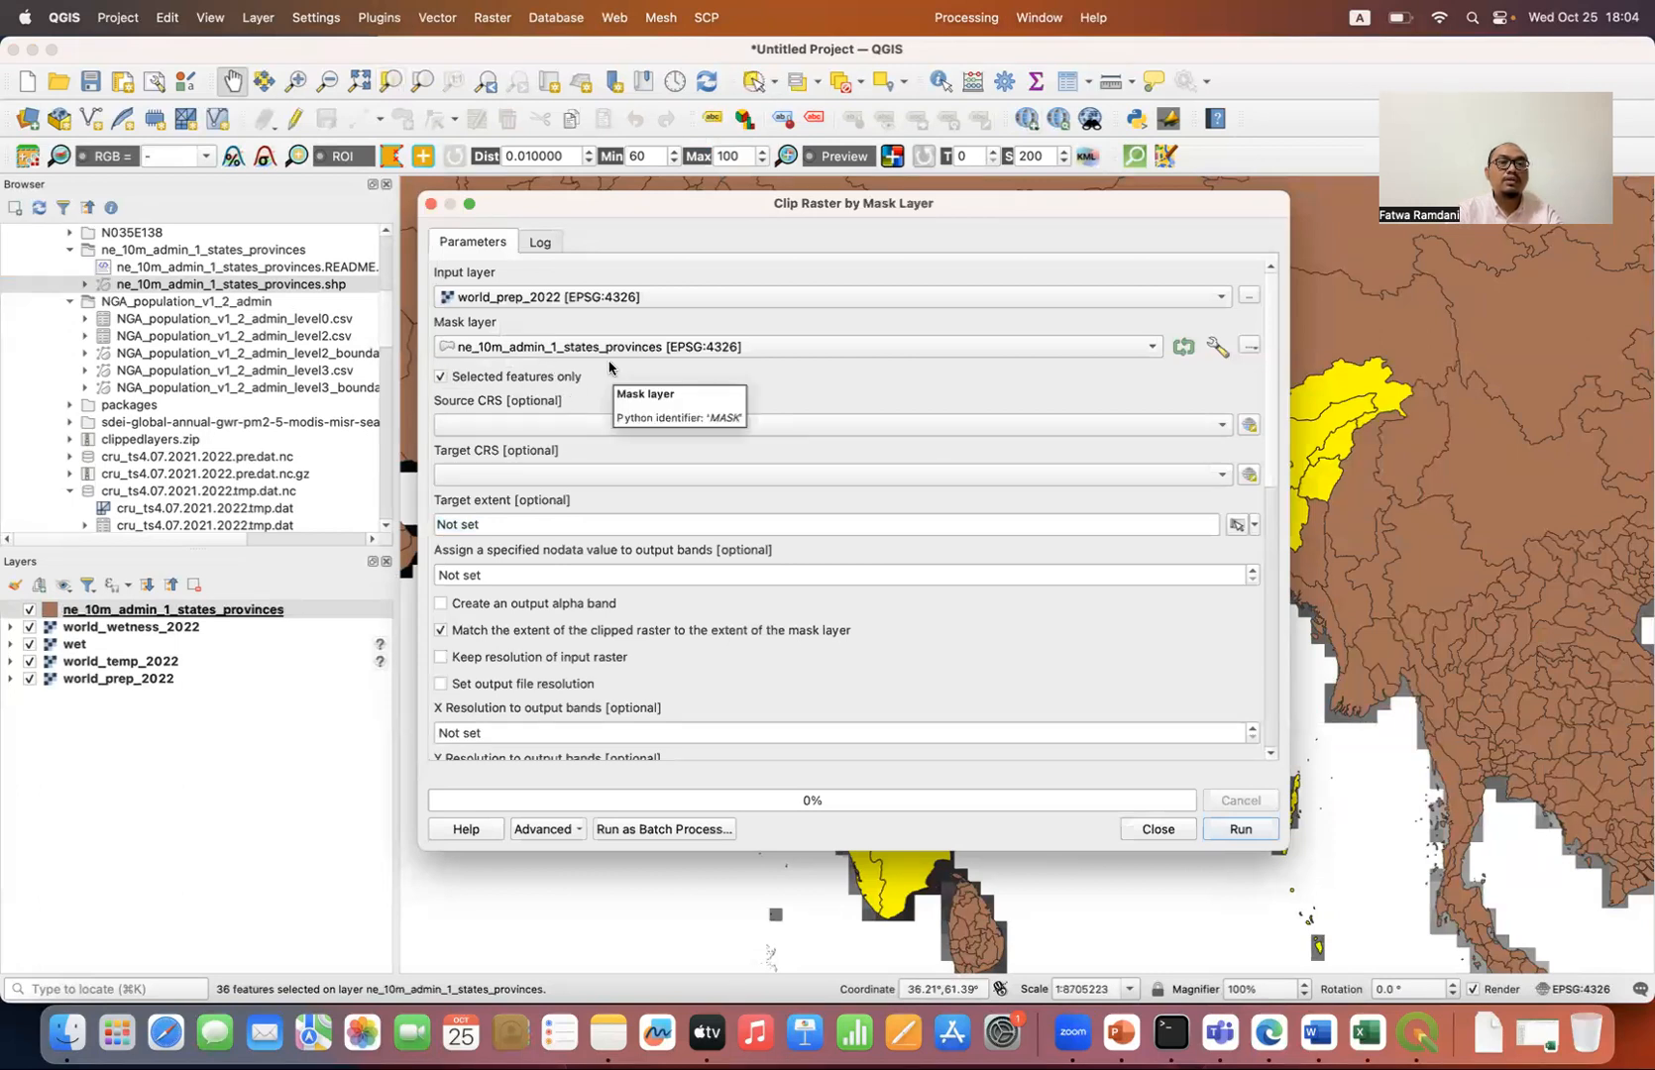
left_click(1070, 474)
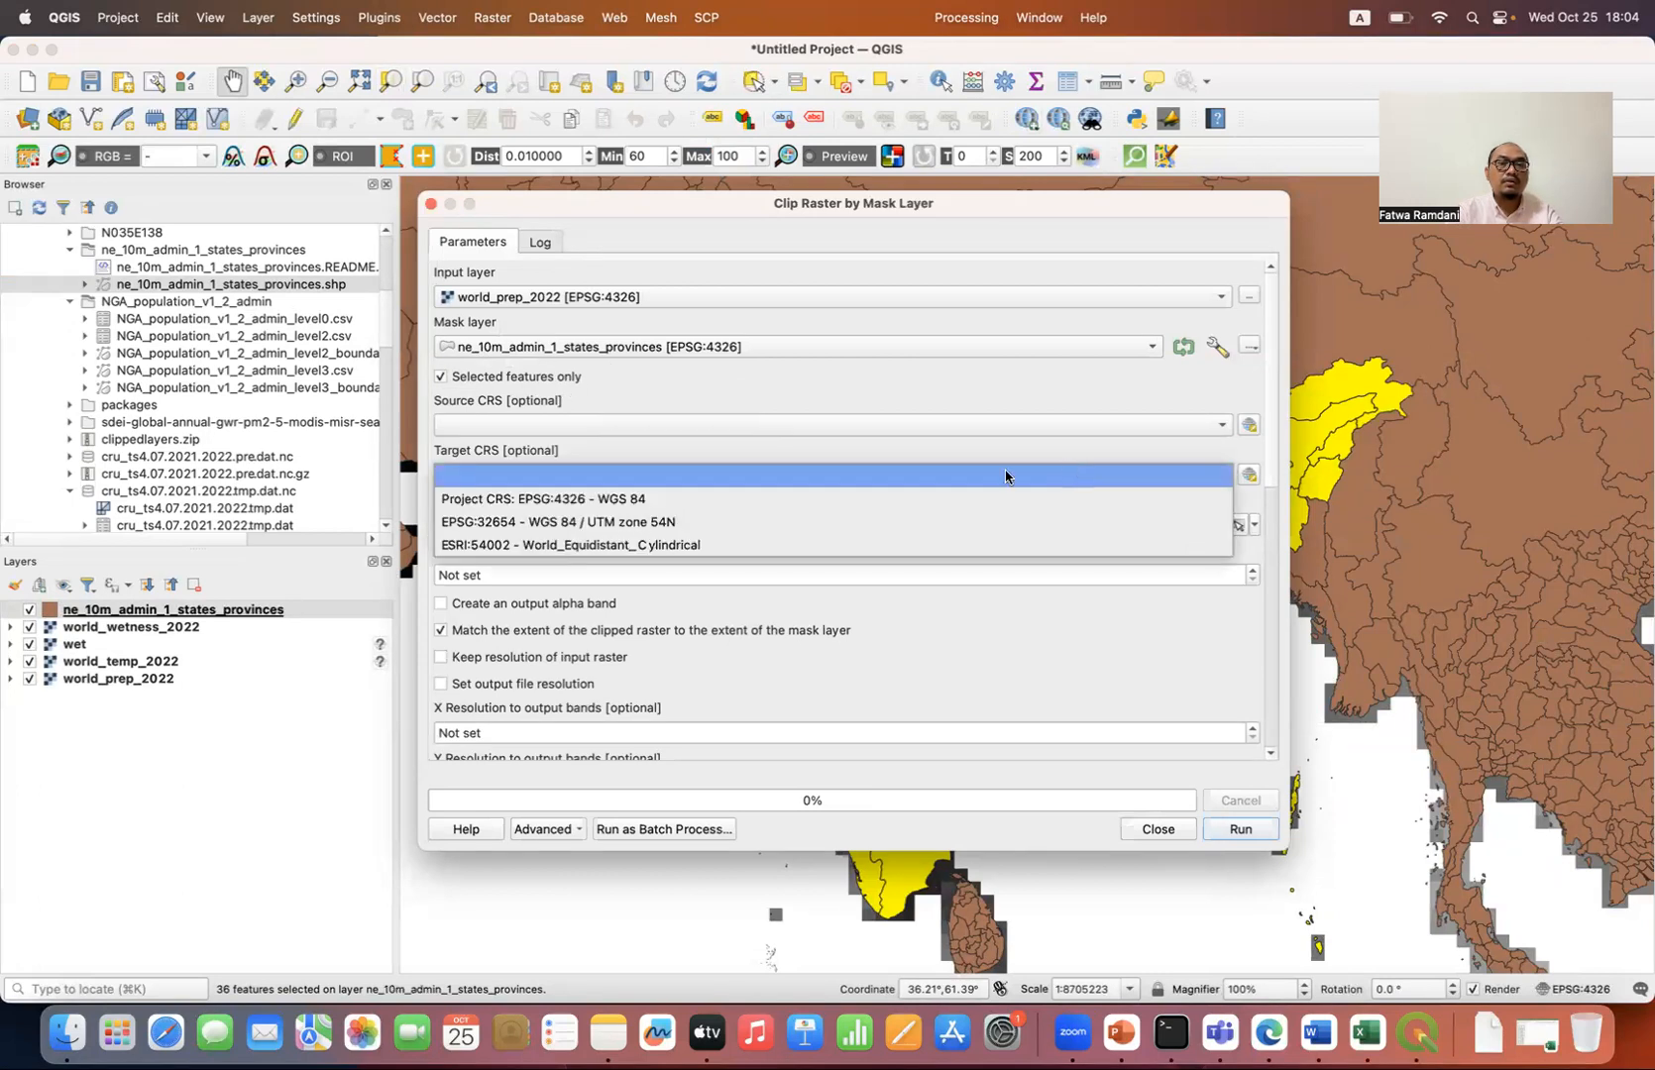
left_click(790, 500)
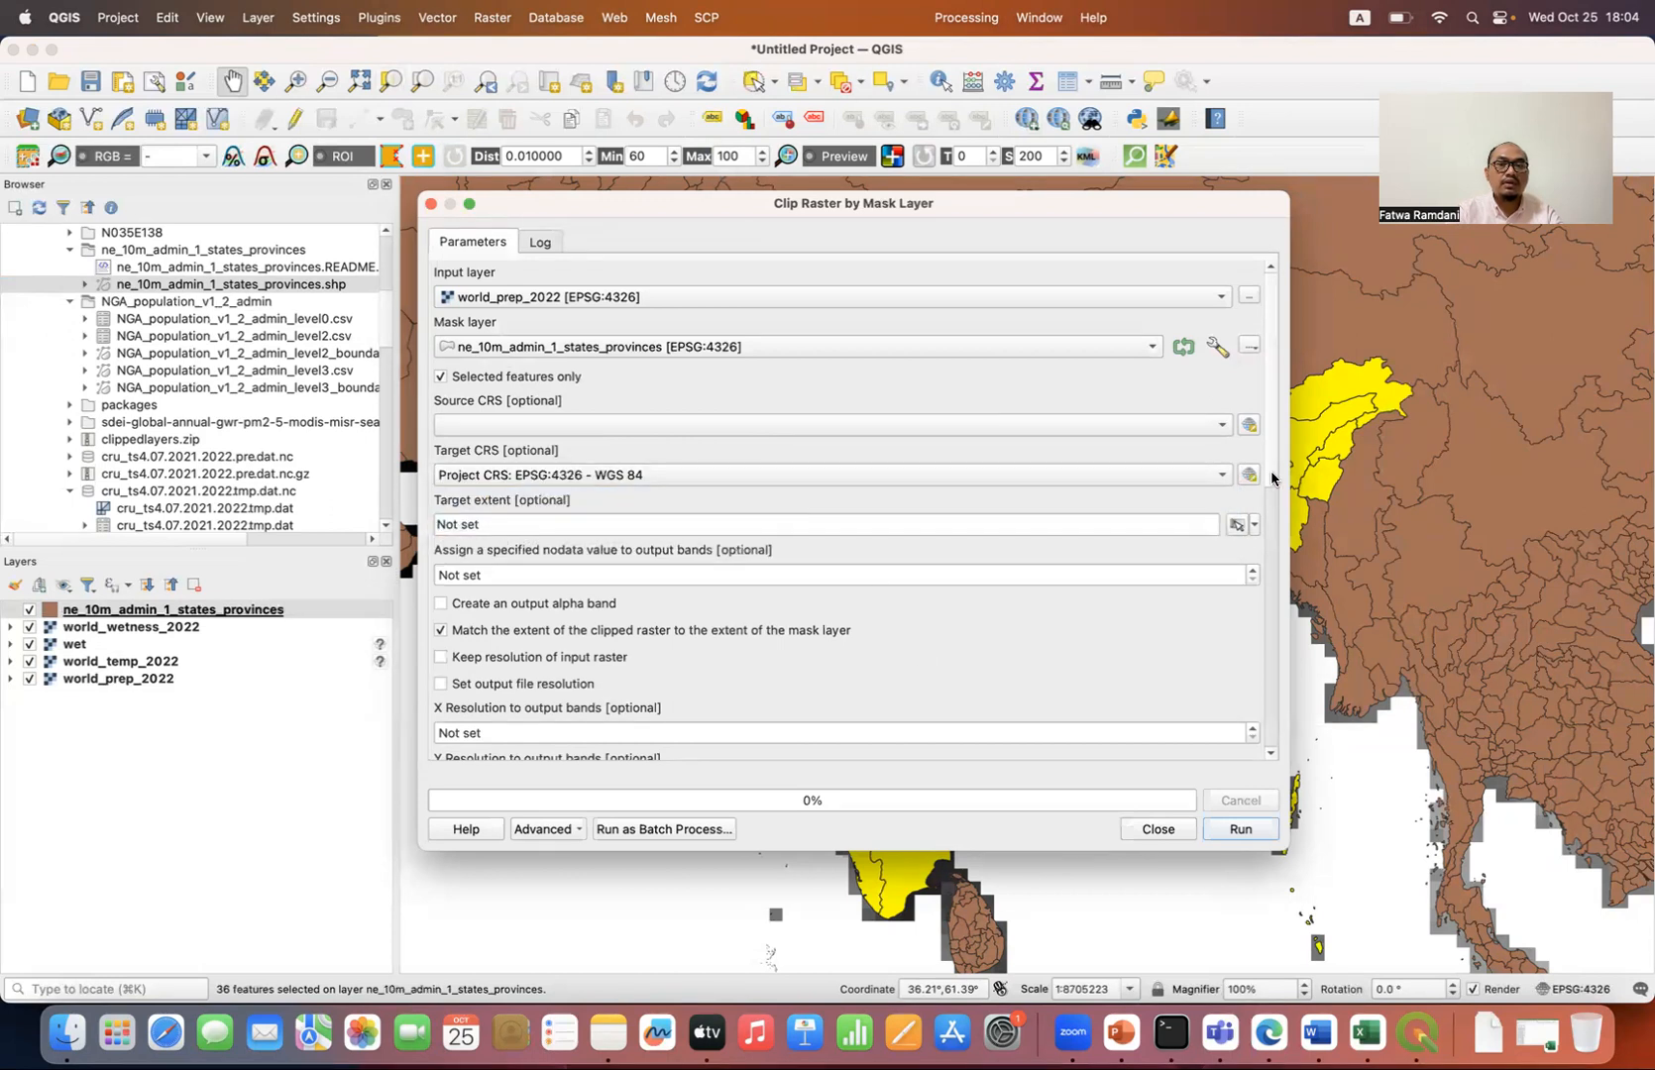
scroll(1272, 478, "down", 10)
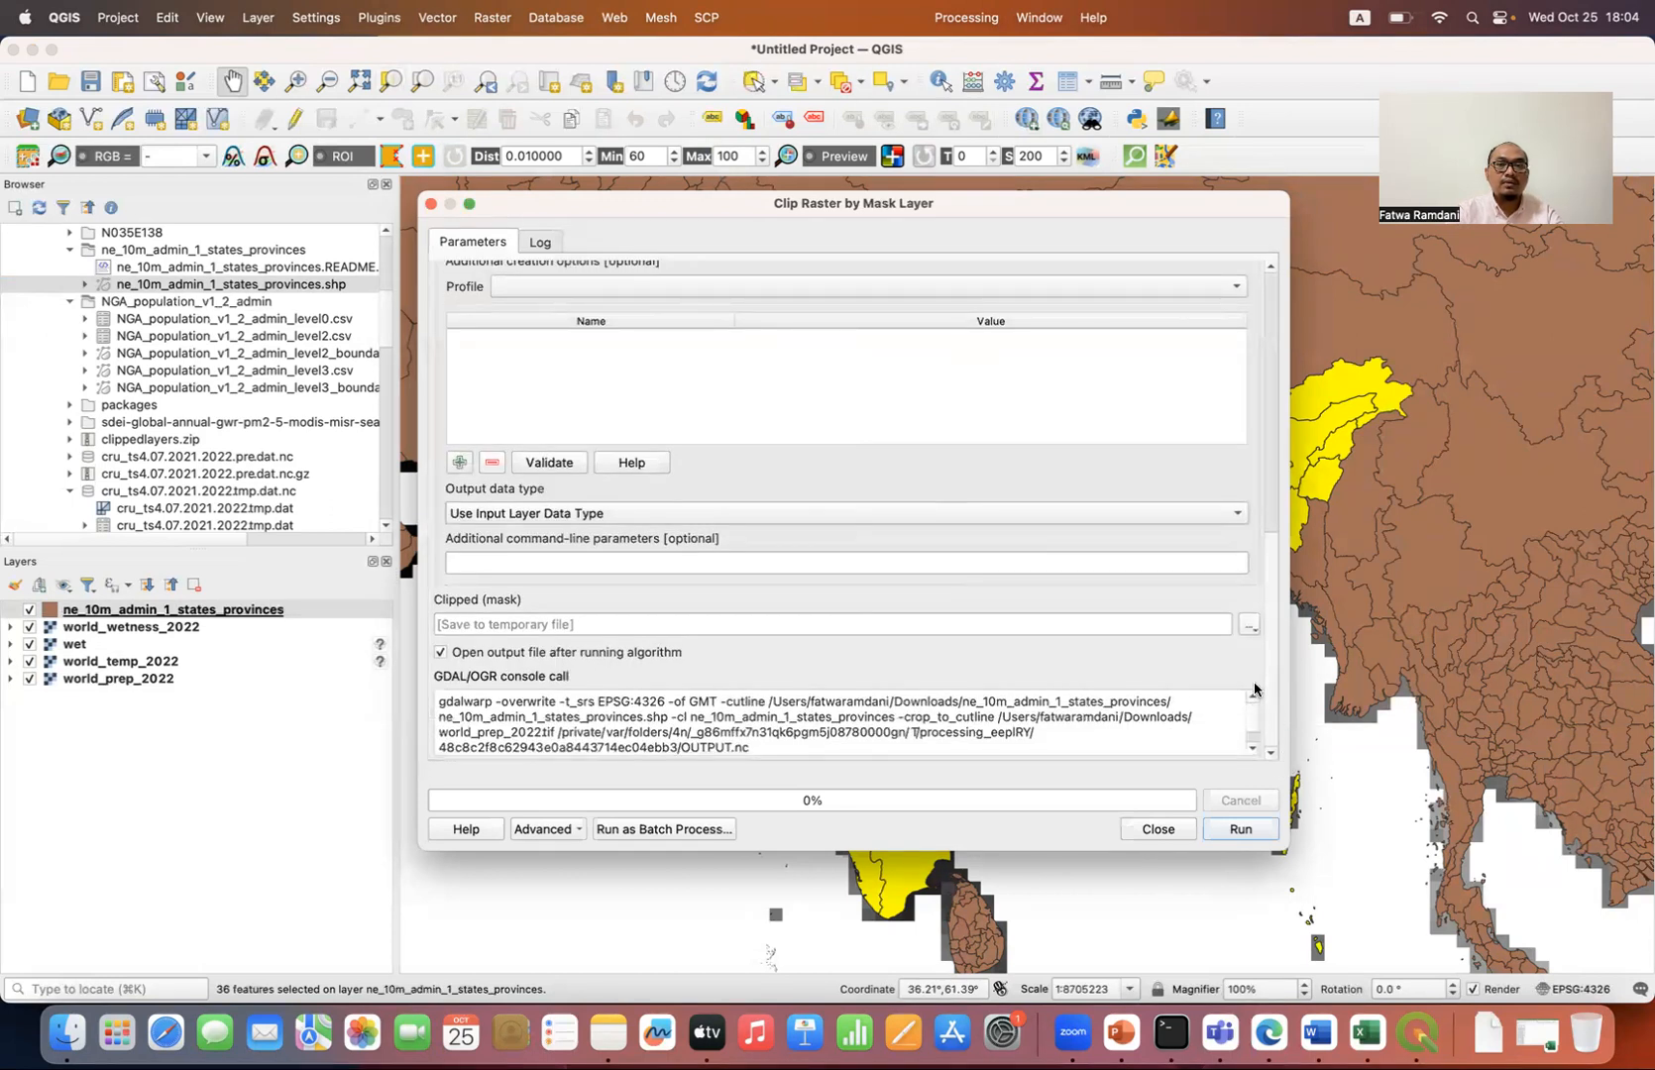
Step: Enter india_prep_2022 as the clipped TIF's name in Downloads, and cancel the save and close the clip tool without running it
left_click(1251, 626)
left_click(1270, 672)
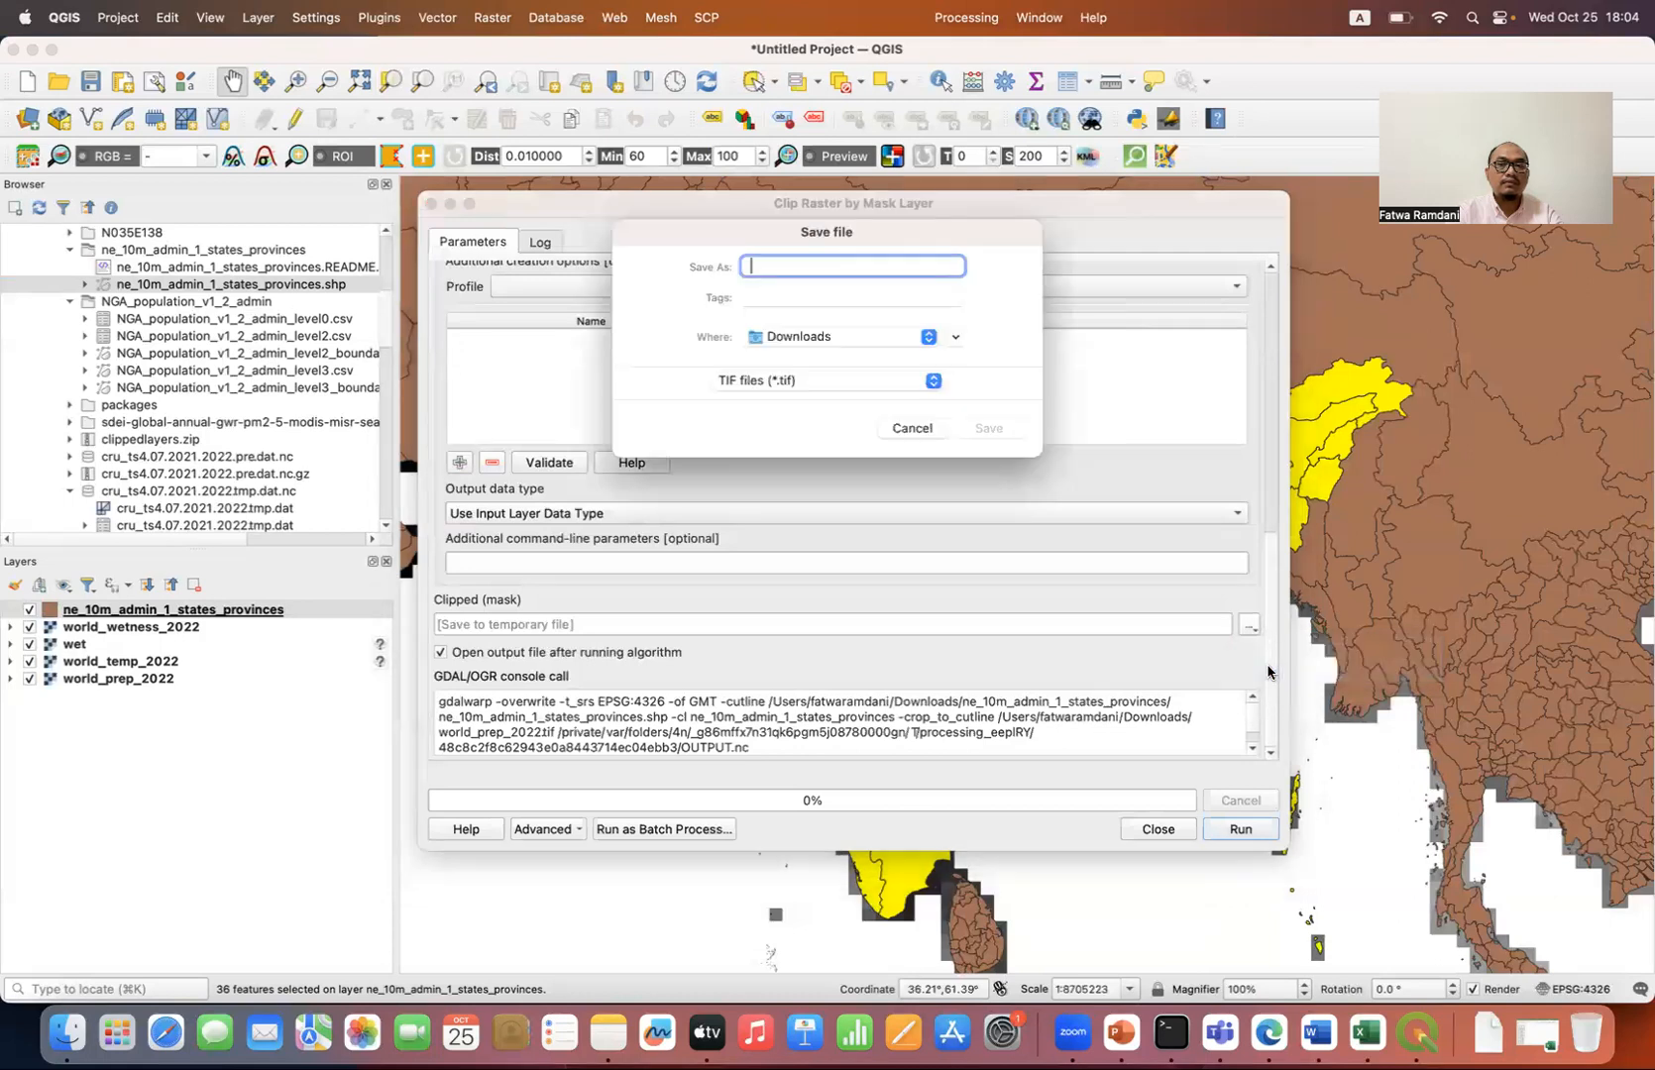
type("i")
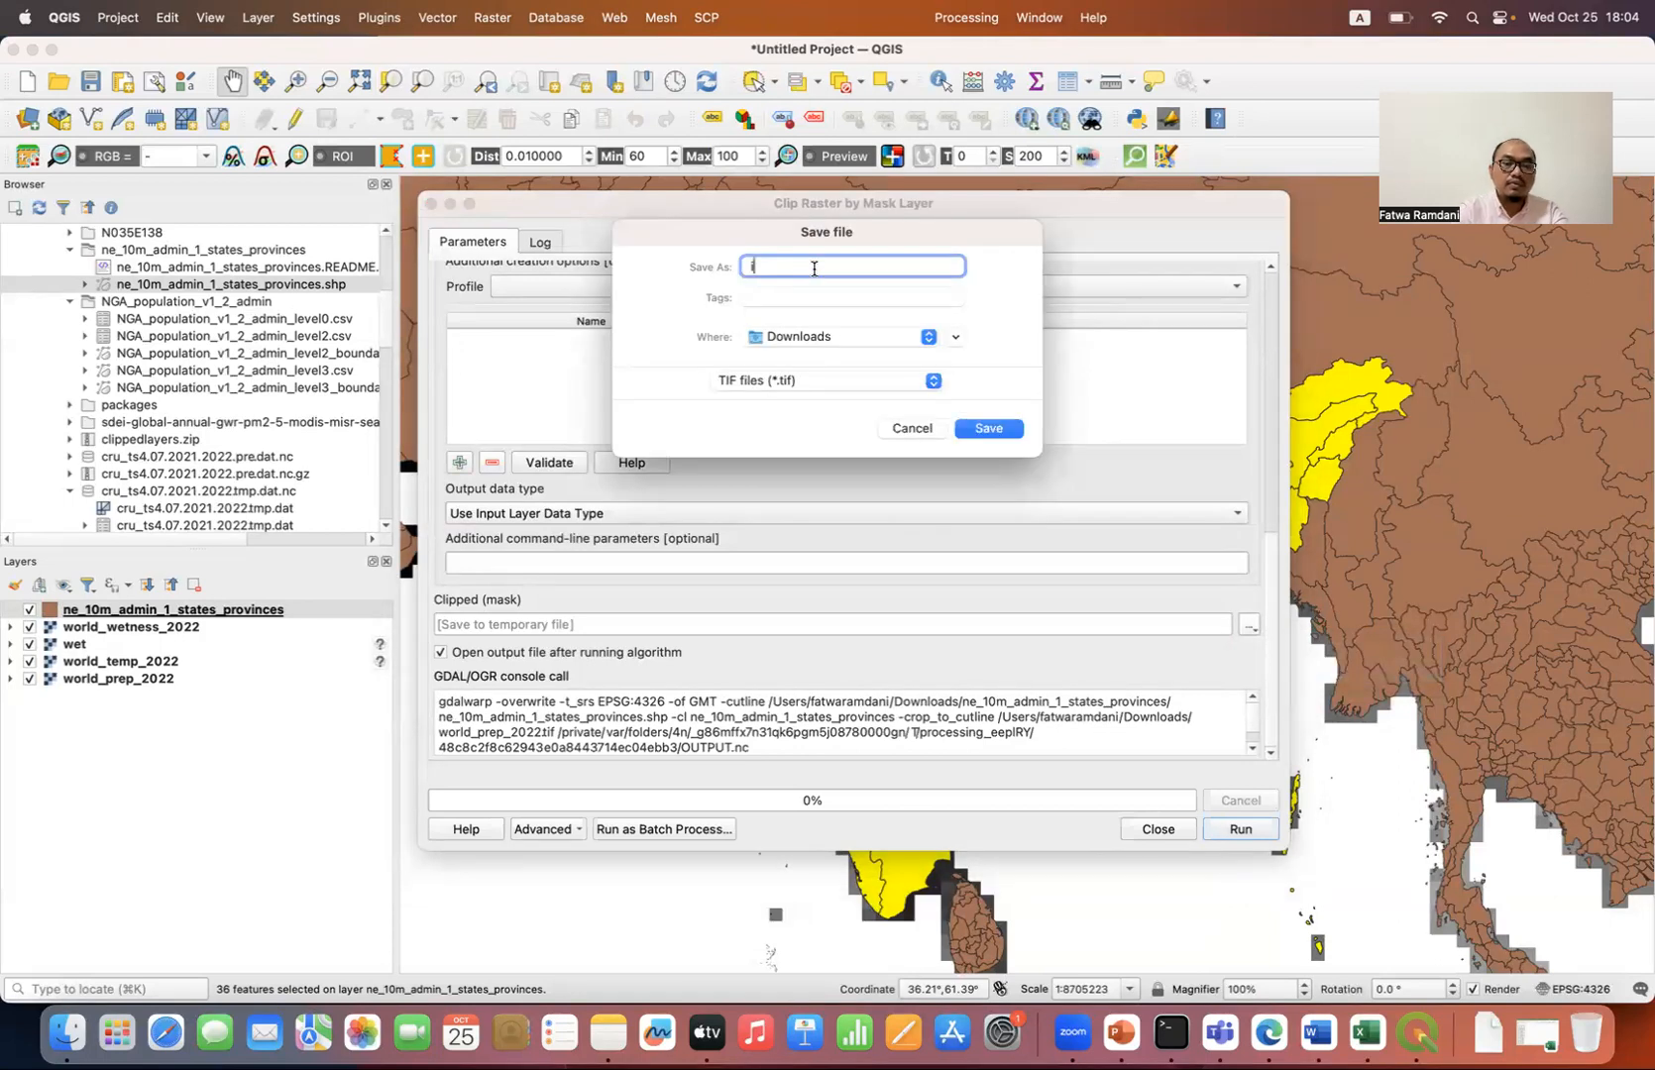
type("ndia_prep_2022")
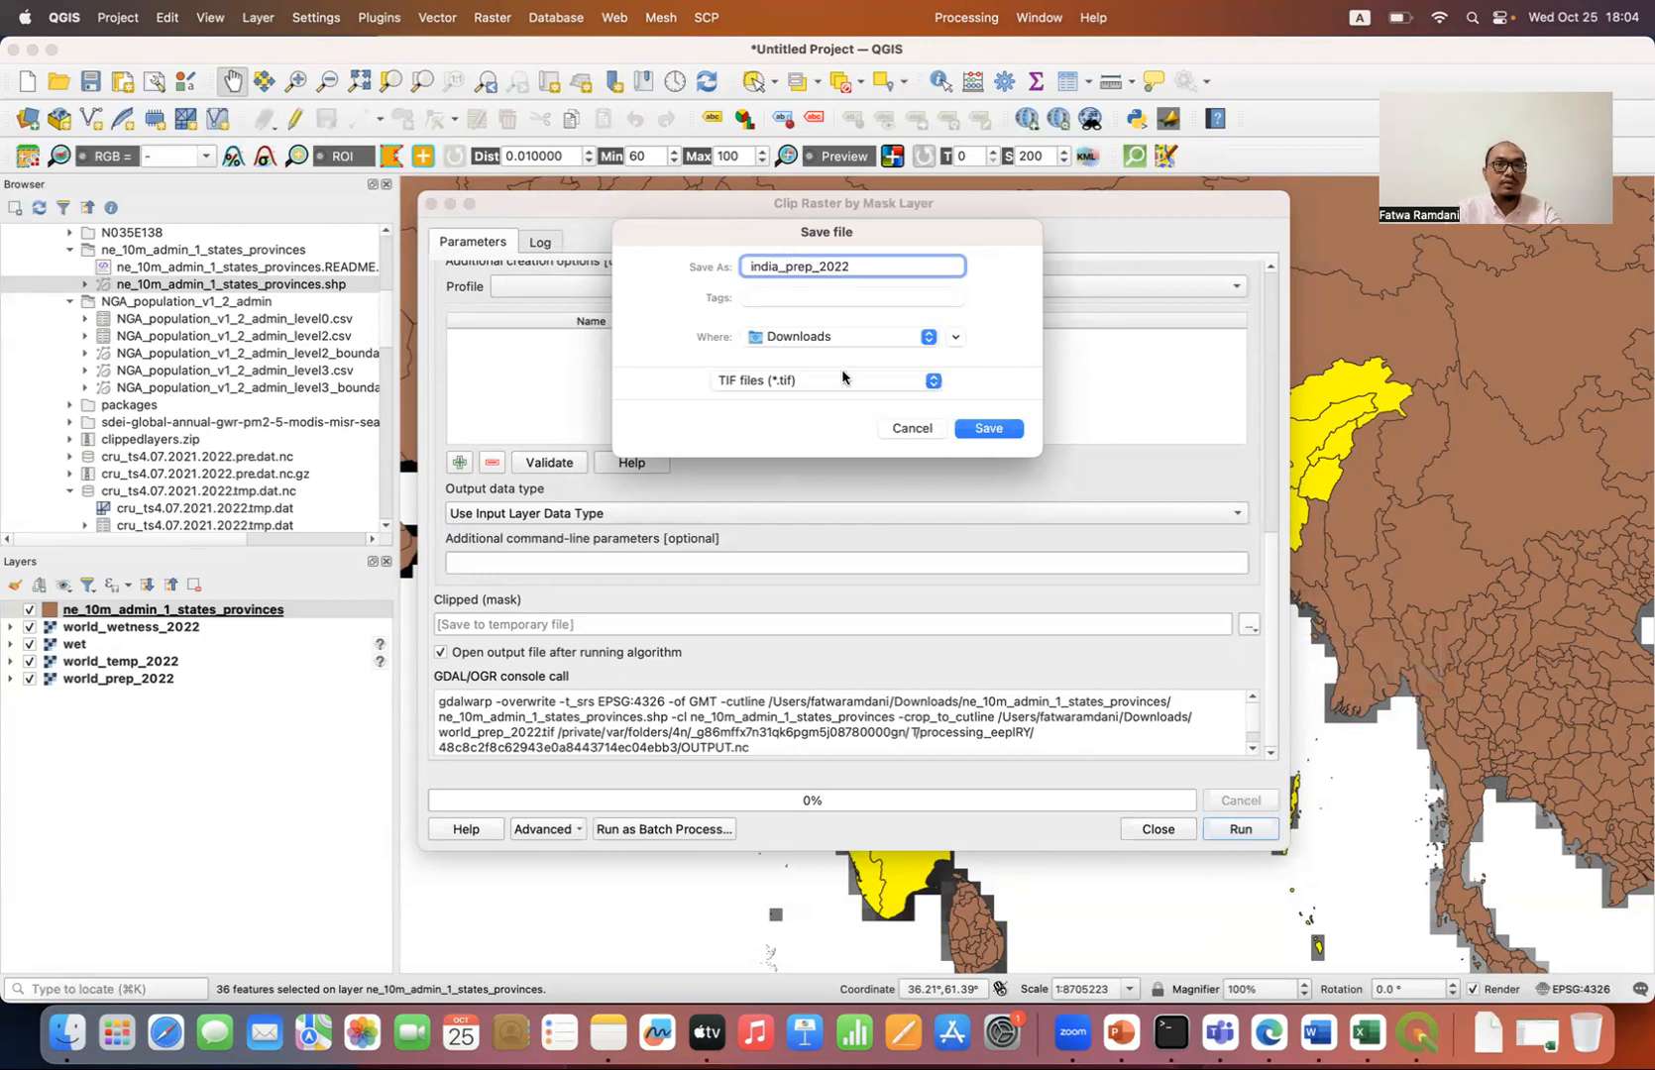
left_click(911, 430)
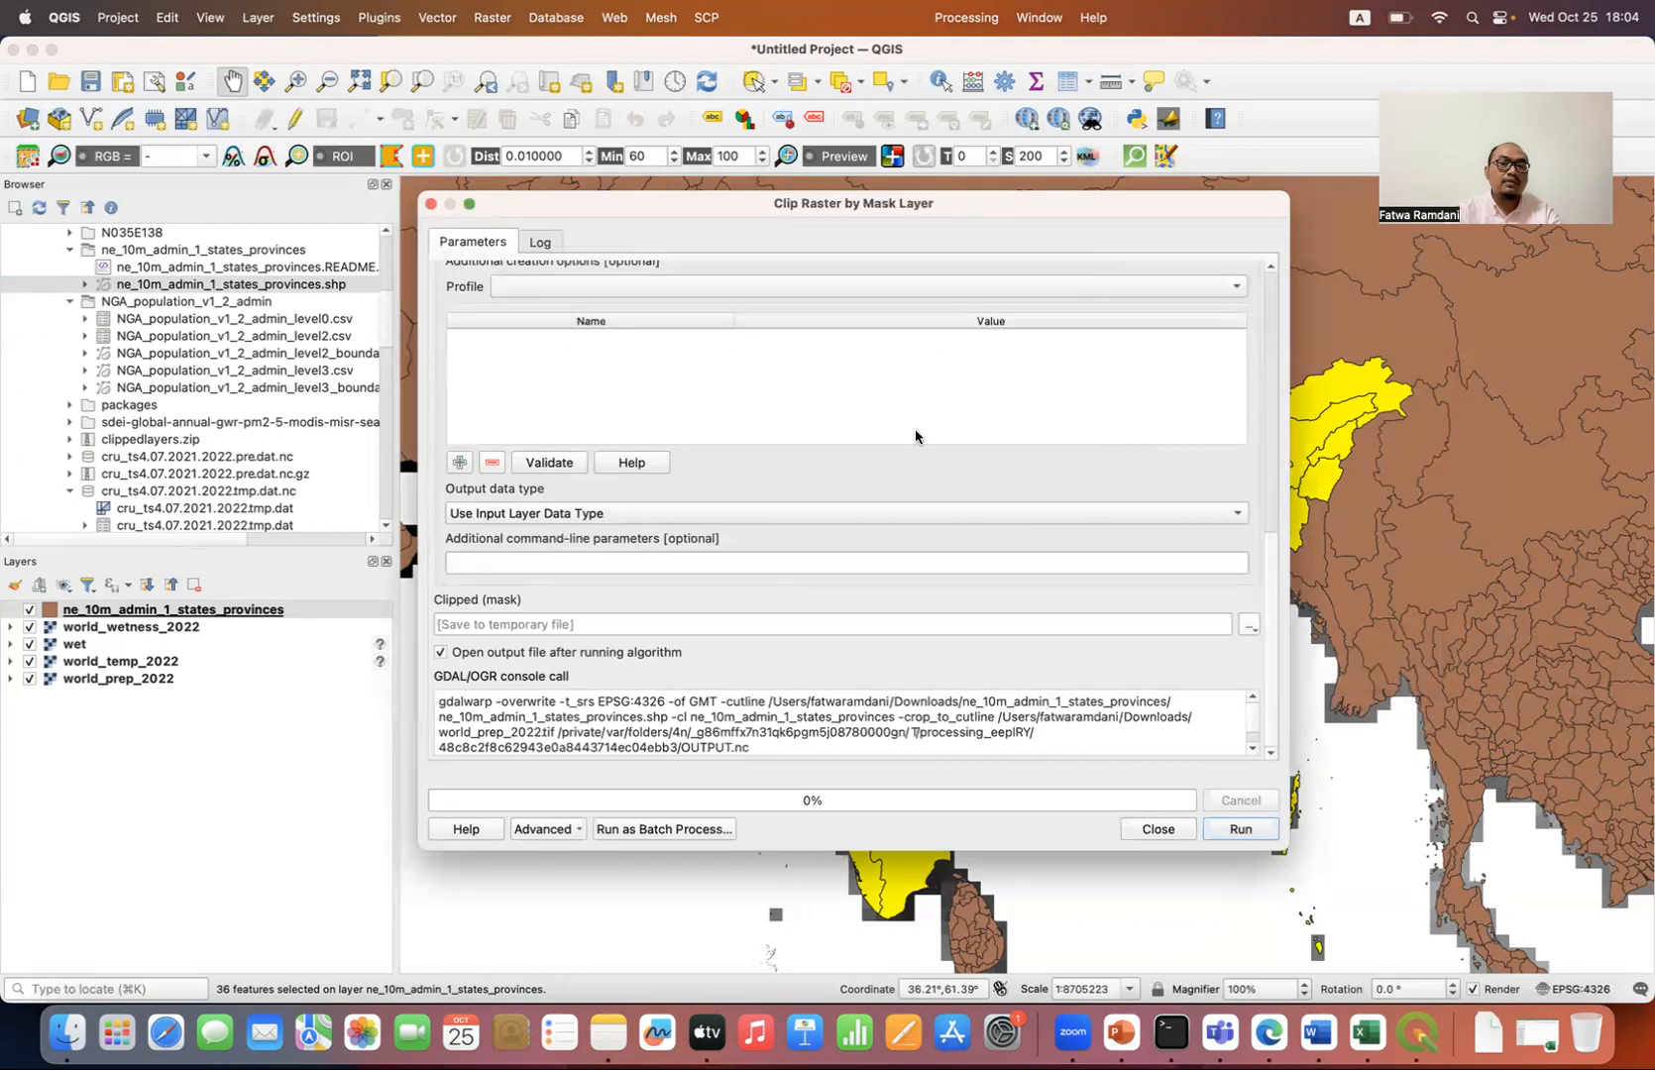
left_click(1165, 833)
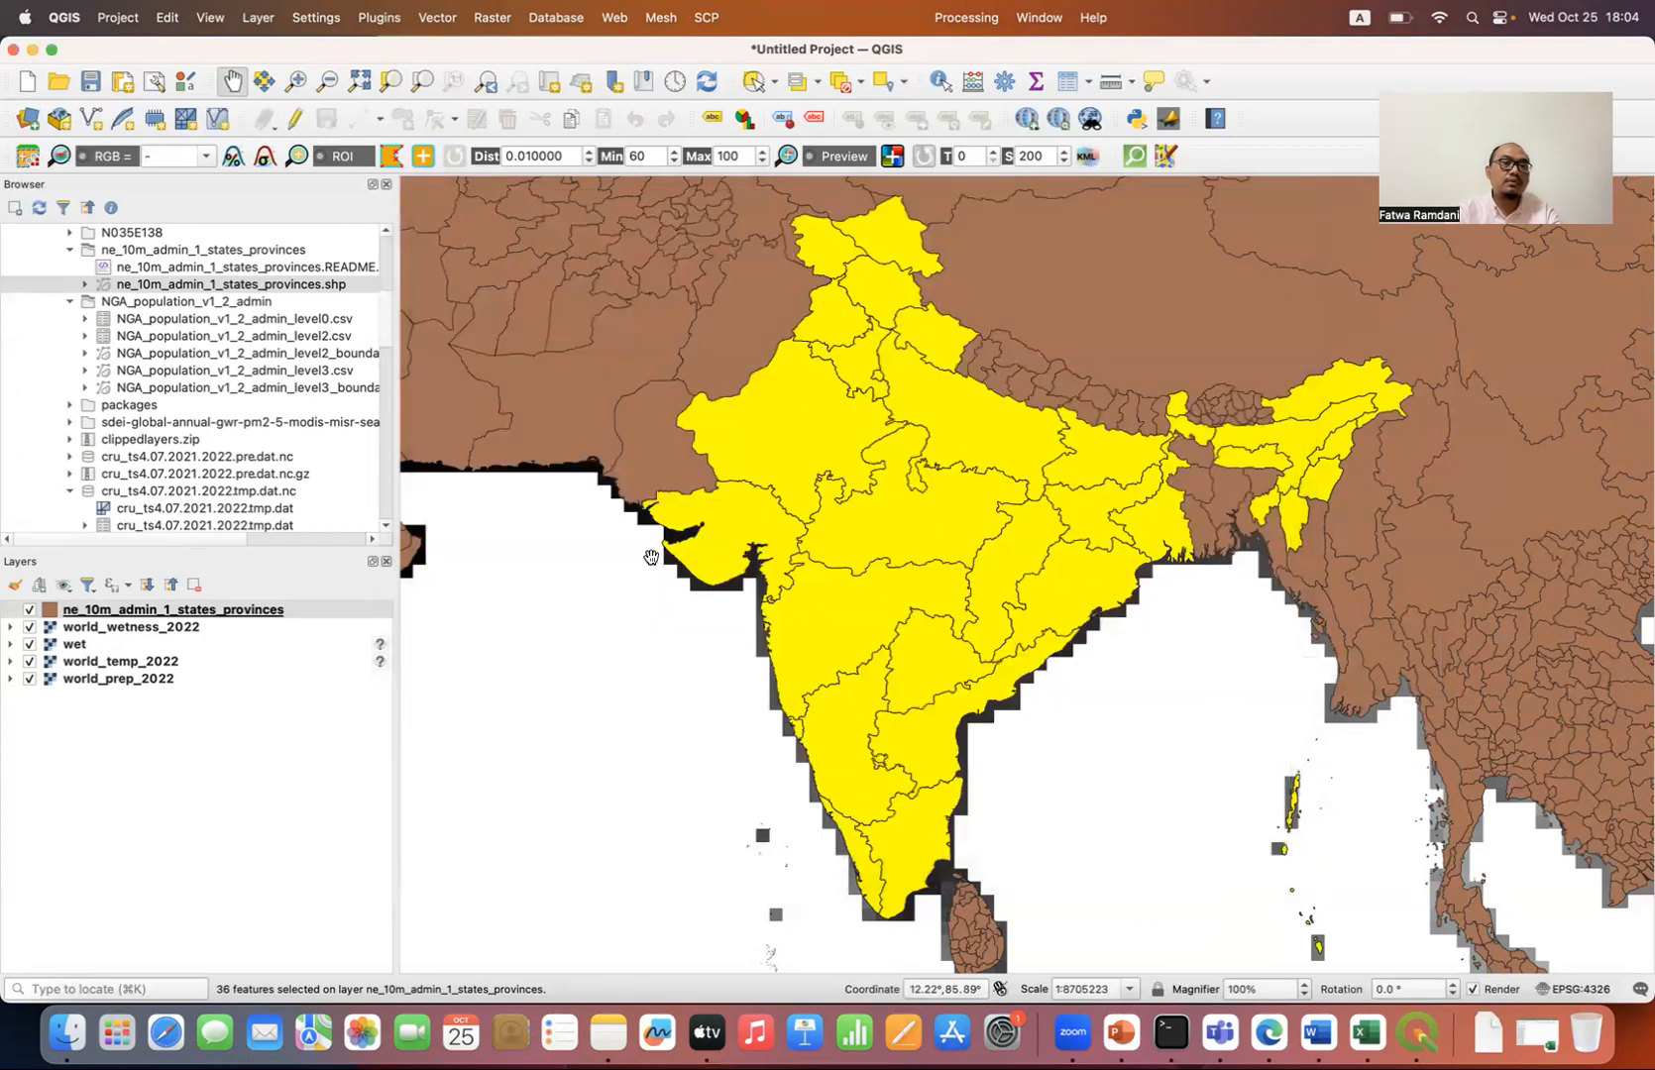
Step: Add the existing india_prep_2022.tif raster from Downloads to the project
scroll(223, 421, "down", 6)
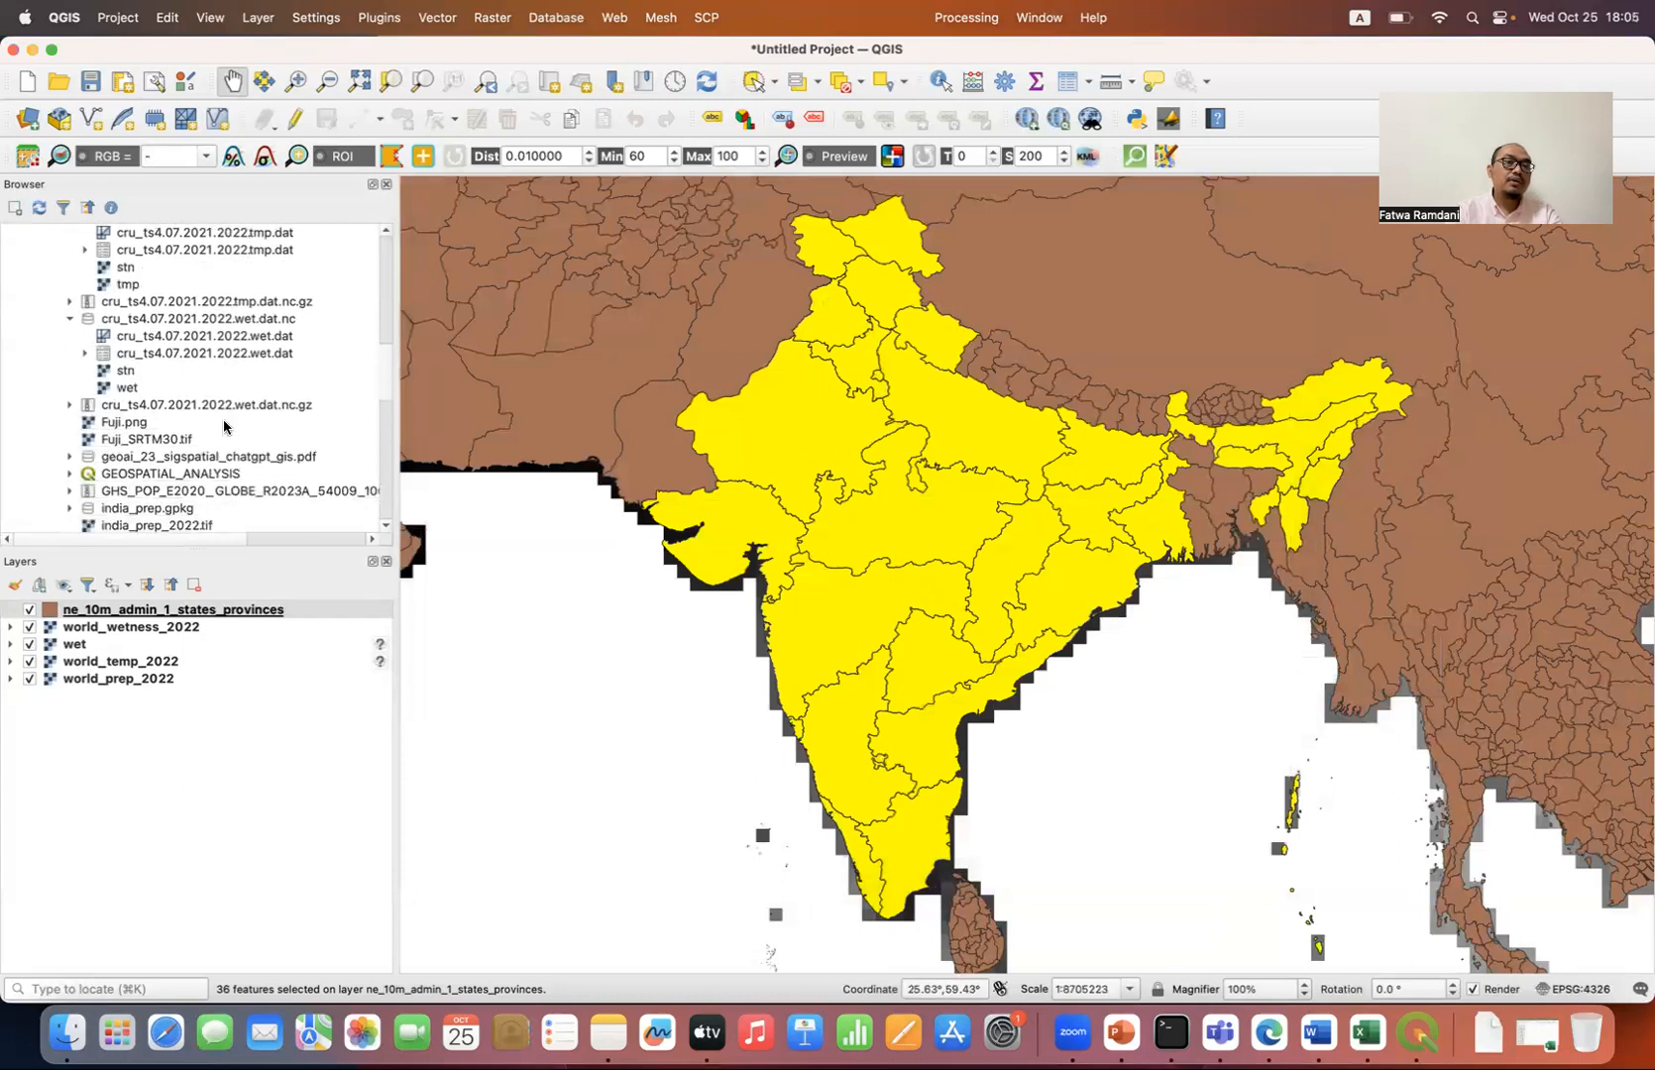
scroll(223, 426, "down", 3)
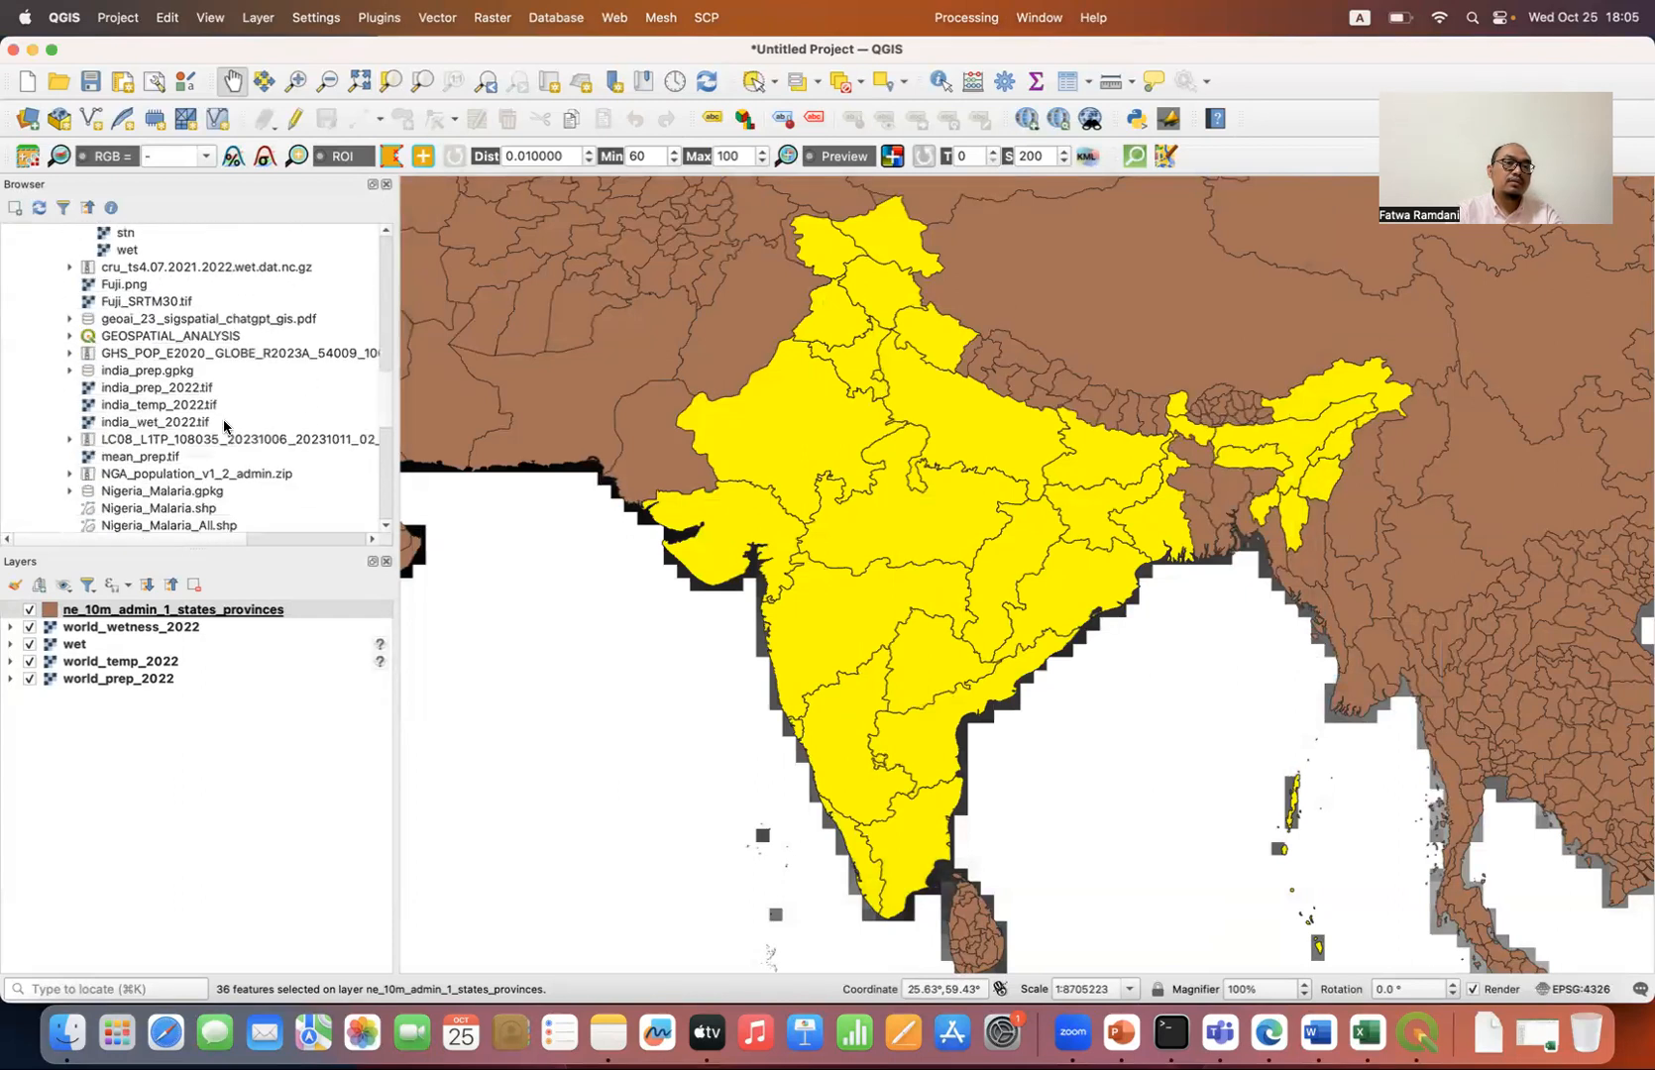
double_click(169, 392)
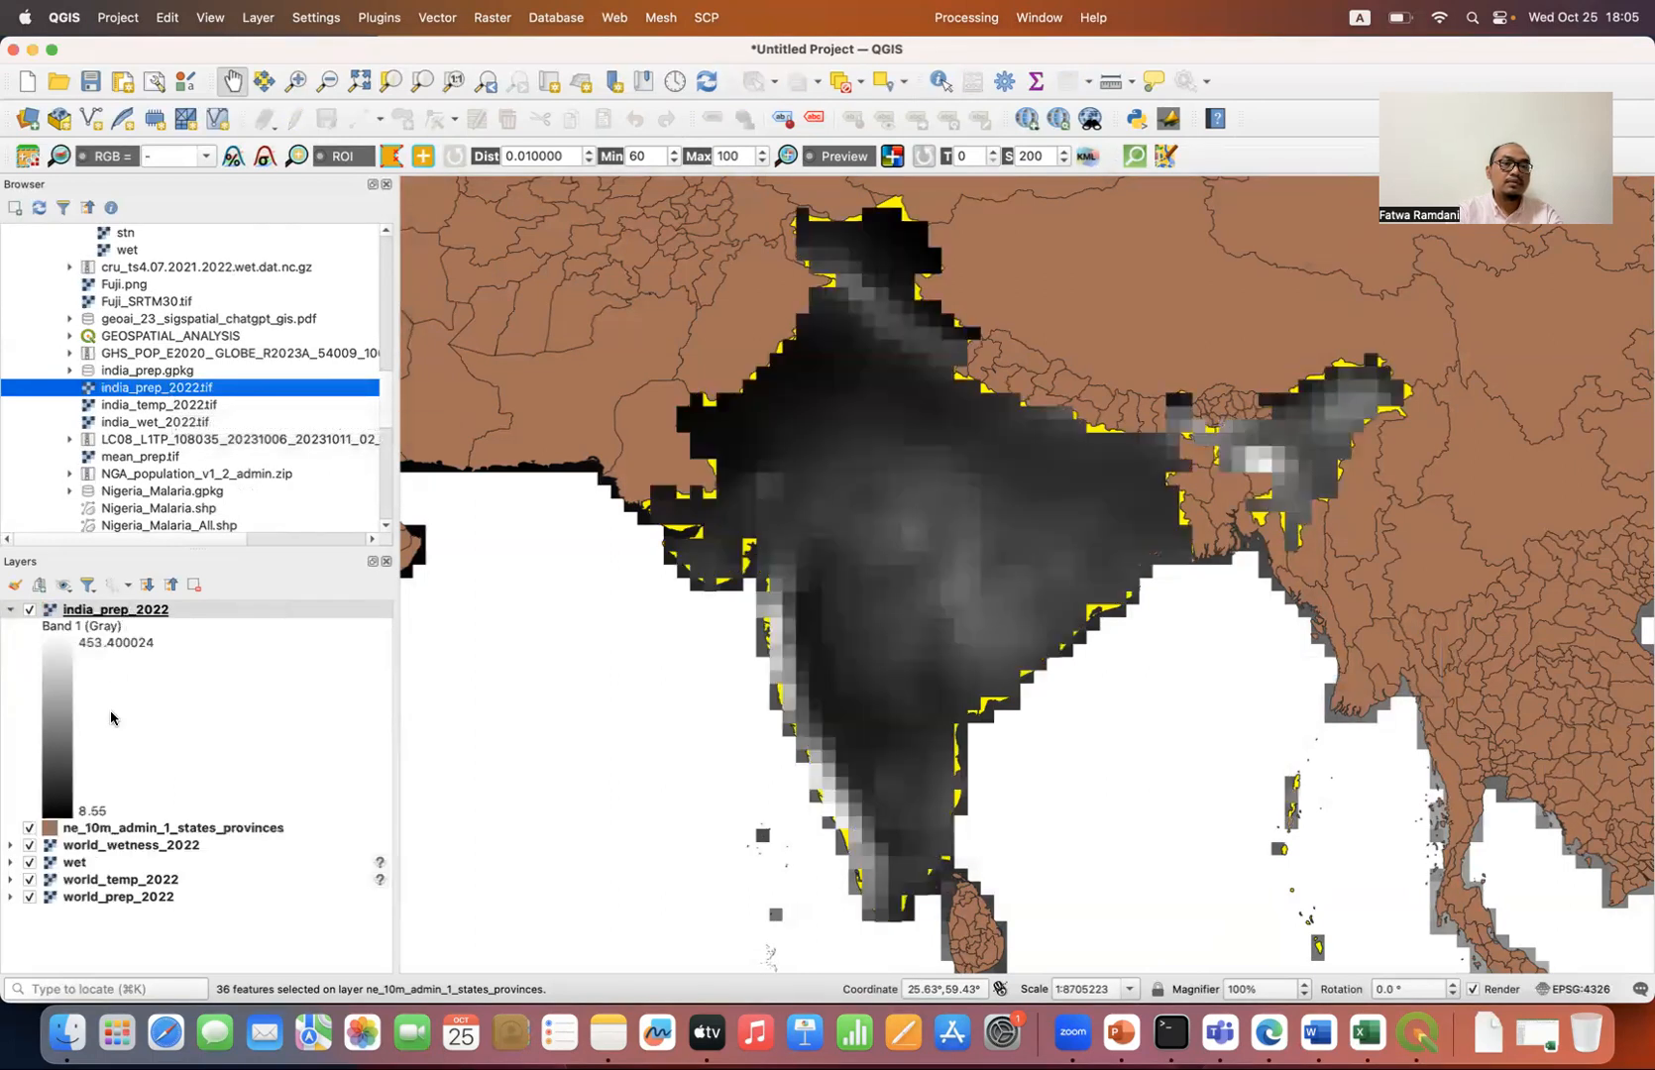
Step: Remove the world_wetness_2022, wet, world_temp_2022 and world_prep_2022 layers and hide the ne_10m_admin_1_states_provinces layer
left_click(134, 848)
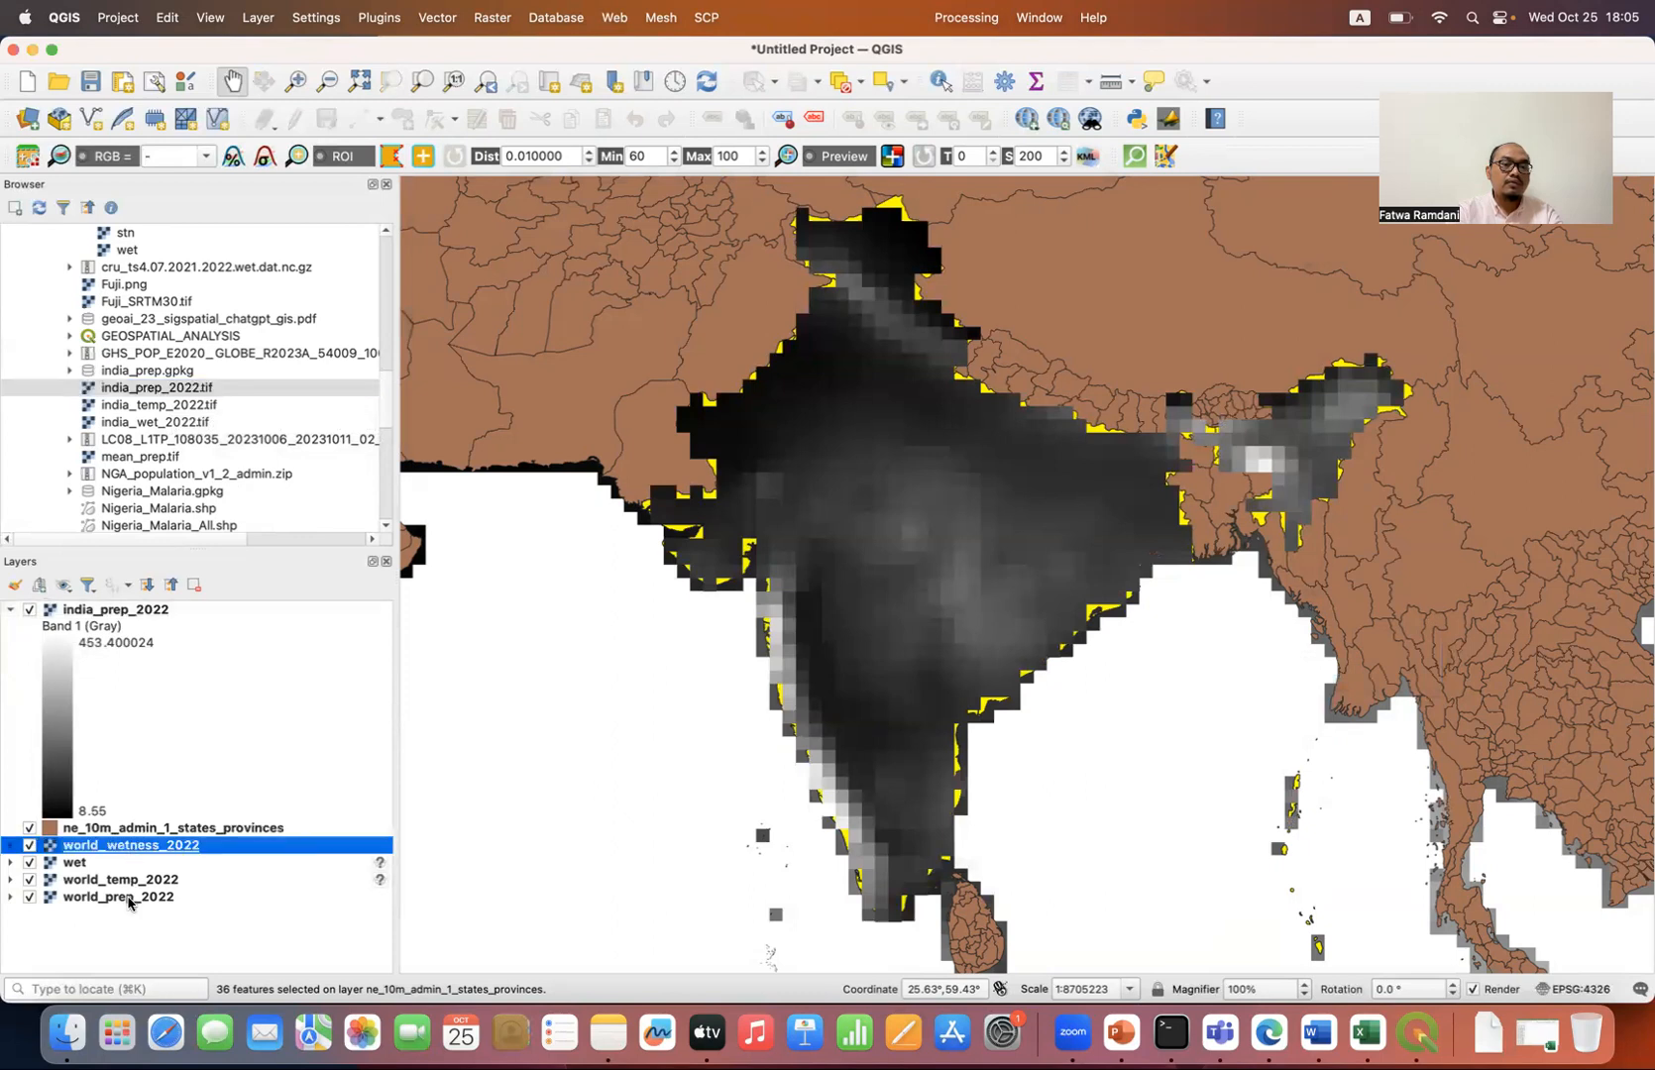
left_click(129, 897, "shift")
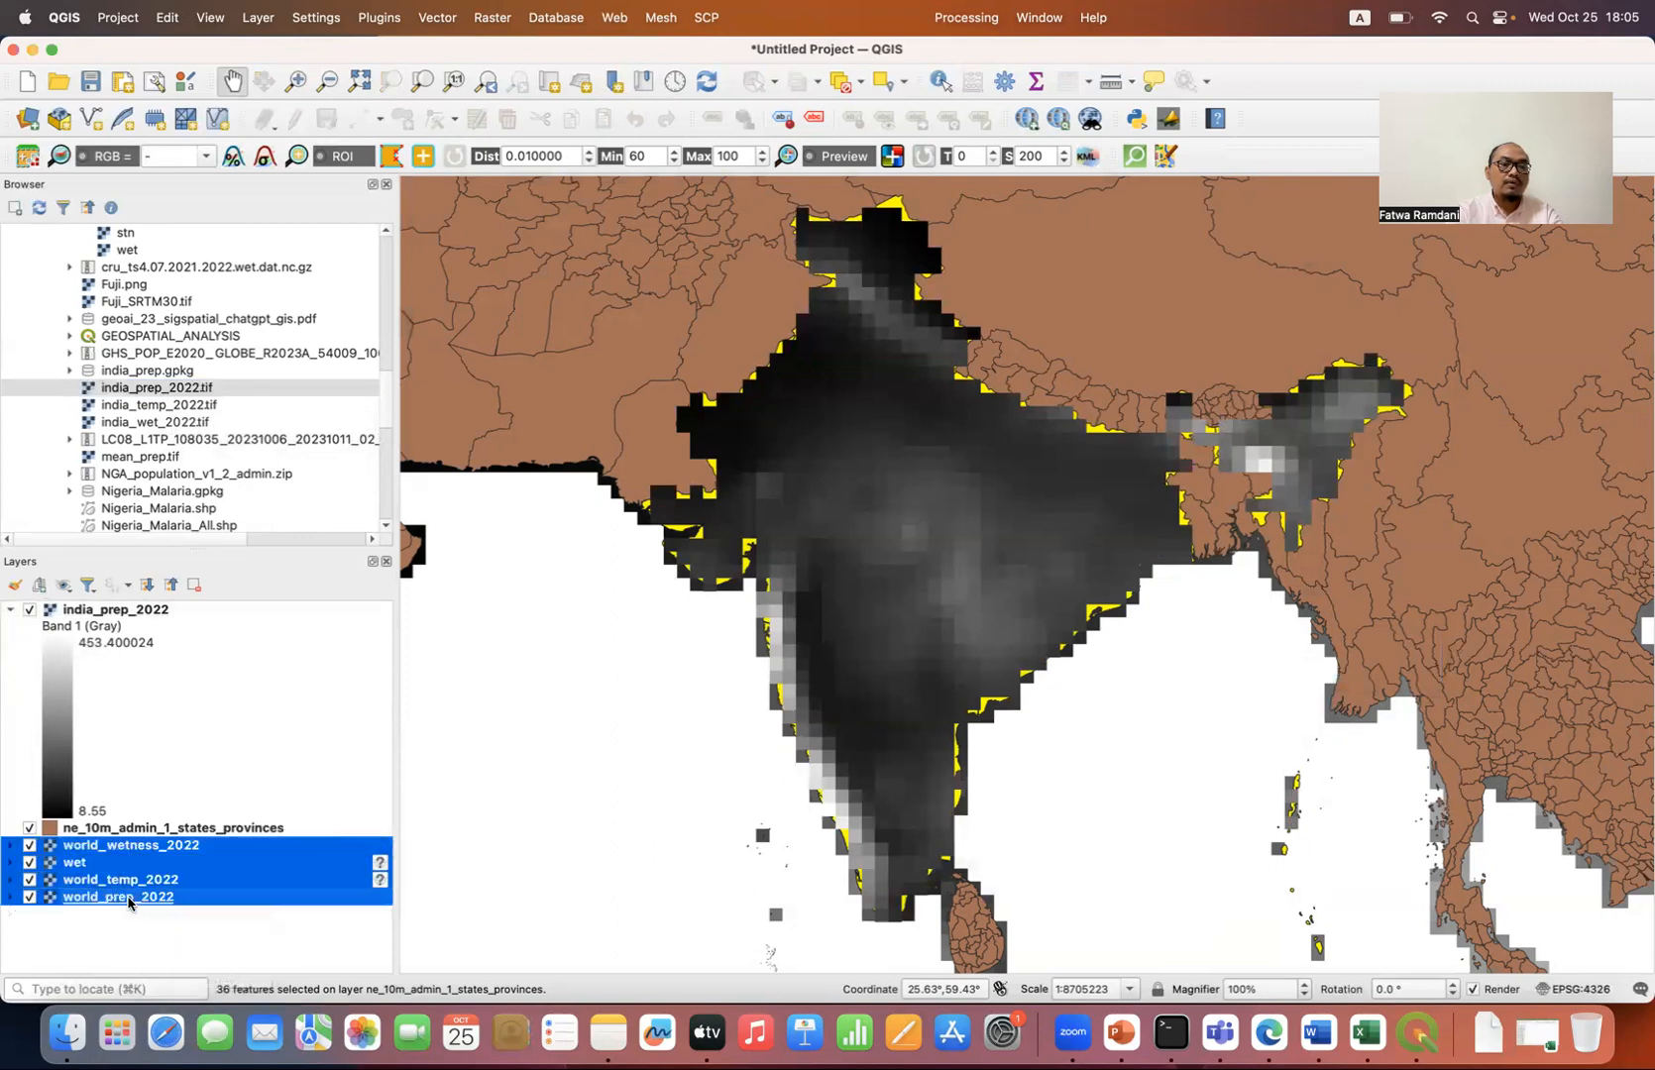
left_click(202, 587)
left_click(889, 556)
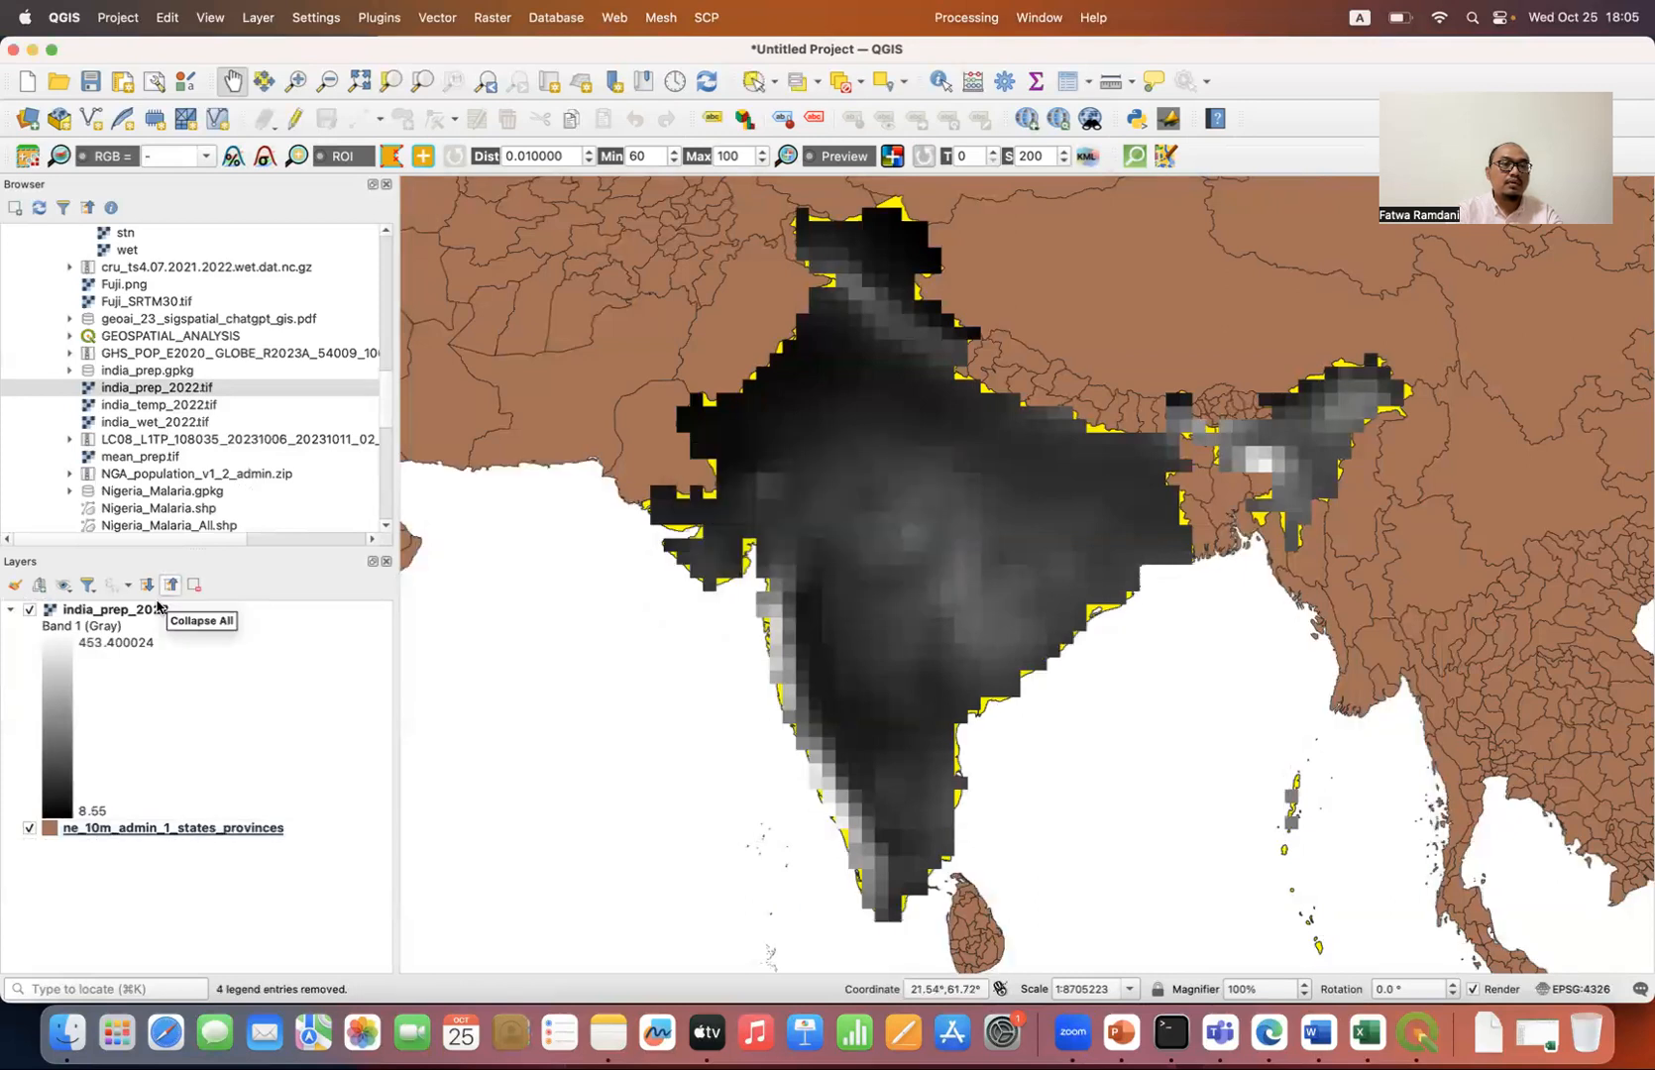
left_click(127, 615)
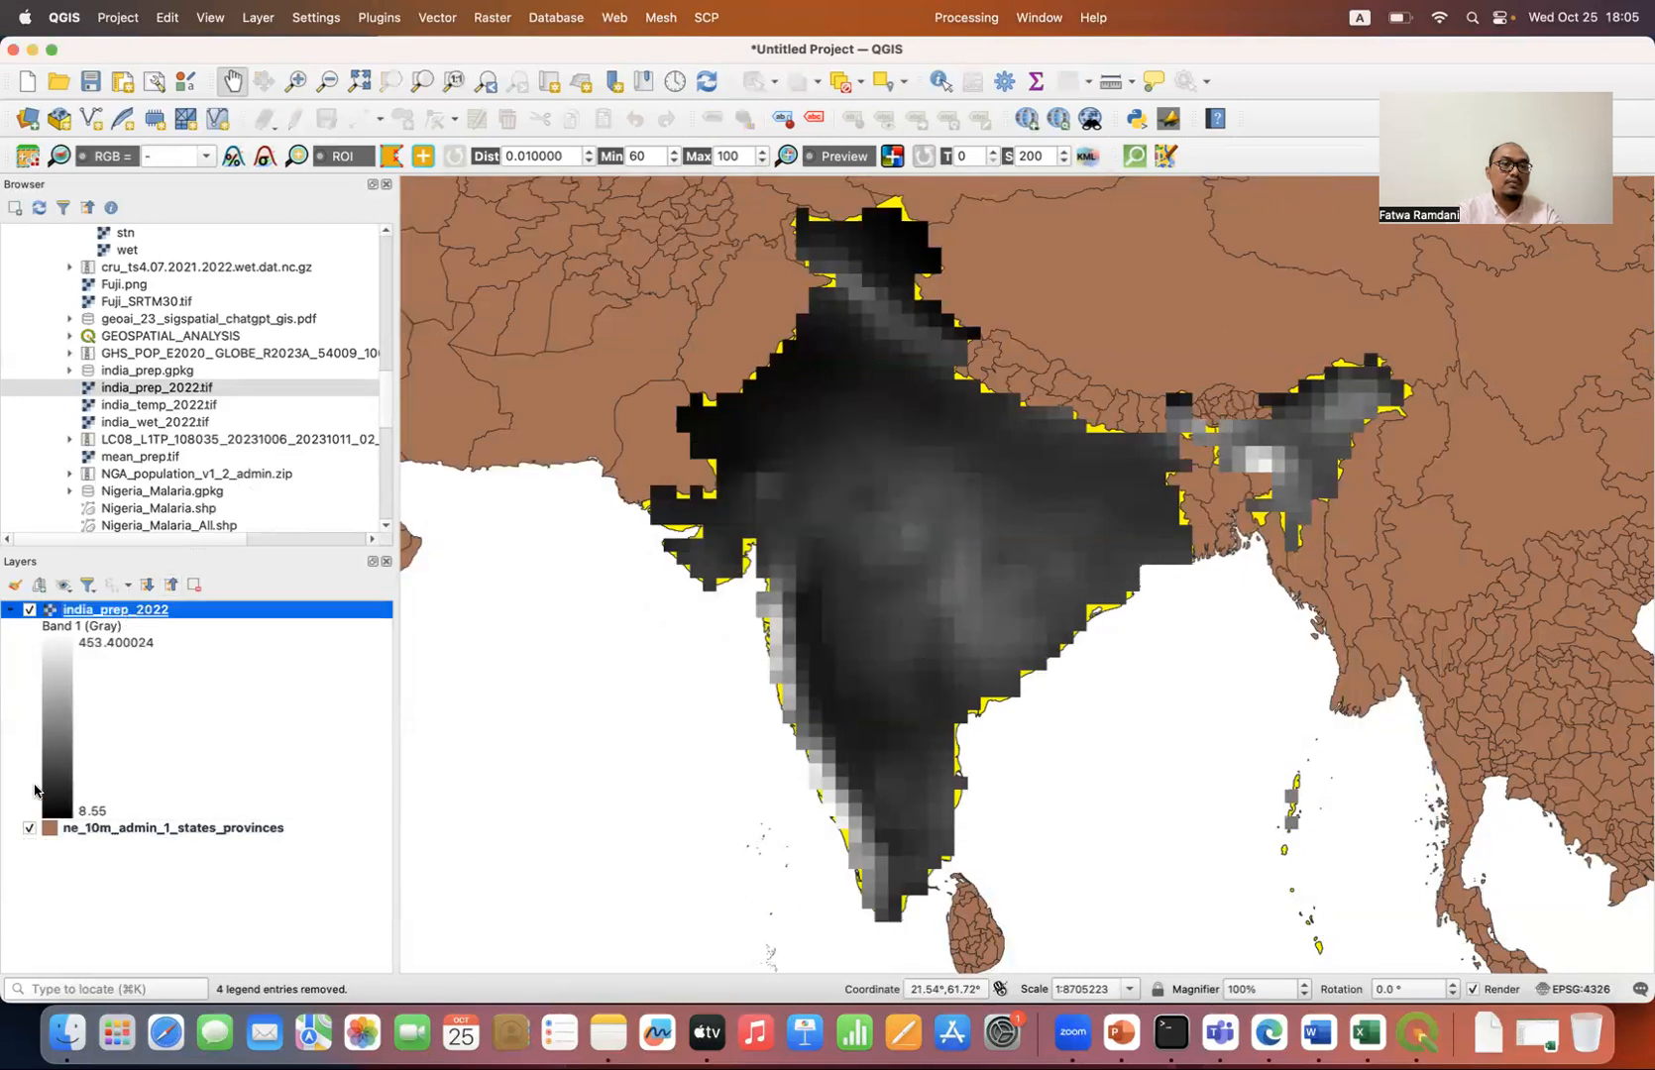
left_click(30, 828)
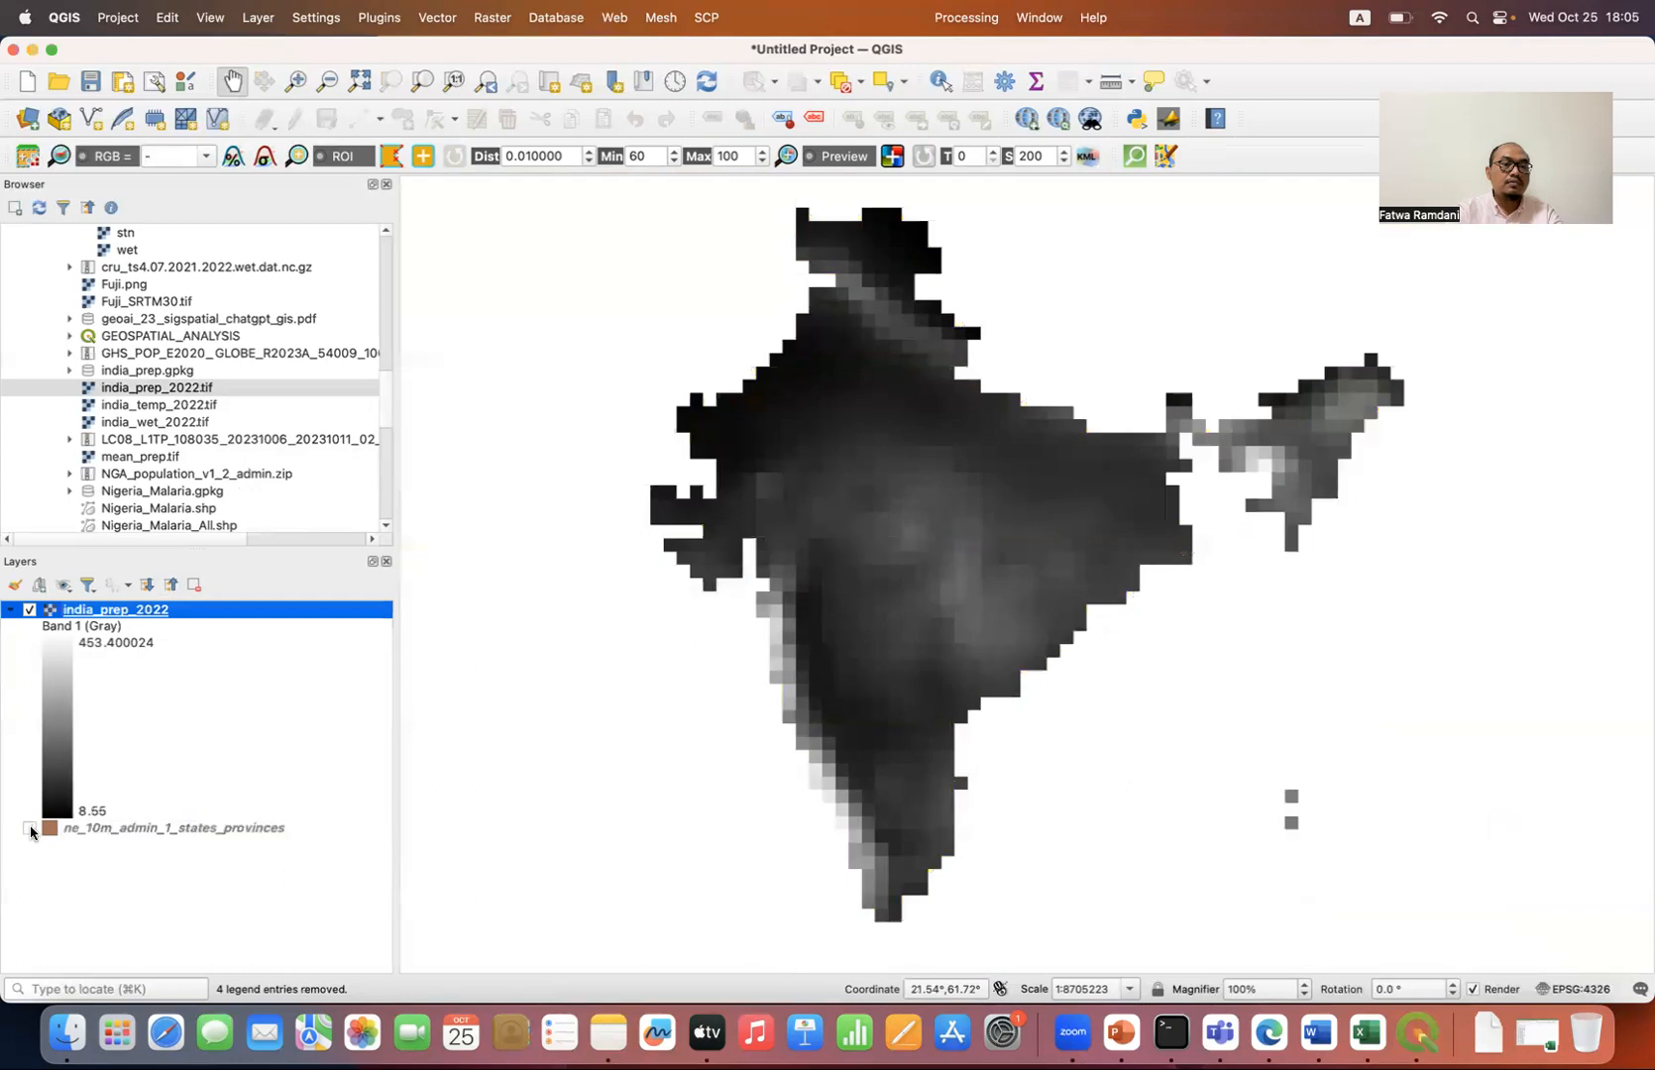
Step: Set the render type of the india_prep_2022 layer's symbology to Singleband pseudocolor
double_click(144, 617)
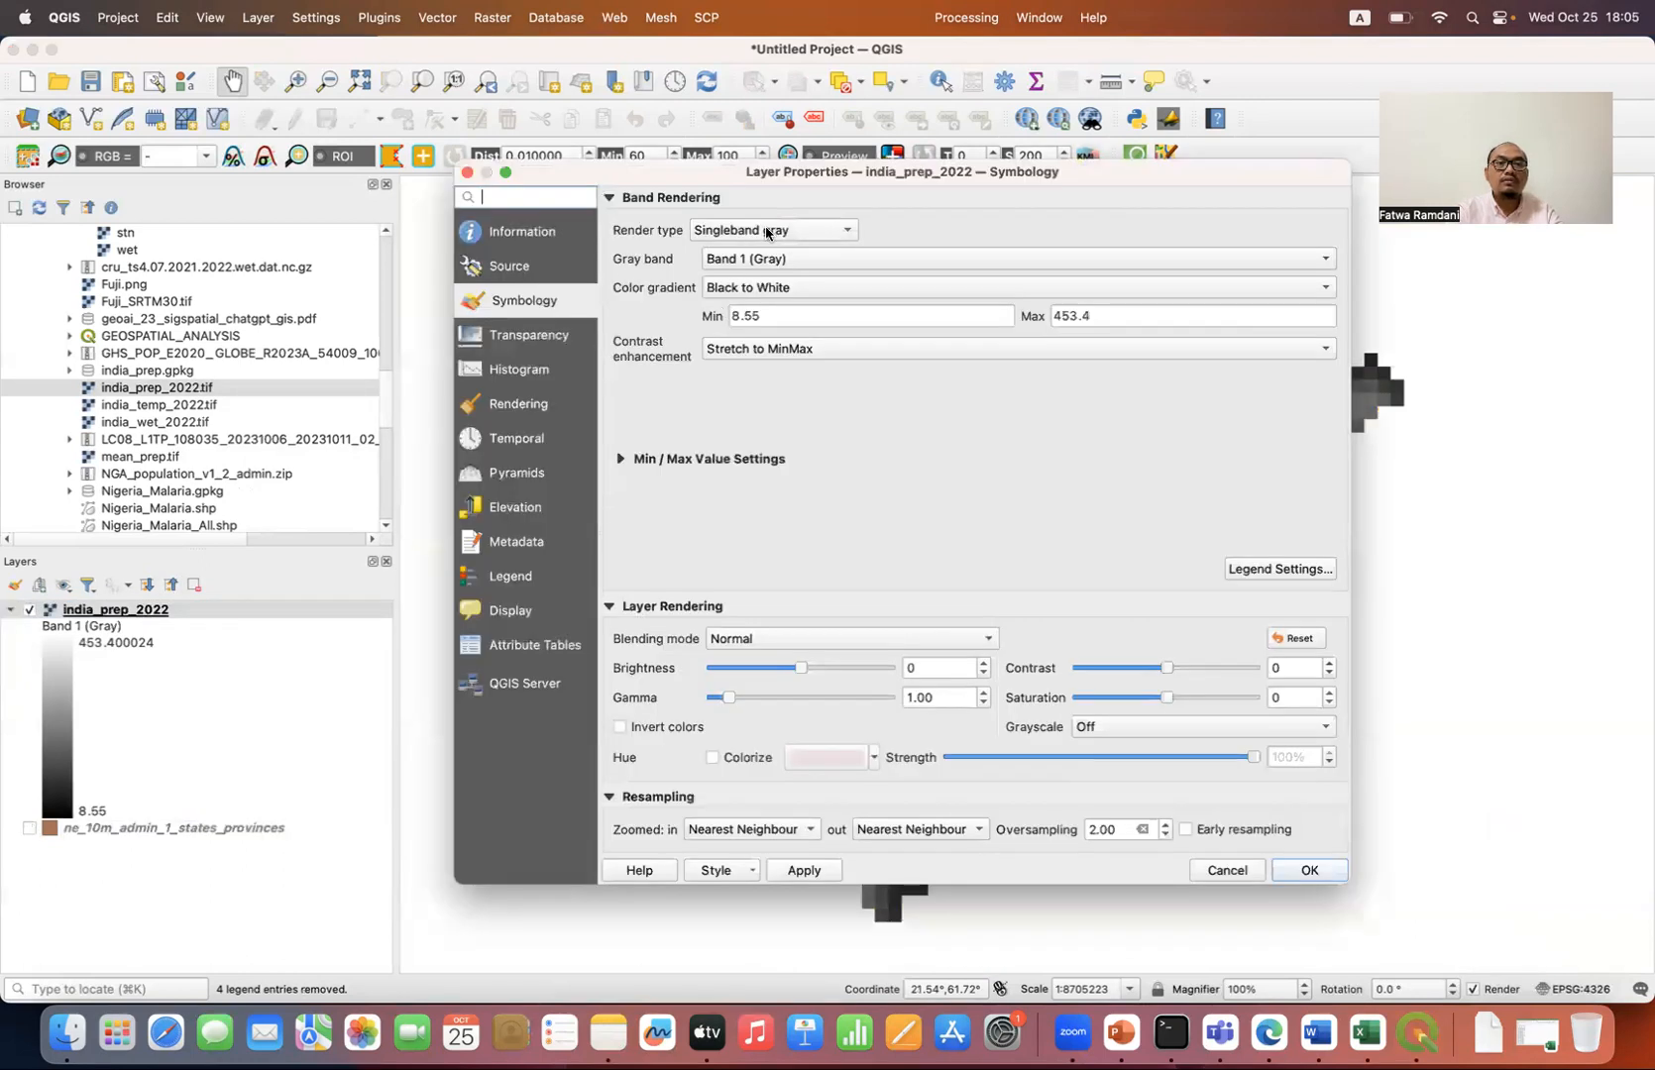
left_click(768, 233)
left_click(798, 256)
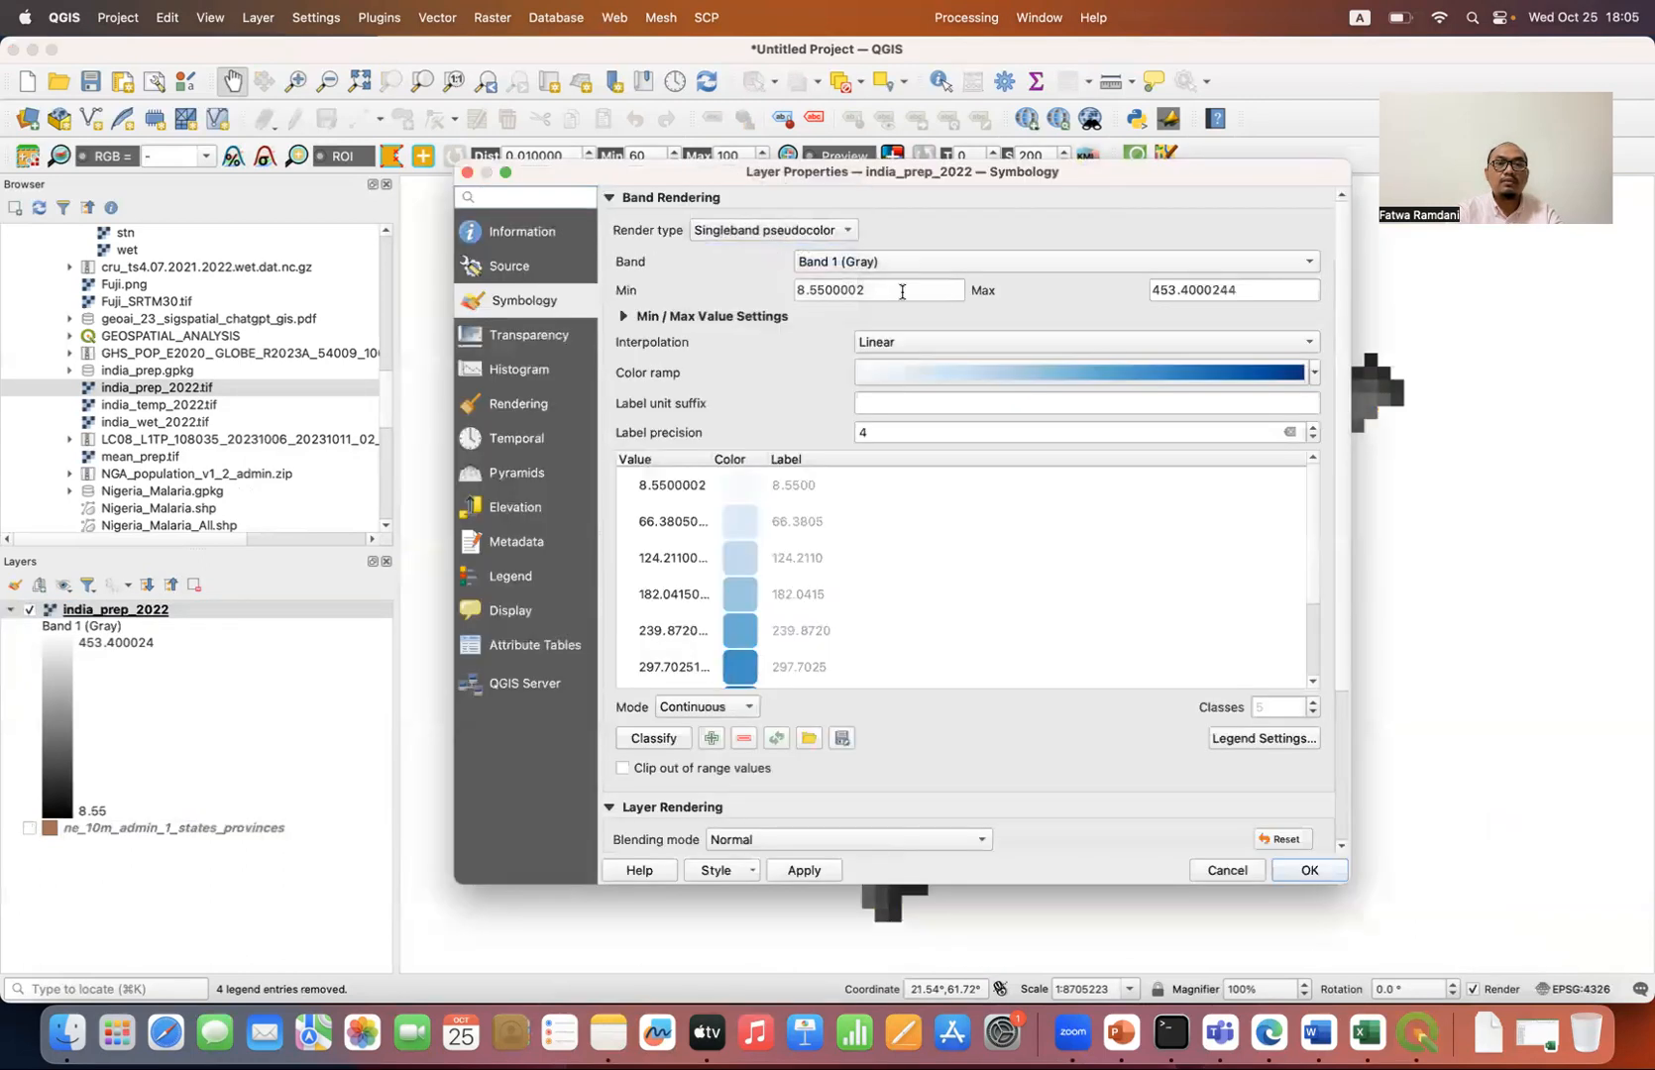
Step: Create a new cpt-city color ramp with the rainfall palette from the Precipitation theme and apply it to india_prep_2022
left_click(1314, 374)
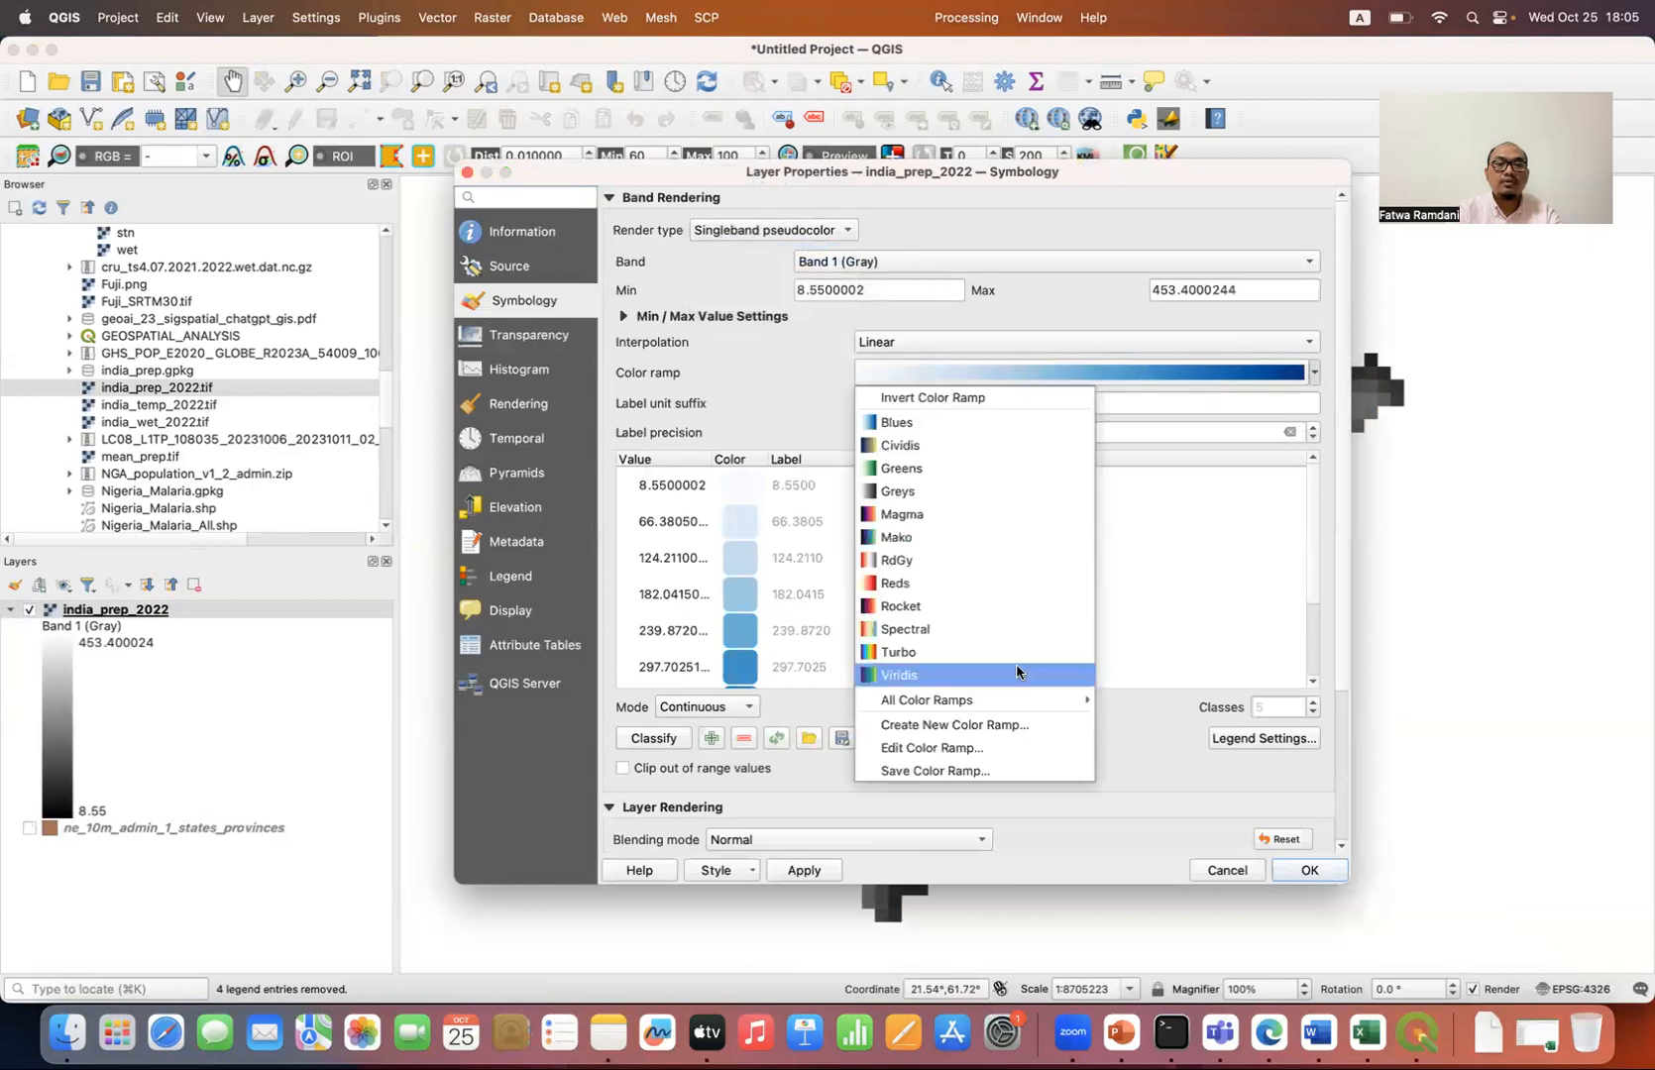
left_click(988, 732)
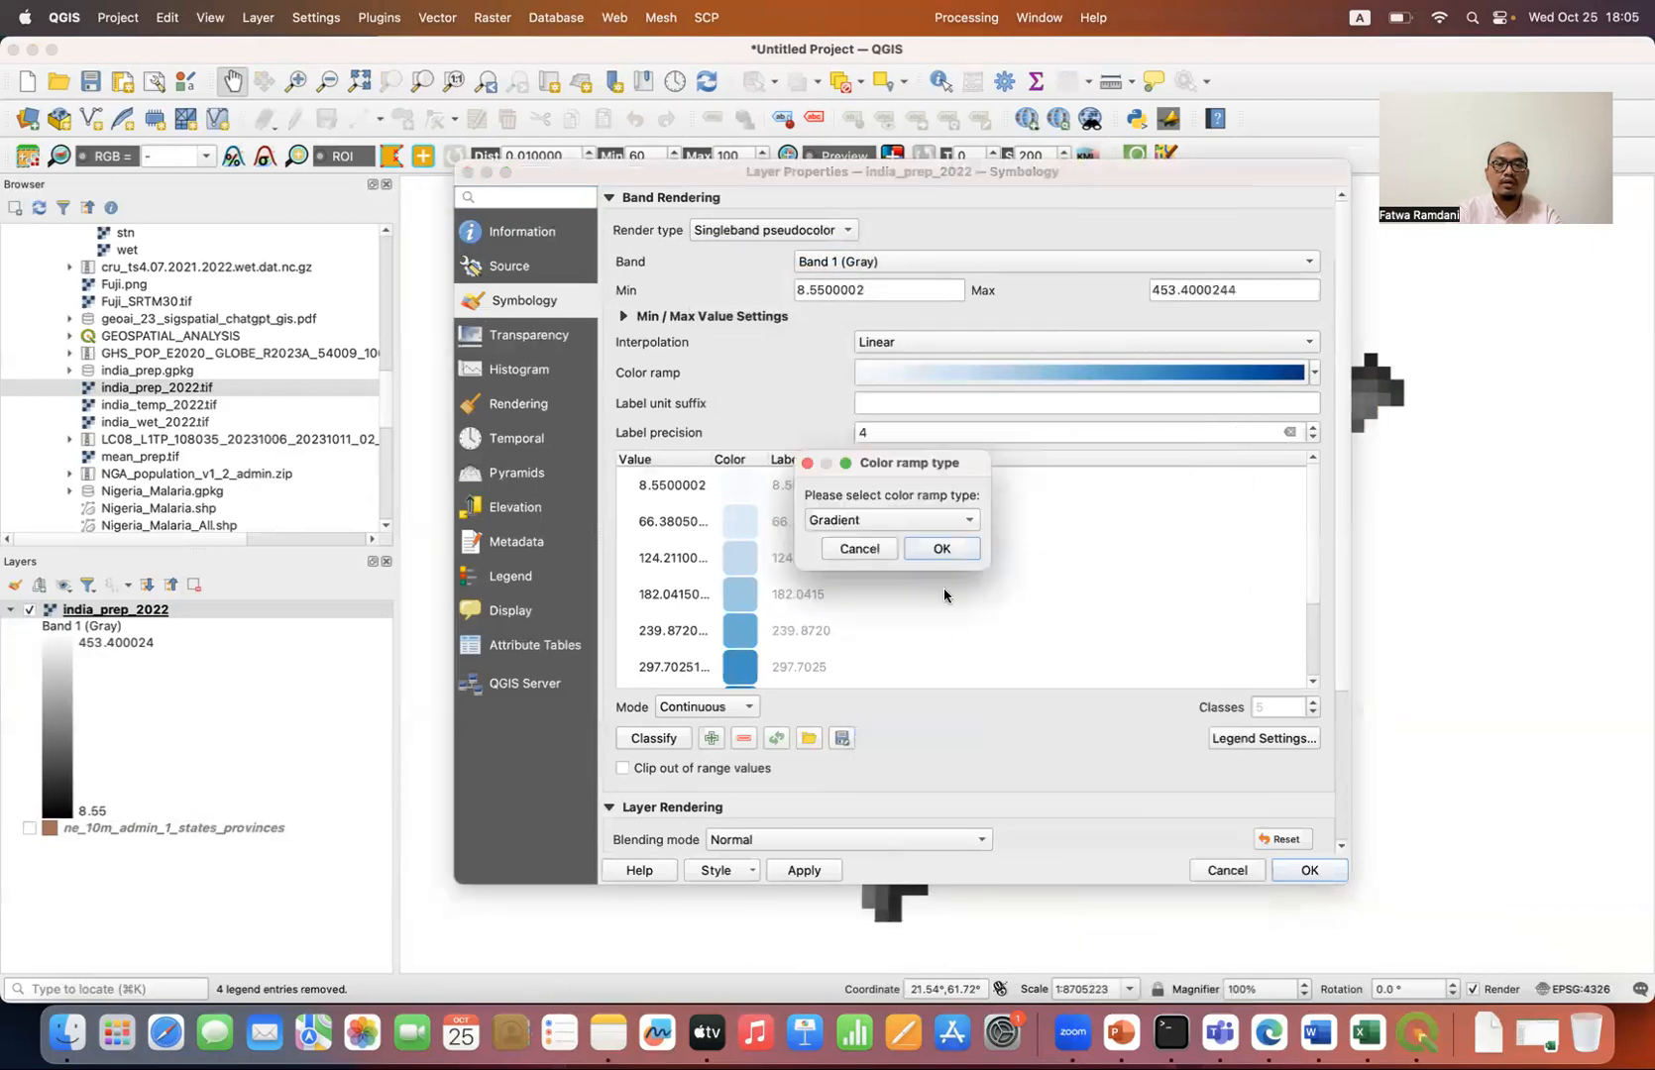
left_click(923, 531)
left_click(887, 587)
left_click(944, 547)
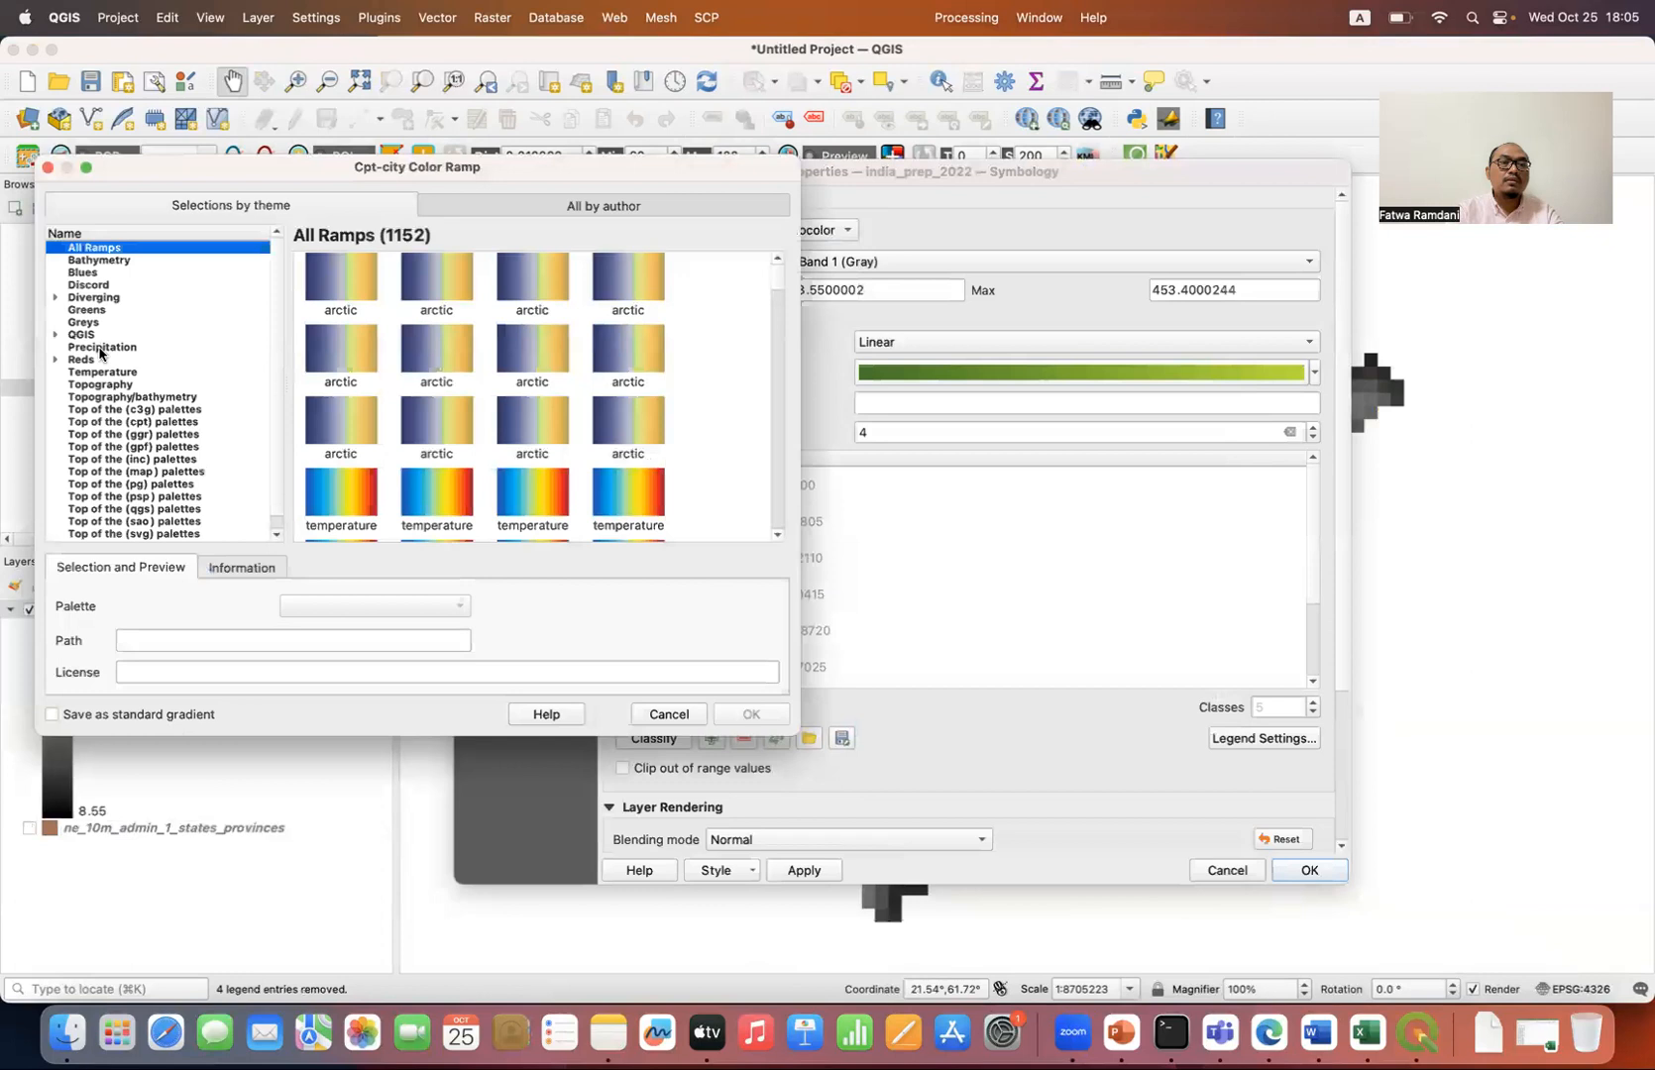
left_click(100, 347)
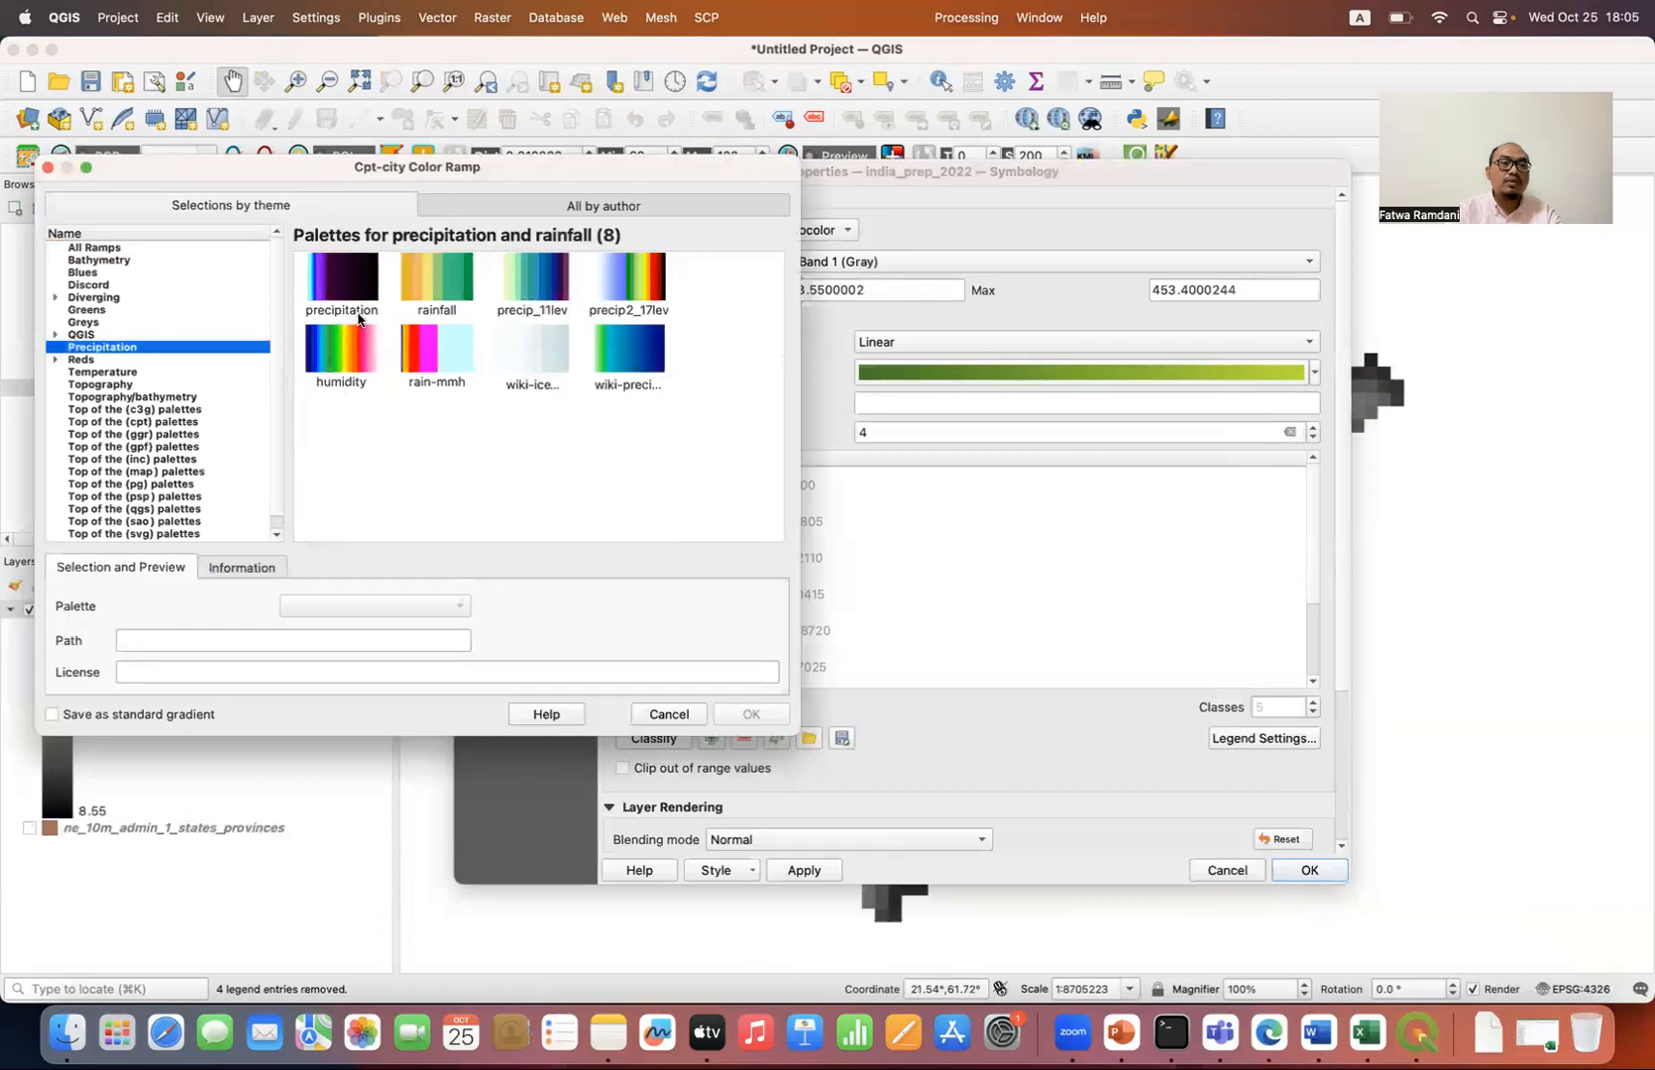
left_click(442, 304)
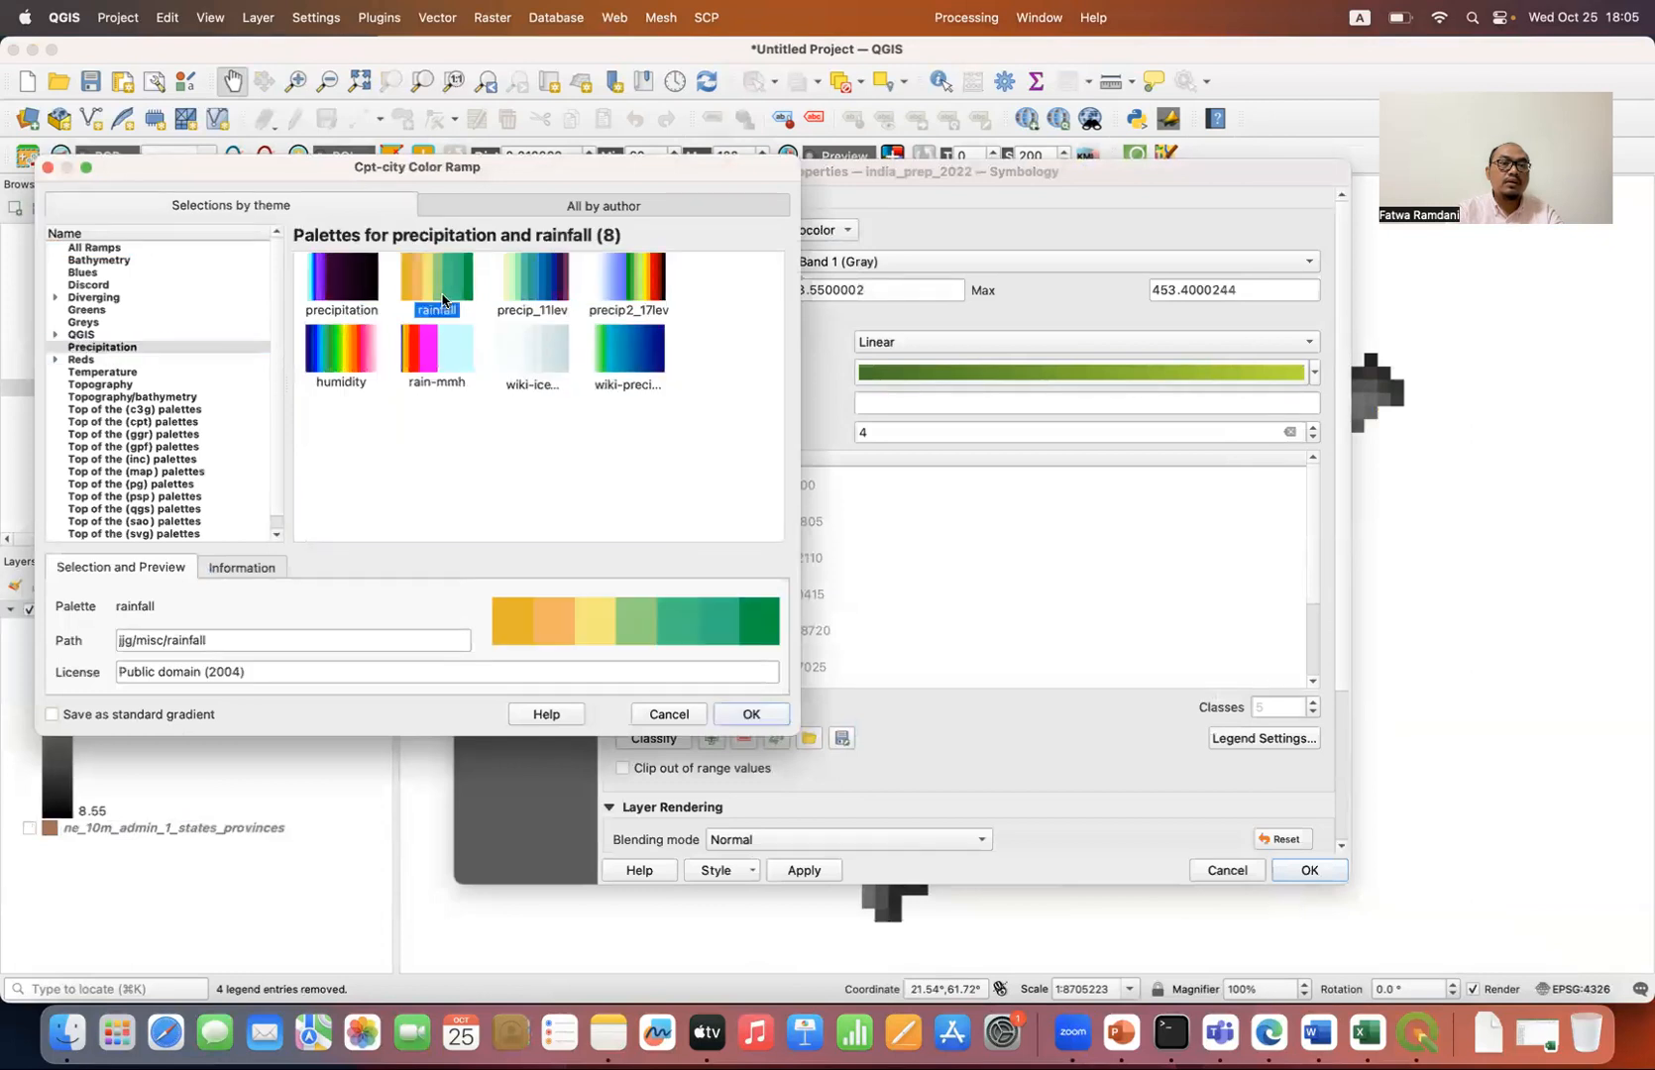
left_click(745, 715)
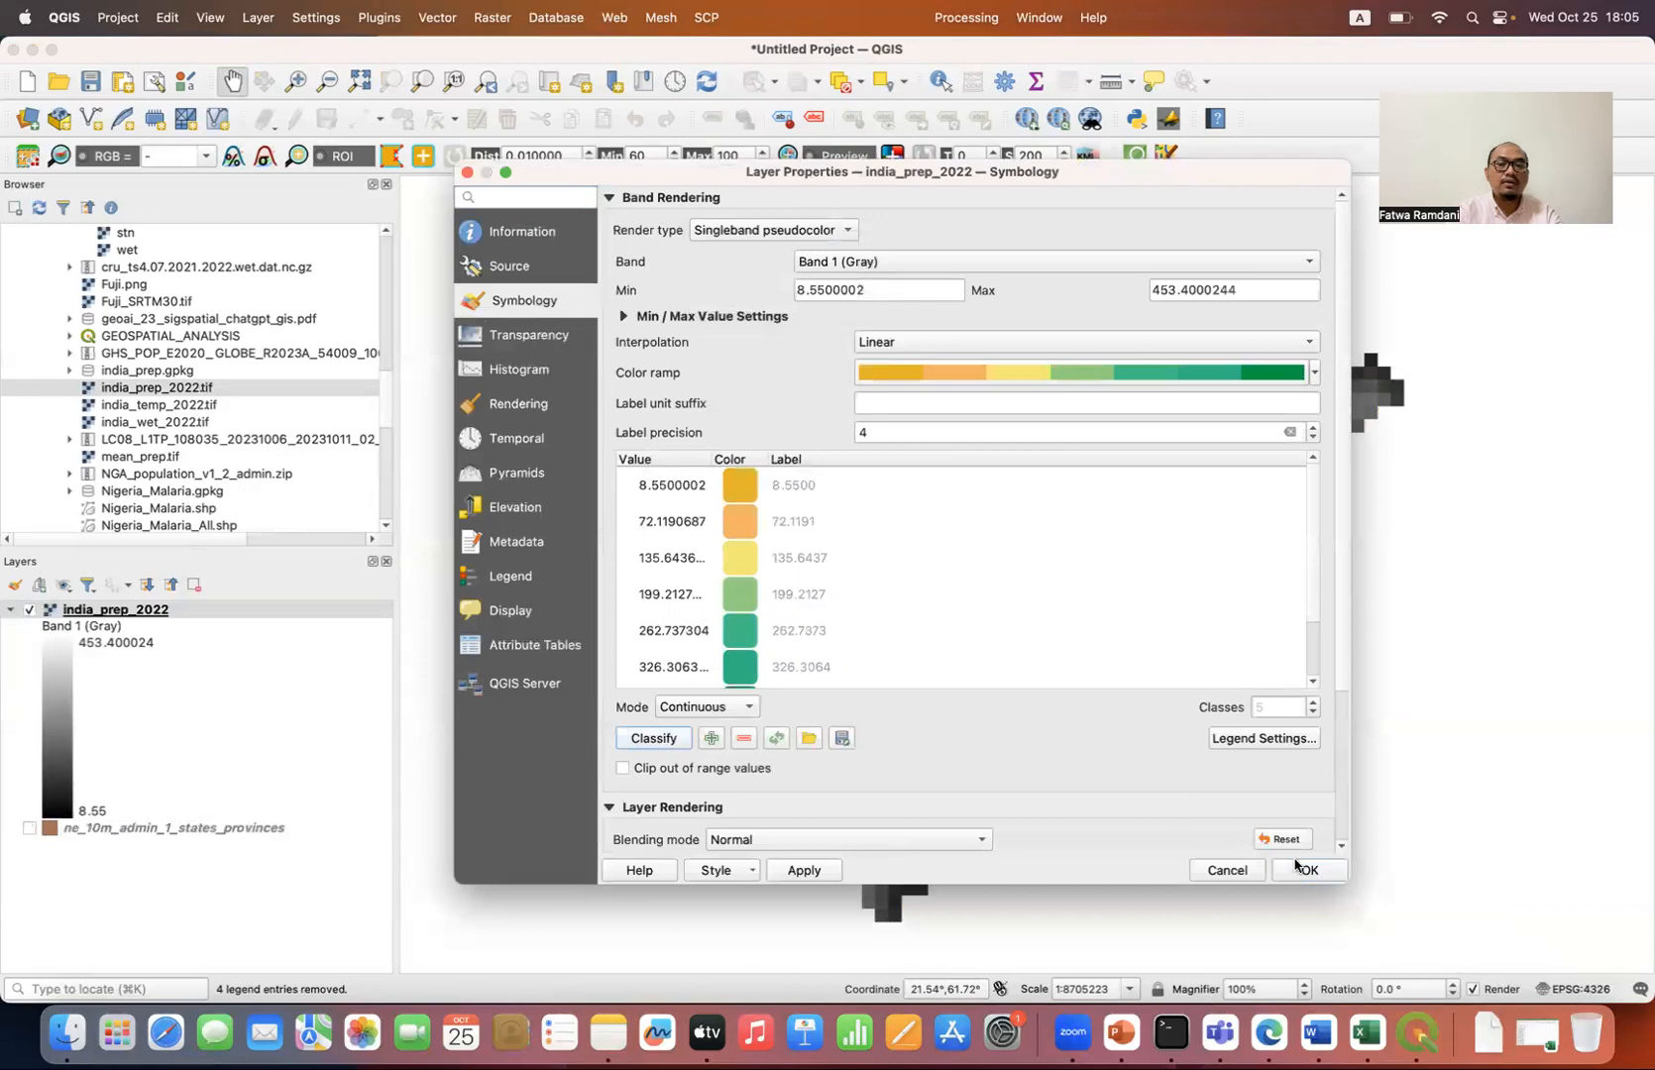
left_click(1318, 871)
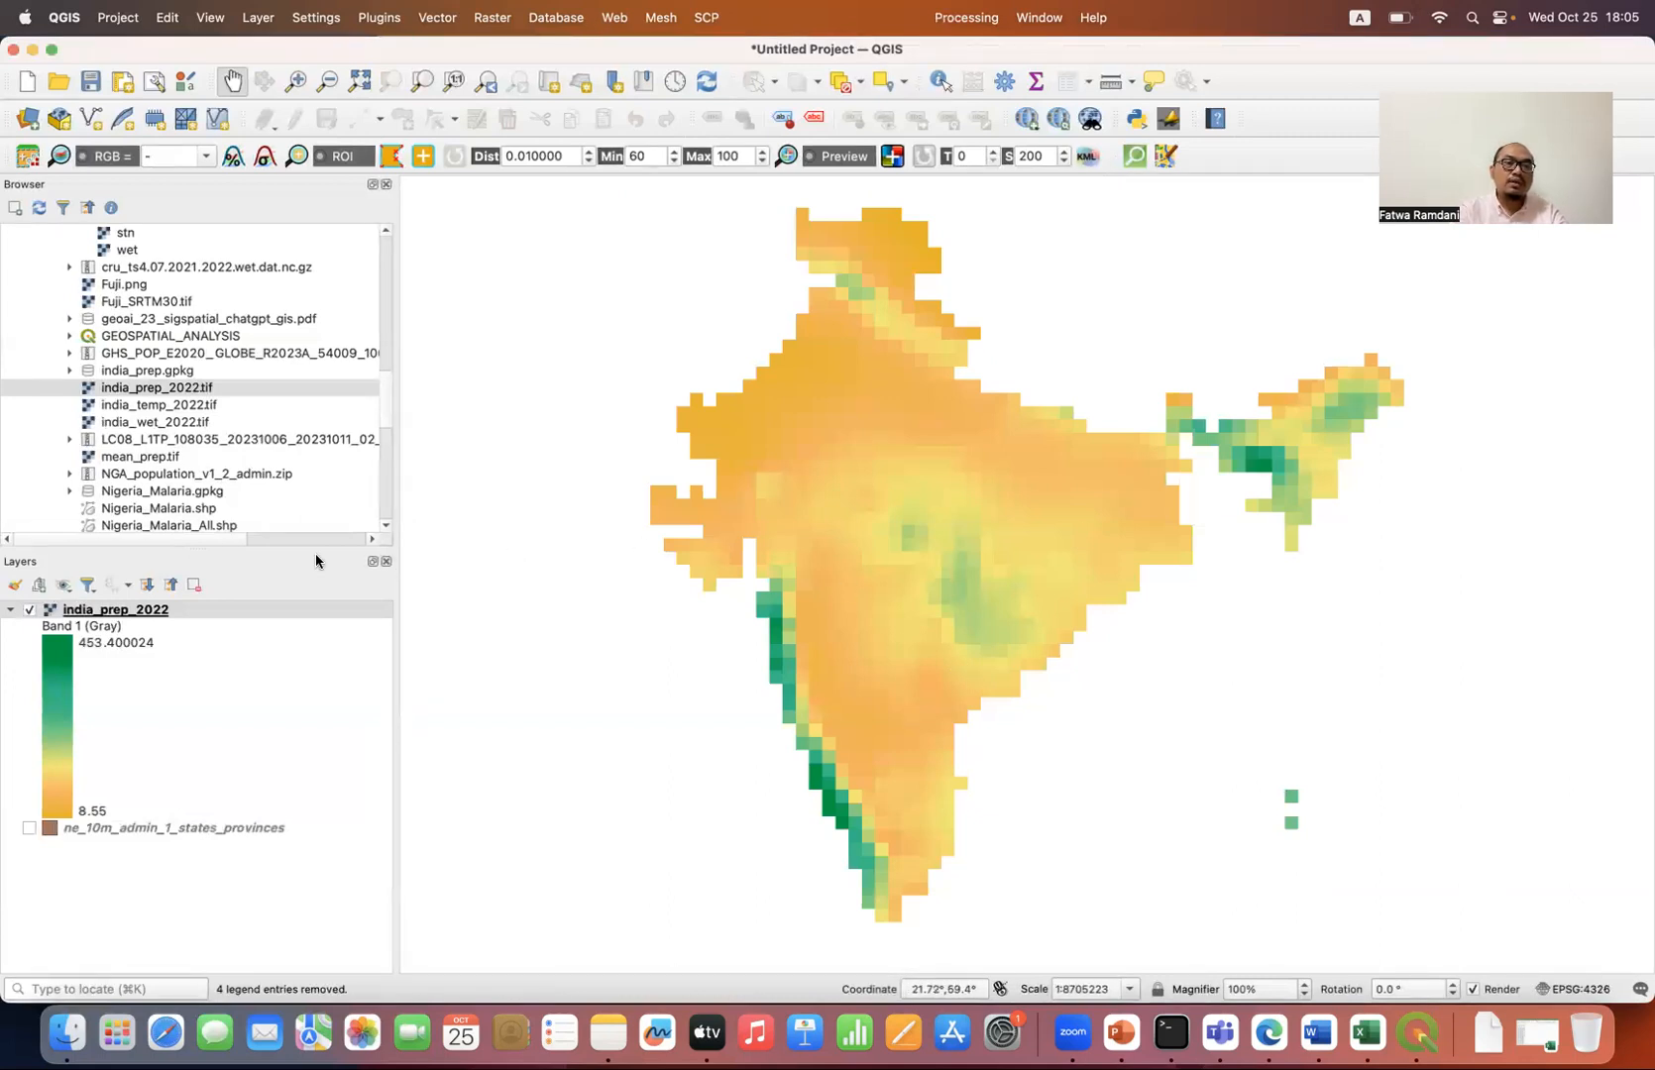
Step: Collapse the layer legends and add india_temp_2022.tif and india_wet_2022.tif from Downloads to the project
left_click(170, 585)
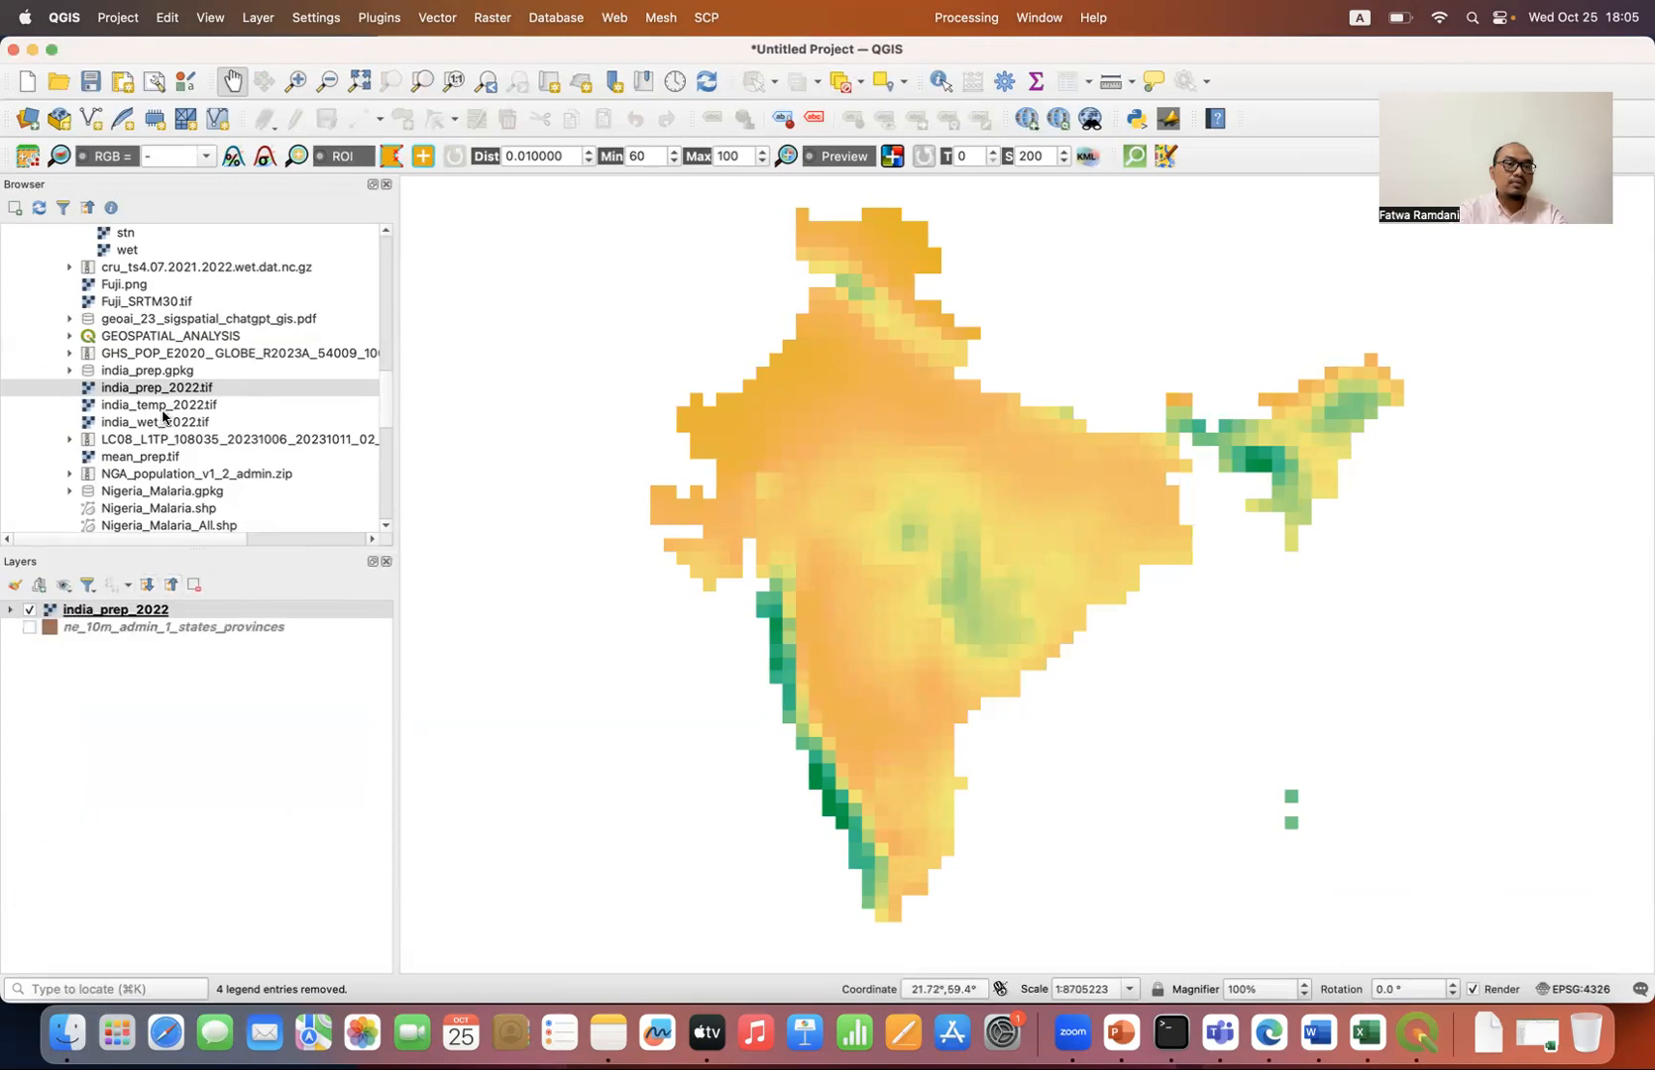
double_click(163, 406)
left_click(165, 428)
double_click(163, 423)
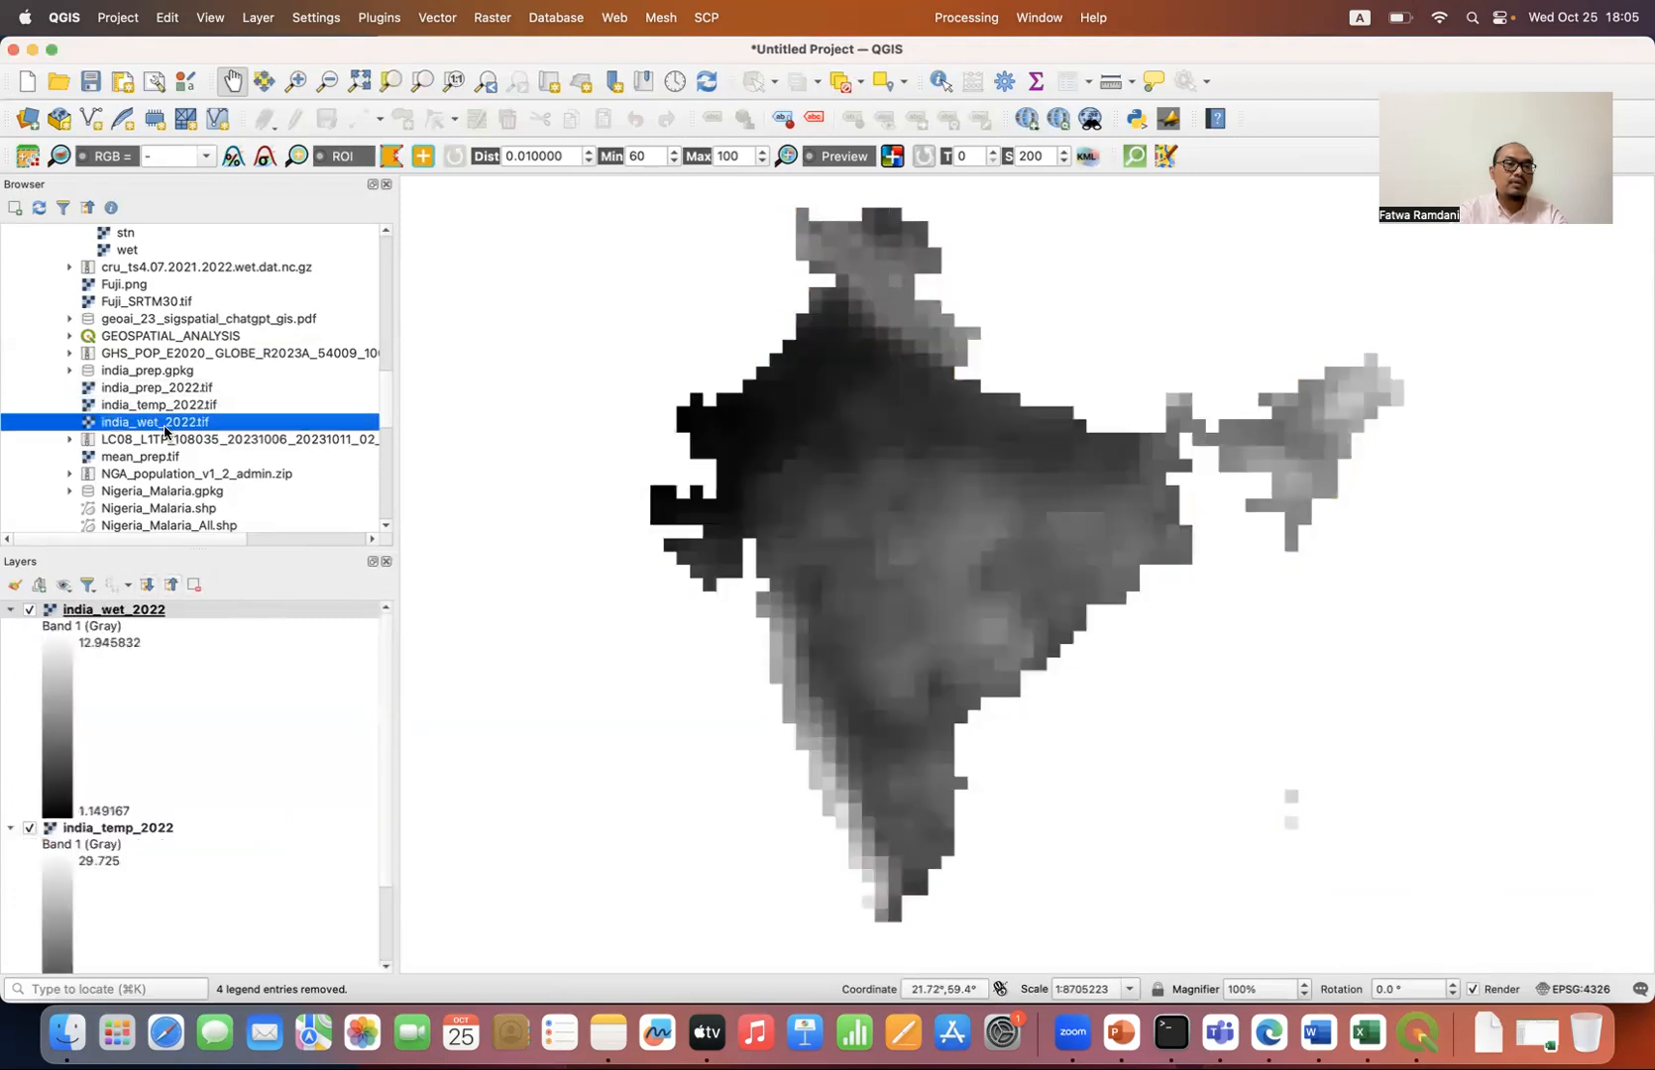
Step: Collapse the layer legends and render india_wet_2022 as Singleband pseudocolor with the white-to-blue color ramp
left_click(171, 585)
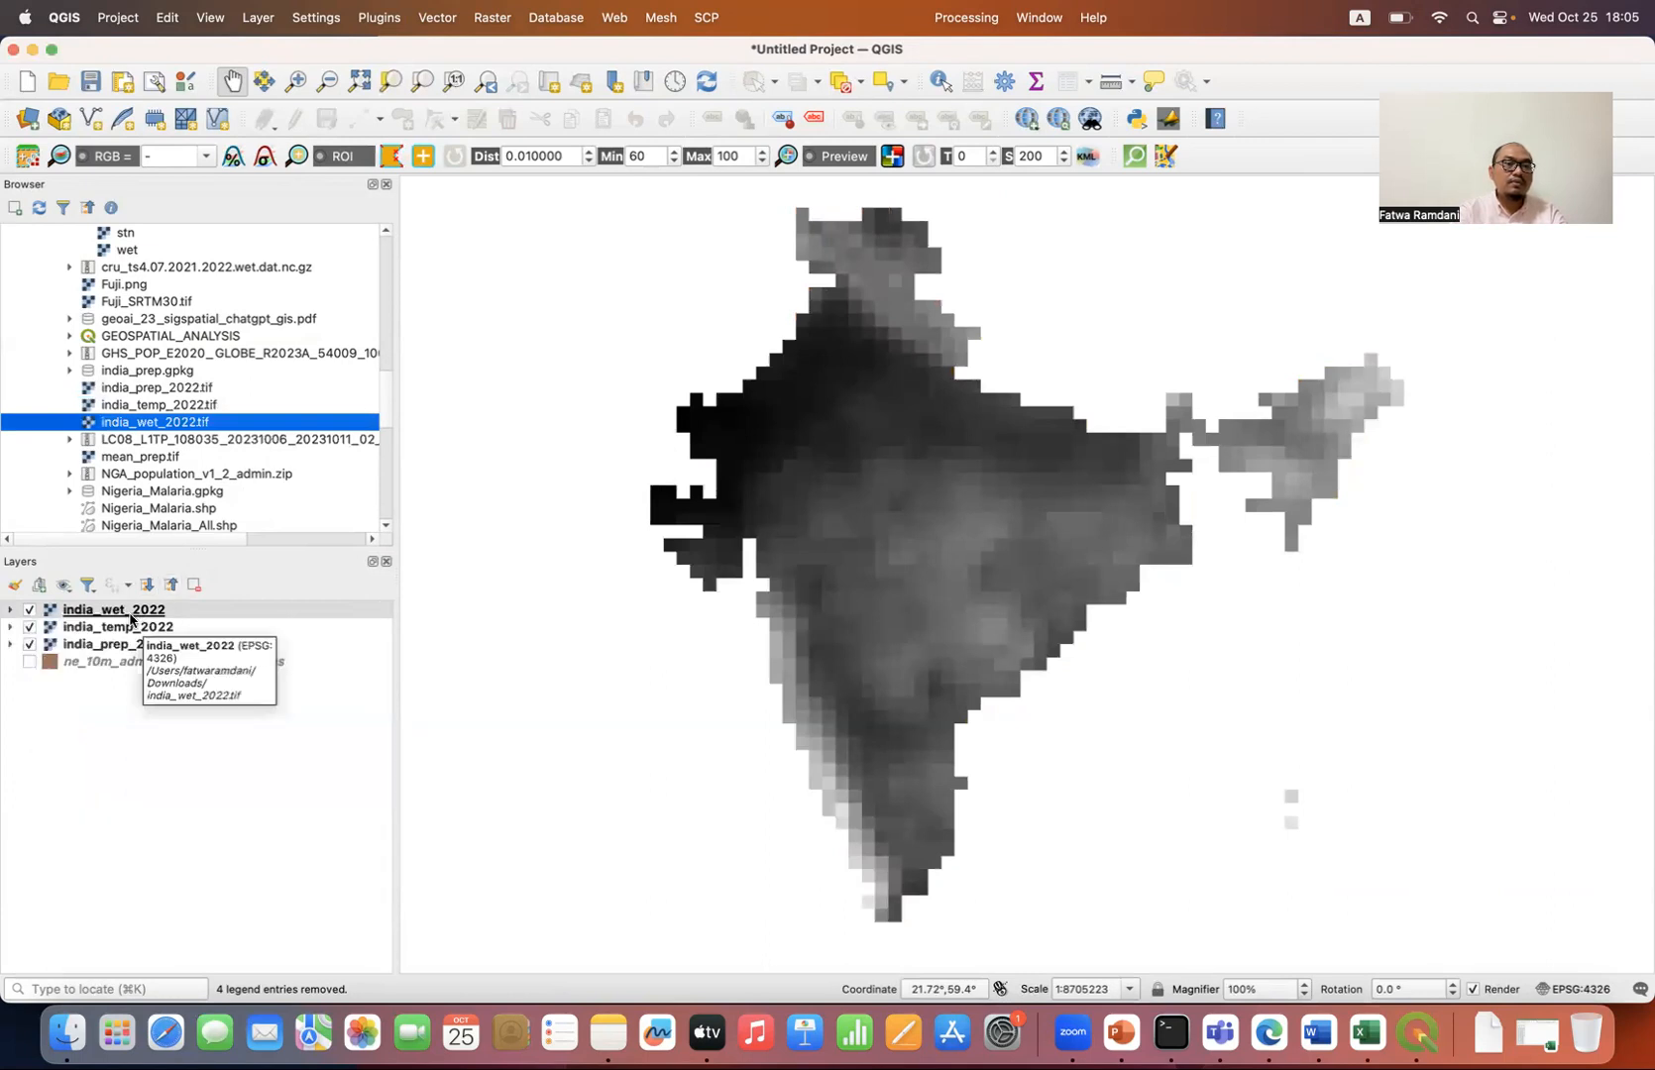
double_click(147, 615)
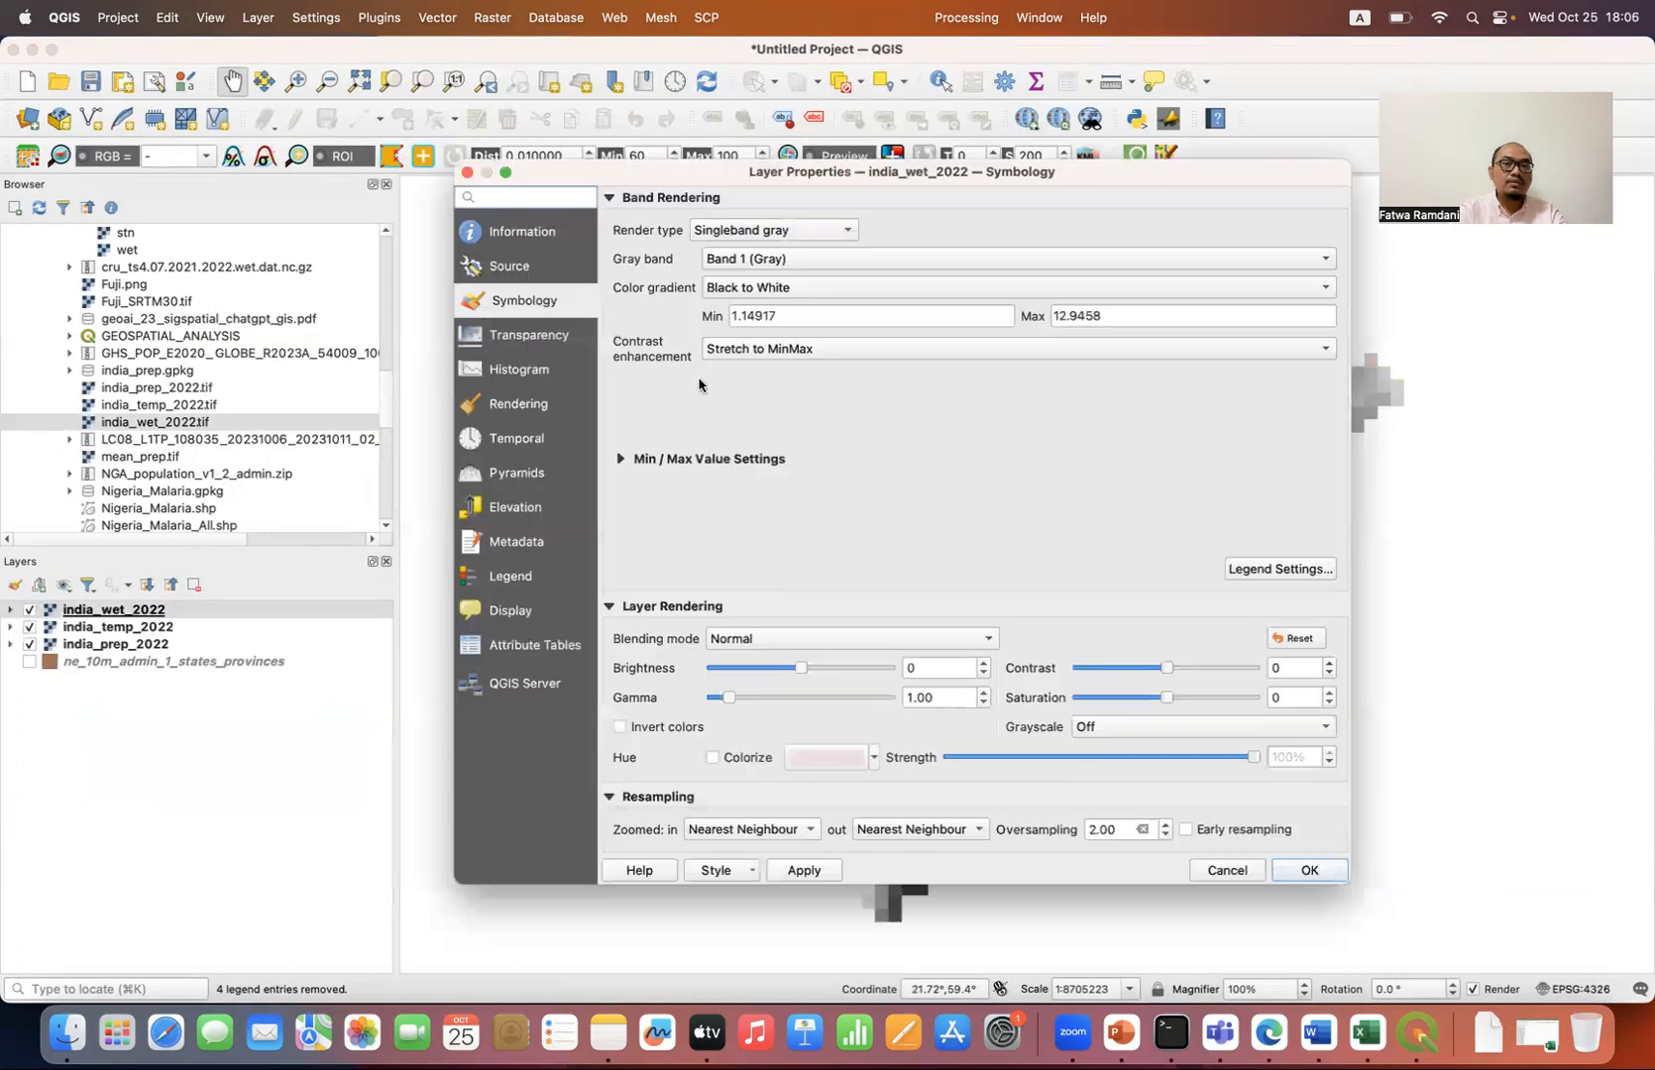
left_click(795, 236)
left_click(868, 257)
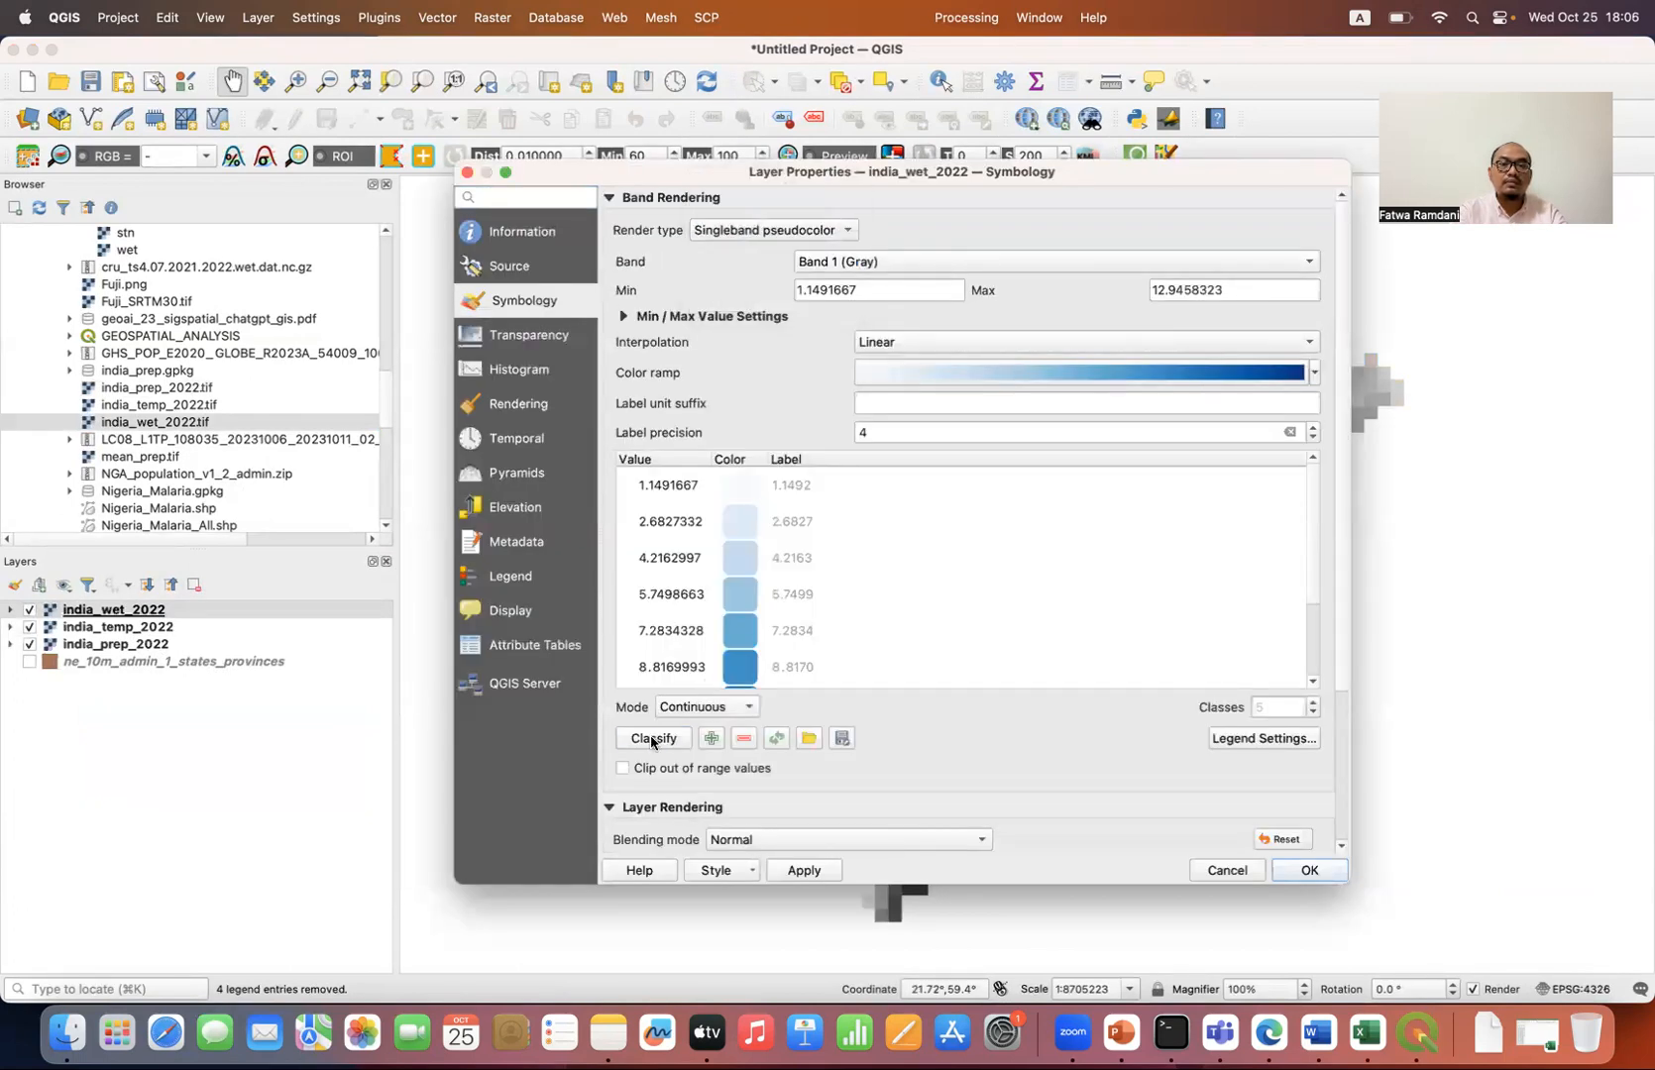
left_click(1308, 871)
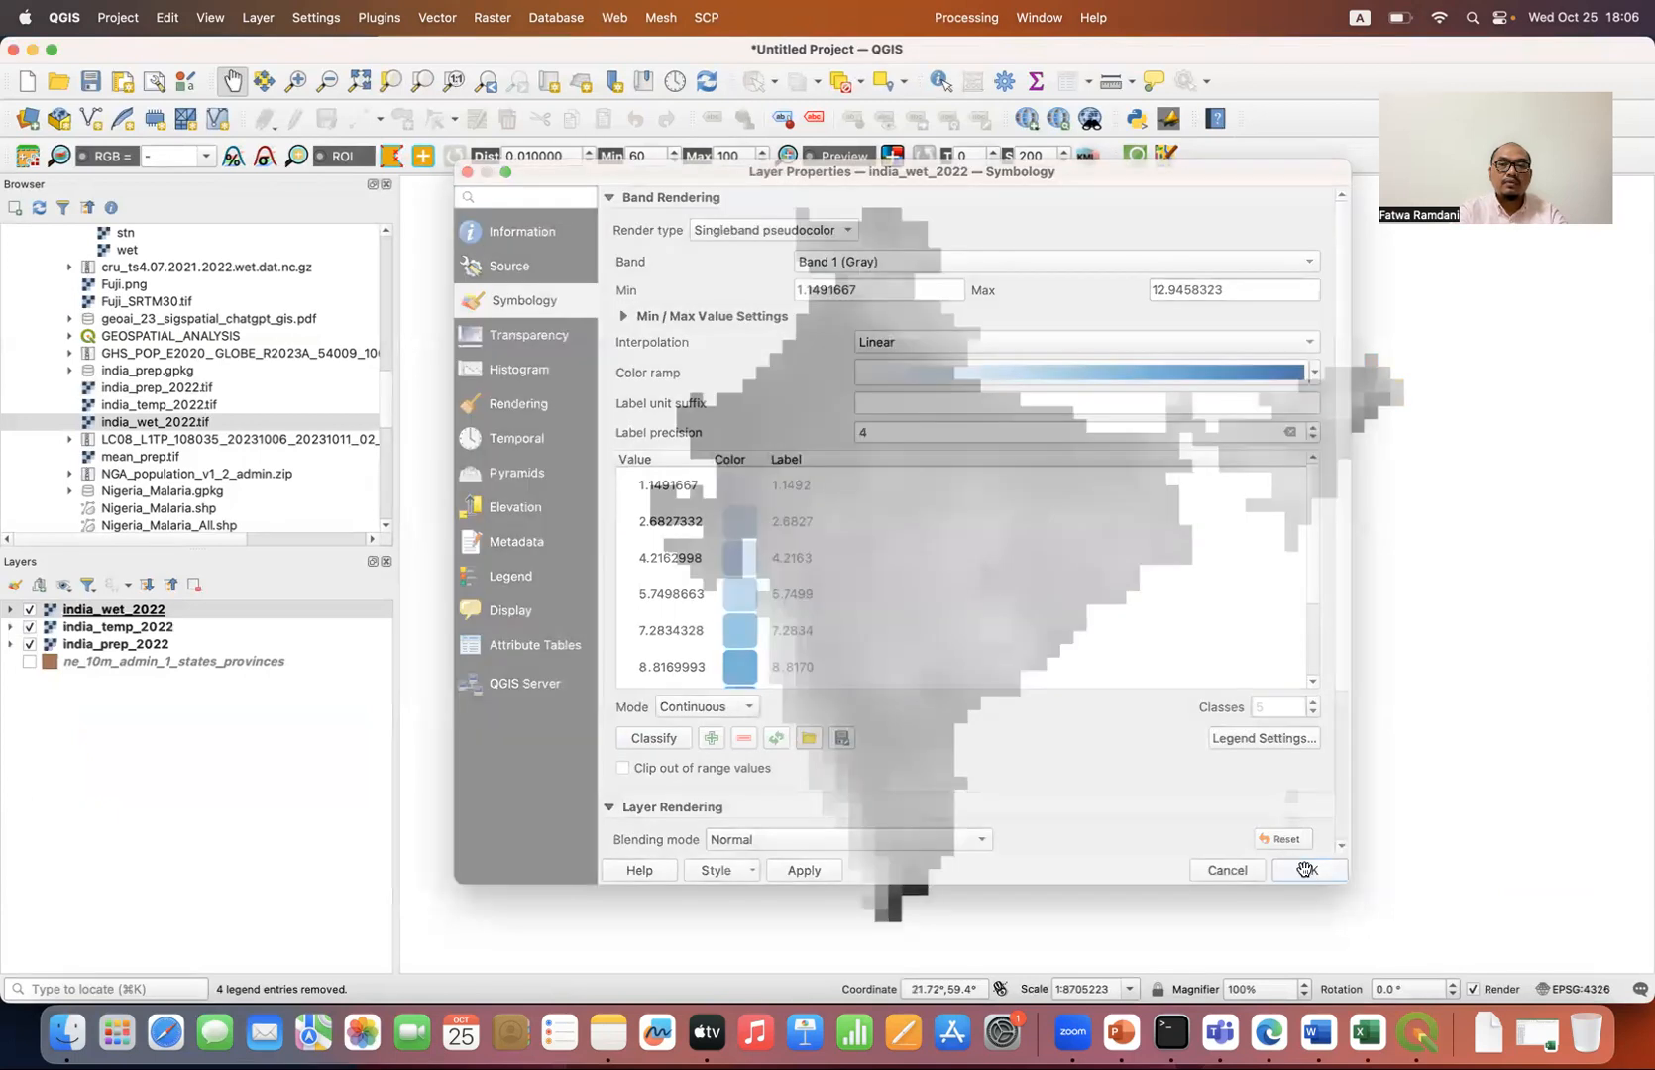
Step: Compare the wetness and precipitation rasters by toggling layer visibility, ending with india_temp_2022 shown and india_wet_2022 hidden
left_click(30, 627)
left_click(30, 611)
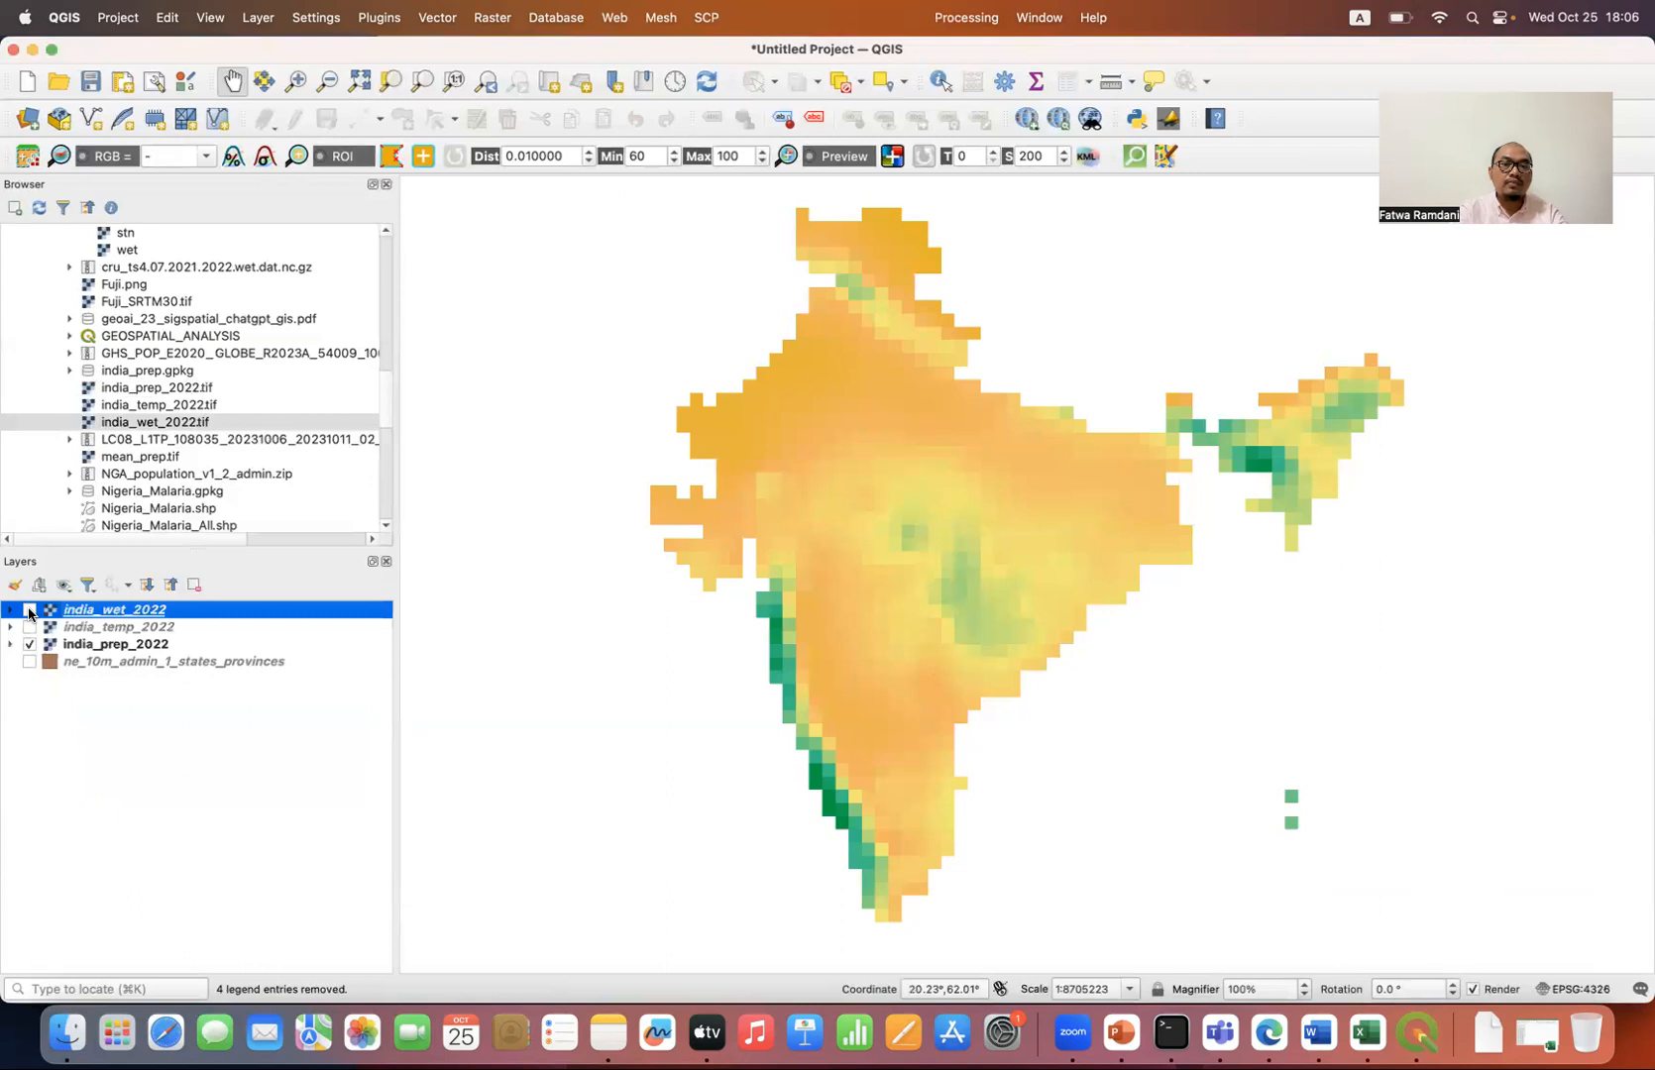
left_click(30, 611)
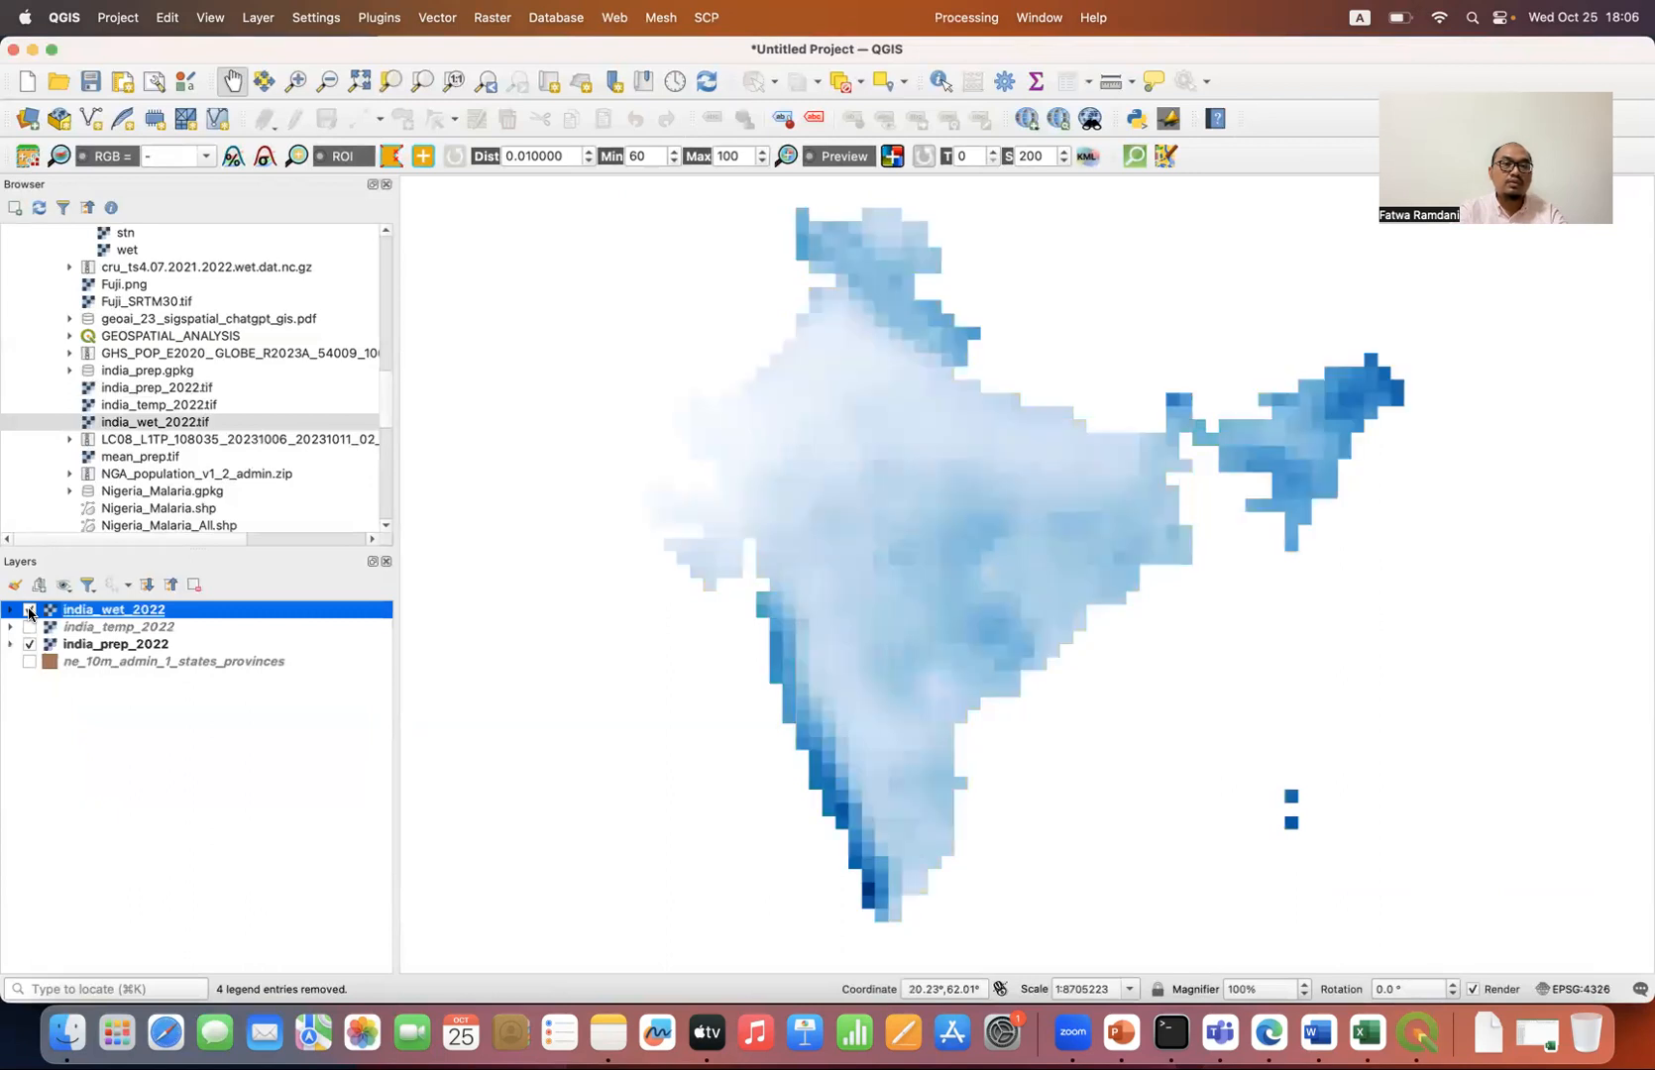
left_click(30, 611)
left_click(30, 610)
left_click(29, 627)
left_click(30, 610)
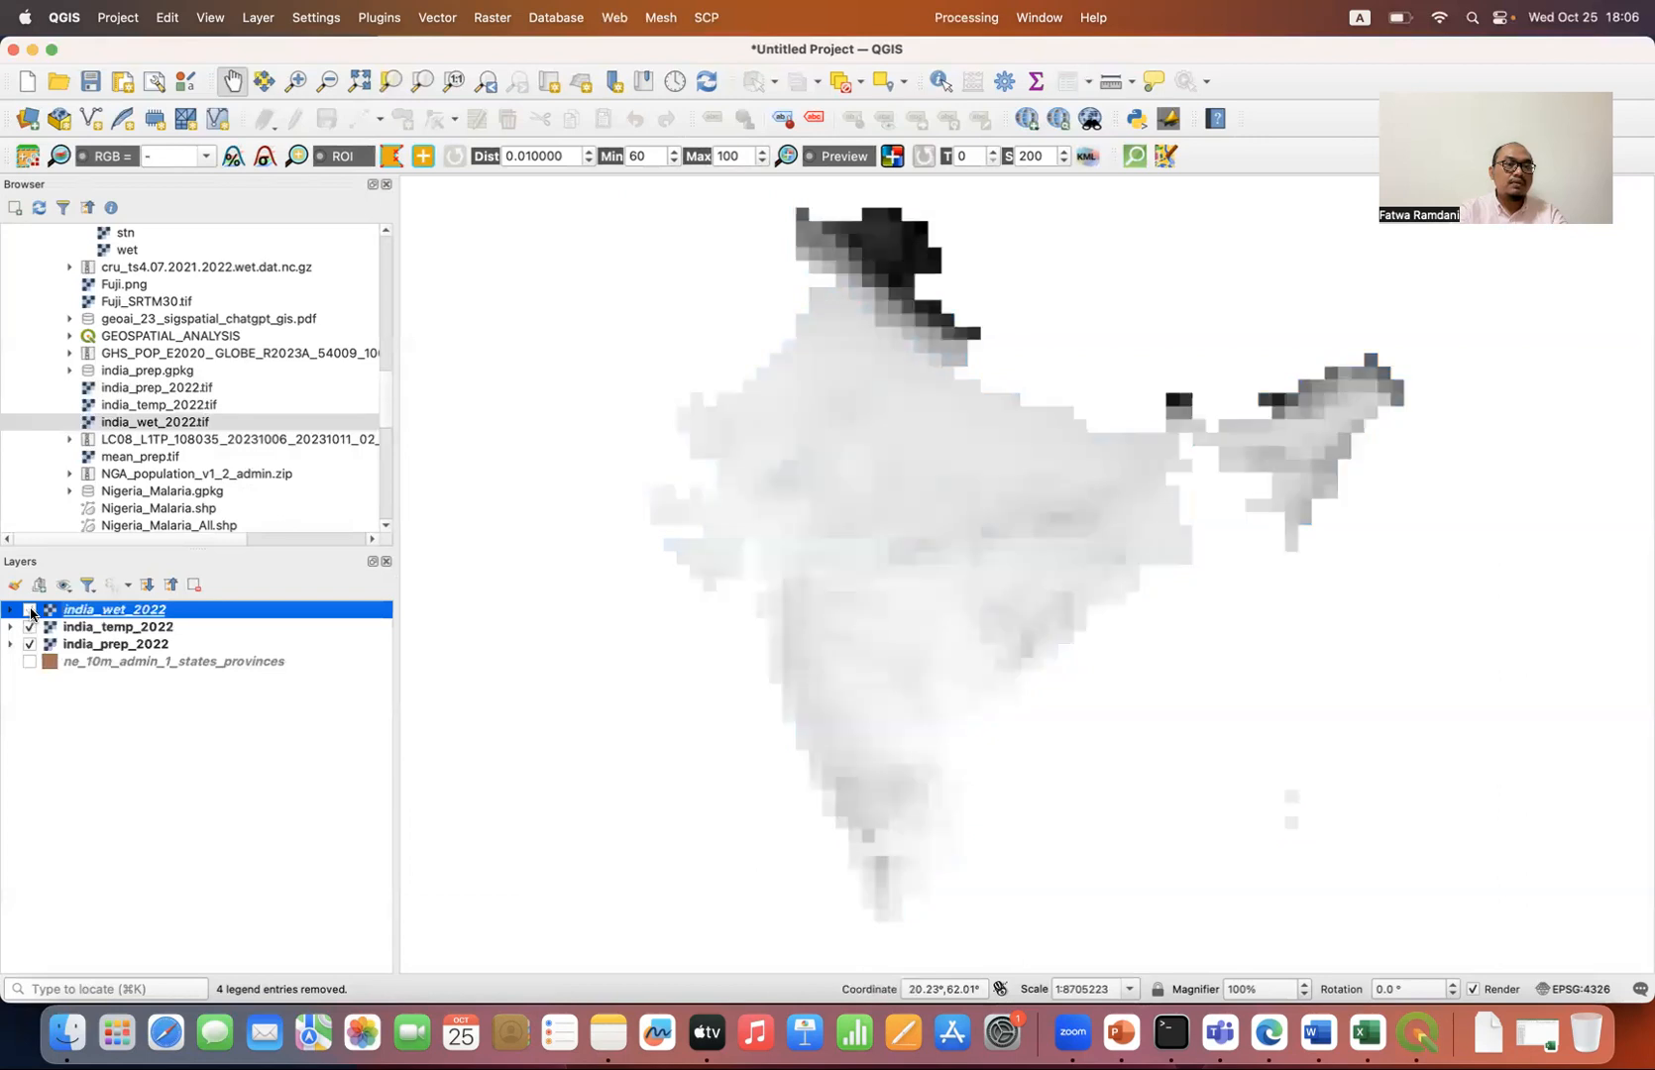
Step: Set the render type of the india_temp_2022 layer's symbology to Singleband pseudocolor
double_click(111, 628)
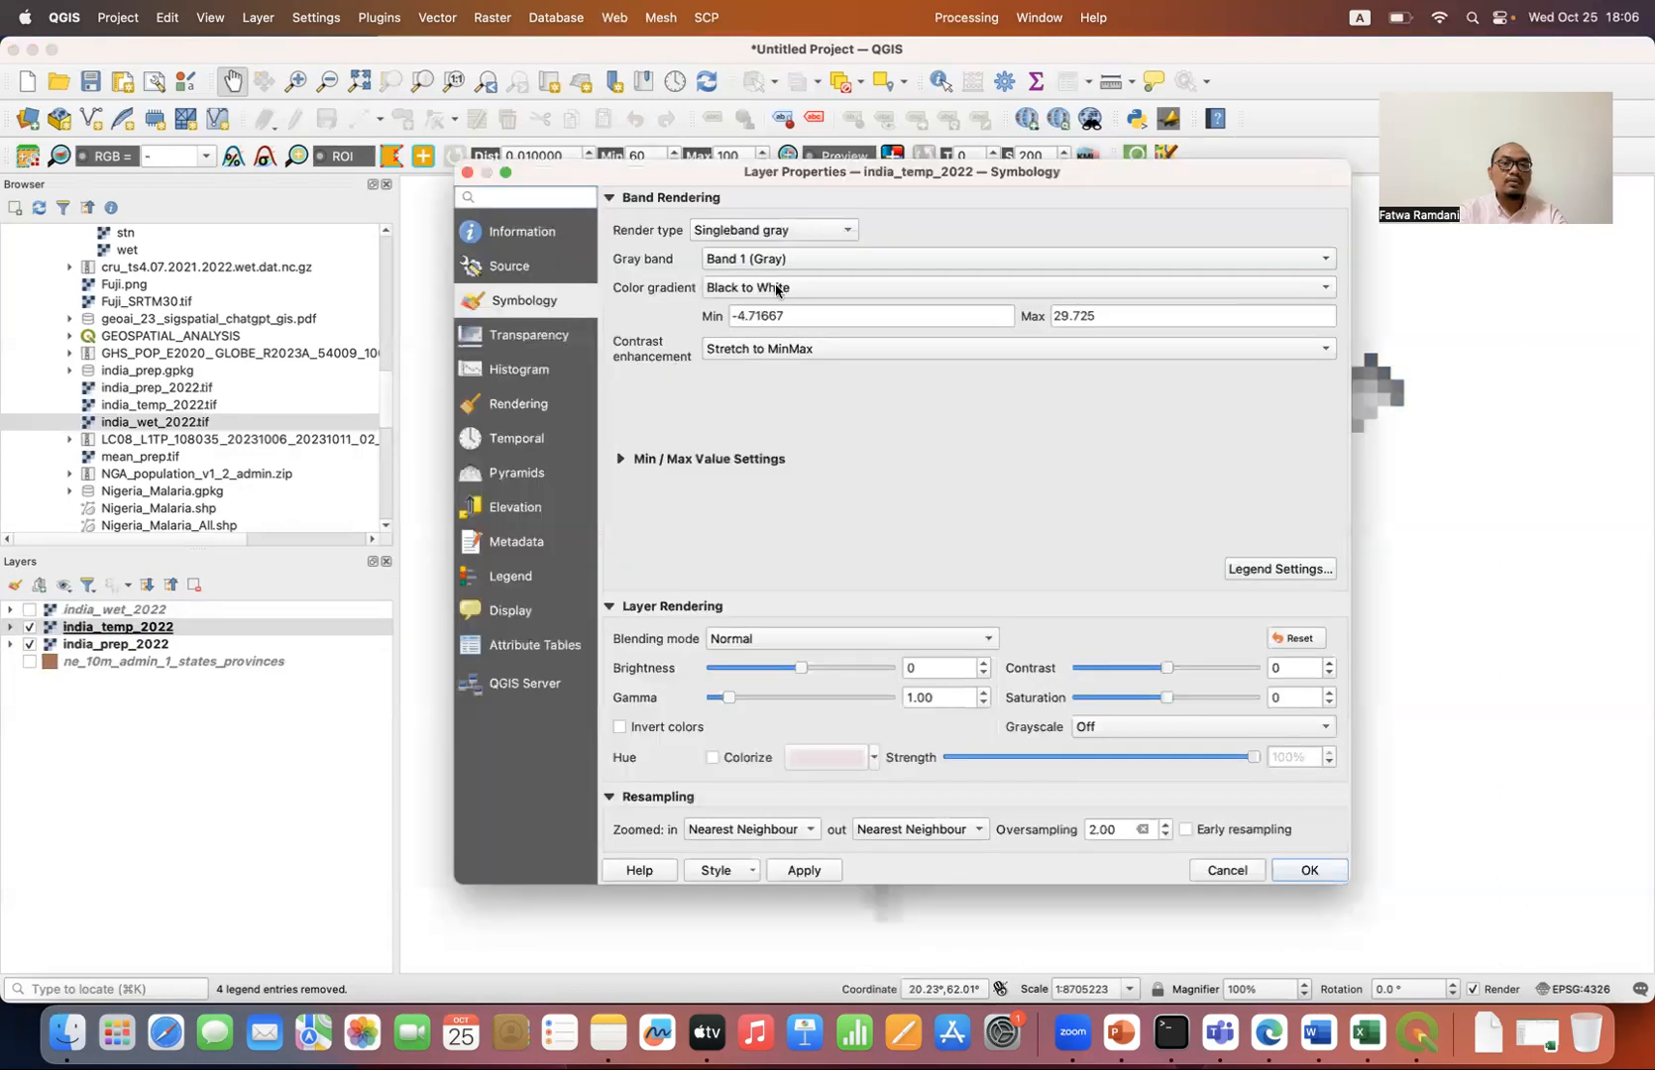
left_click(802, 229)
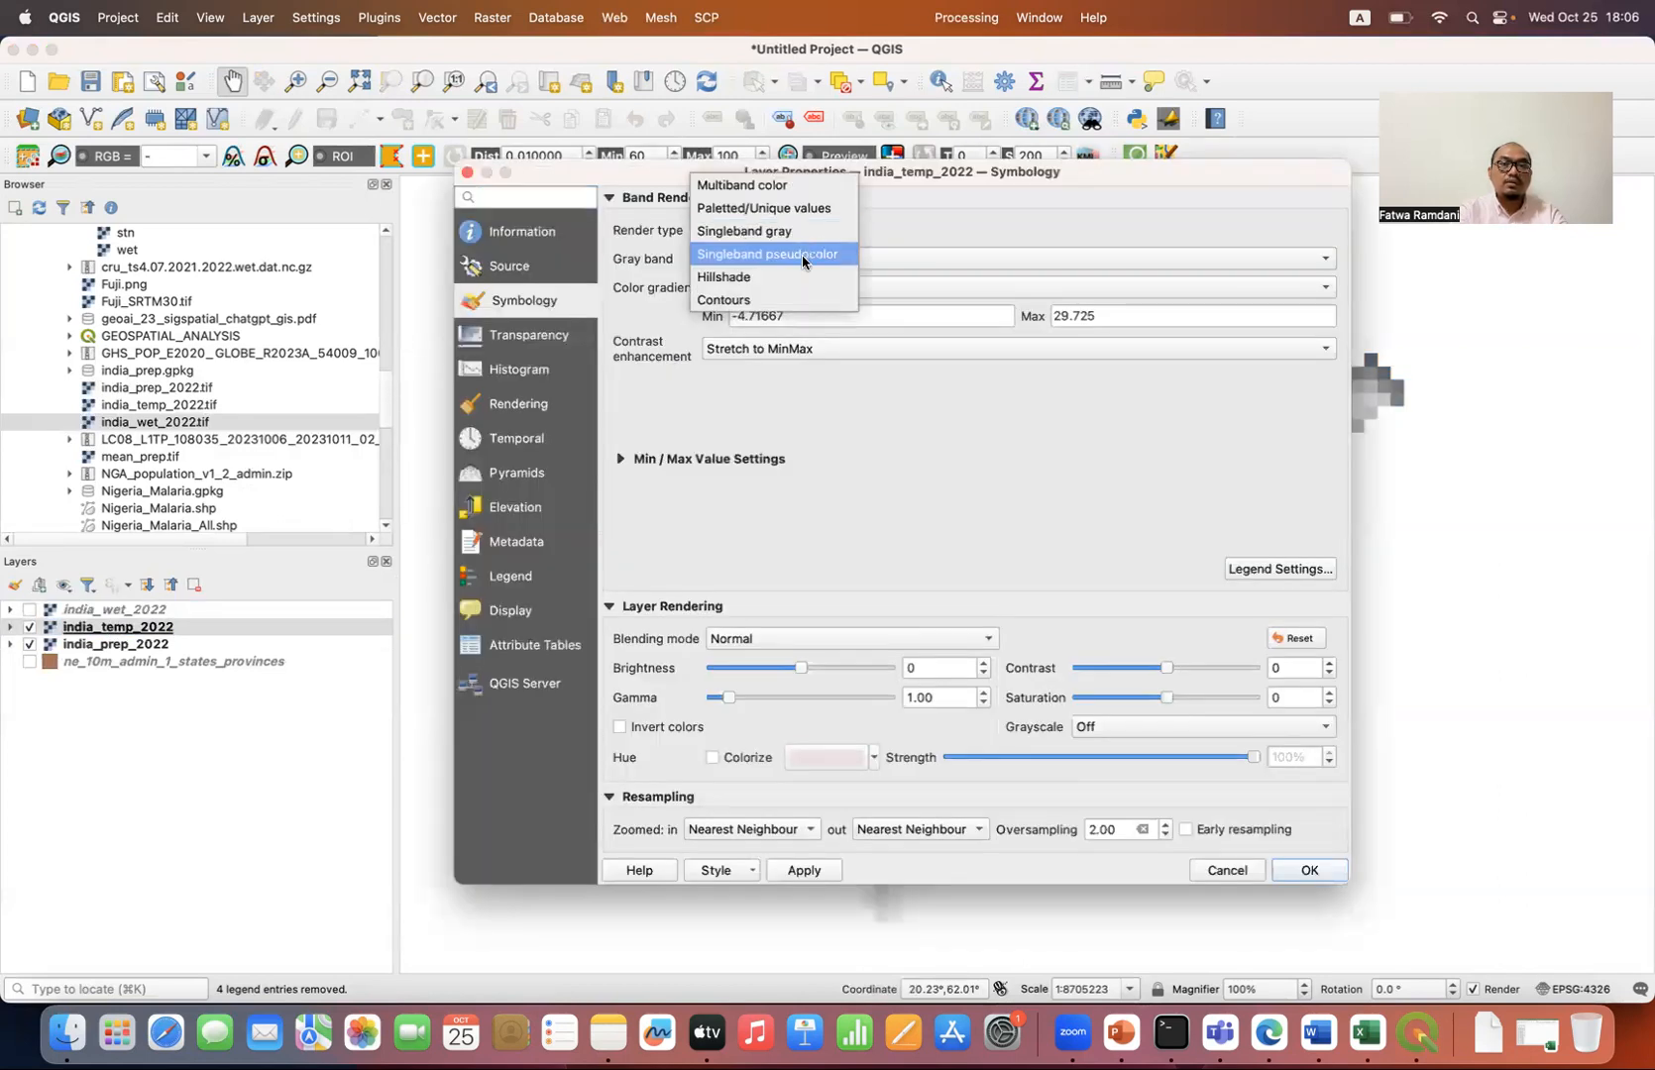
left_click(802, 254)
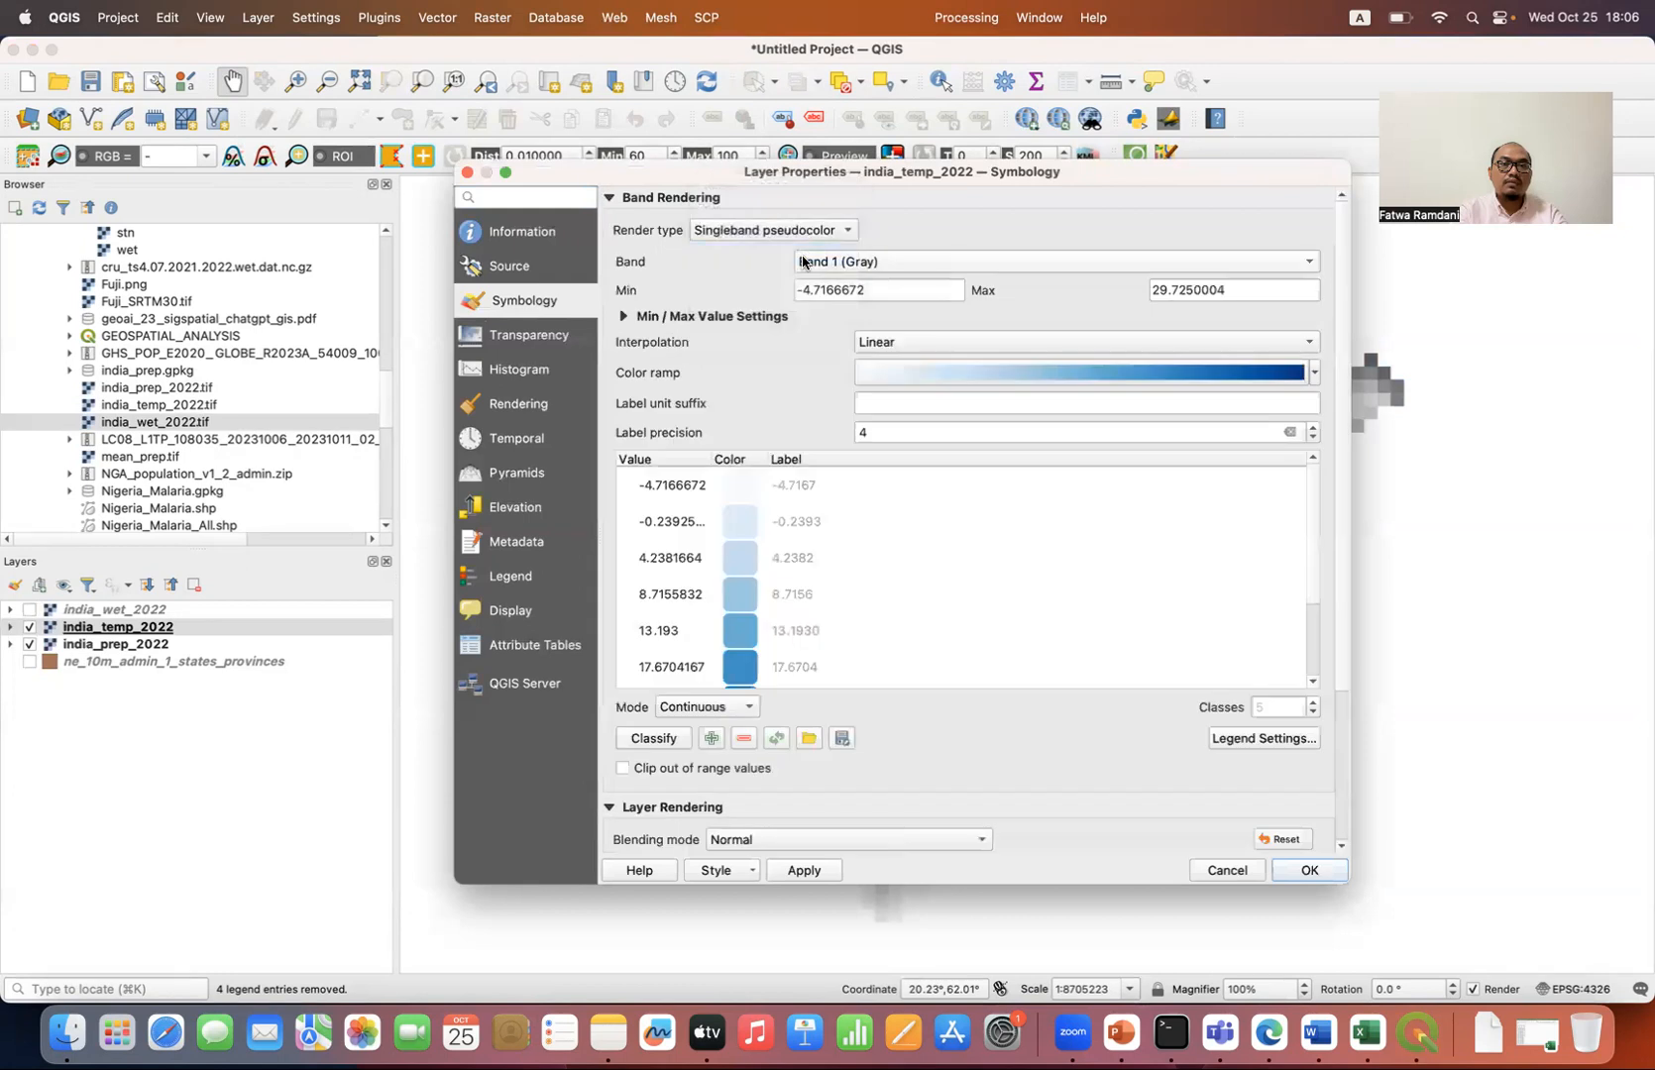
Step: Create a new cpt-city color ramp with the first temperature palette from the Temperature theme, classify and apply it to india_temp_2022
left_click(1314, 373)
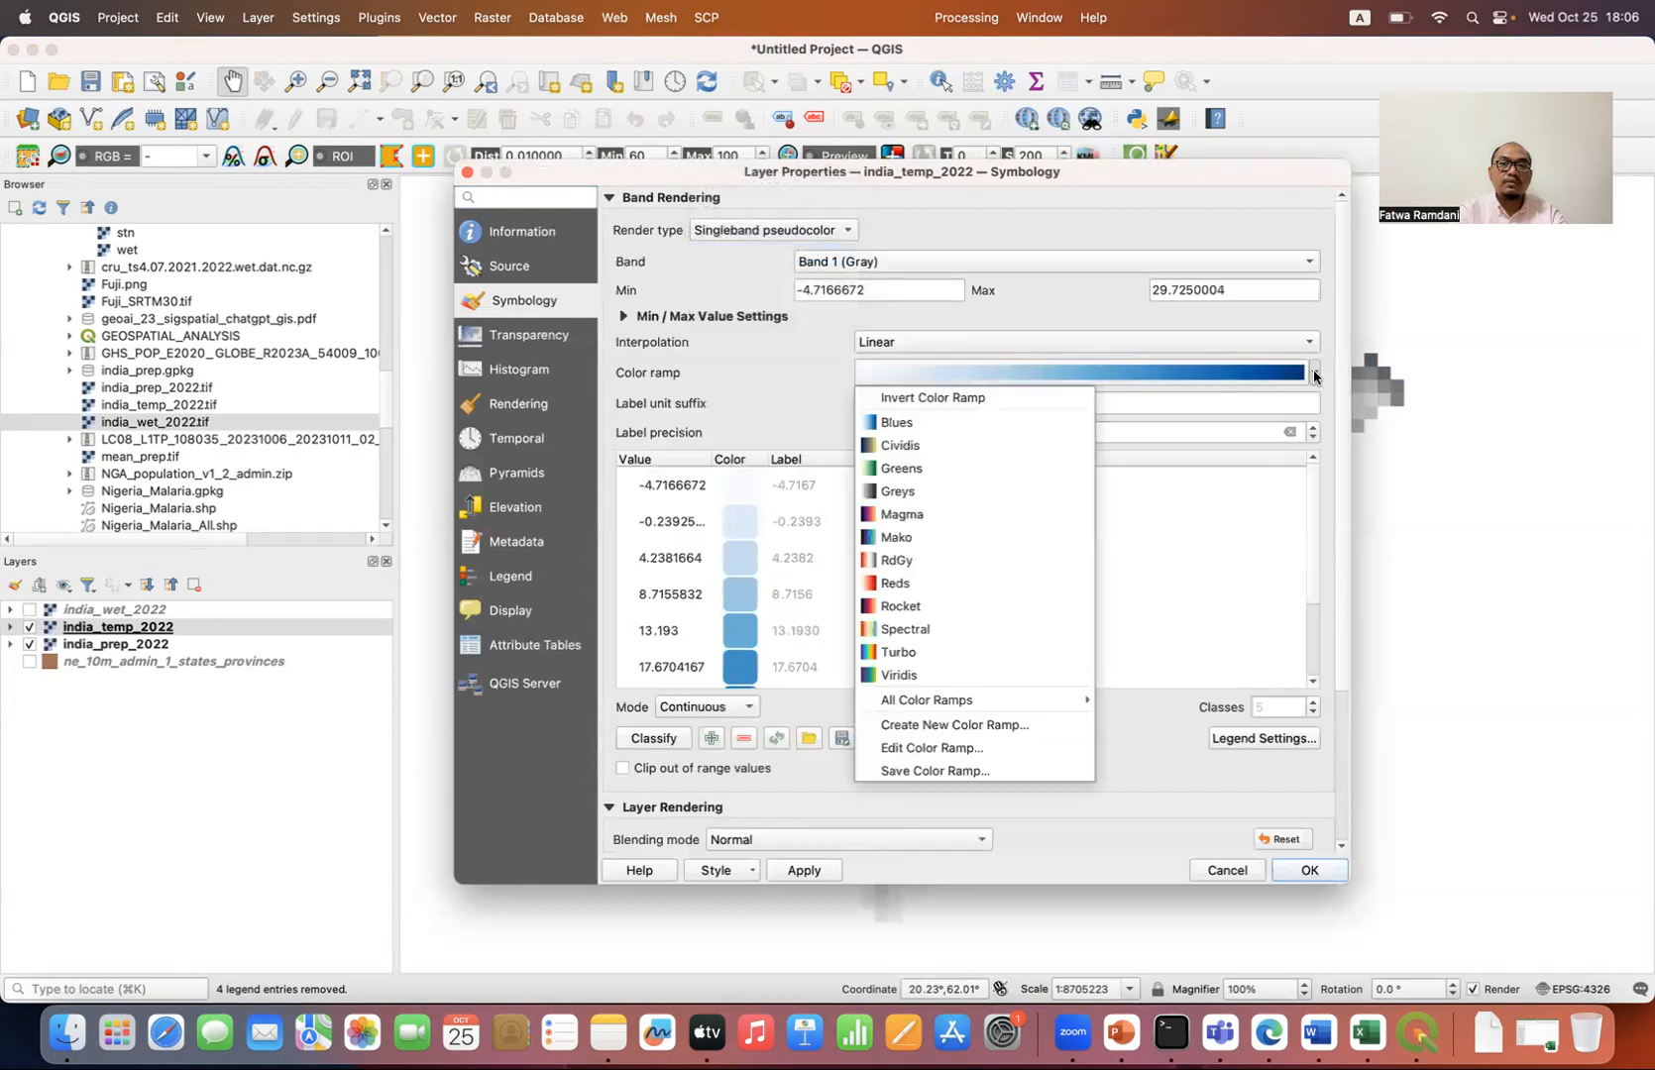
left_click(954, 725)
left_click(909, 590)
left_click(909, 589)
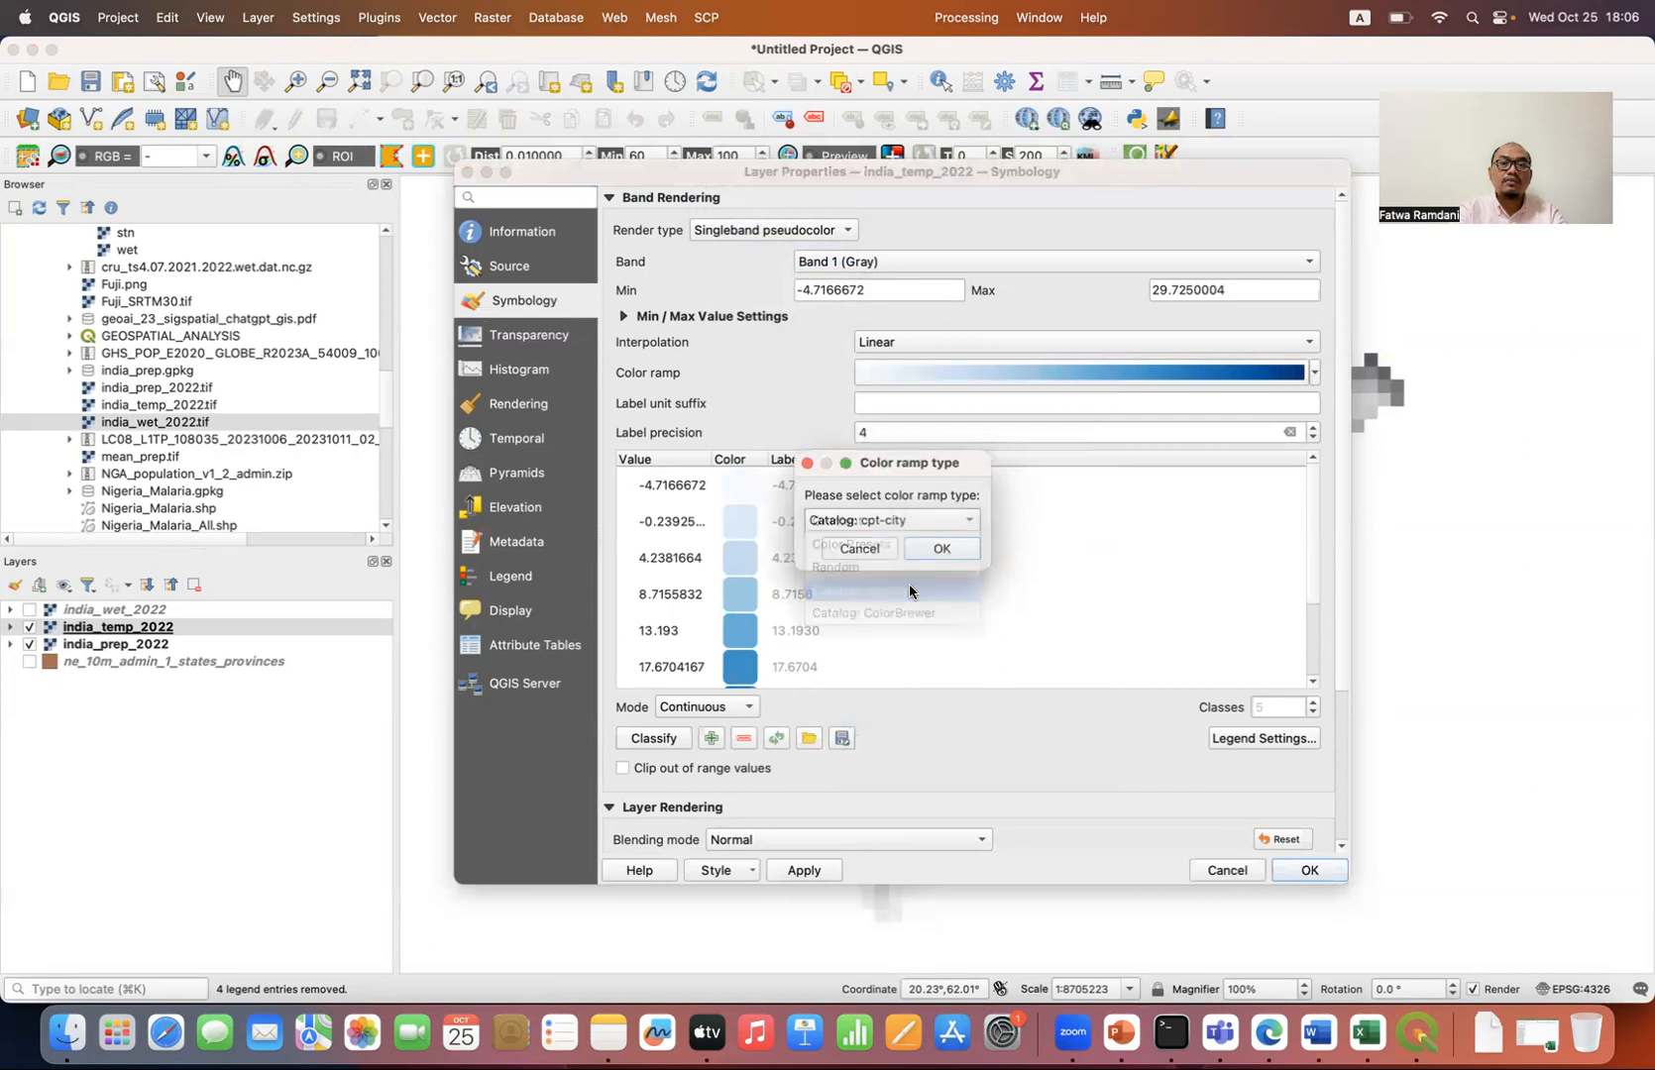
left_click(952, 552)
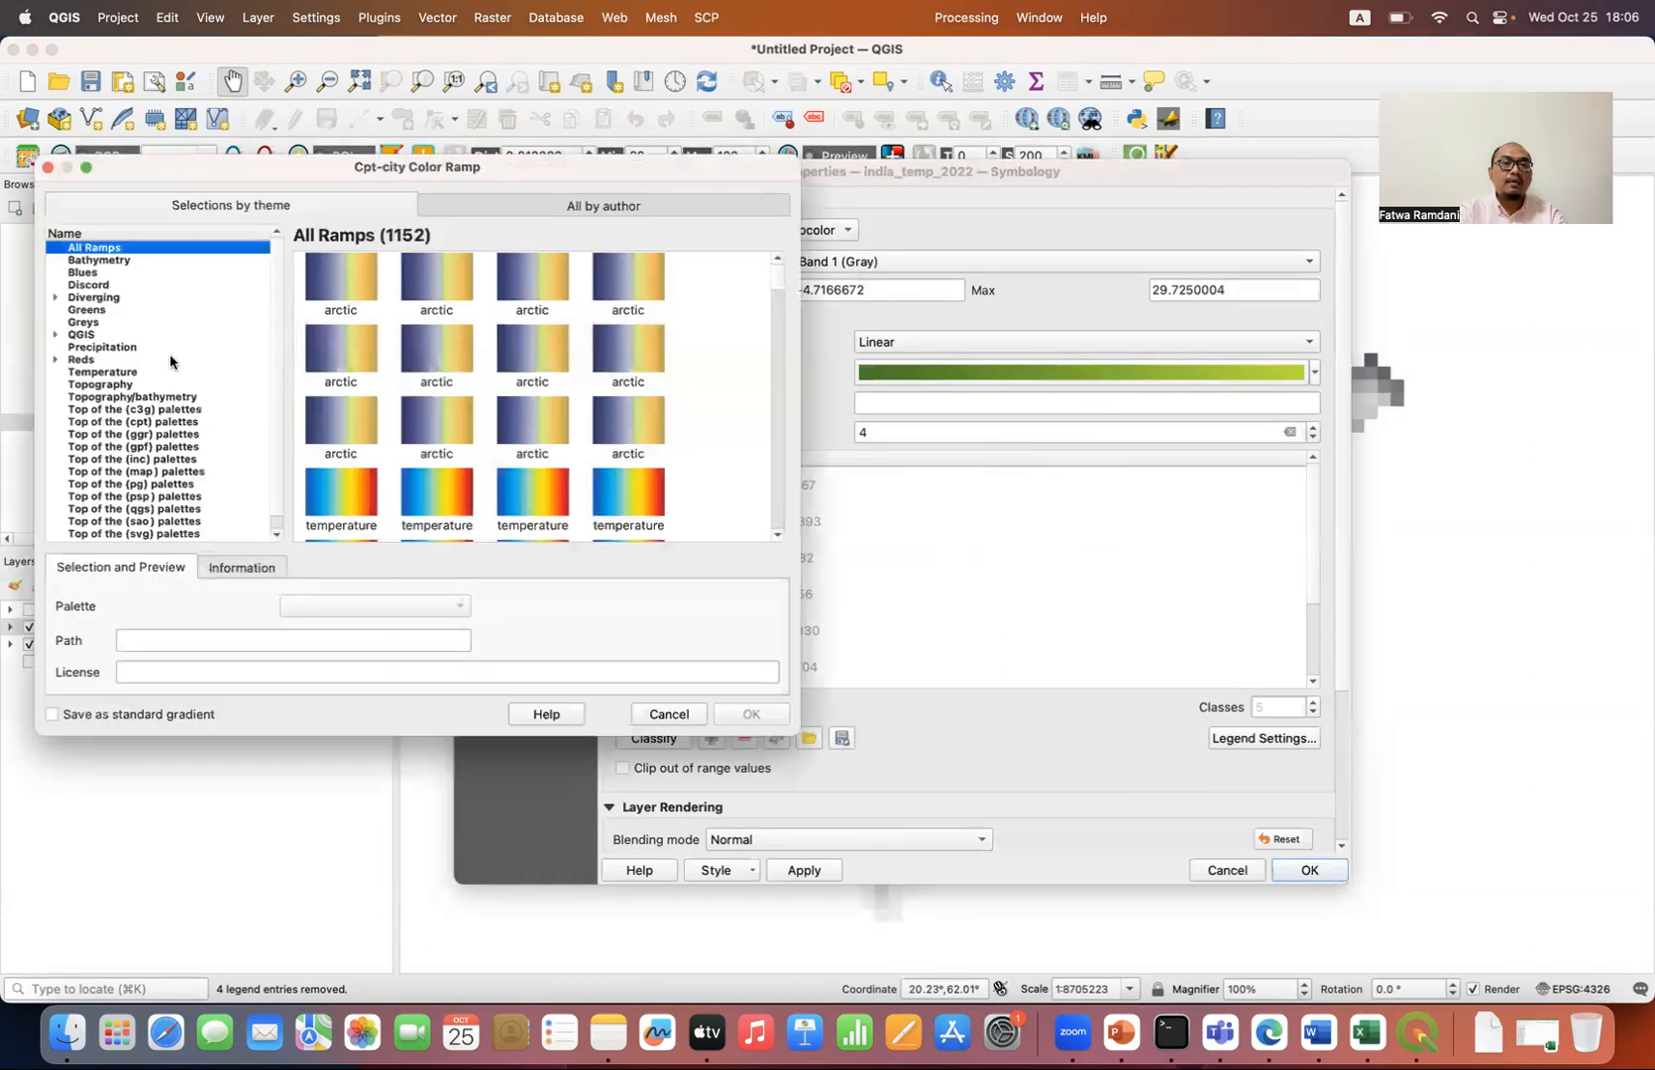
left_click(124, 373)
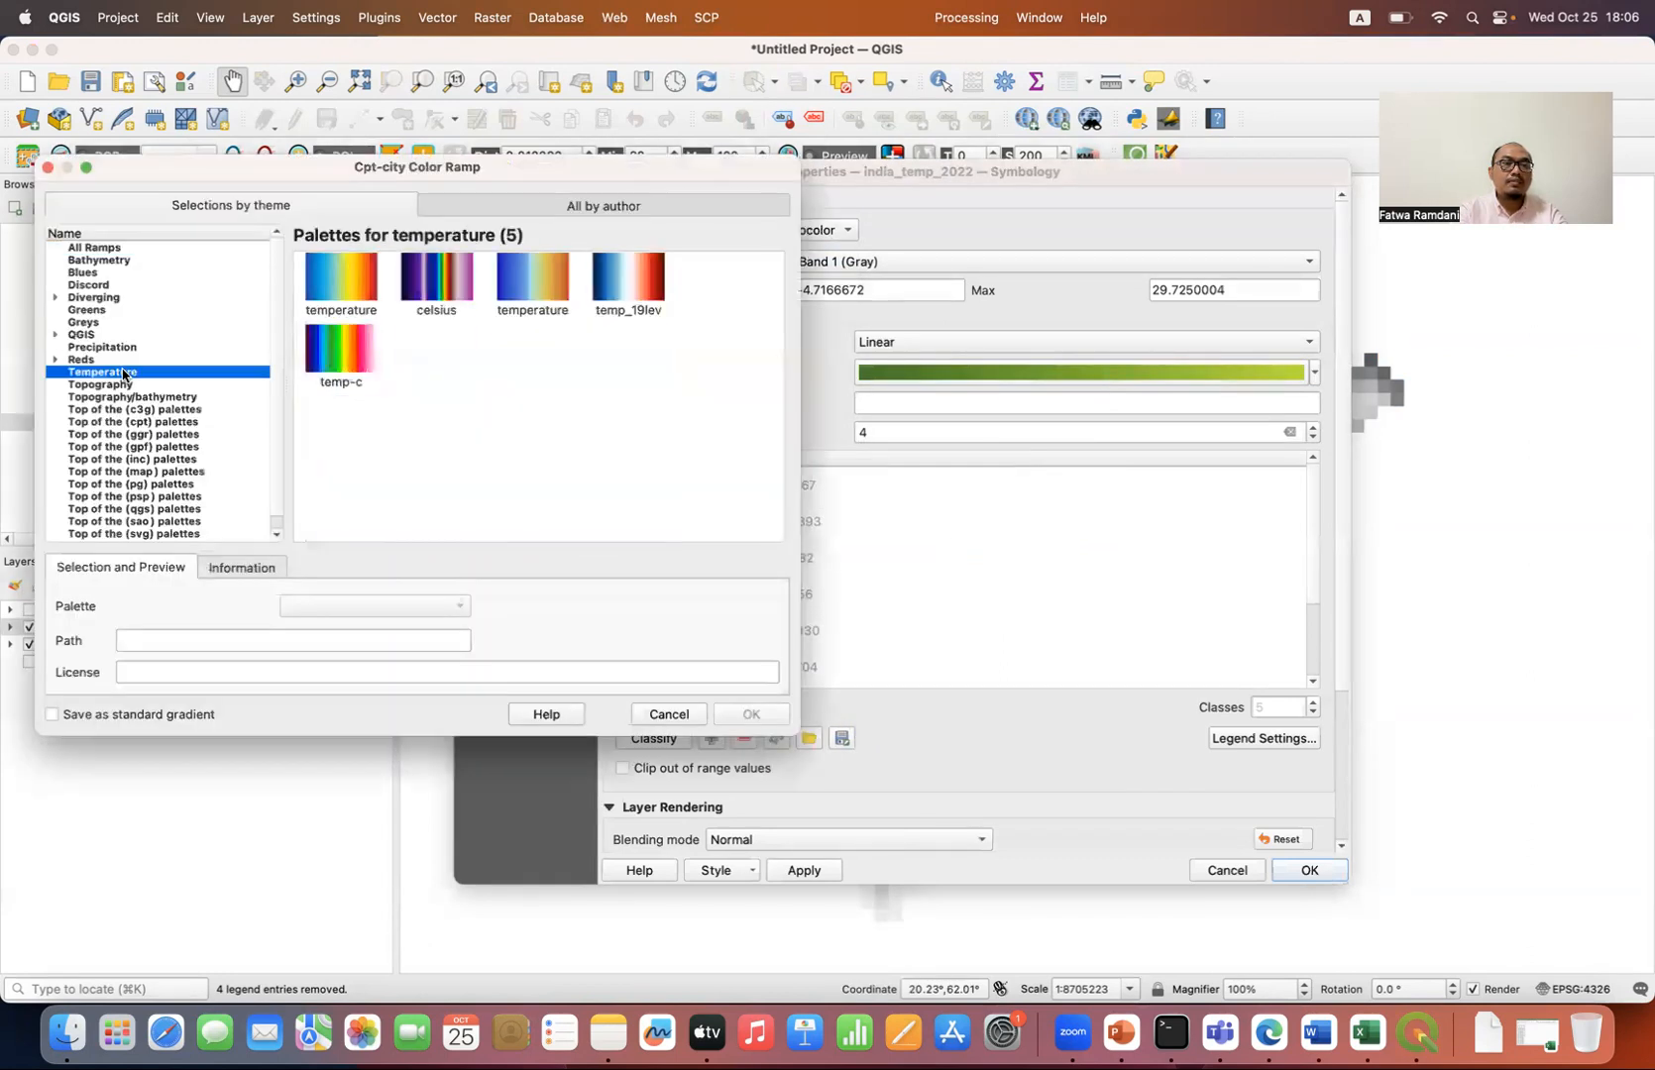
left_click(351, 293)
left_click(748, 713)
left_click(657, 735)
left_click(1310, 870)
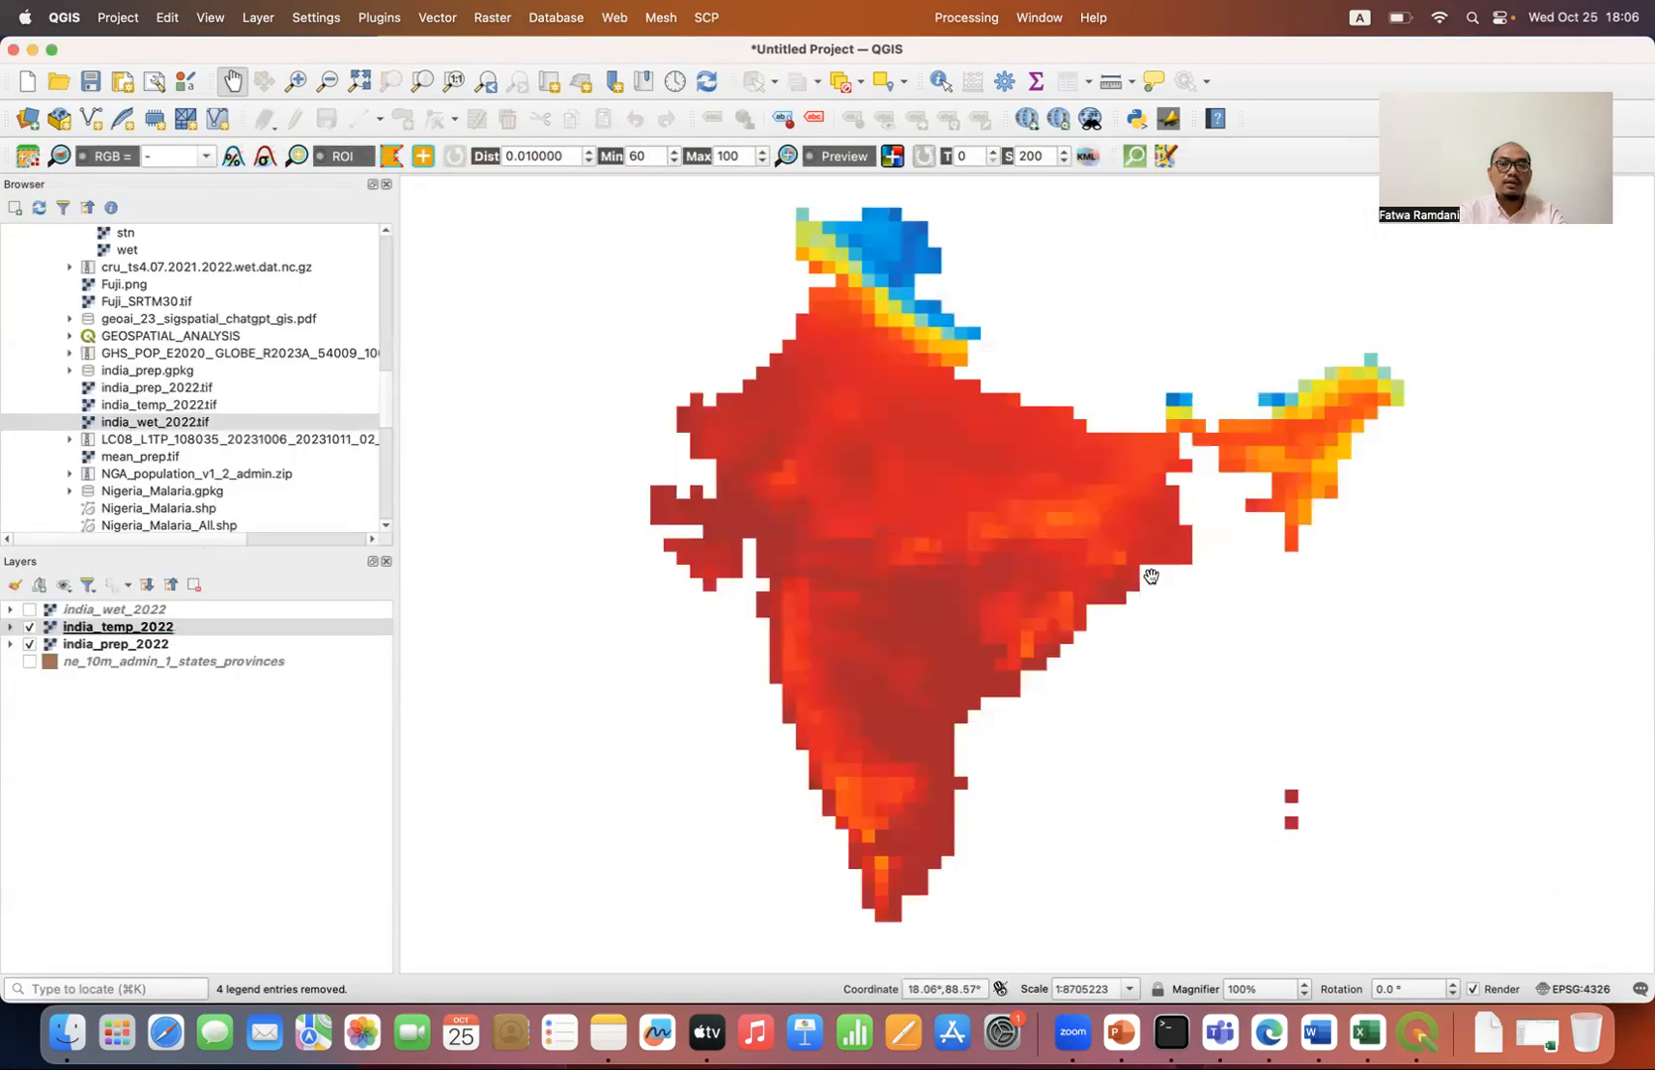
Step: Remove the ne_10m_admin_1_states_provinces layer from the project and show the india_wet_2022 layer again
left_click(136, 662)
left_click(193, 586)
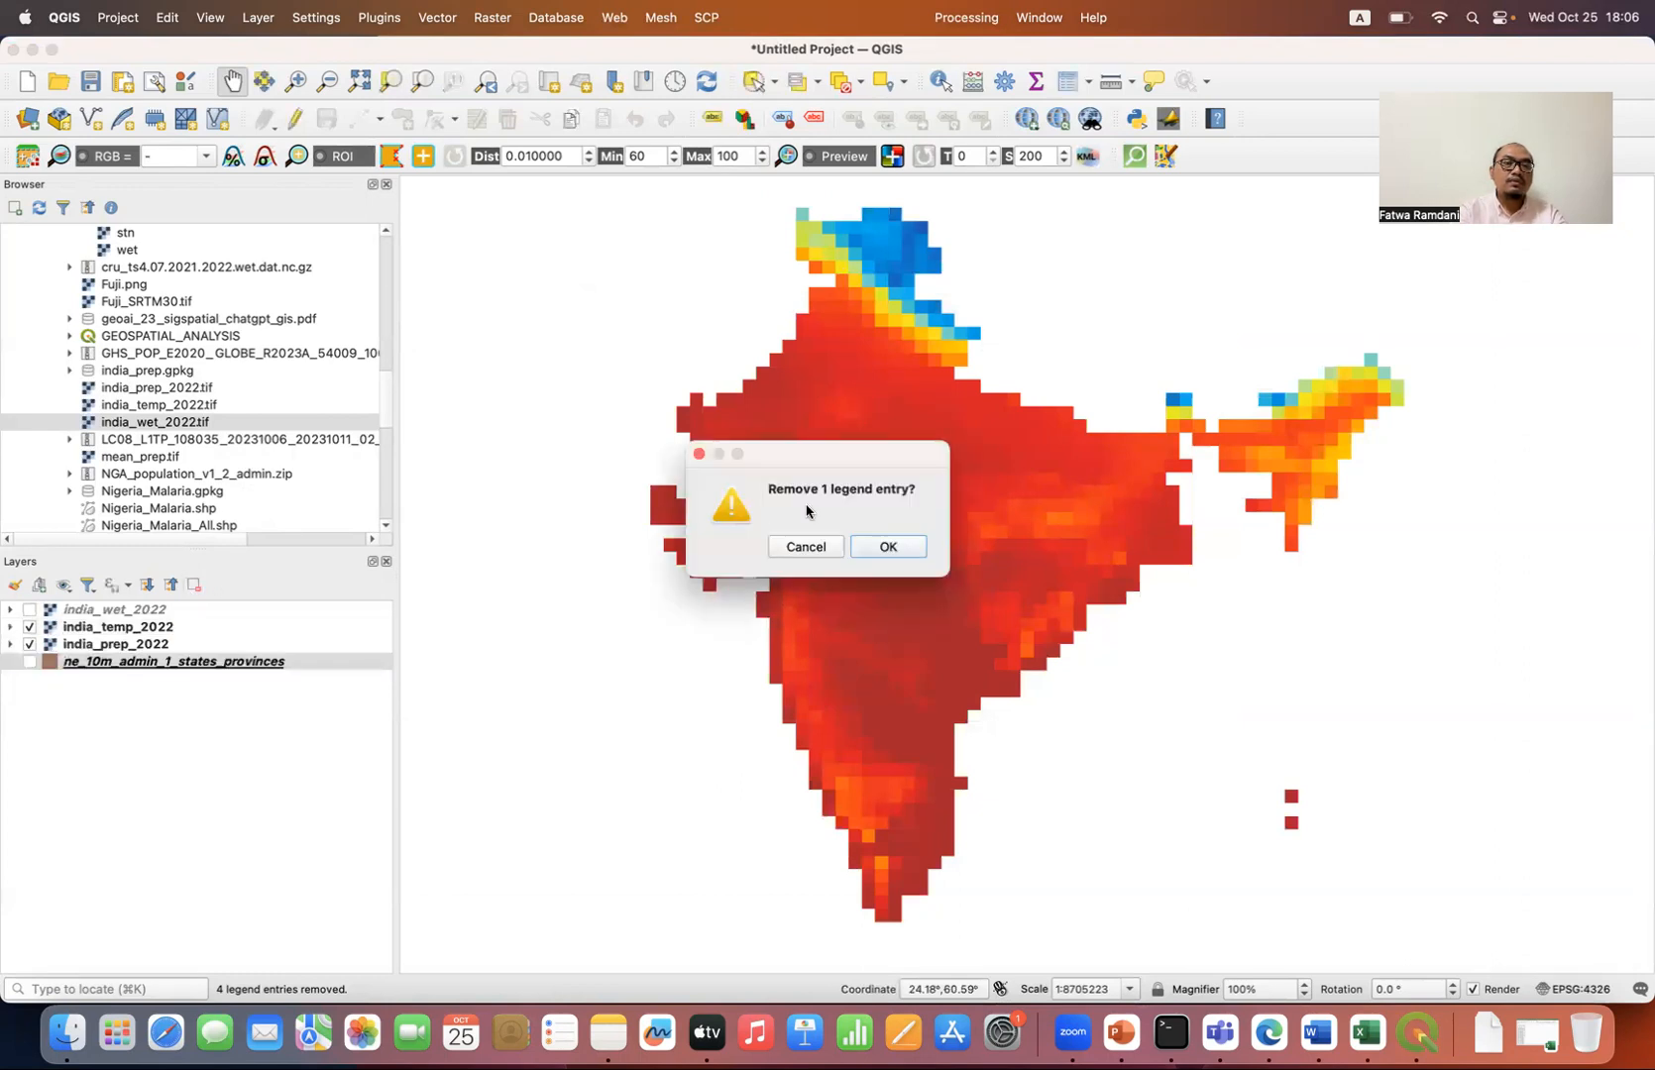
left_click(872, 550)
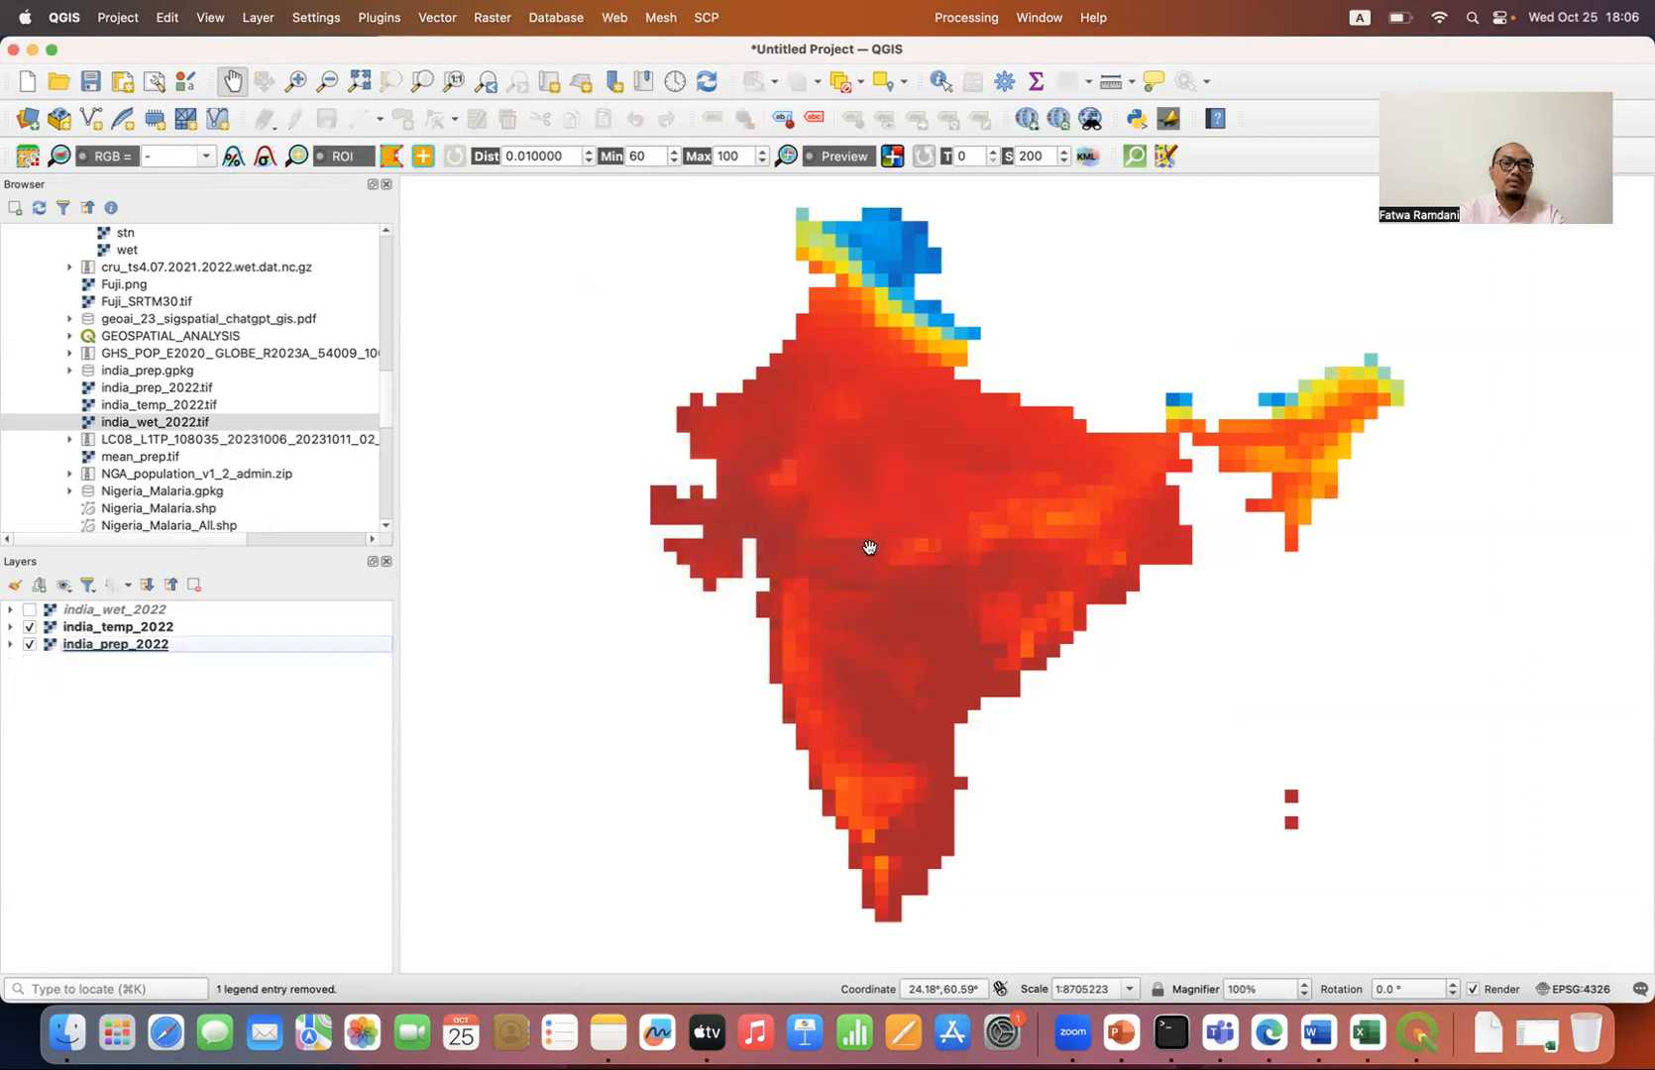
left_click(146, 619)
left_click(29, 611)
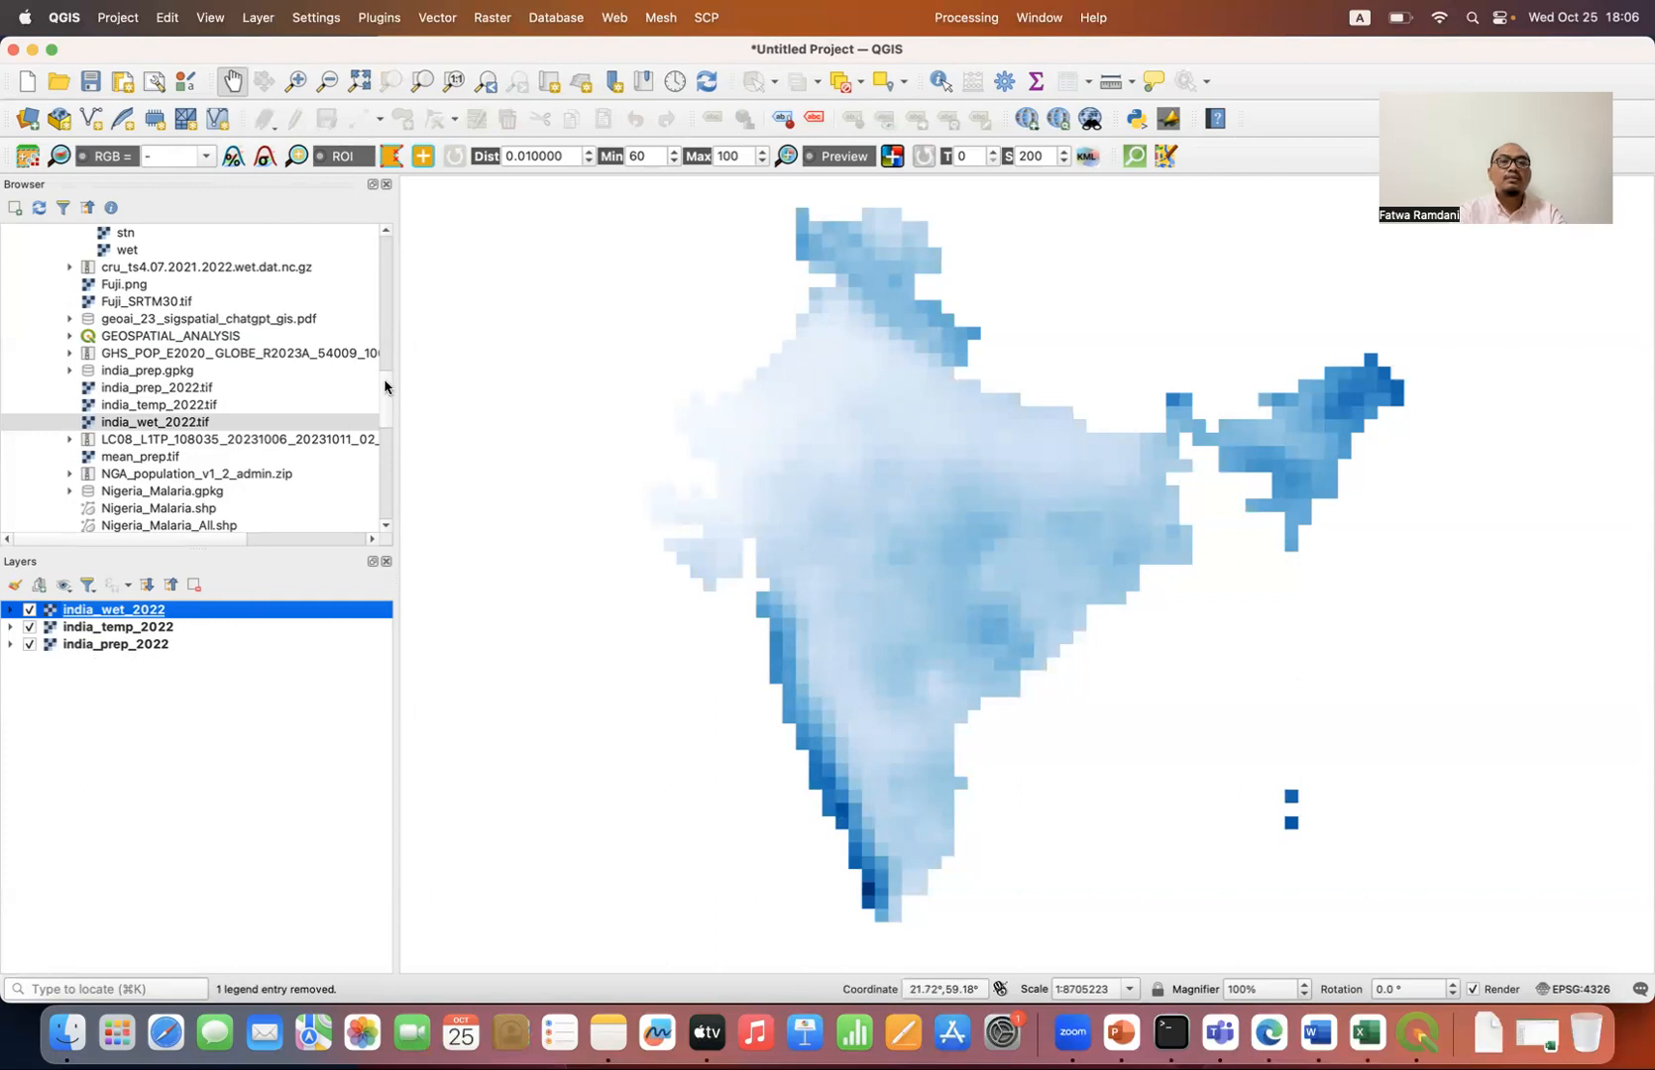
Step: Search the Processing Toolbox for "raster to point" and open the Raster pixels to points algorithm
left_click(967, 17)
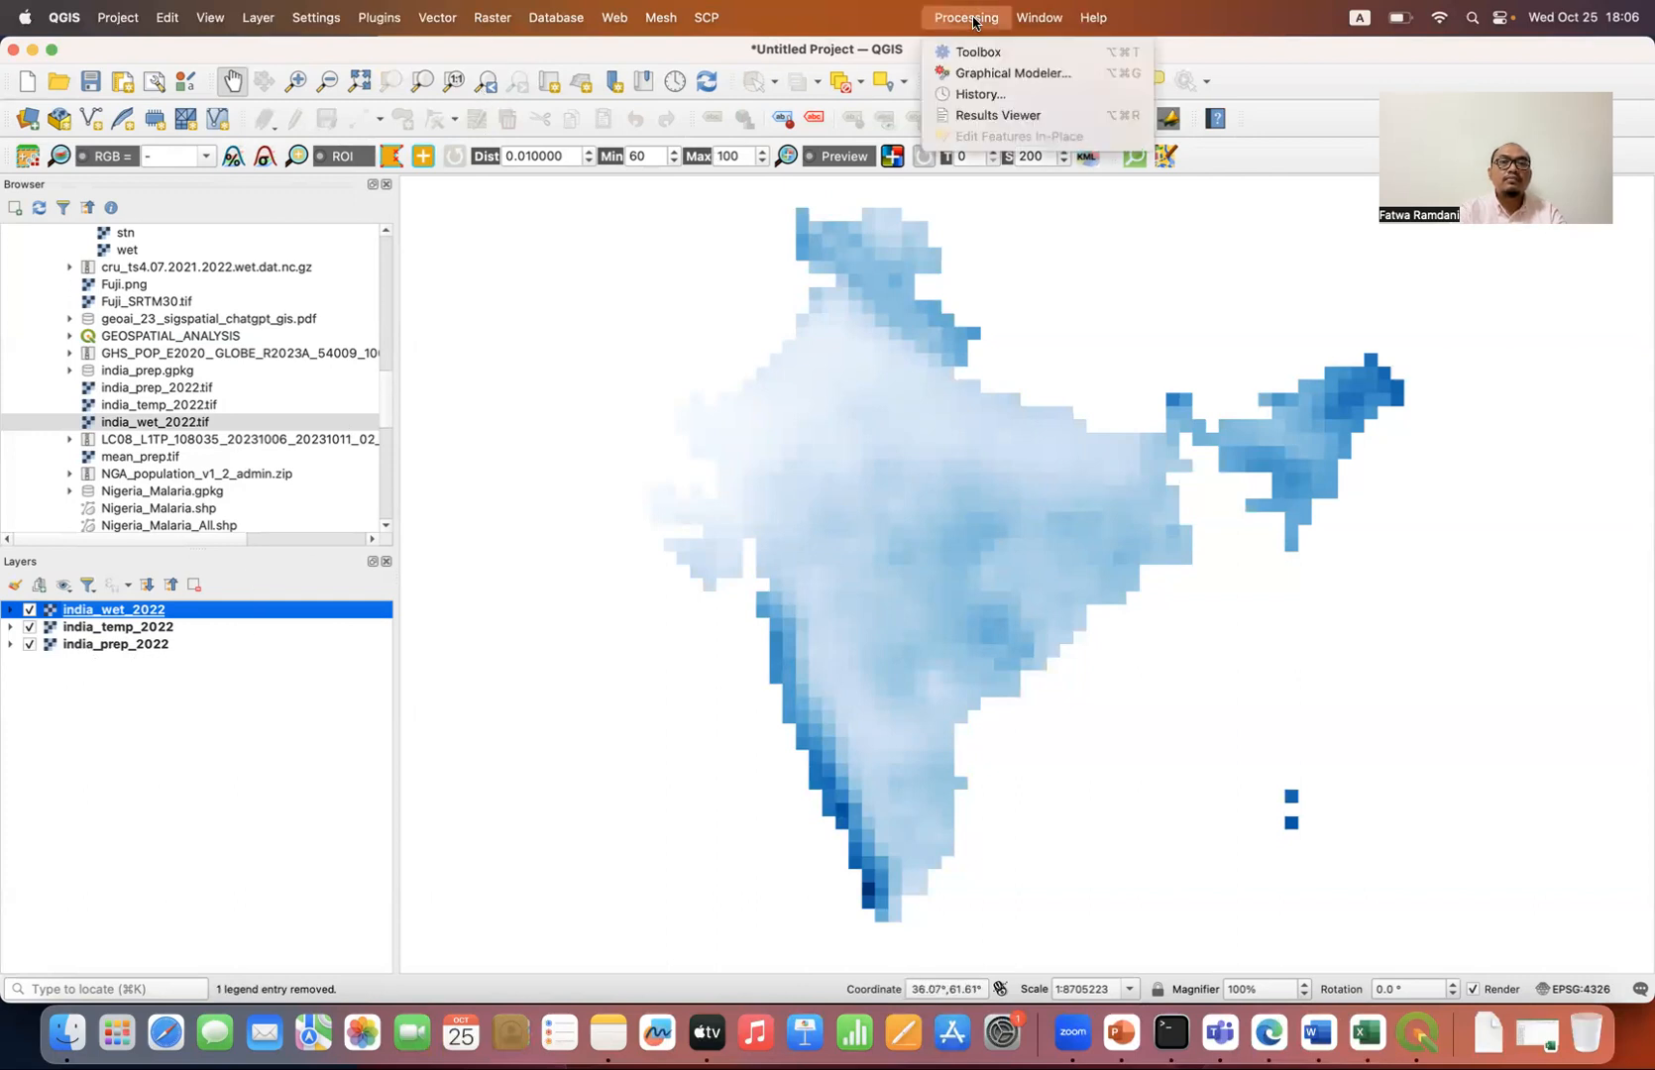
left_click(1002, 59)
double_click(1319, 236)
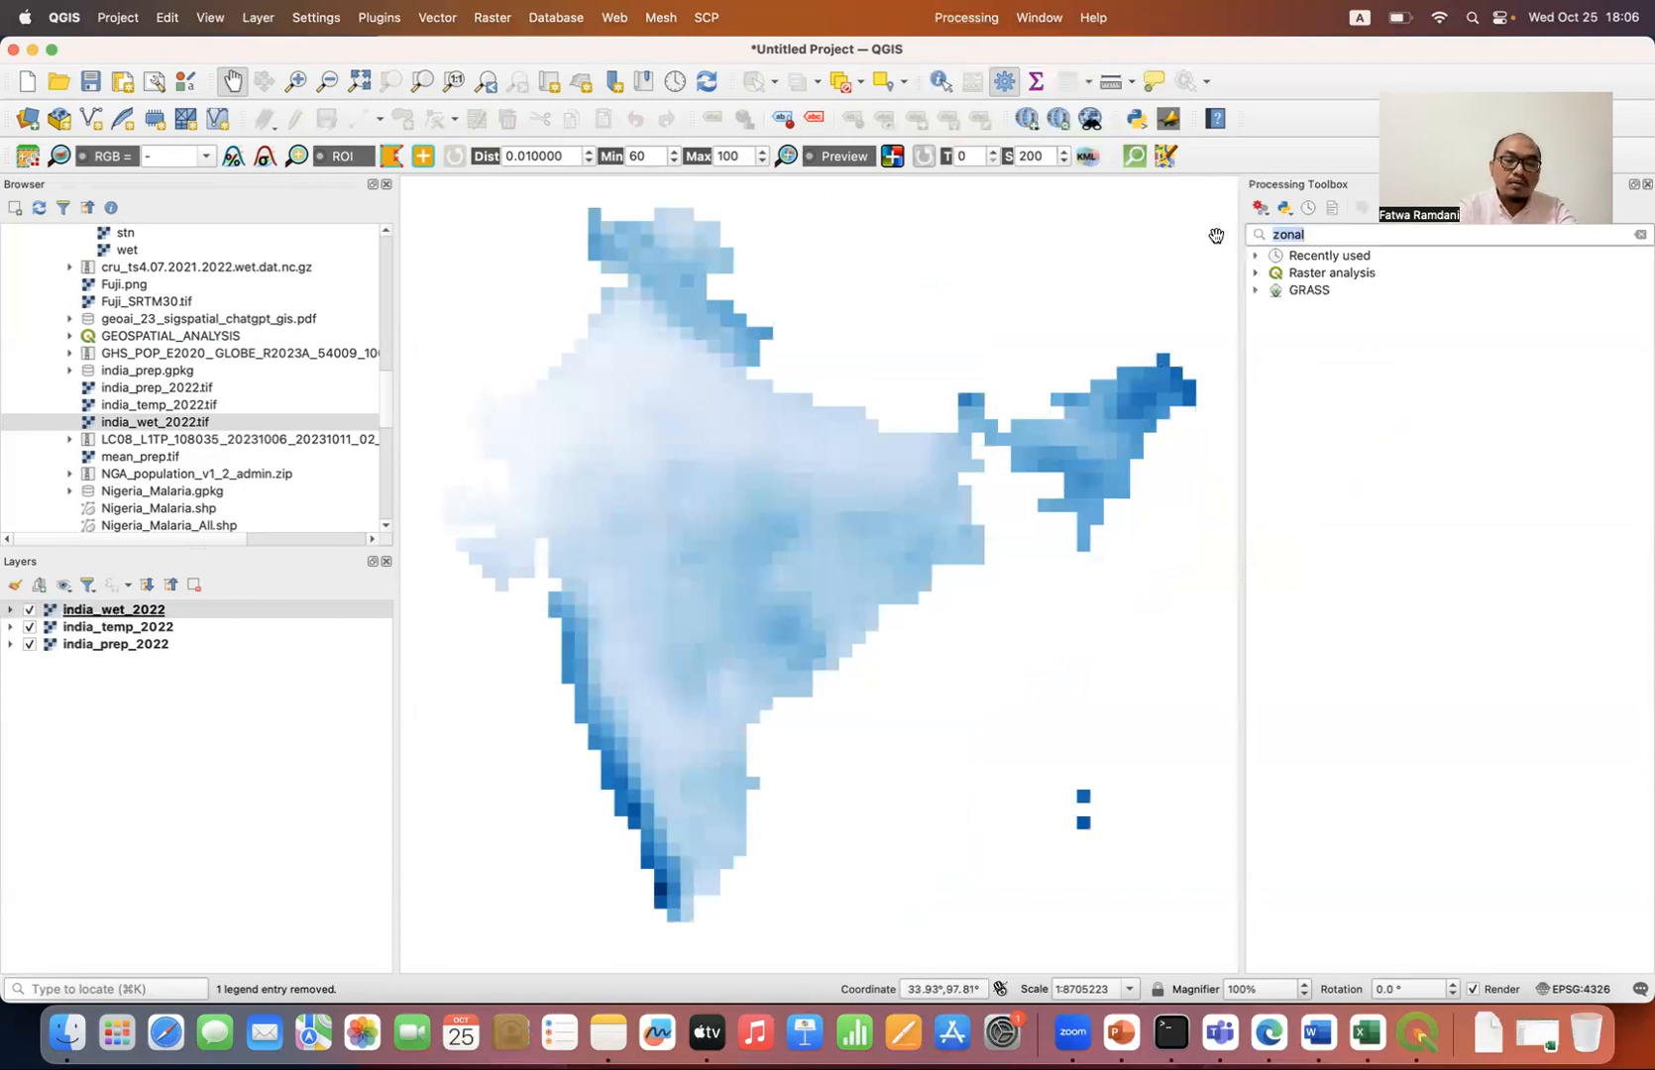
type("raster to point")
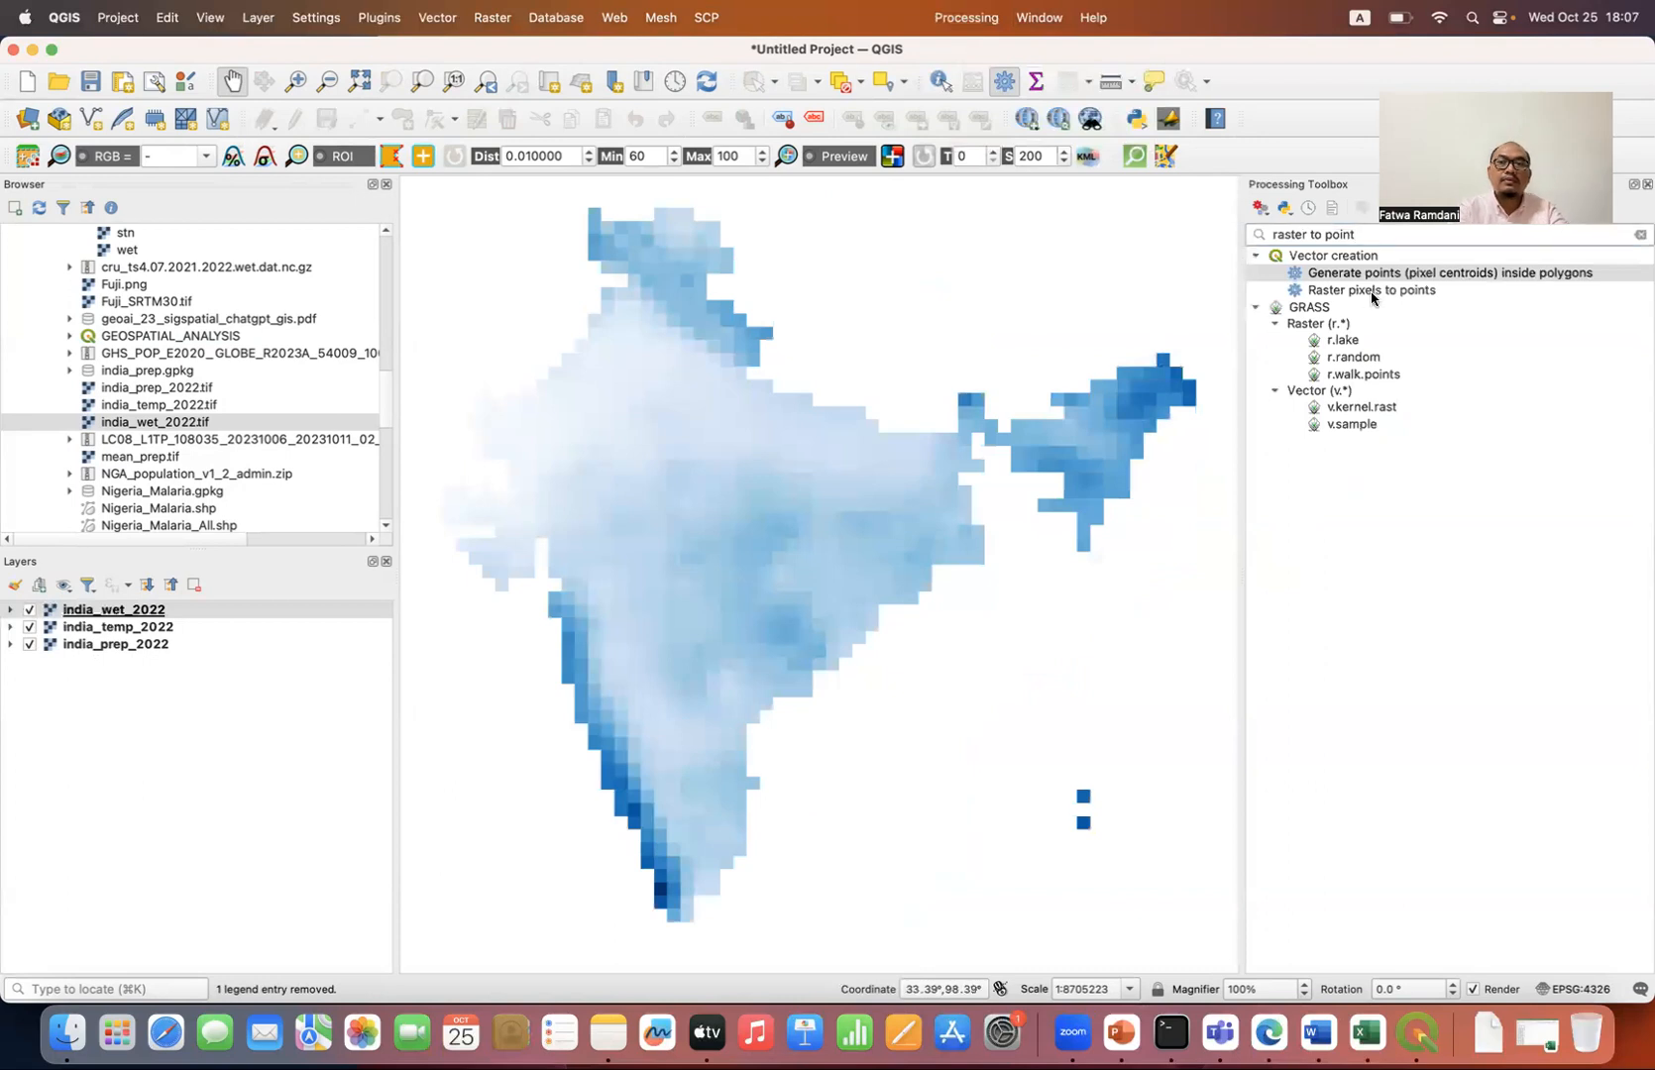
double_click(1373, 292)
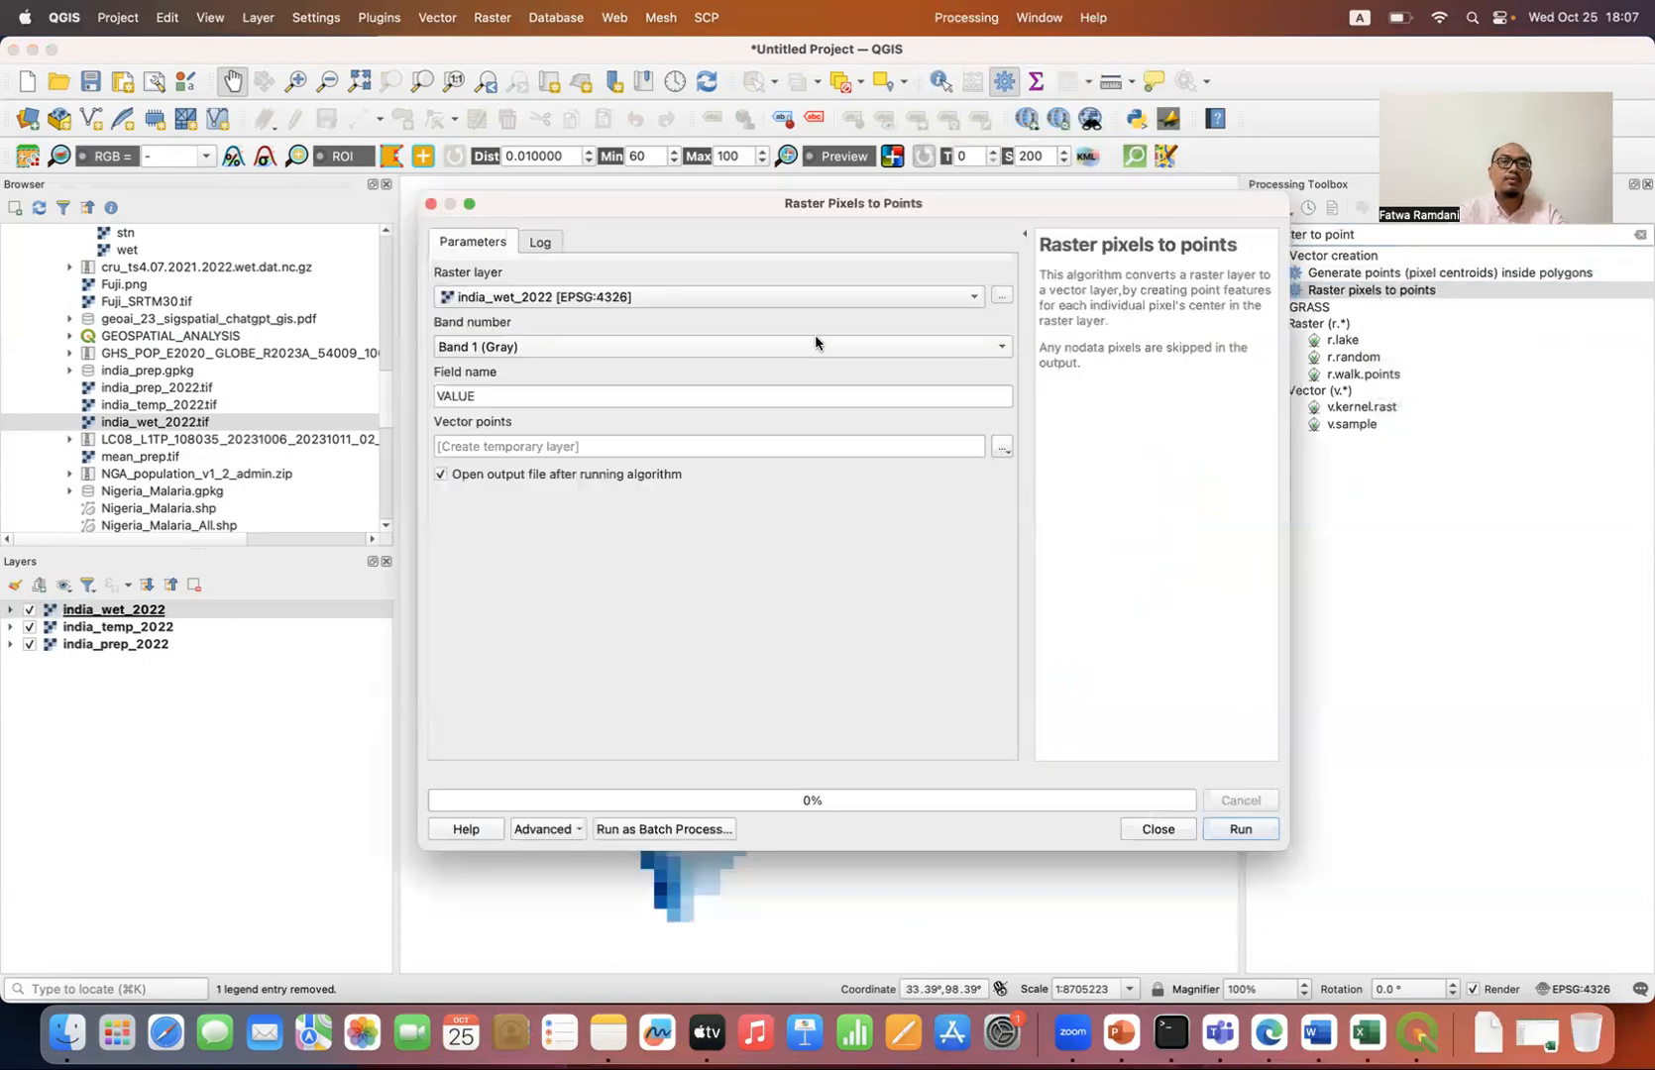
left_click(650, 296)
left_click(607, 255)
left_click_drag(506, 400, 407, 400)
type("prep")
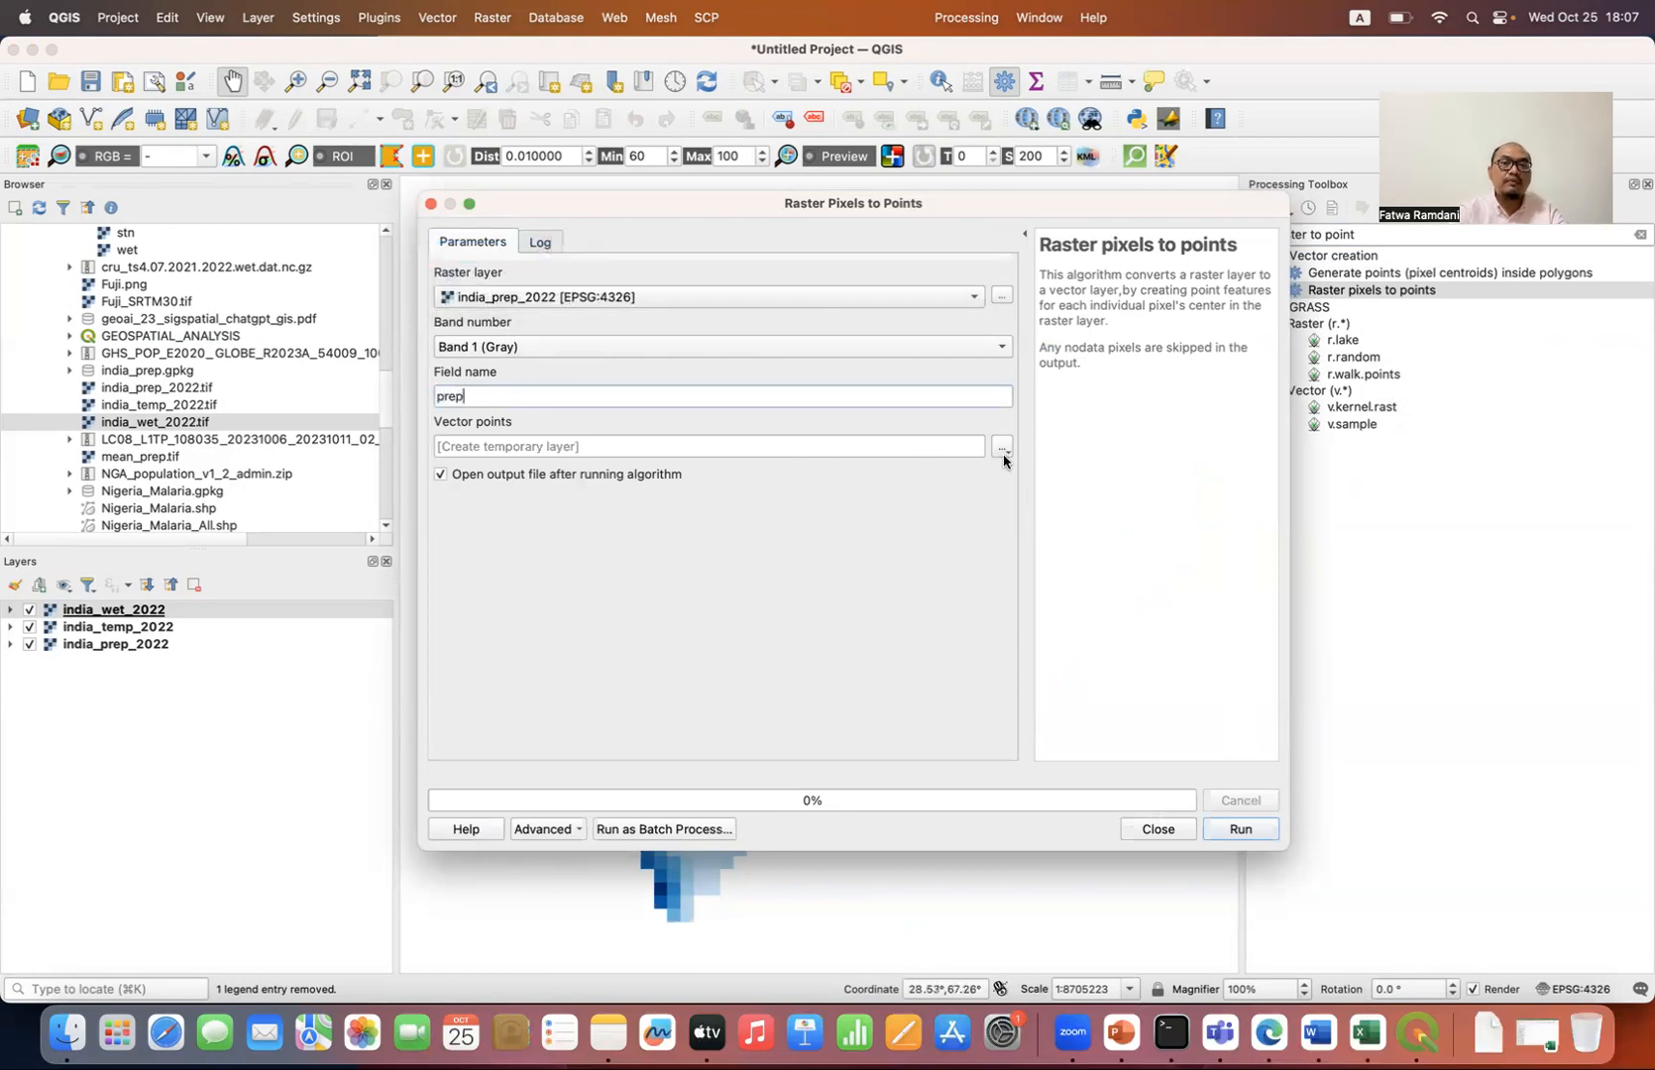
left_click(1003, 451)
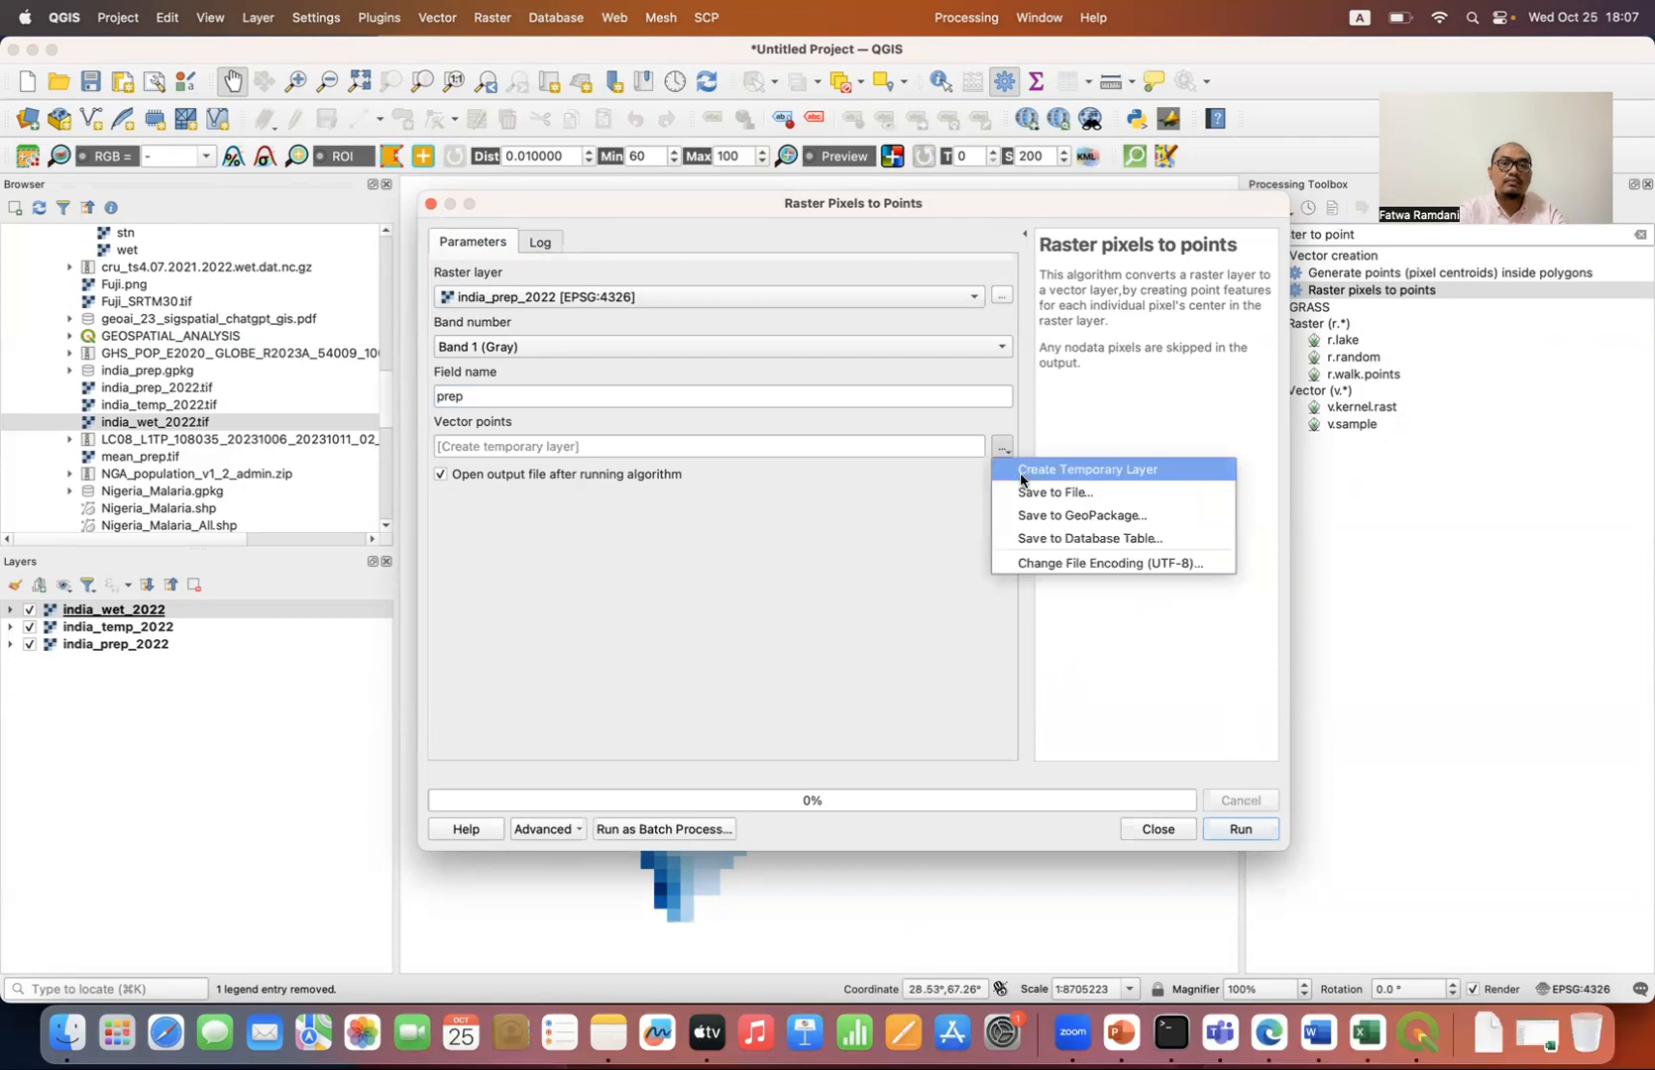
left_click(1022, 491)
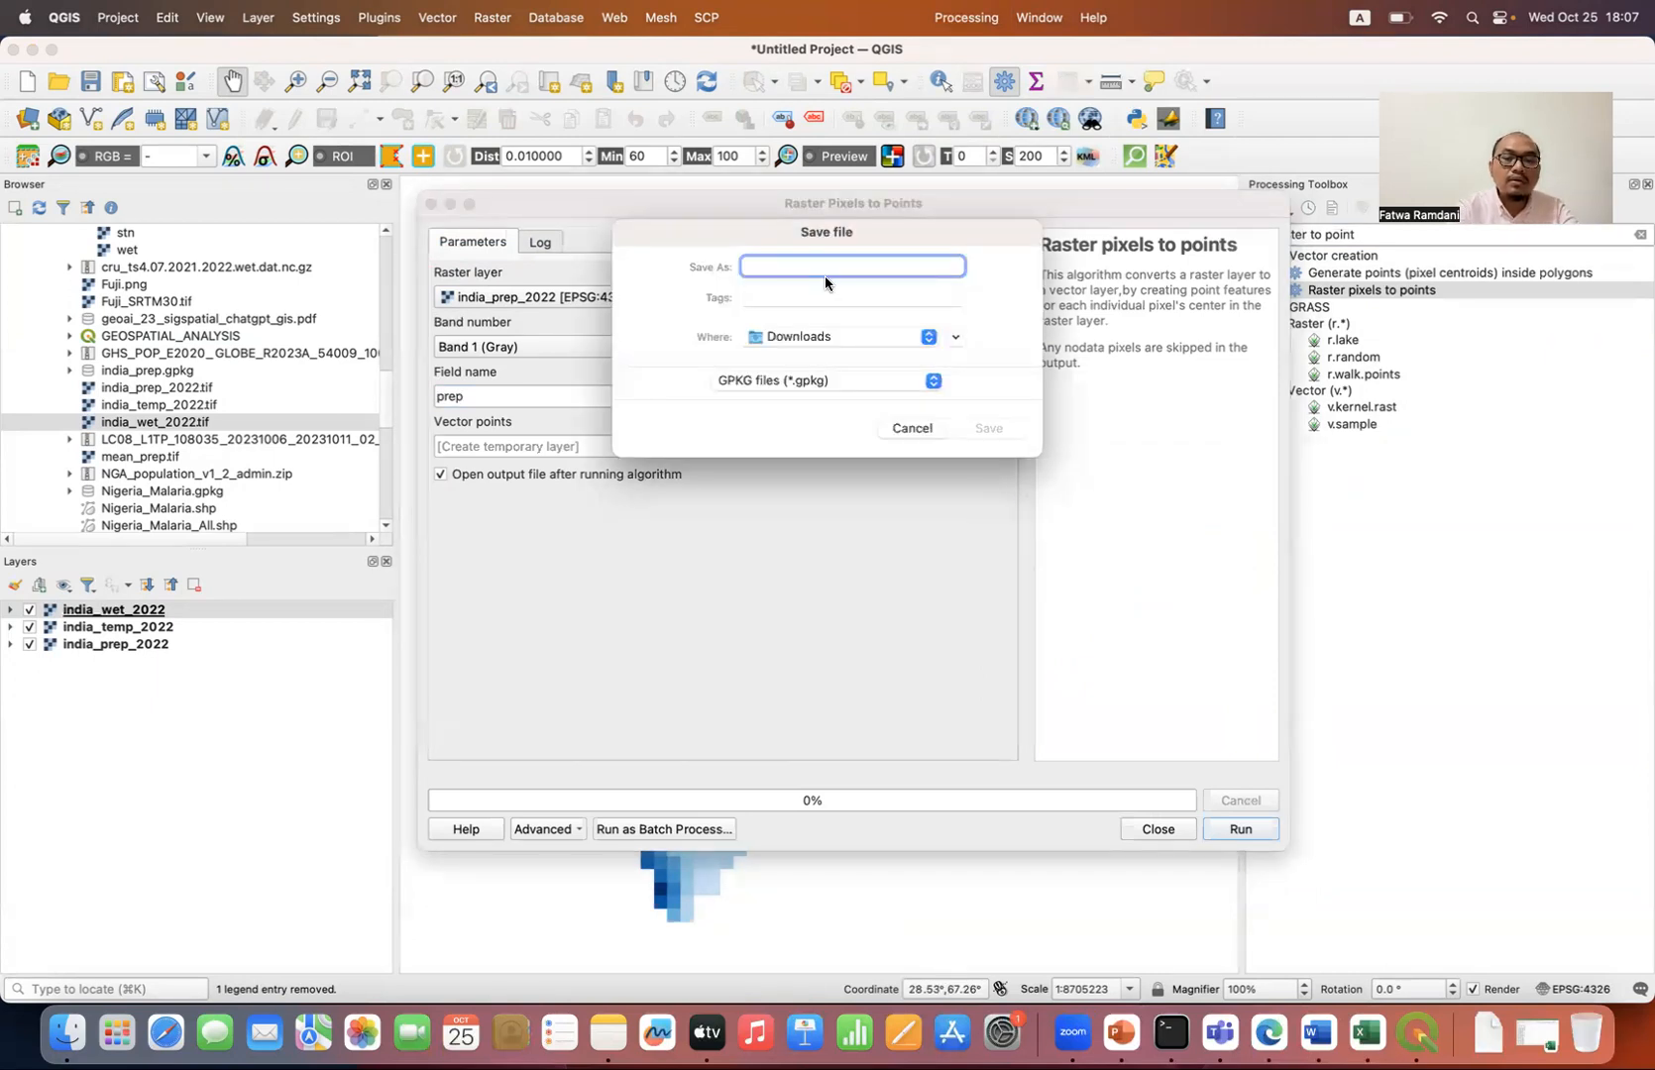
type("india")
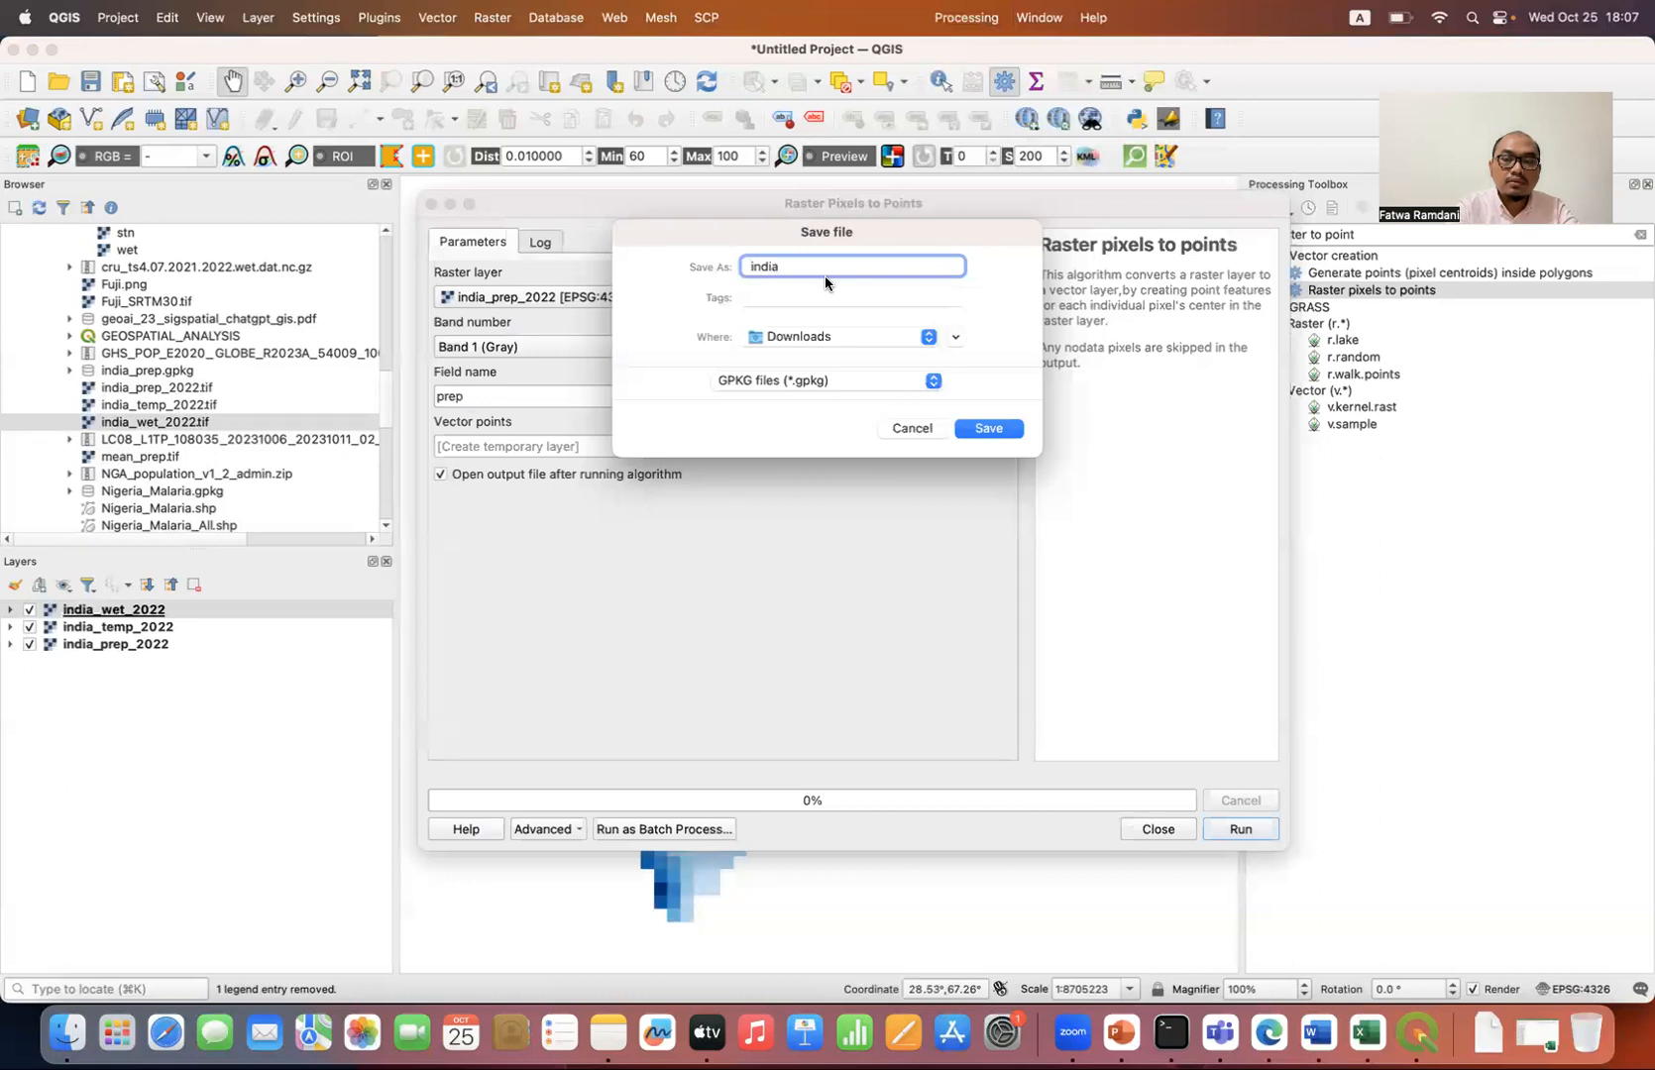
type("_prep")
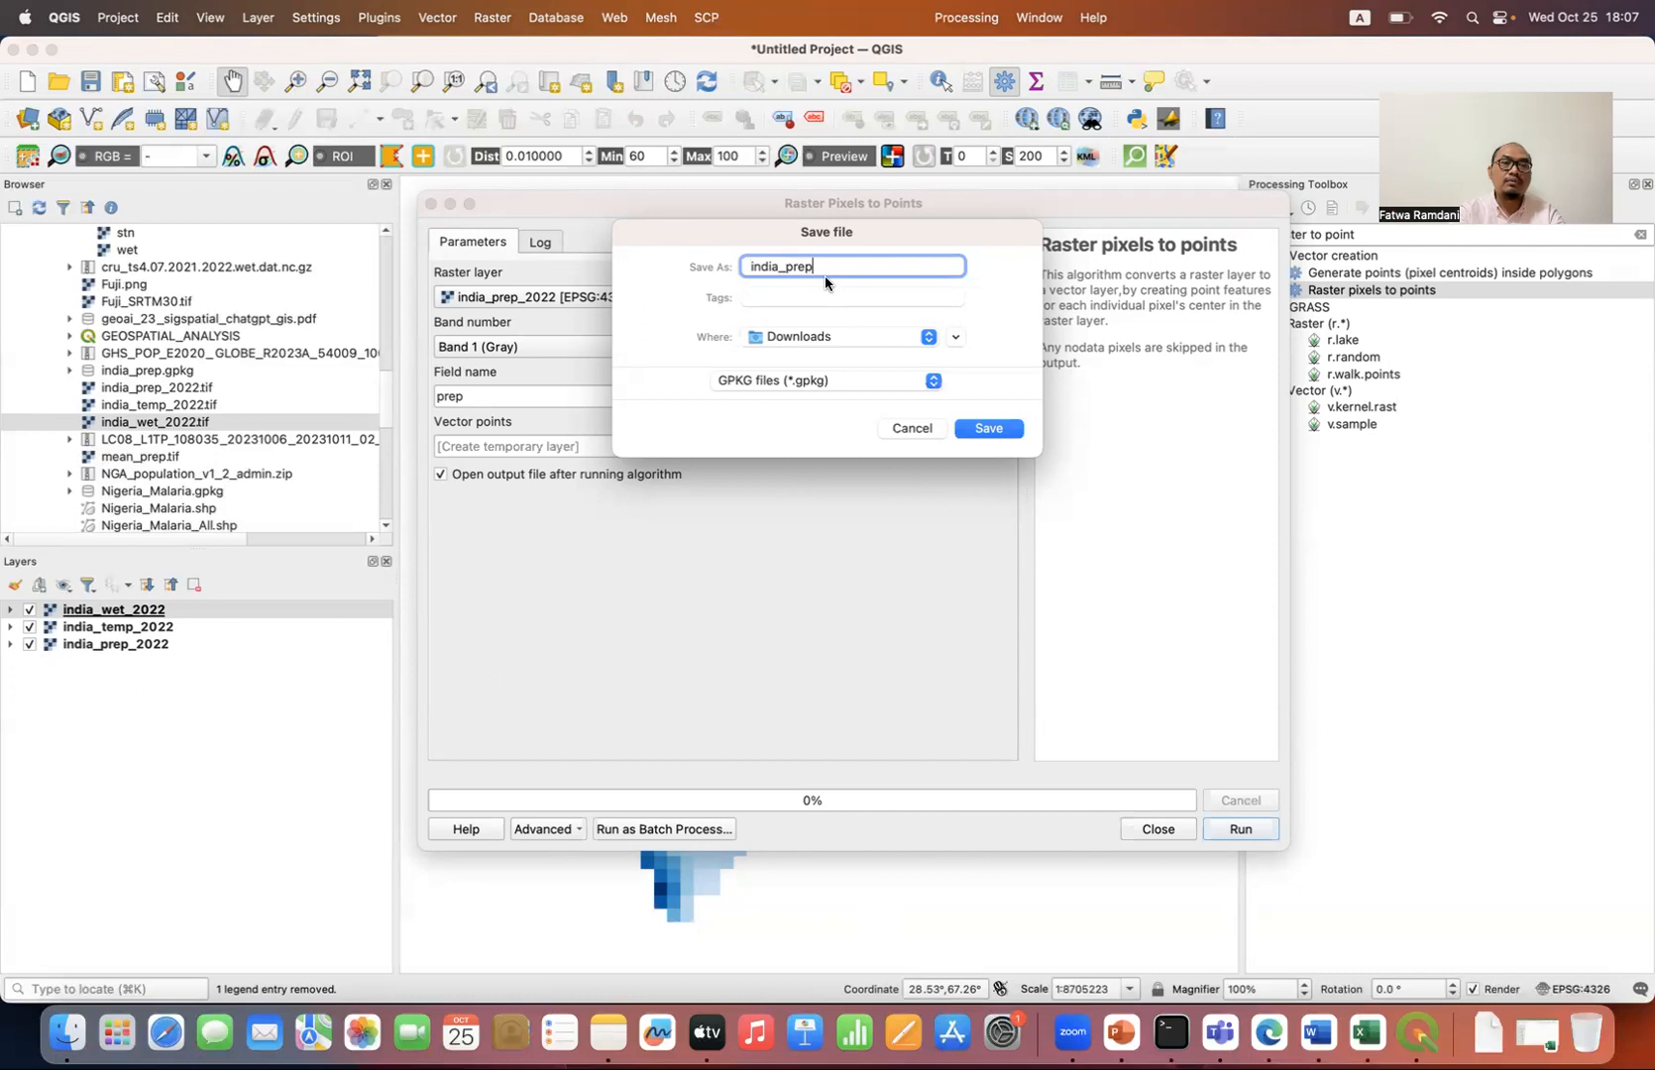
left_click(915, 429)
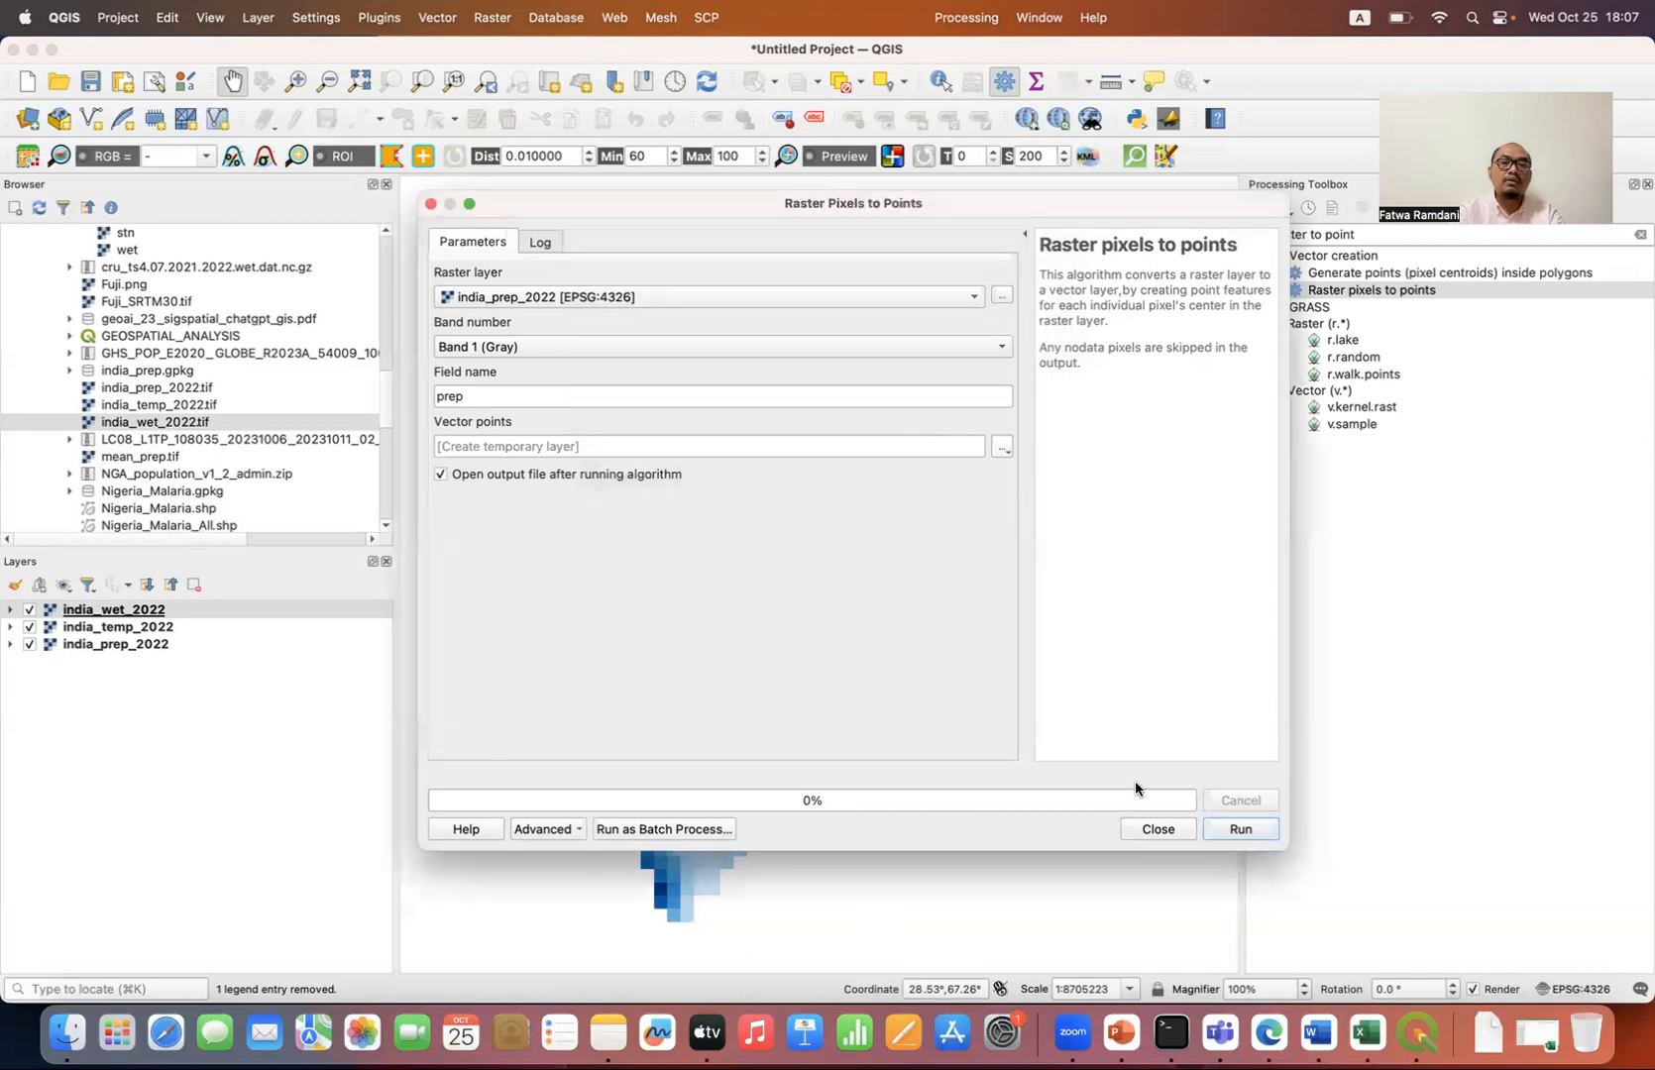
left_click(1157, 830)
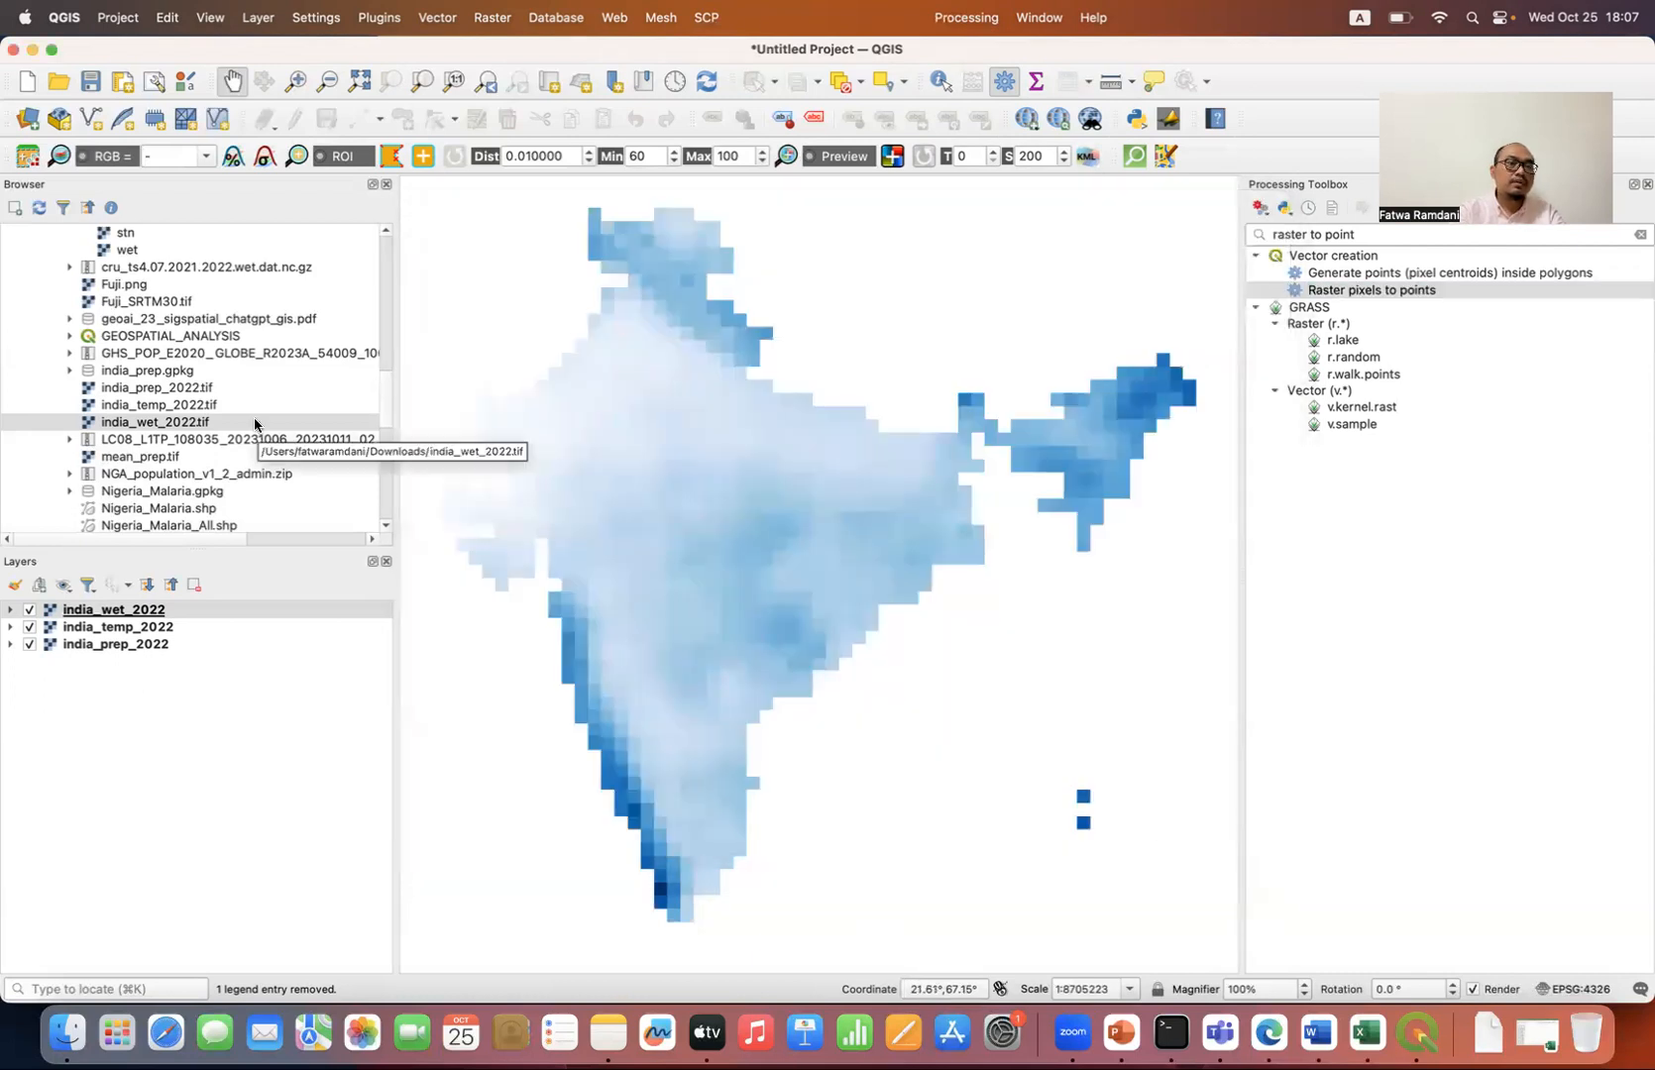
Step: Find india_prep.gpkg in the Downloads folder and add its india_prep point layer to the project
scroll(255, 421, "down", 6)
scroll(254, 421, "up", 10)
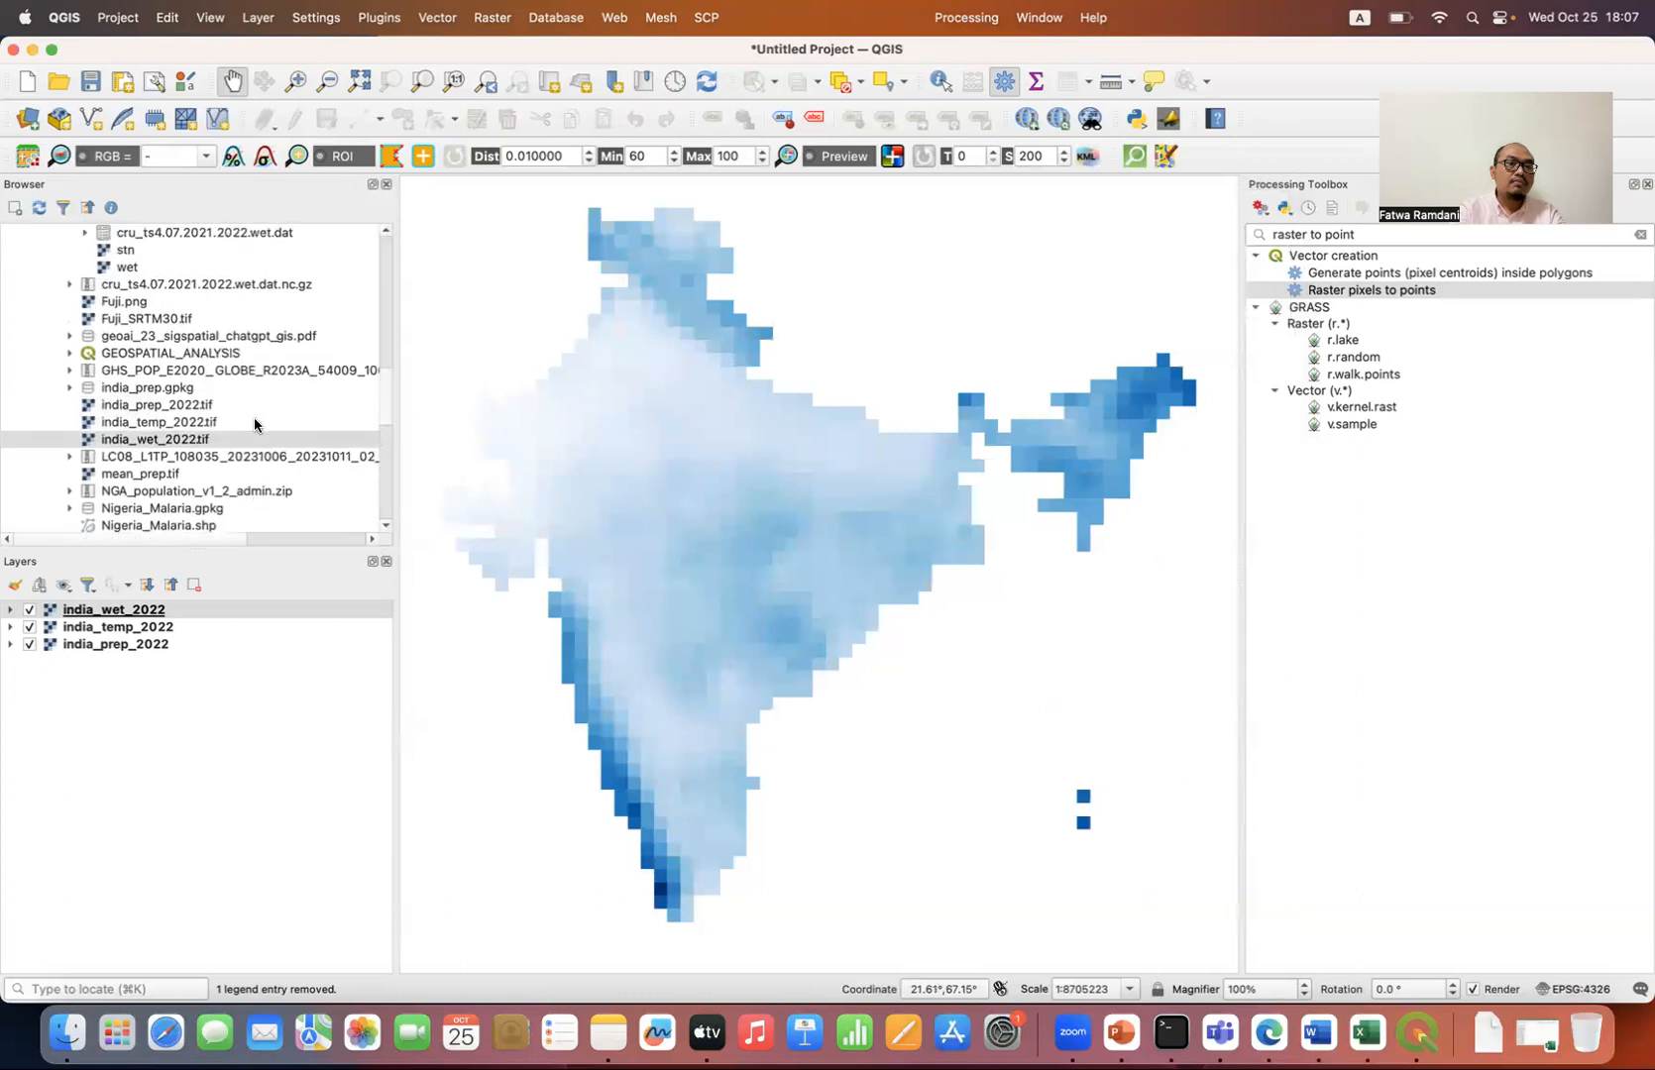
scroll(254, 424, "up", 3)
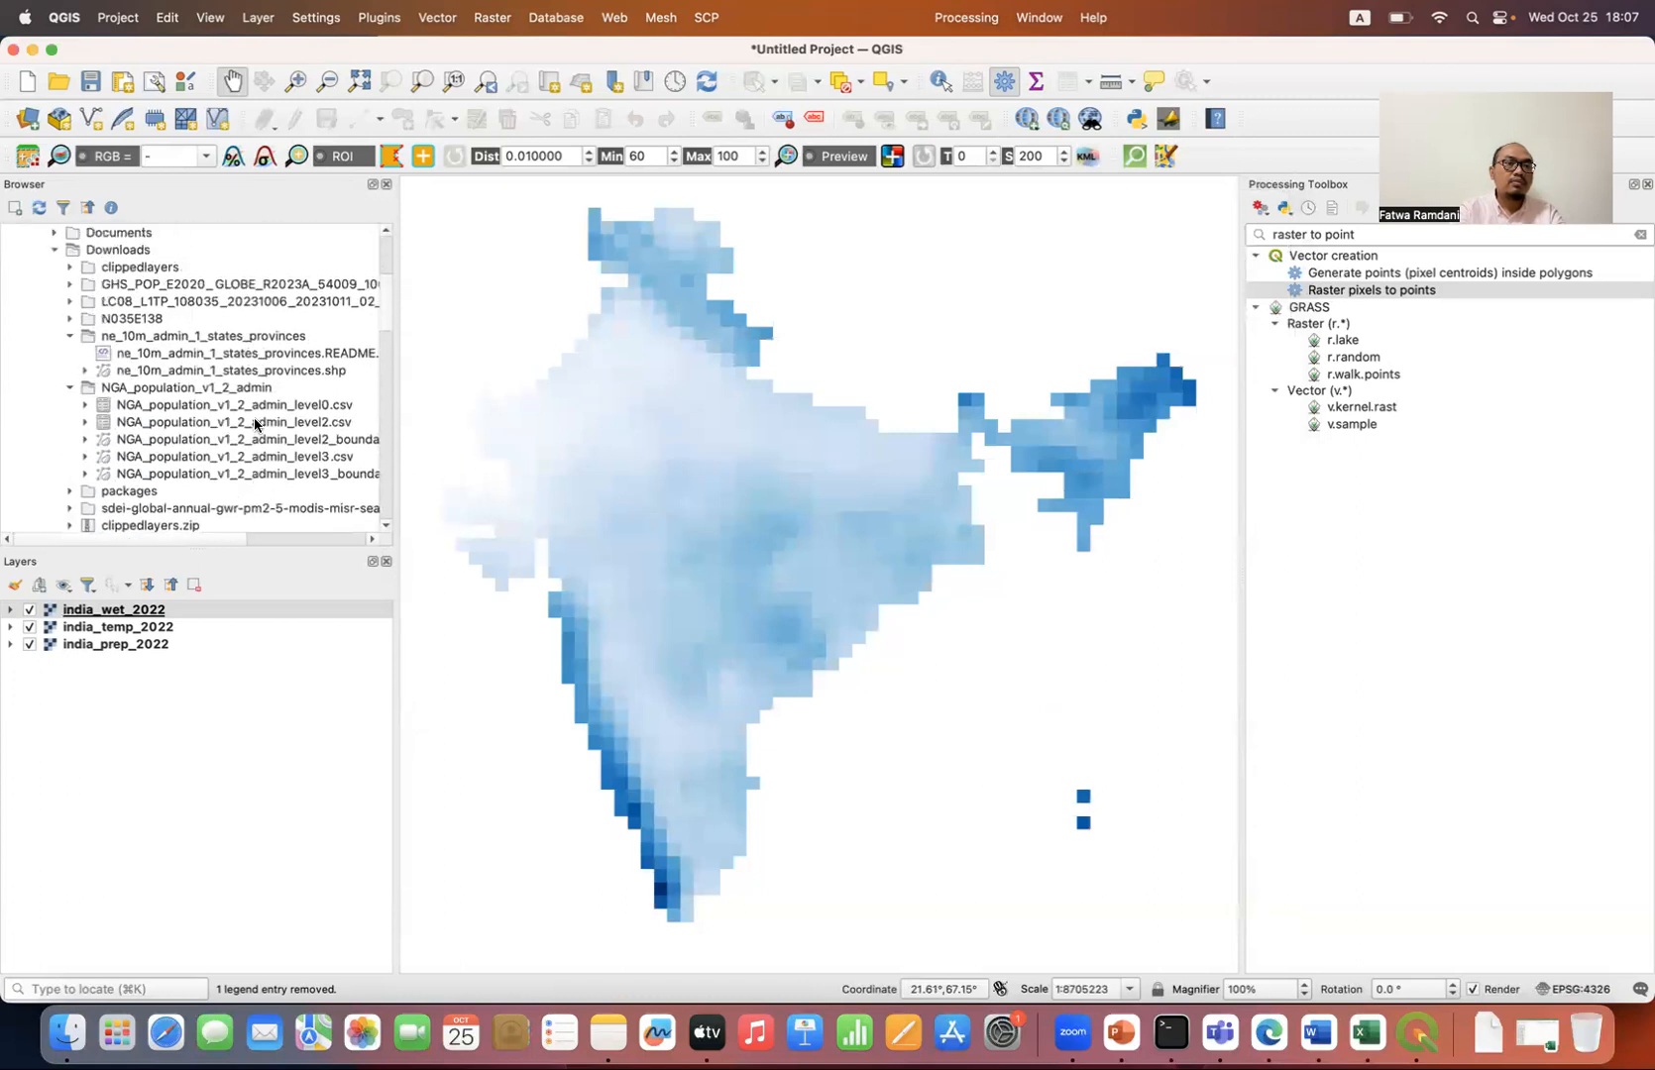
scroll(254, 423, "down", 5)
scroll(253, 423, "down", 6)
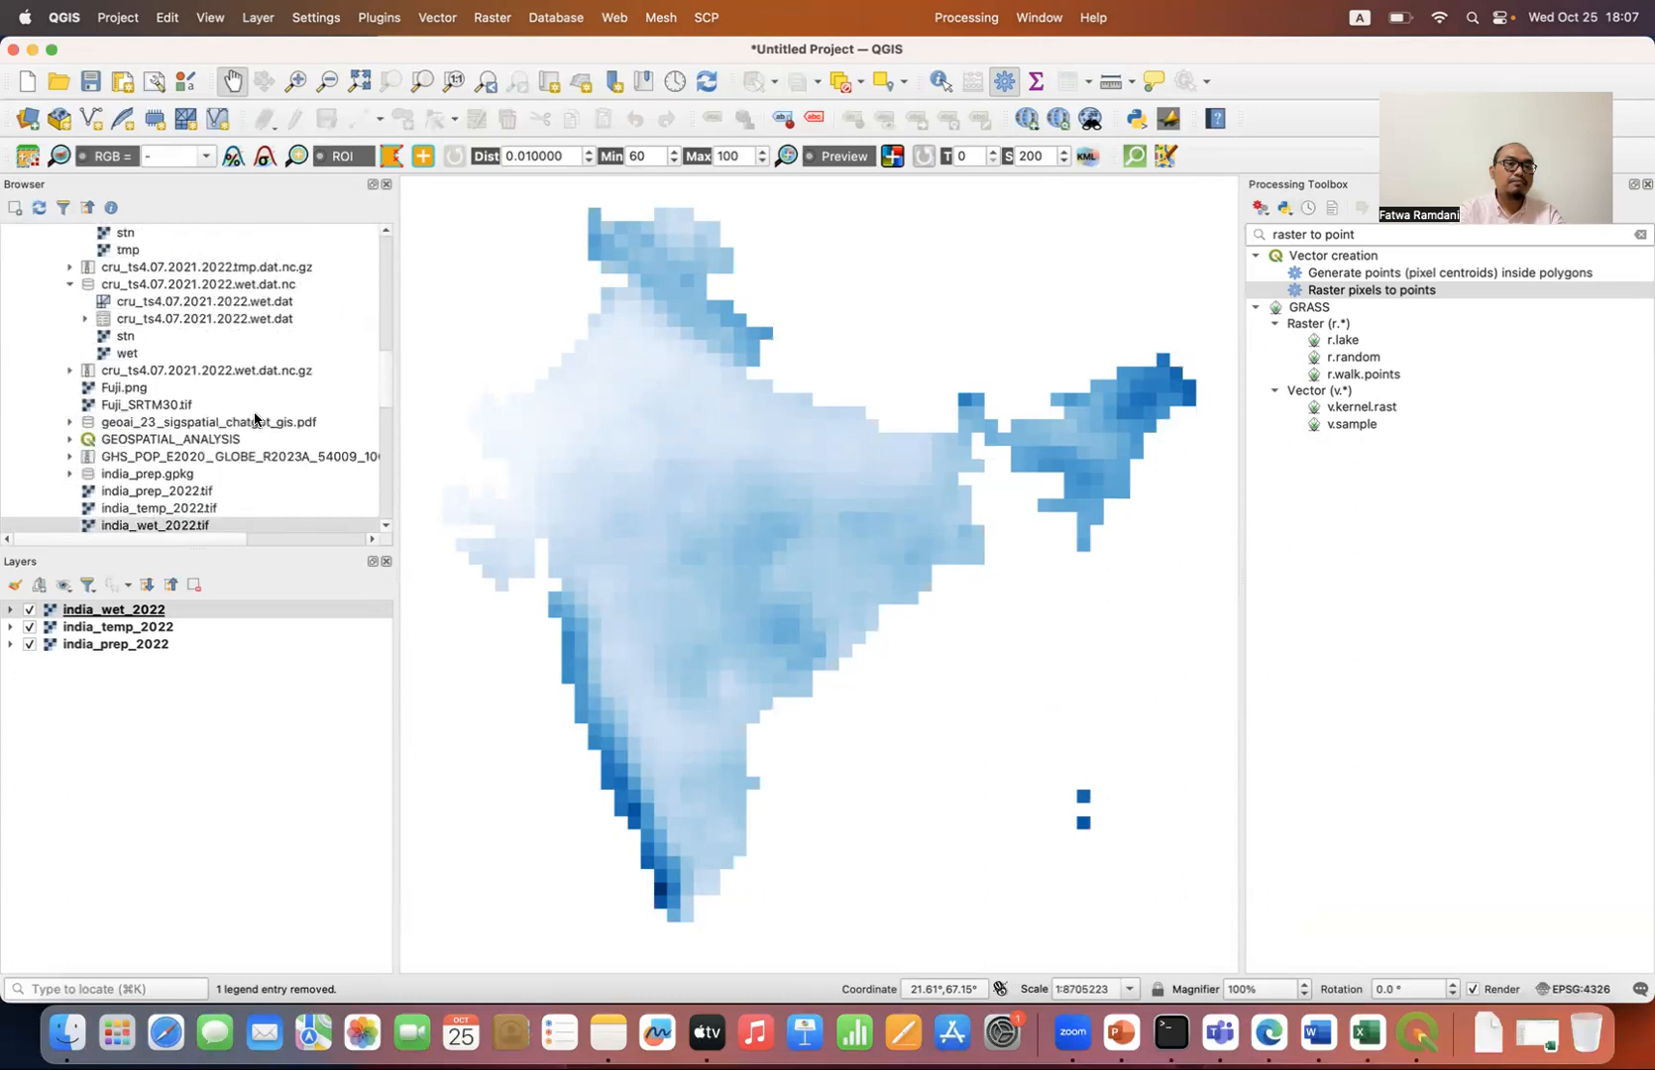
scroll(254, 417, "down", 2)
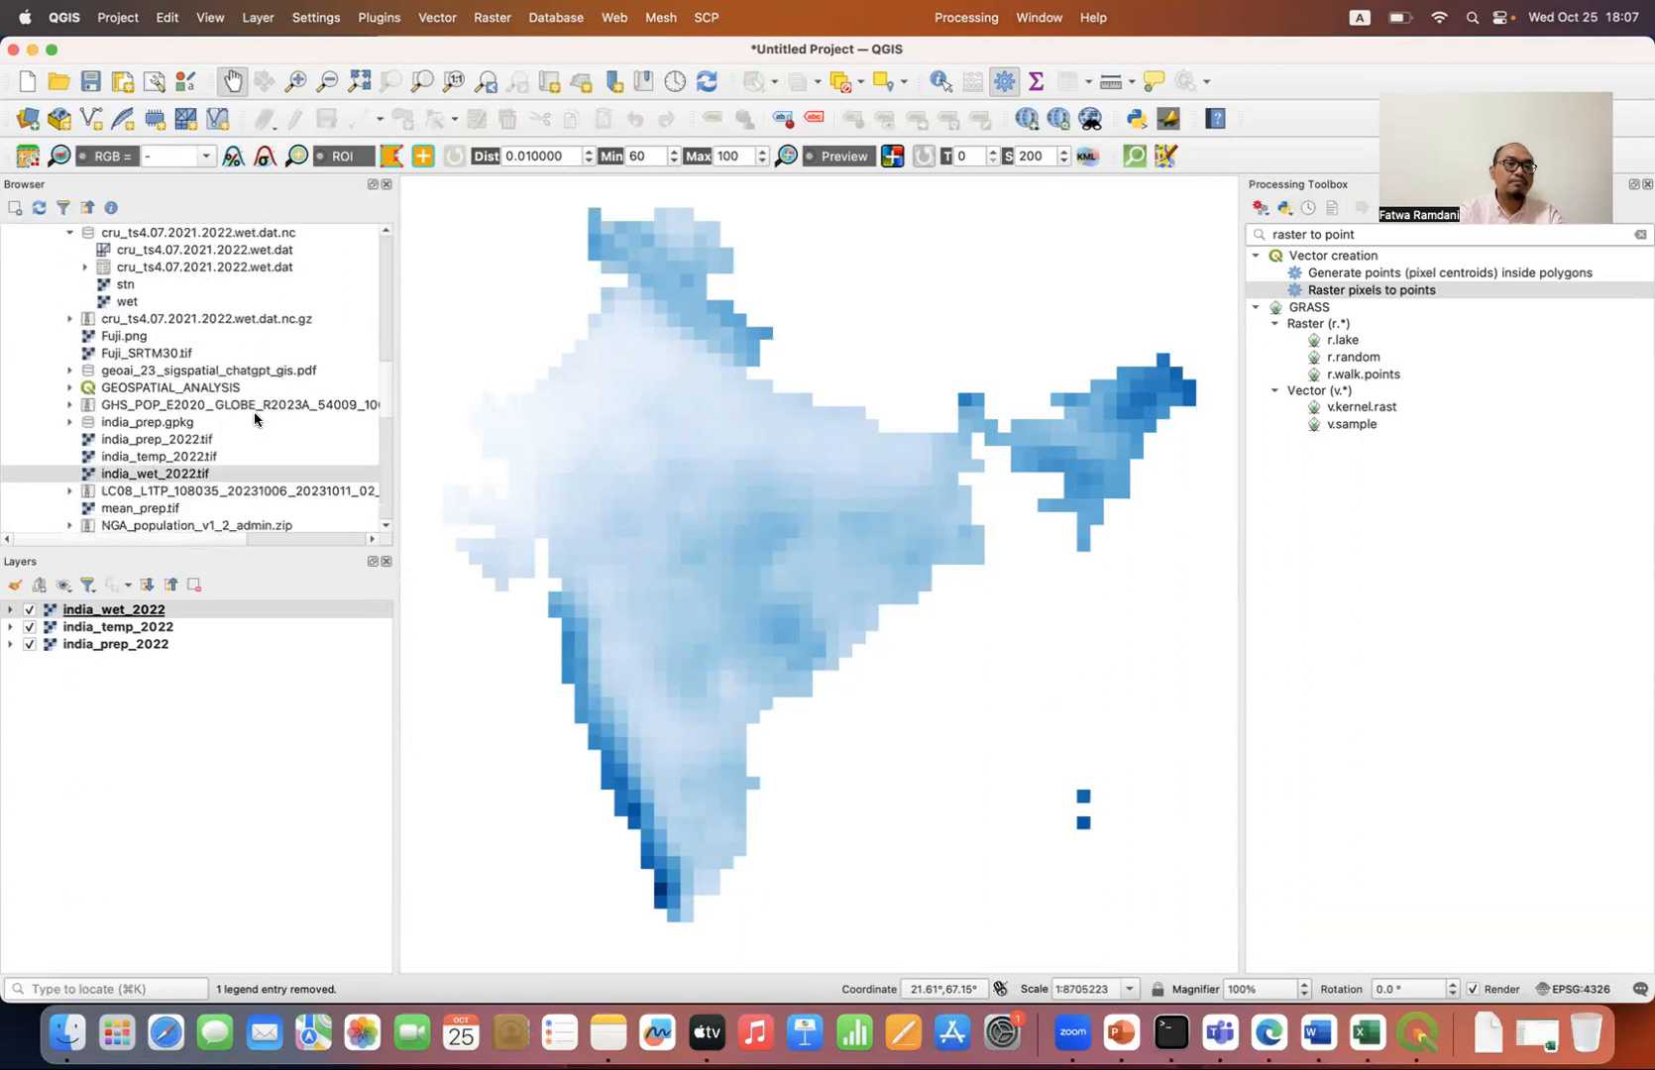
double_click(164, 424)
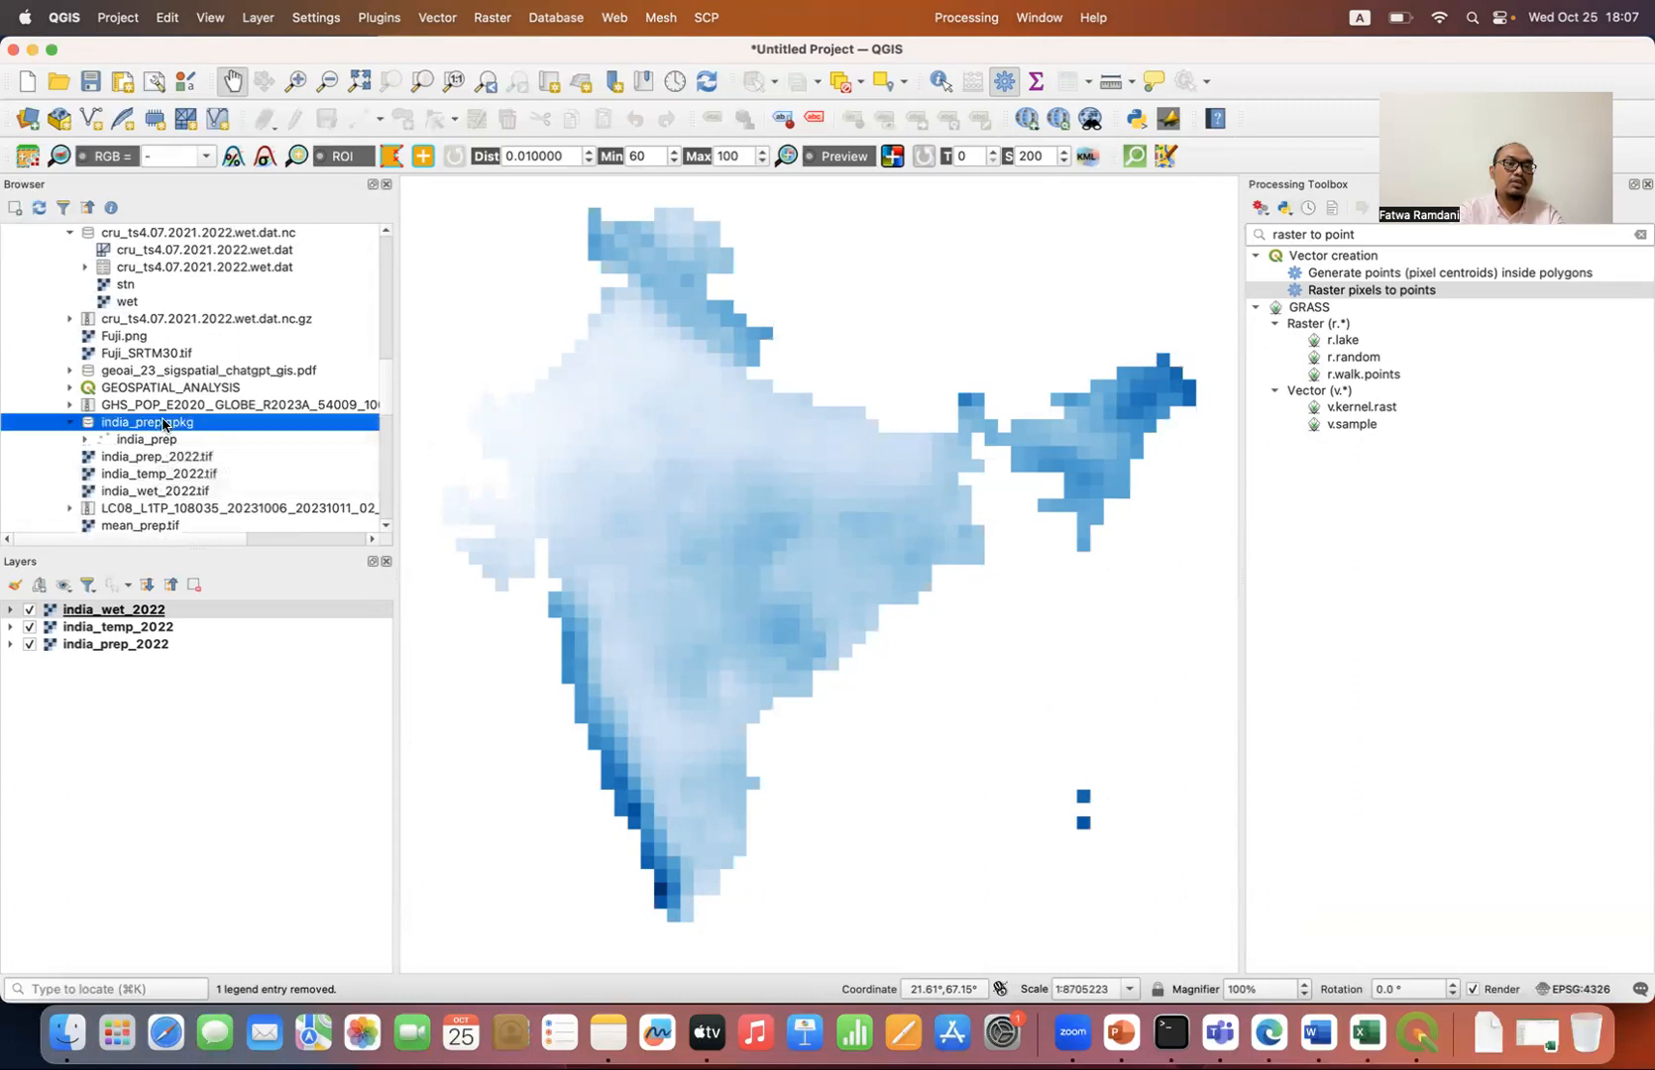
double_click(161, 443)
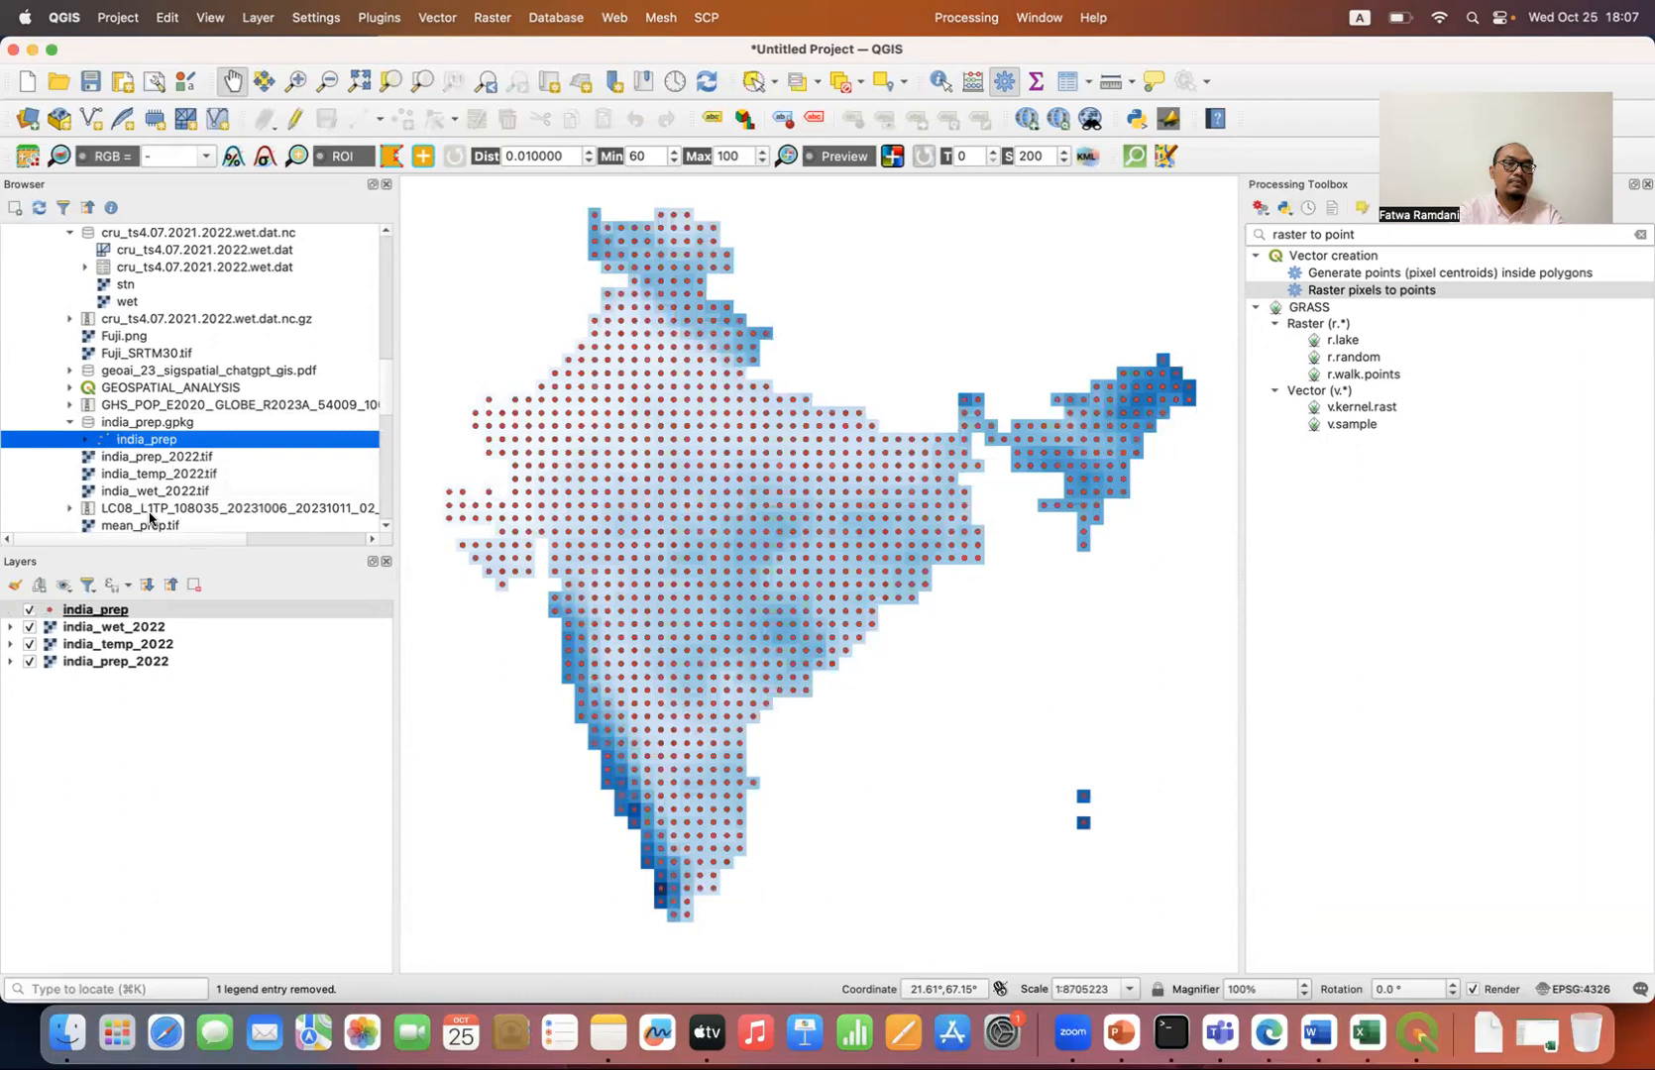
Step: Examine the precip values in the attribute table of the india_prep point layer and close the table
left_click(180, 626)
left_click(211, 609)
left_click(1063, 86)
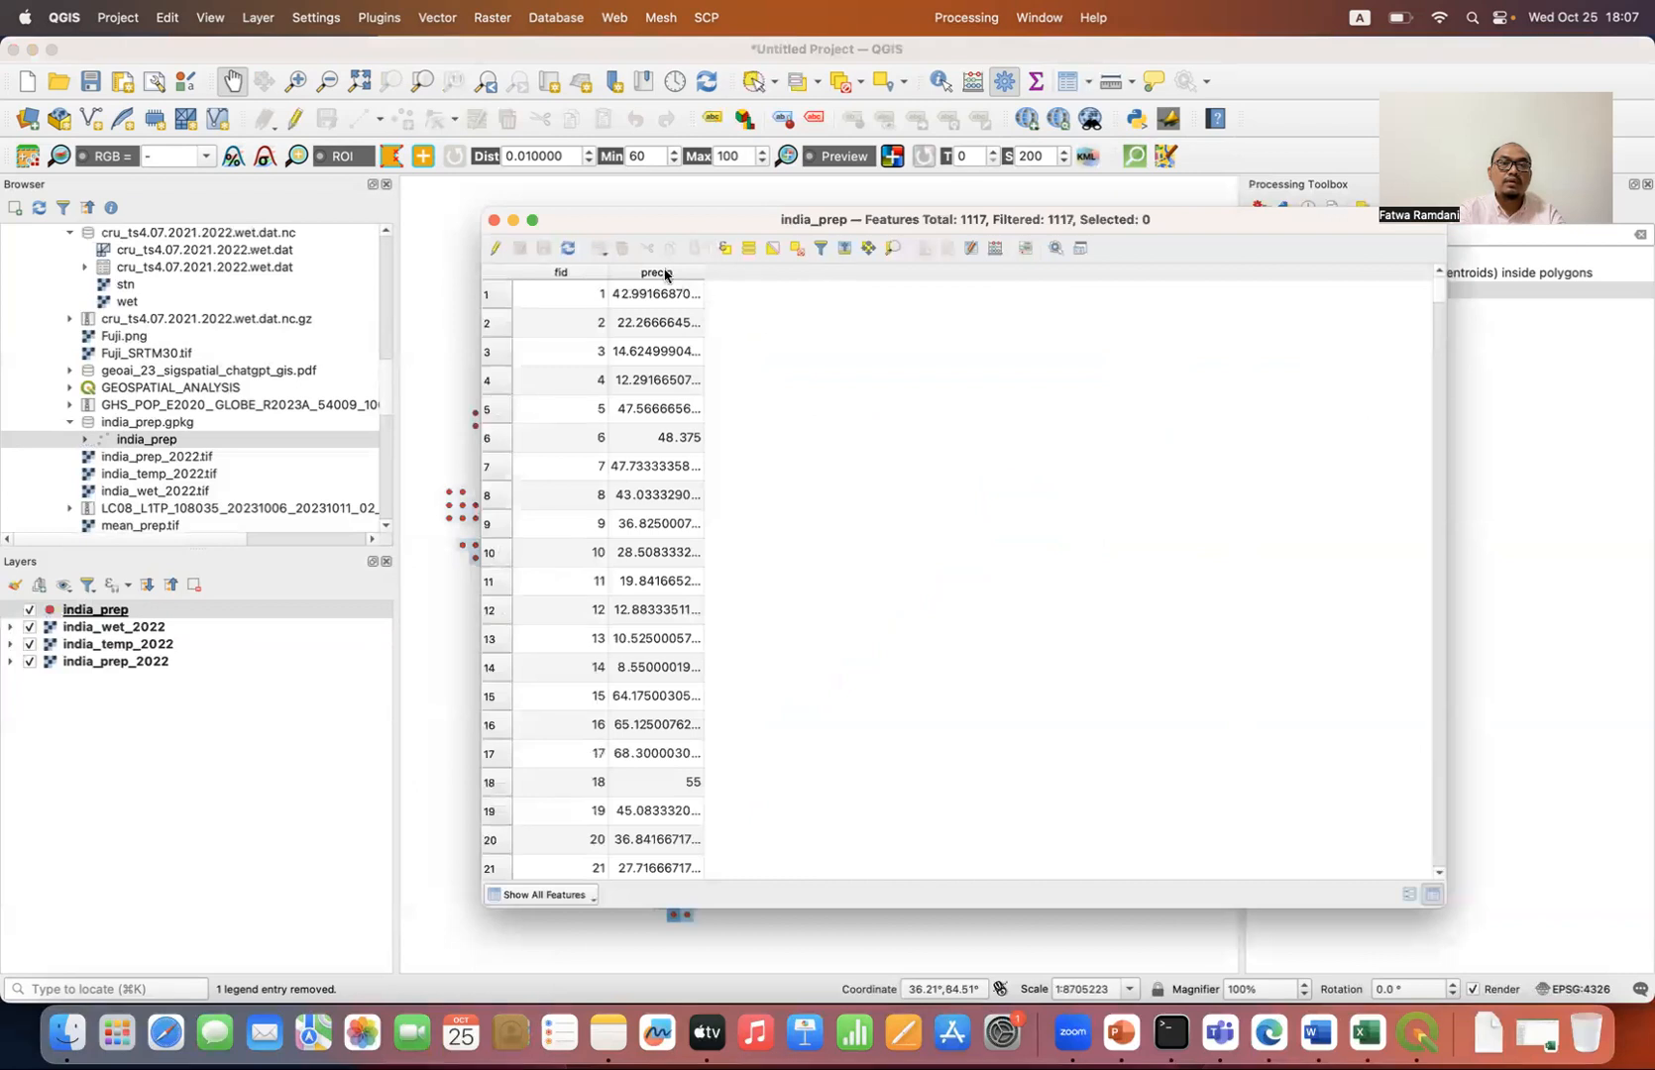
left_click(494, 220)
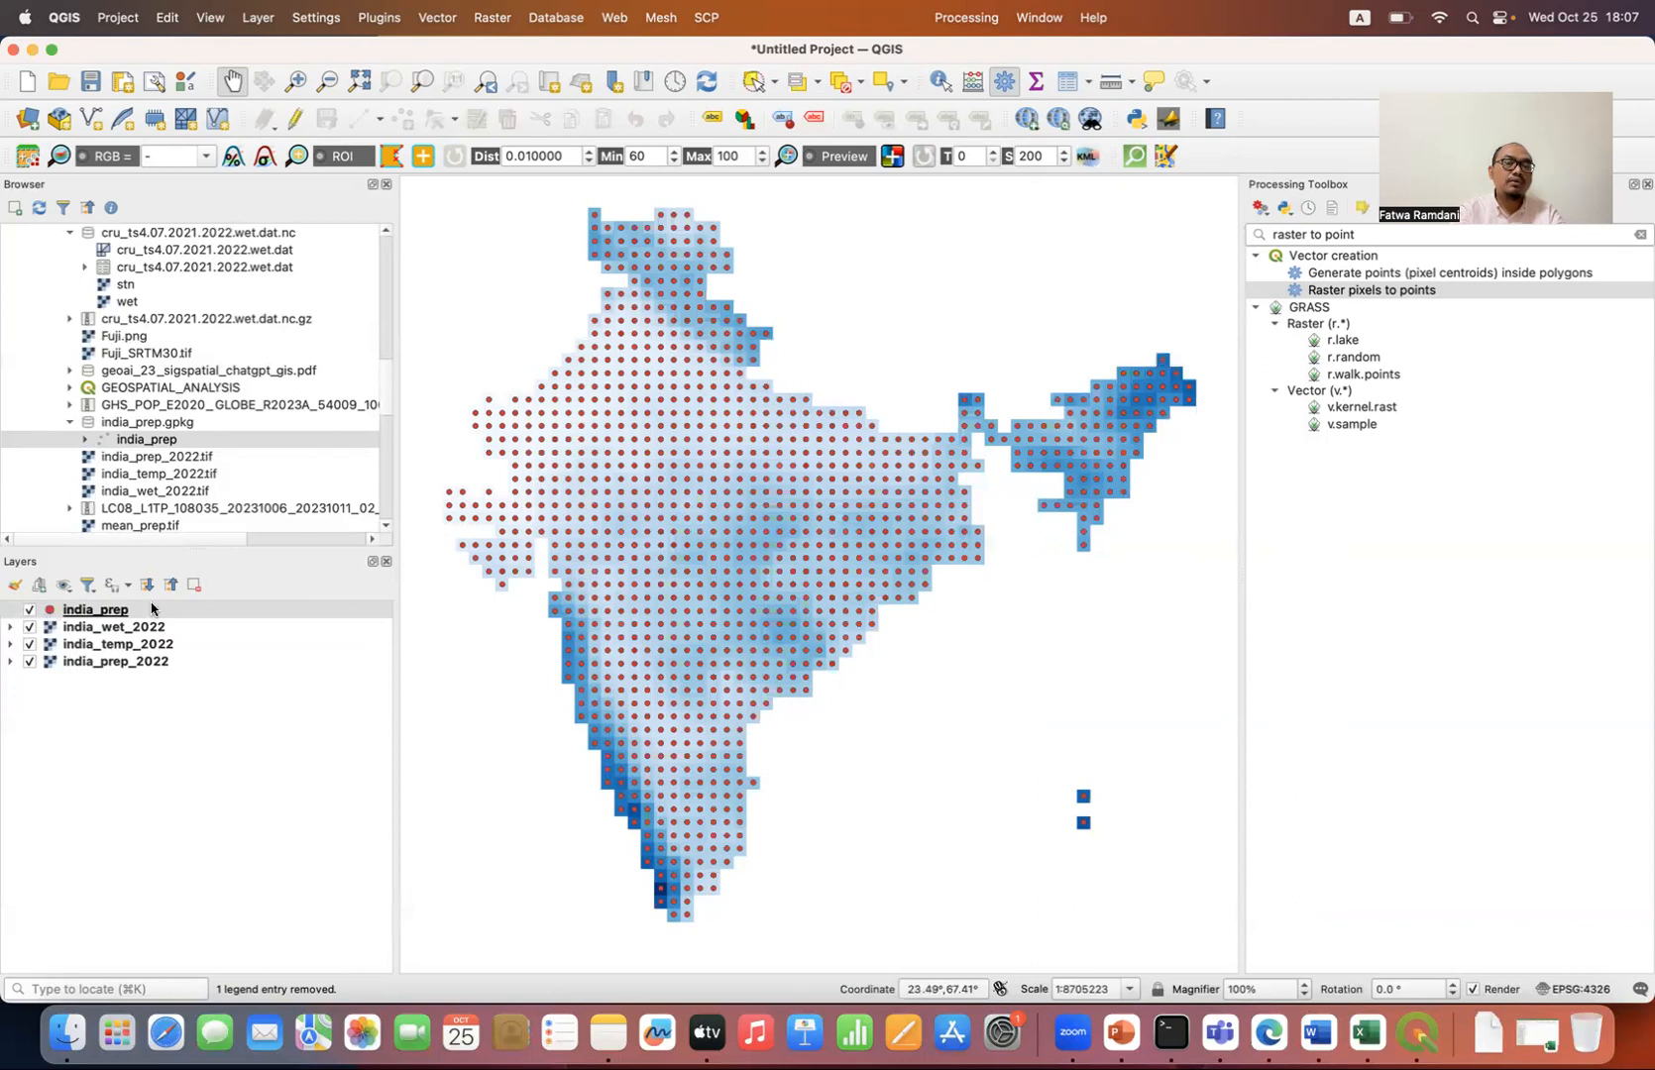
Step: Compare the wetness, temperature and precipitation rasters beneath the india_prep points by switching their visibility off and on
left_click(31, 628)
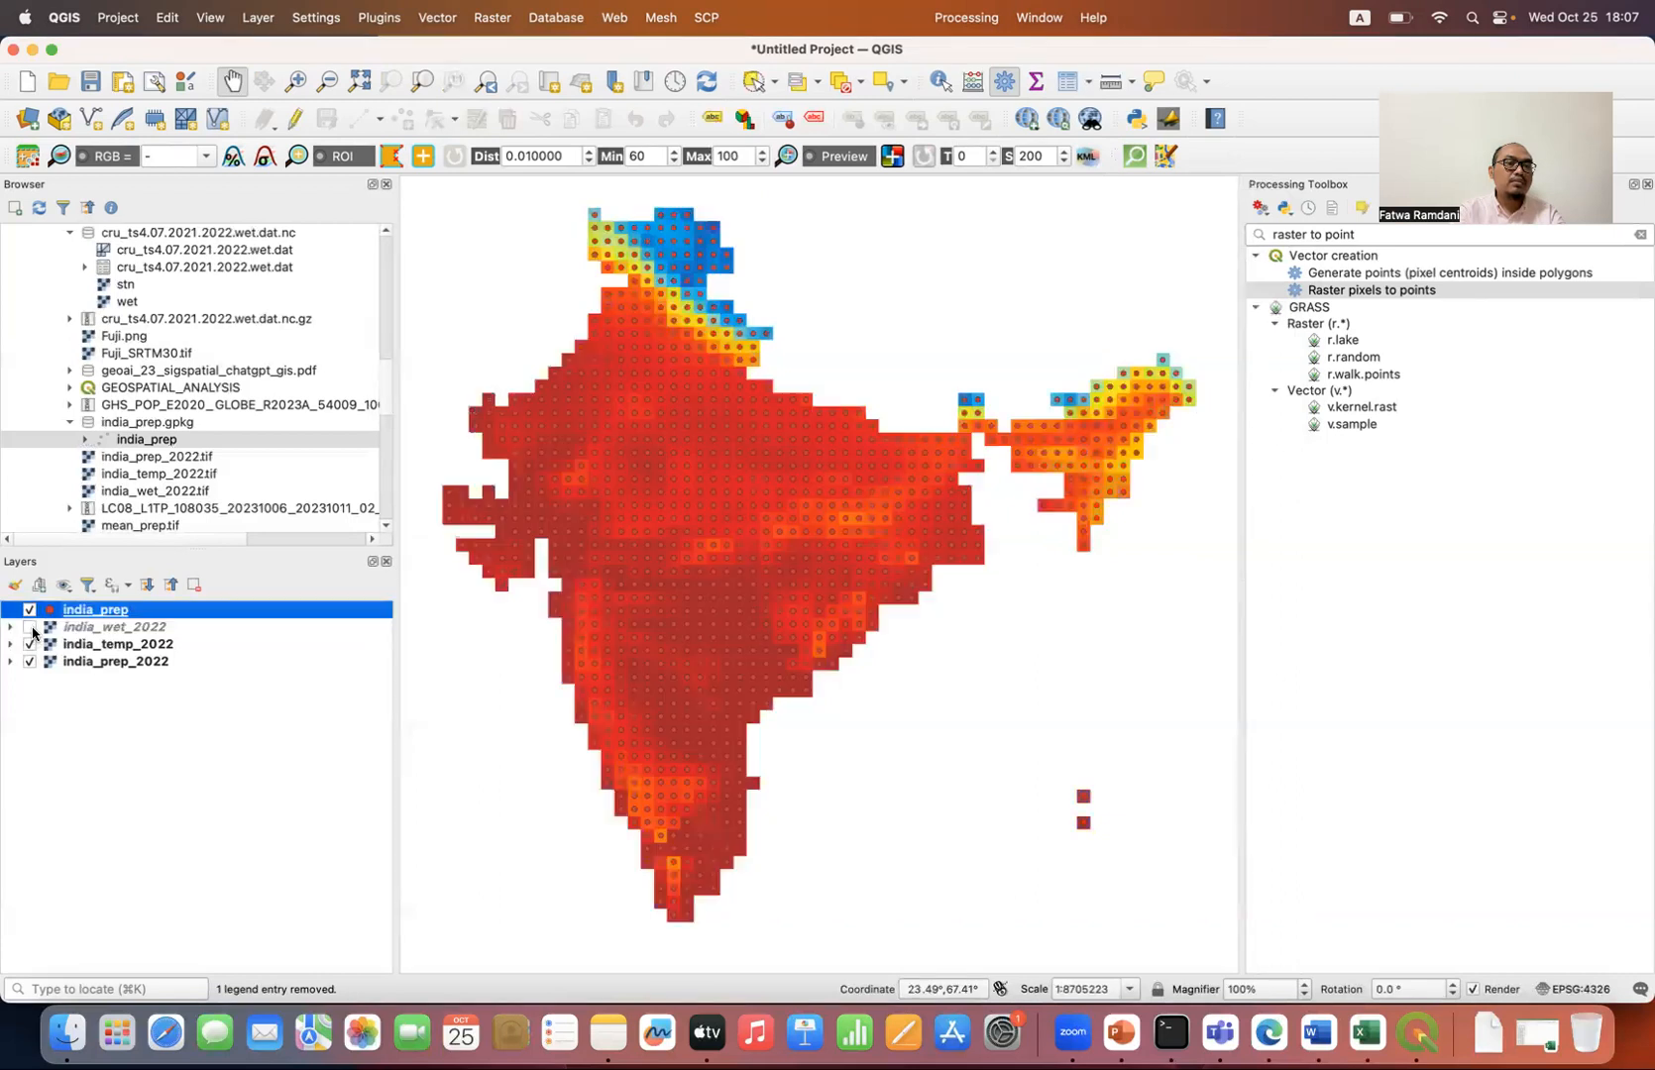
left_click(28, 660)
left_click(30, 645)
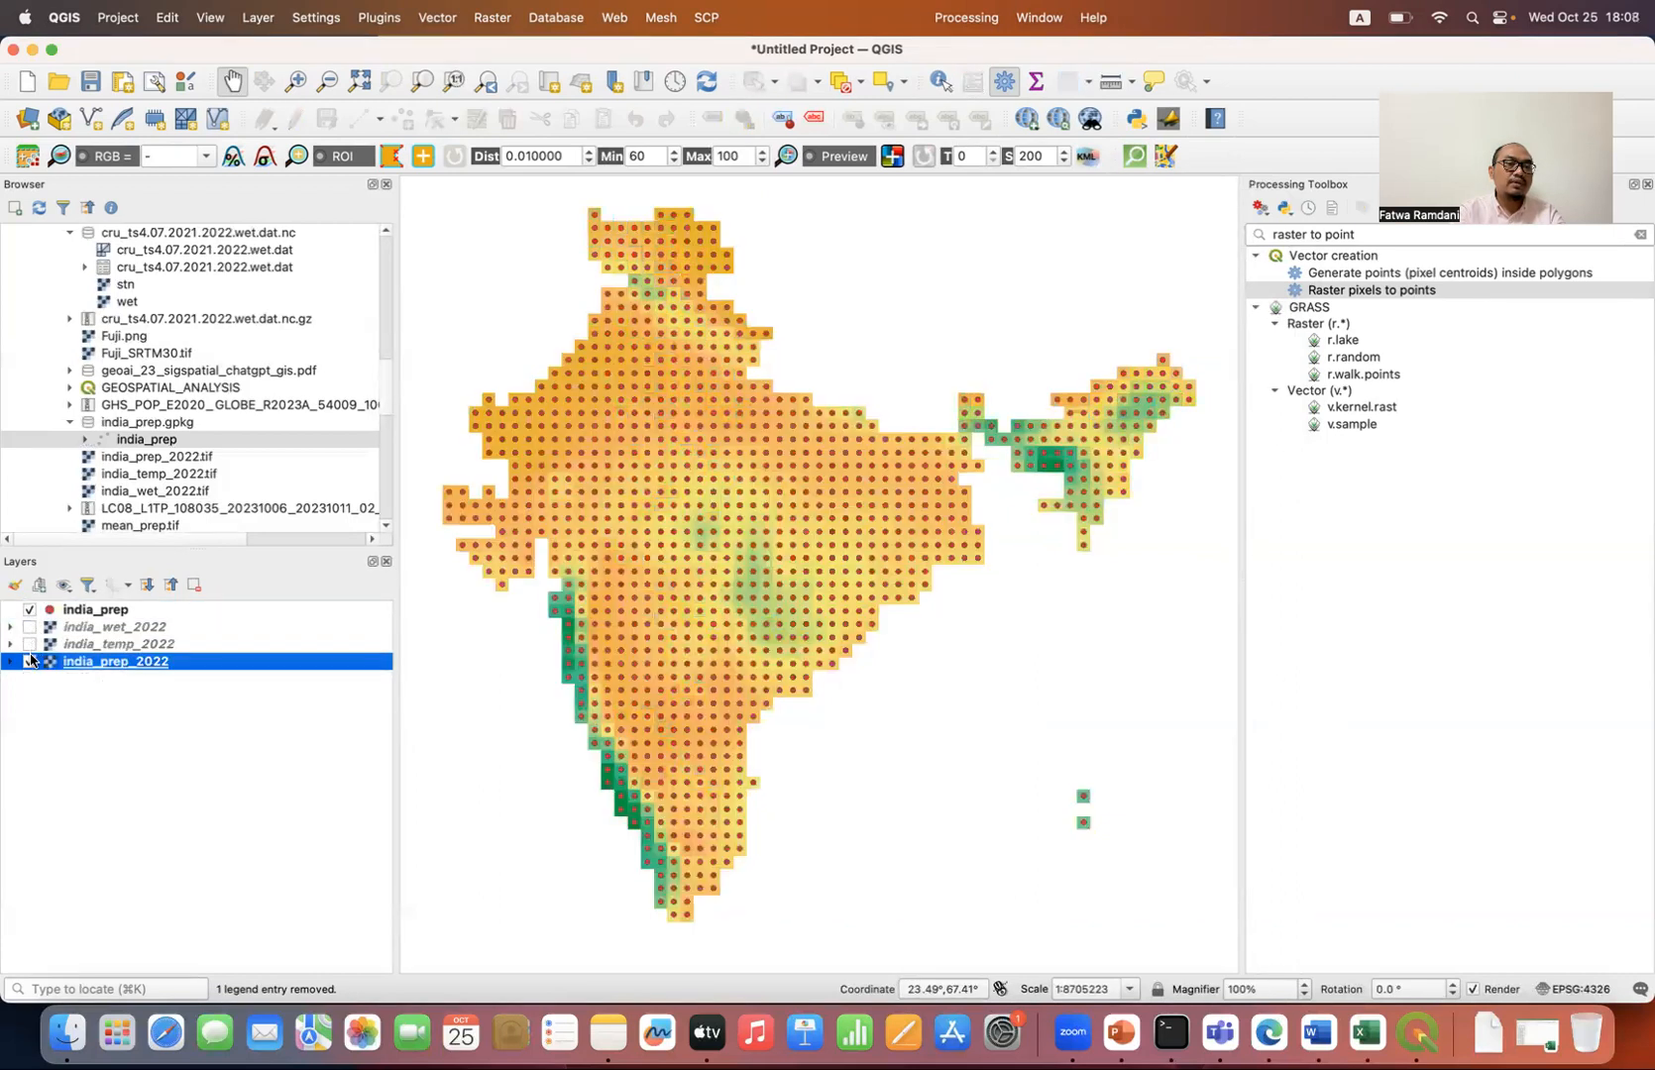
left_click(29, 661)
left_click(30, 644)
left_click(30, 627)
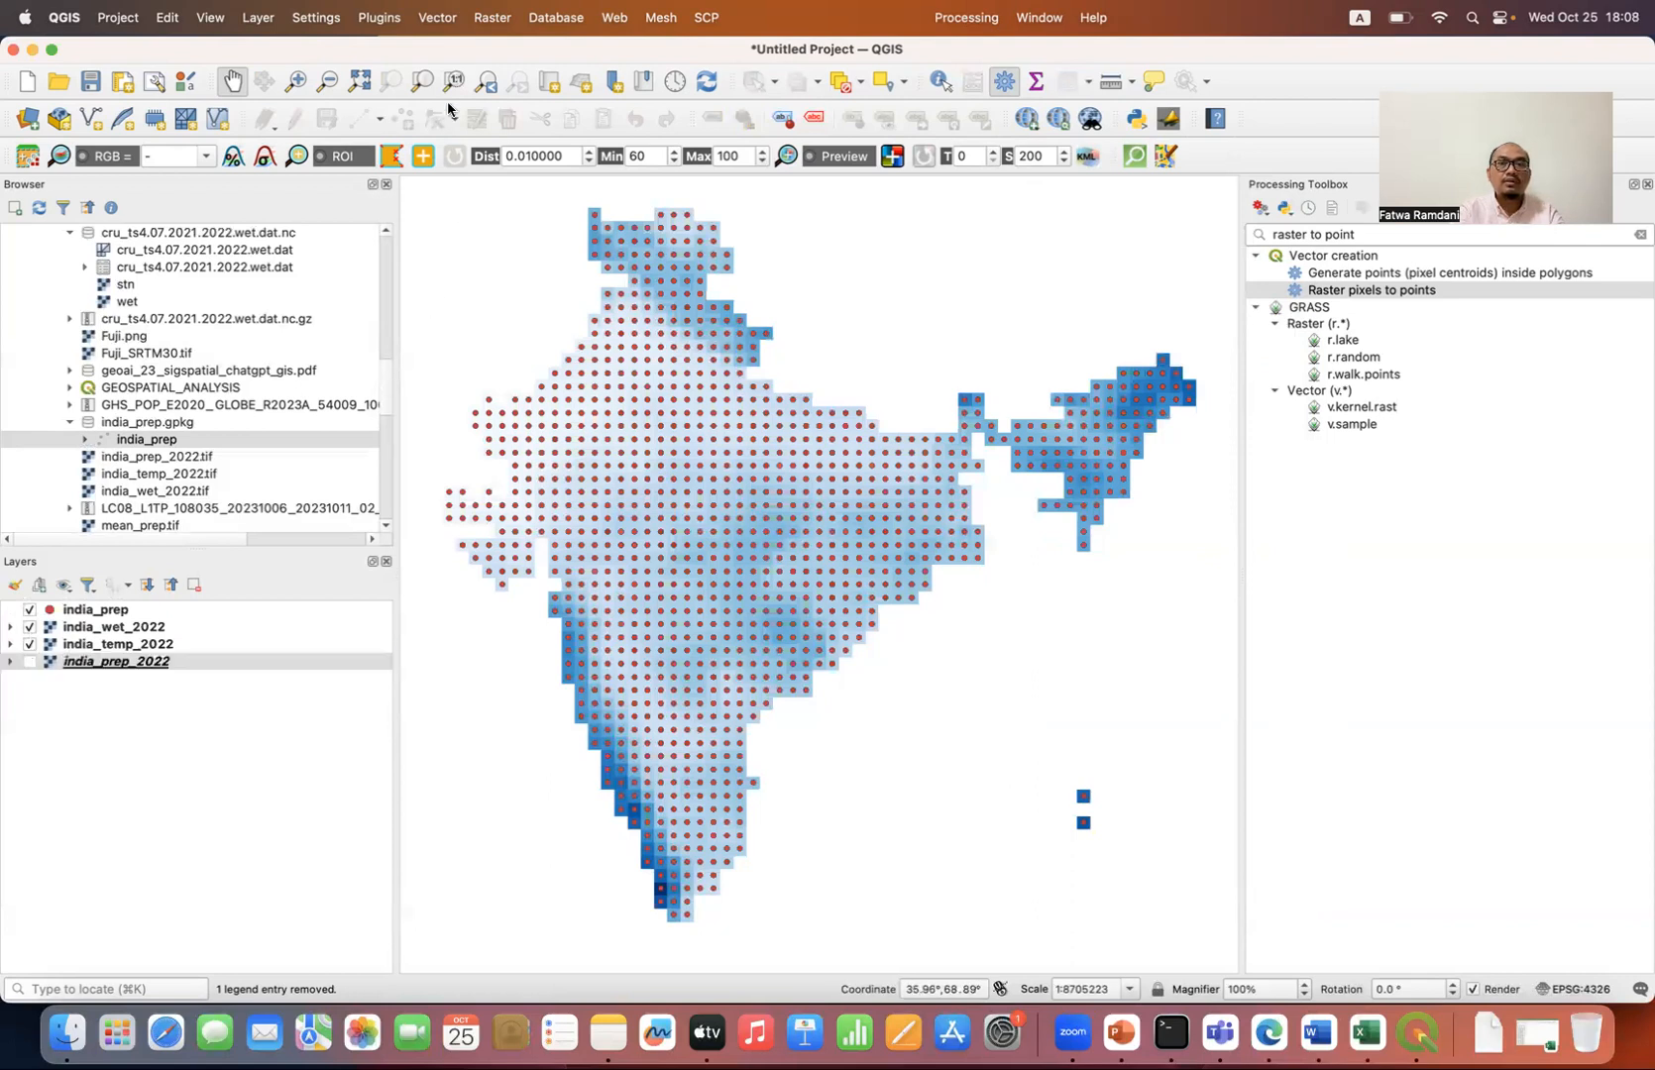
Step: Search the plugin repository for "profile", install the Profile tool plugin and close the plugin manager
left_click(377, 20)
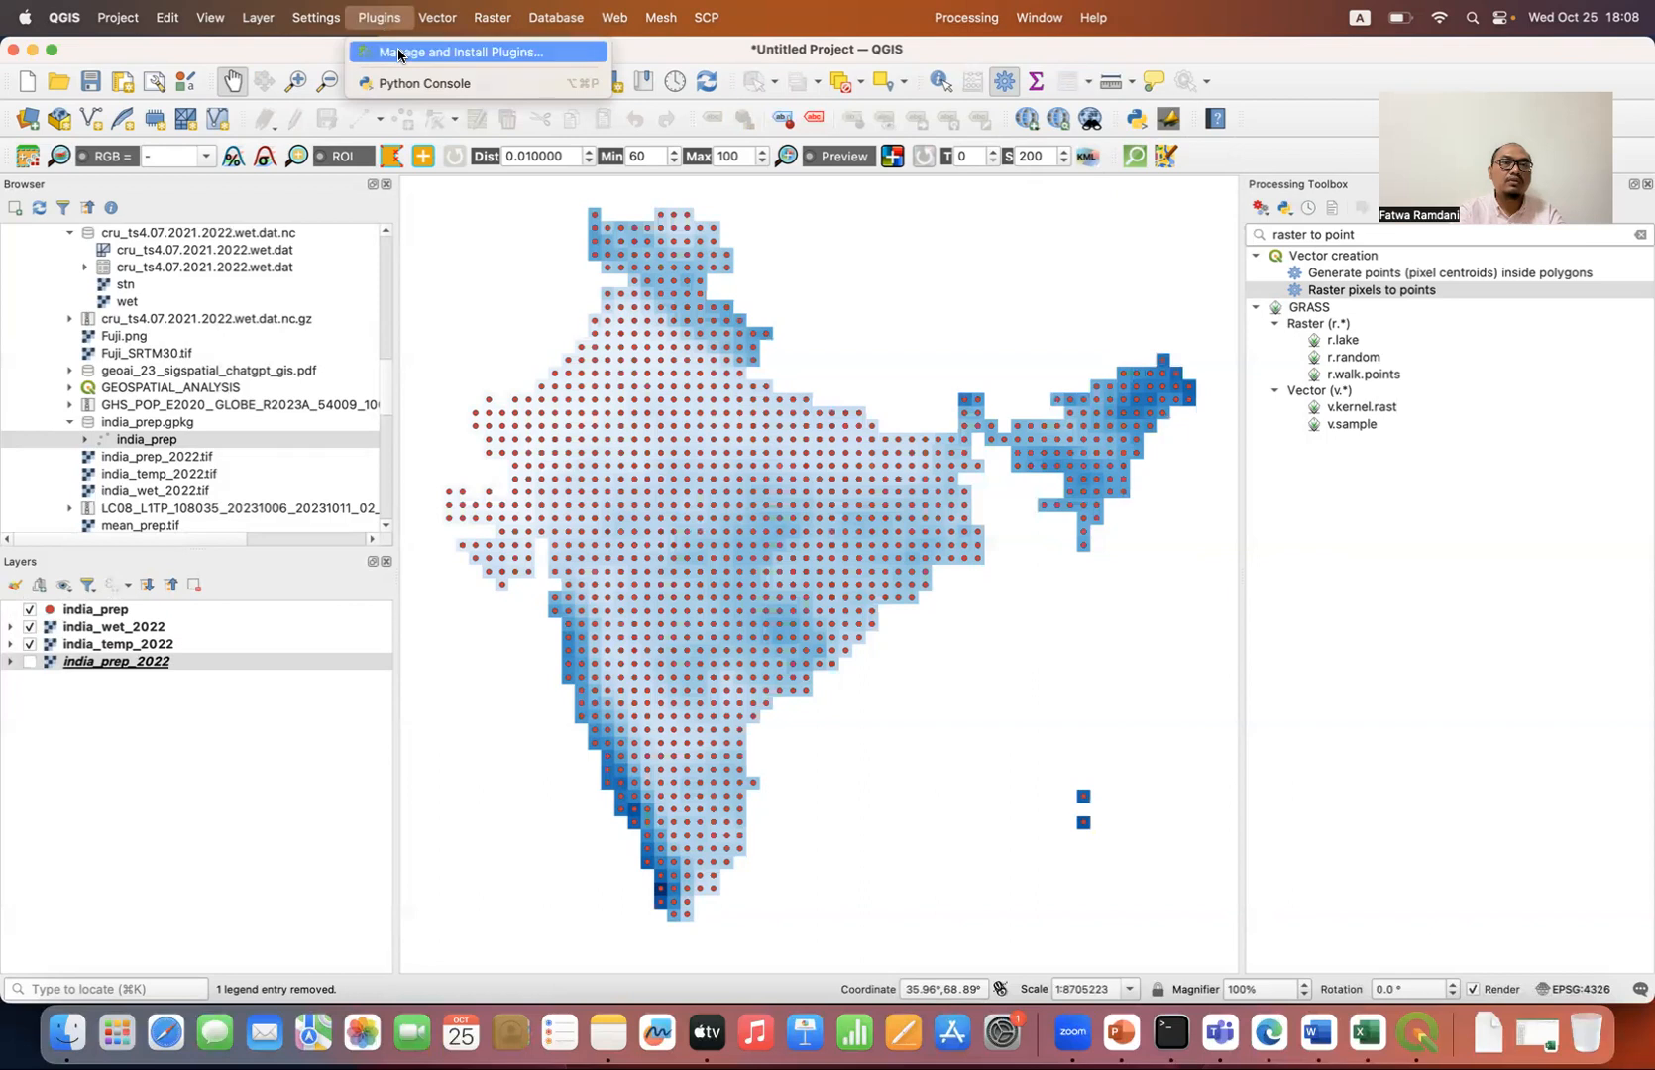
left_click(399, 53)
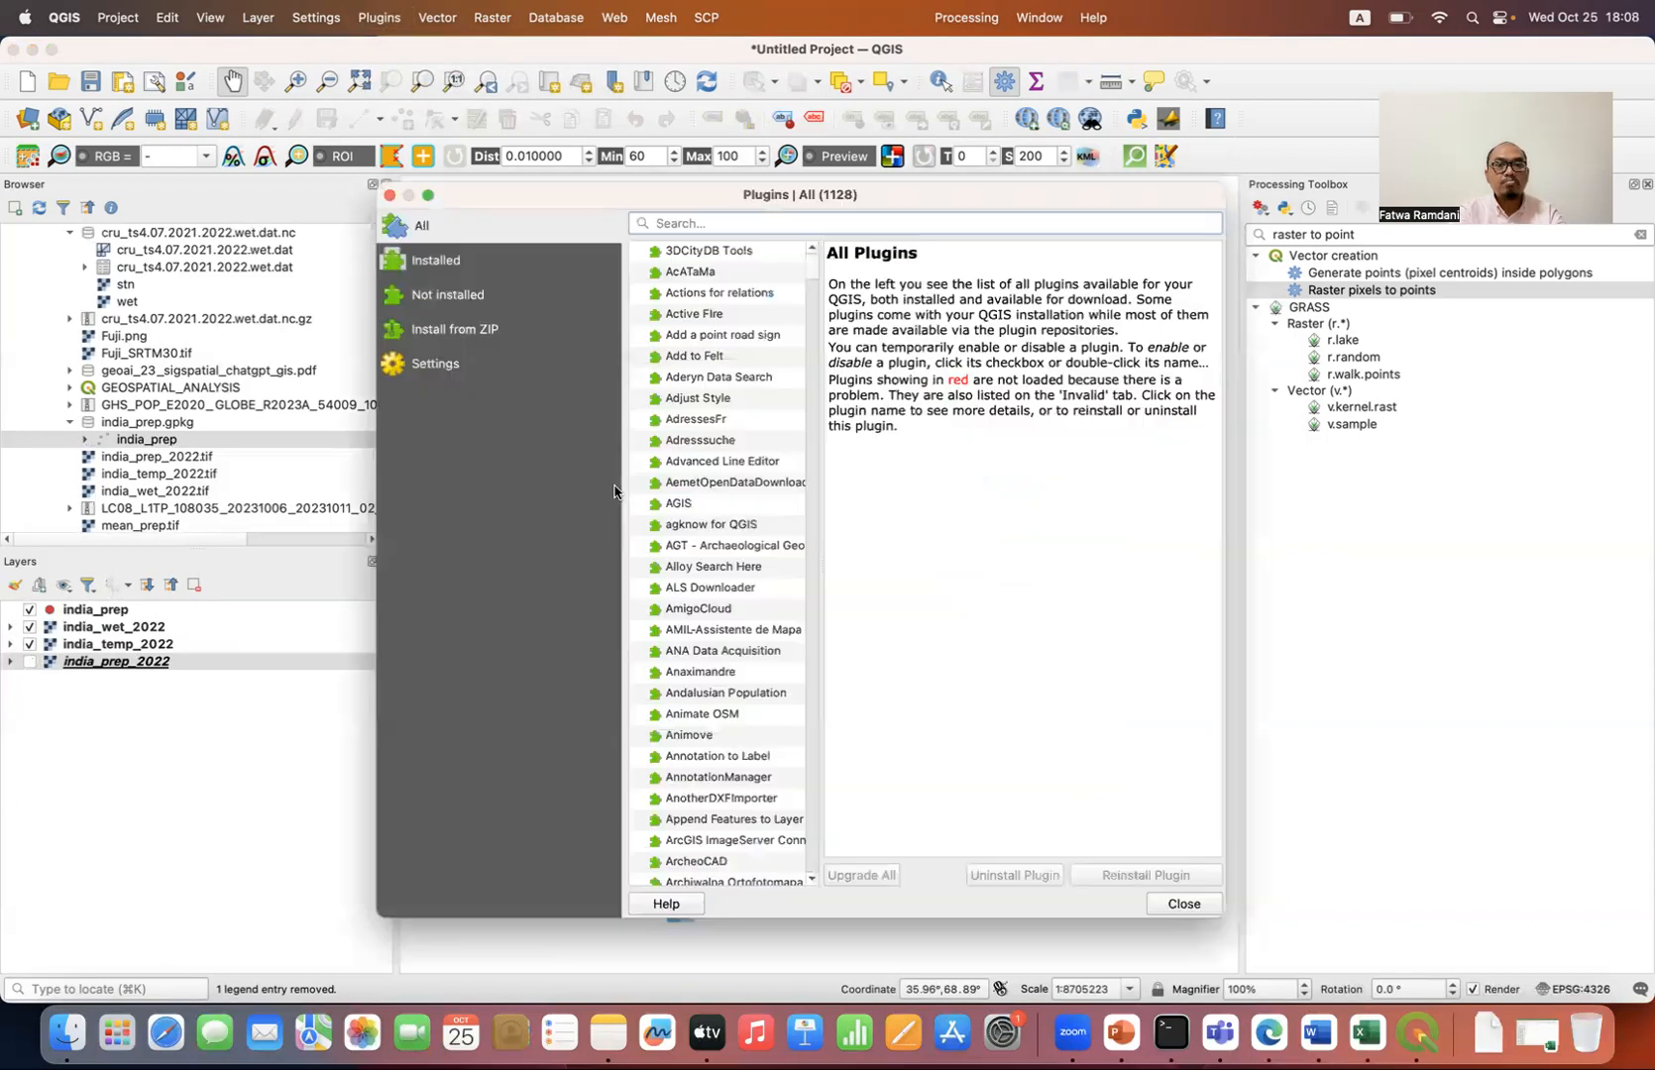
type("profile")
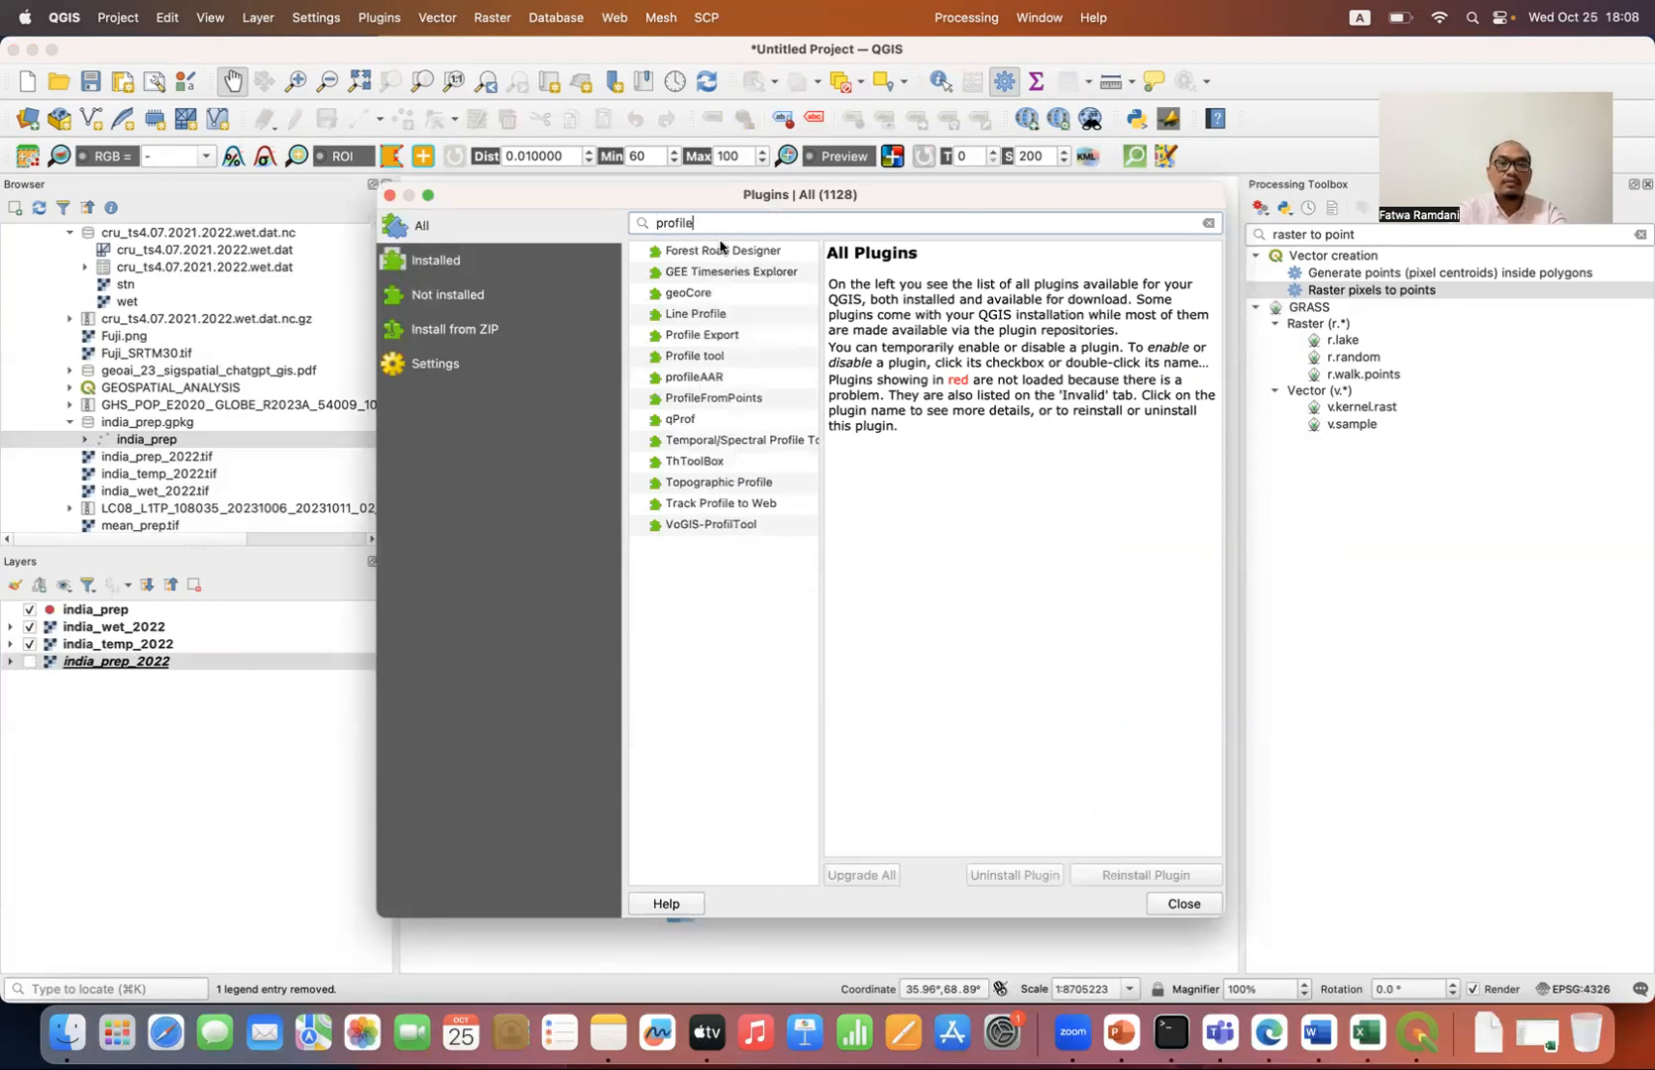
left_click(722, 358)
left_click(1145, 873)
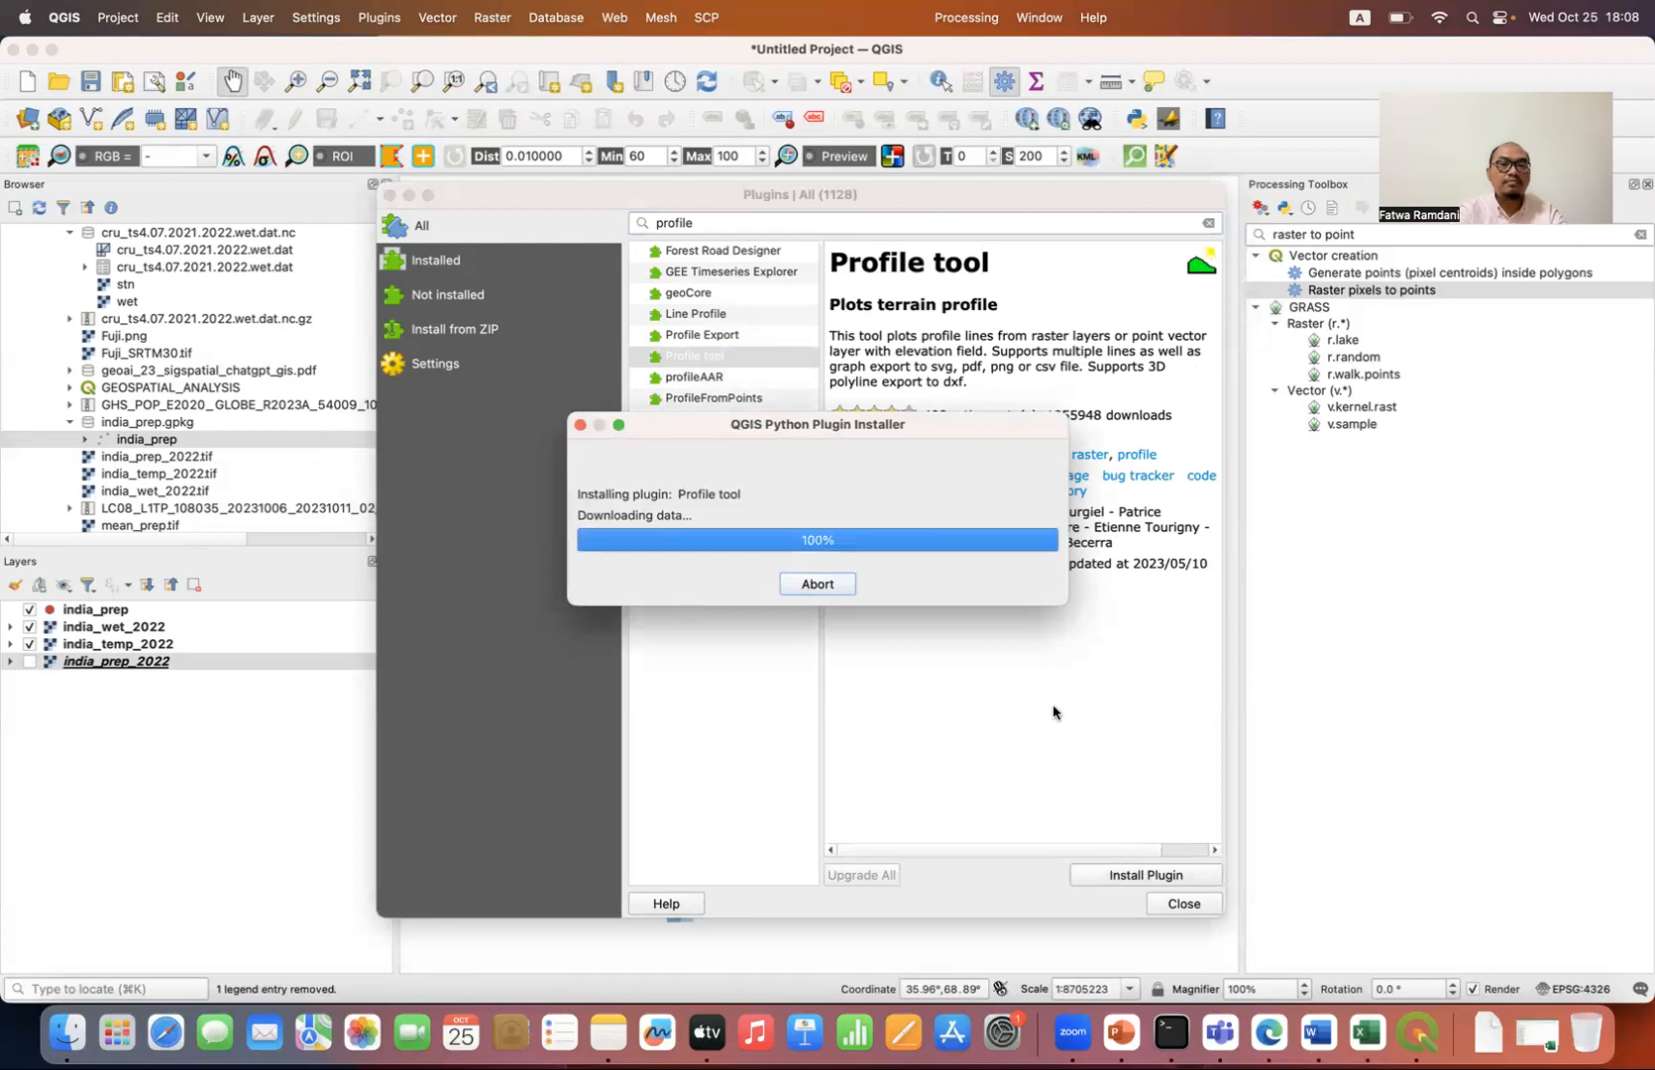
left_click(1161, 905)
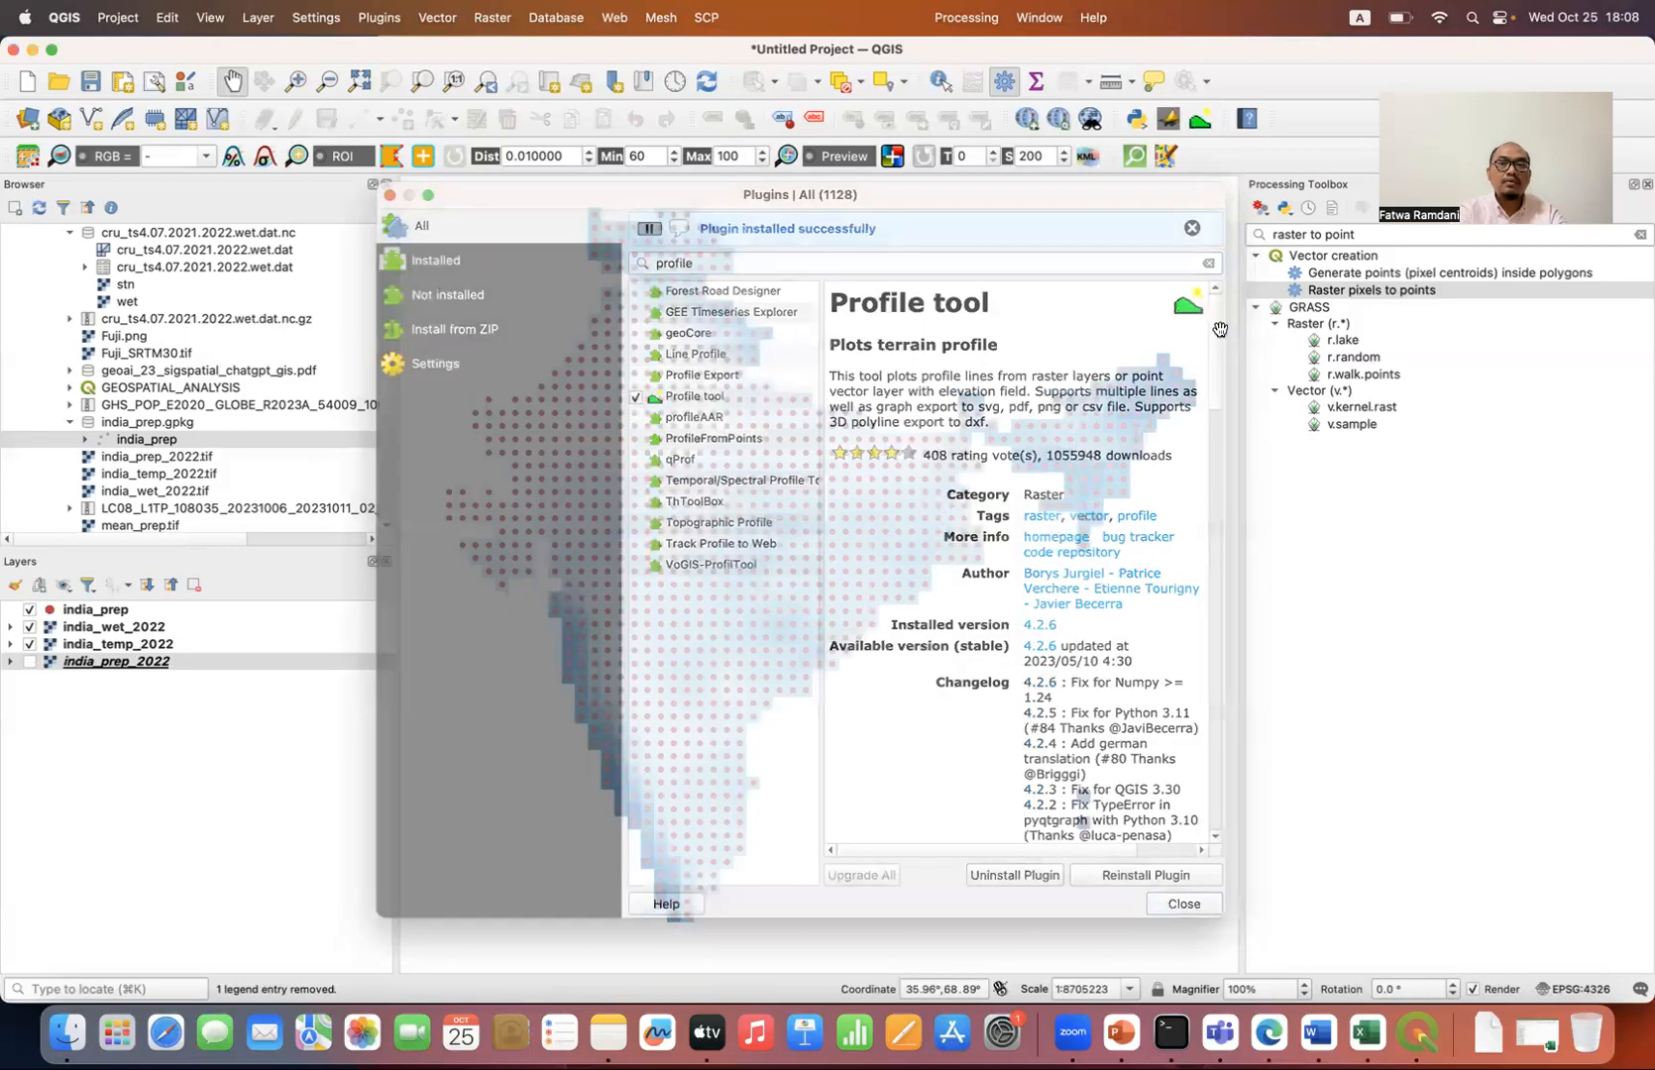
Step: Start the Profile tool, show india_prep_2022 again and add it to the profile with a cyan line
left_click(1208, 124)
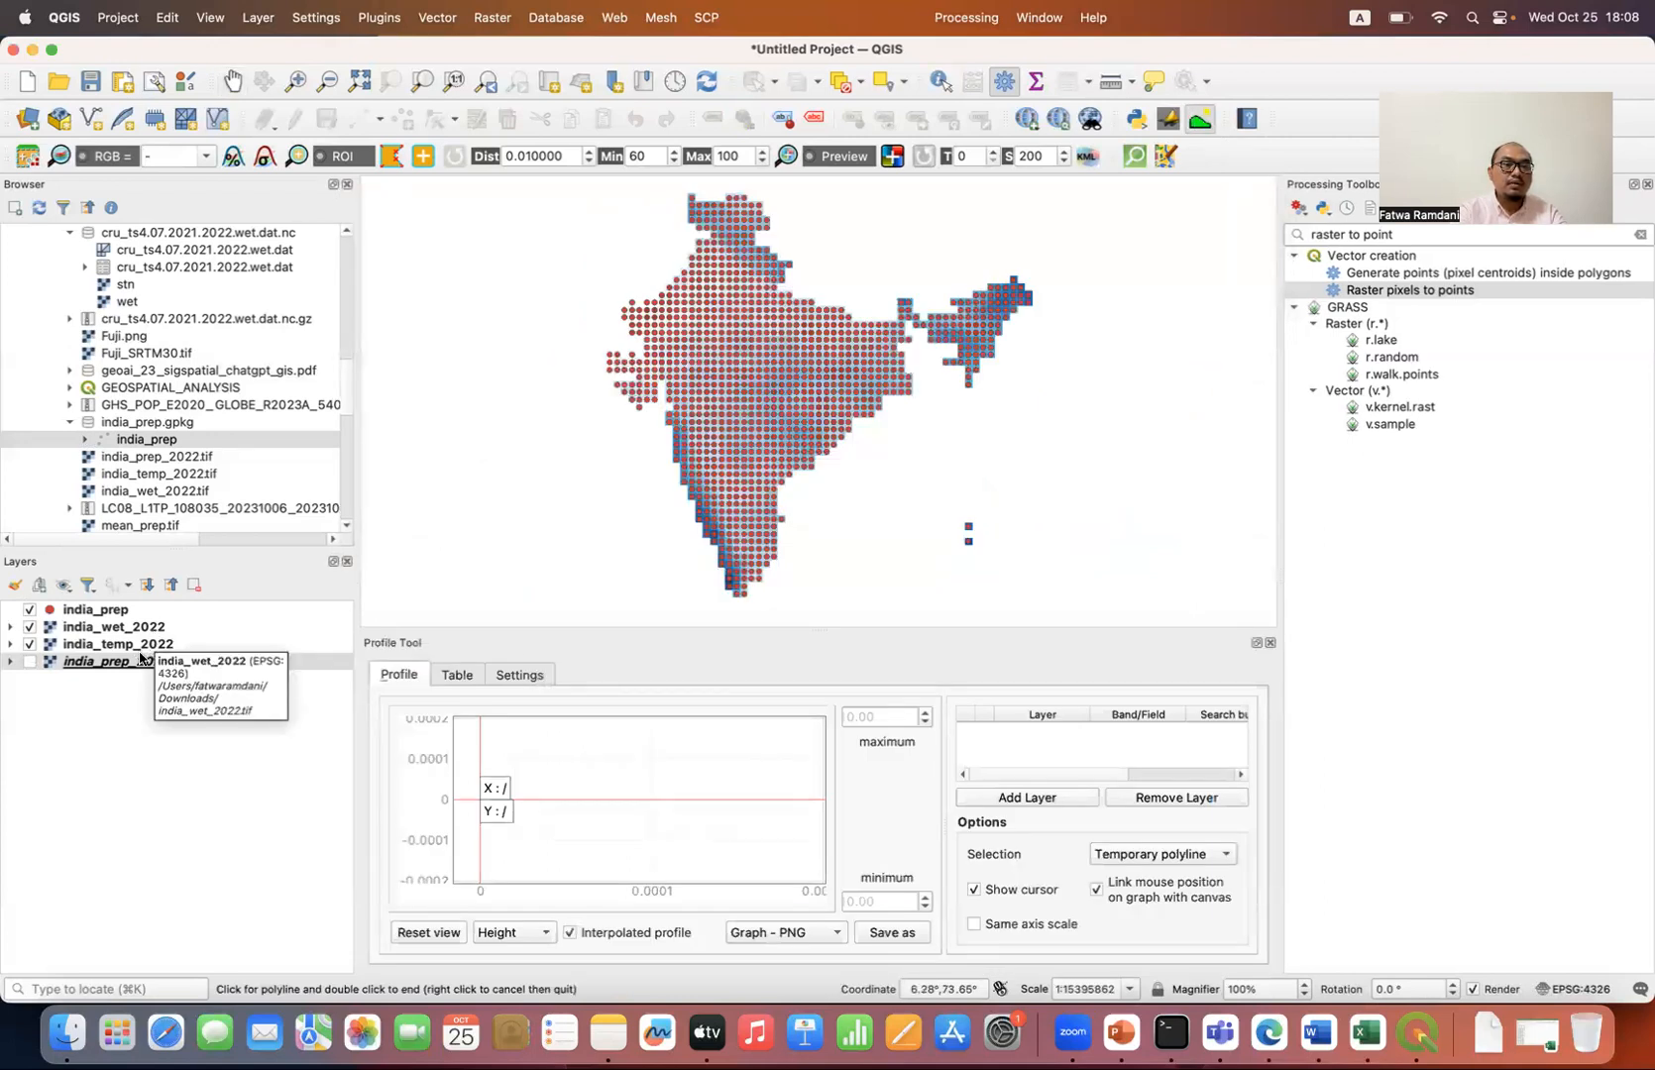
left_click(45, 664)
left_click(26, 664)
left_click(1018, 799)
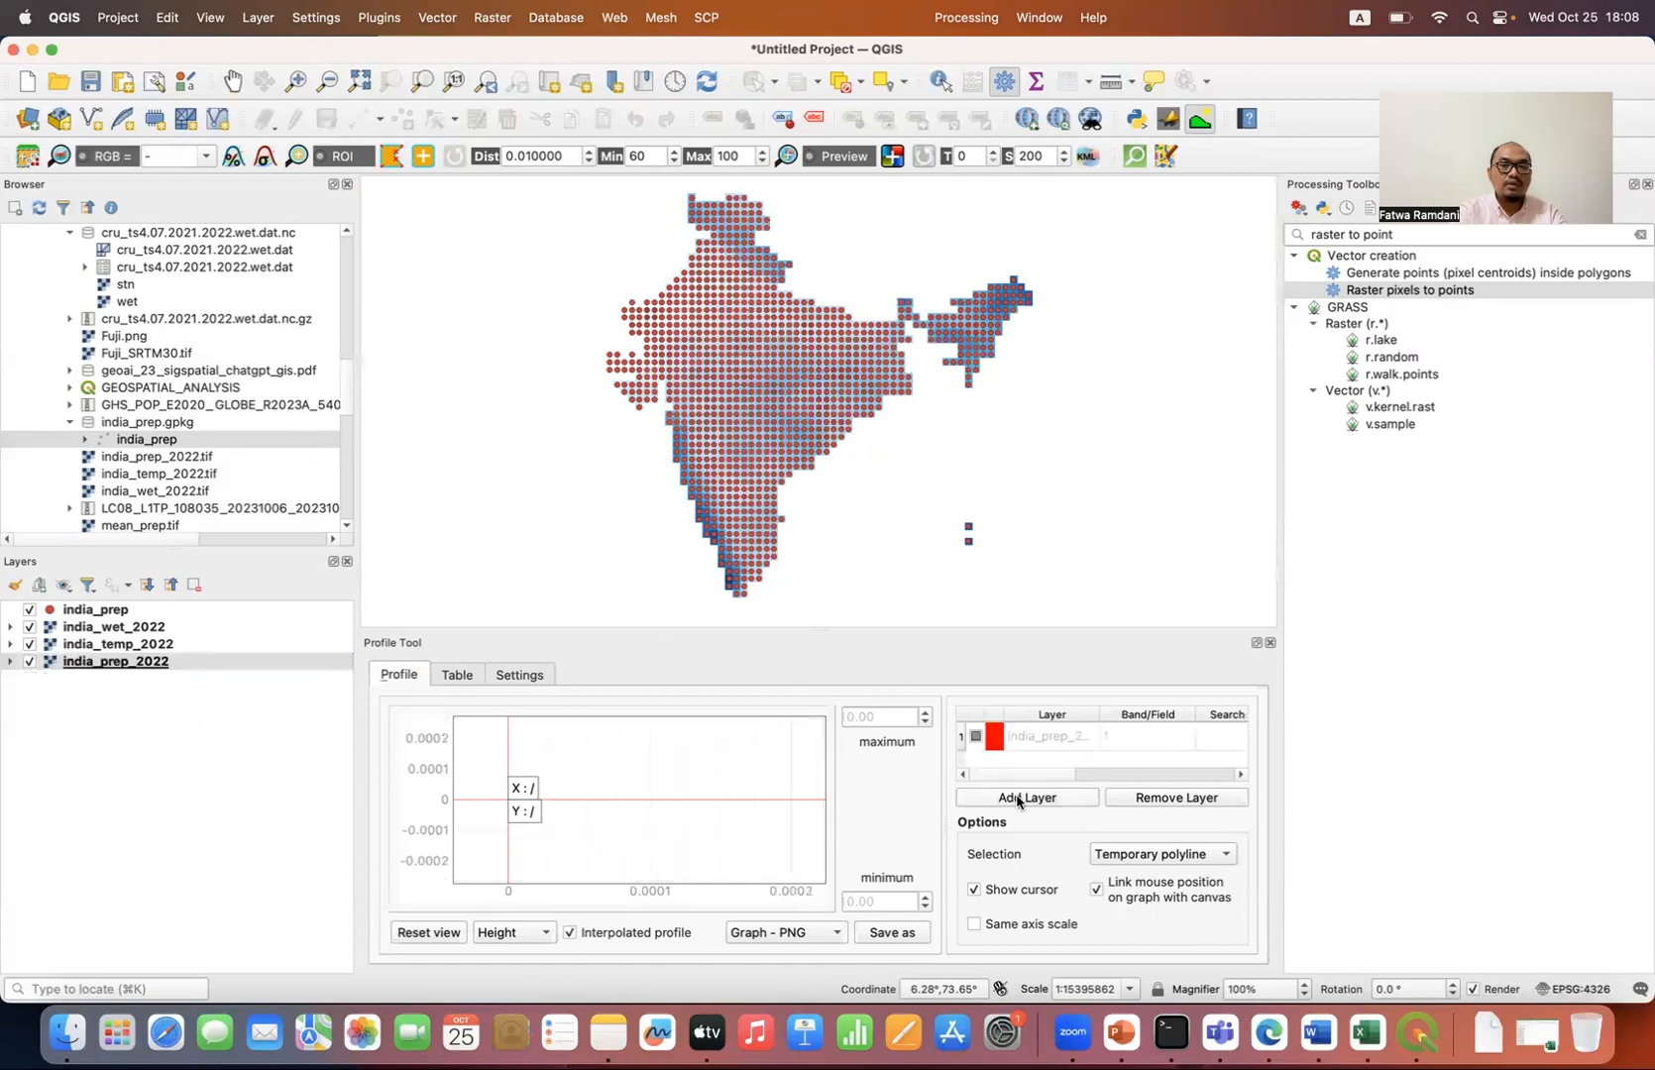
left_click(995, 738)
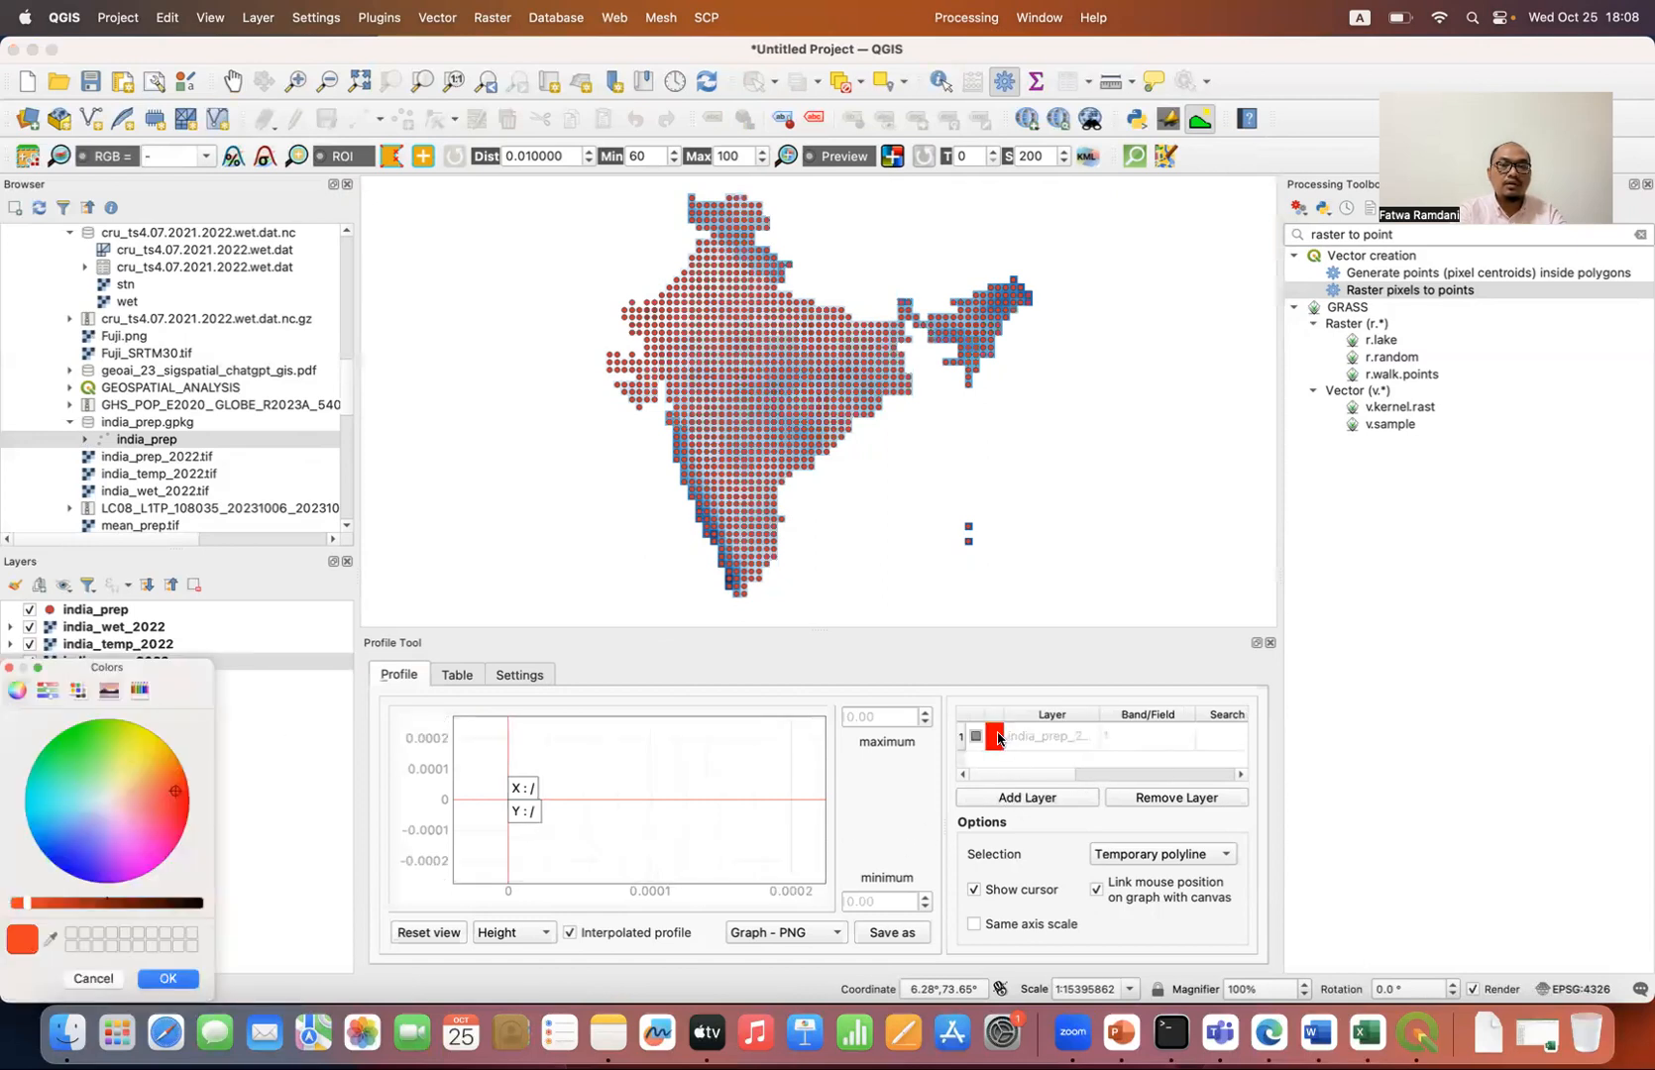
left_click(39, 798)
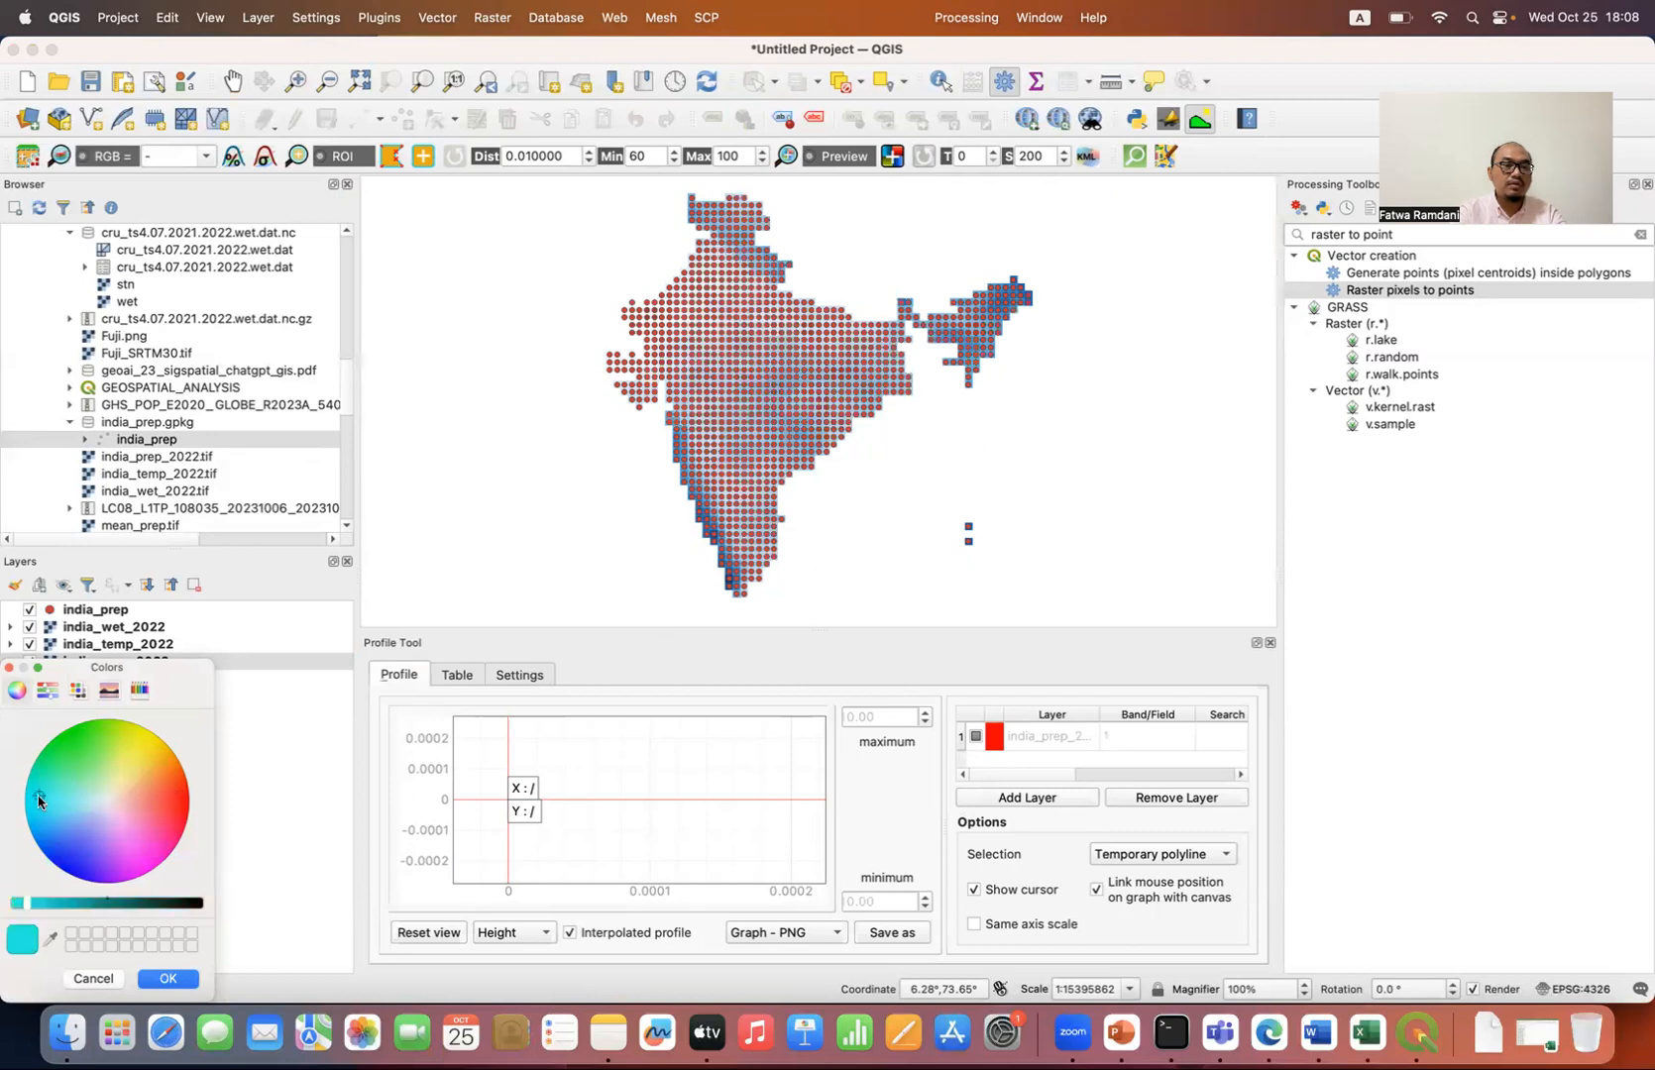
left_click(169, 979)
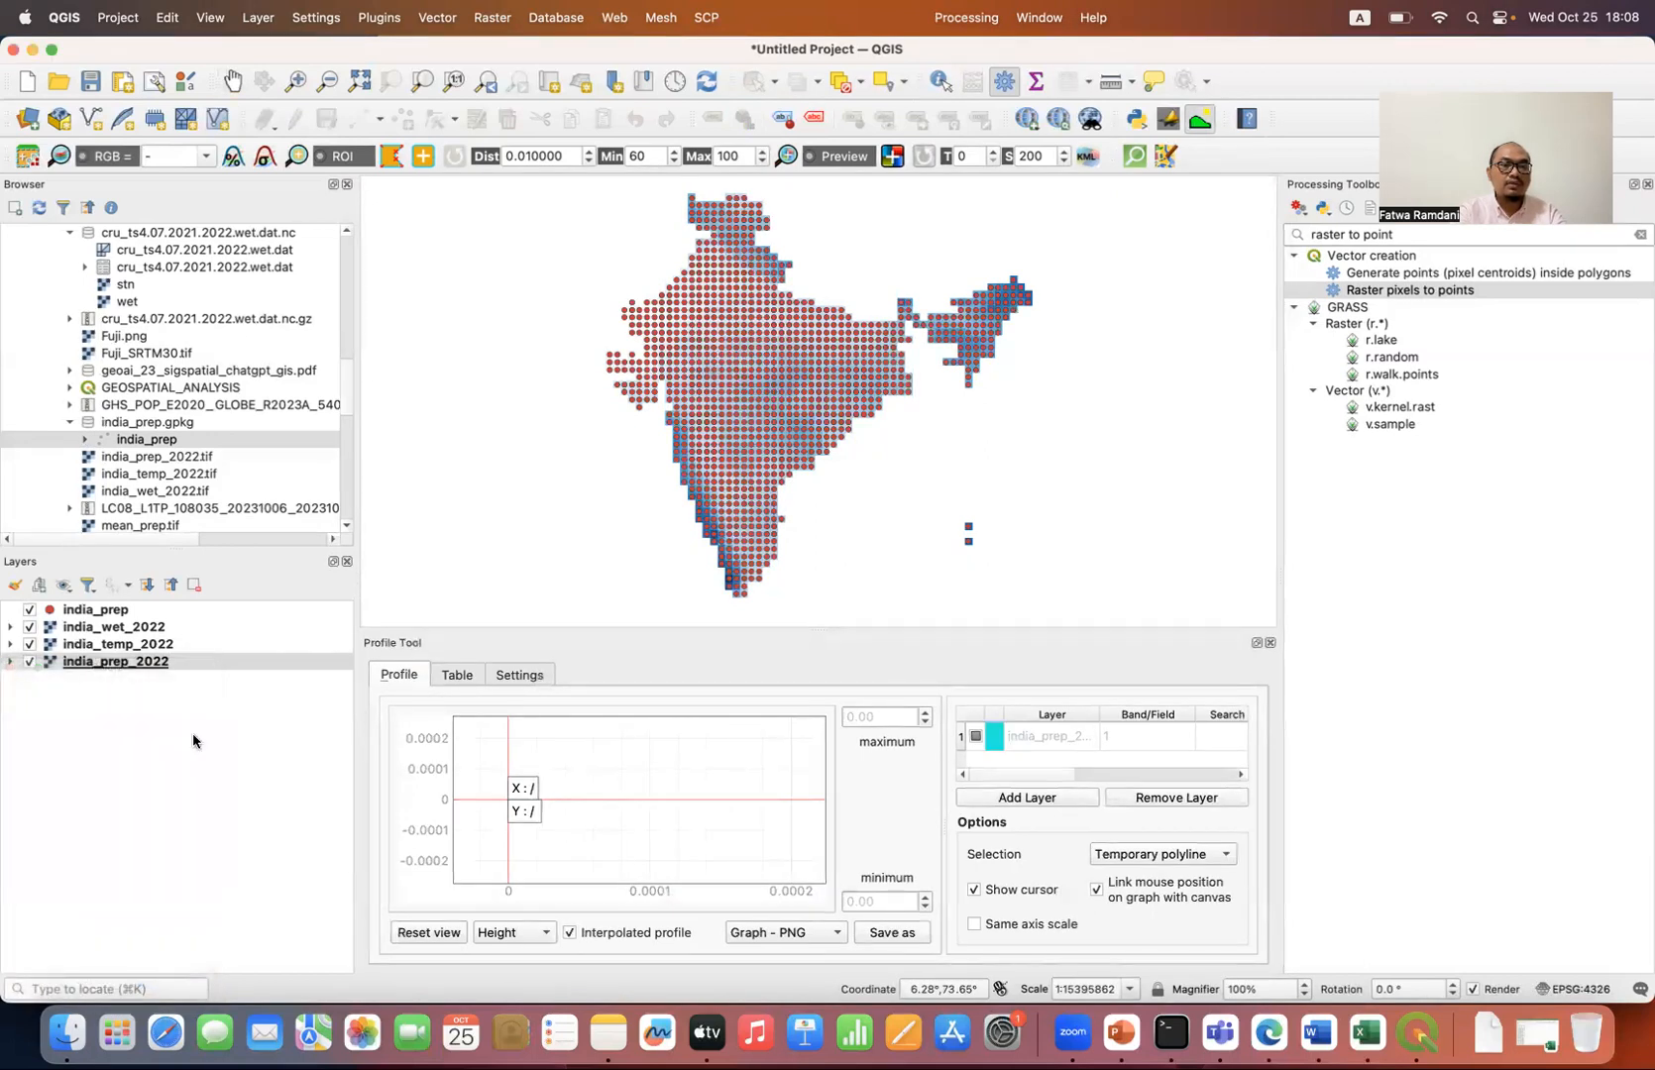
Step: Add the india_temp_2022 raster to the profile, keeping its line red
left_click(128, 645)
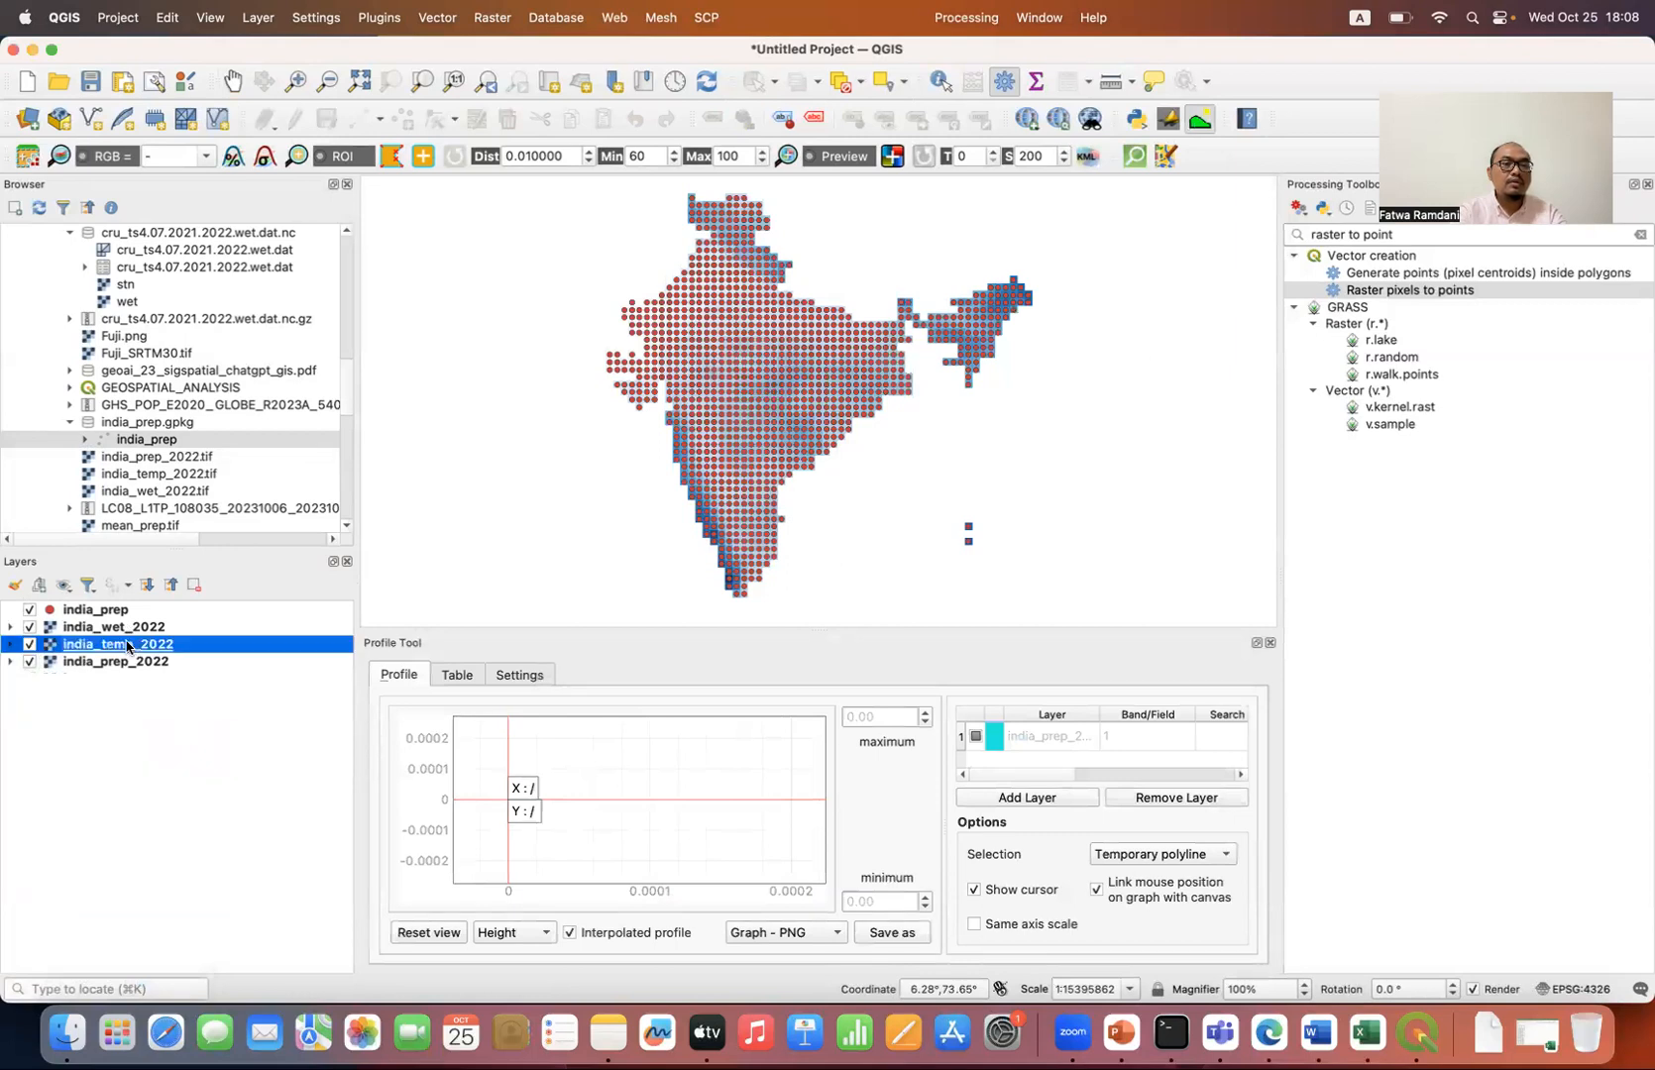
left_click(1053, 798)
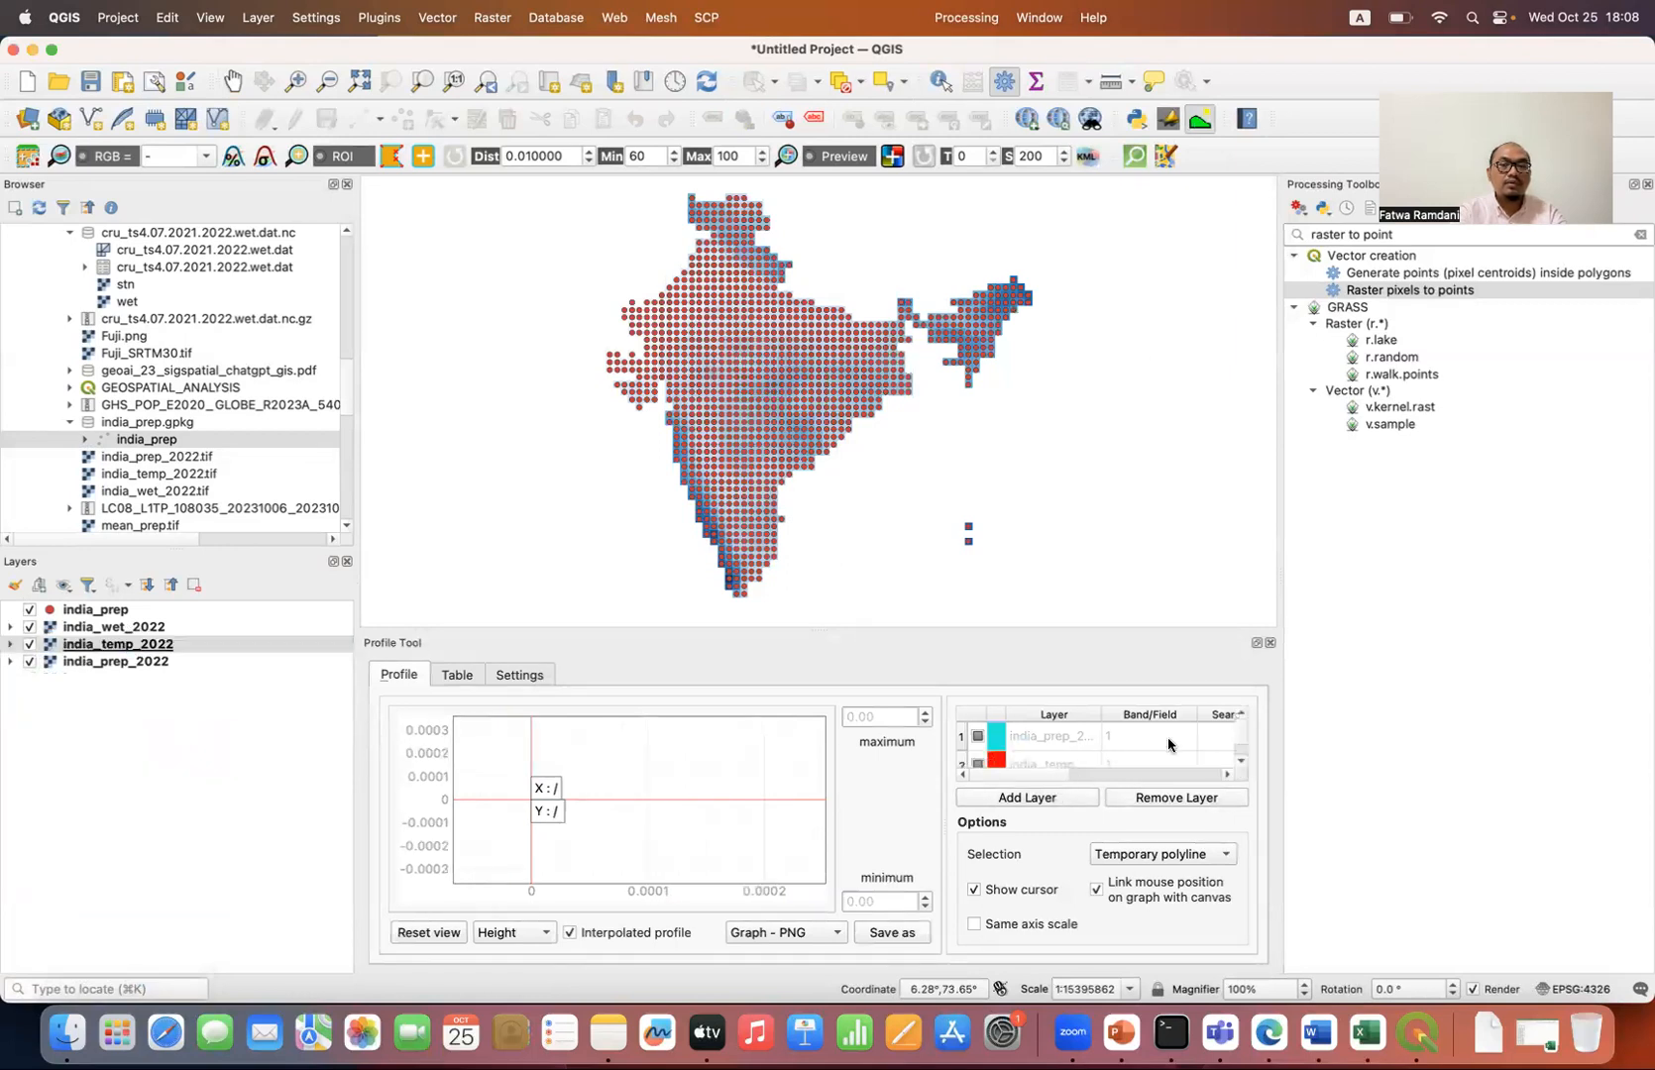
left_click(1241, 763)
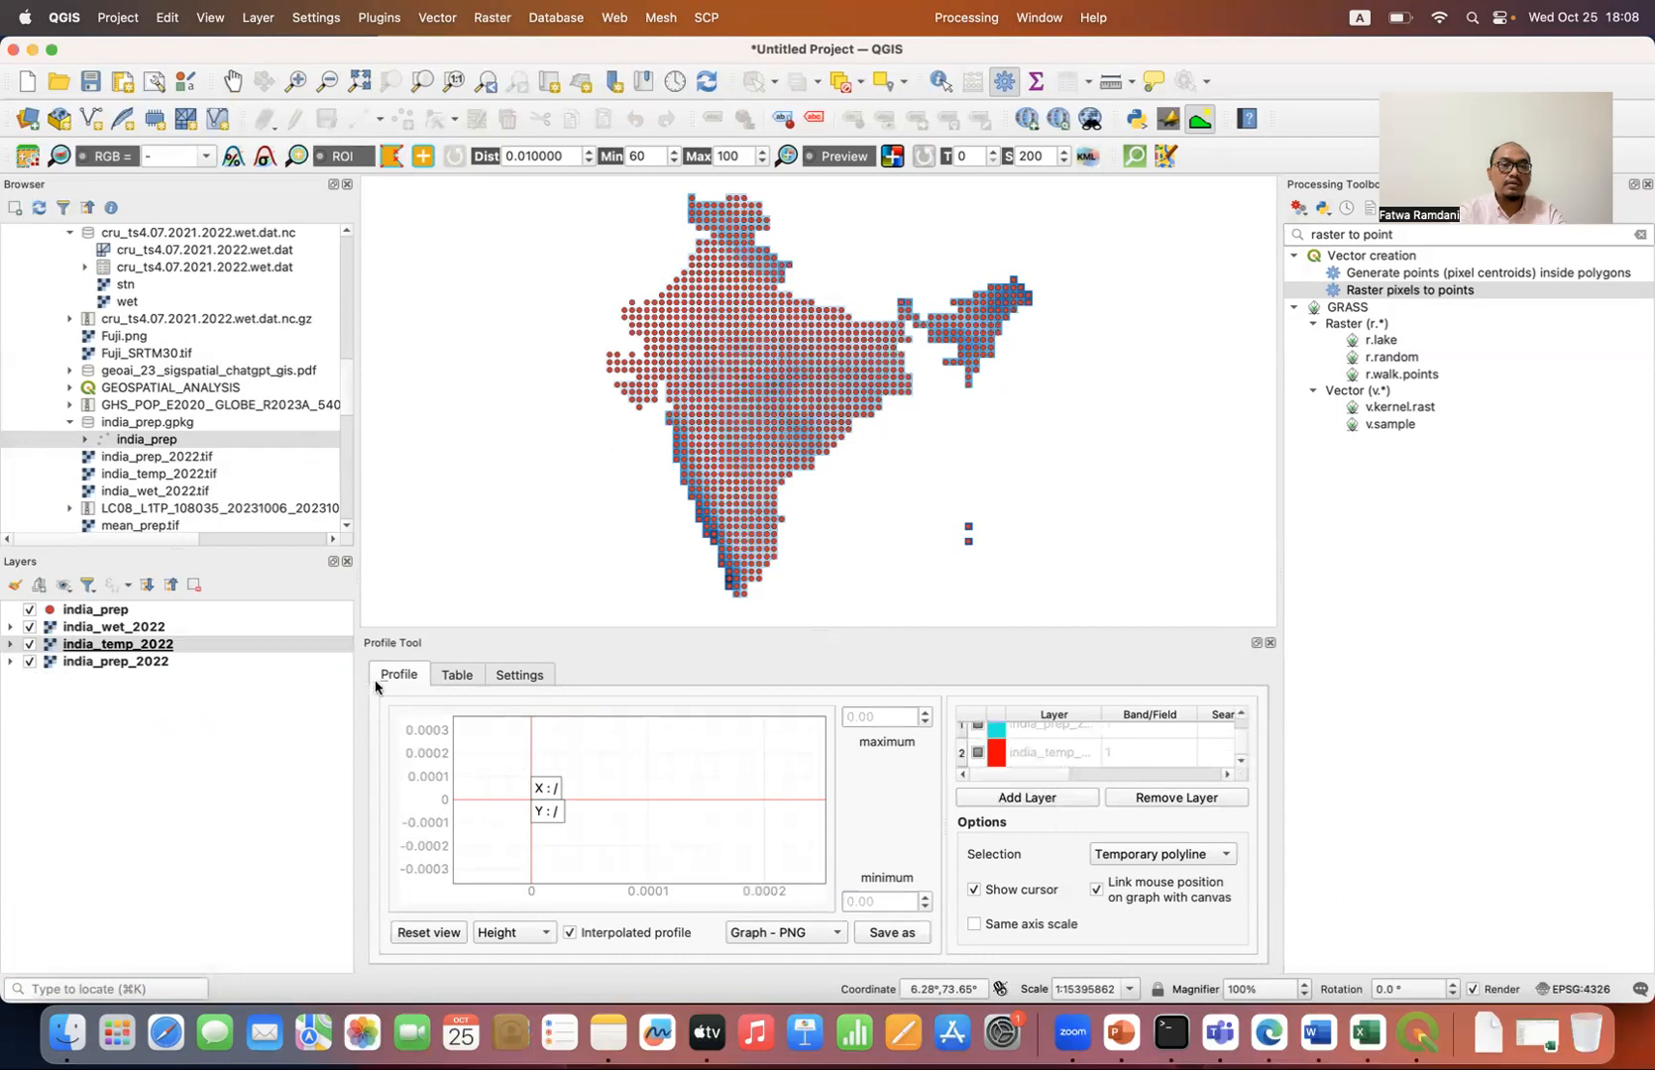
Step: Add the india_wet_2022 raster to the profile and give it a blue line
left_click(188, 627)
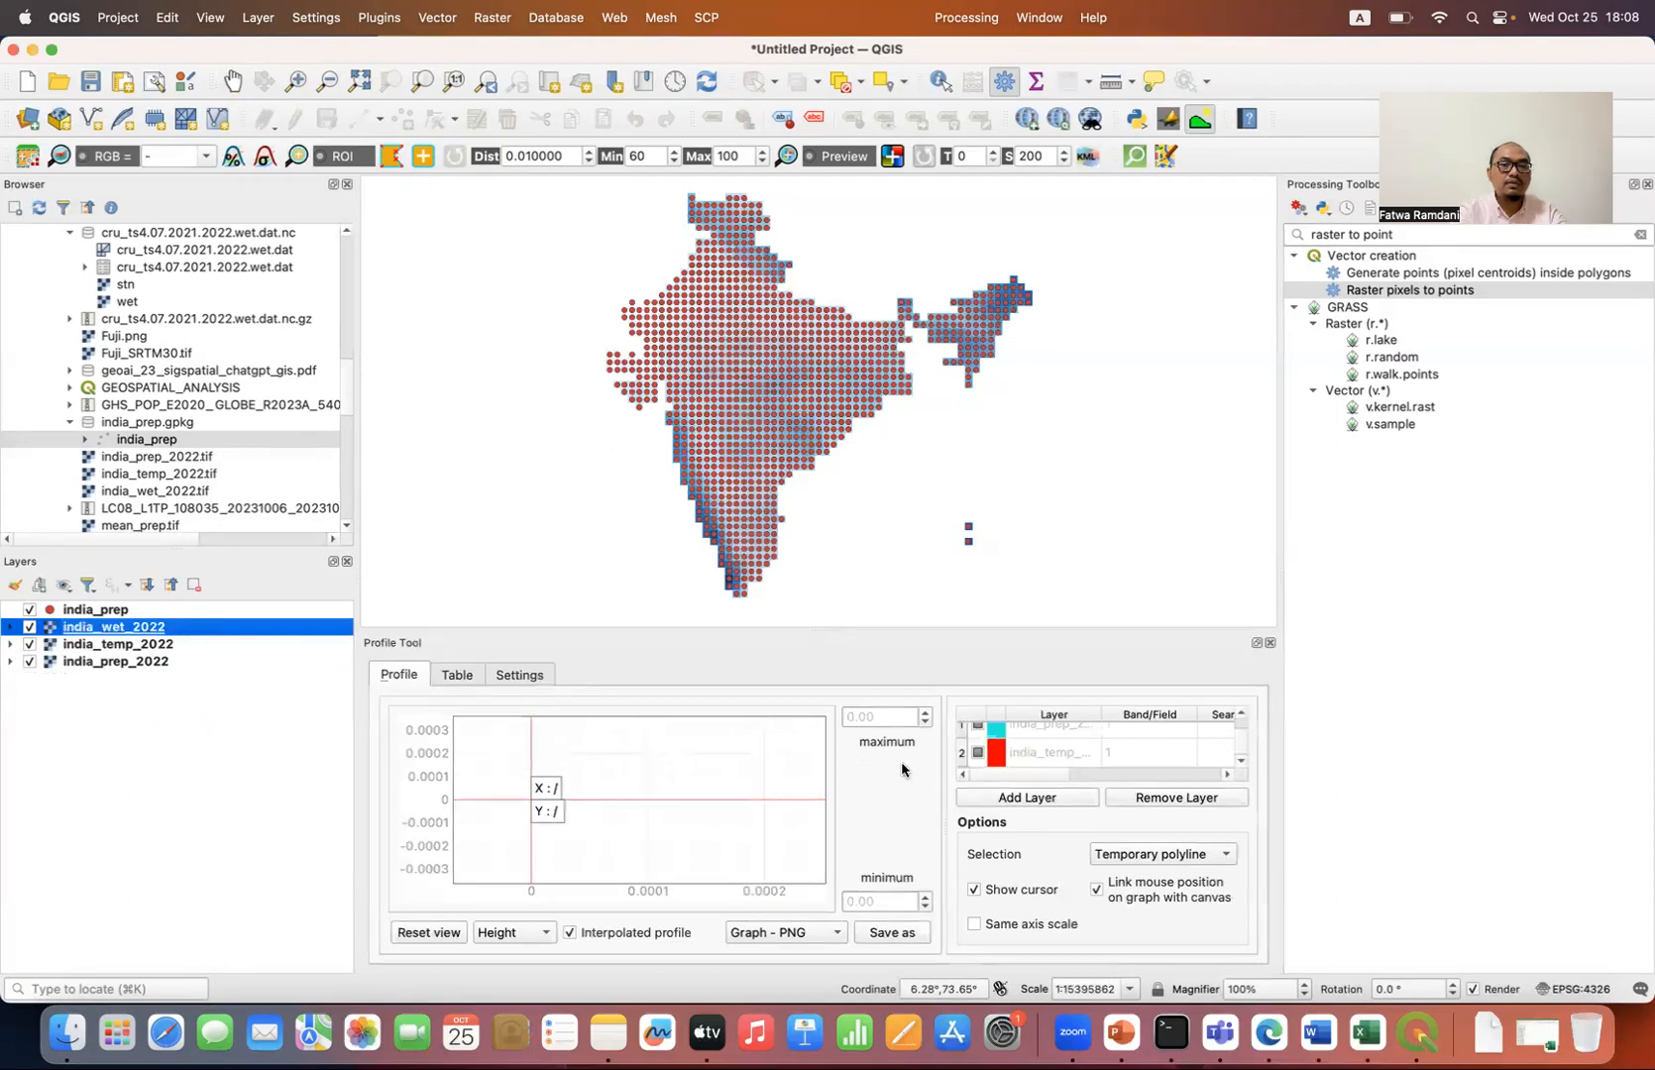
left_click(1027, 799)
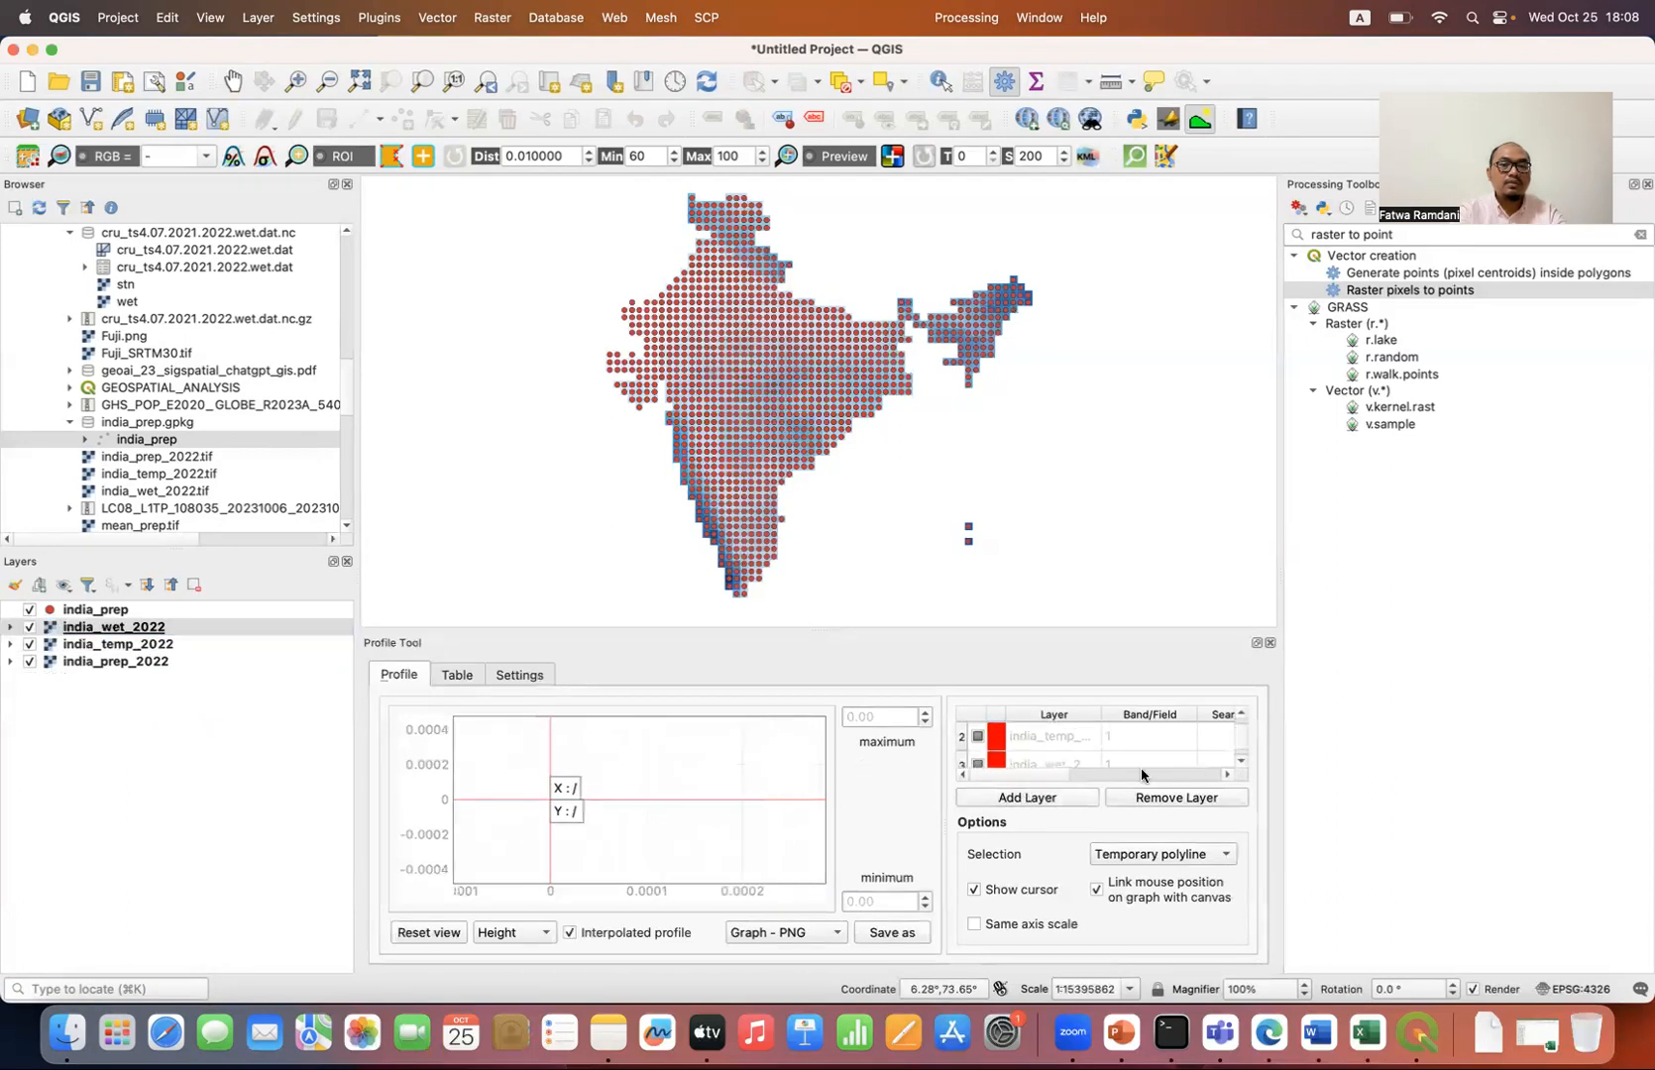
left_click(995, 762)
left_click(57, 856)
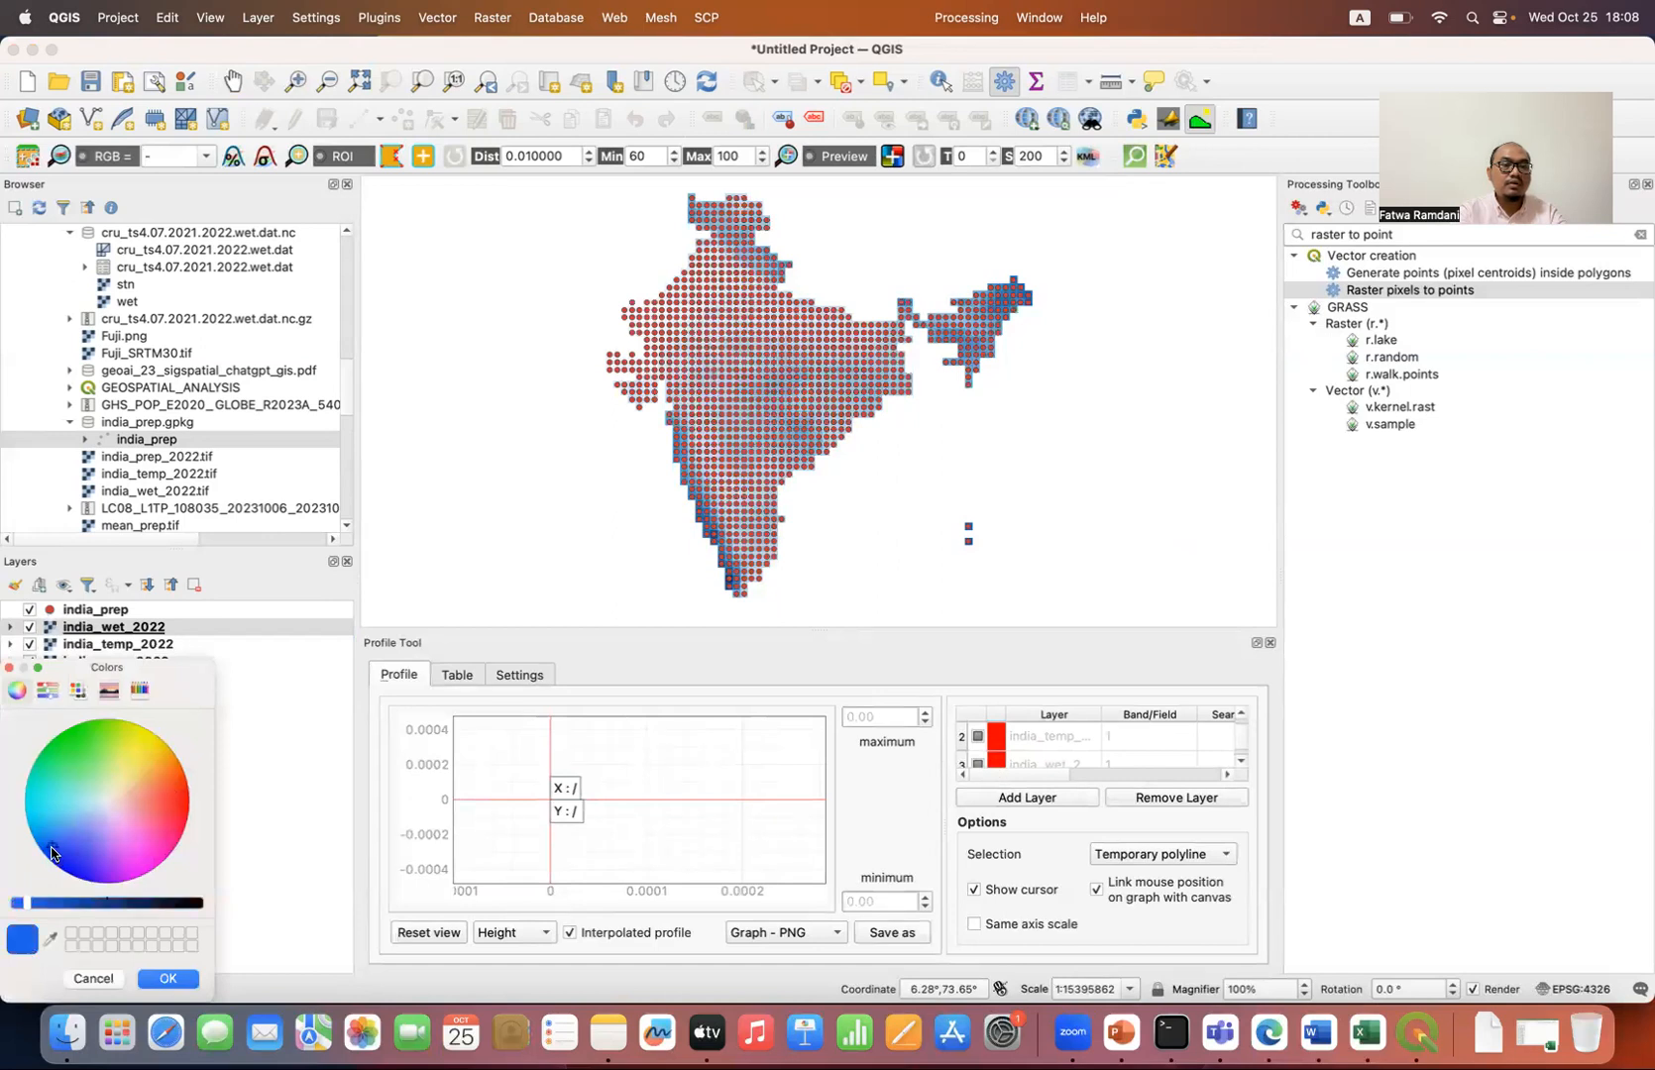
left_click(161, 979)
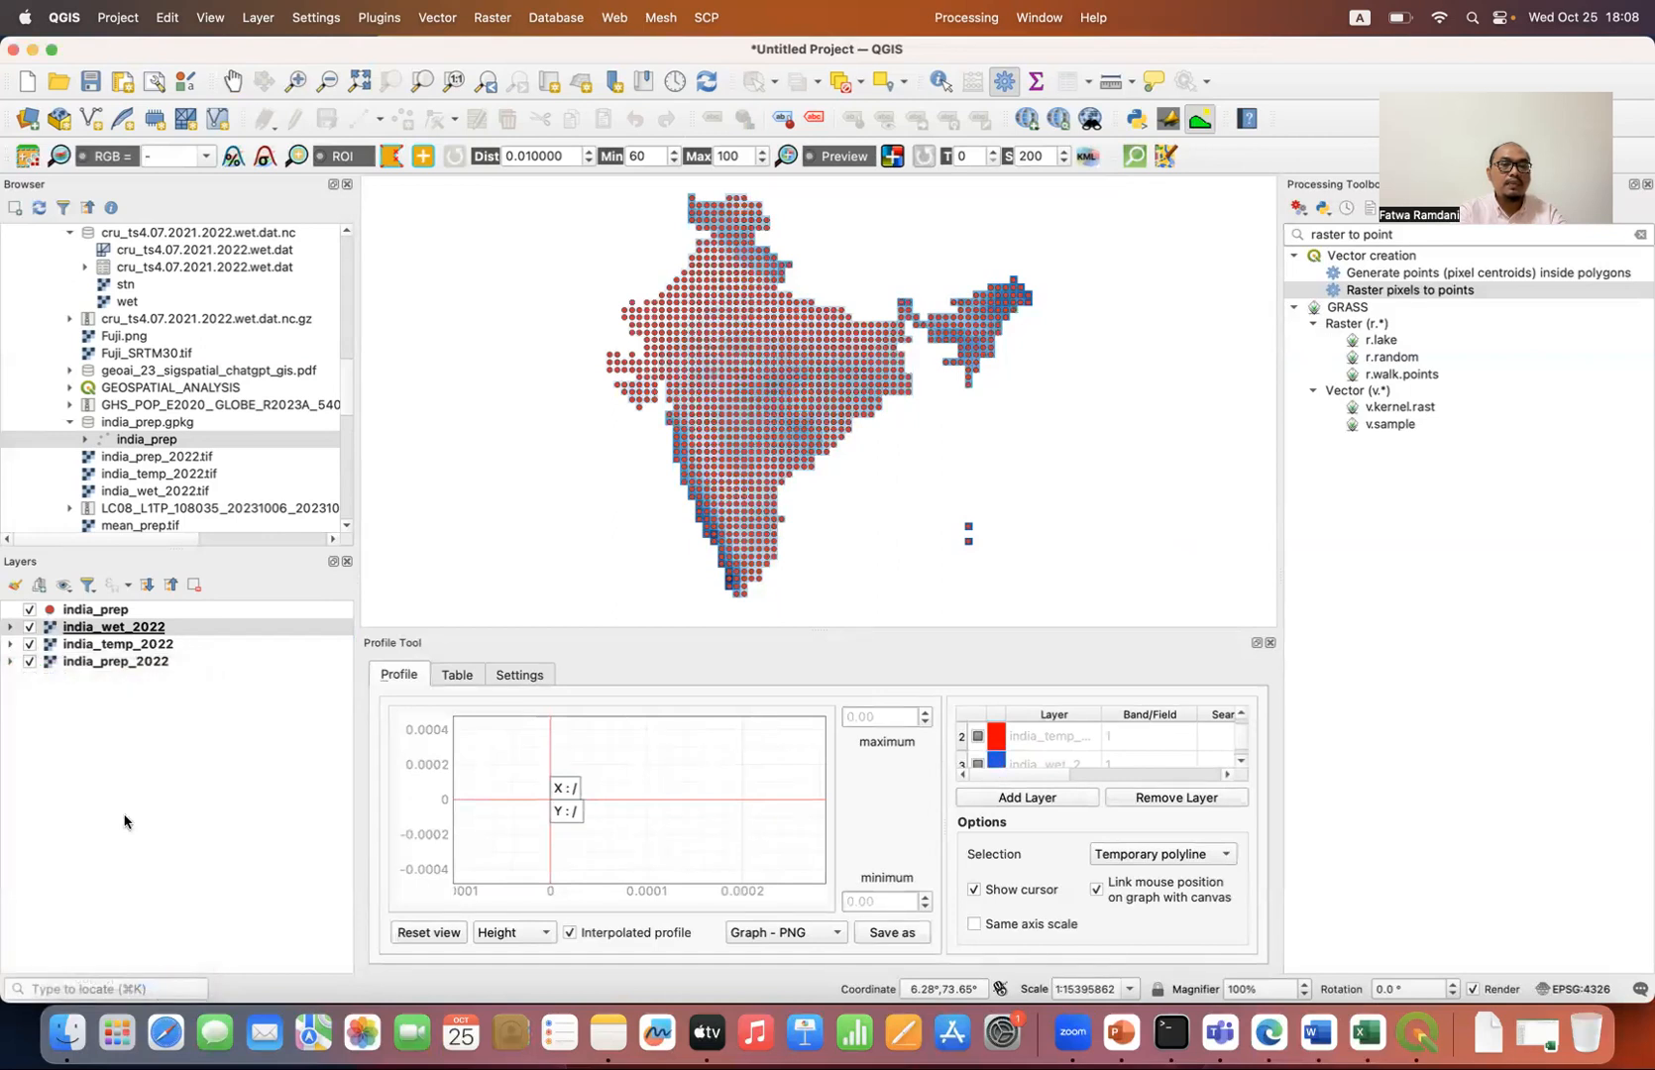
Step: Plot the profile along the india_prep point layer by setting the profile selection to Selected layer
left_click(152, 612)
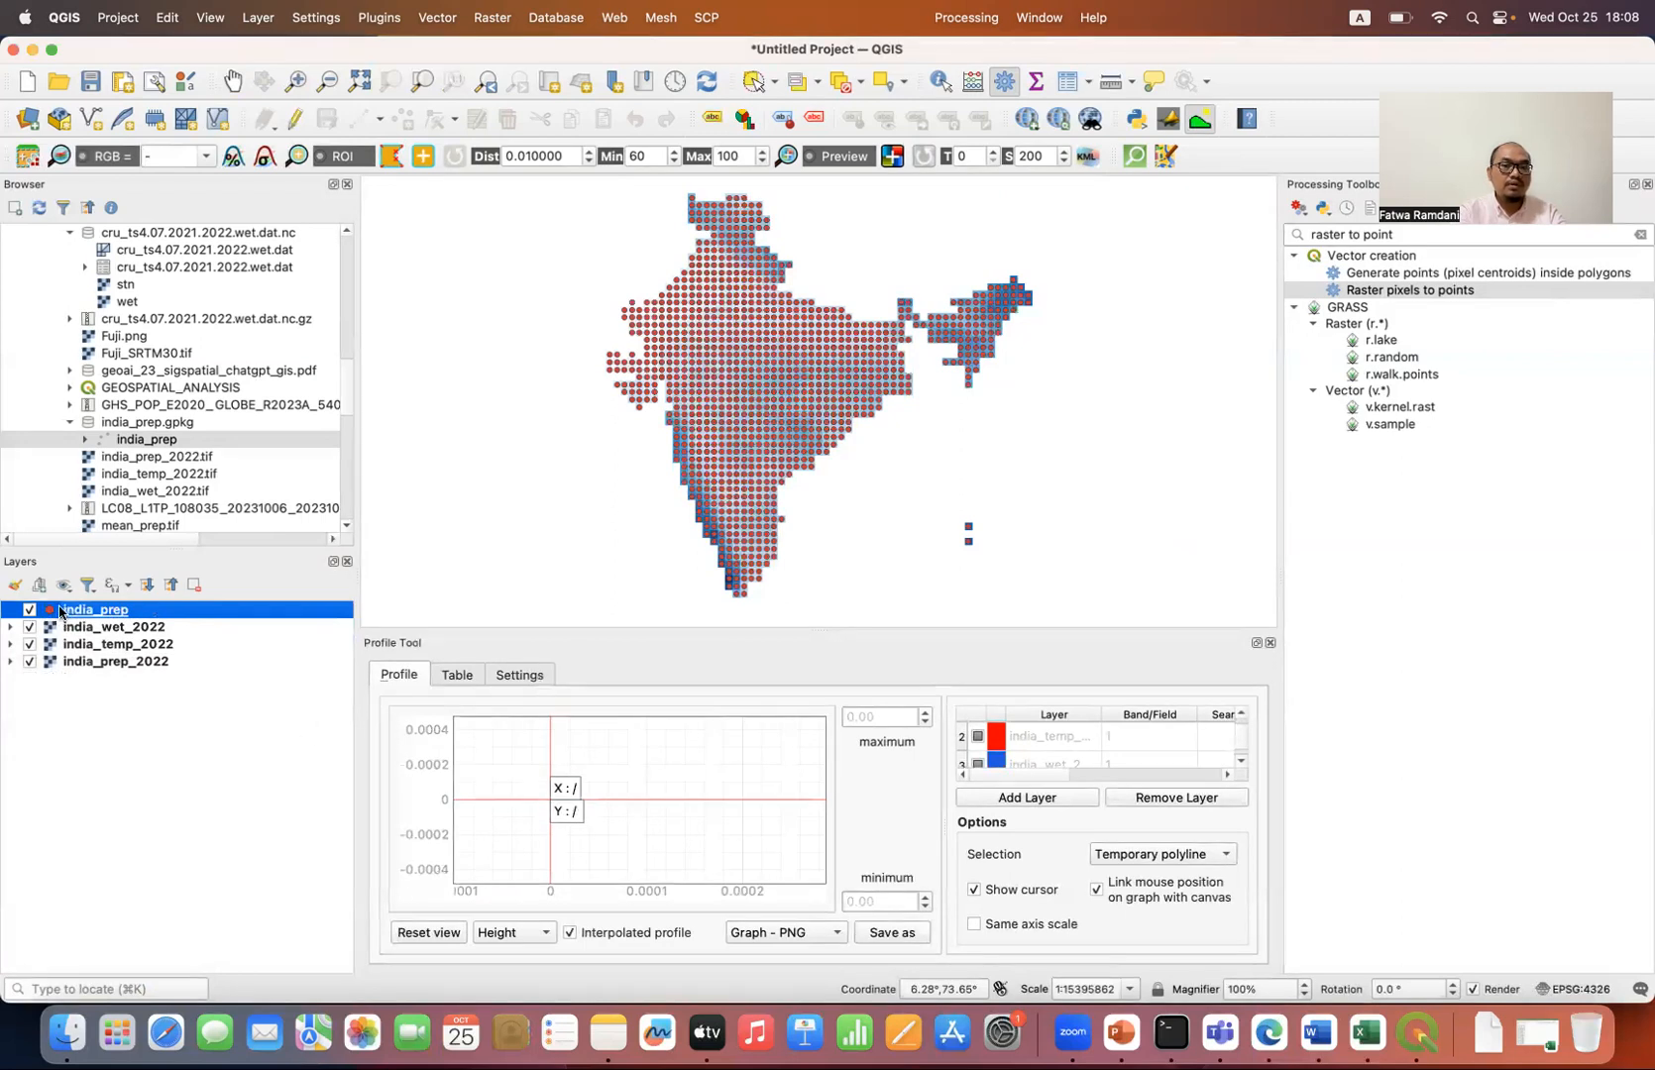
left_click(1193, 856)
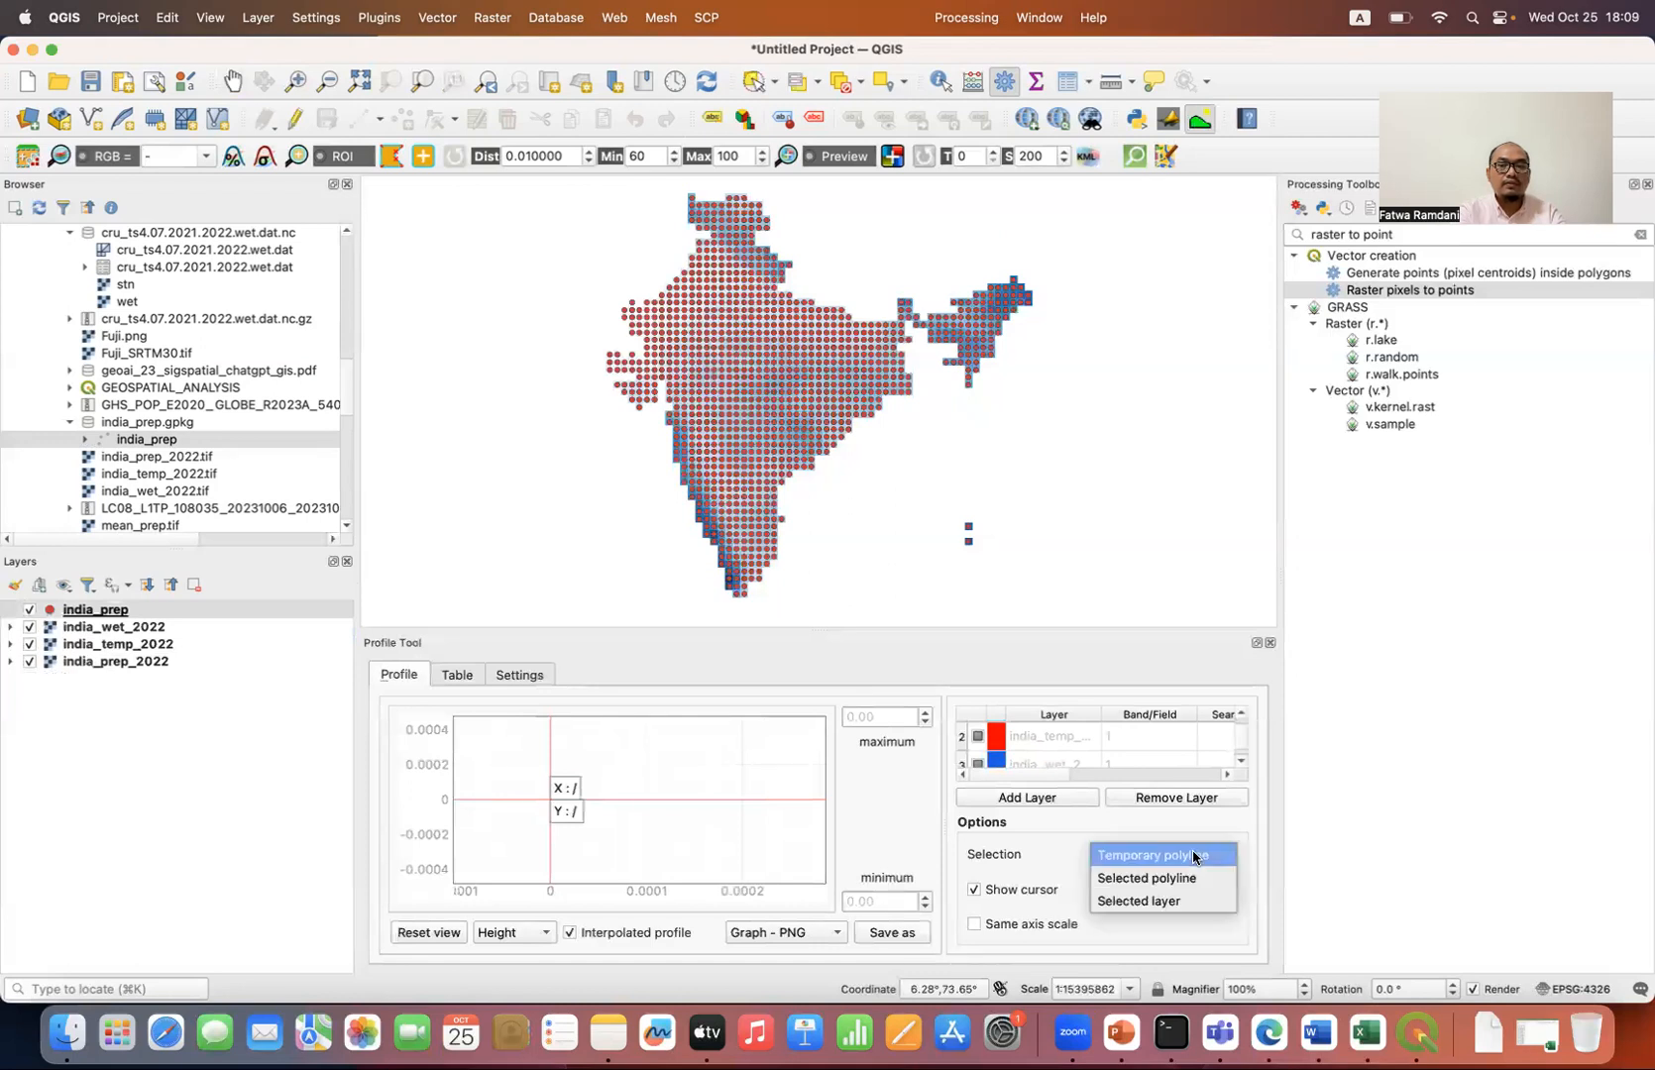
left_click(1144, 901)
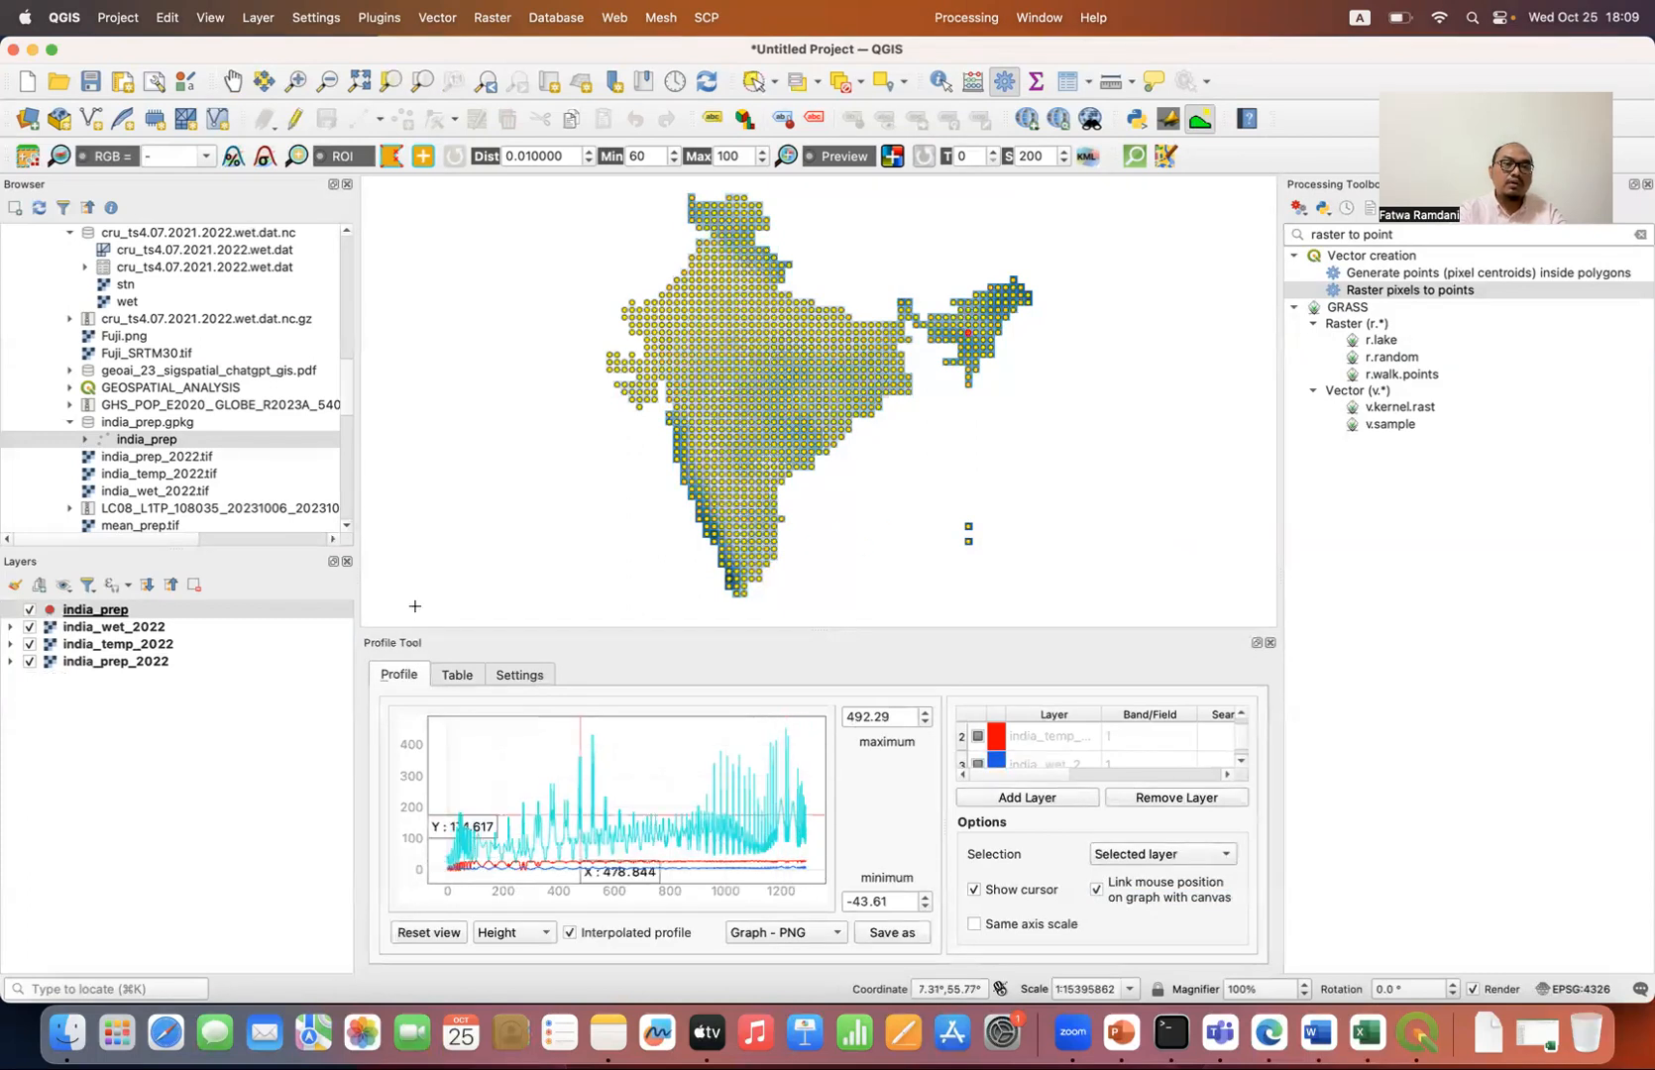
Step: Find PM25_INDIA.tif in the Downloads folder, add it to the project and collapse the layer legends
left_click_drag(350, 389, 350, 436)
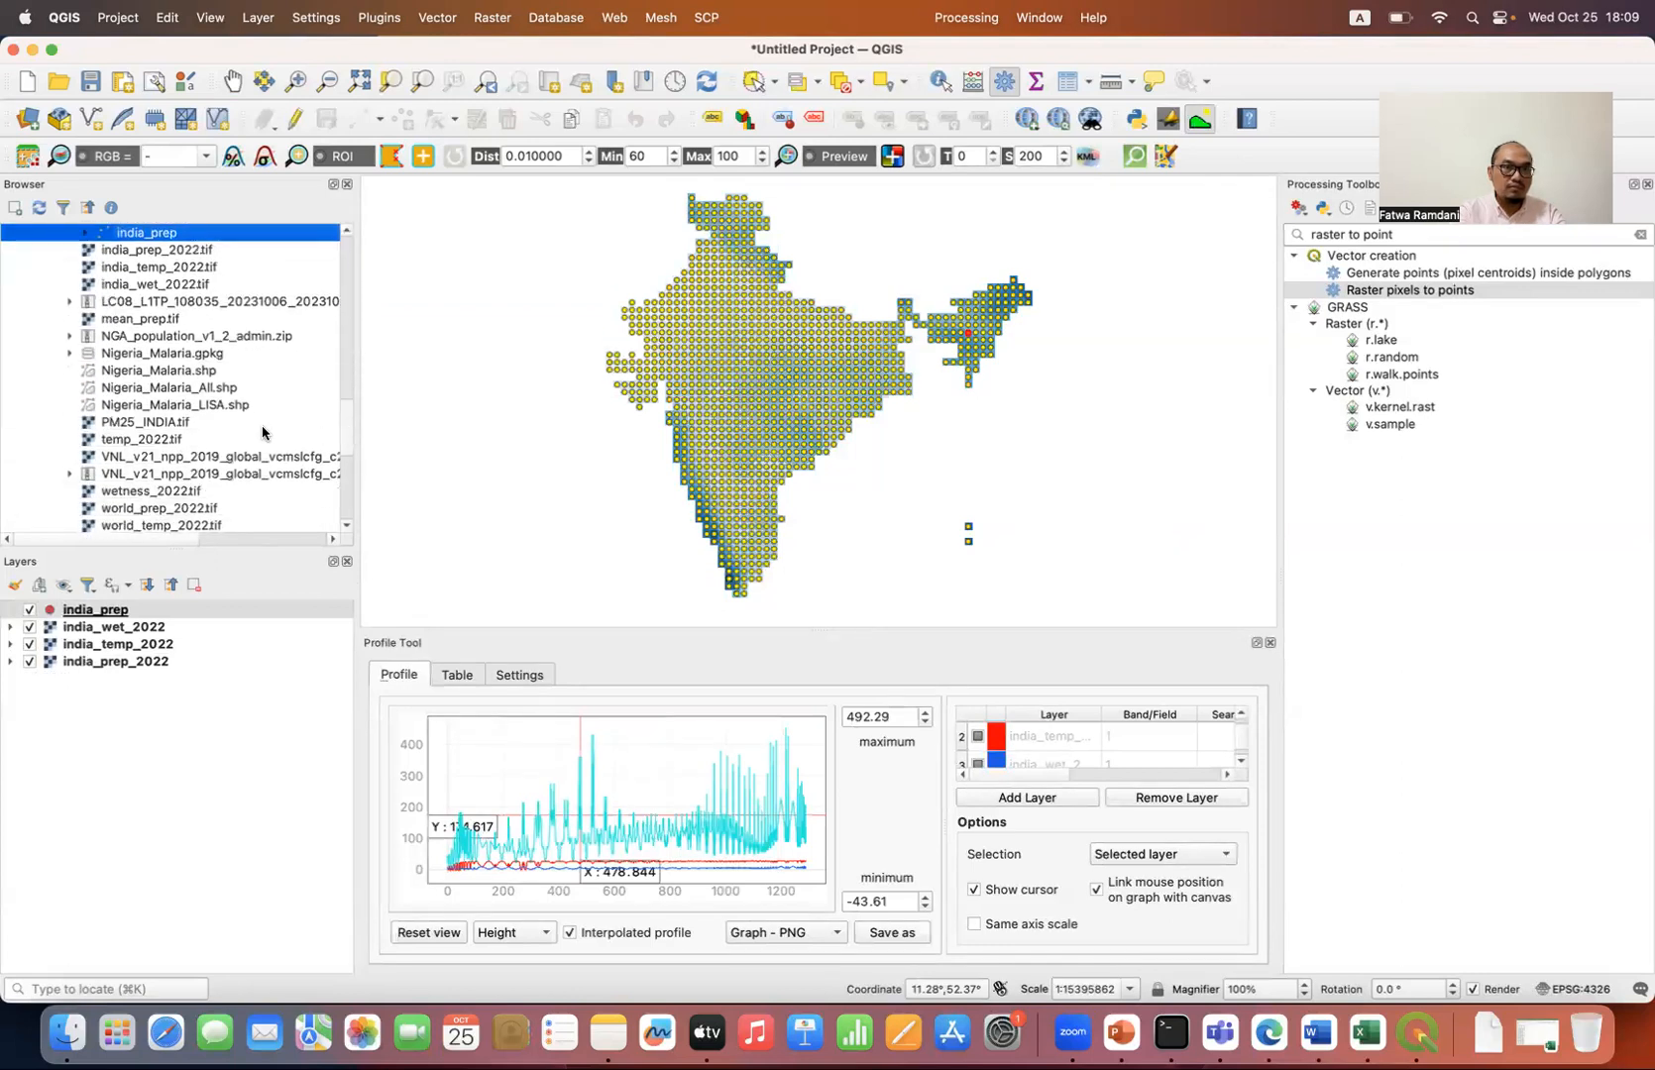
double_click(165, 423)
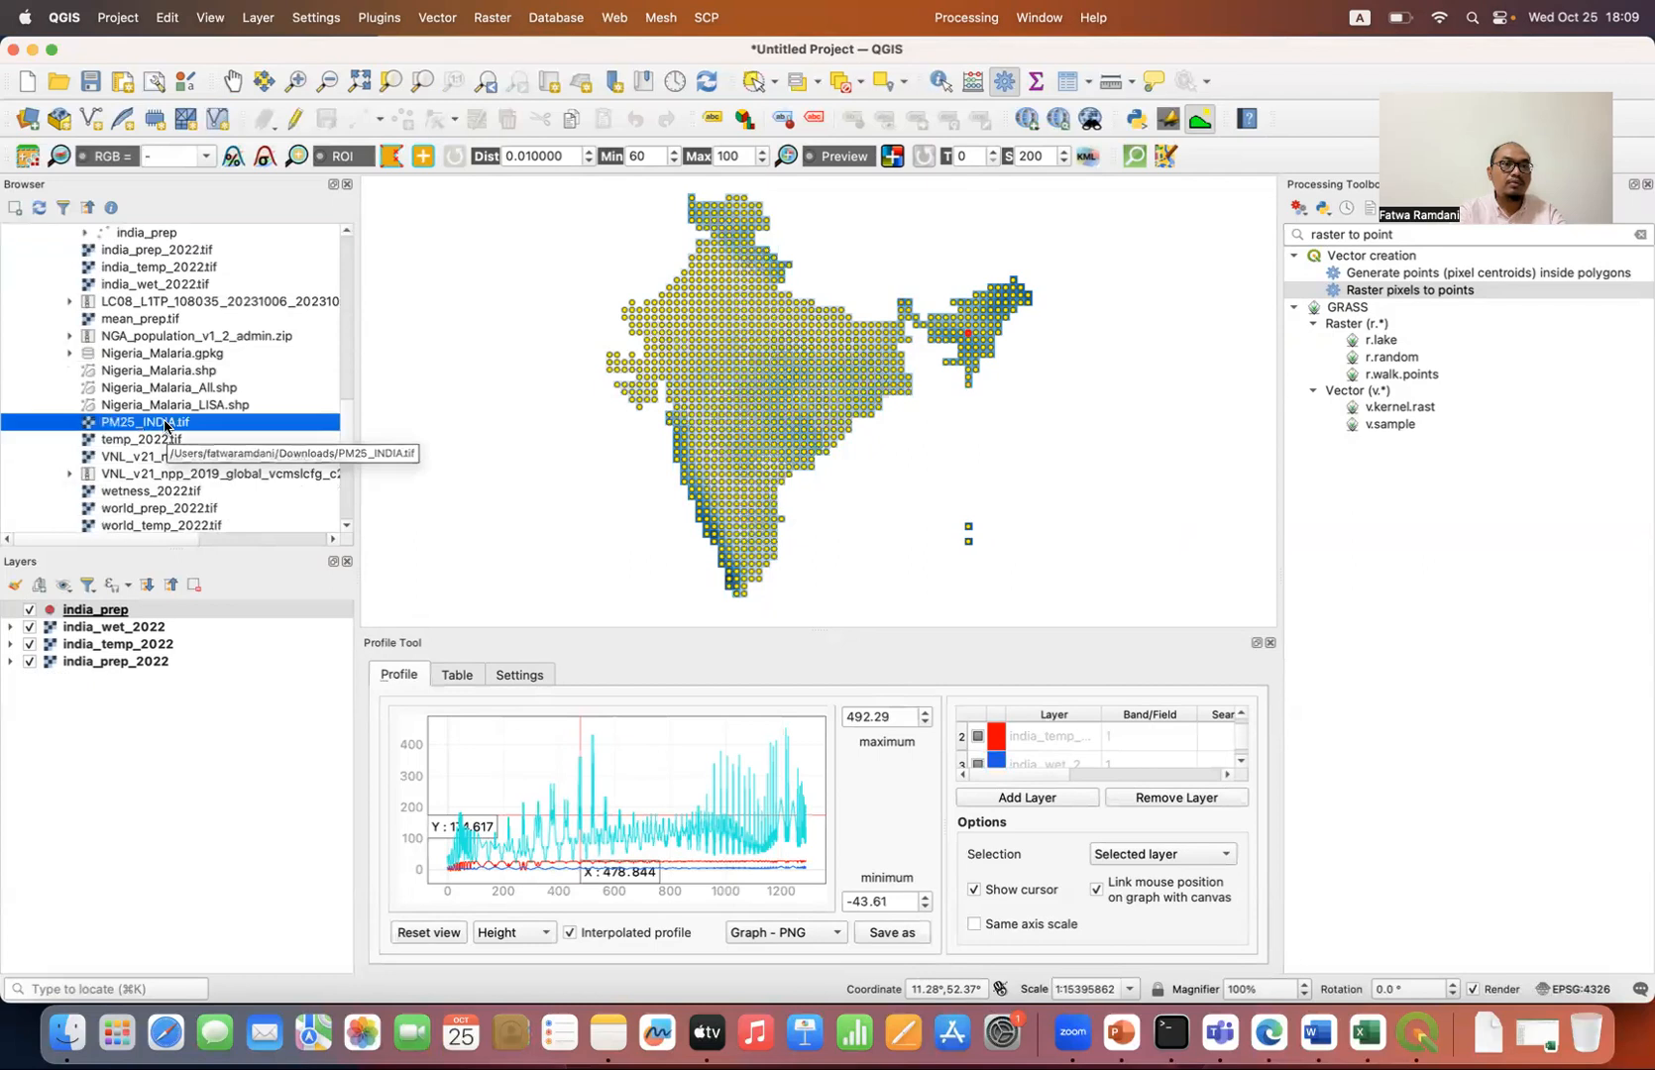
left_click(170, 584)
Step: Add PM25_INDIA to the profile with a yellow line and replot the profile along the india_prep points
left_click(1004, 798)
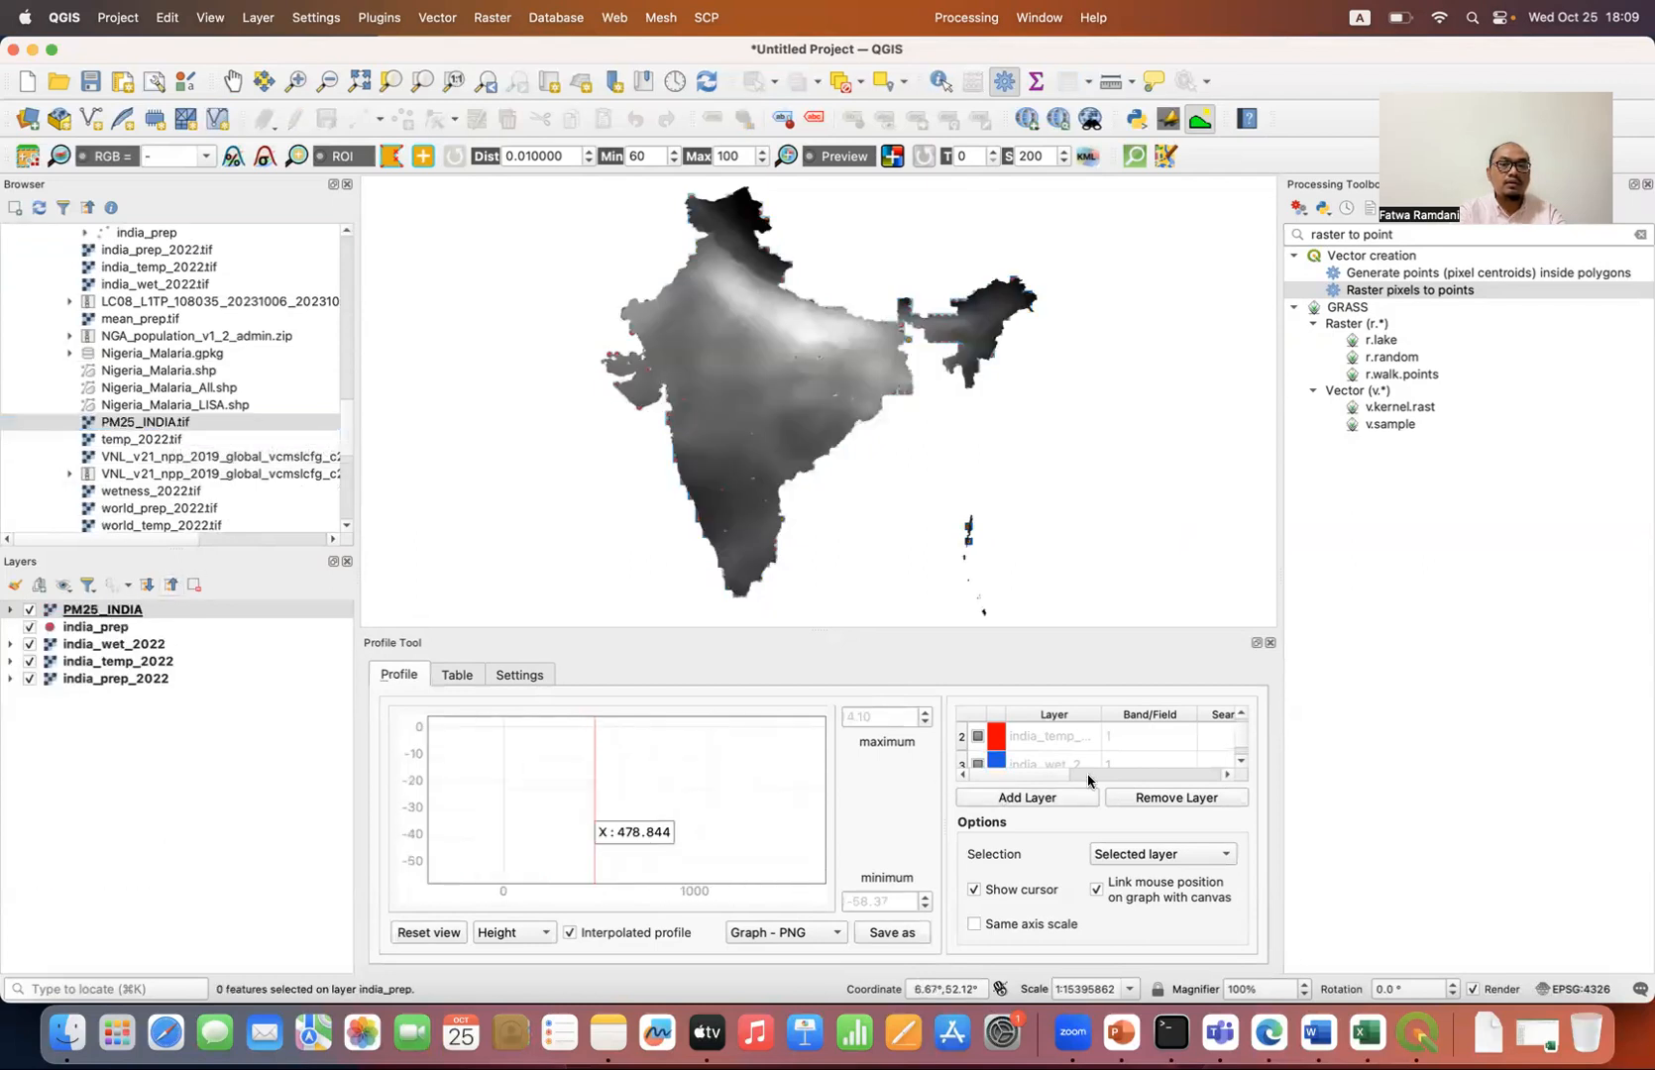
left_click(1240, 764)
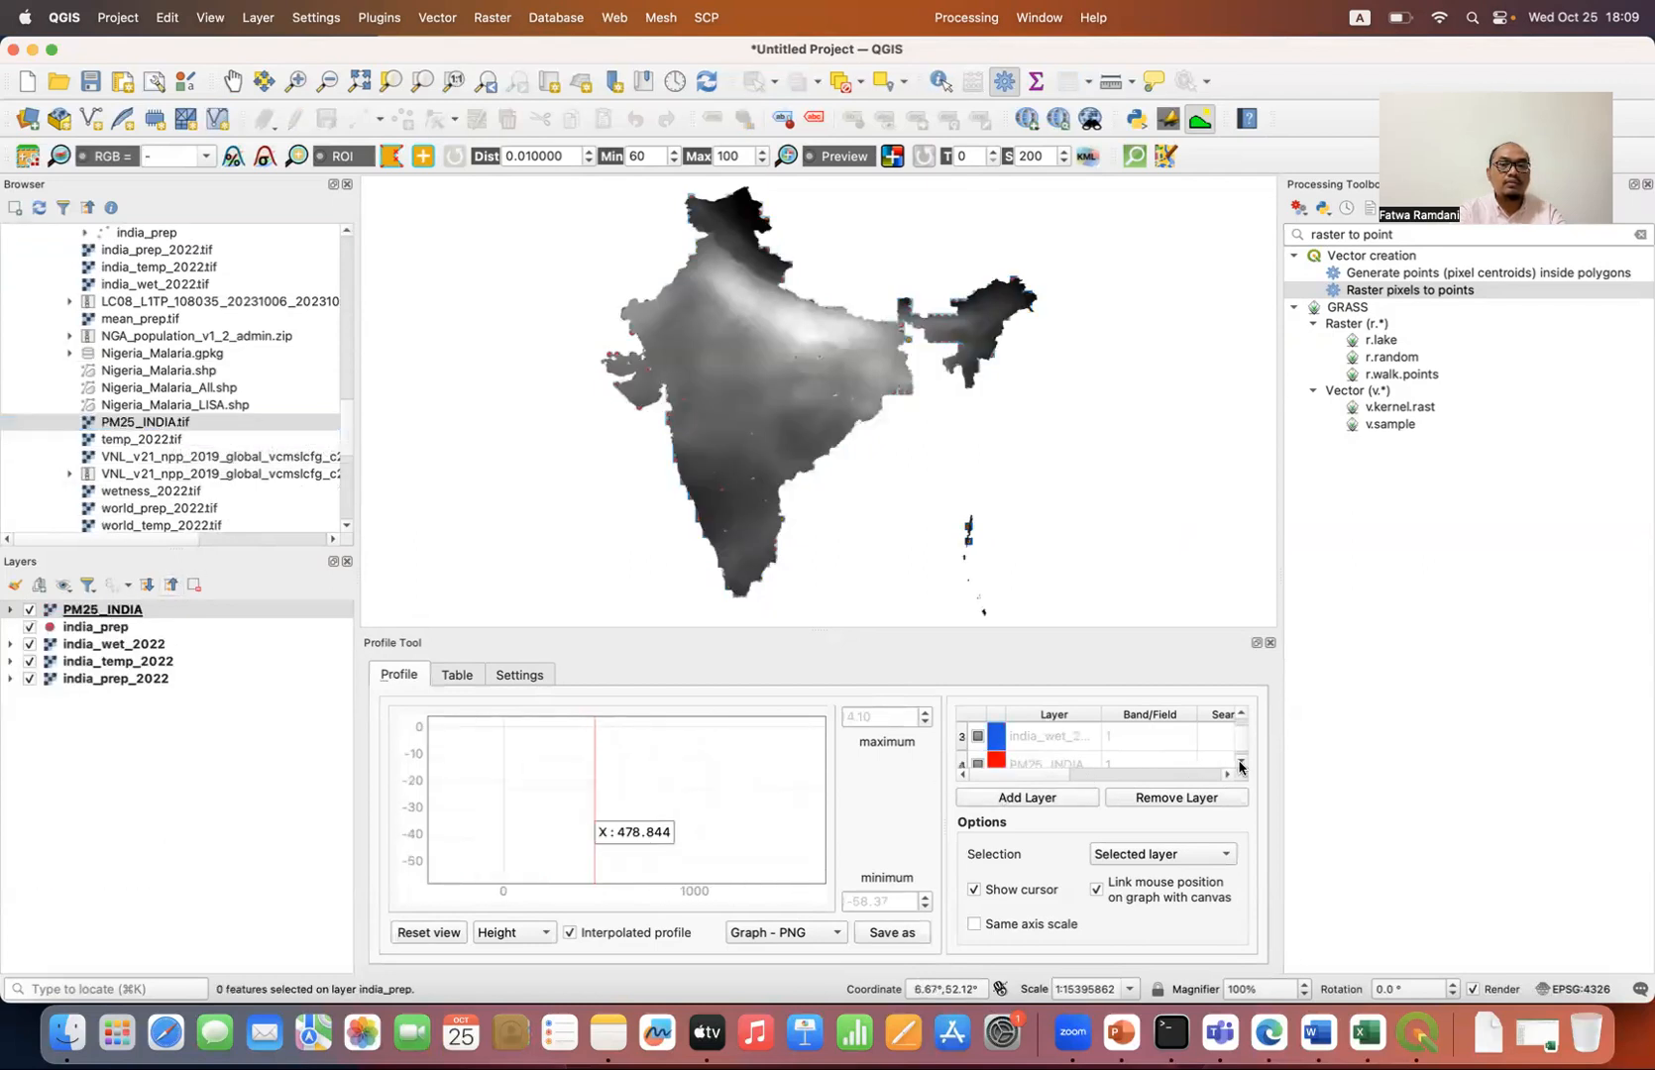
left_click(1000, 758)
left_click_drag(121, 771, 135, 759)
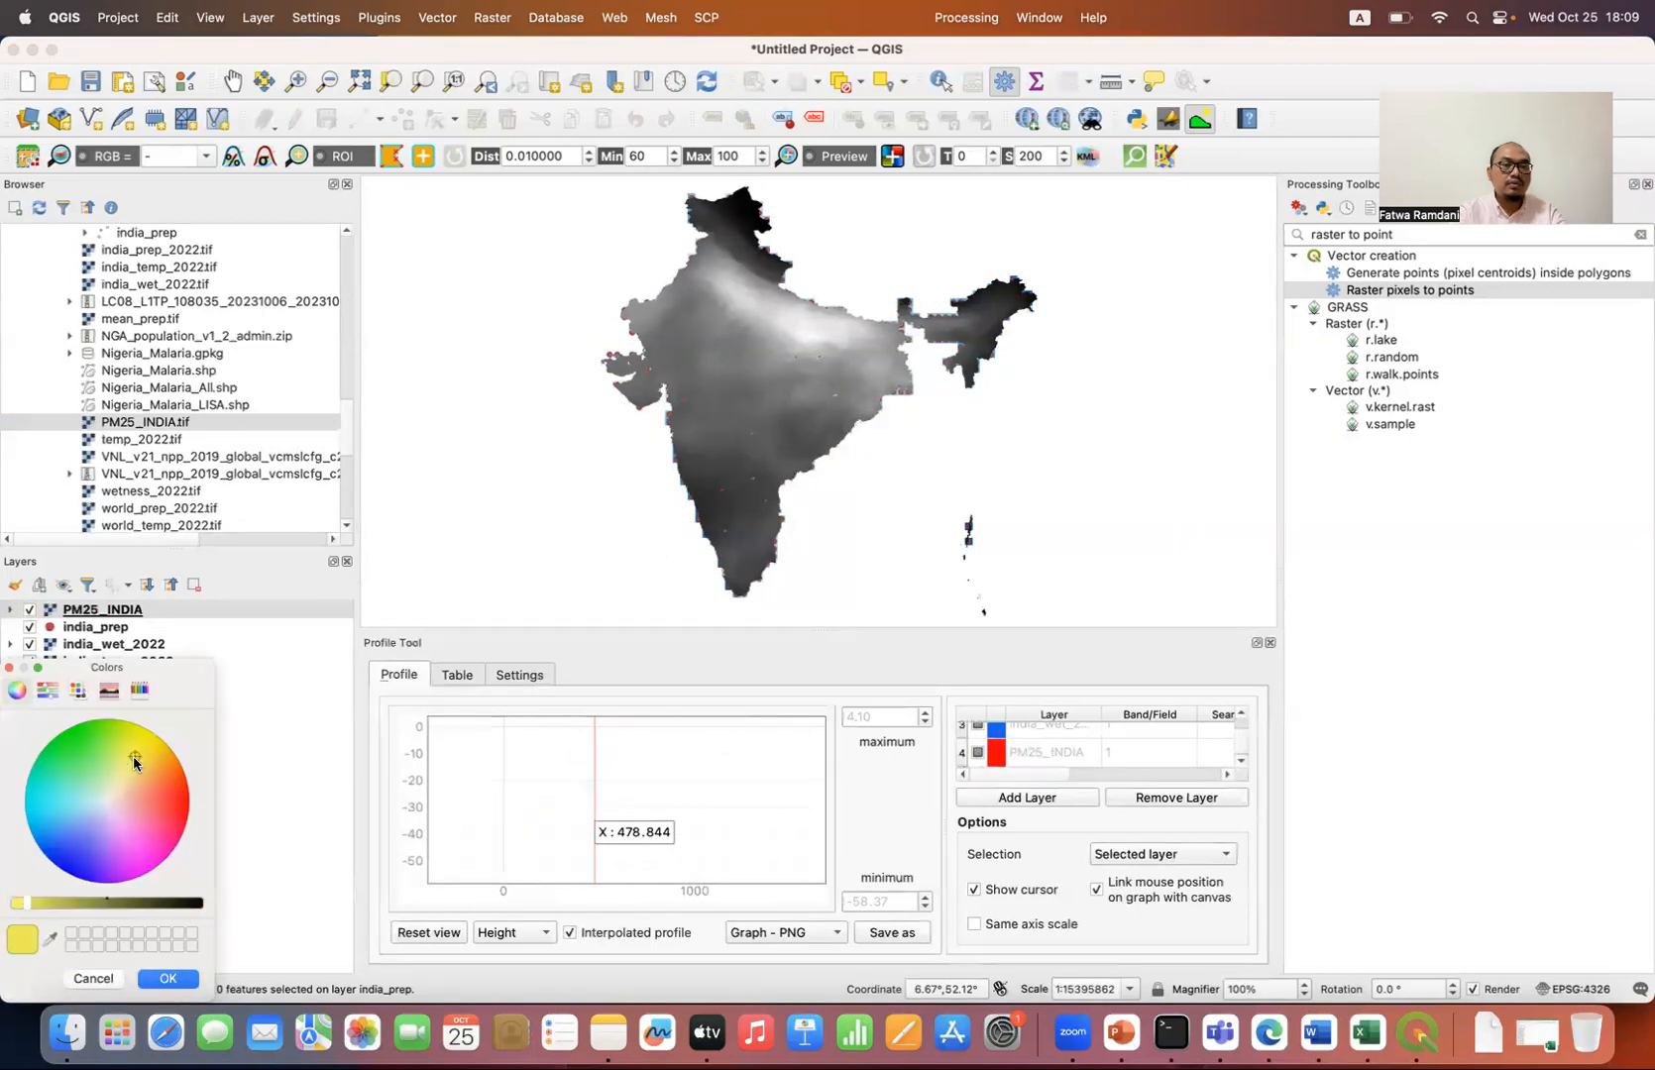
left_click(168, 978)
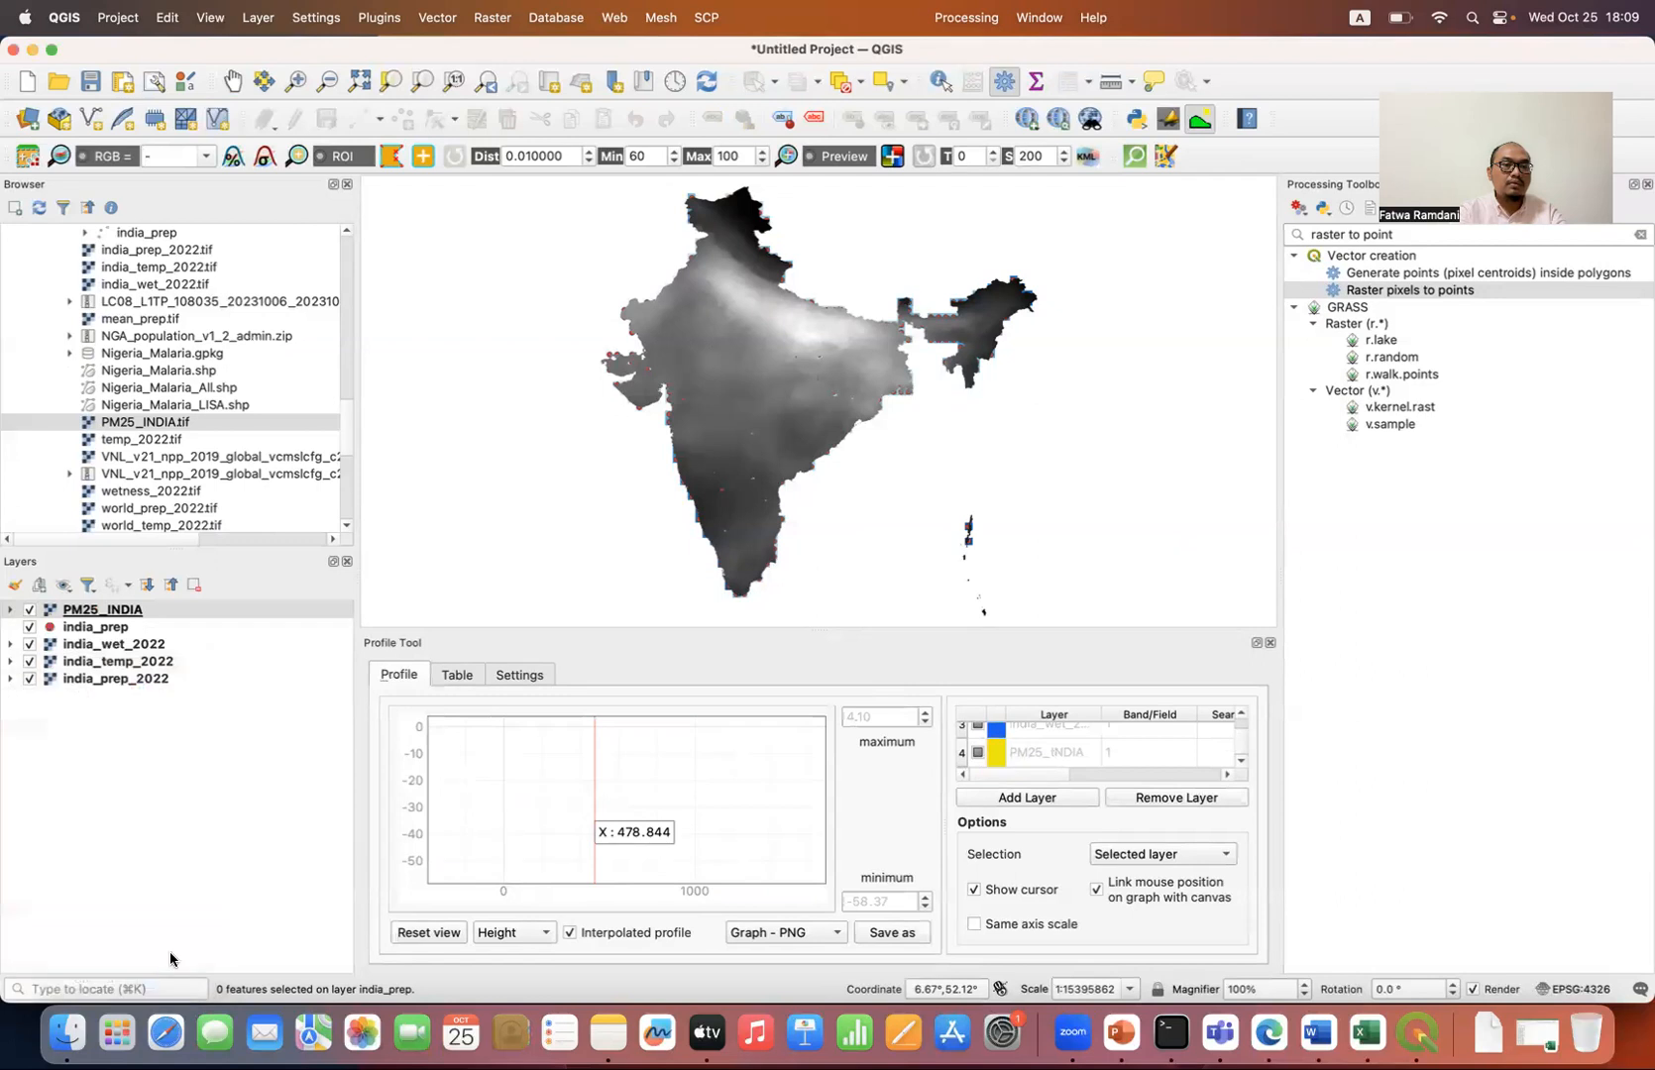
left_click(126, 630)
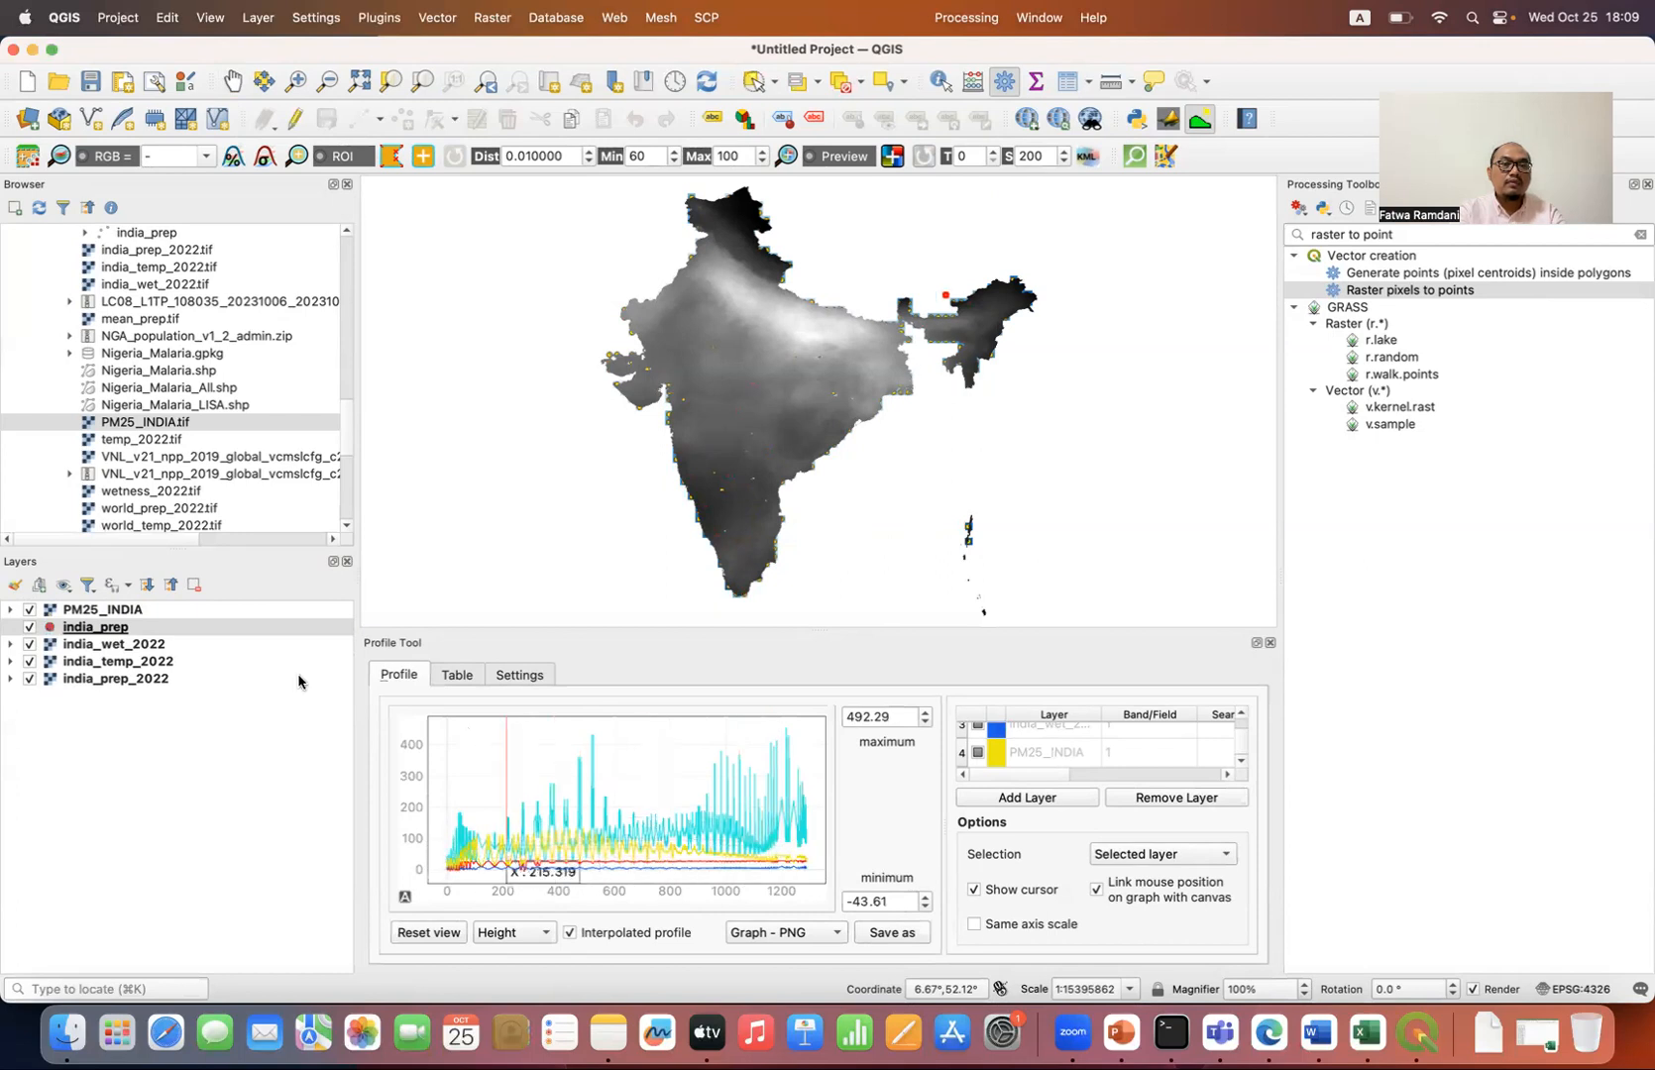
Step: Move the india_prep layer above PM25_INDIA and replot the profile along its points using the Selected layer selection
left_click_drag(150, 630, 149, 609)
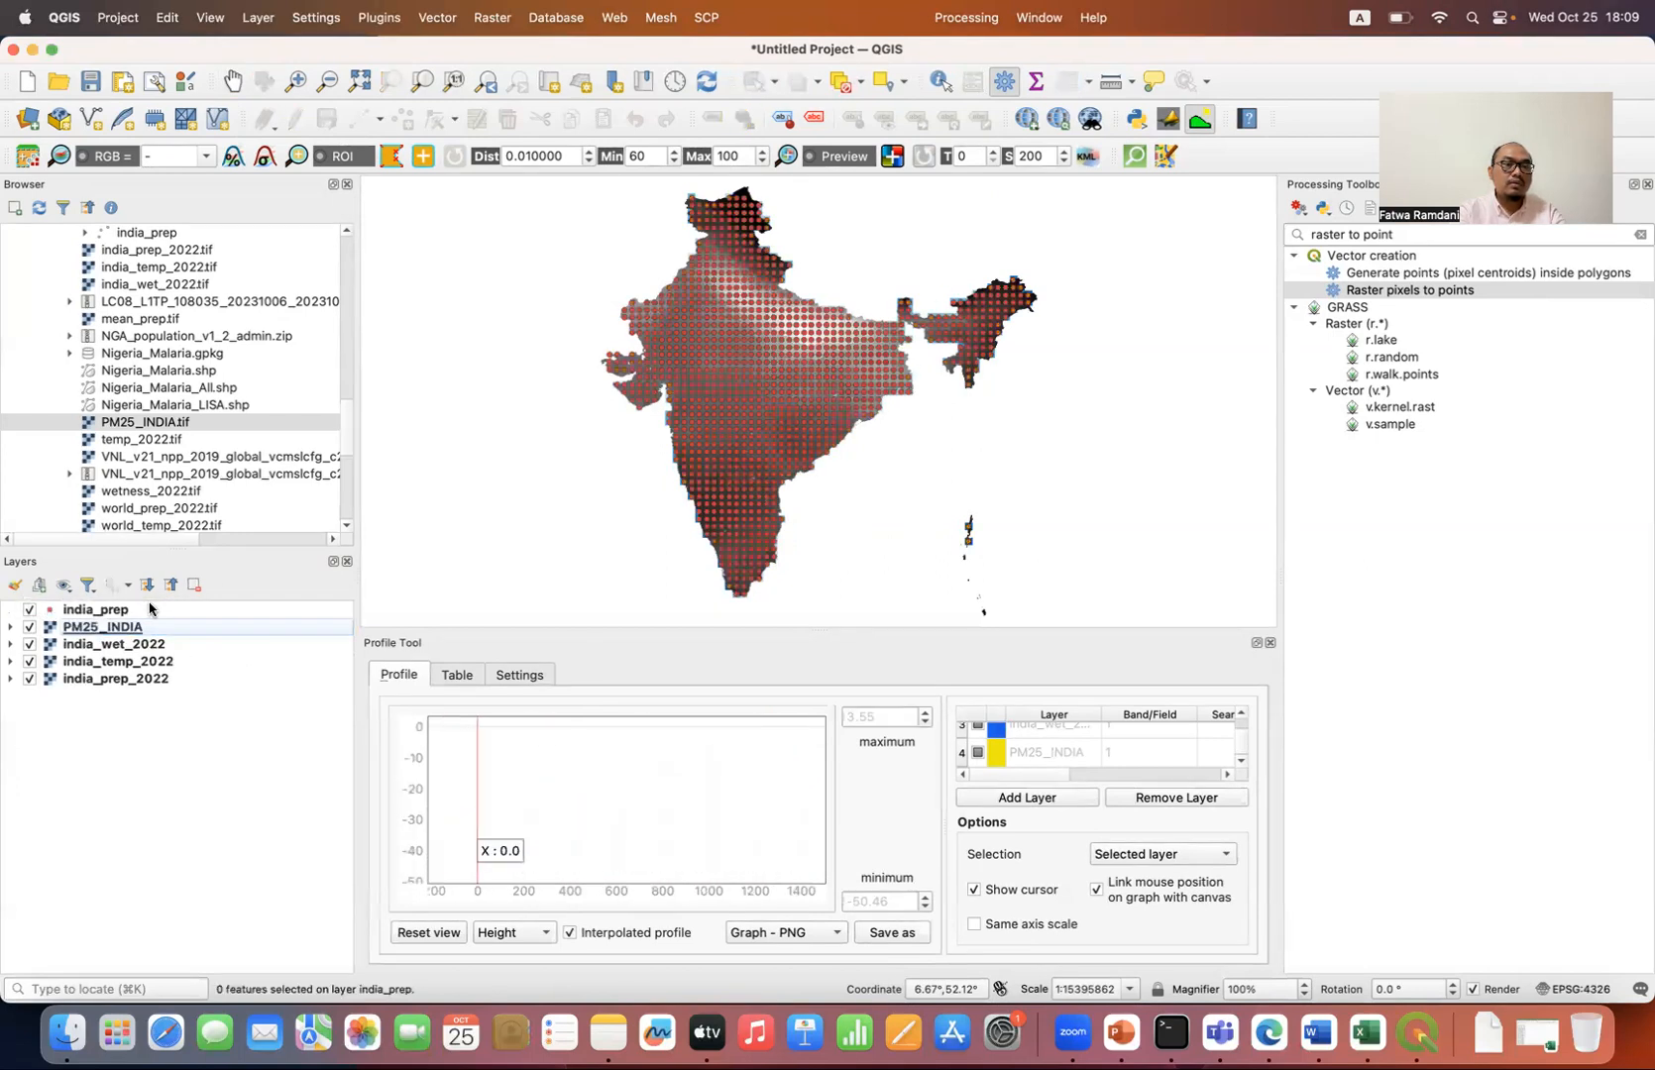
left_click(451, 675)
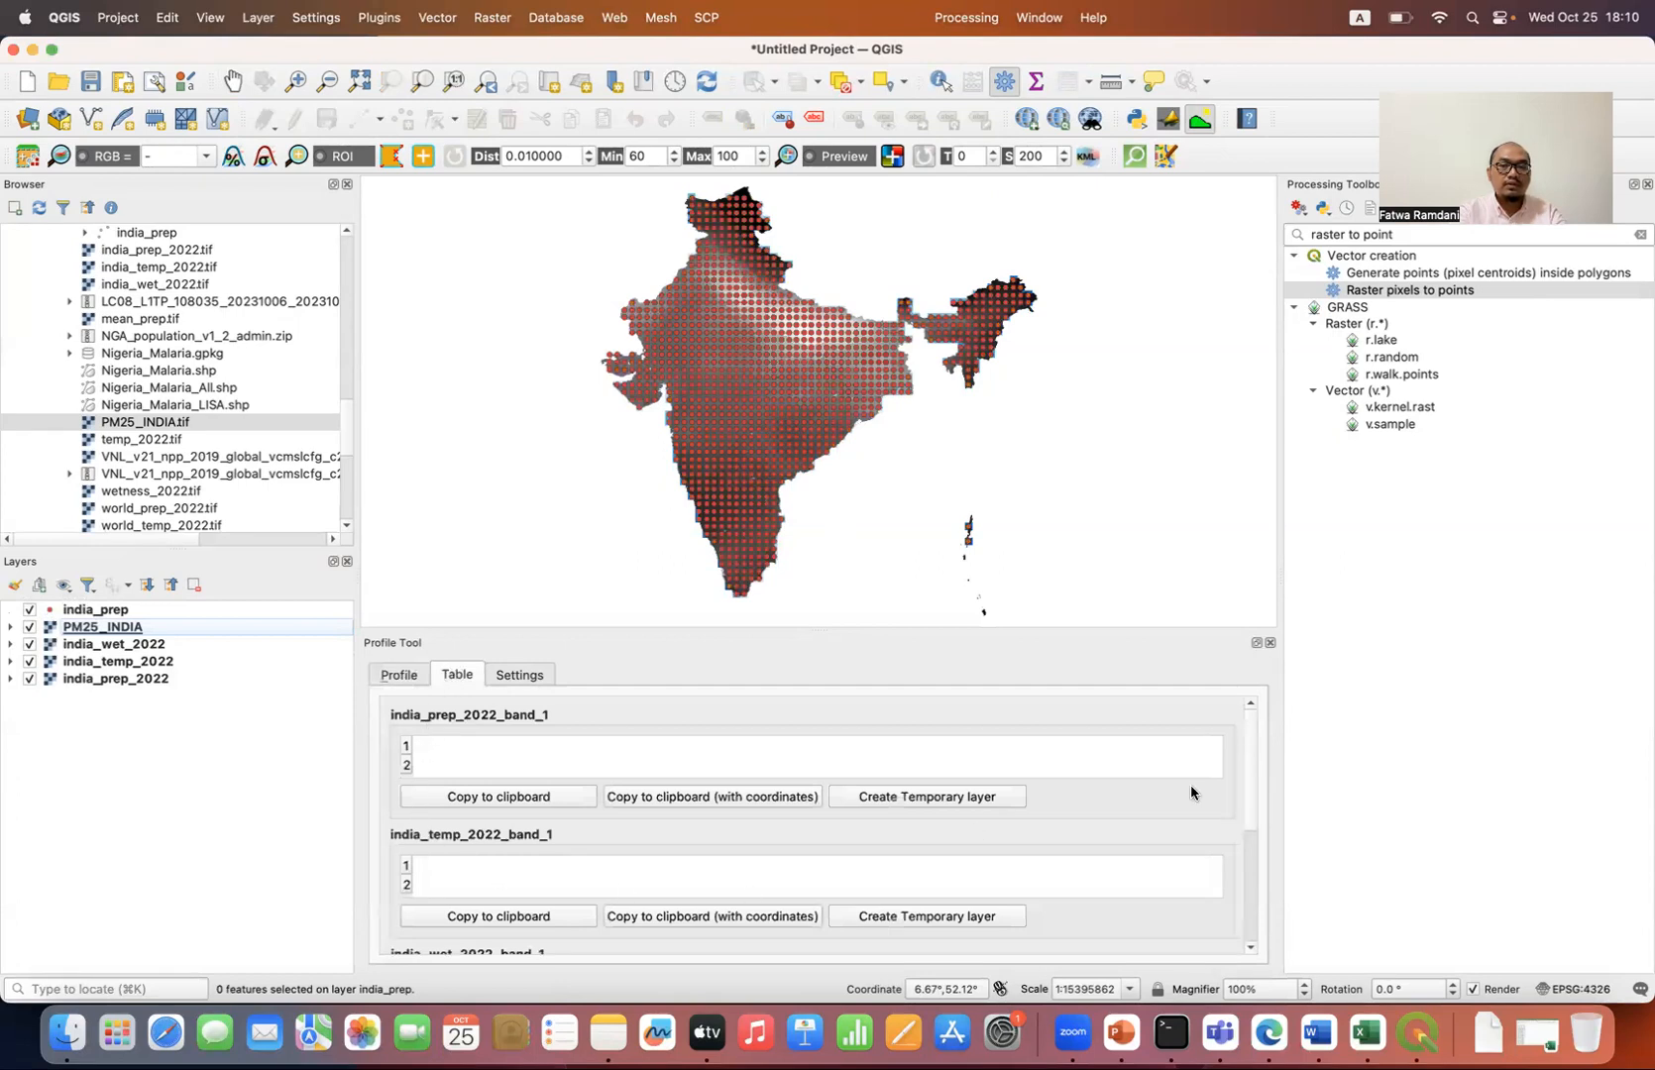
mouse_move(1249, 773)
left_mouse_down()
mouse_move(1249, 952)
mouse_move(1249, 764)
left_mouse_up()
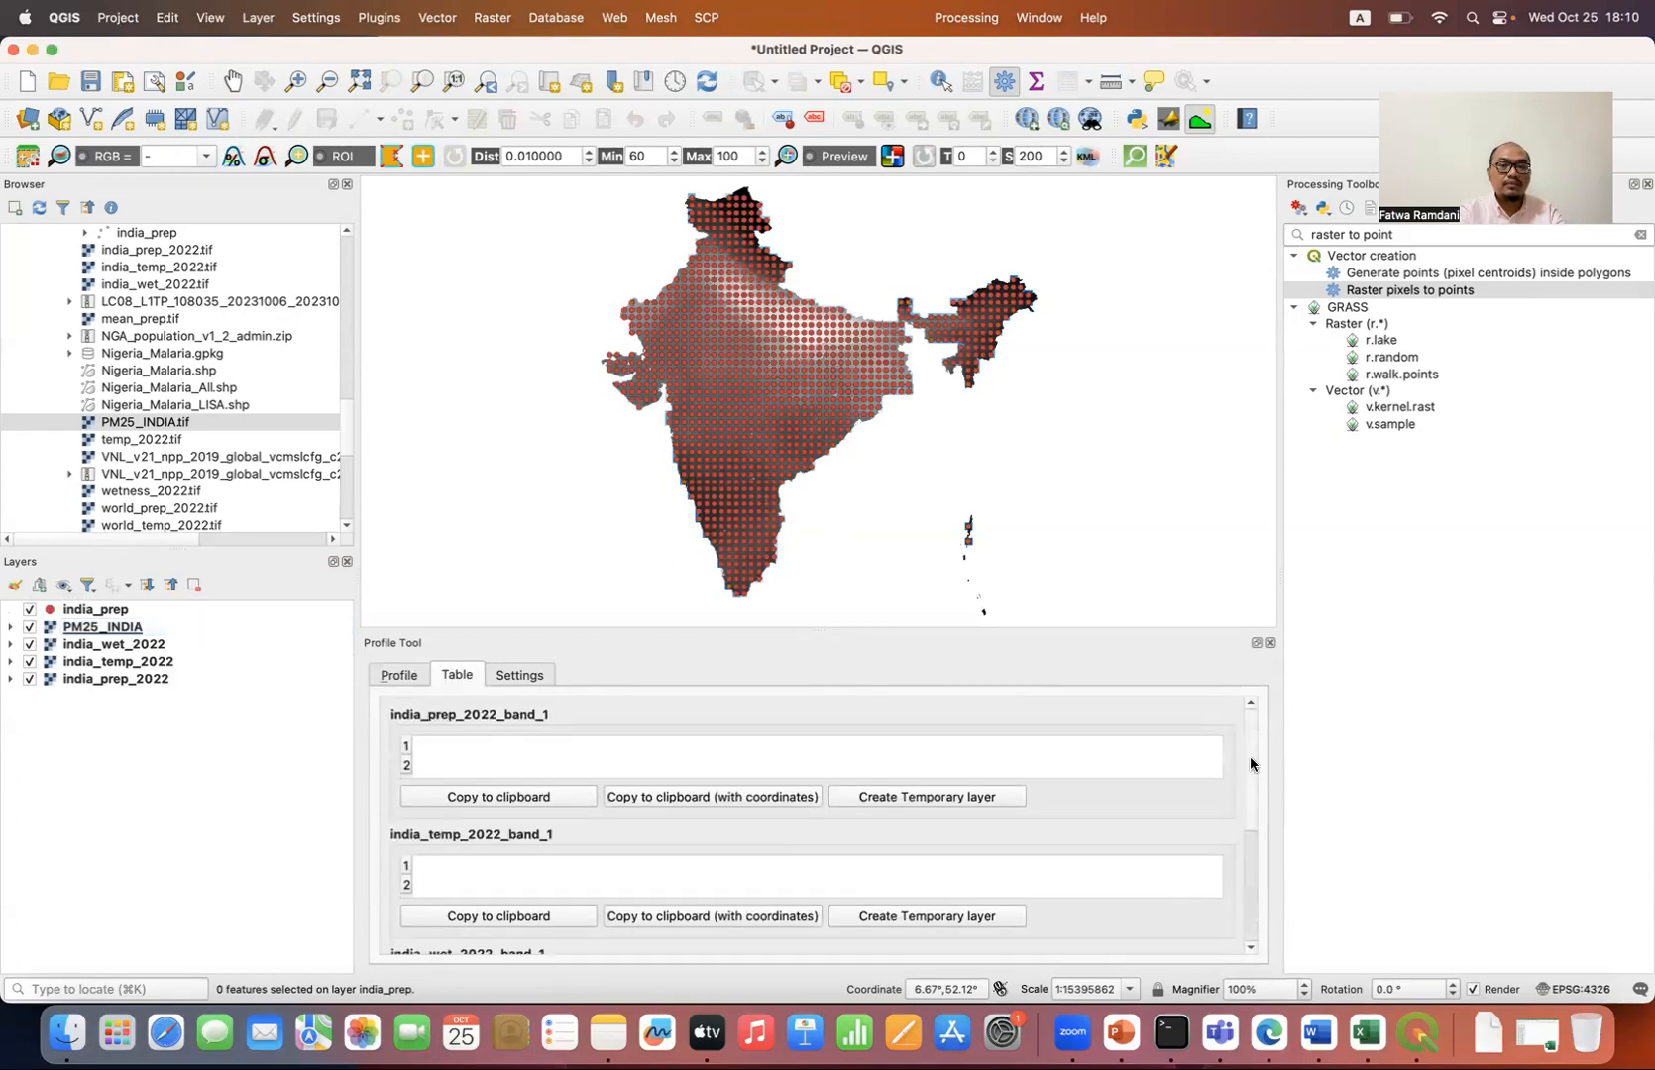
left_click(402, 677)
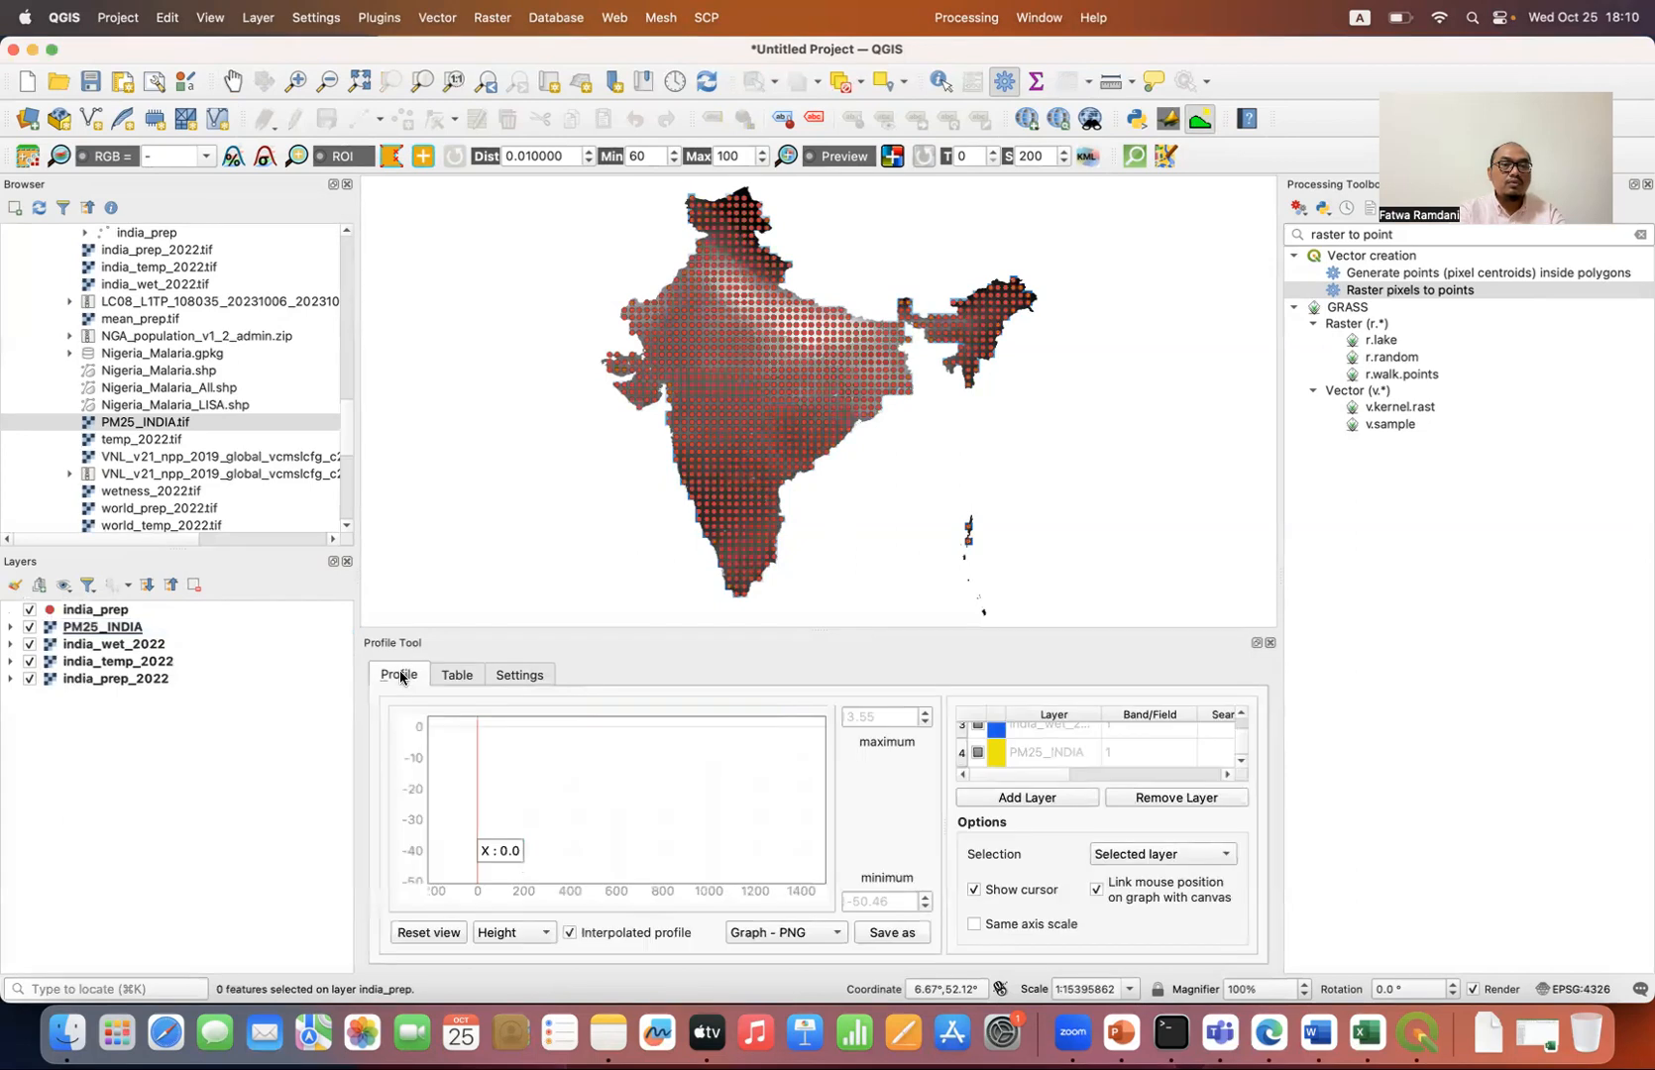
left_click(1133, 860)
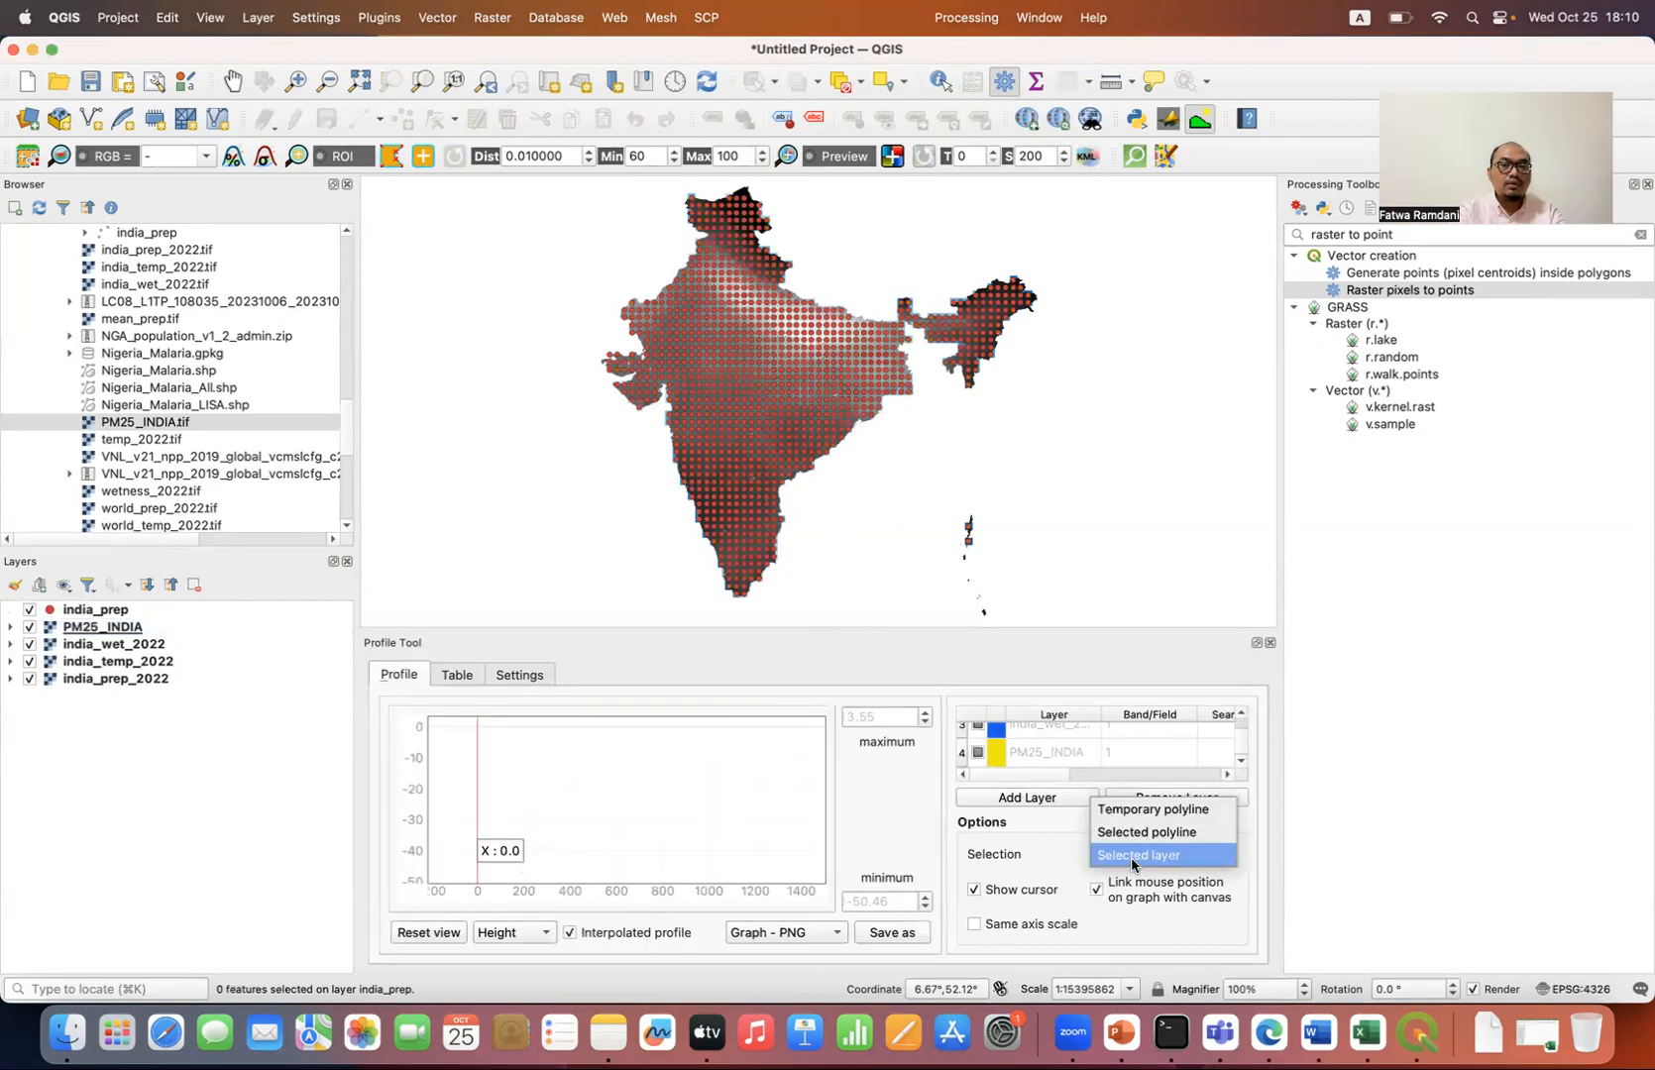
left_click(147, 610)
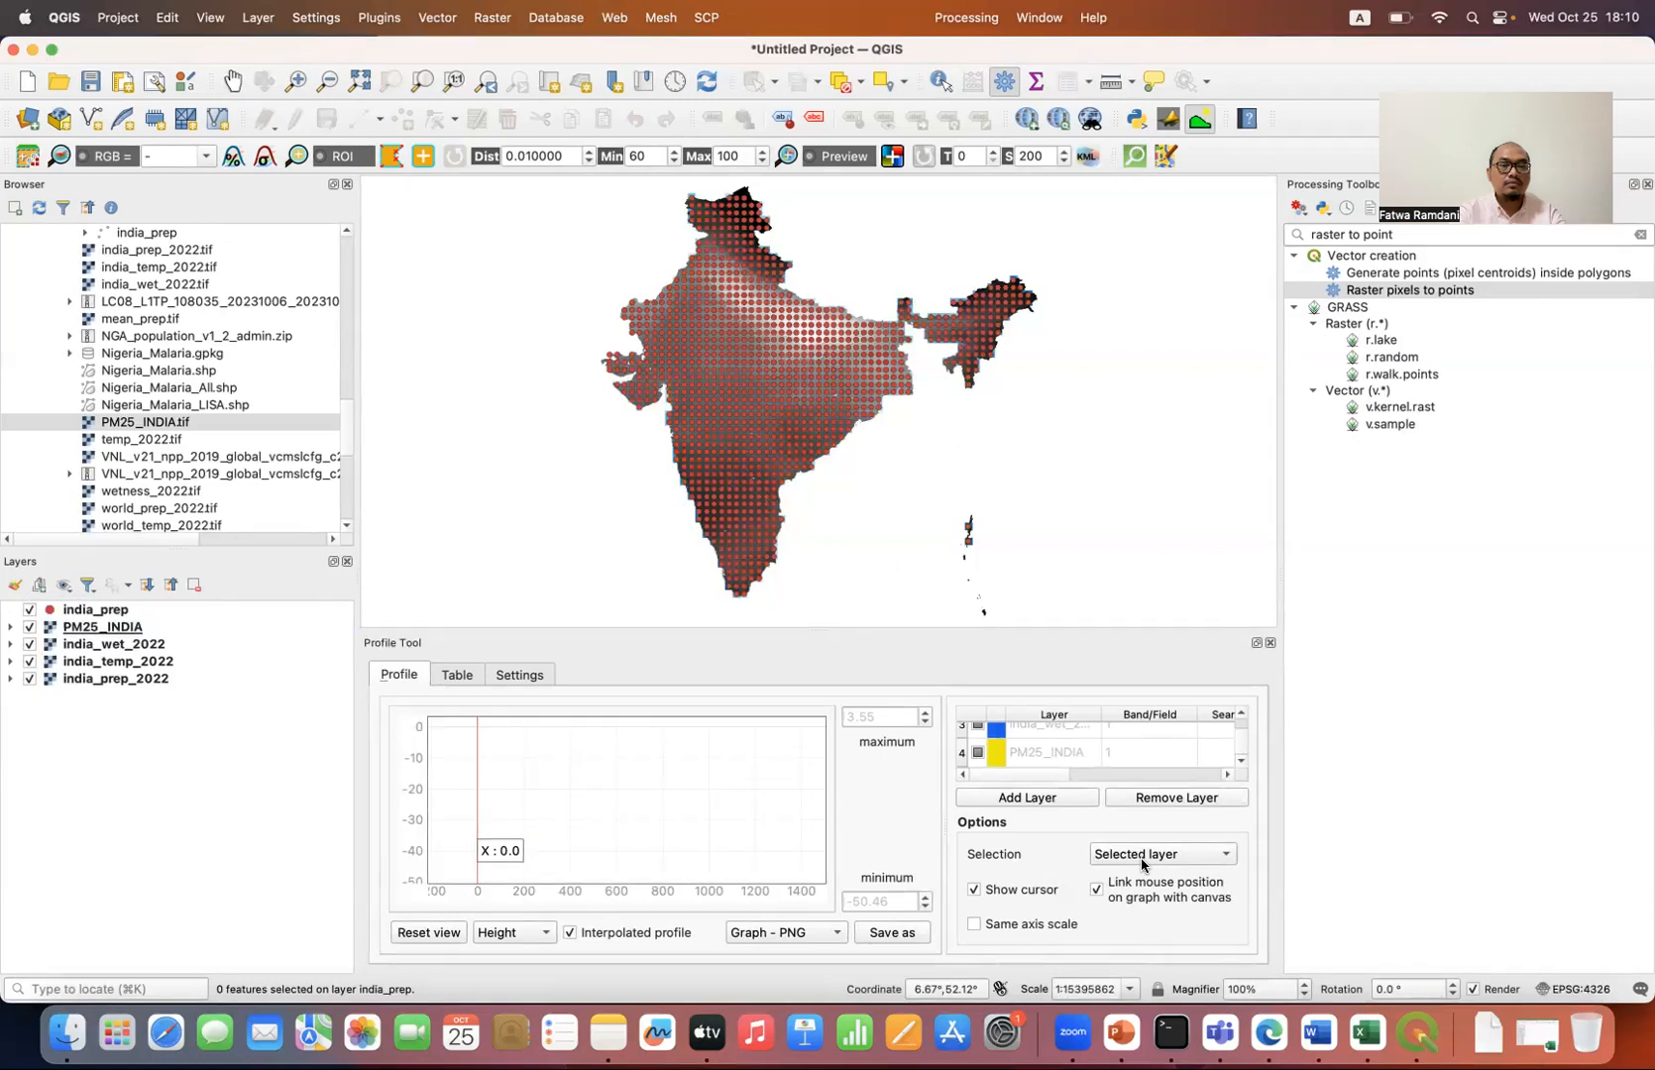
Step: Copy the india_prep_2022 band 1 values from the profile's table to the clipboard
left_click(459, 675)
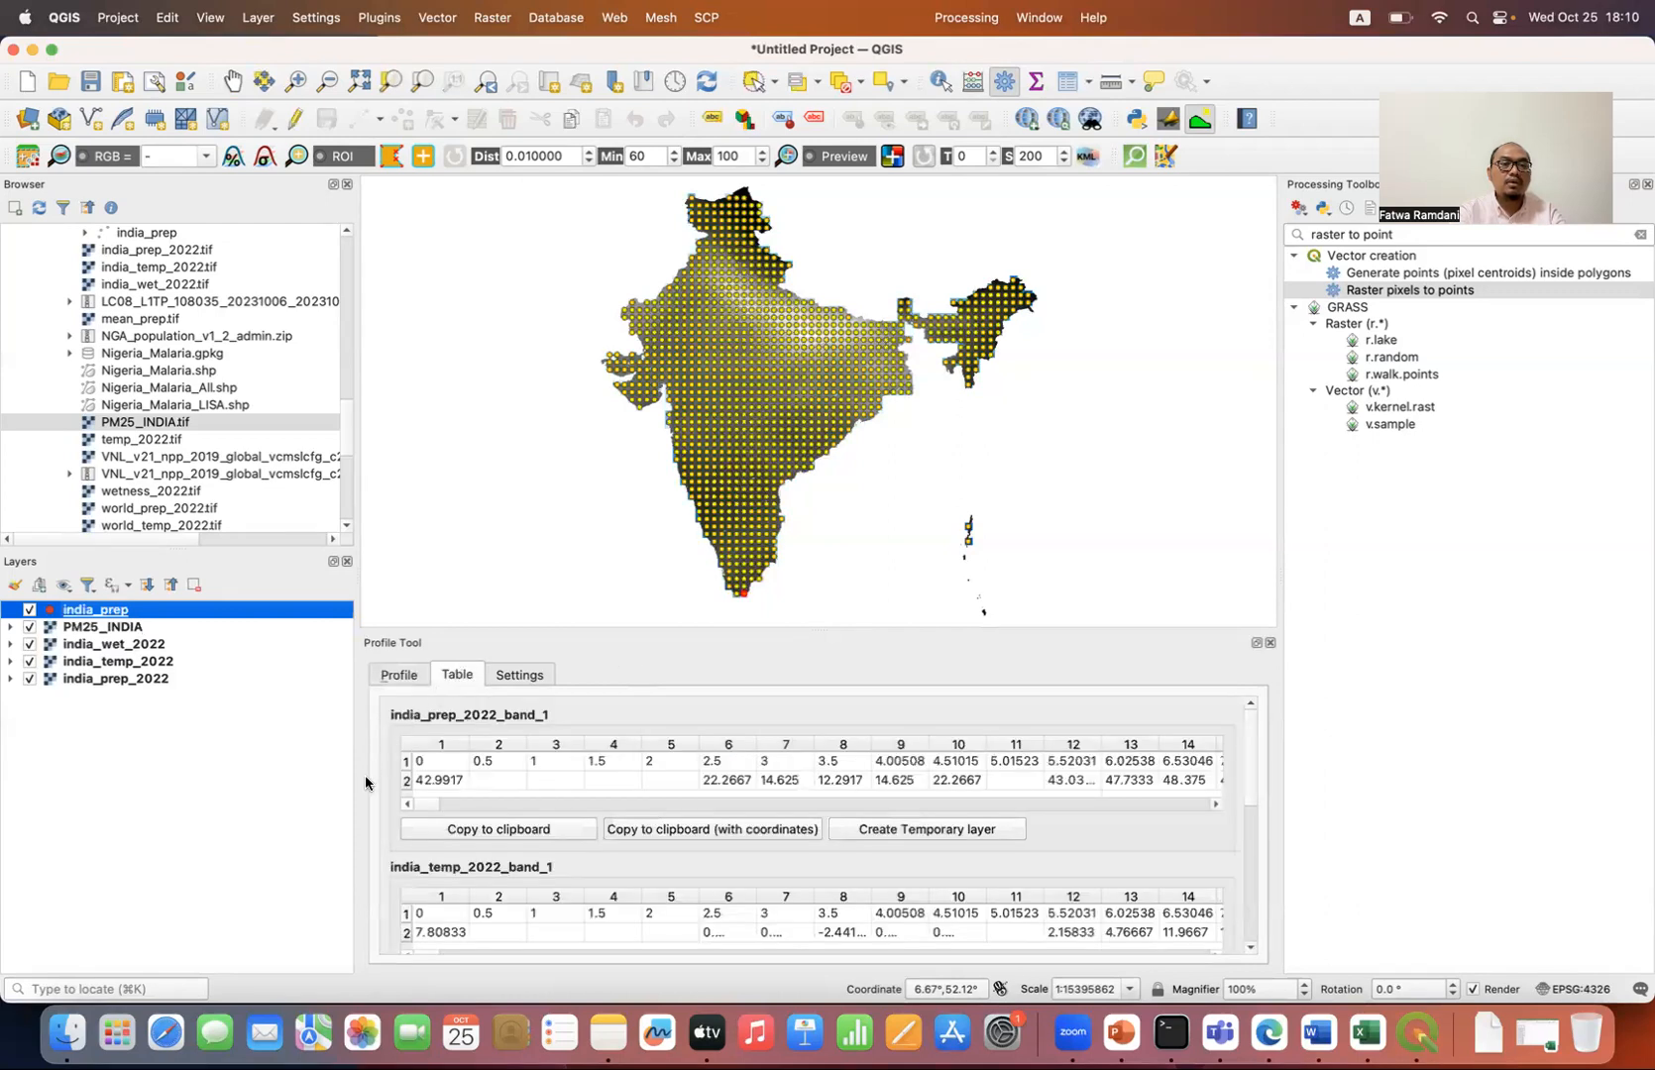
left_click(483, 830)
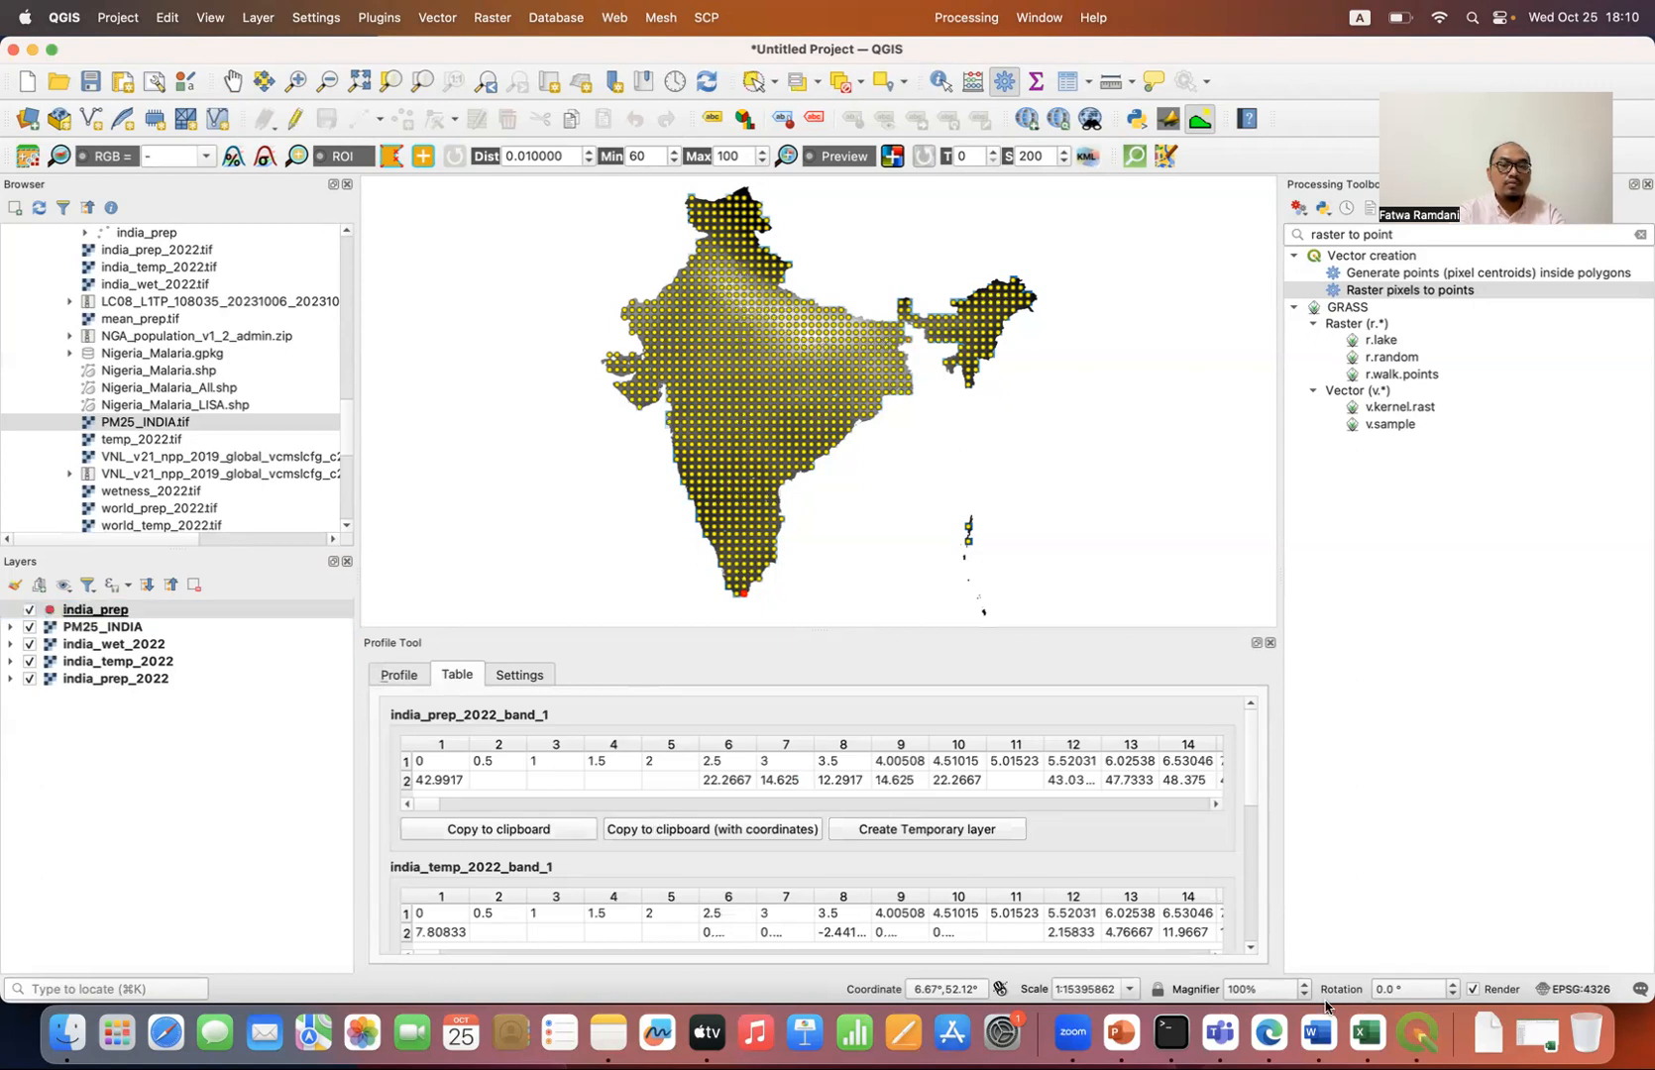
Step: Switch to Excel, examine the None entries among the Precip, Temp, Wet and PM25 columns of Book1, and minimize the workbook
left_click(1360, 1035)
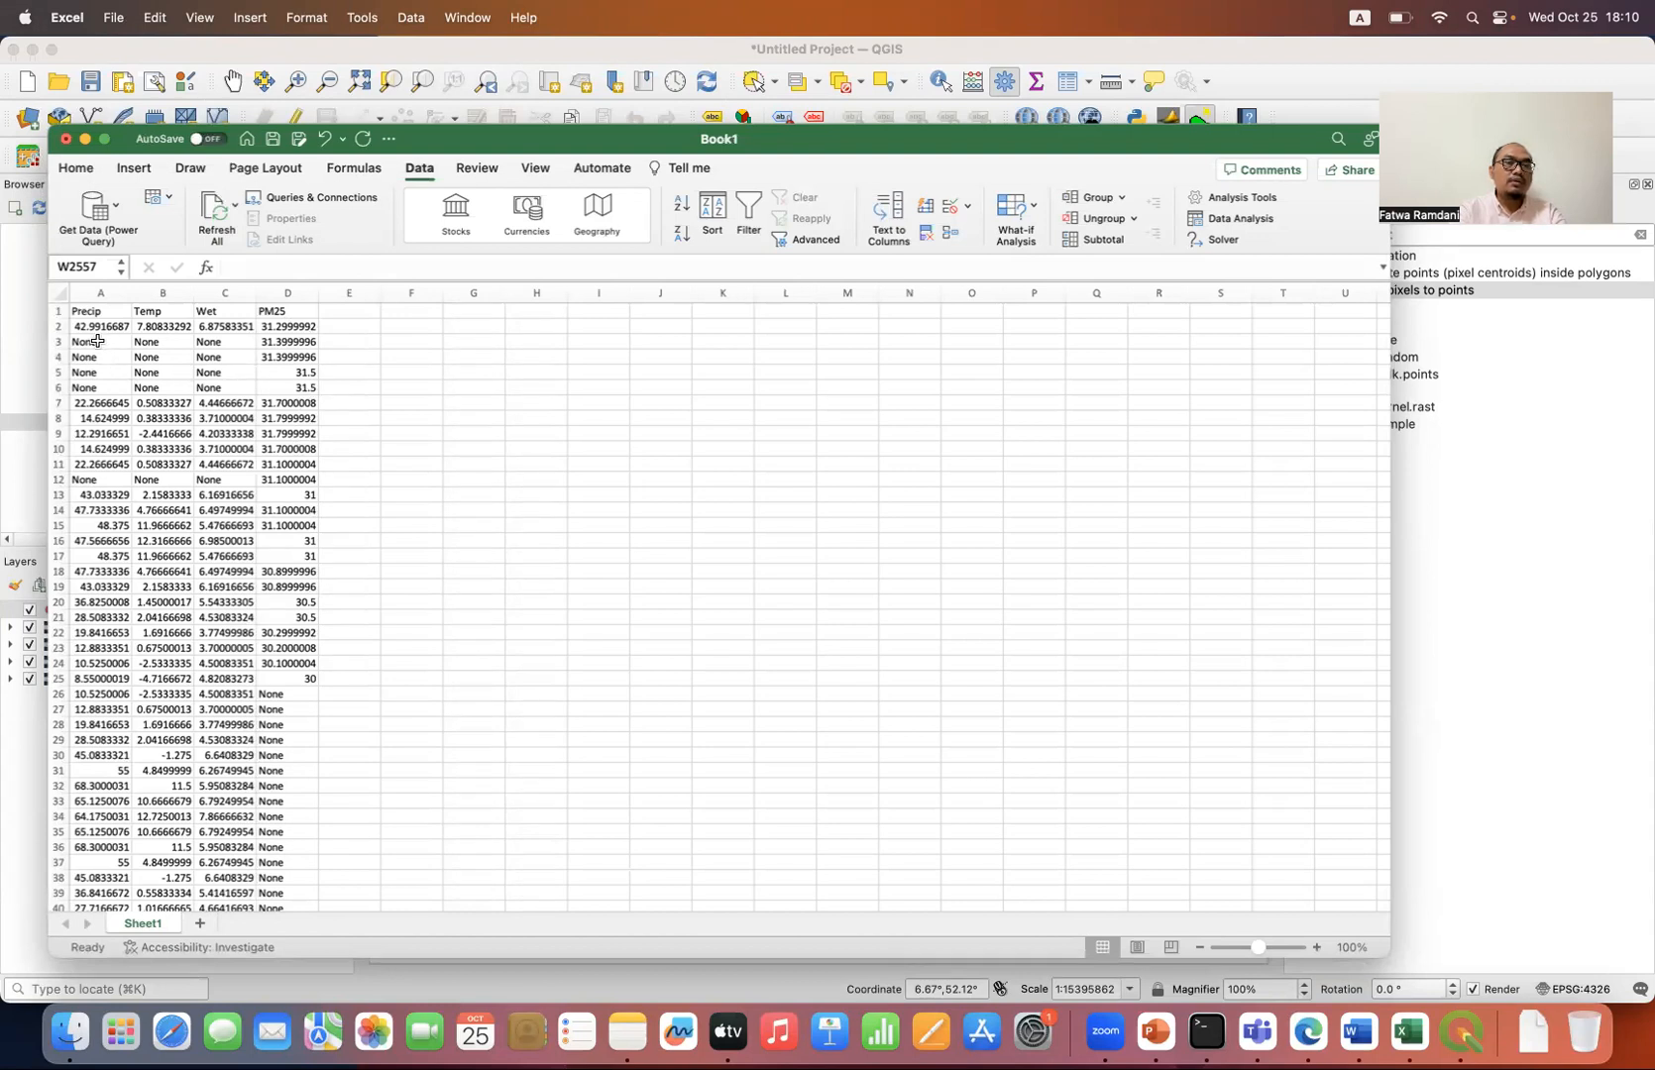
left_click_drag(101, 339, 226, 384)
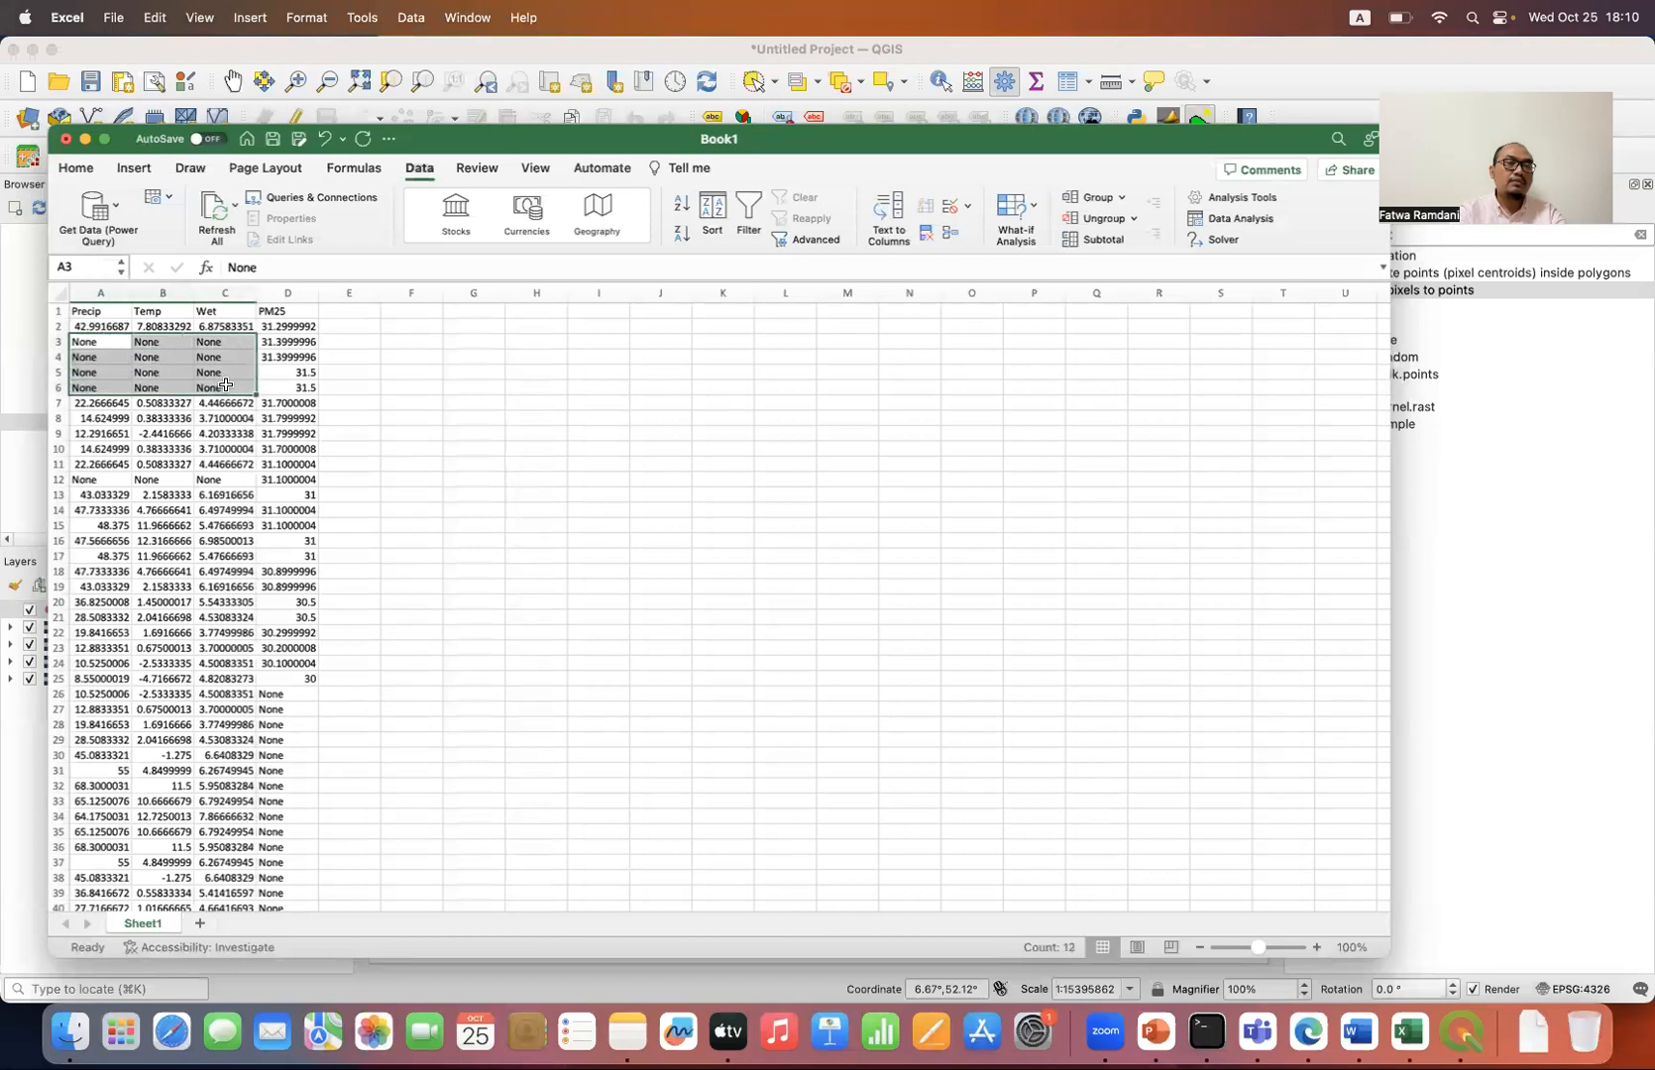
left_click(468, 416)
left_click_drag(439, 149, 493, 157)
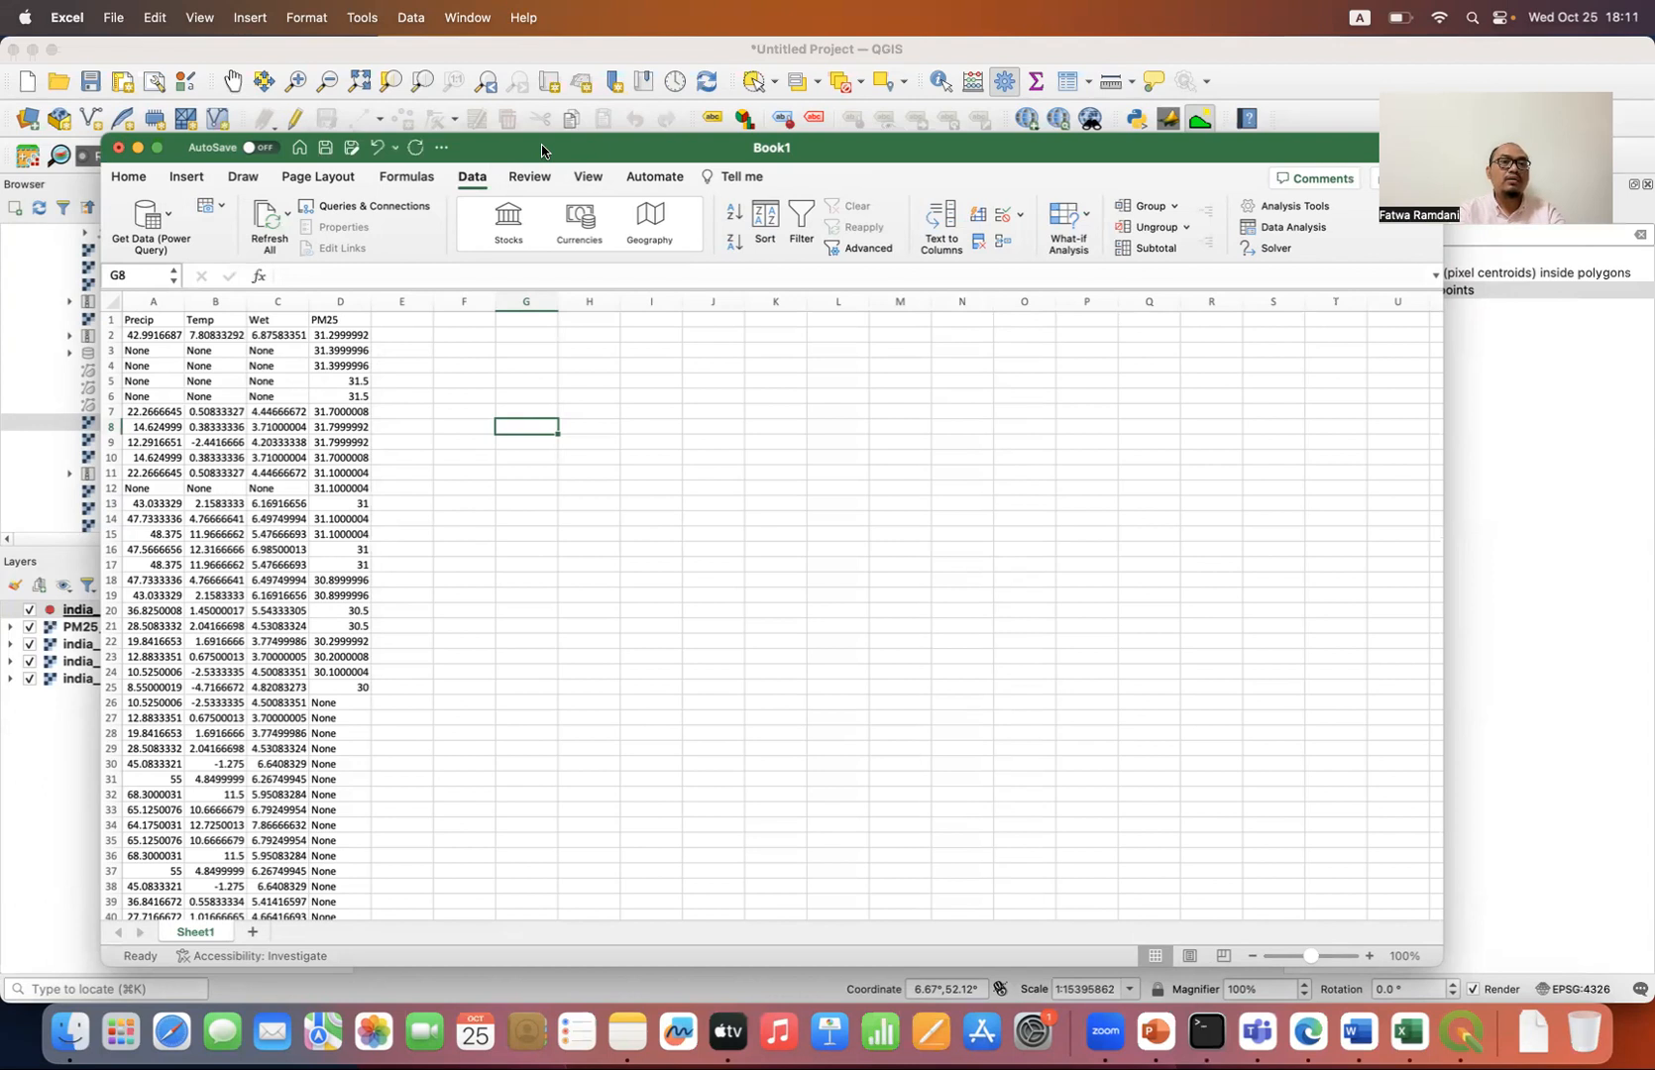
left_click(440, 409)
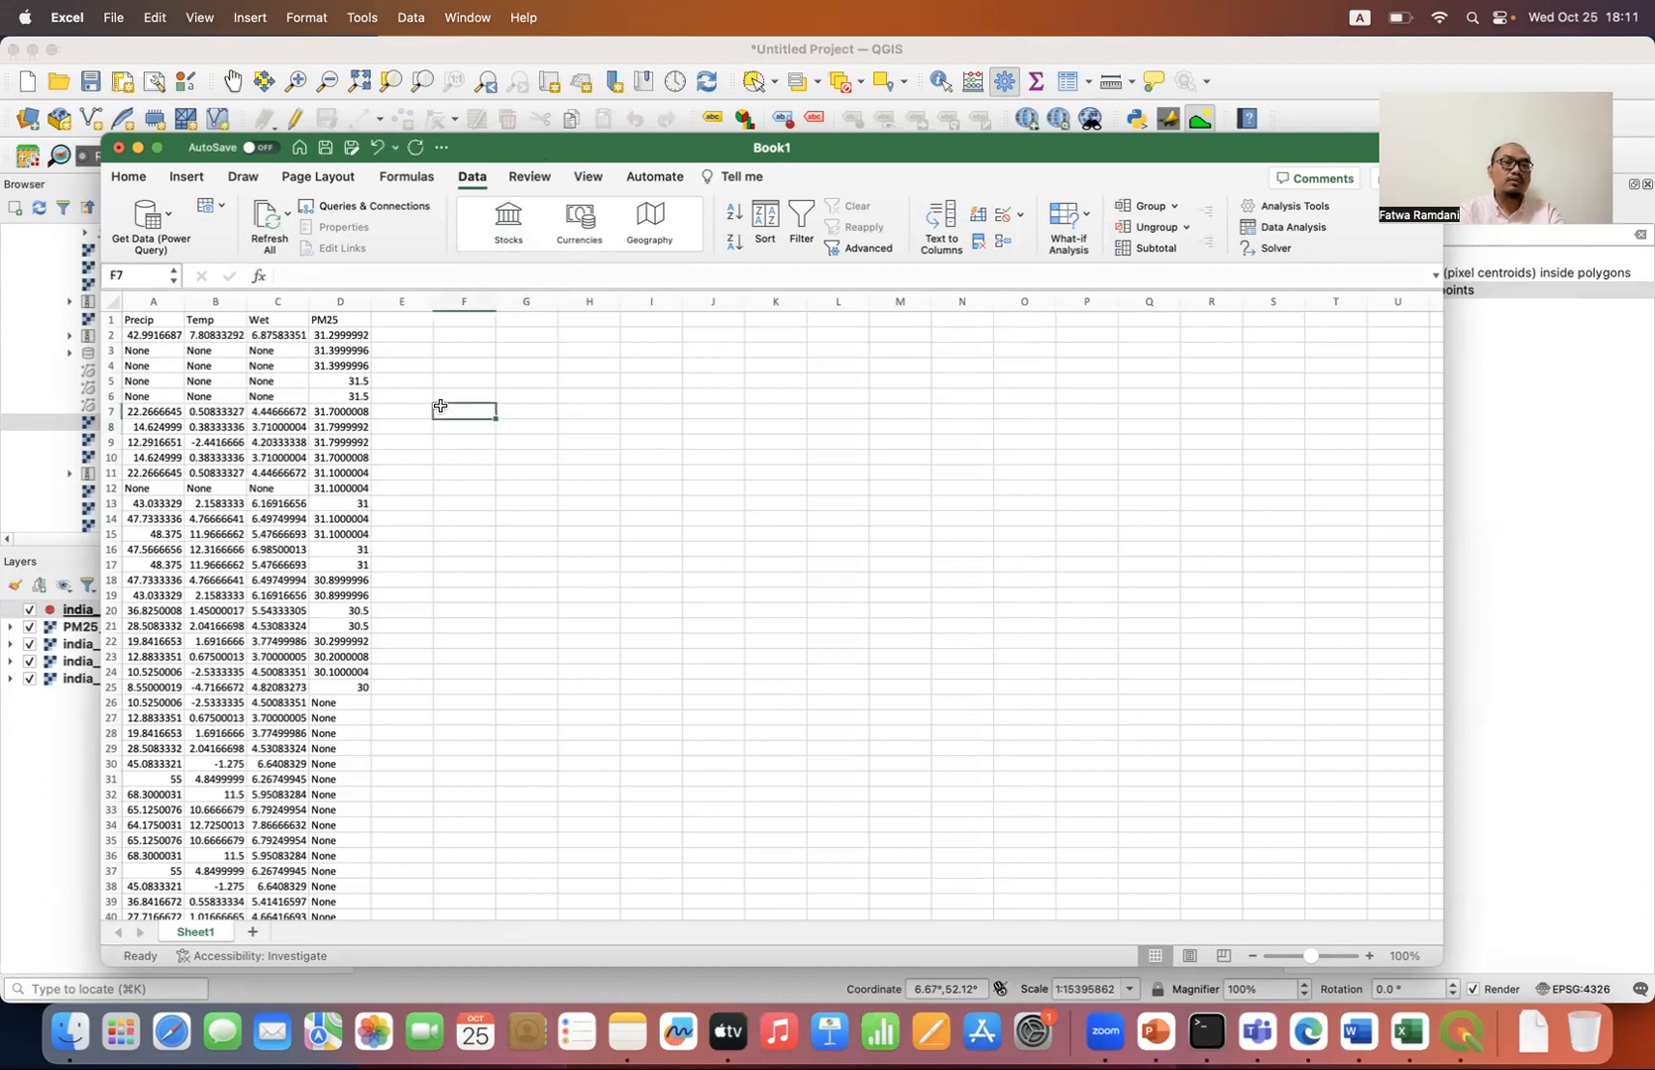
left_click(407, 335)
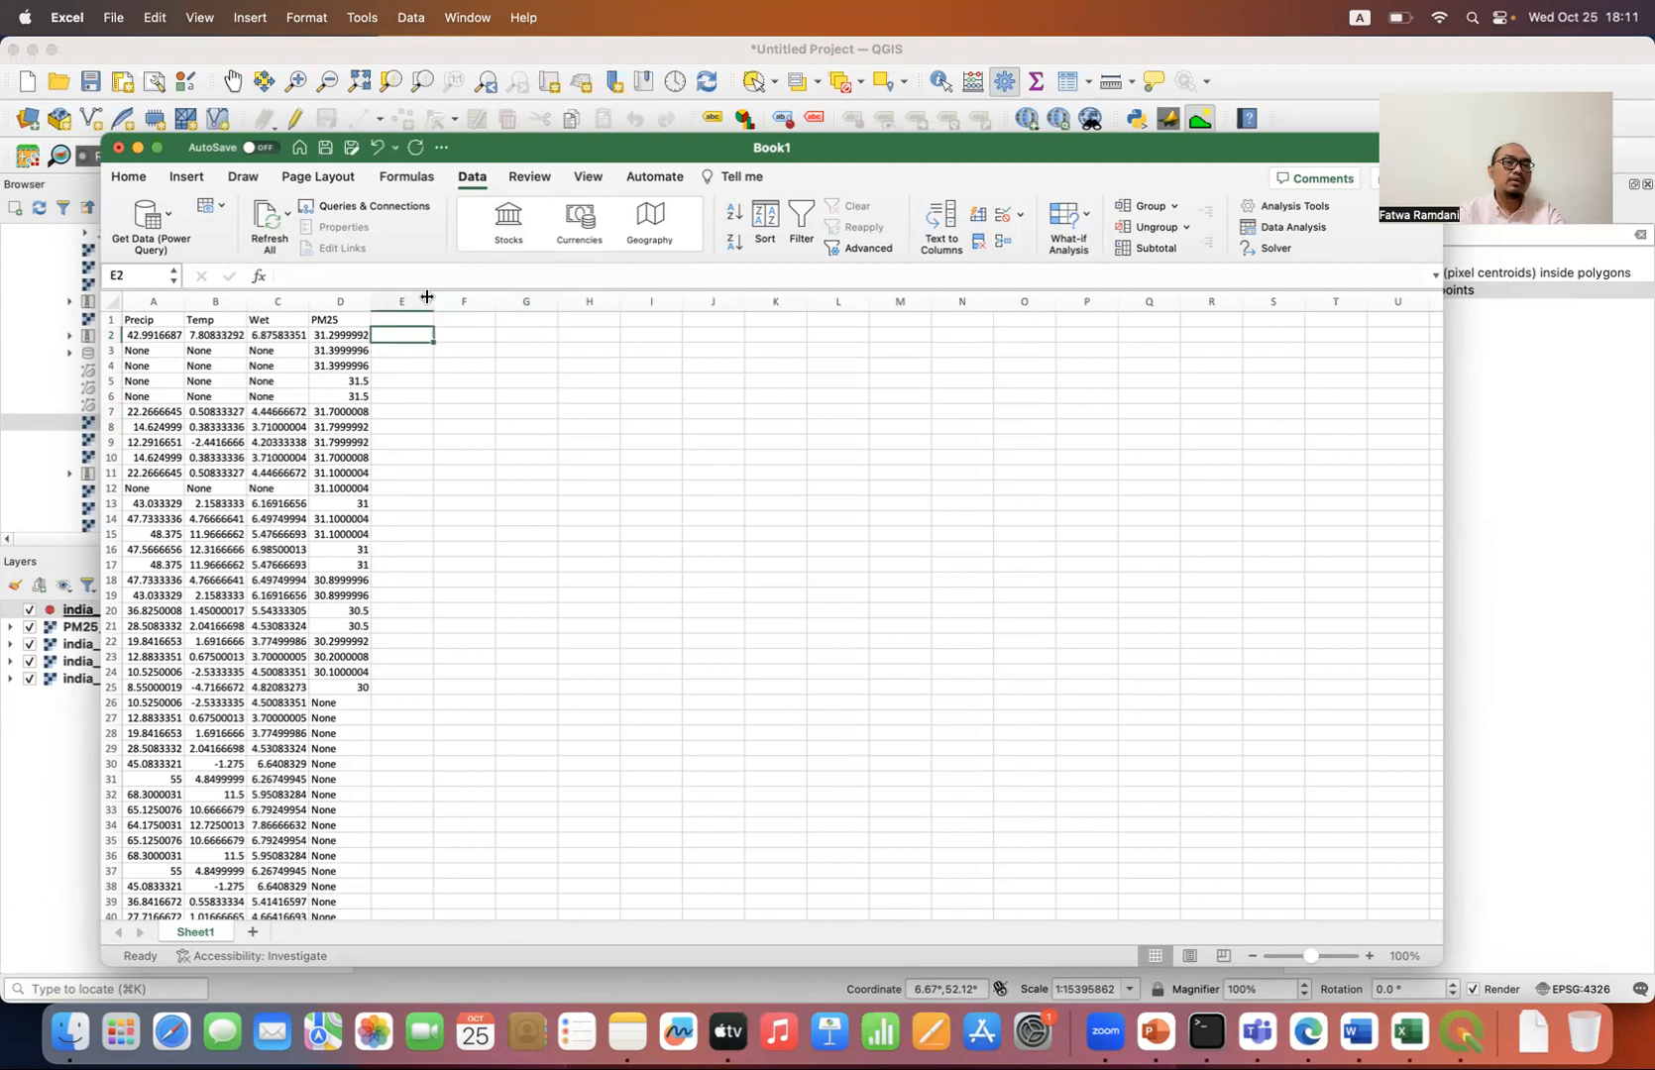
left_click(134, 149)
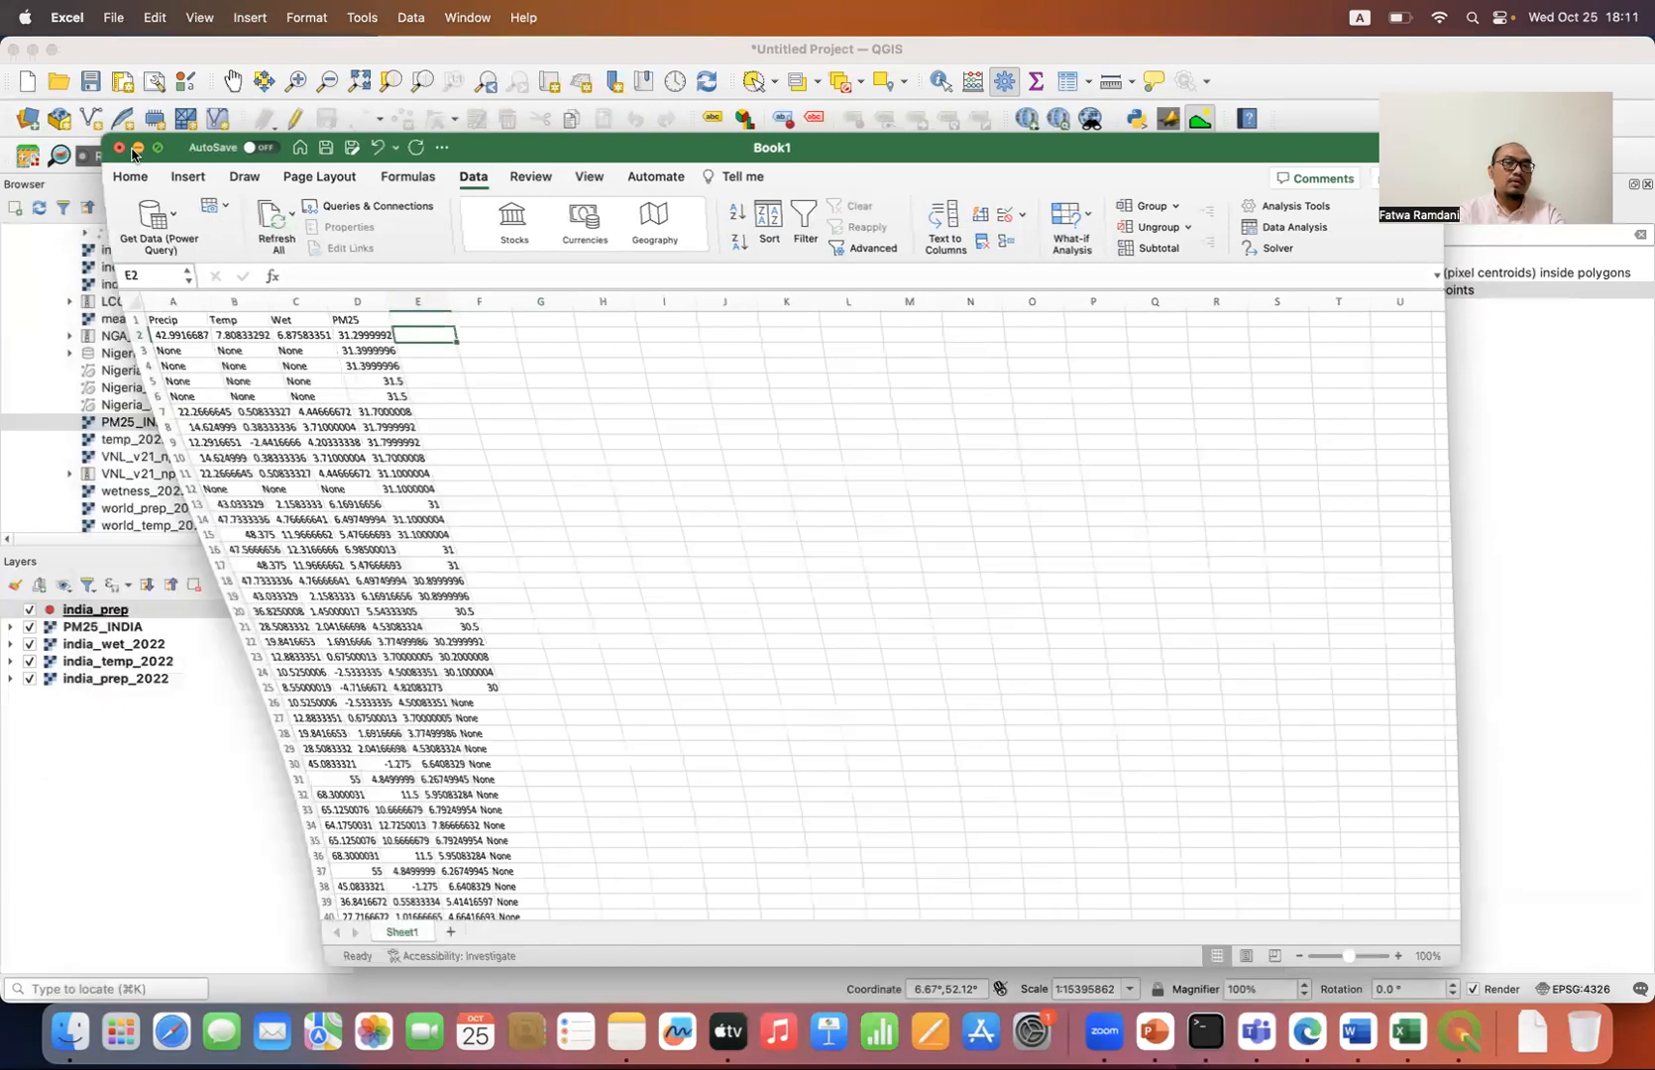